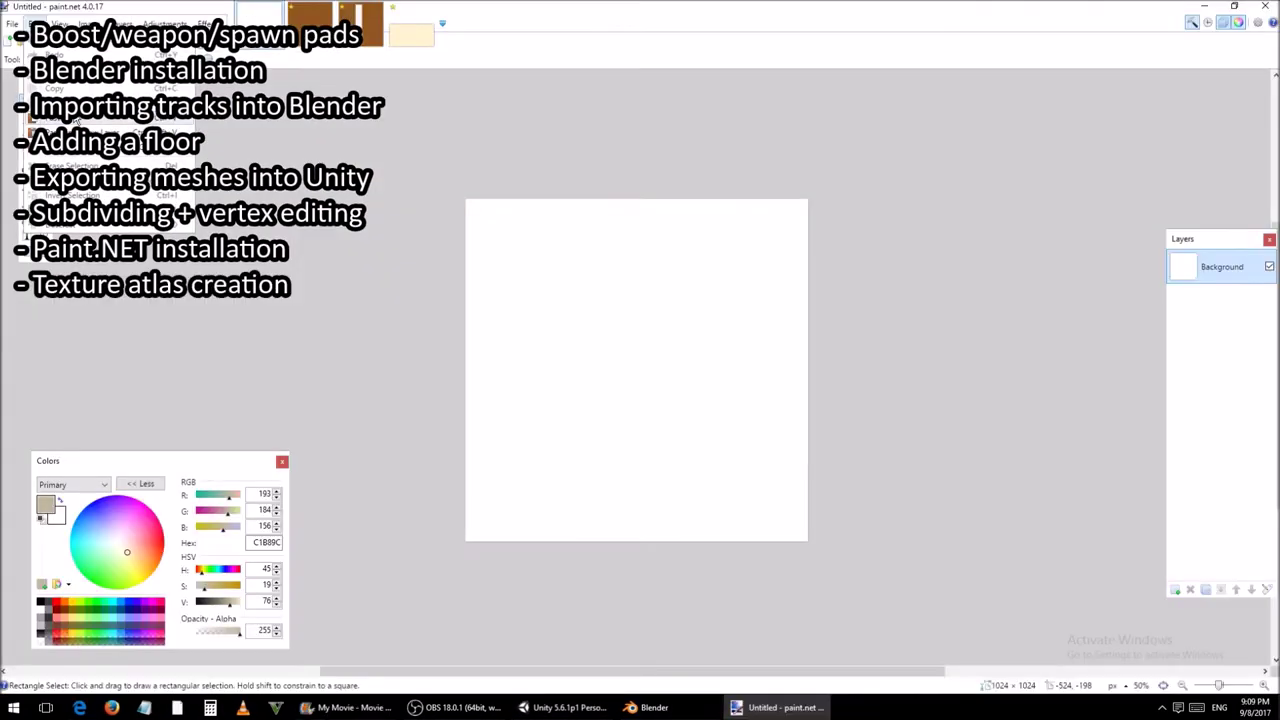
key("ctrl+v")
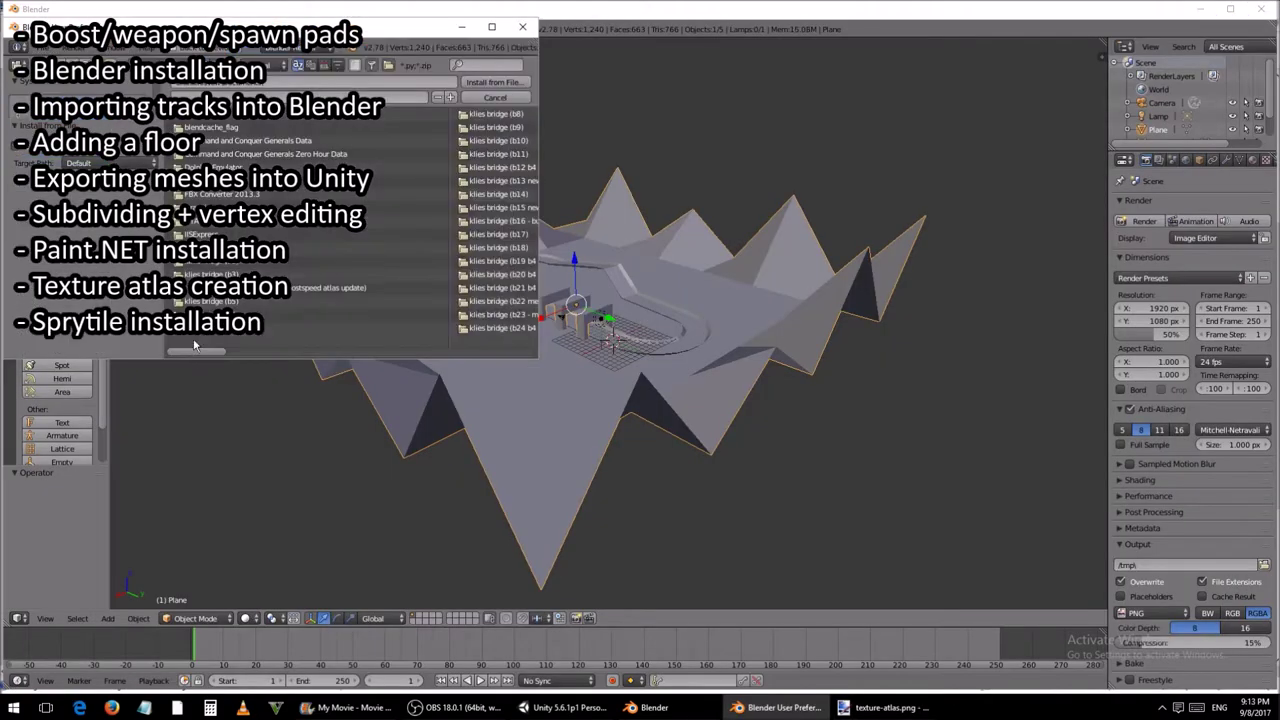
left_click(491, 26)
left_click(418, 171)
left_click(1200, 60)
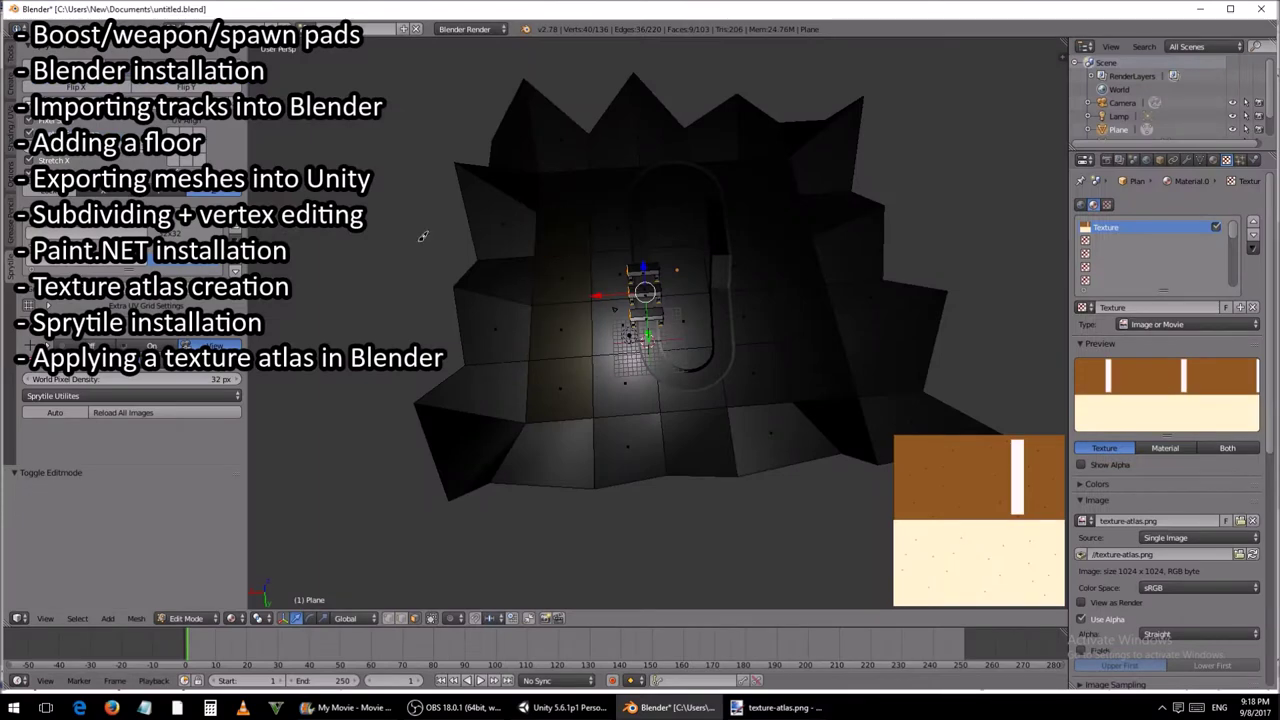
left_click(1213, 160)
left_click(1205, 562)
middle_click_drag(700, 450, 810, 425)
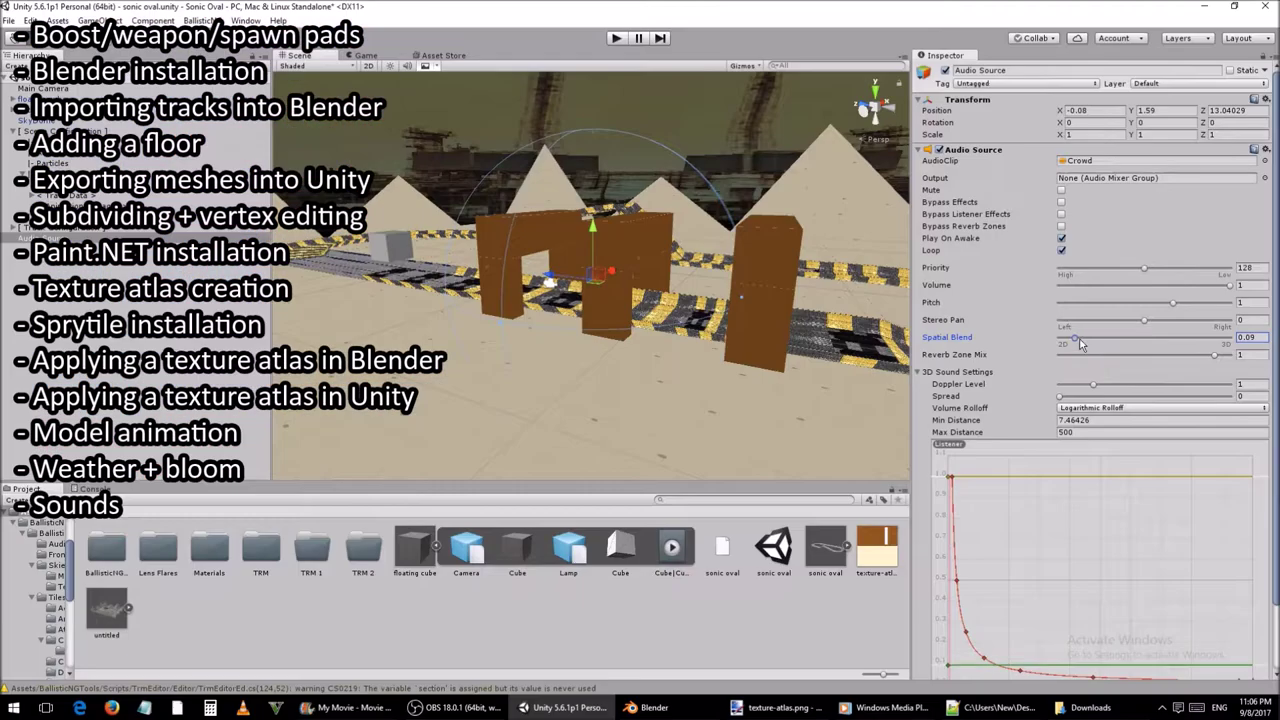
left_click_drag(1100, 342, 1174, 342)
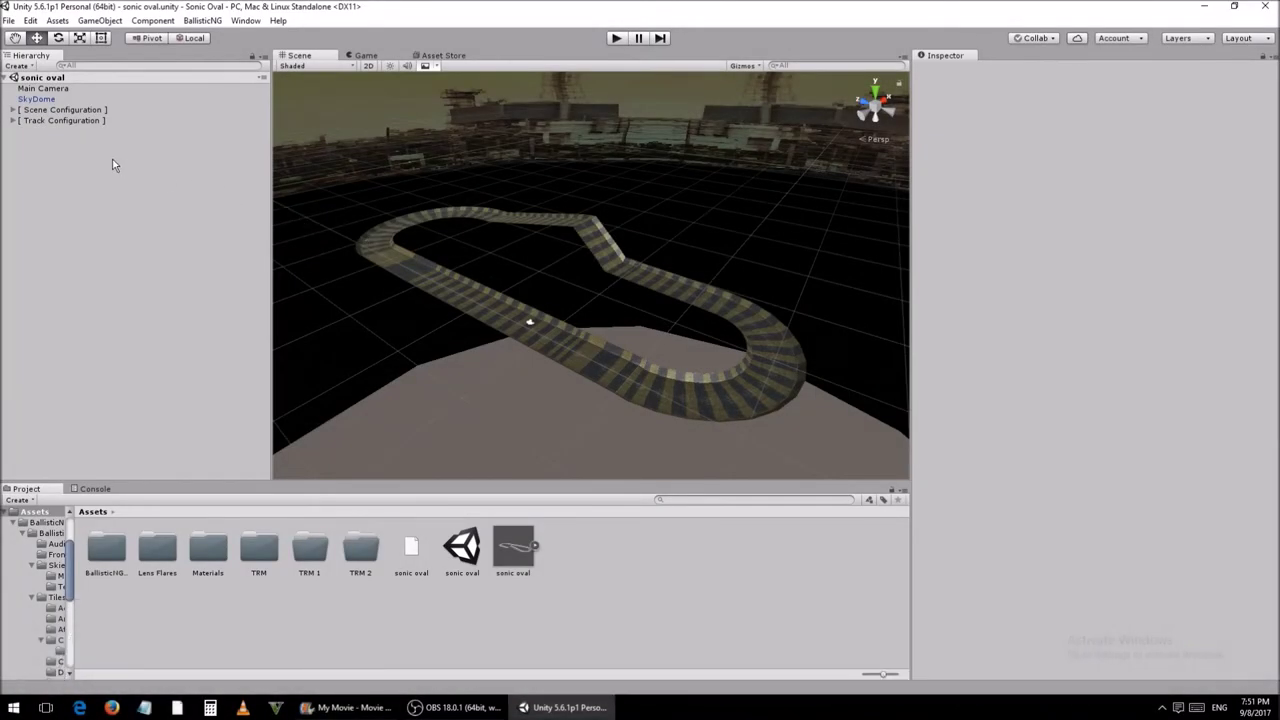
Step: Change the Track Floor material's shader to BallisticNG/VertexLit (Double Sided)
left_click(13, 121)
left_click(80, 142)
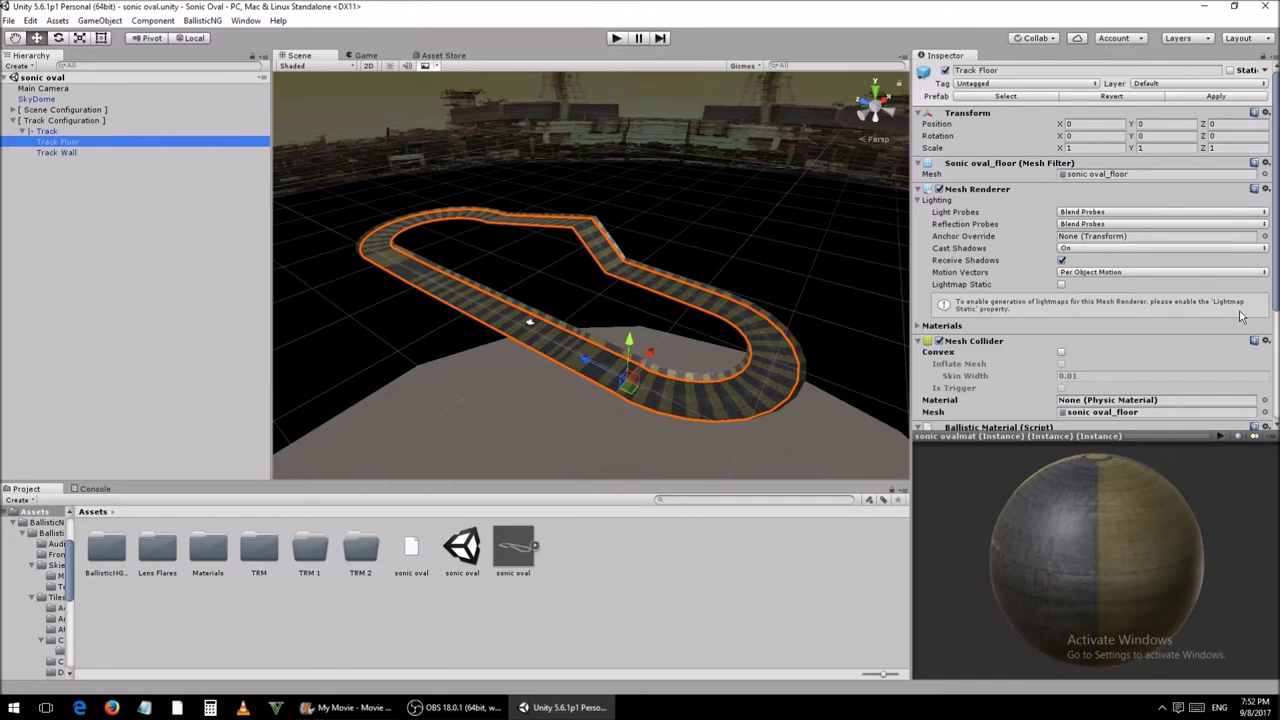
left_click_drag(1275, 310, 1275, 417)
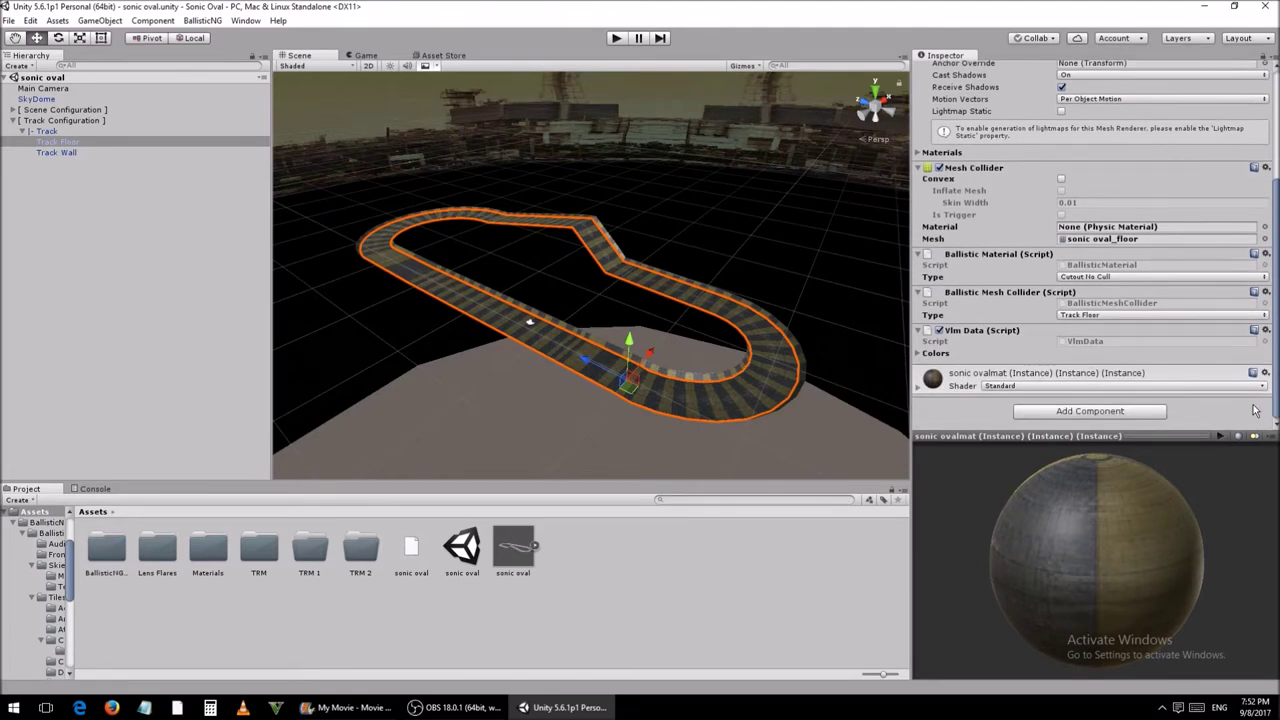
left_click(1022, 388)
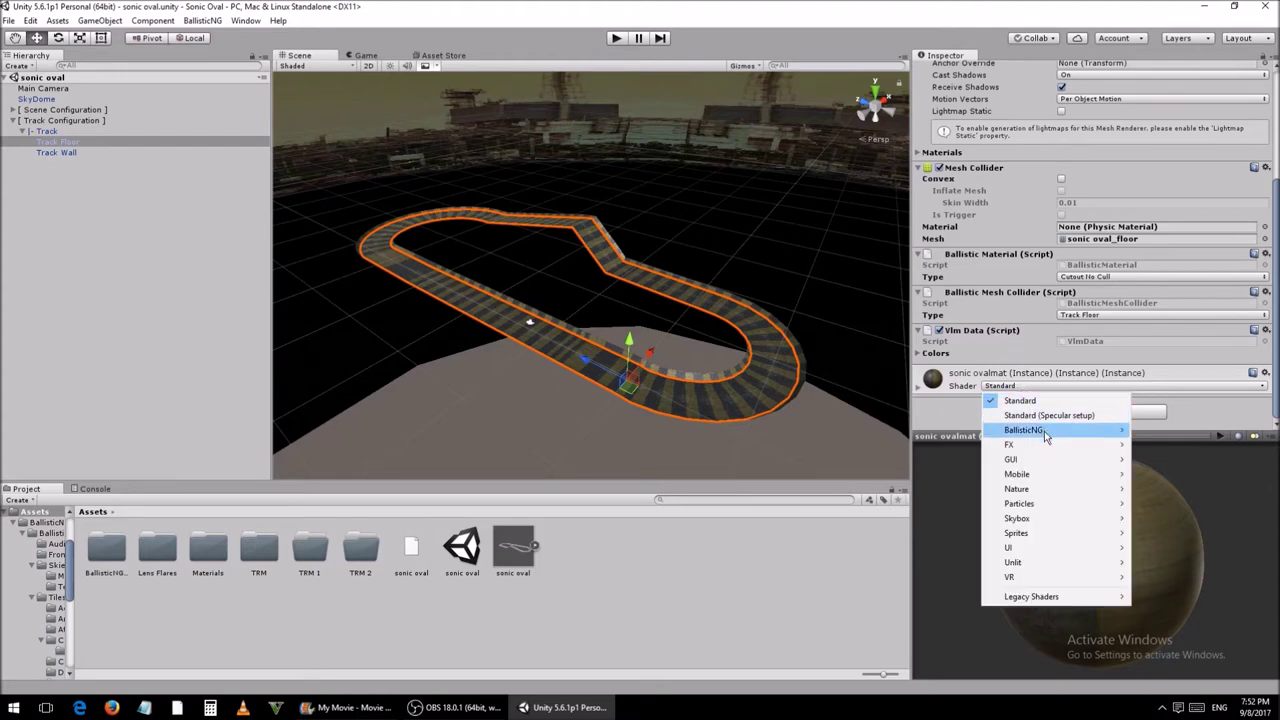
mouse_move(1046, 437)
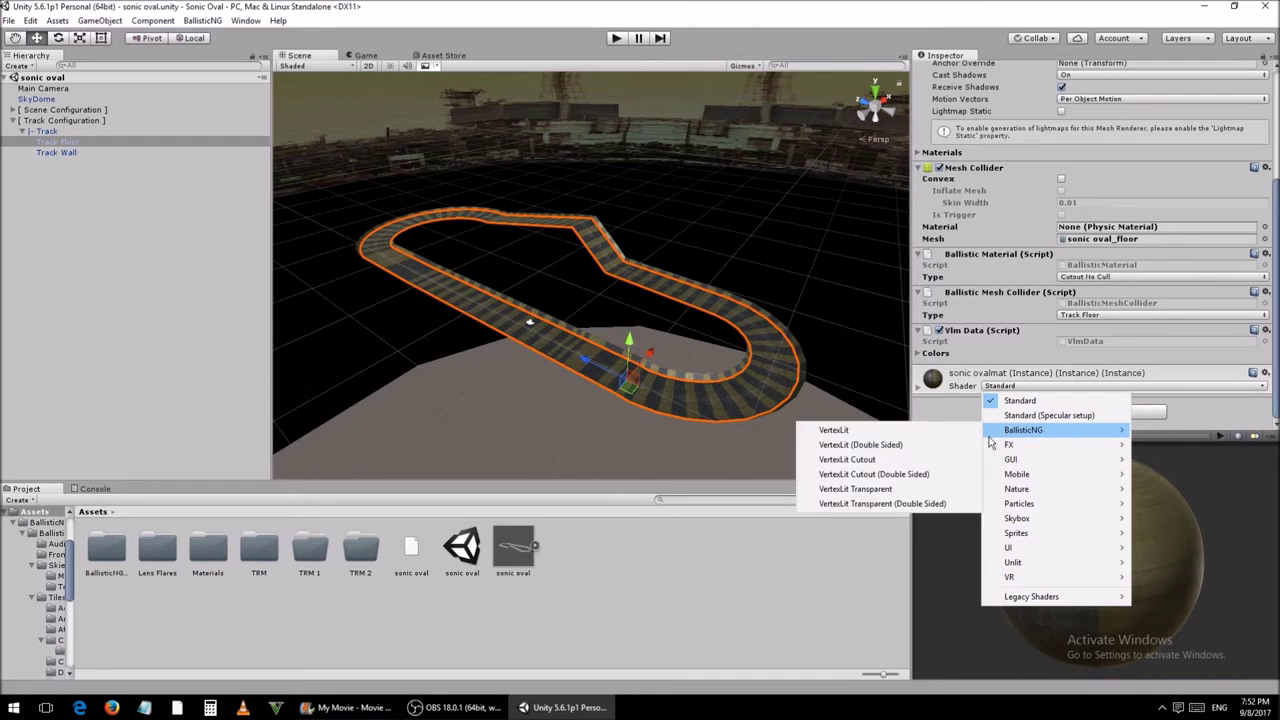
left_click(907, 449)
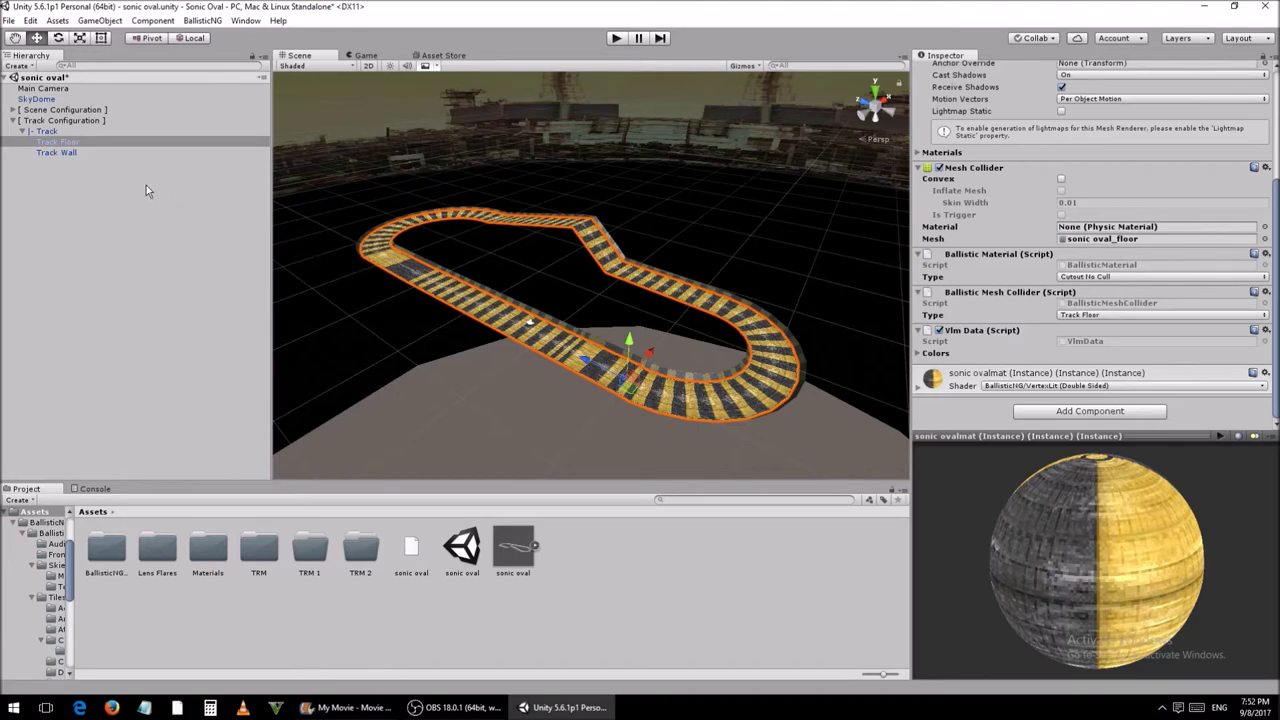
Step: Apply the BallisticNG/VertexLit (Double Sided) shader to the Track Wall material
left_click(57, 153)
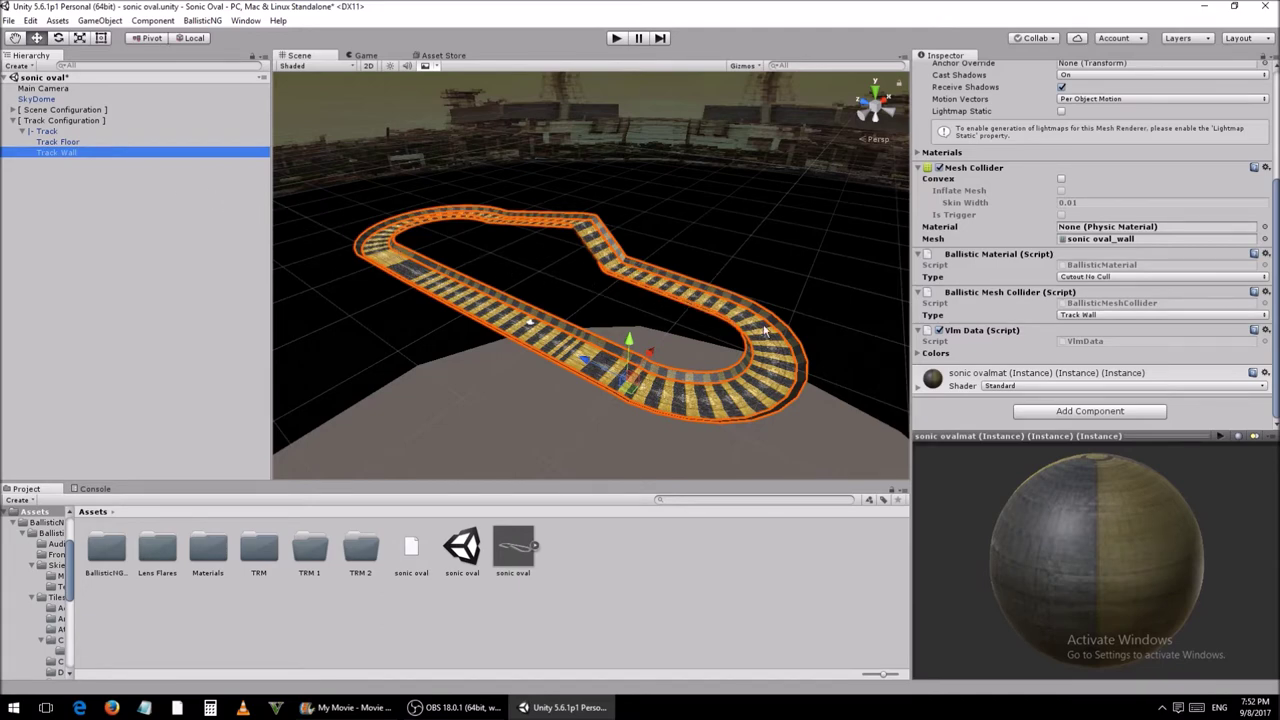
left_click(1021, 387)
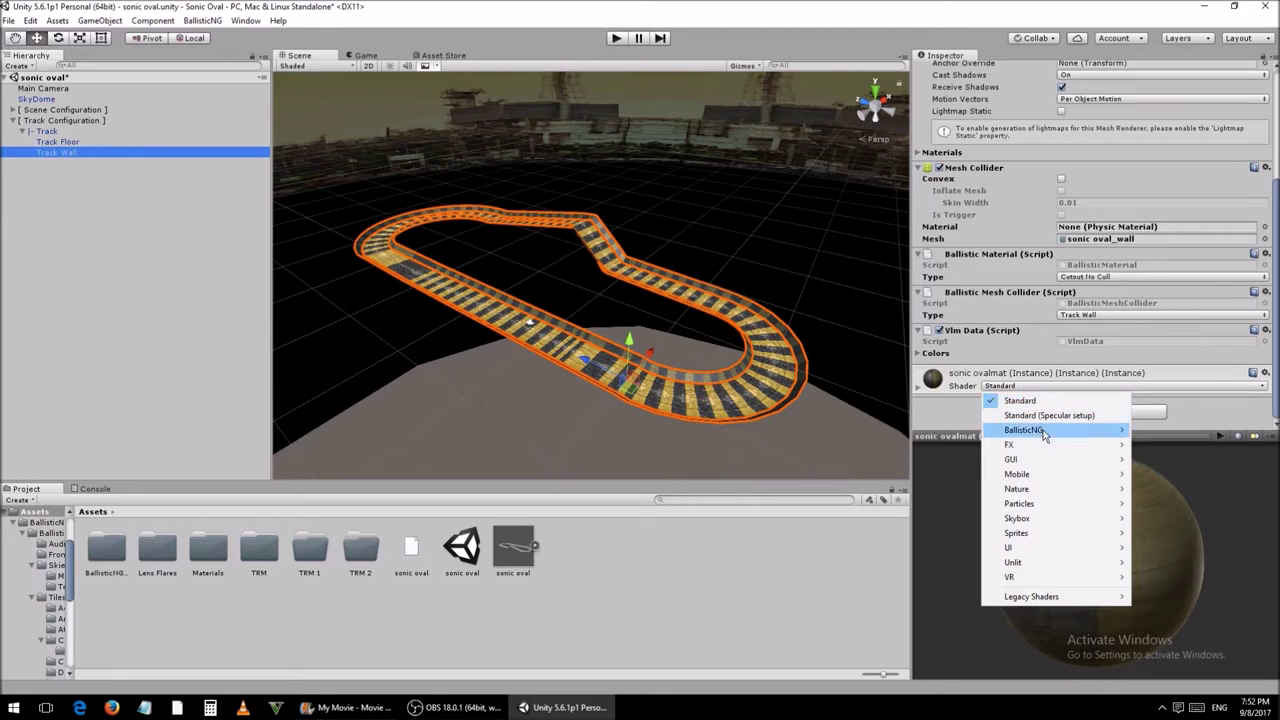
mouse_move(1044, 433)
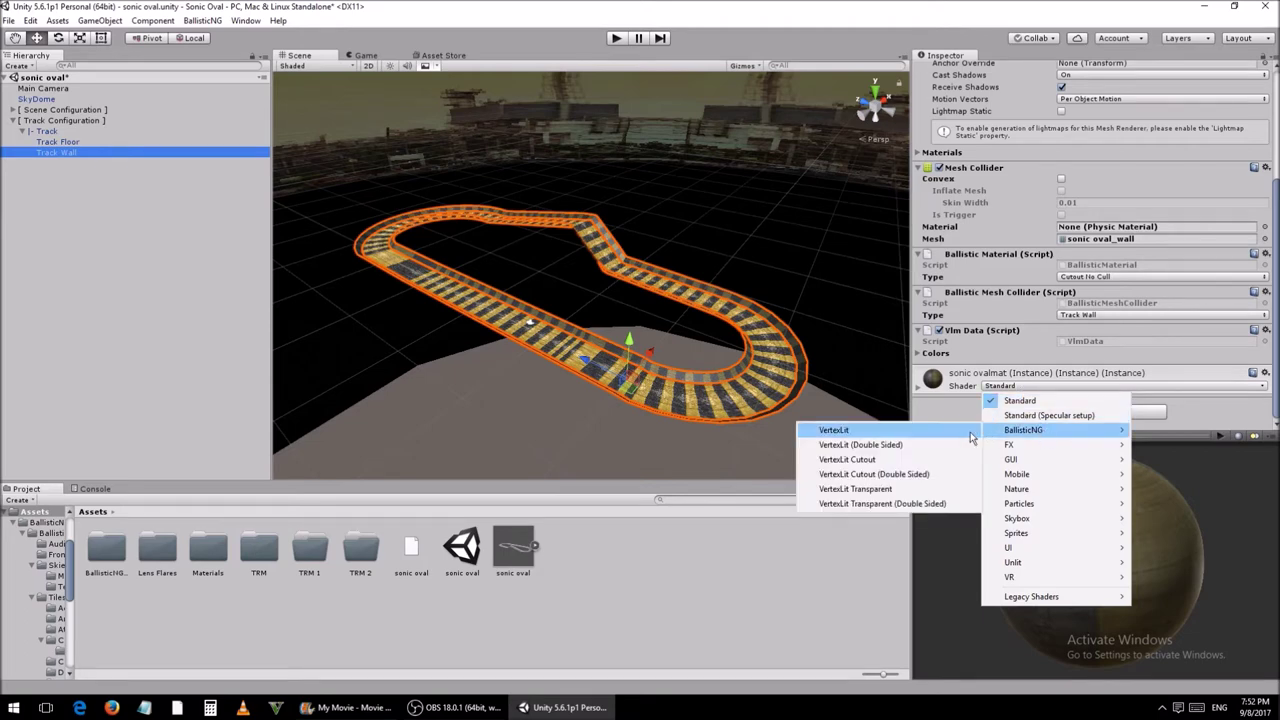
left_click(909, 448)
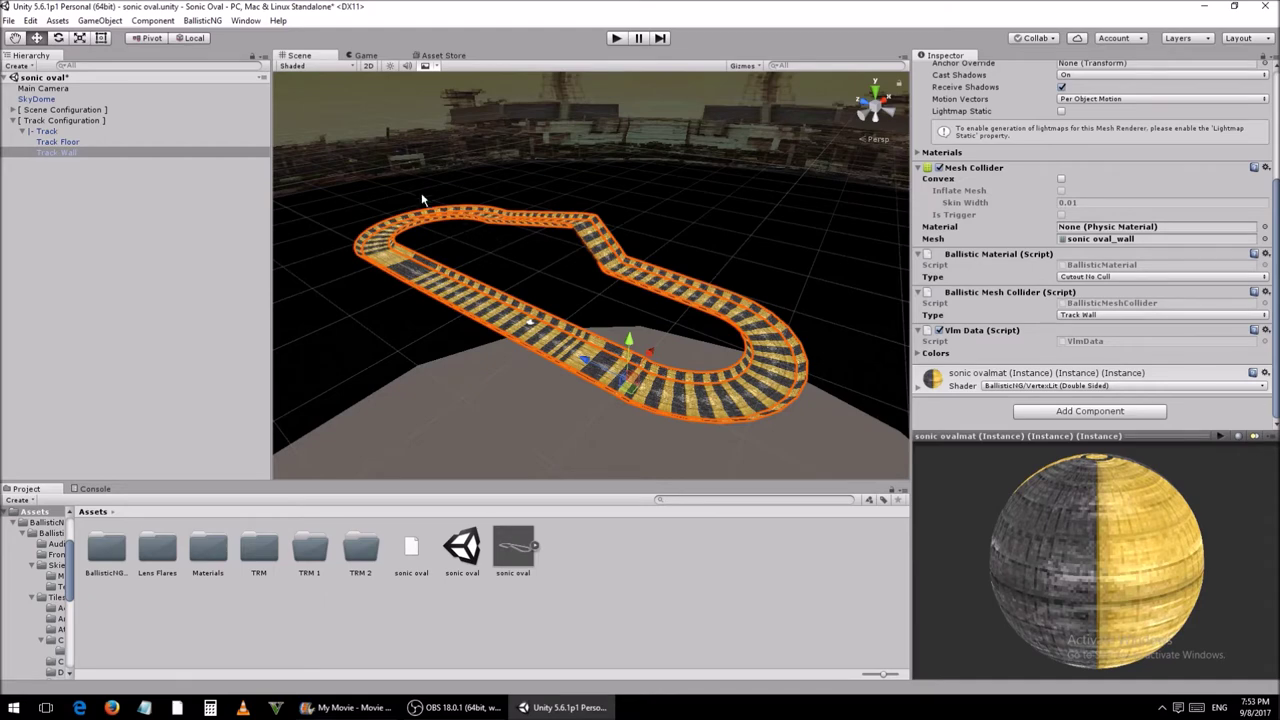
Step: In the Track Editor's atlas textures, add a new texture entry and assign SpeedPad as its diffuse texture
left_click(205, 21)
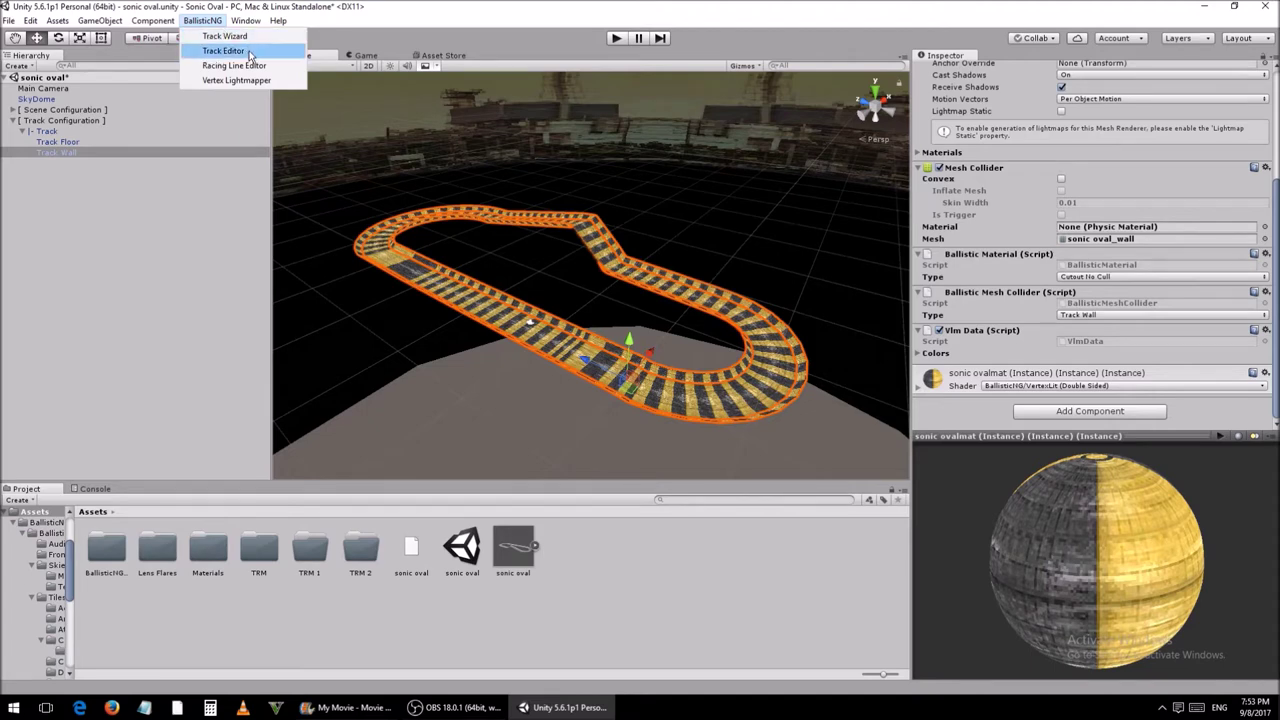
left_click(250, 54)
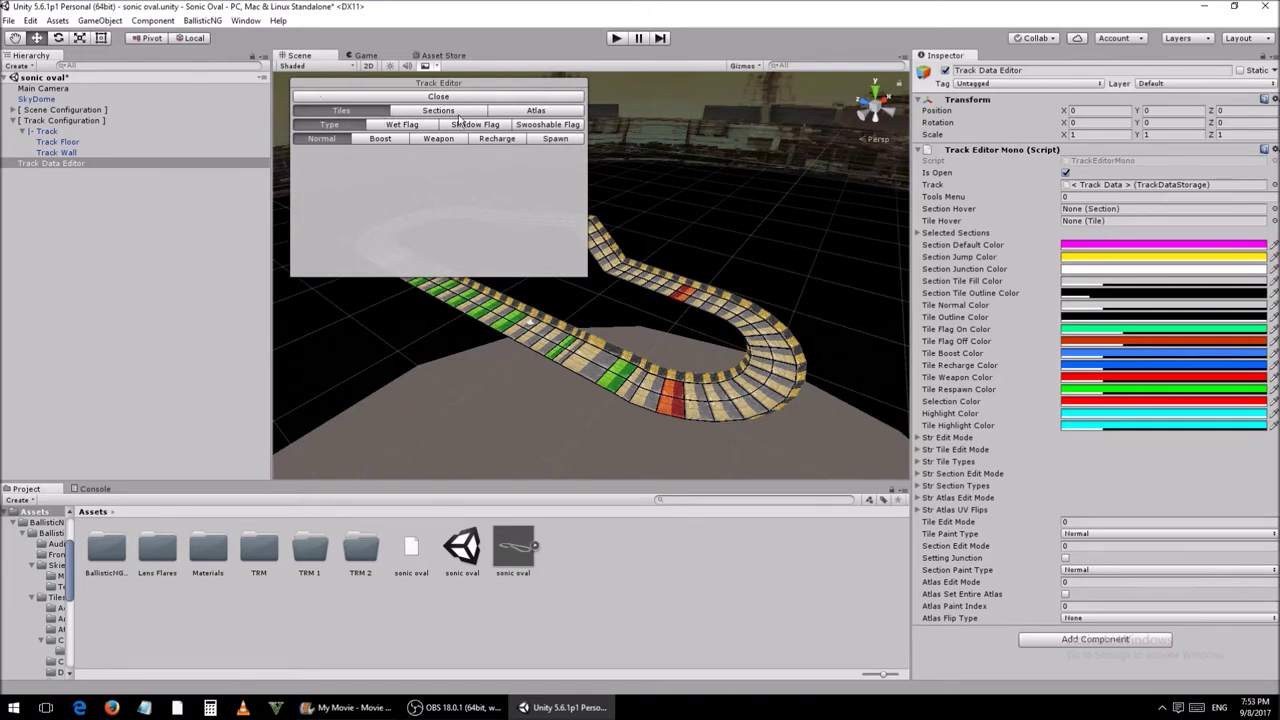
left_click(510, 112)
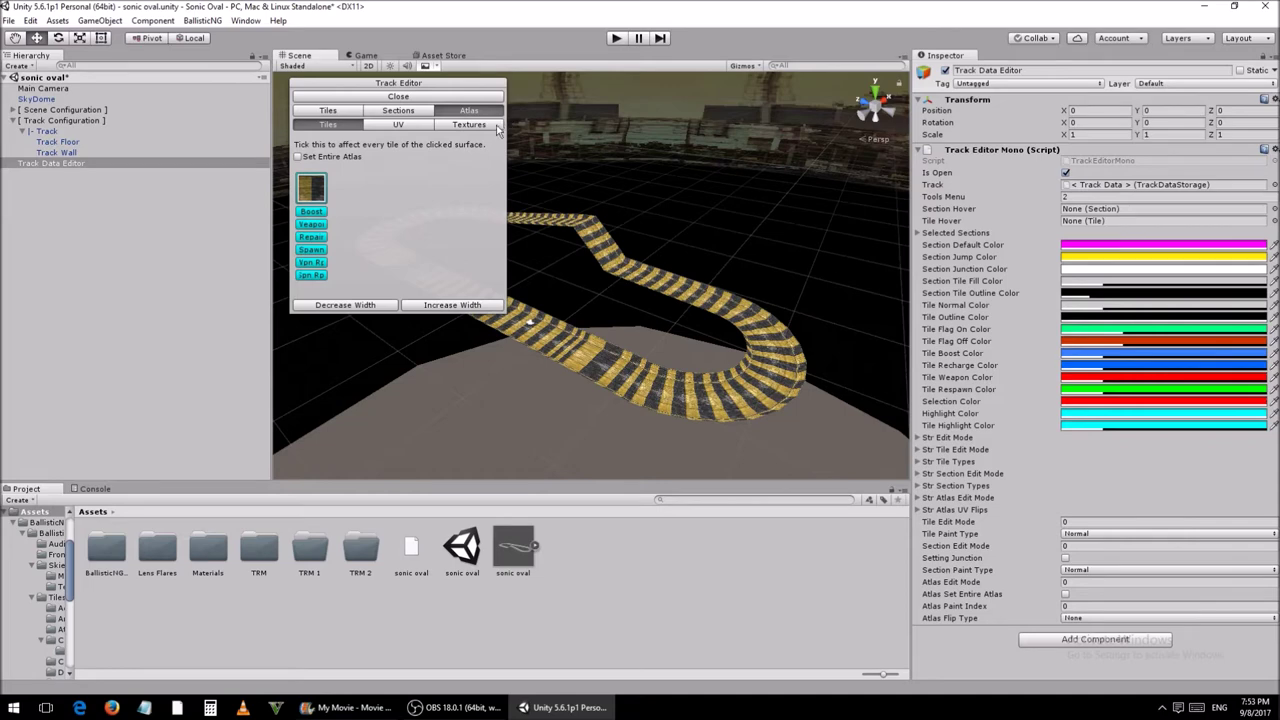
left_click(490, 126)
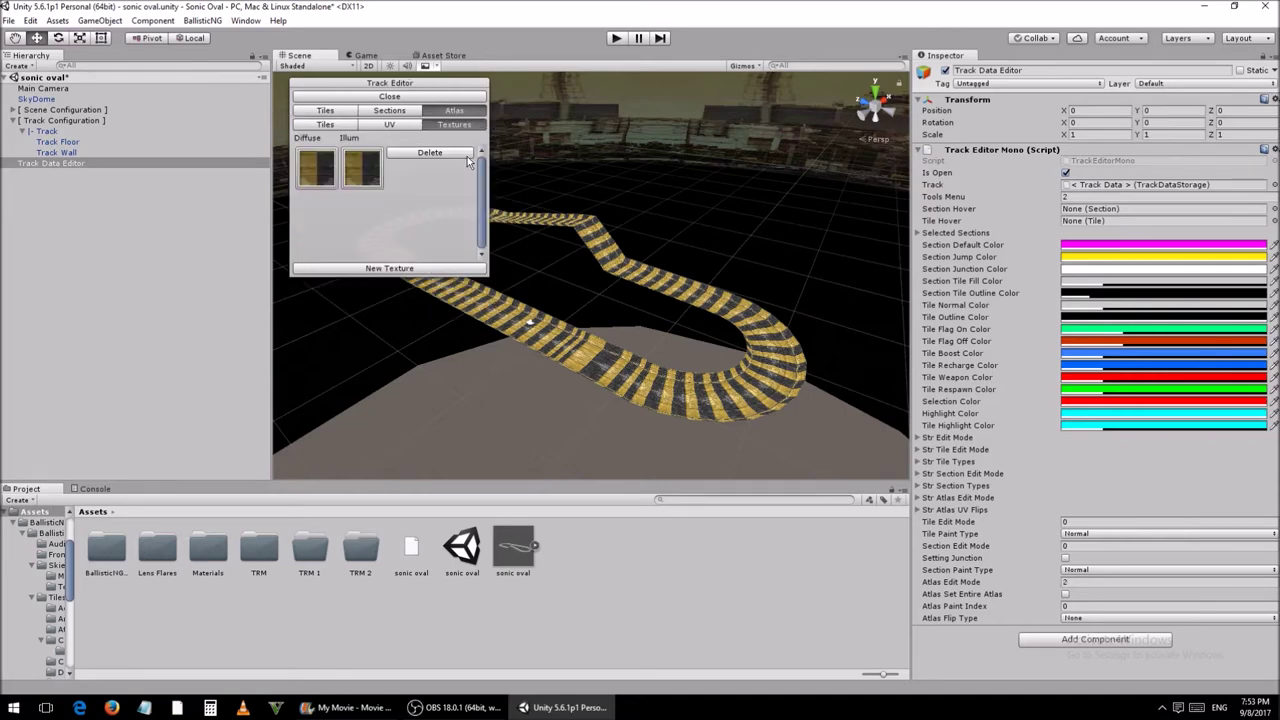
left_click(418, 269)
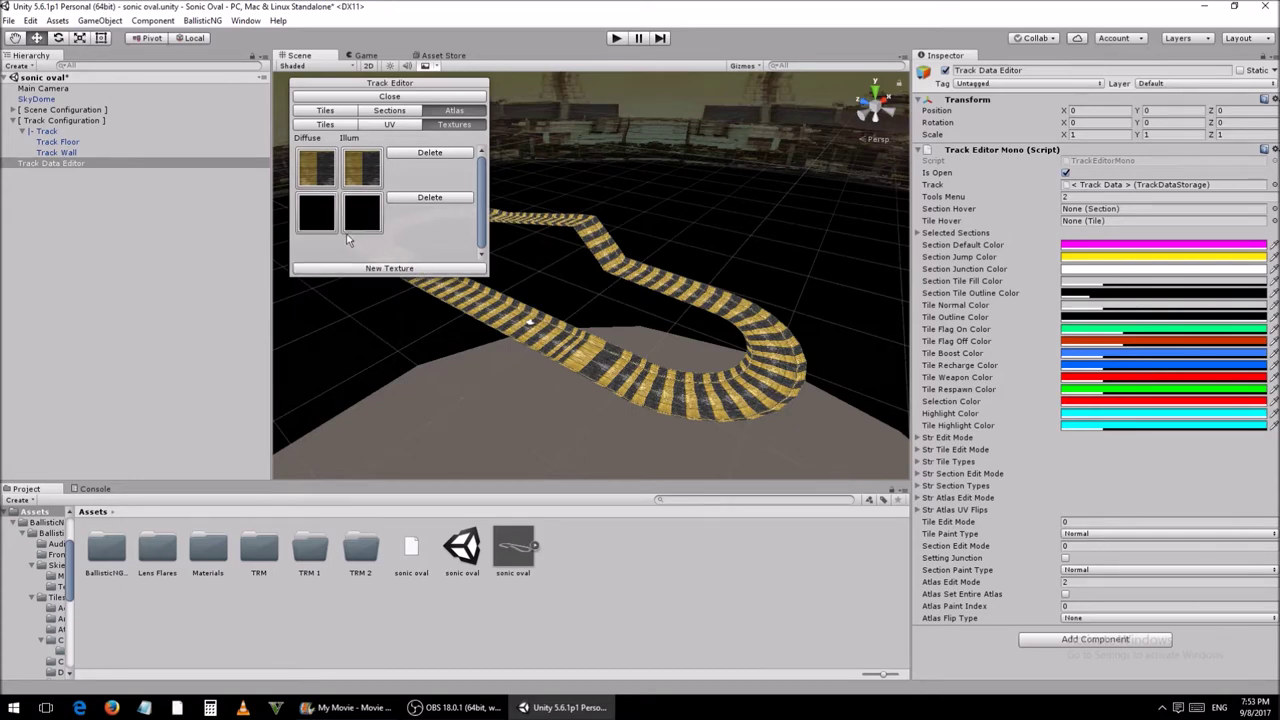
left_click(316, 213)
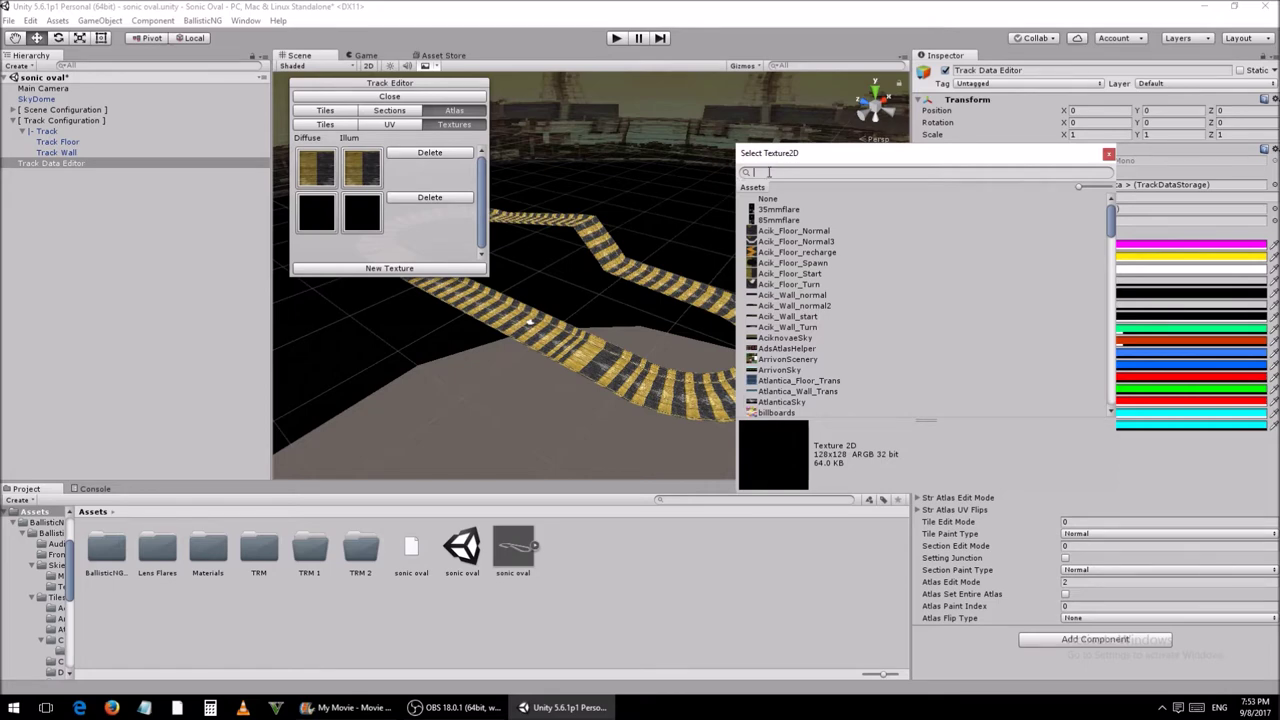
type("pad")
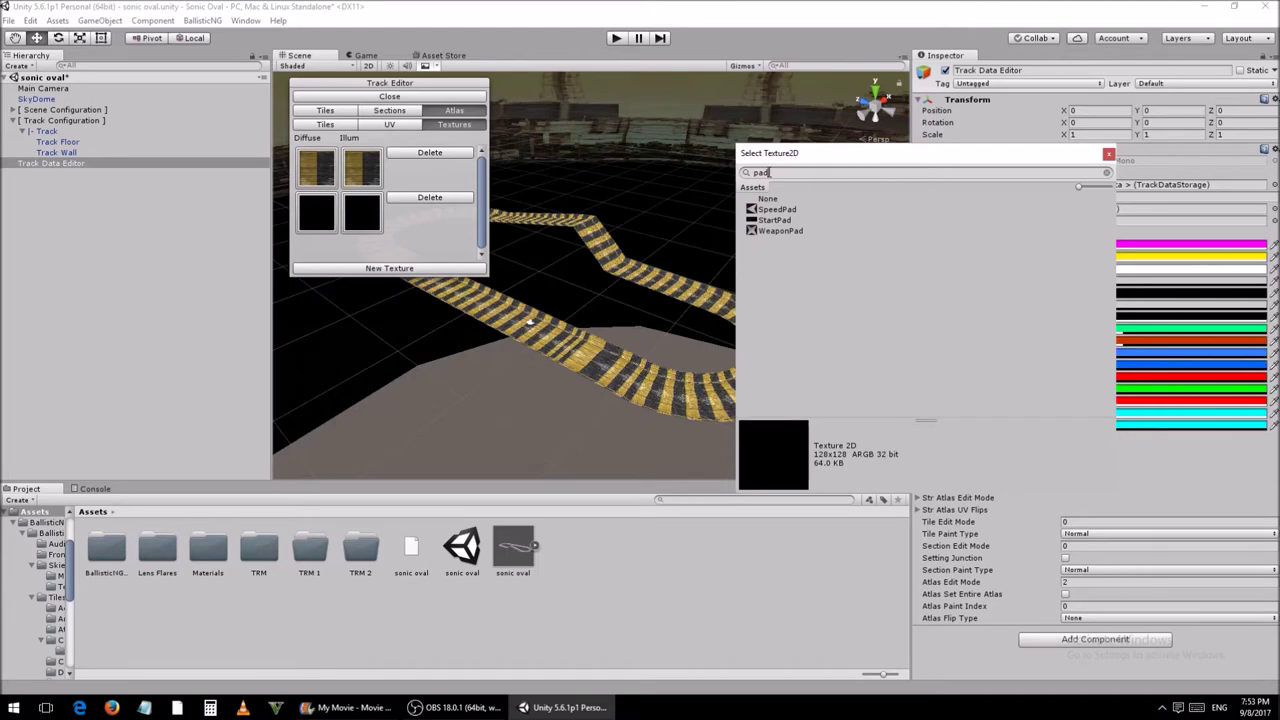
left_click(798, 209)
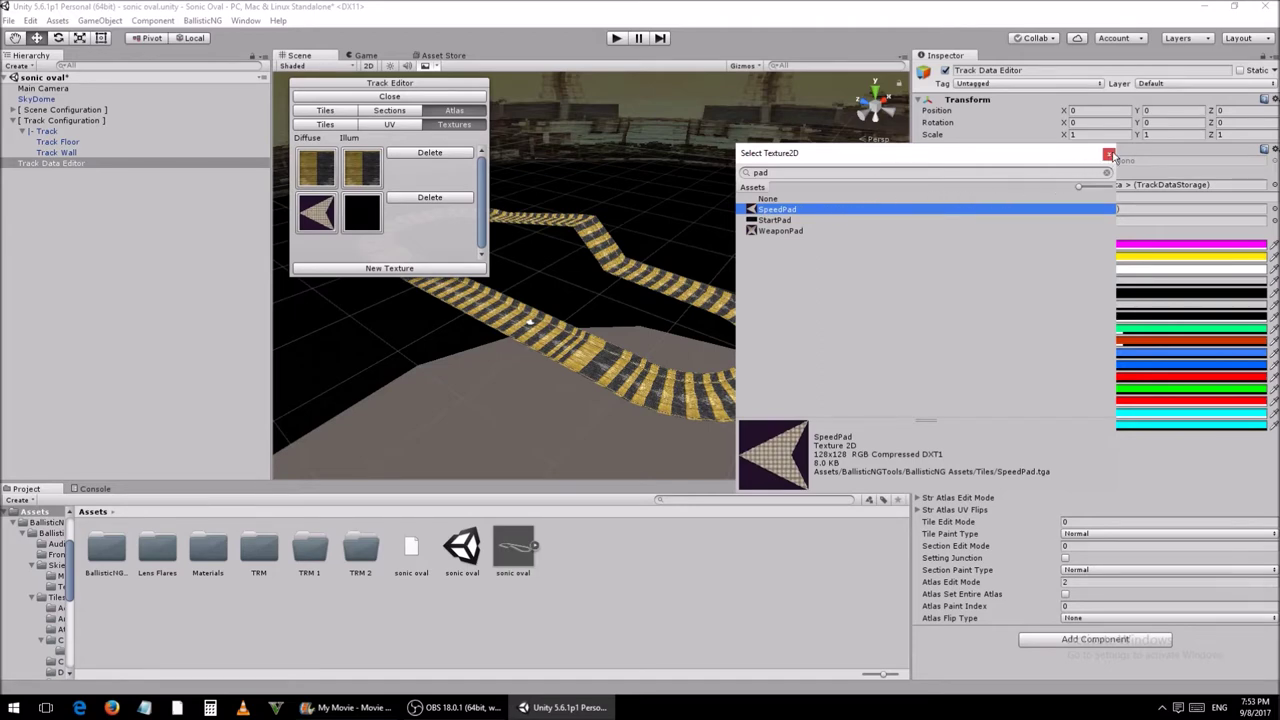
left_click(1109, 154)
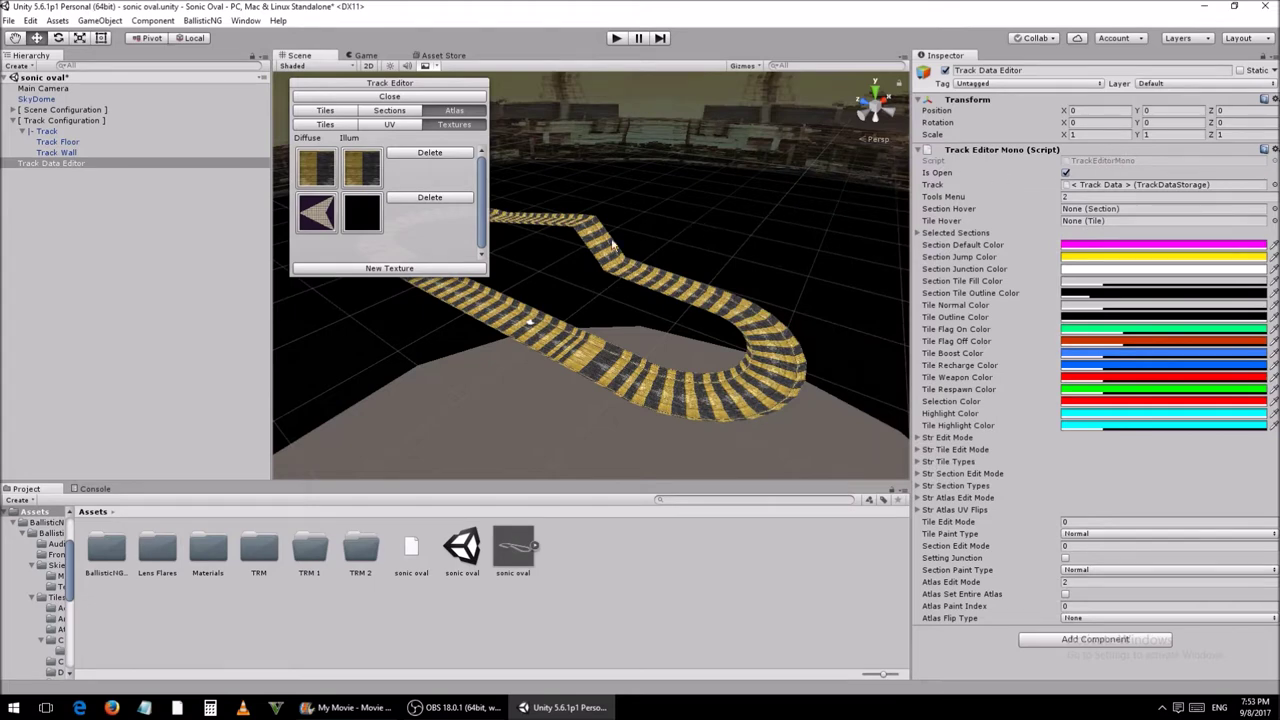
Step: Add another atlas texture entry and assign WeaponPad as its diffuse texture
left_click(413, 270)
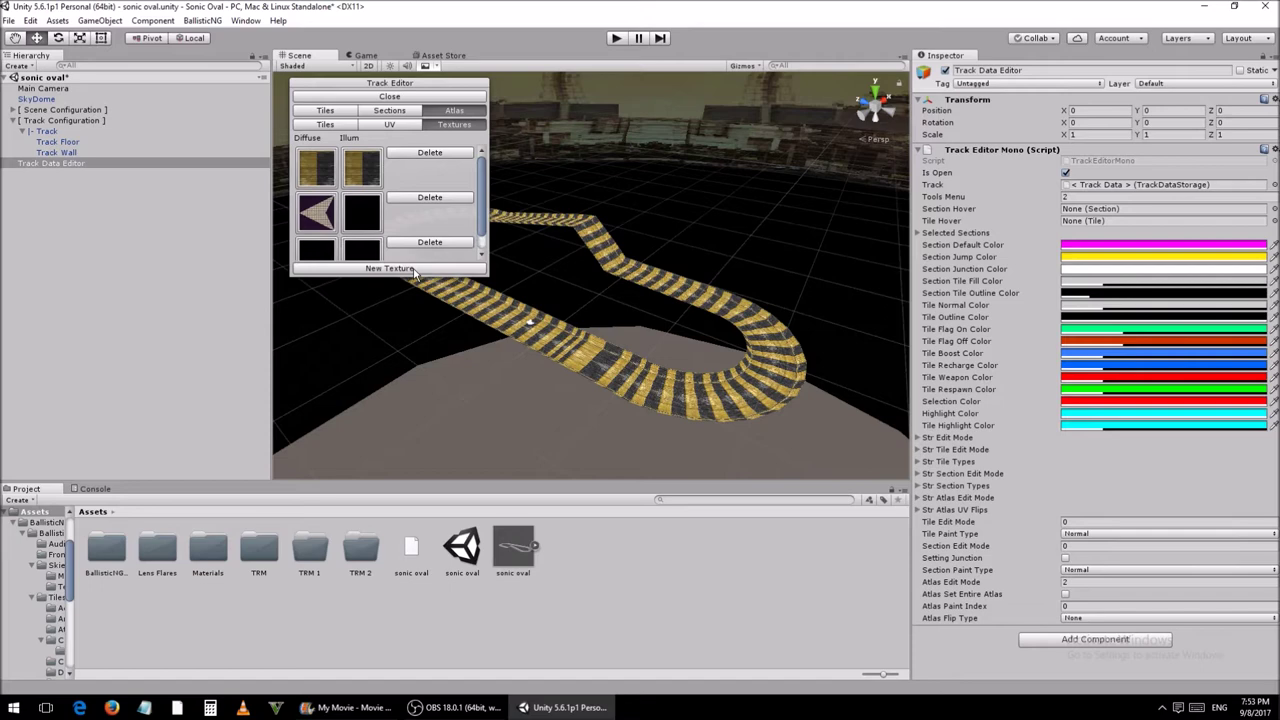
left_click(318, 255)
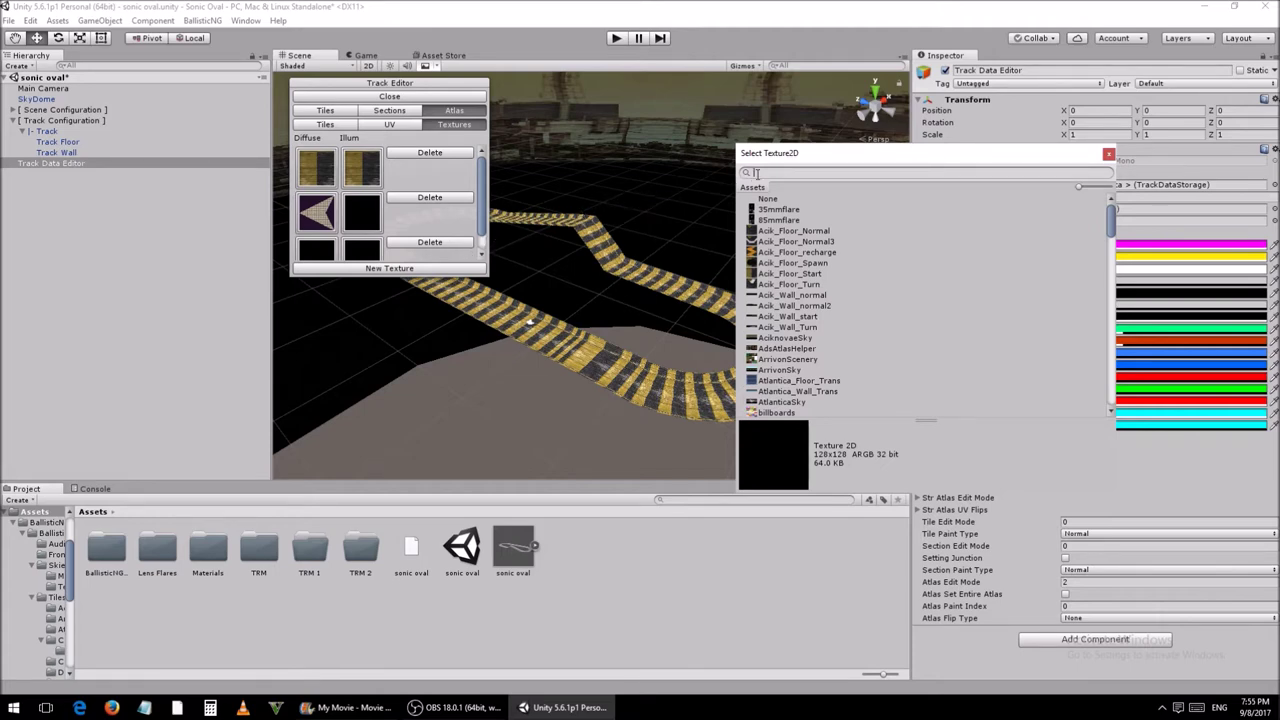
type("pad")
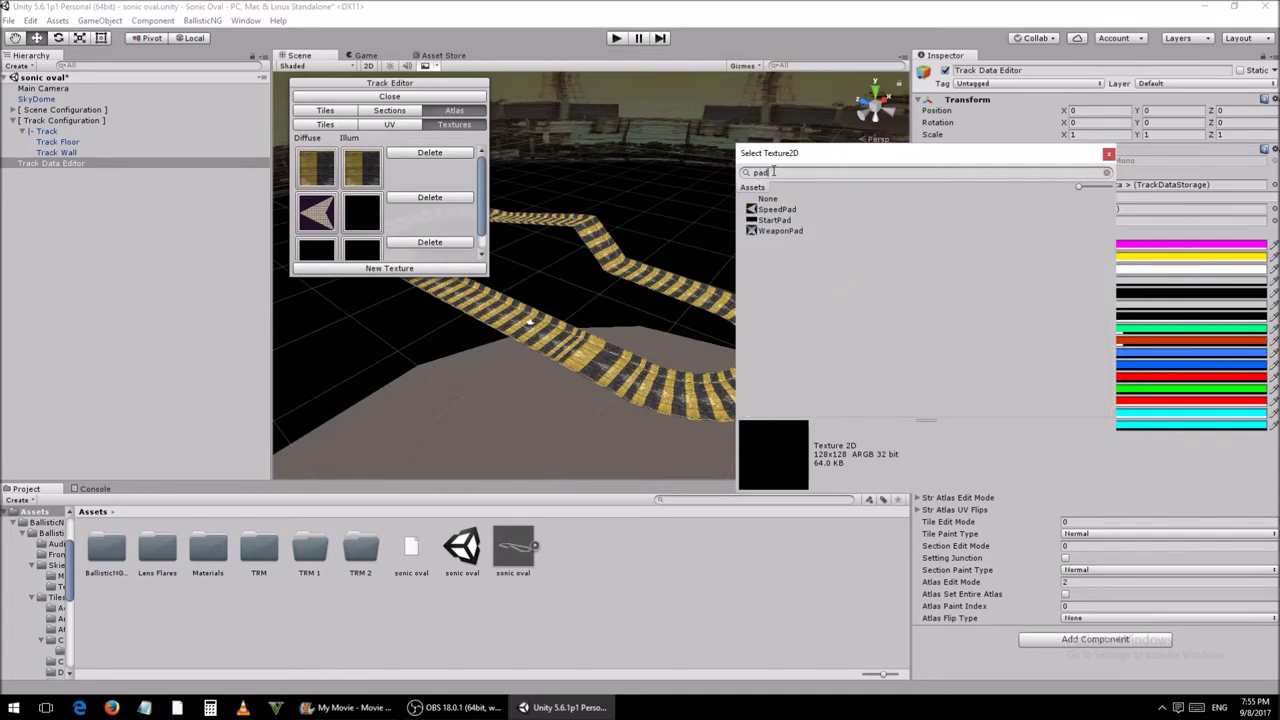
left_click(805, 232)
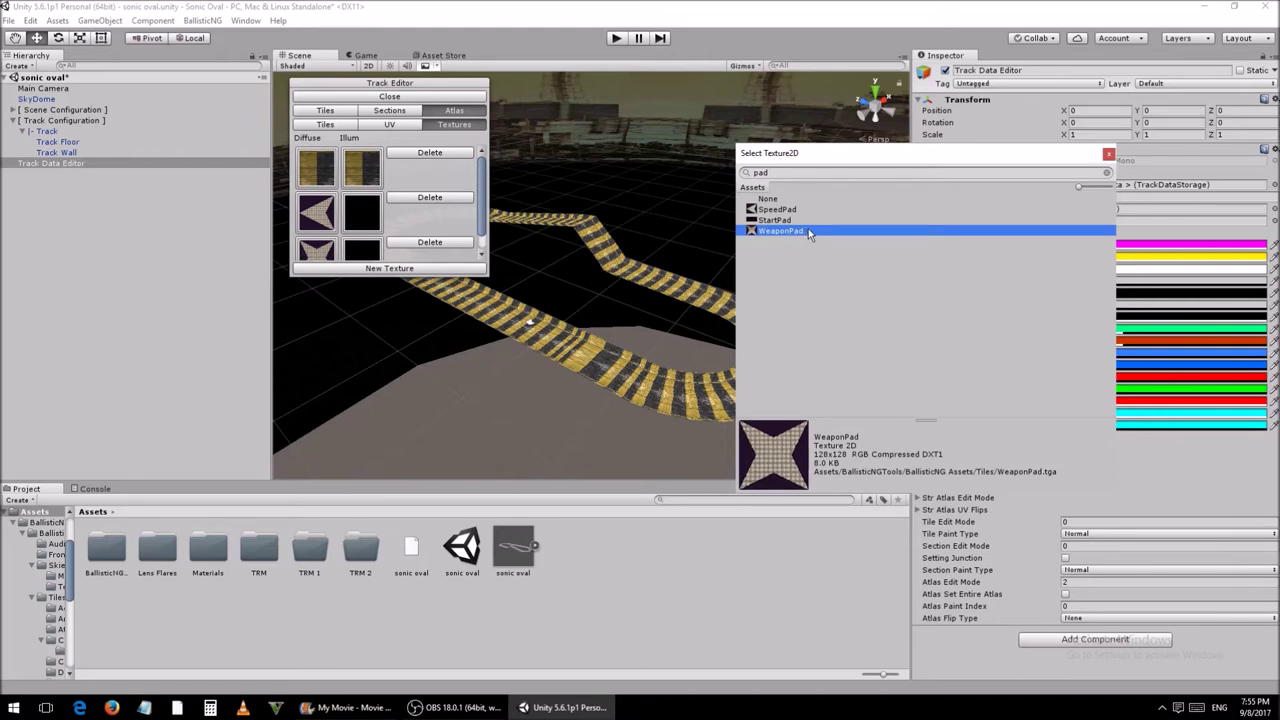
left_click(1109, 155)
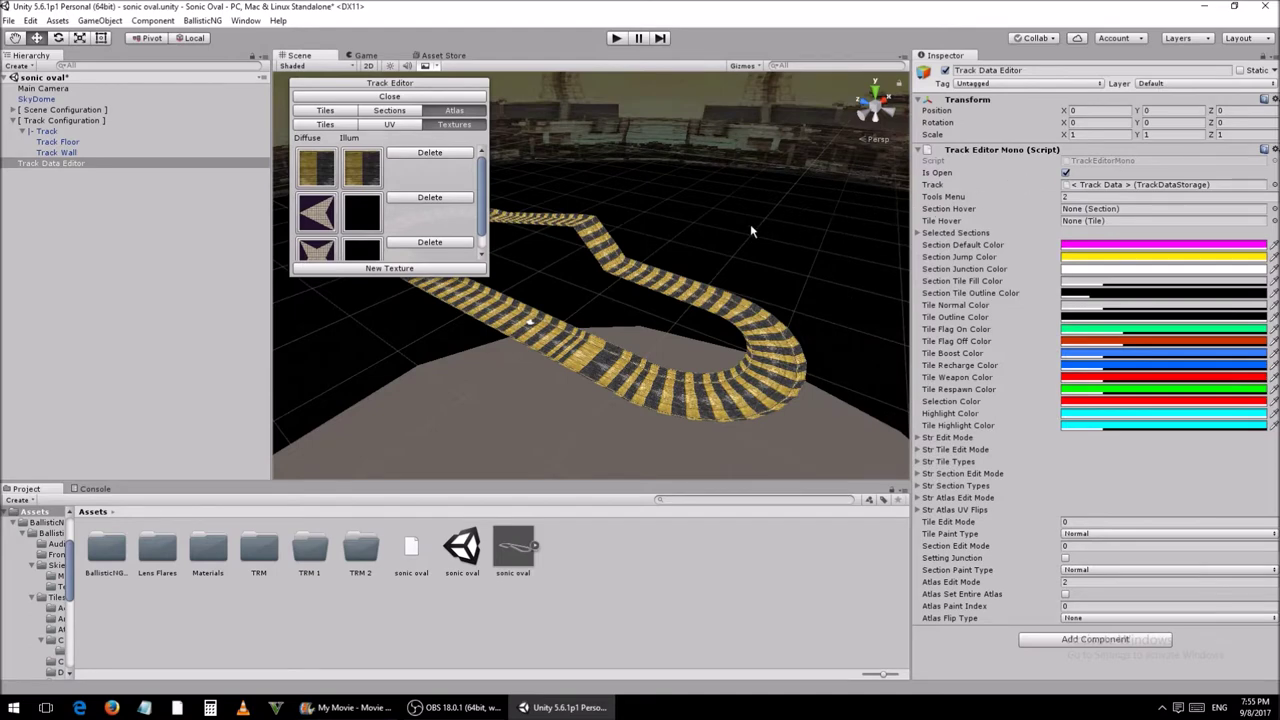
Step: Add a further atlas texture entry and assign Tiles_FloorSpawn as its diffuse texture
left_click(418, 270)
left_click_drag(482, 215, 483, 253)
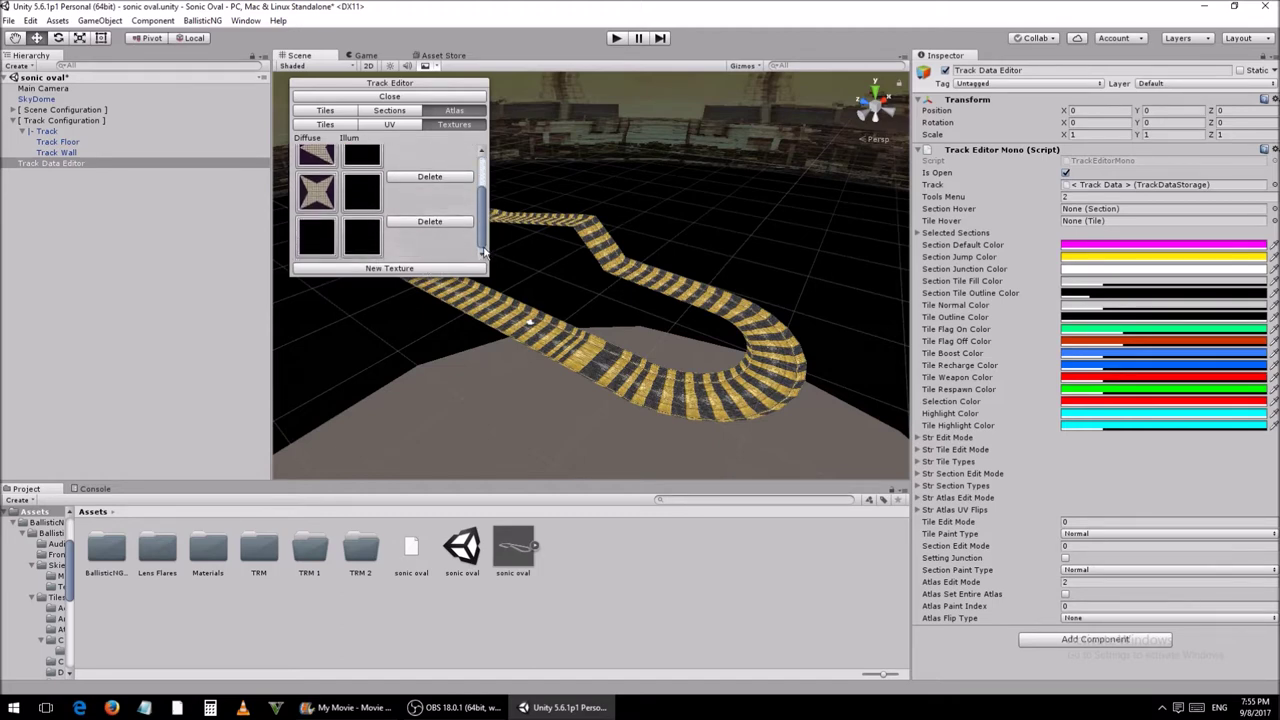
left_click(318, 237)
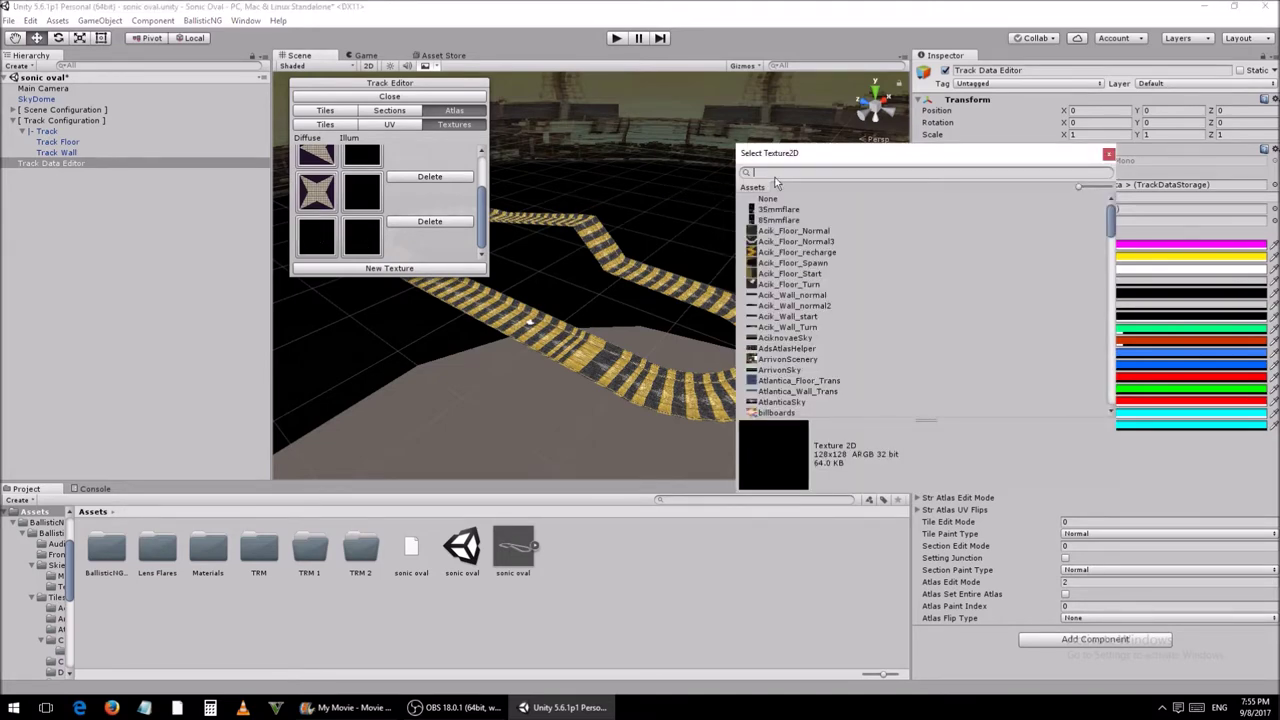
type("s")
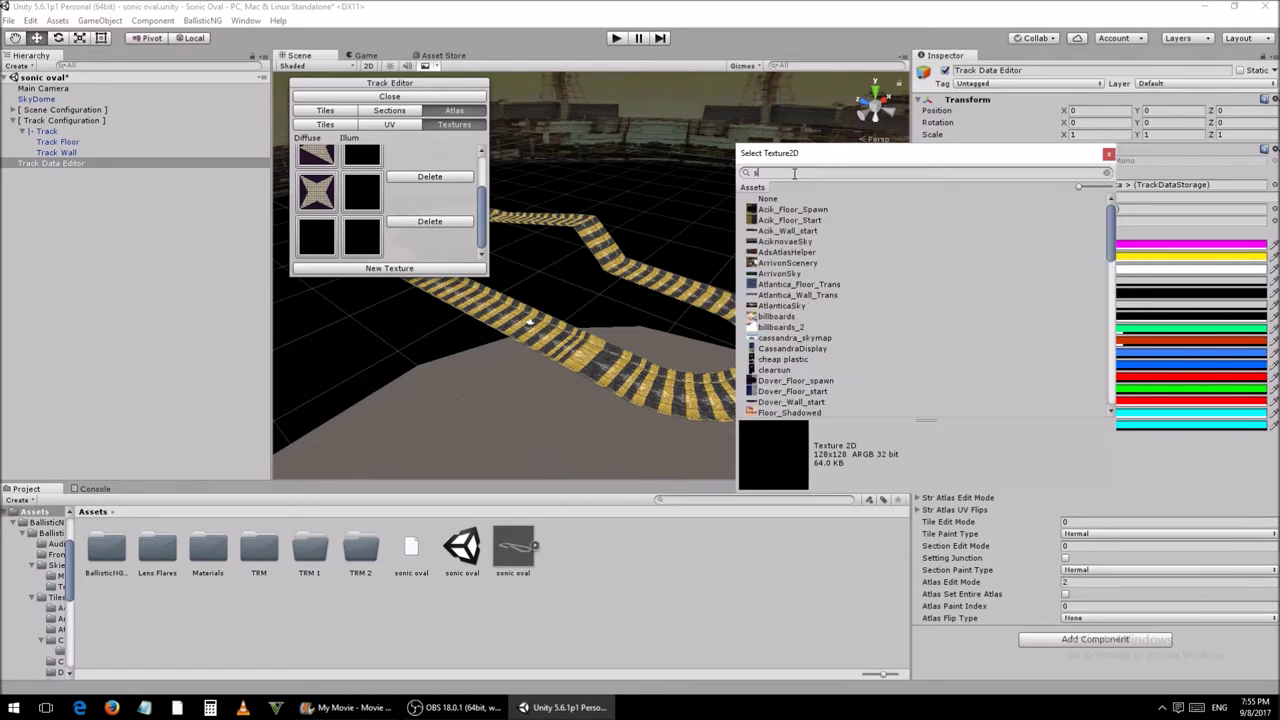
type("pawn")
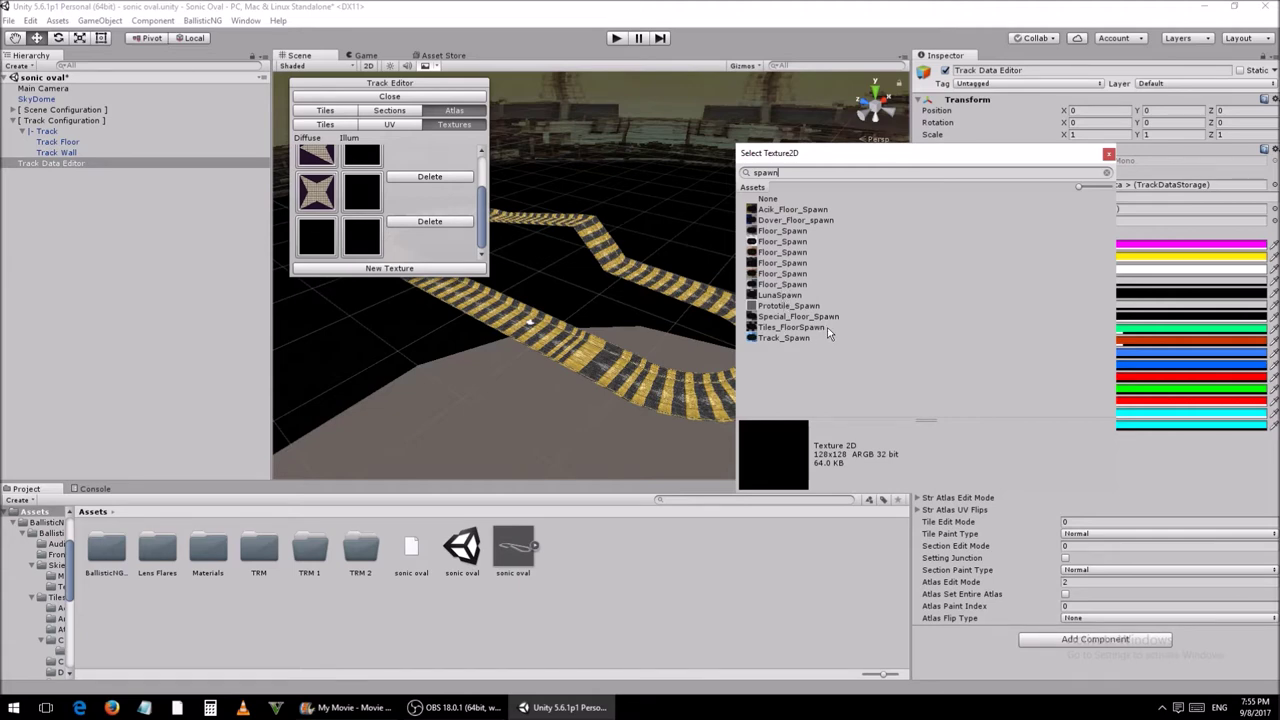
left_click(790, 327)
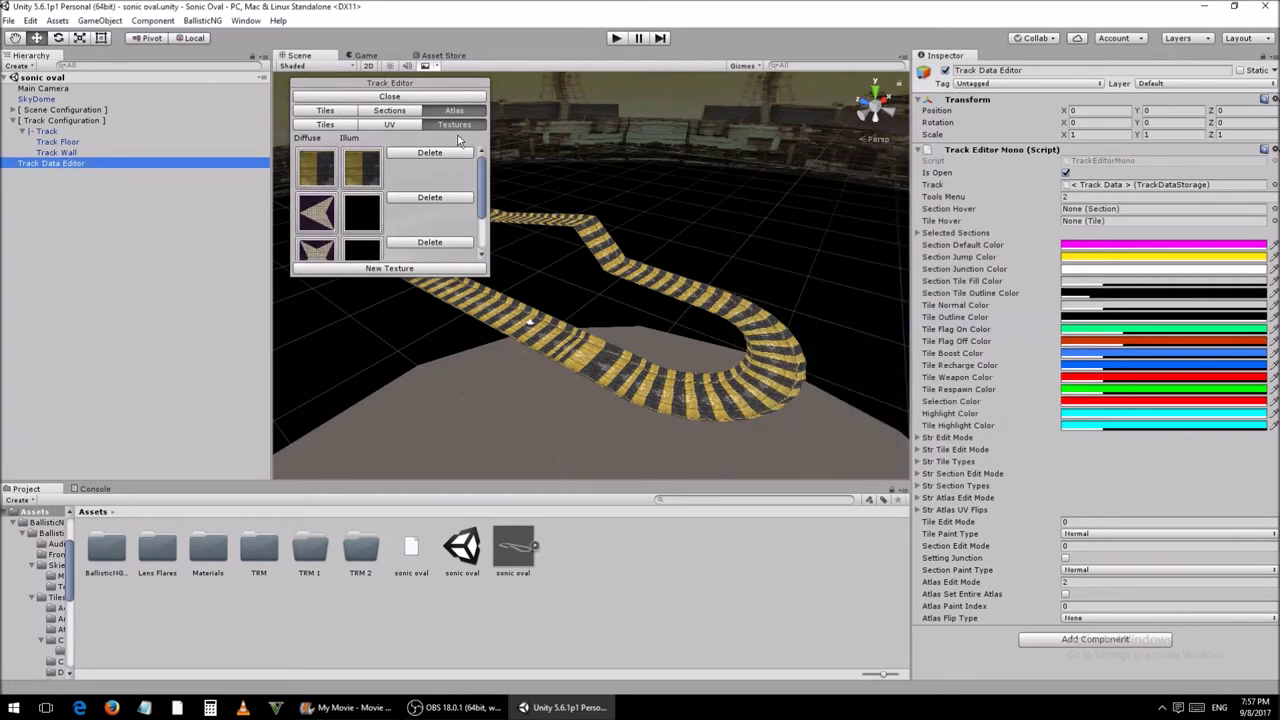
Step: In the atlas tile settings, assign Boost to the speed pad texture, Weapon and Wpn Rs to the weapon pad, and Spawn and Spn Rp to the spawn tile
left_click(345, 125)
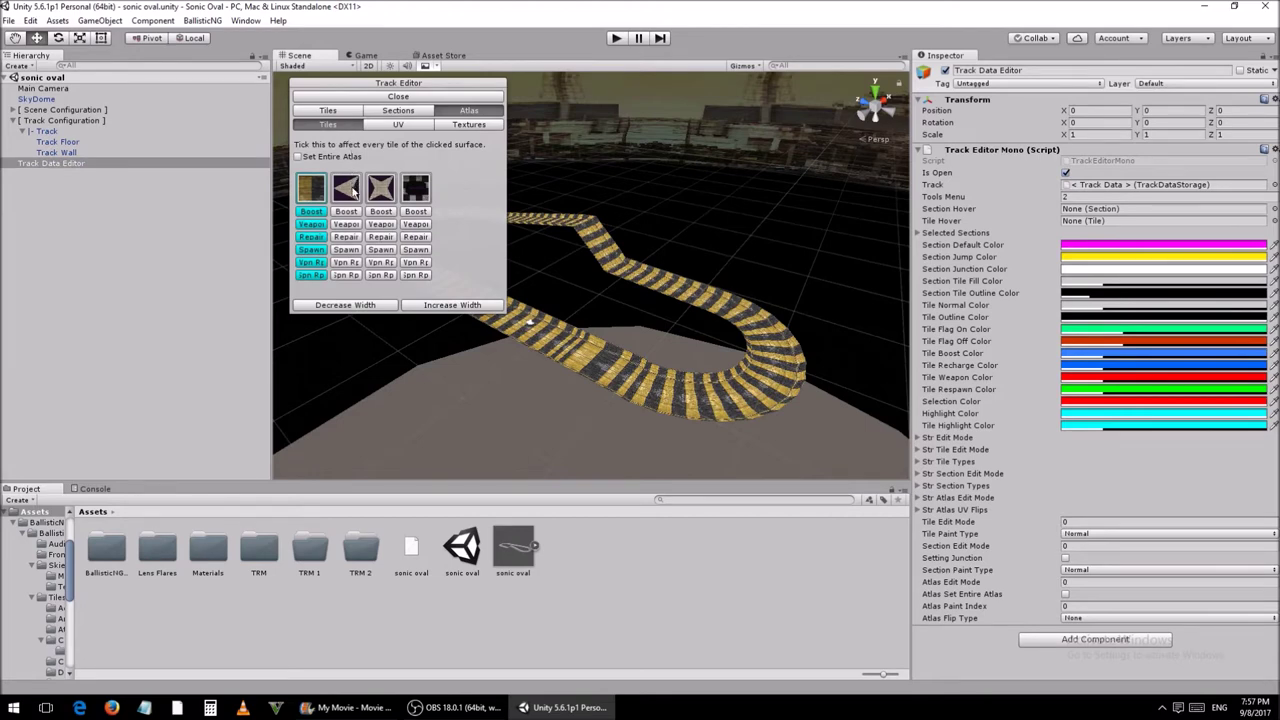
left_click(360, 212)
left_click(389, 226)
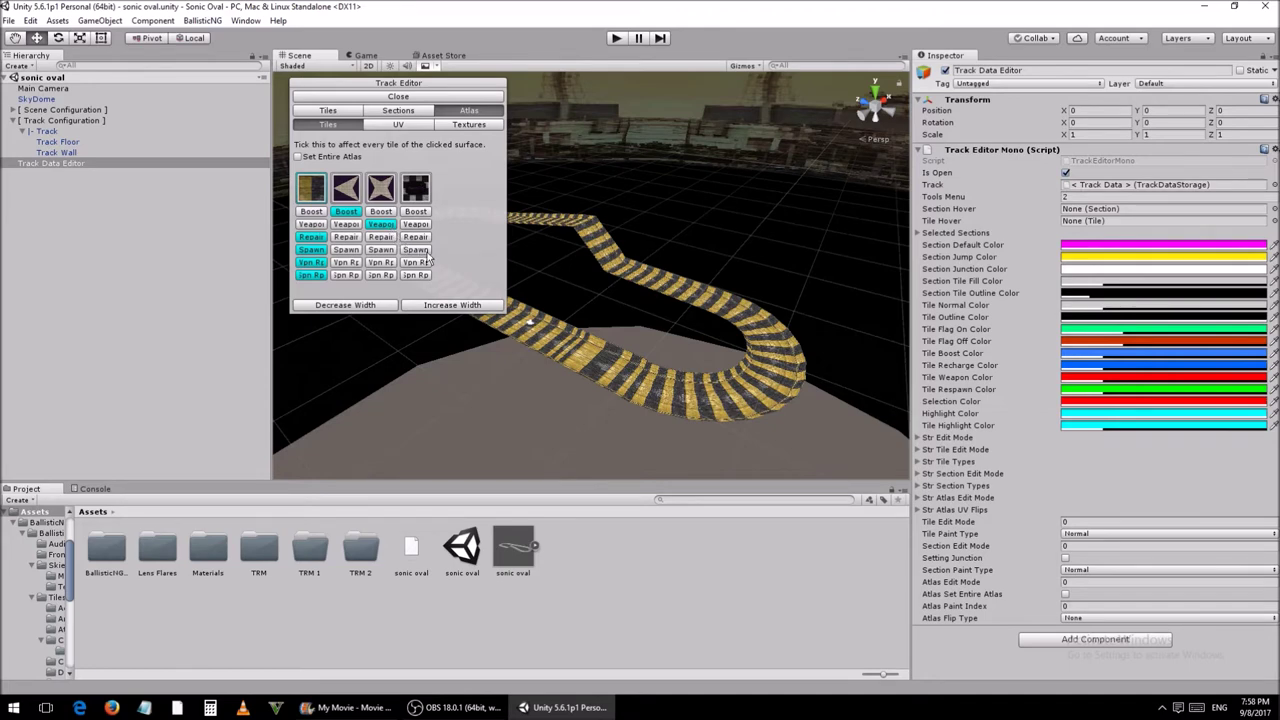
left_click(426, 253)
left_click(395, 263)
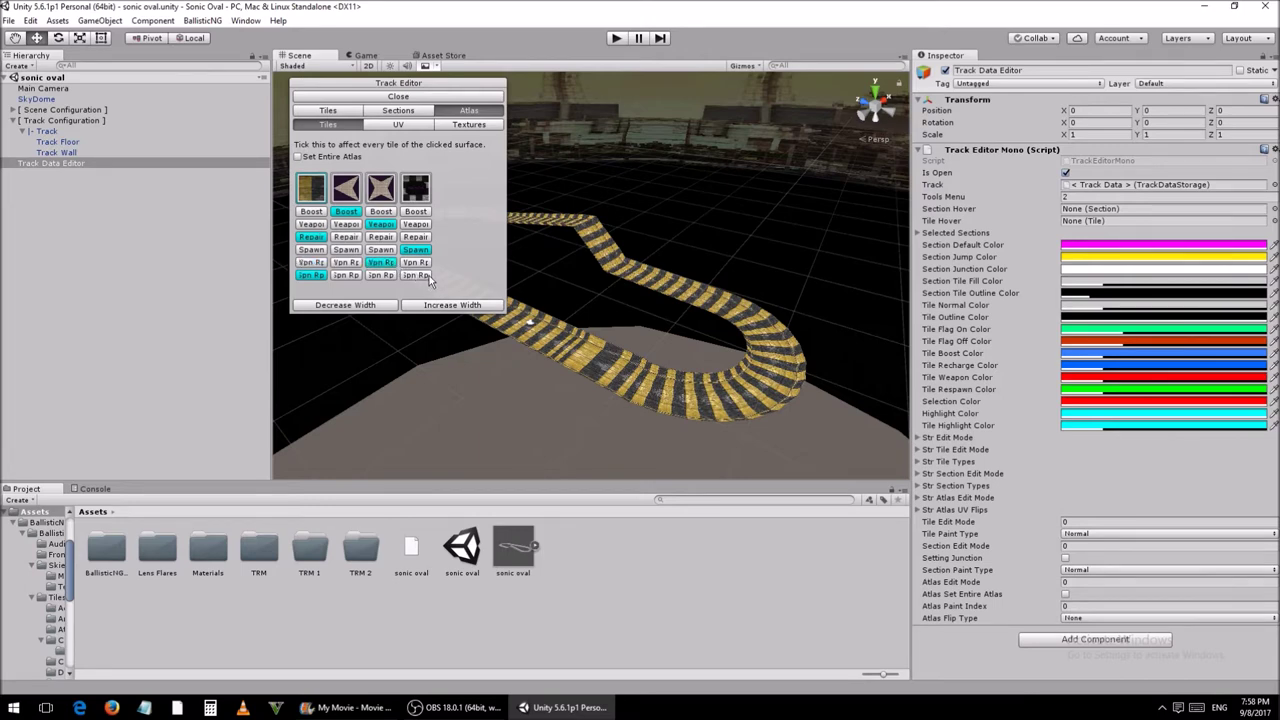
left_click(428, 278)
Step: Select the Track Data object under Managers and force an atlas update and a tile update
left_click(14, 110)
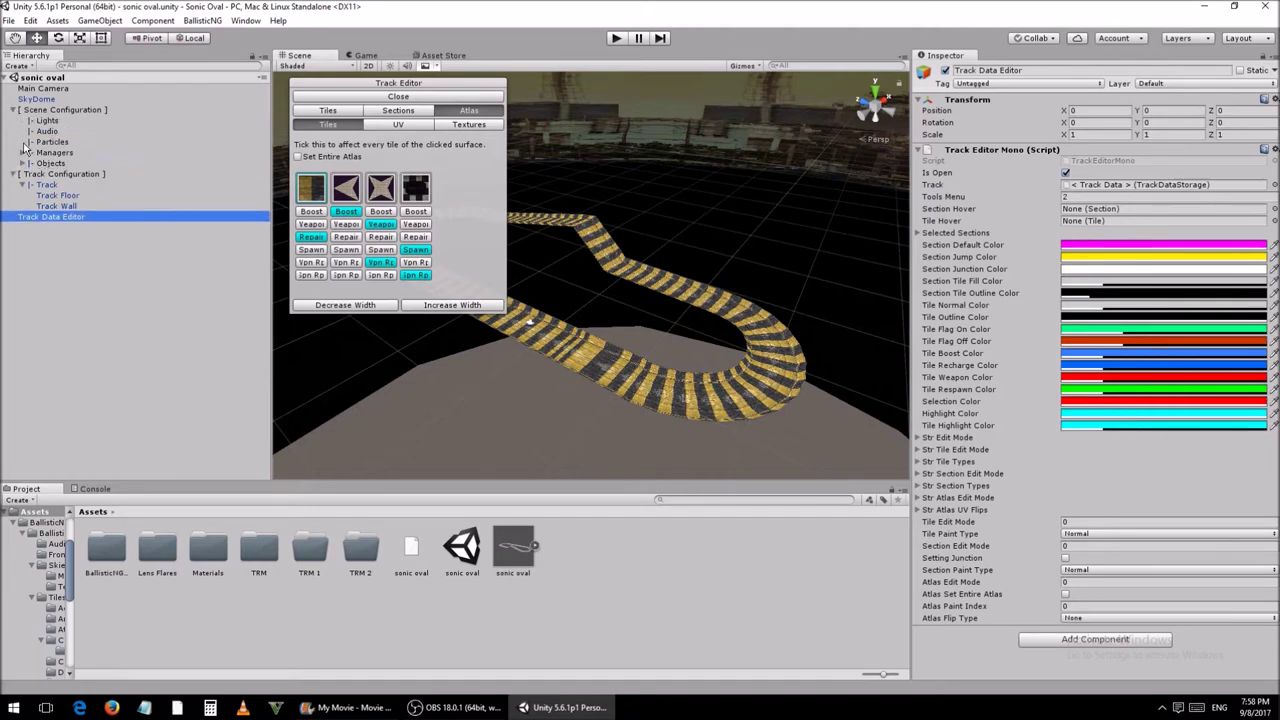
left_click(23, 153)
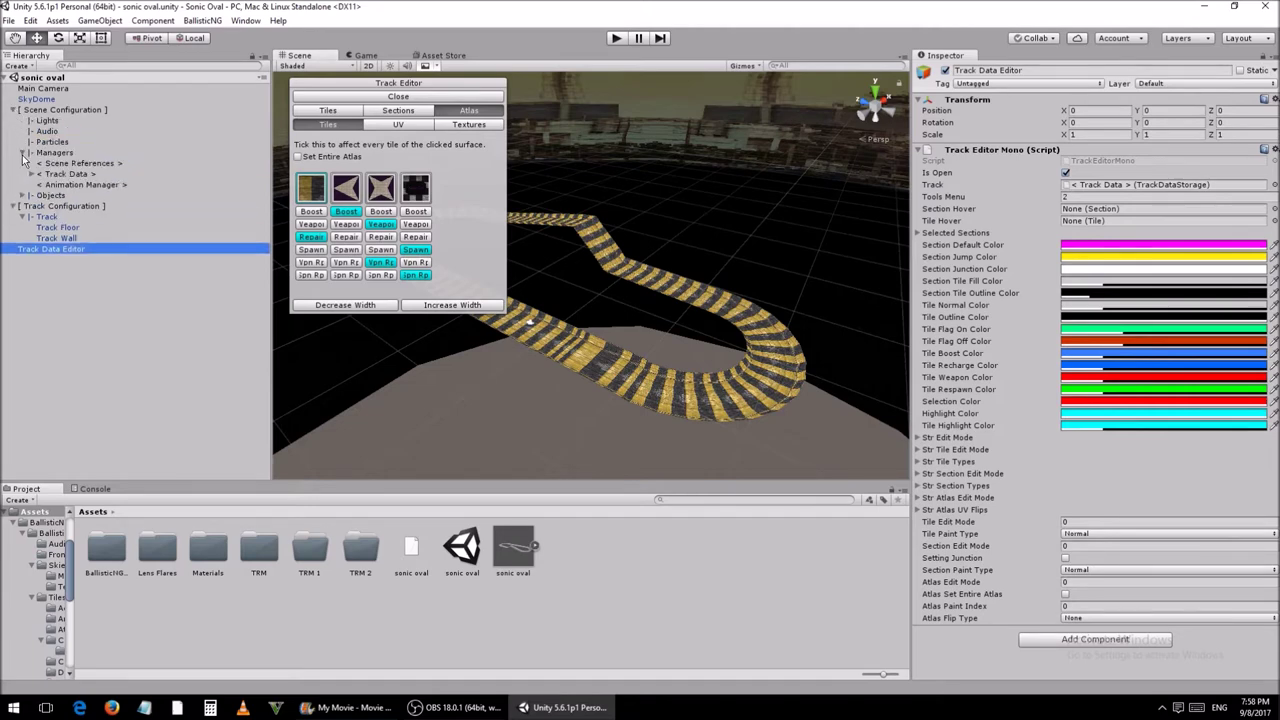
left_click(99, 176)
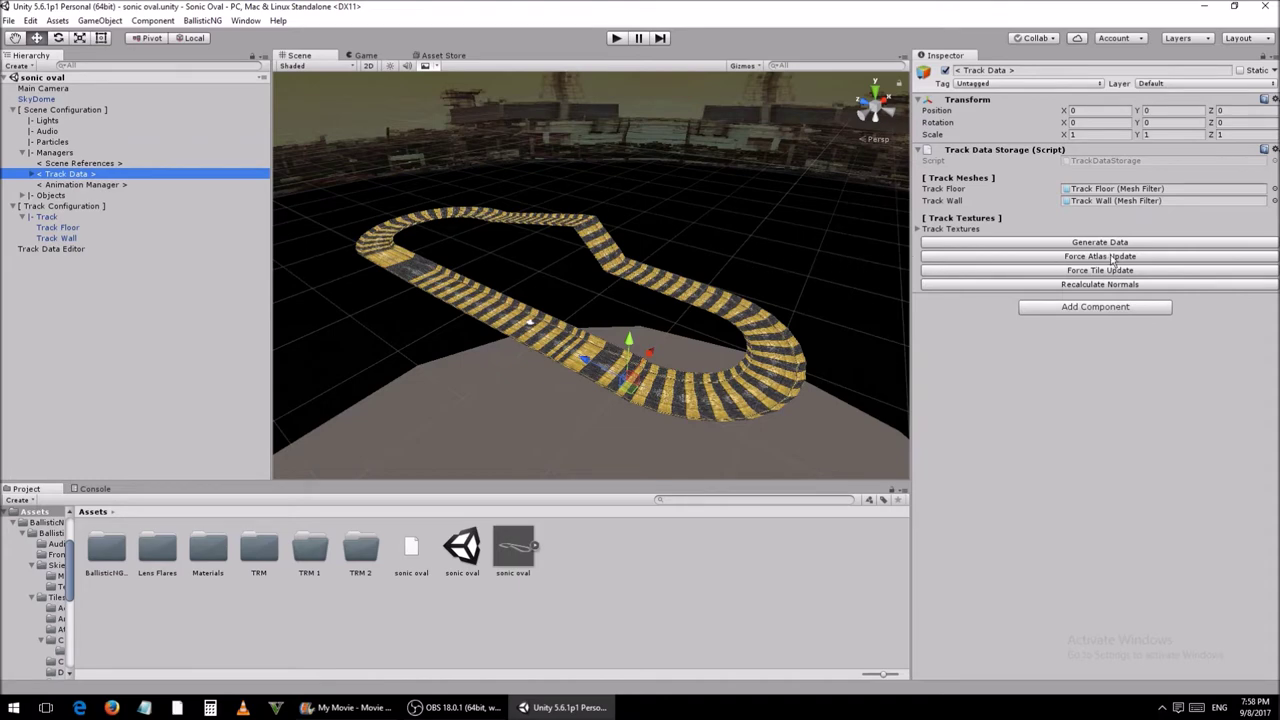
left_click(1146, 257)
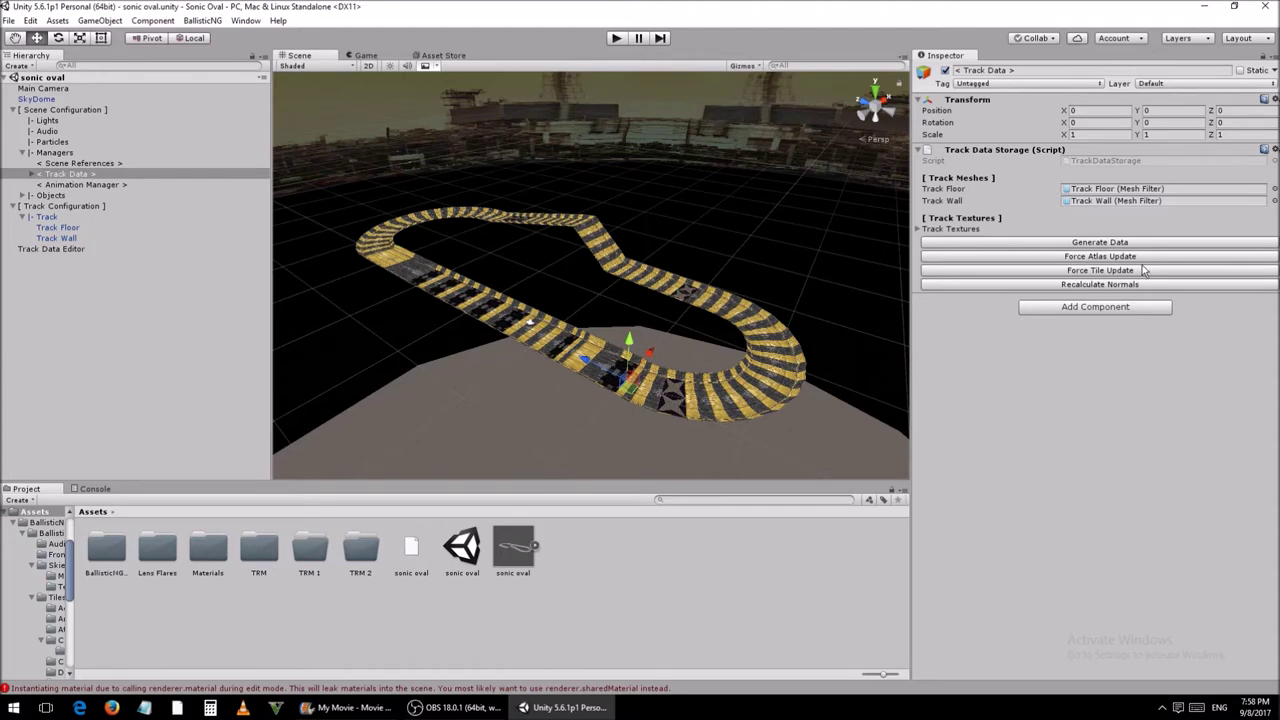
left_click(1142, 276)
Step: Reopen the Track Editor and add an atlas texture entry with Dover_Floor_normal as its diffuse texture
right_click_drag(843, 281, 953, 450)
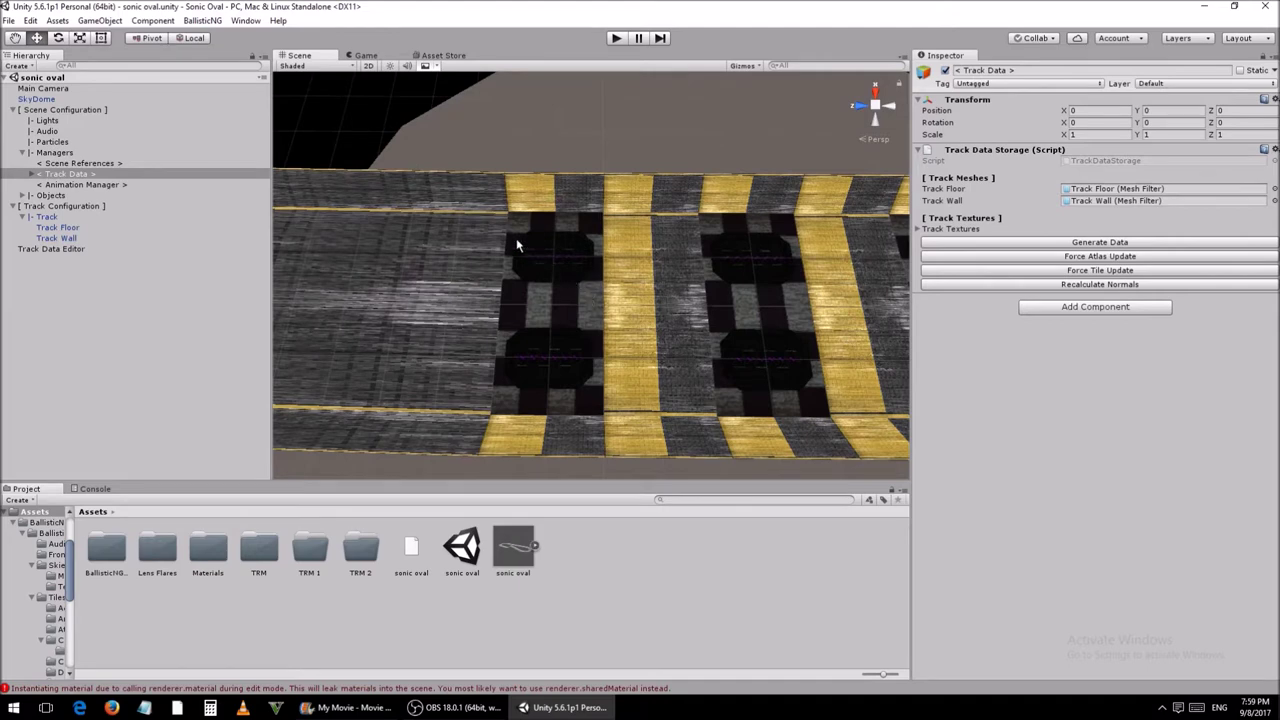
left_click(214, 22)
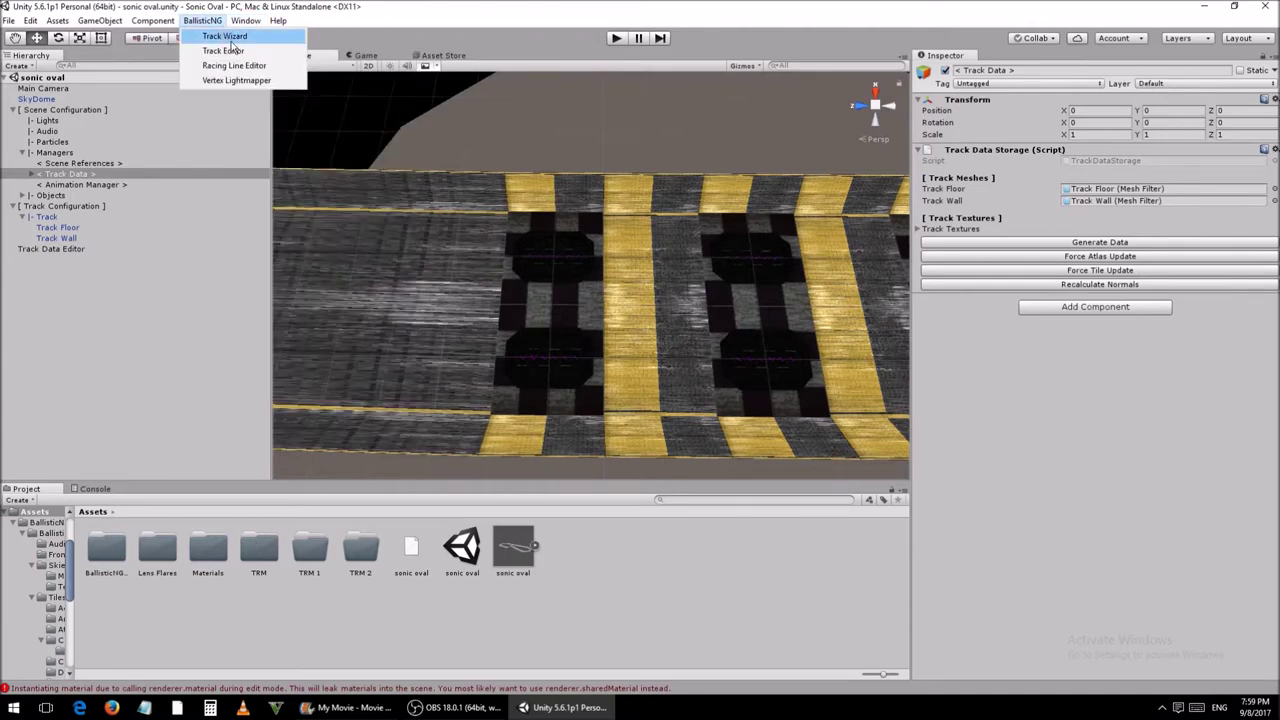
left_click(226, 51)
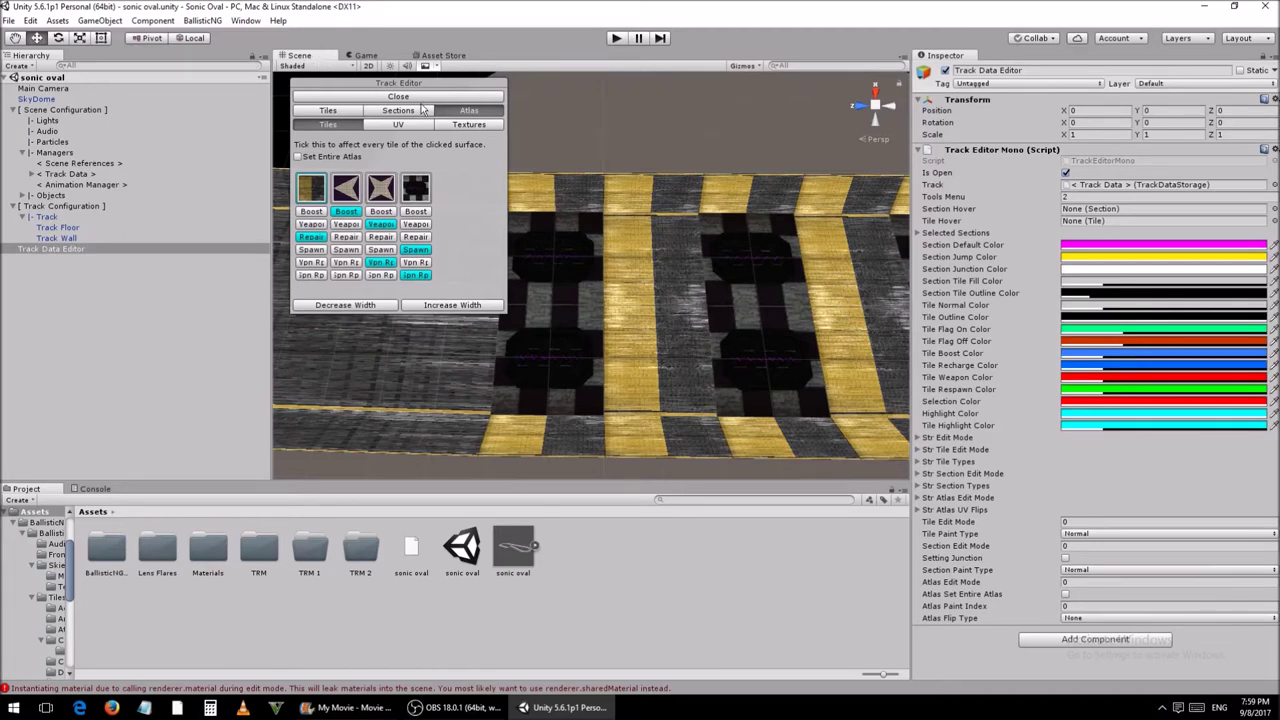
left_click(487, 125)
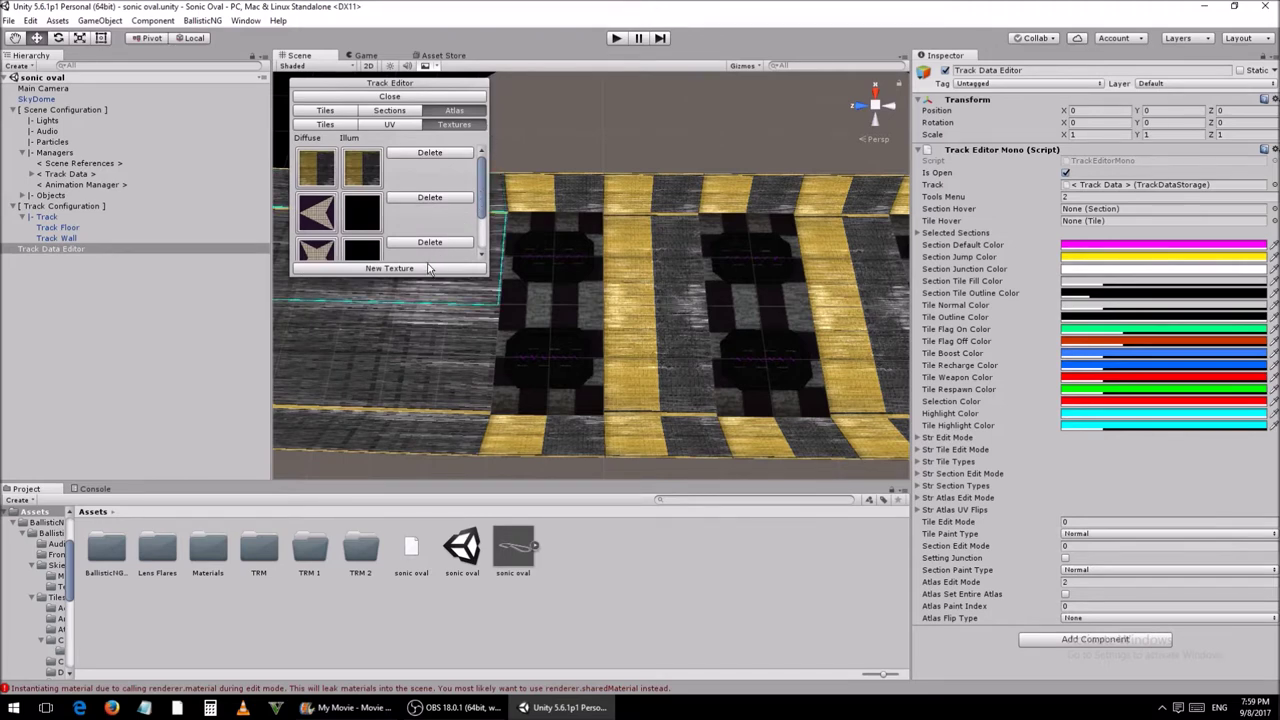
left_click(428, 269)
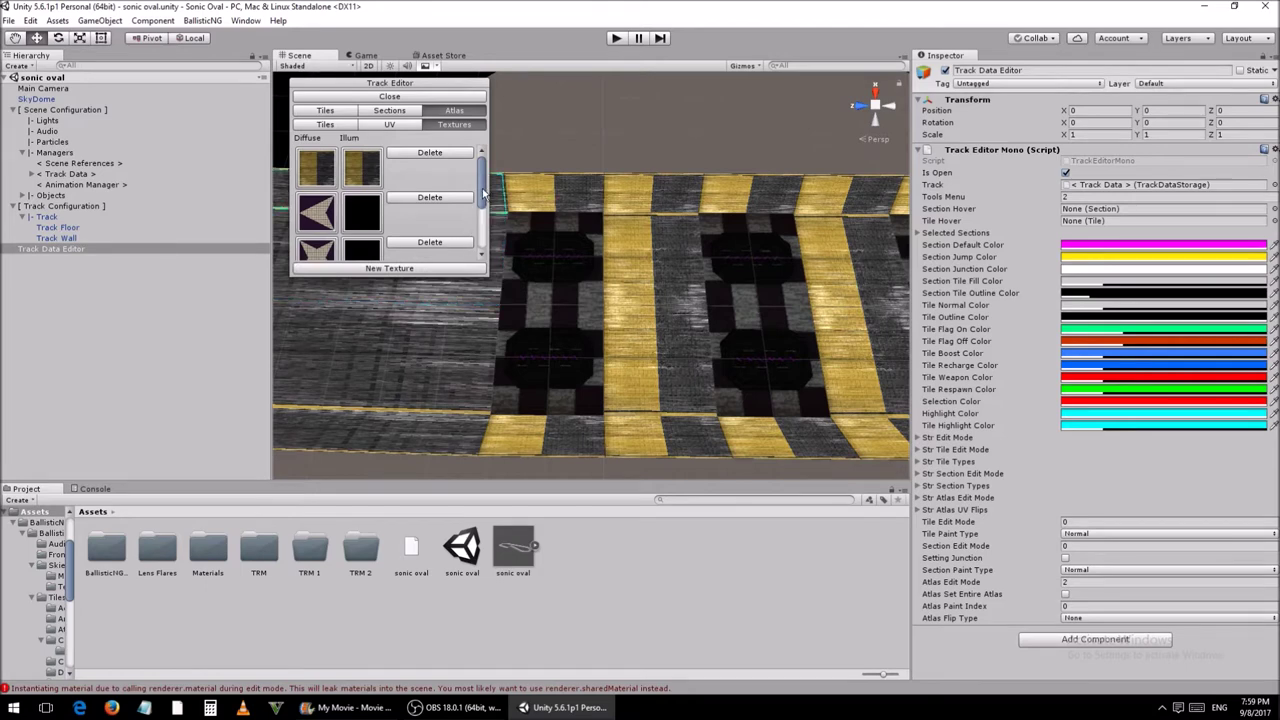
left_click_drag(483, 192, 486, 238)
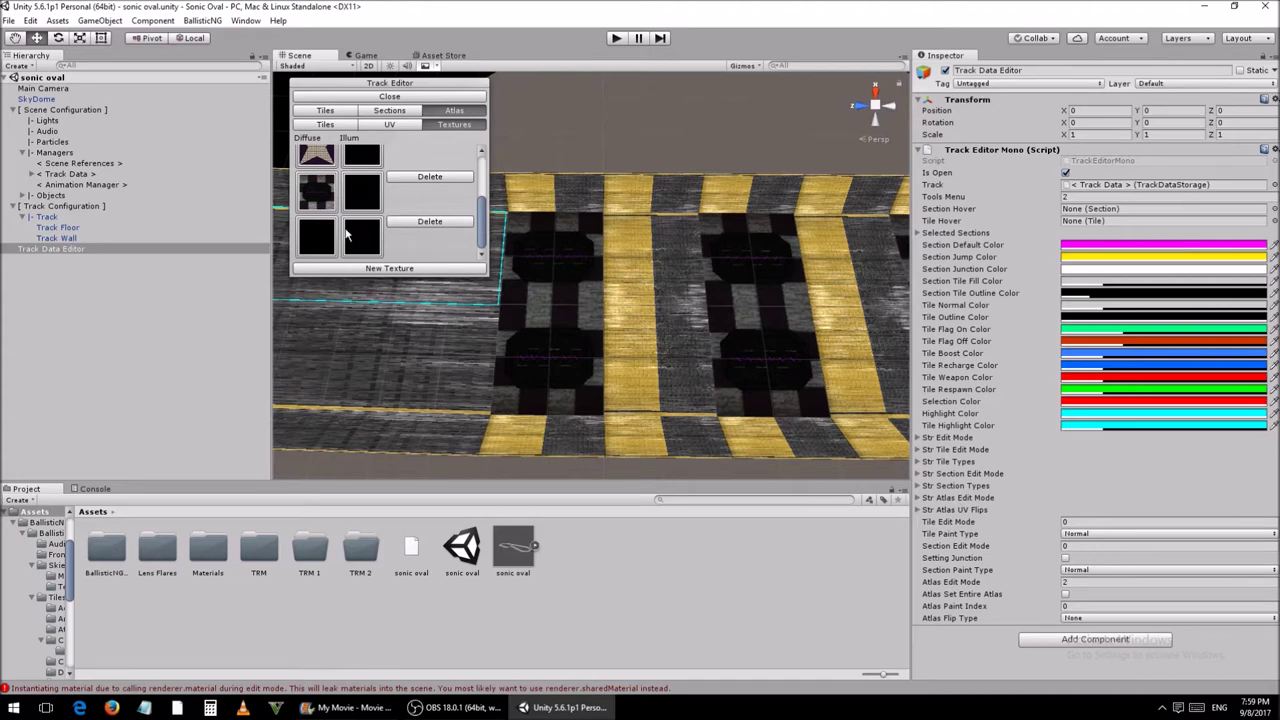
left_click(316, 236)
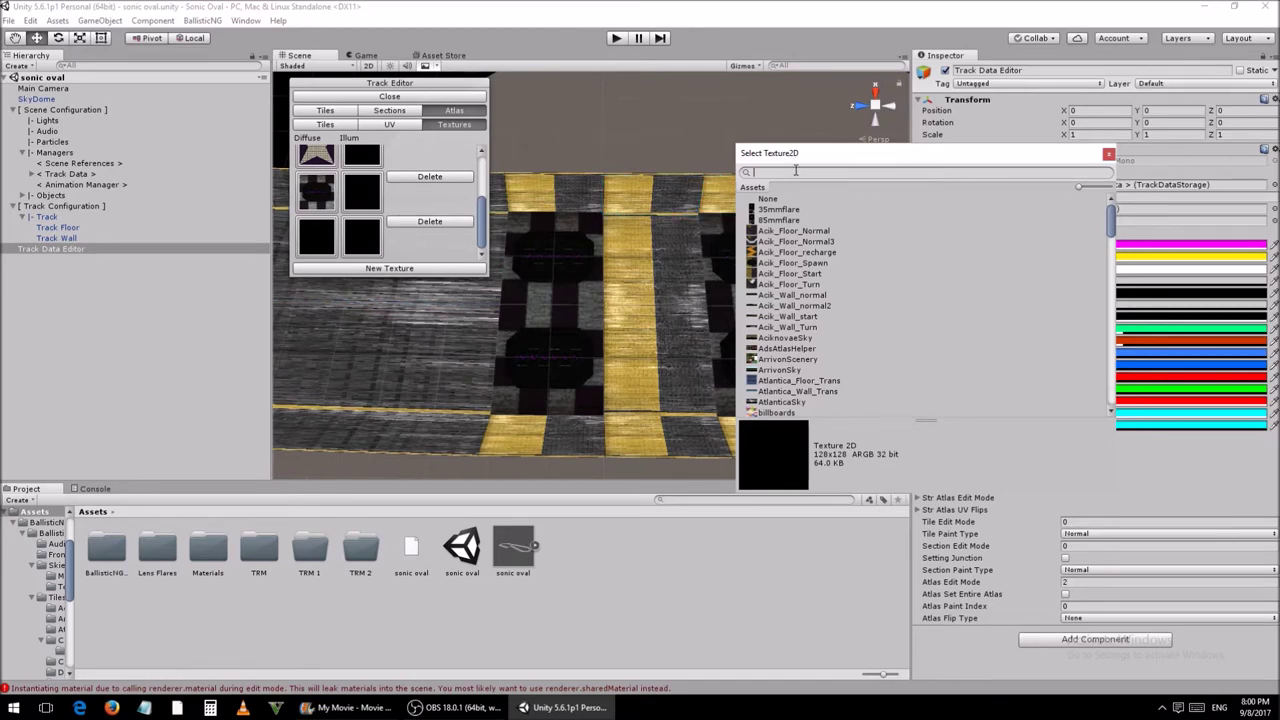
type("floo")
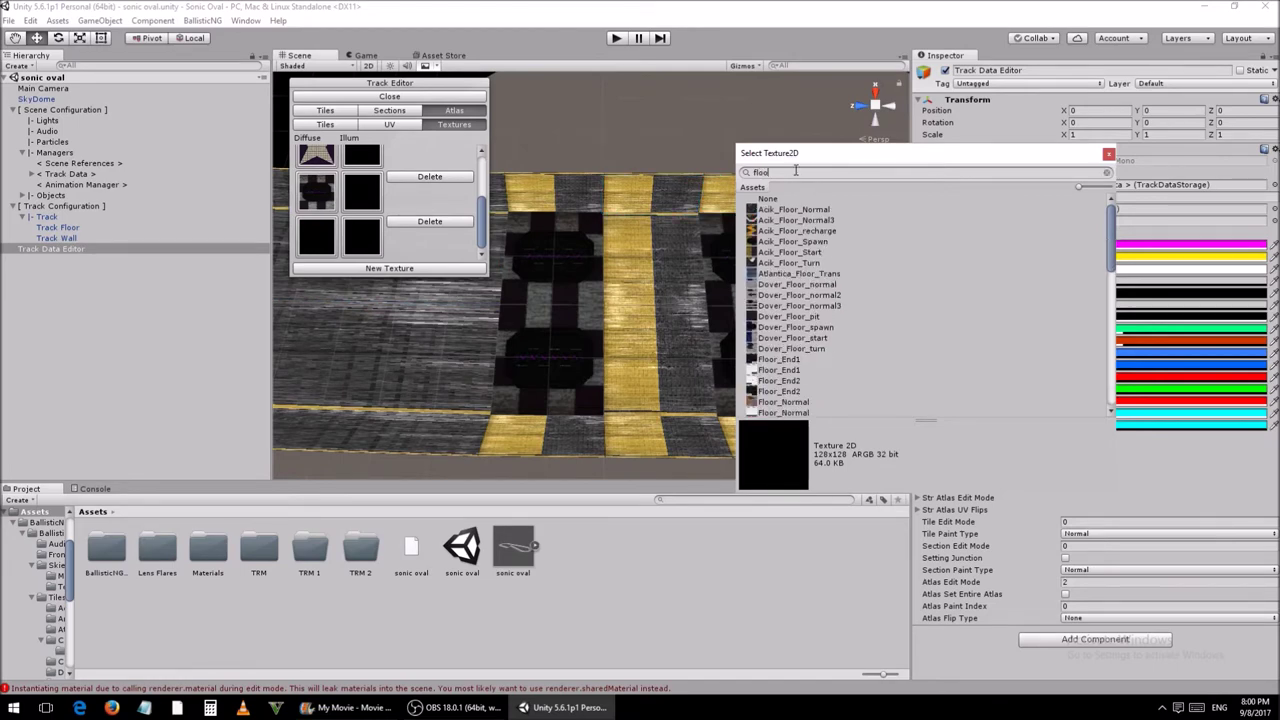
type("r")
left_click(837, 285)
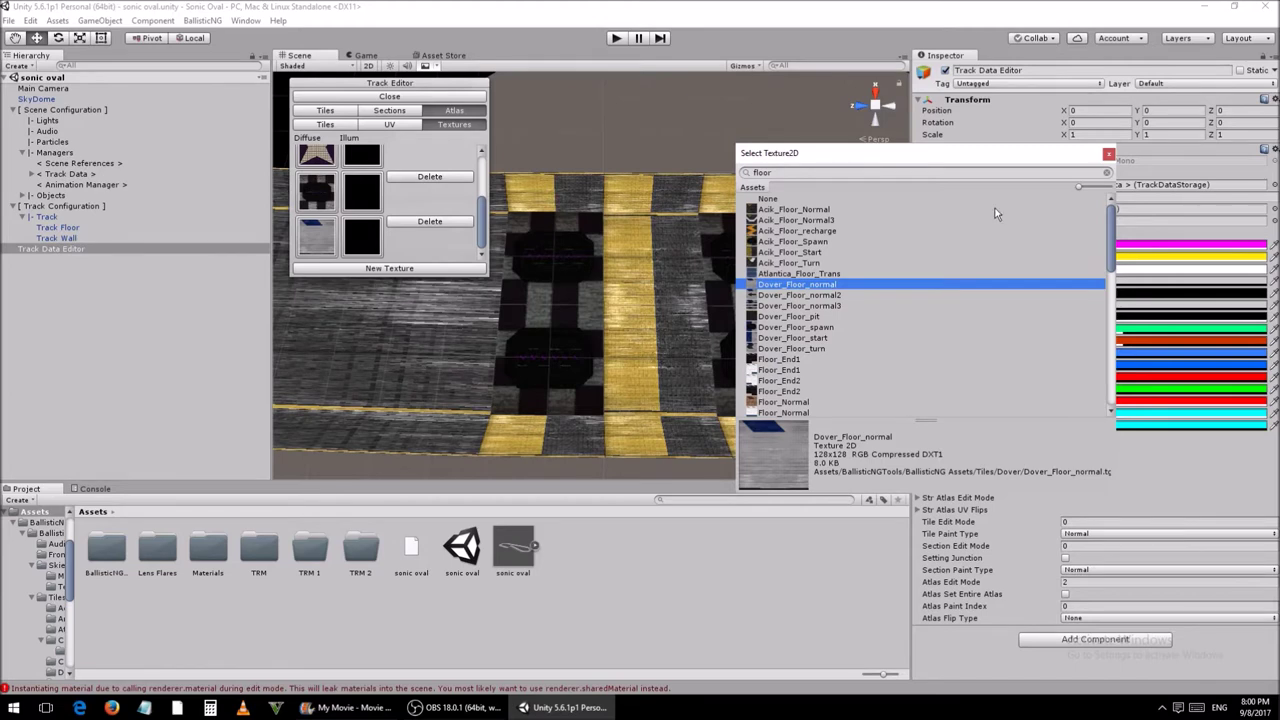
left_click(1108, 153)
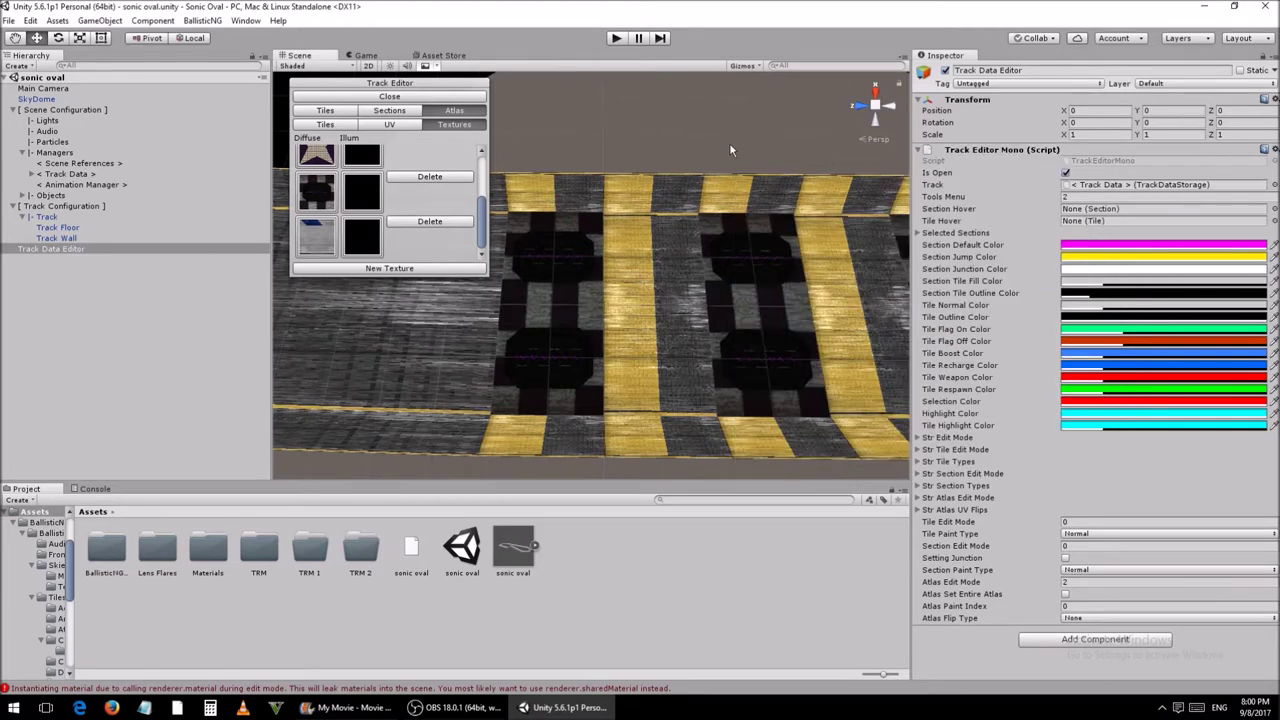
Step: Paint the Dover_Floor_normal texture onto the four striped floor tiles between the spawn pads on the start straight
left_click(327, 124)
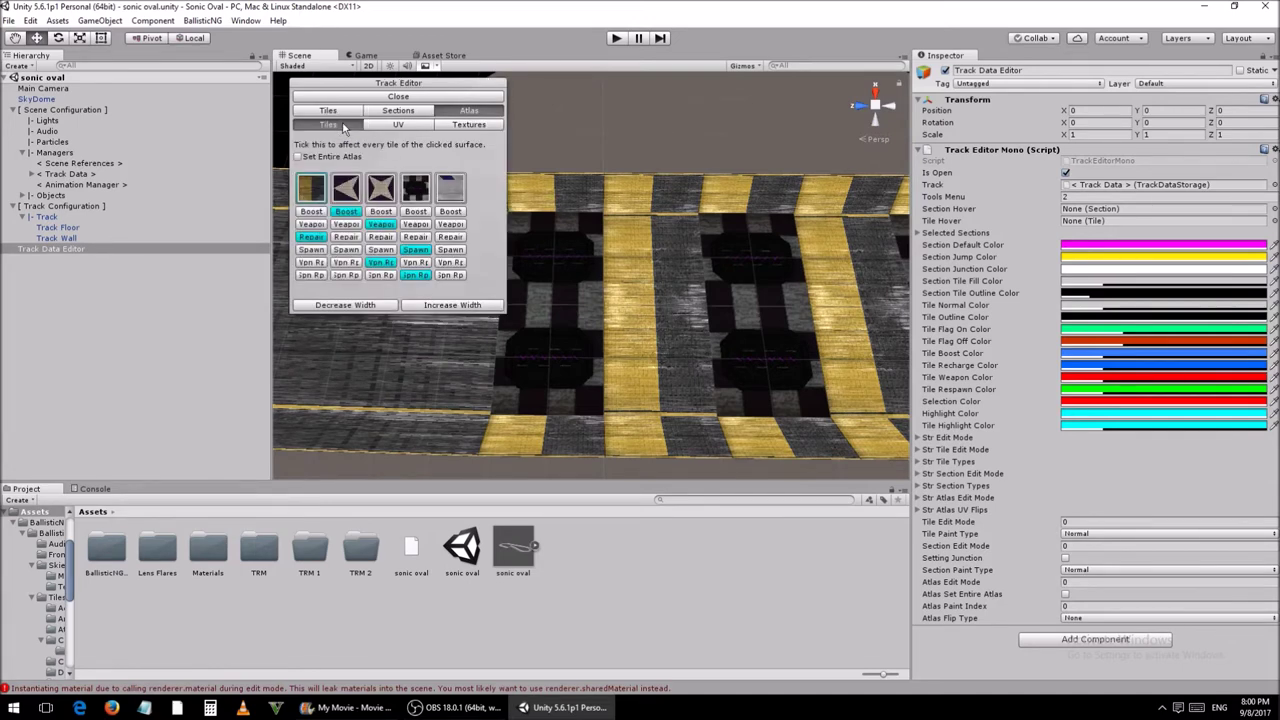
left_click(450, 189)
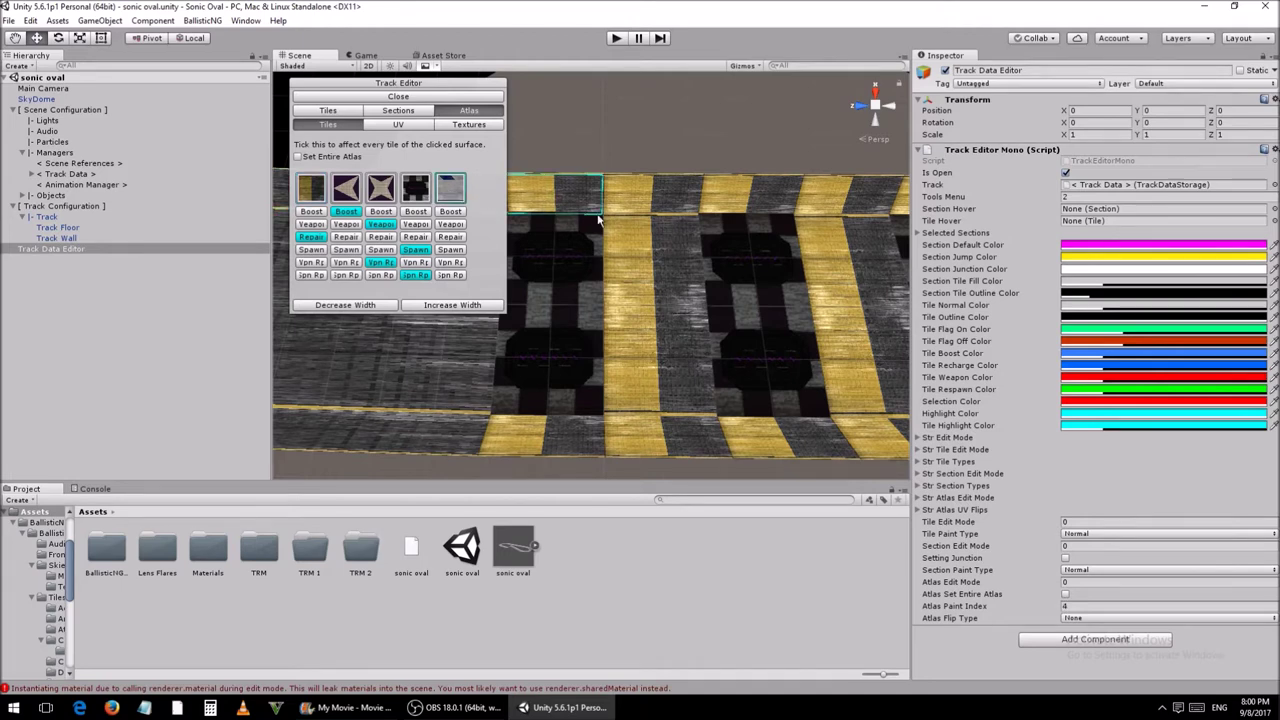
left_click_drag(628, 229, 630, 234, "alt")
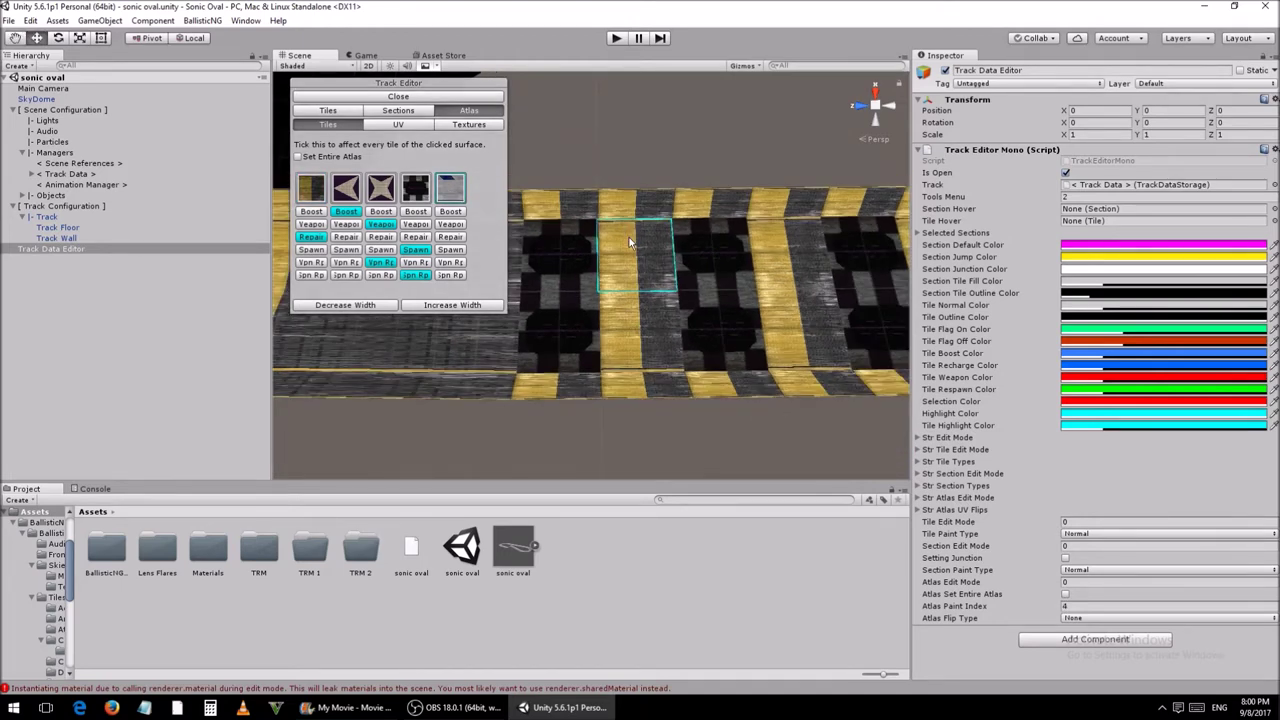
left_click(629, 237)
left_click(631, 315)
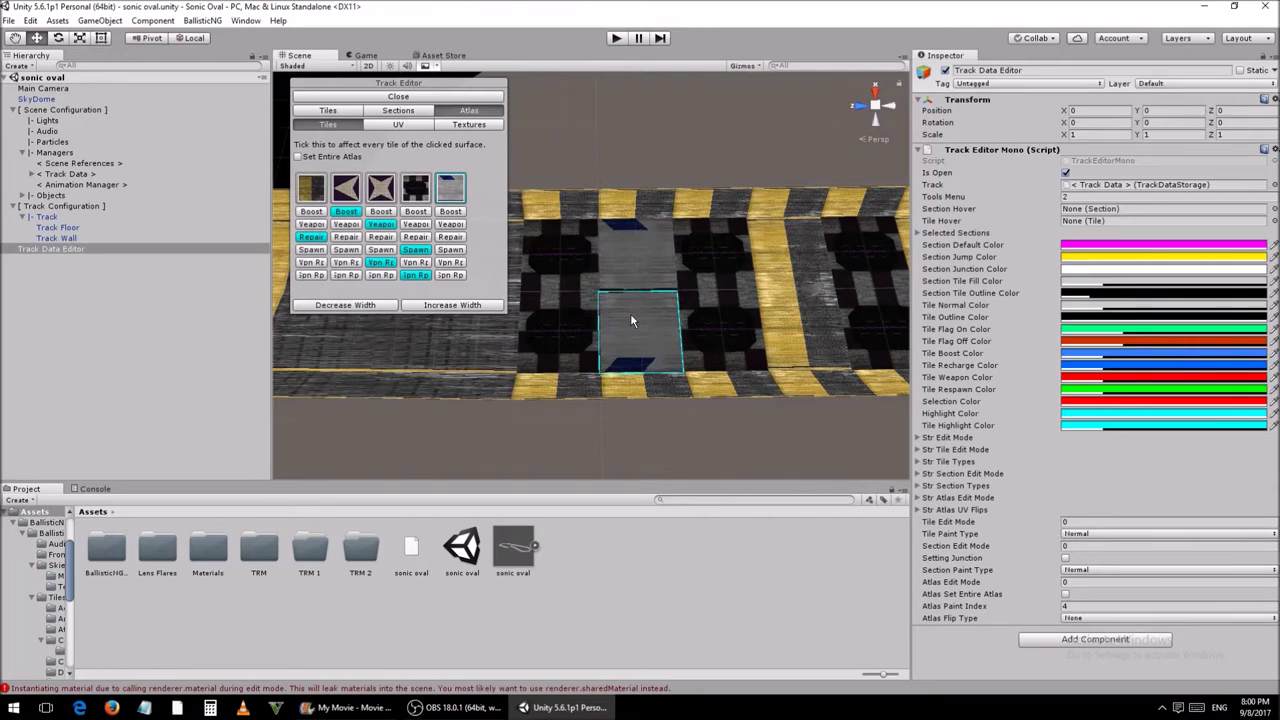
left_click(764, 258)
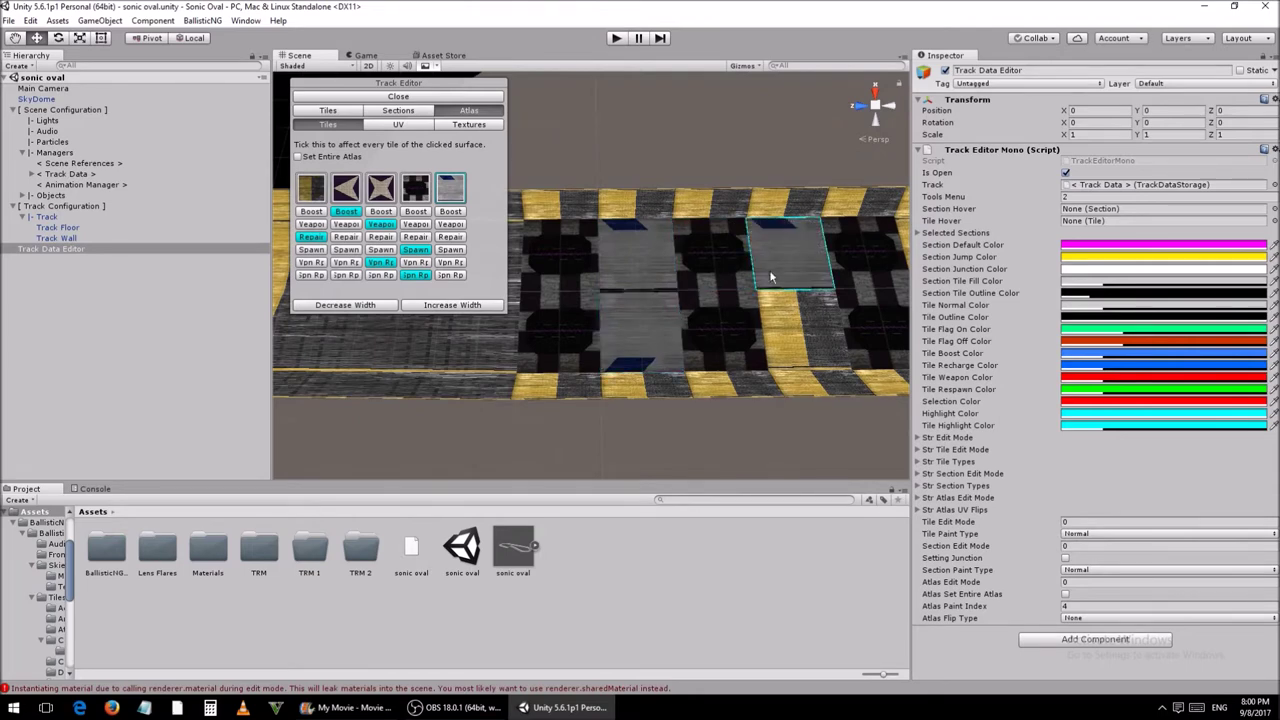
left_click(777, 316)
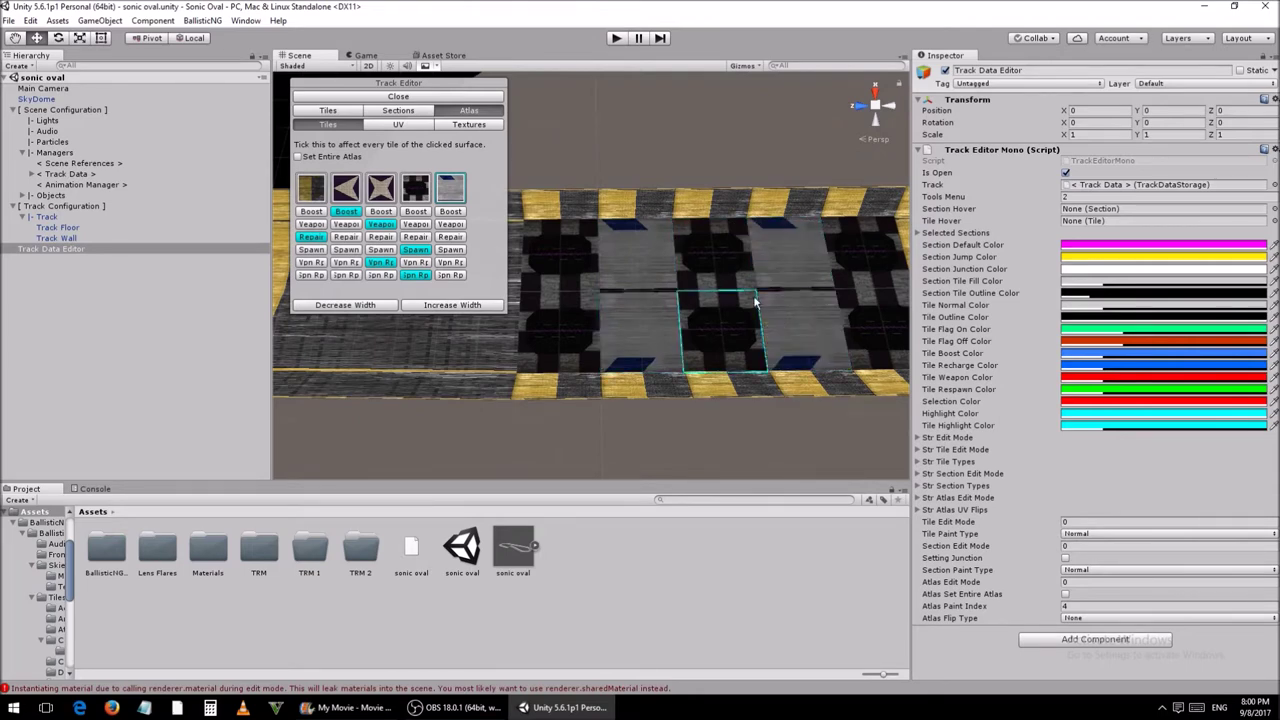
Step: Paint the same floor texture onto the wall tiles beside the spawn pads and the long tiles behind them, and close the Track Editor
left_click(640, 202)
left_click(562, 201)
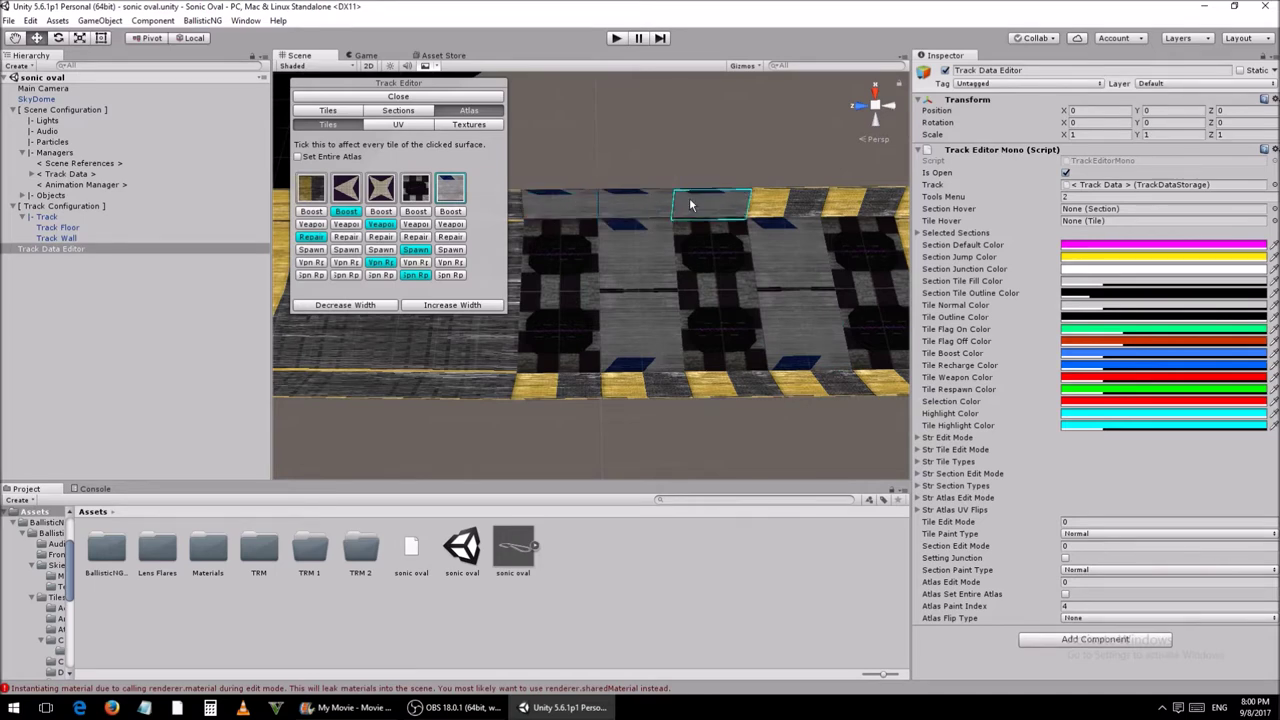
left_click_drag(689, 197, 692, 257, "alt")
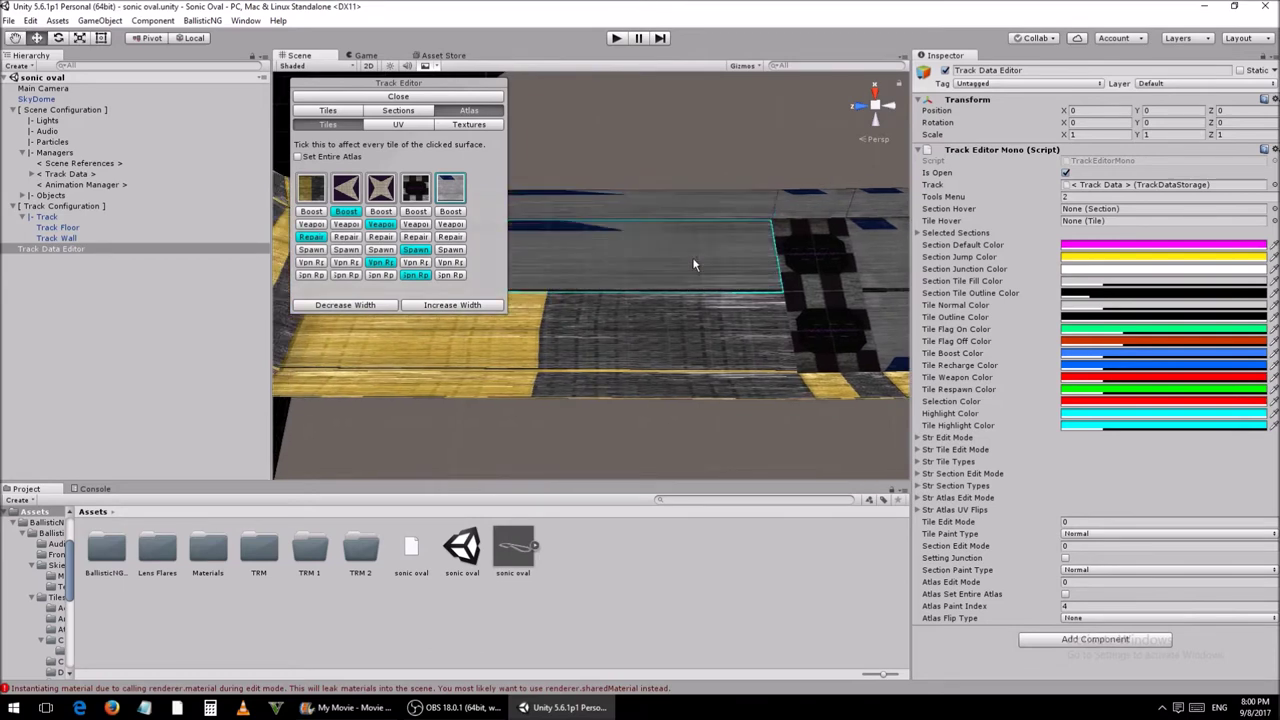
left_click(673, 385)
scroll(757, 430, "down", 5)
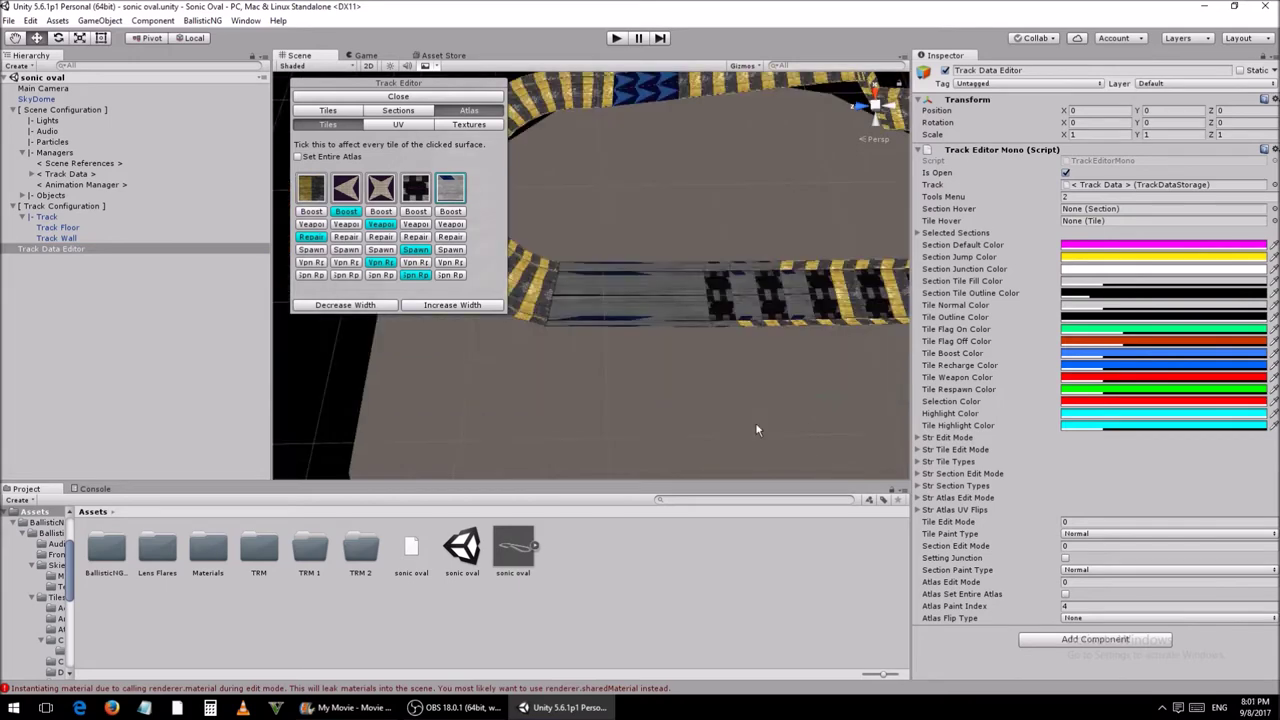
left_click(415, 96)
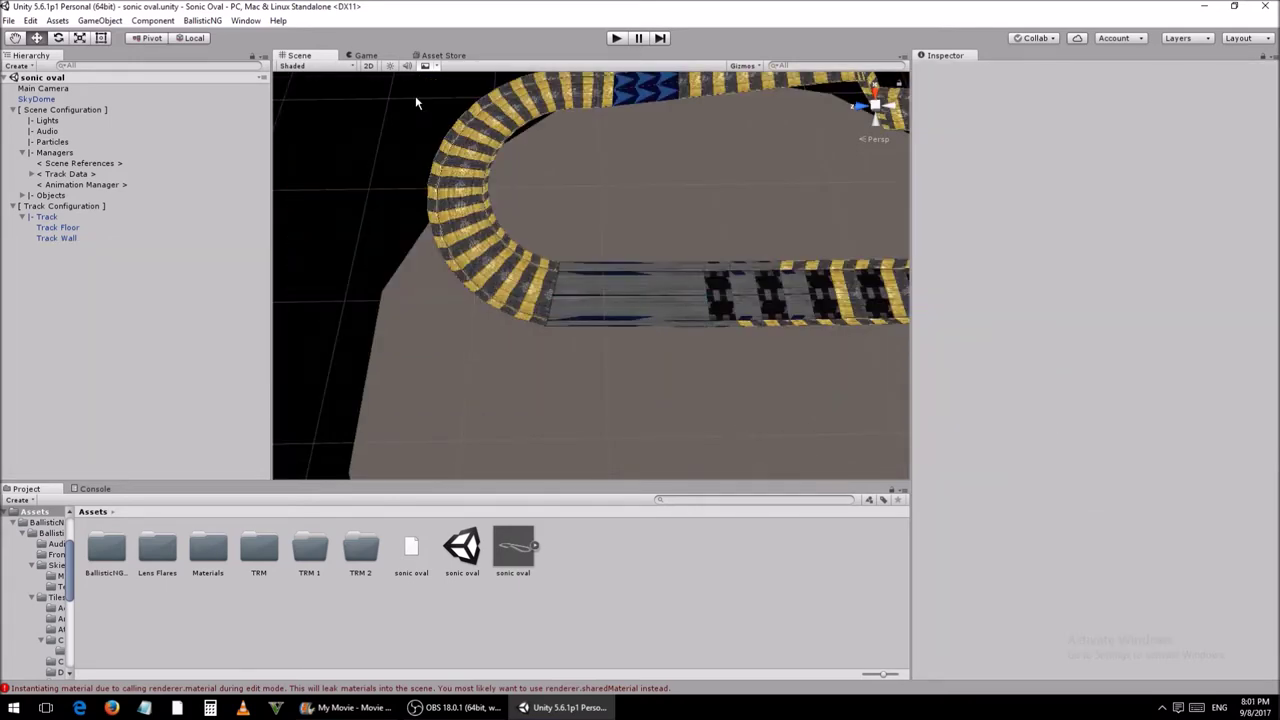
right_click(70, 79)
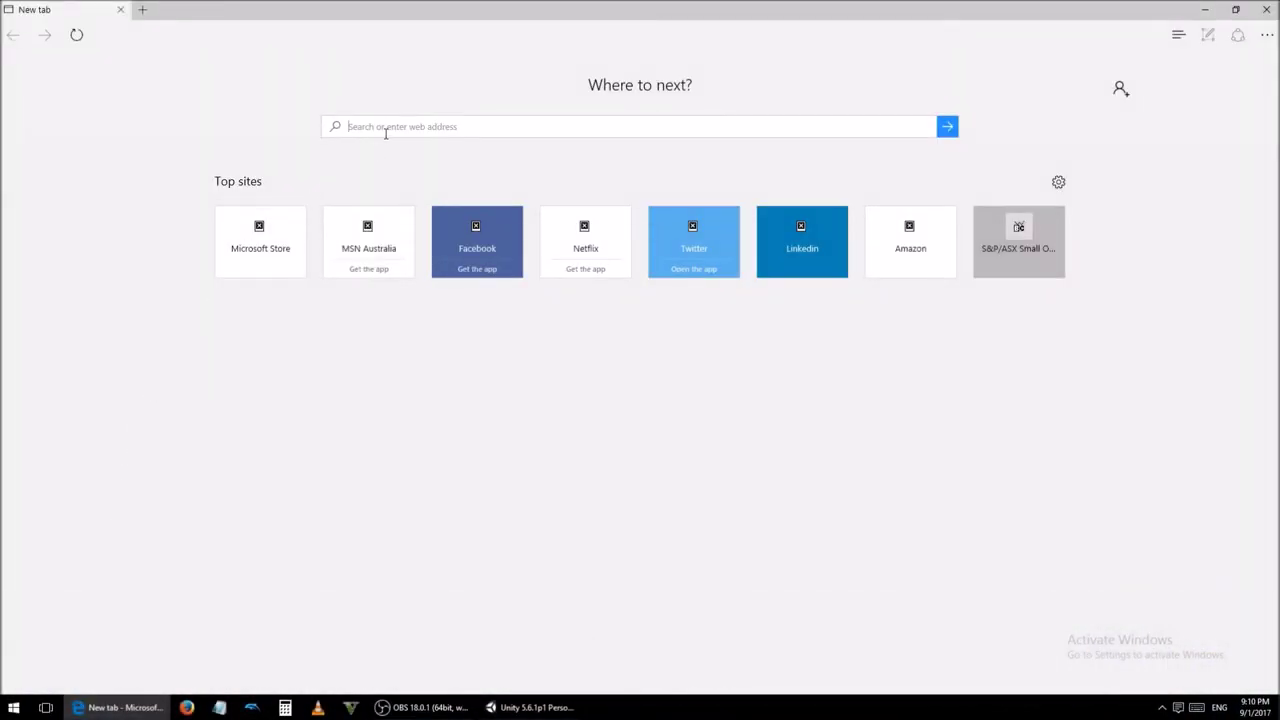
Step: In the Edge browser, search the web for "blender" and open the official Blender site
type("bl")
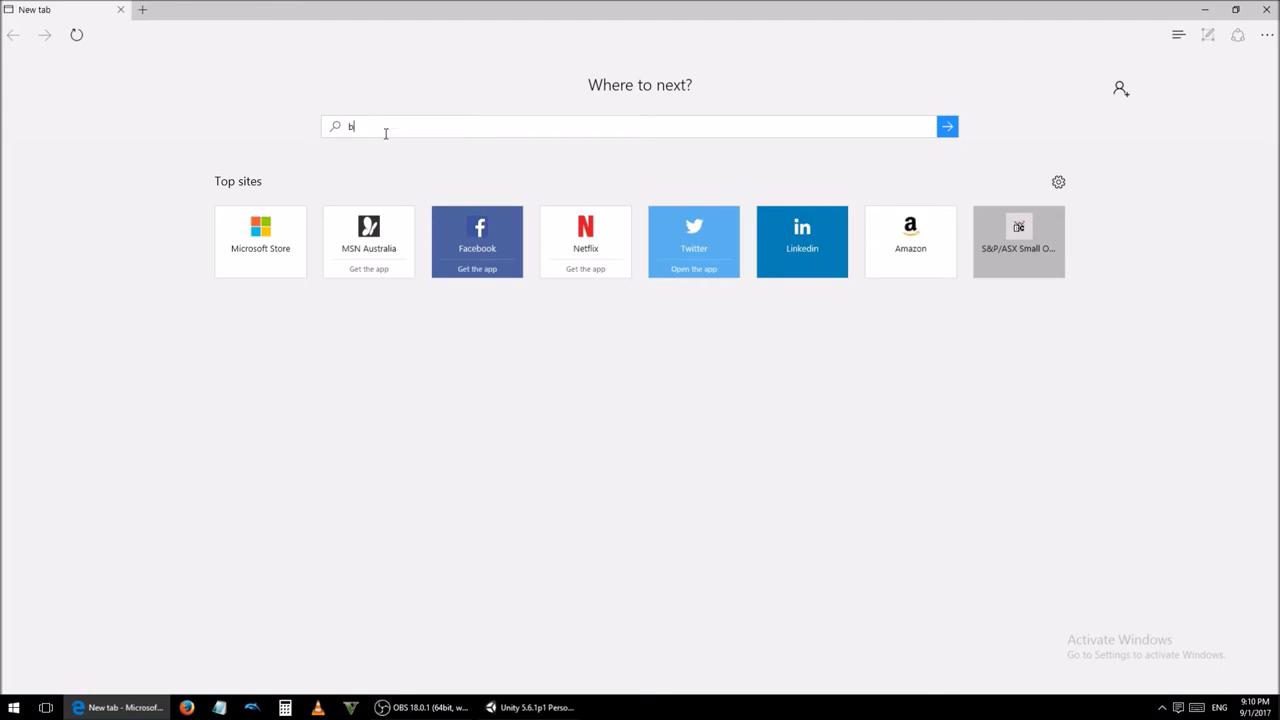
type("e")
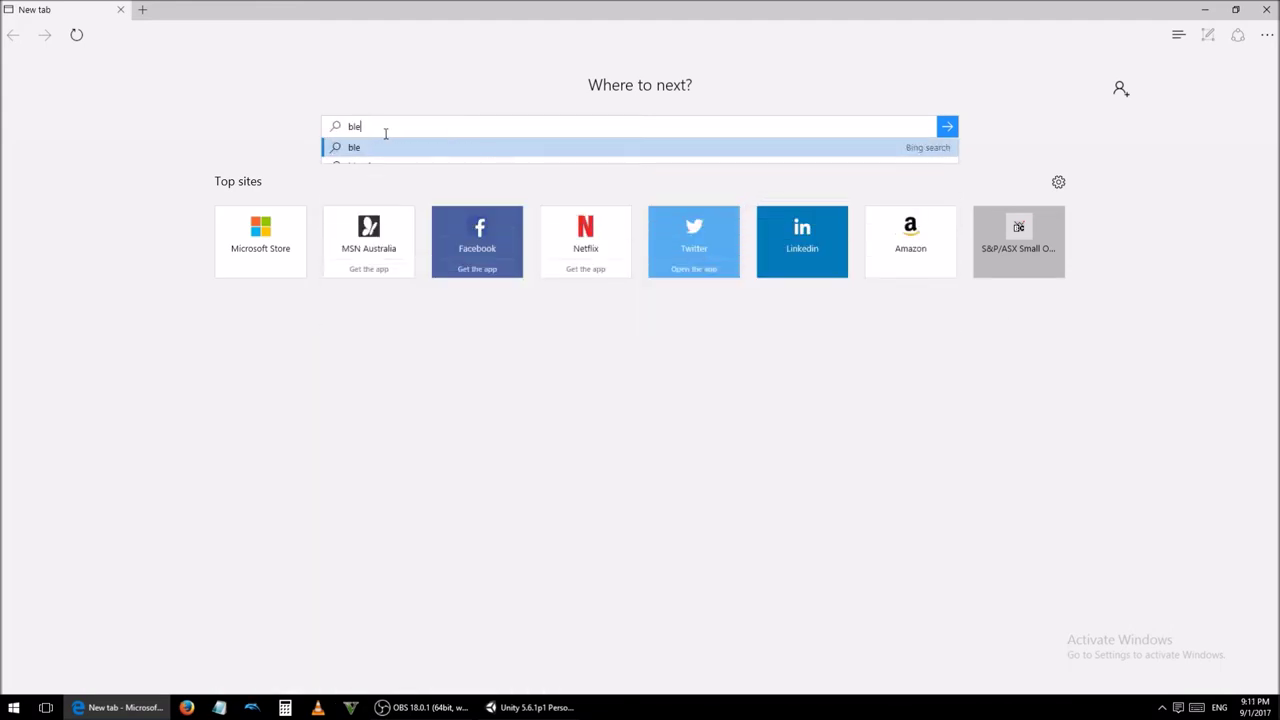
type("nde")
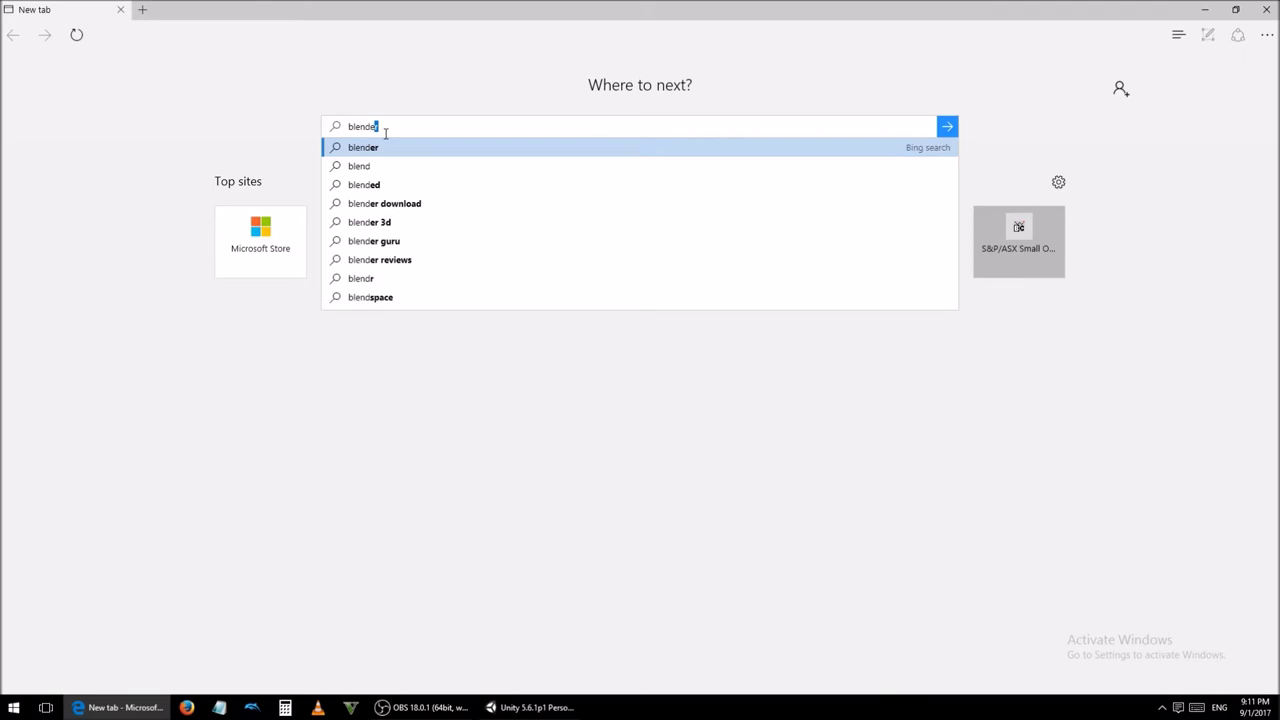
type("r")
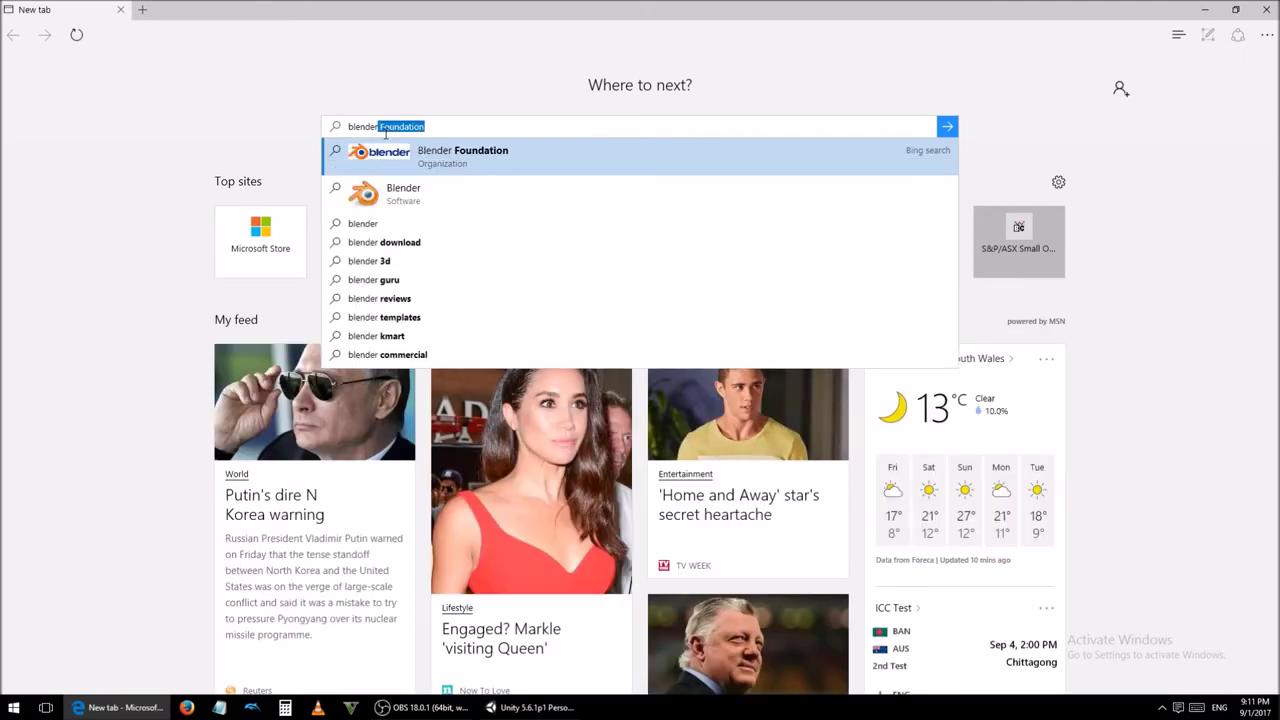
key("BackSpace")
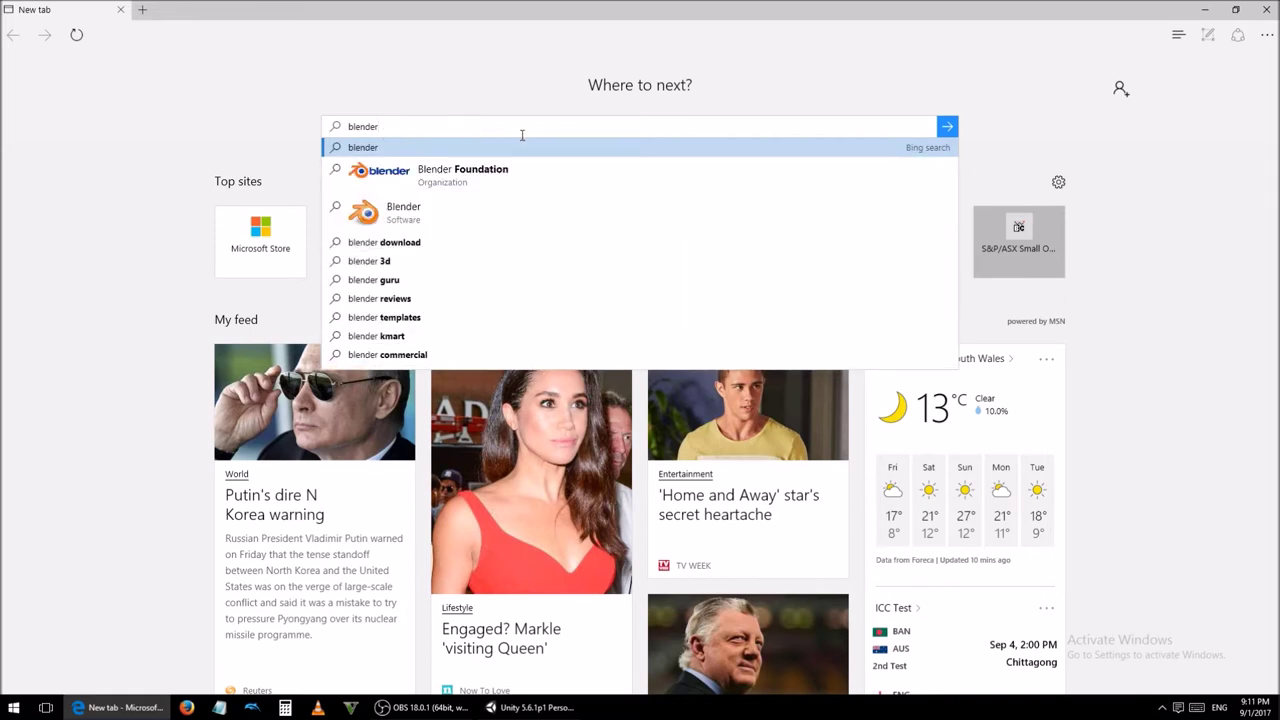
left_click(947, 130)
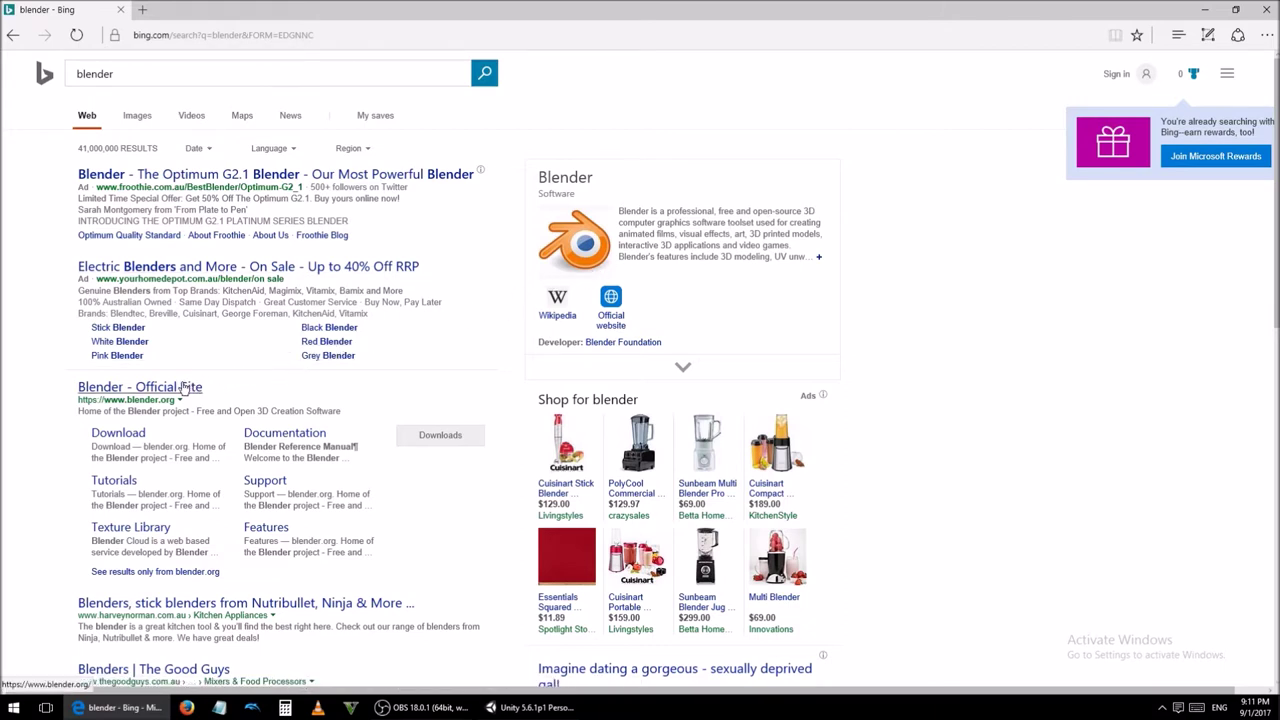
left_click(181, 389)
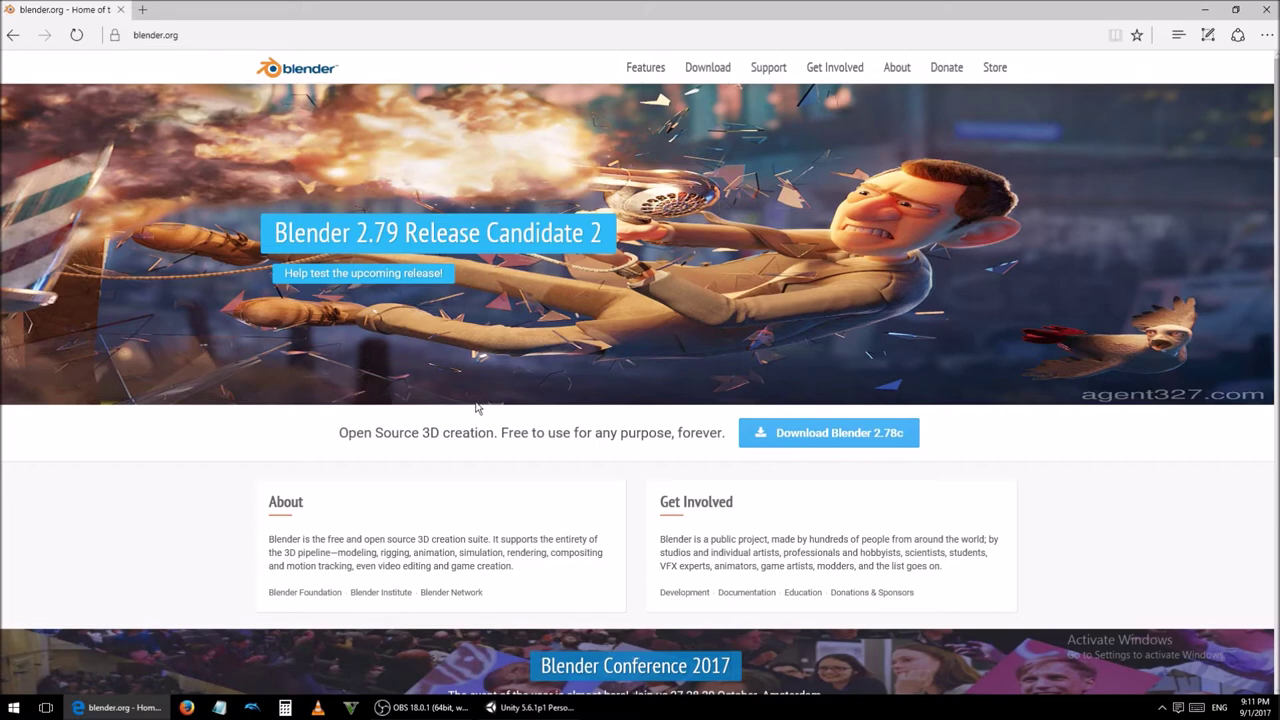
Step: Download the Blender 2.78c 64-bit Windows installer from the official site and run it
left_click(907, 440)
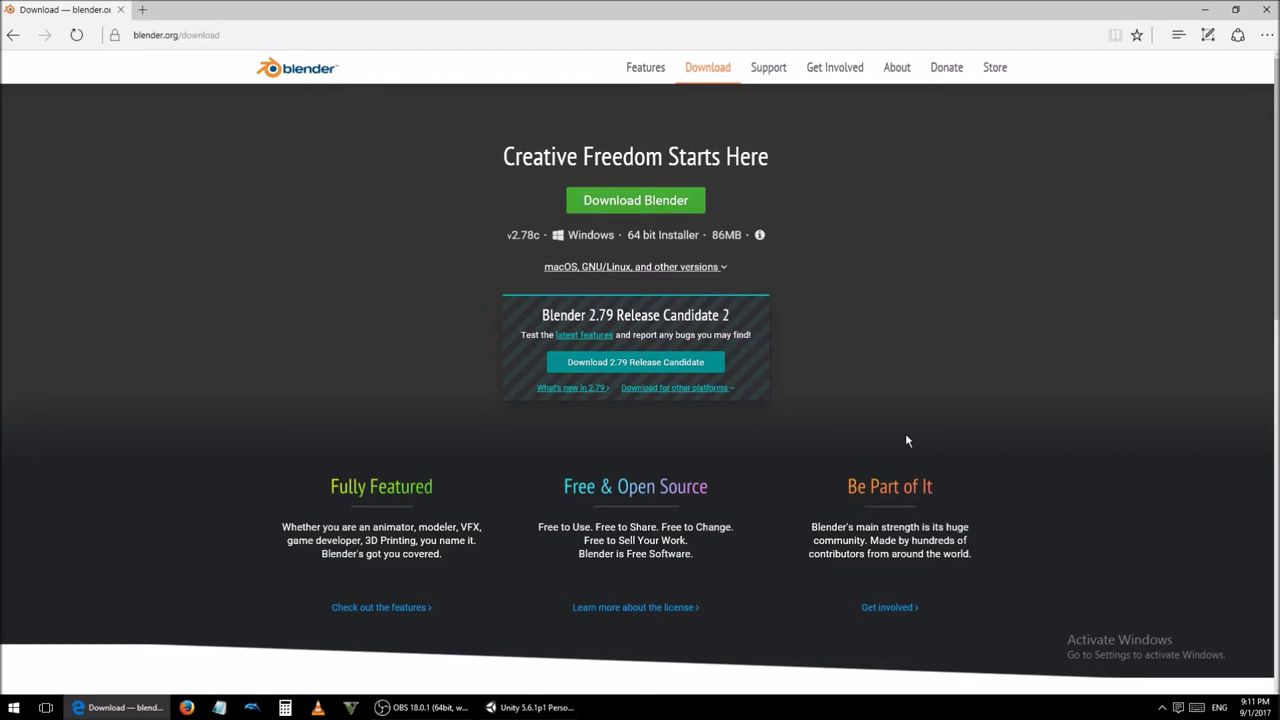
left_click(698, 200)
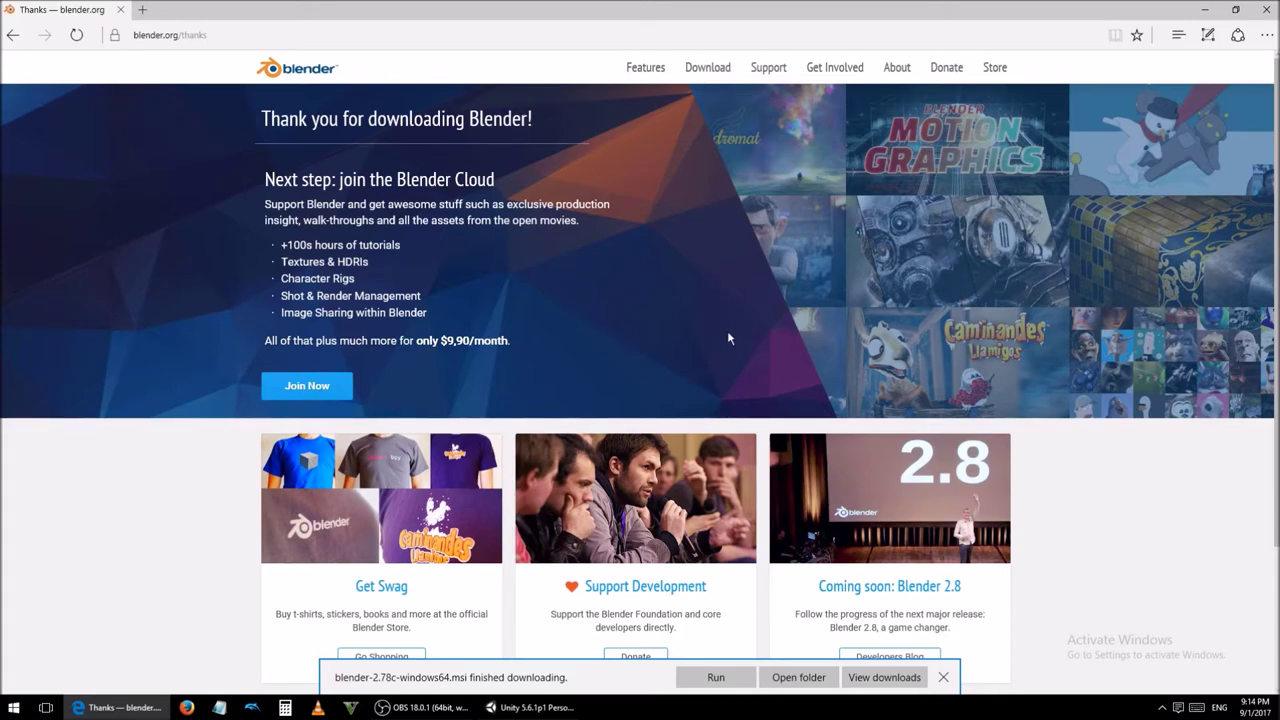
left_click(745, 682)
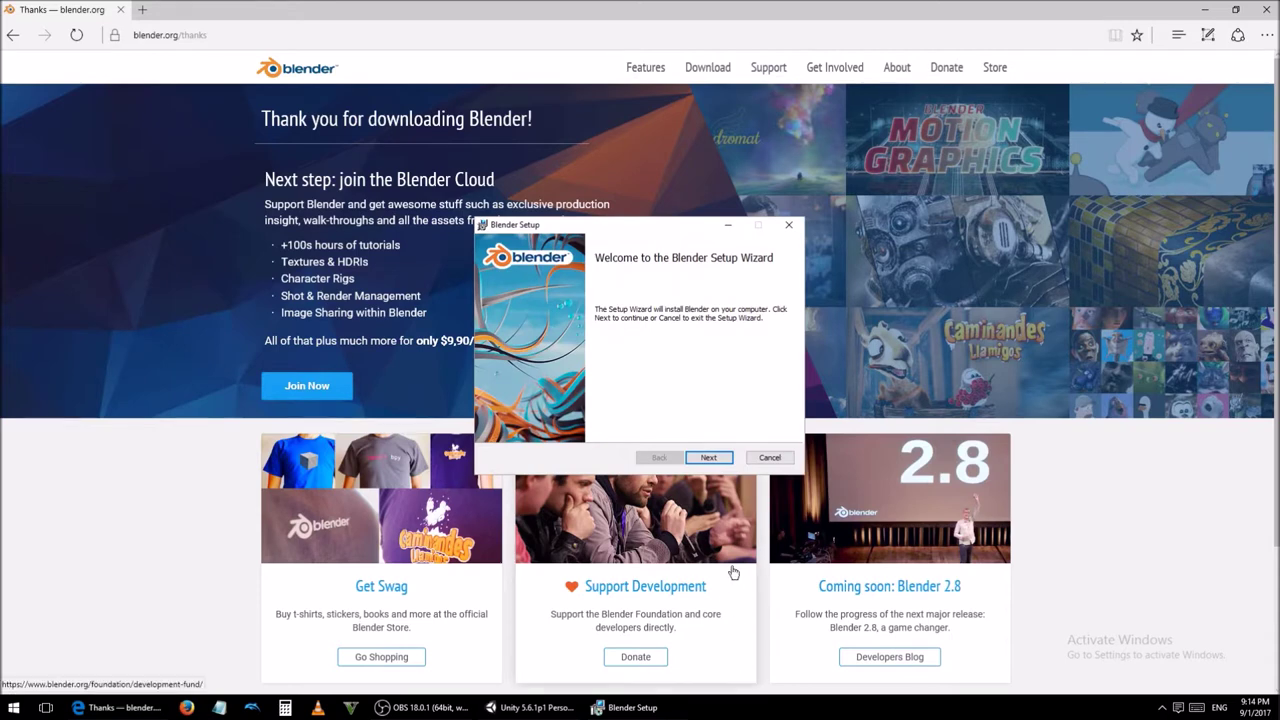
Step: Accept the license agreement and install Blender with the default features and location, completing the setup wizard
left_click(724, 461)
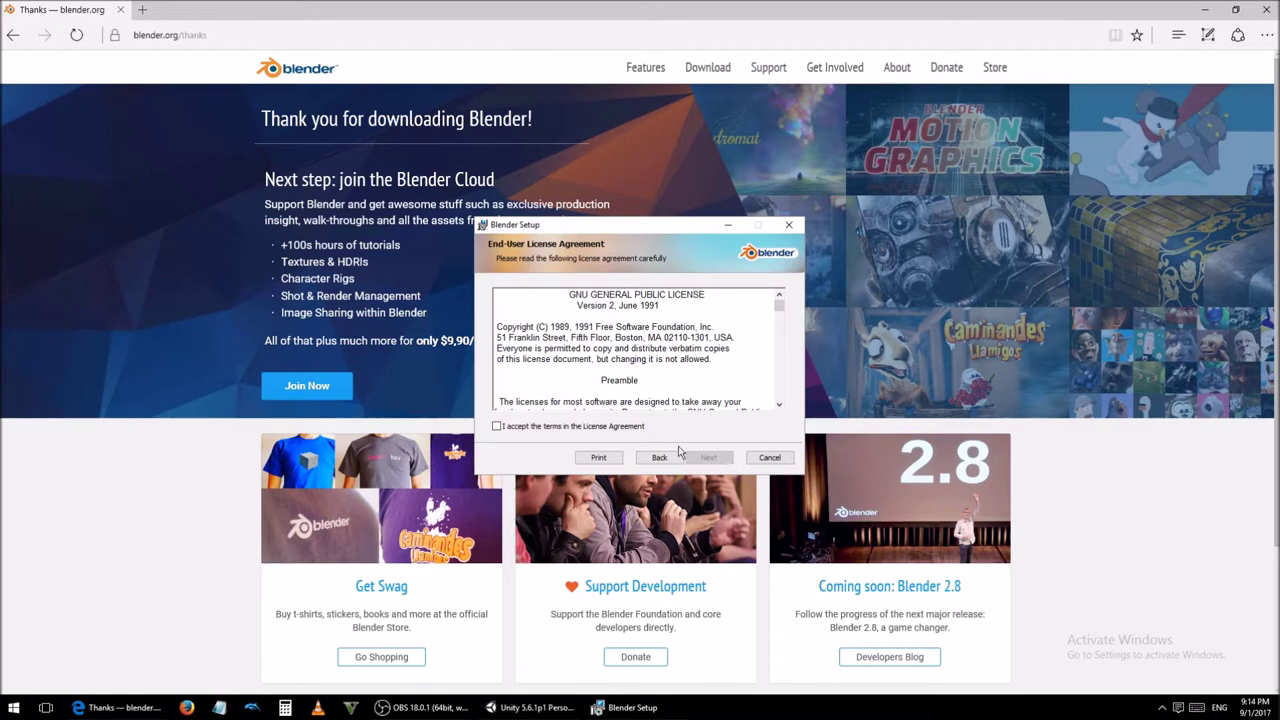
left_click(618, 430)
left_click(722, 462)
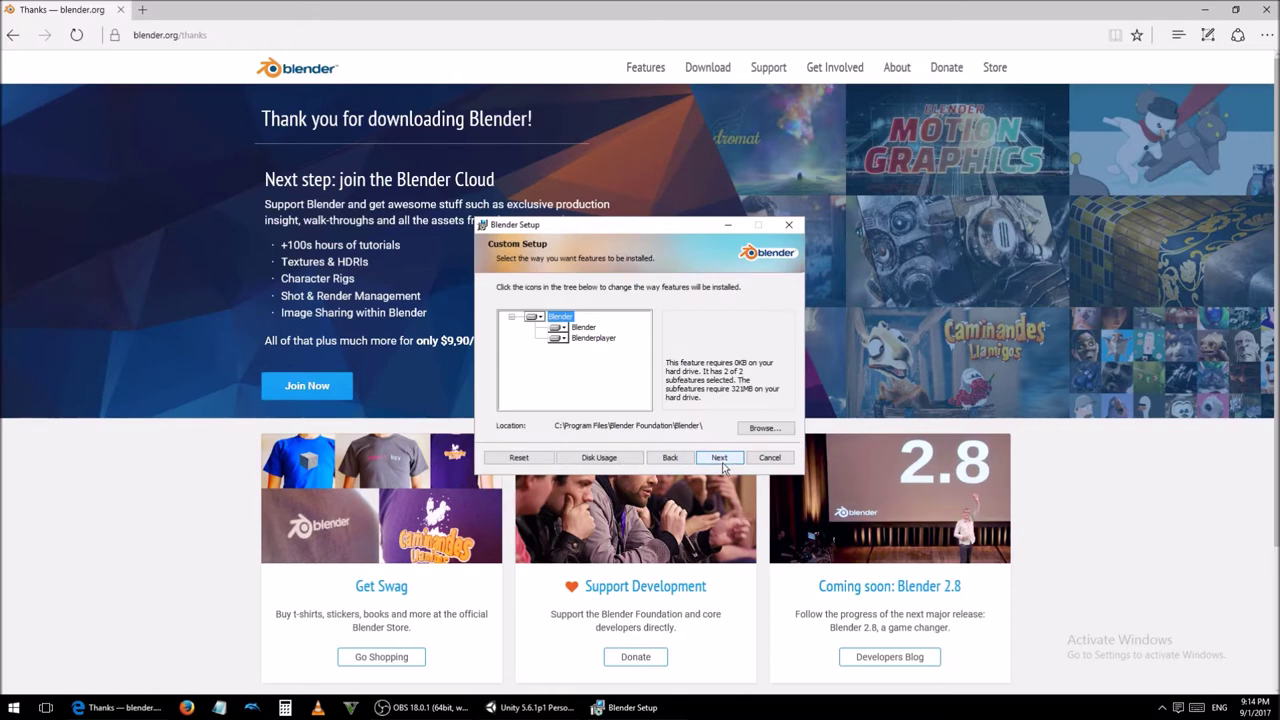
left_click(720, 458)
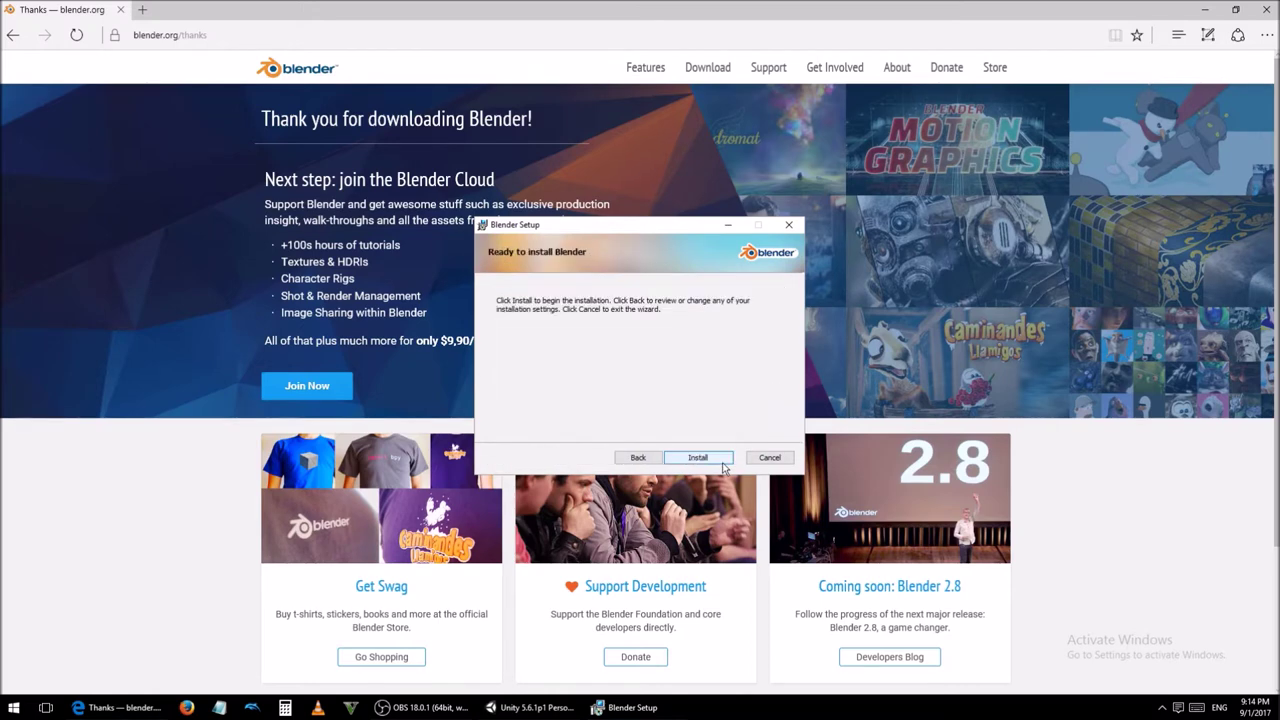
left_click(722, 464)
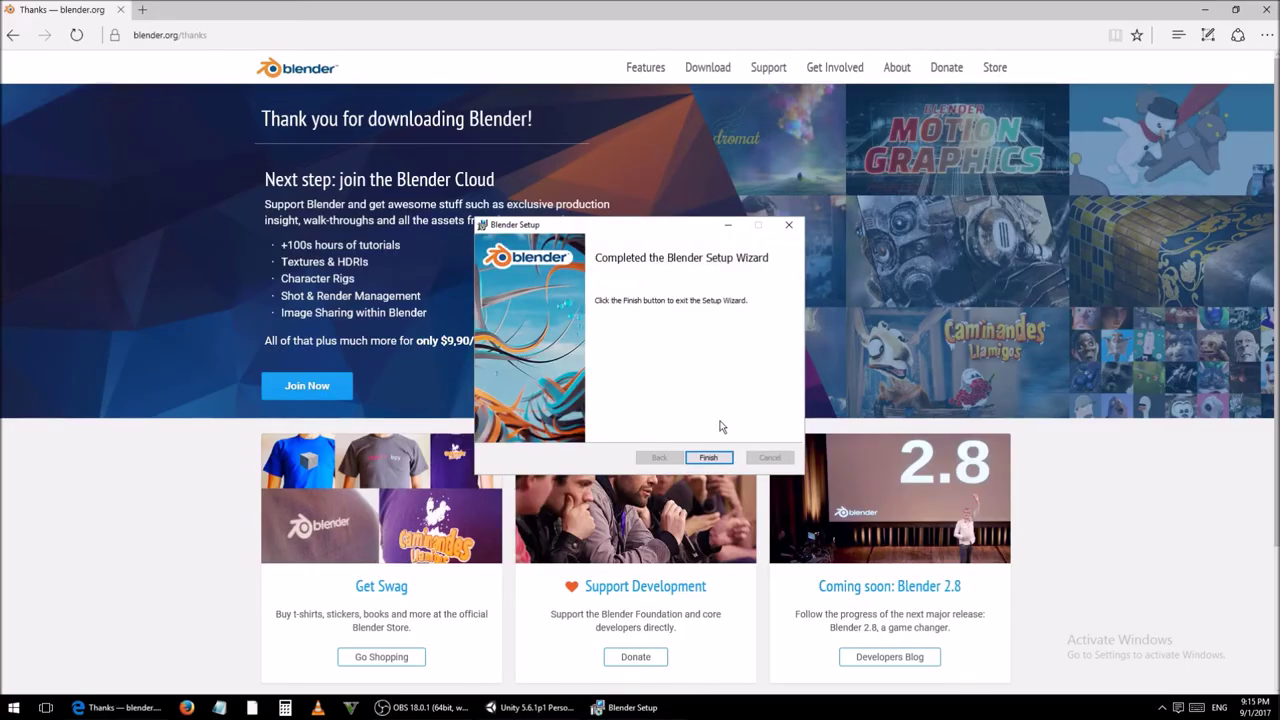
left_click(709, 457)
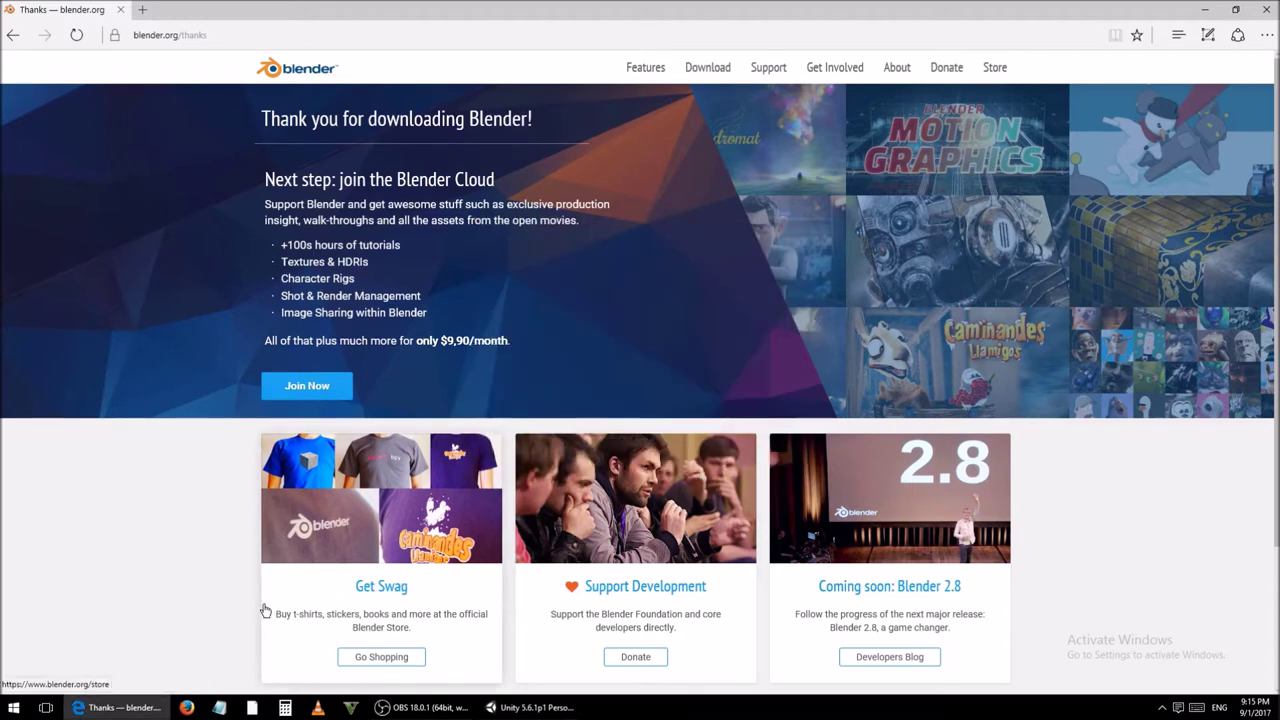
Step: Launch the newly installed Blender and dismiss its splash screen
left_click(12, 709)
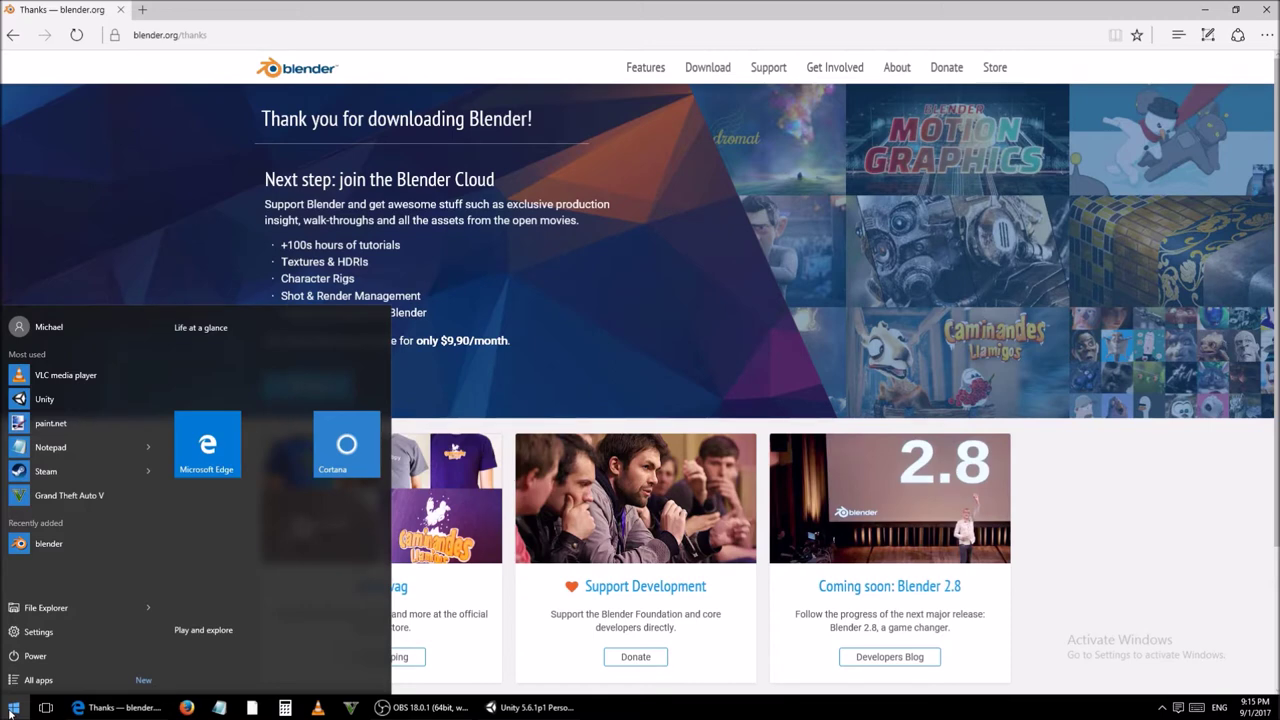
left_click(67, 549)
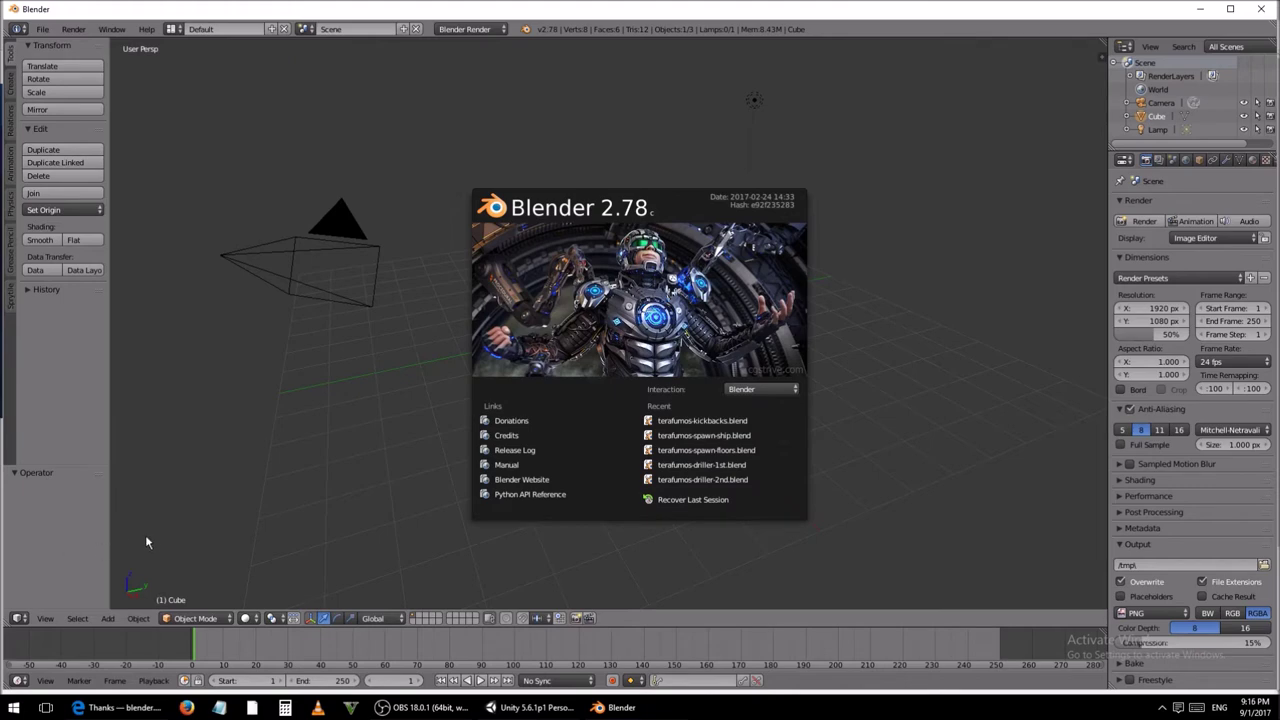
left_click(365, 424)
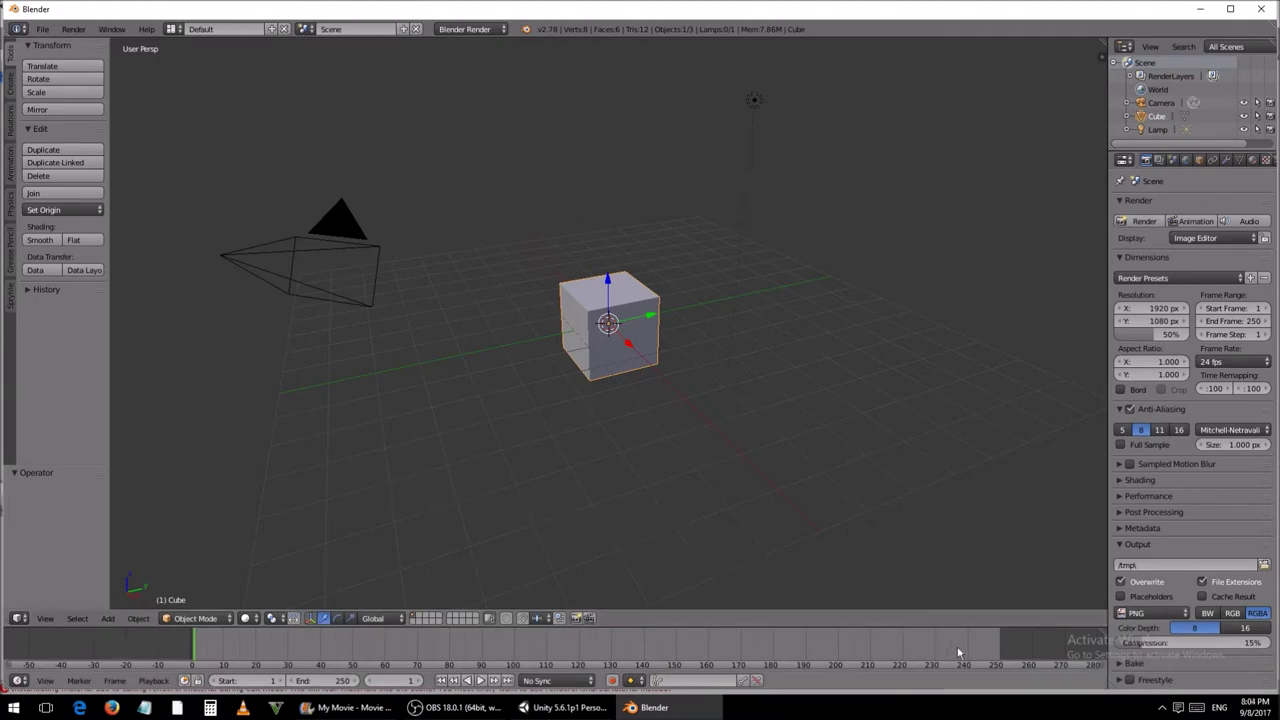
Step: Launch BallisticNG through Steam and open its Track Creator from the modding options
left_click(1161, 713)
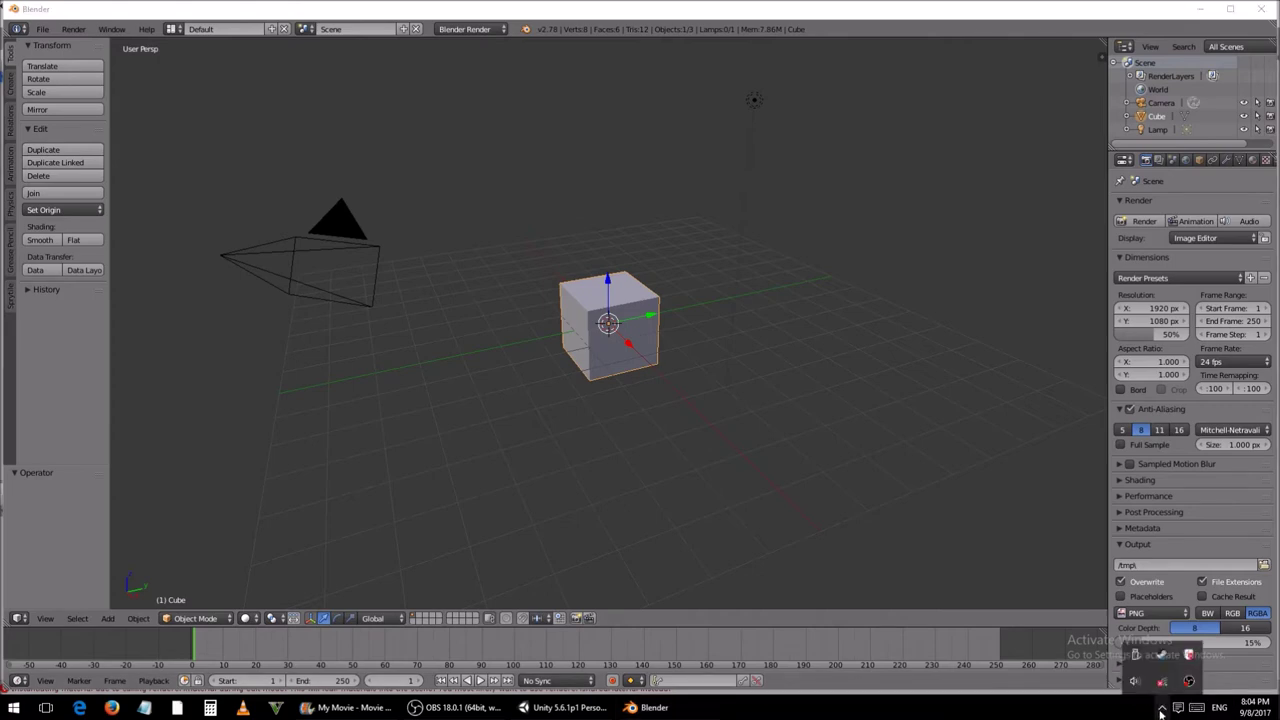
right_click(1153, 657)
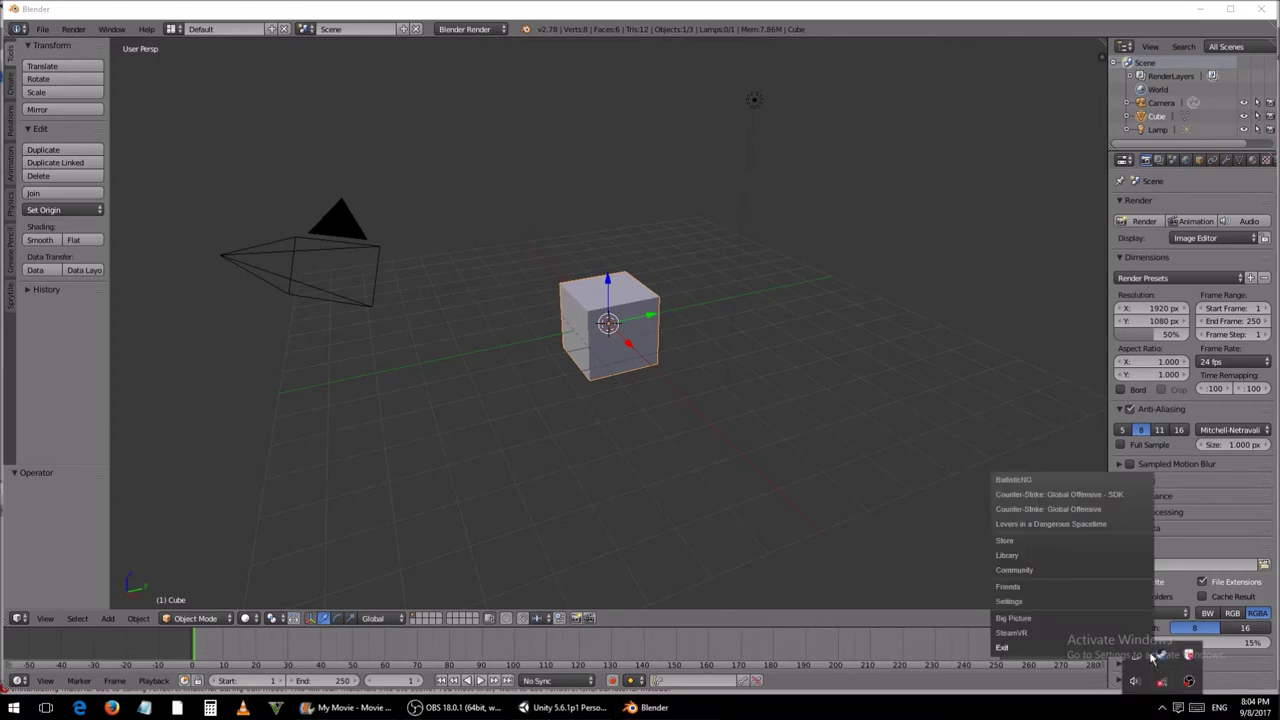
left_click(1013, 479)
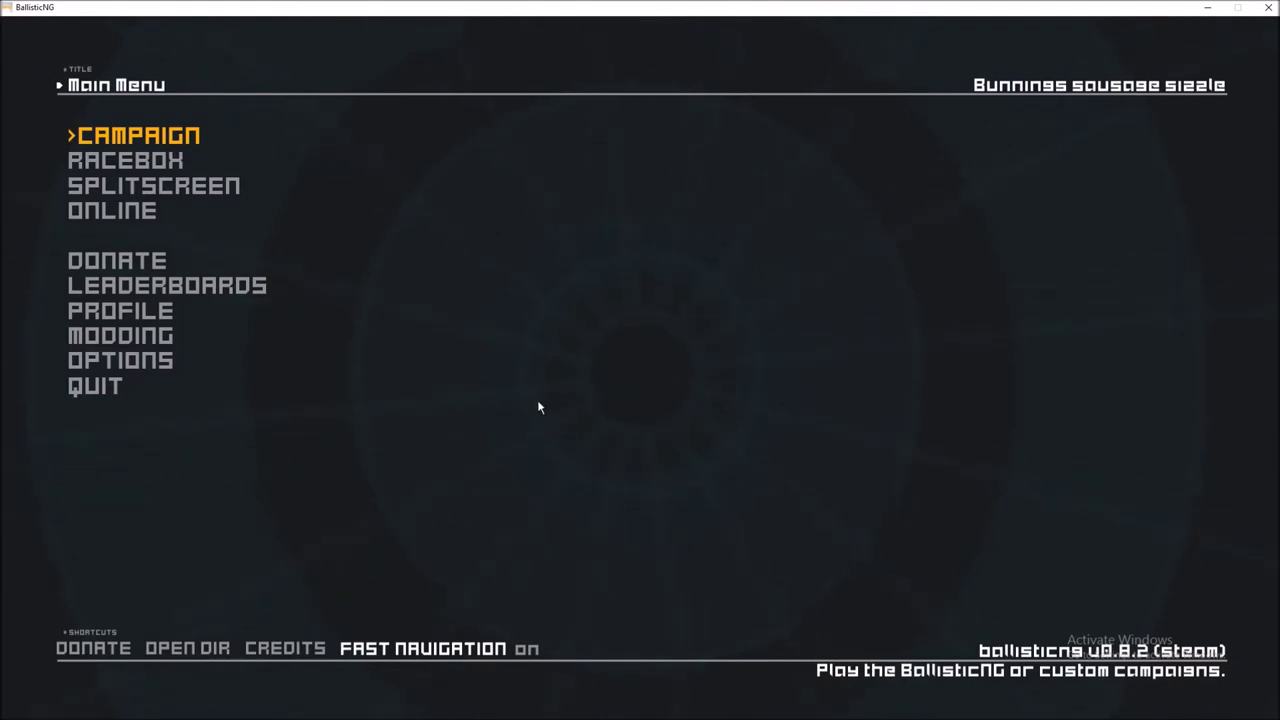
left_click(174, 338)
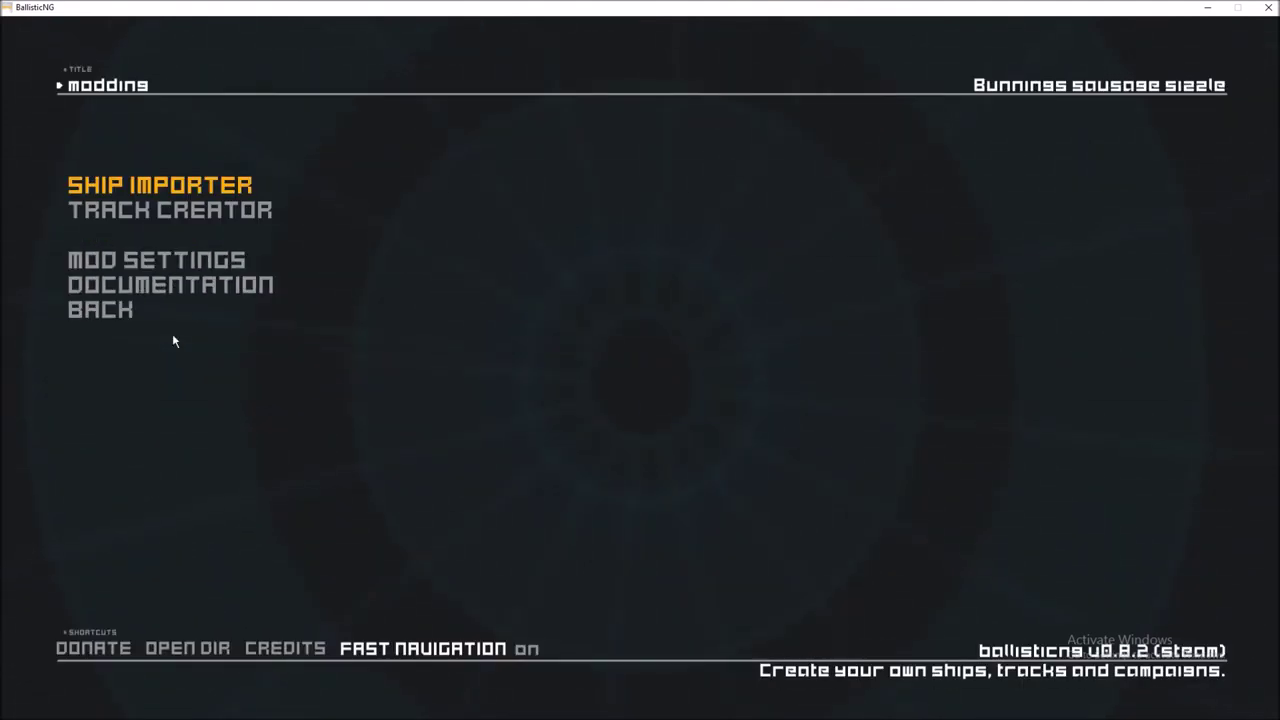
left_click(173, 220)
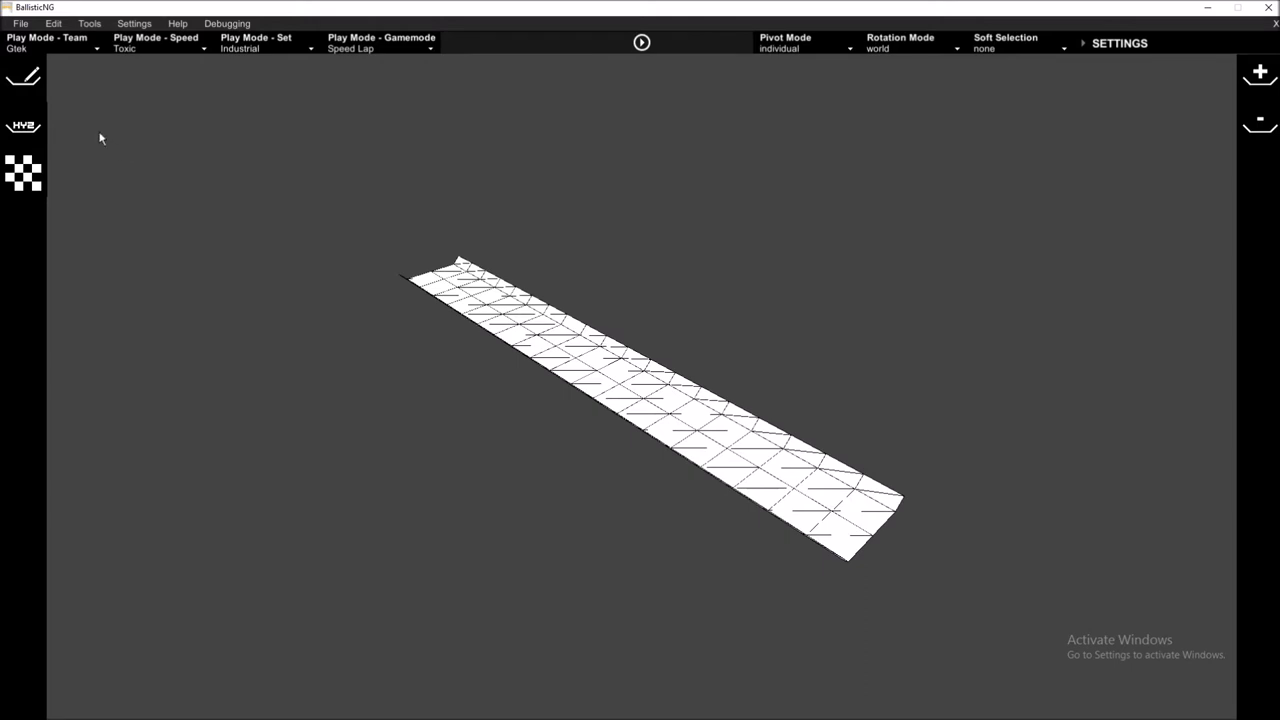
Step: Open the track scene "sonic oval.cts" from the MyTracks folder
left_click(21, 24)
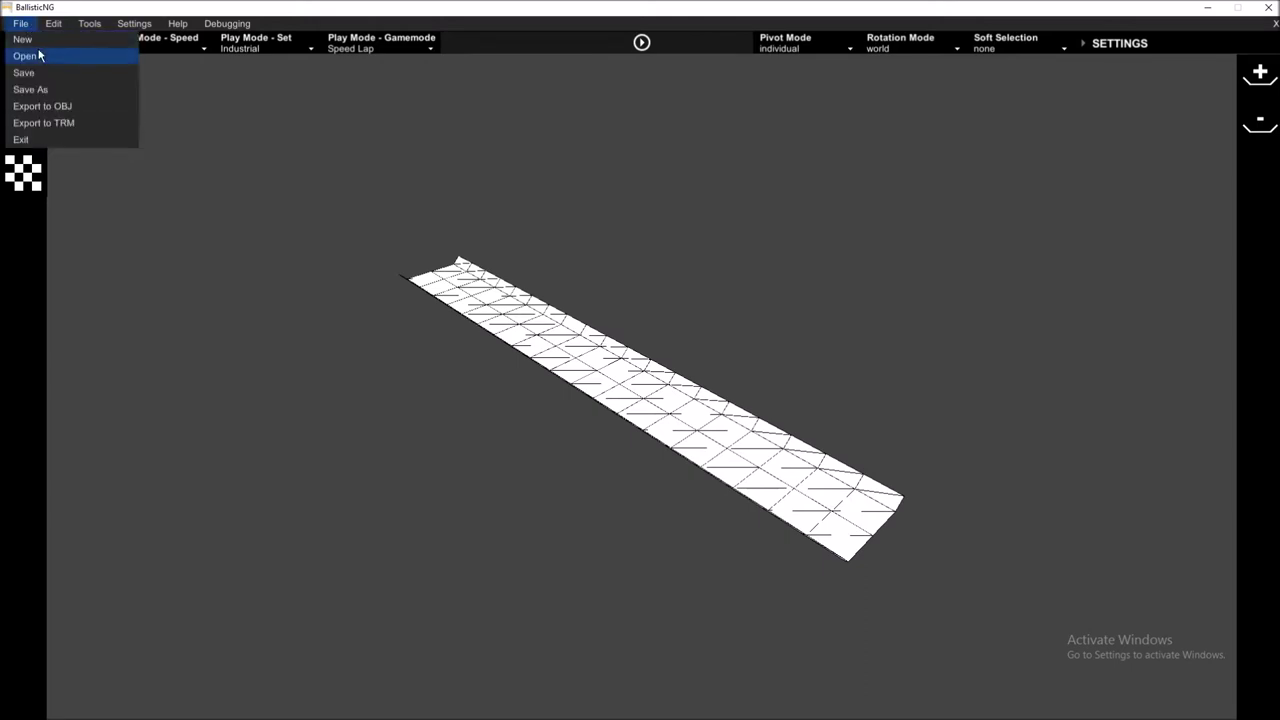
left_click(40, 55)
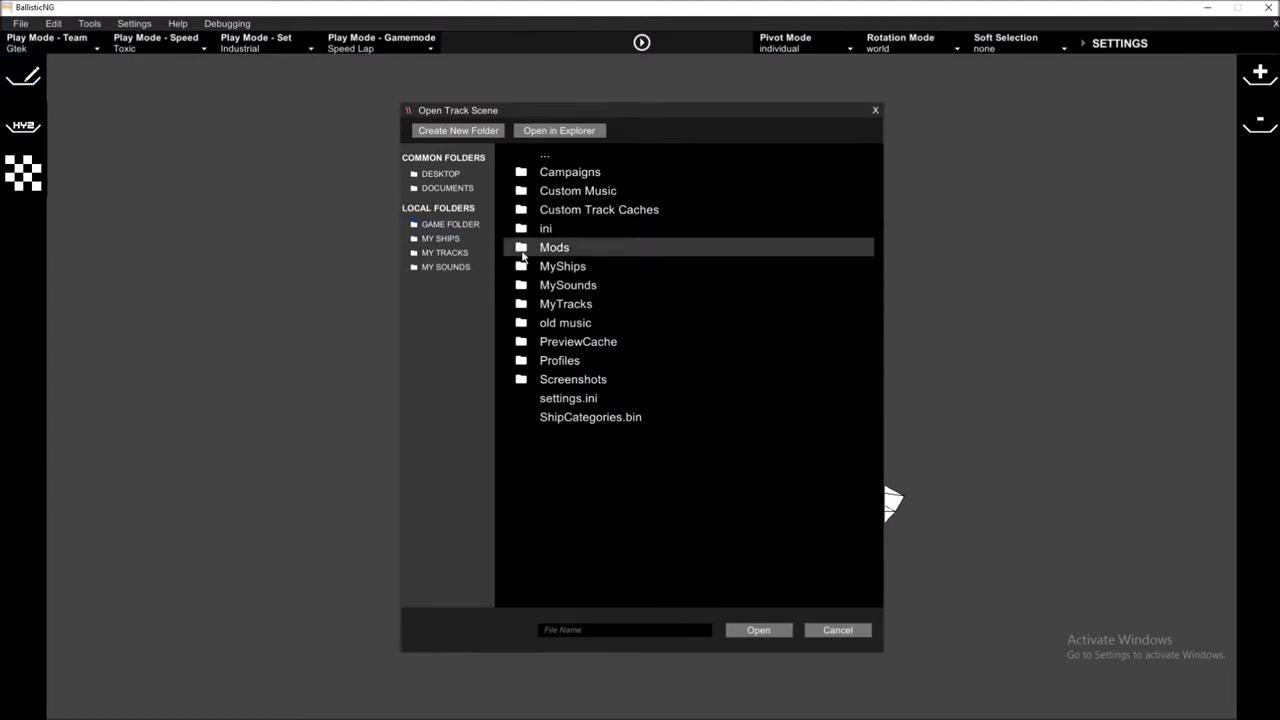
double_click(601, 307)
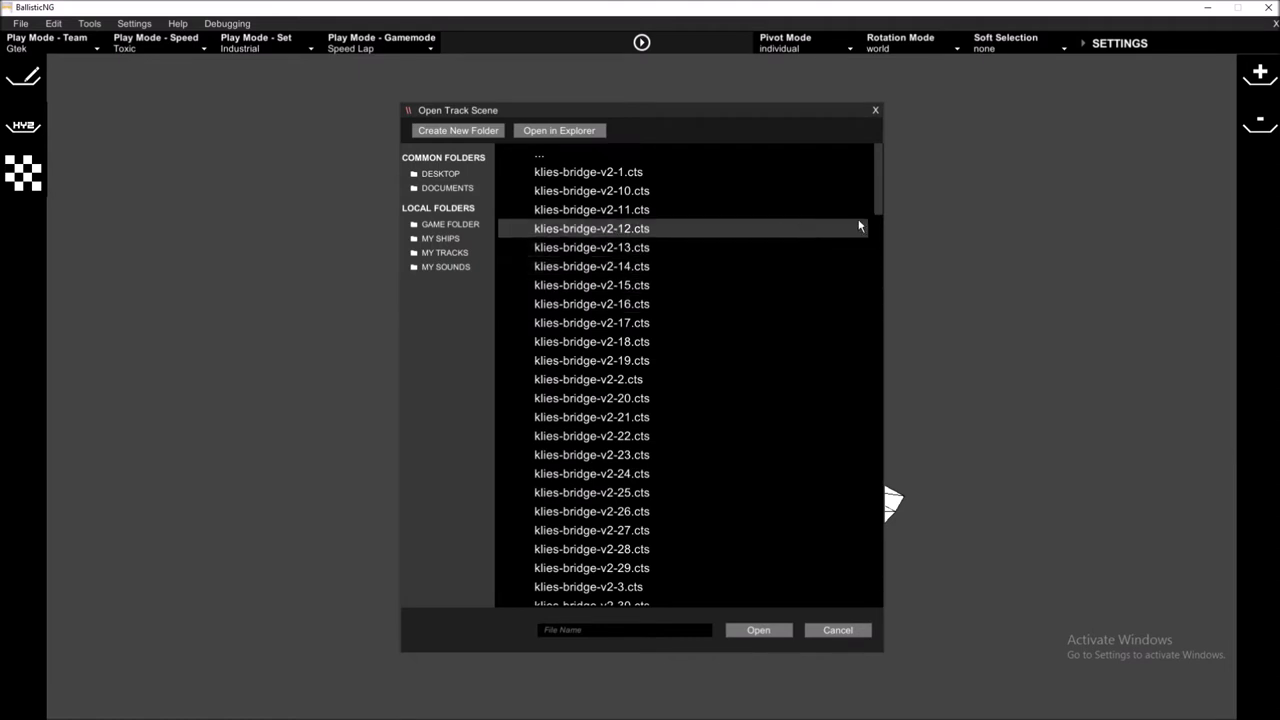
left_click_drag(879, 220, 883, 401)
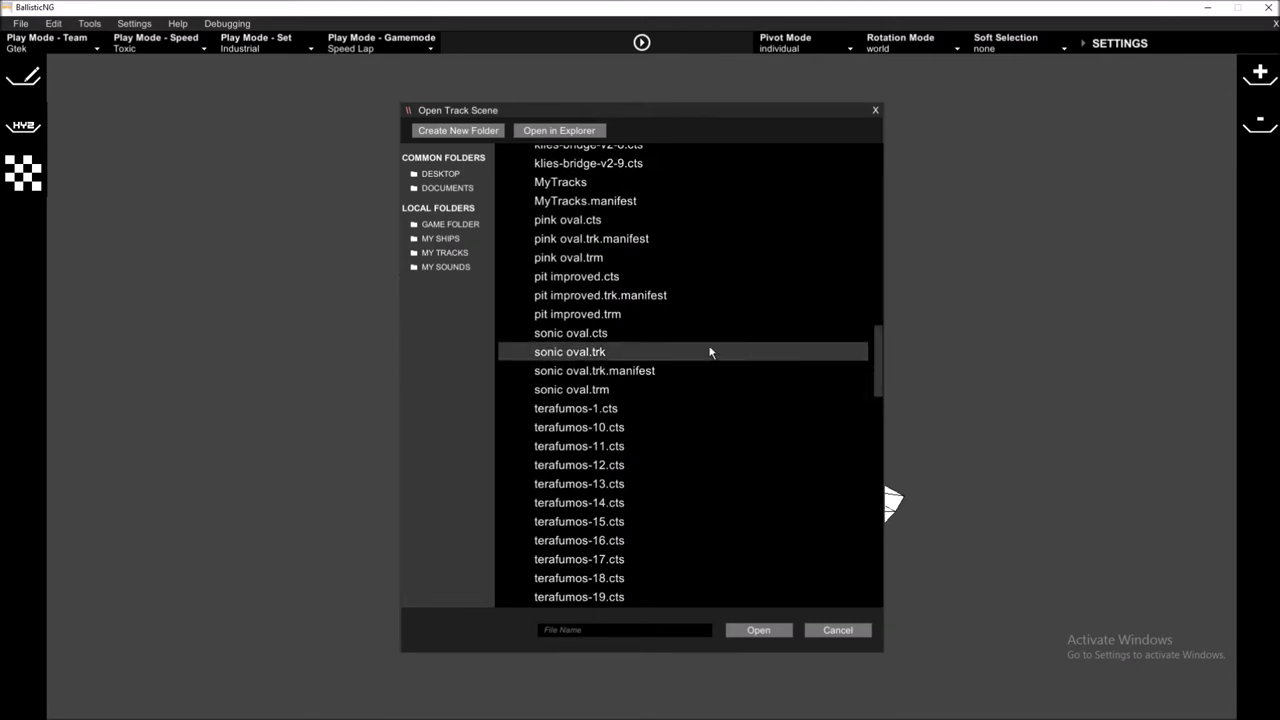
double_click(613, 333)
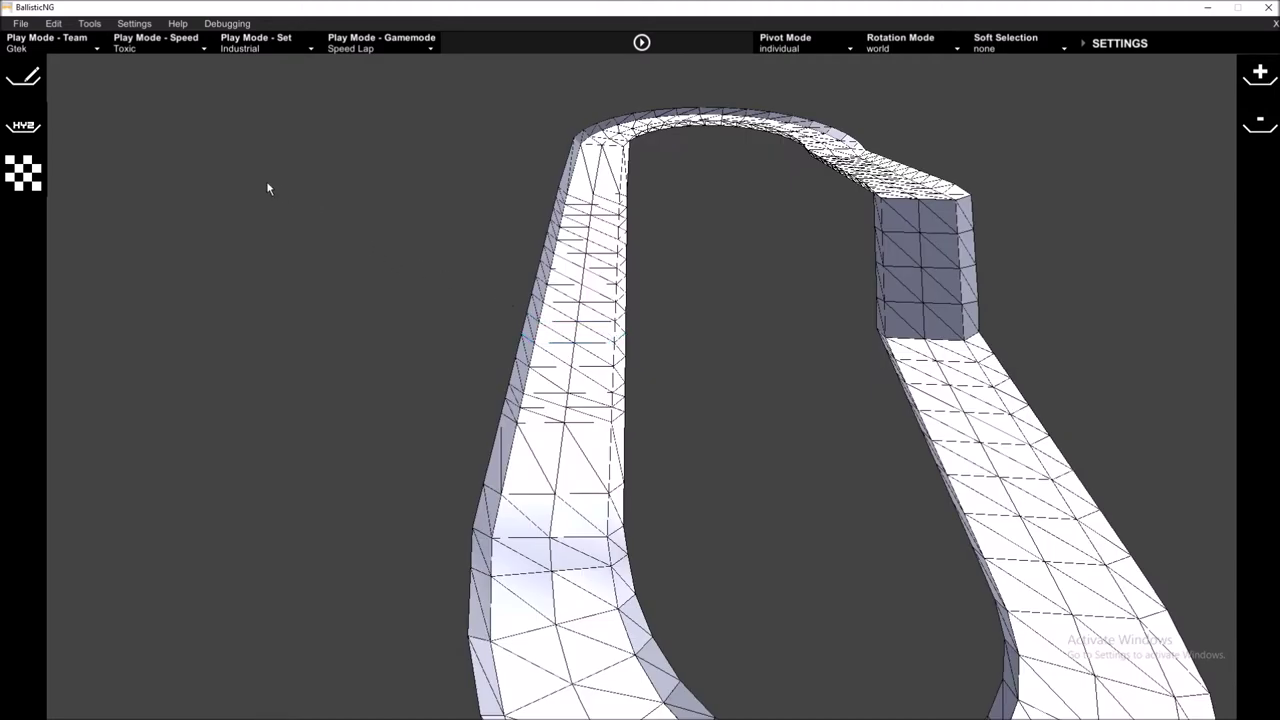
Step: Export the track to OBJ in the MyTracks folder under the file name "sonic oval"
left_click(21, 24)
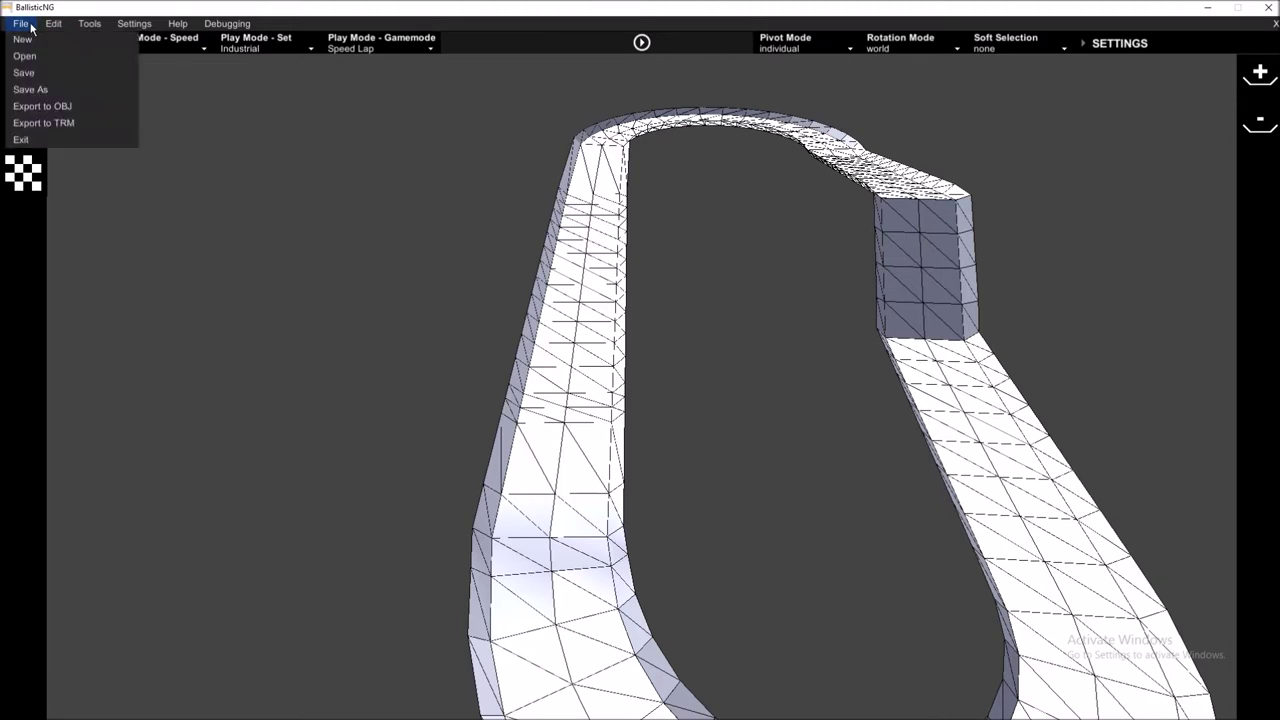
left_click(80, 107)
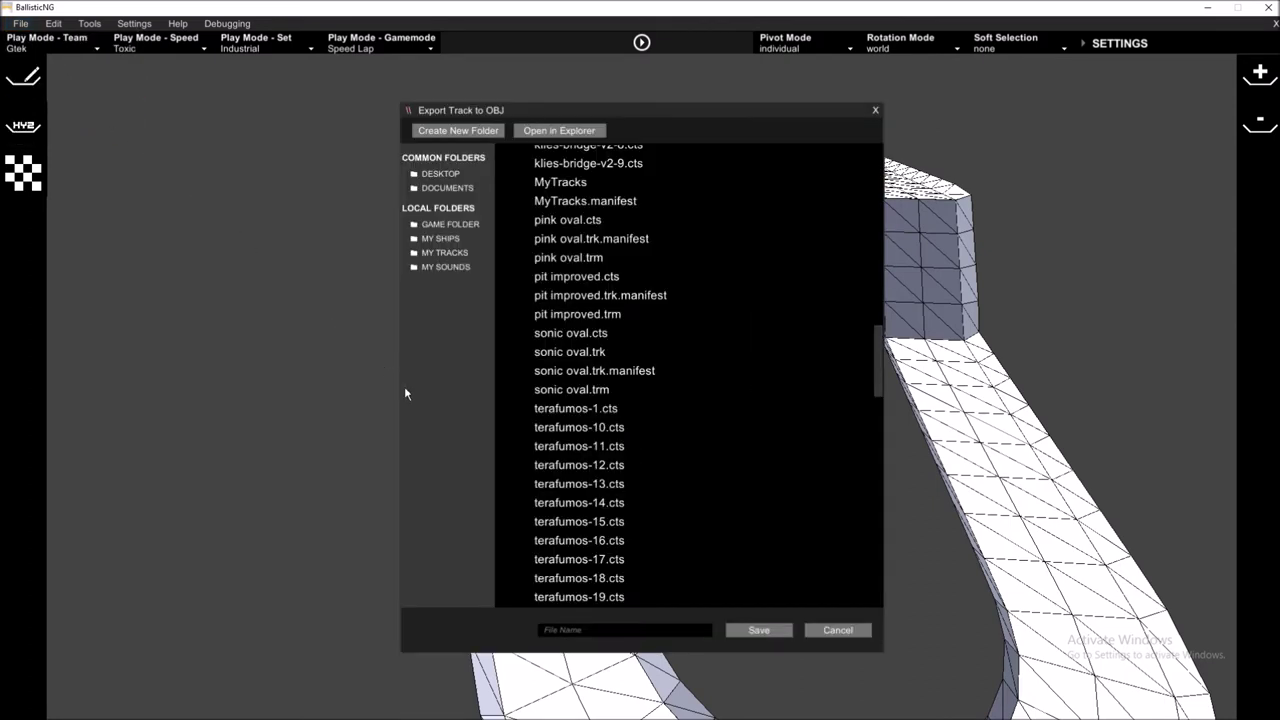
left_click(627, 630)
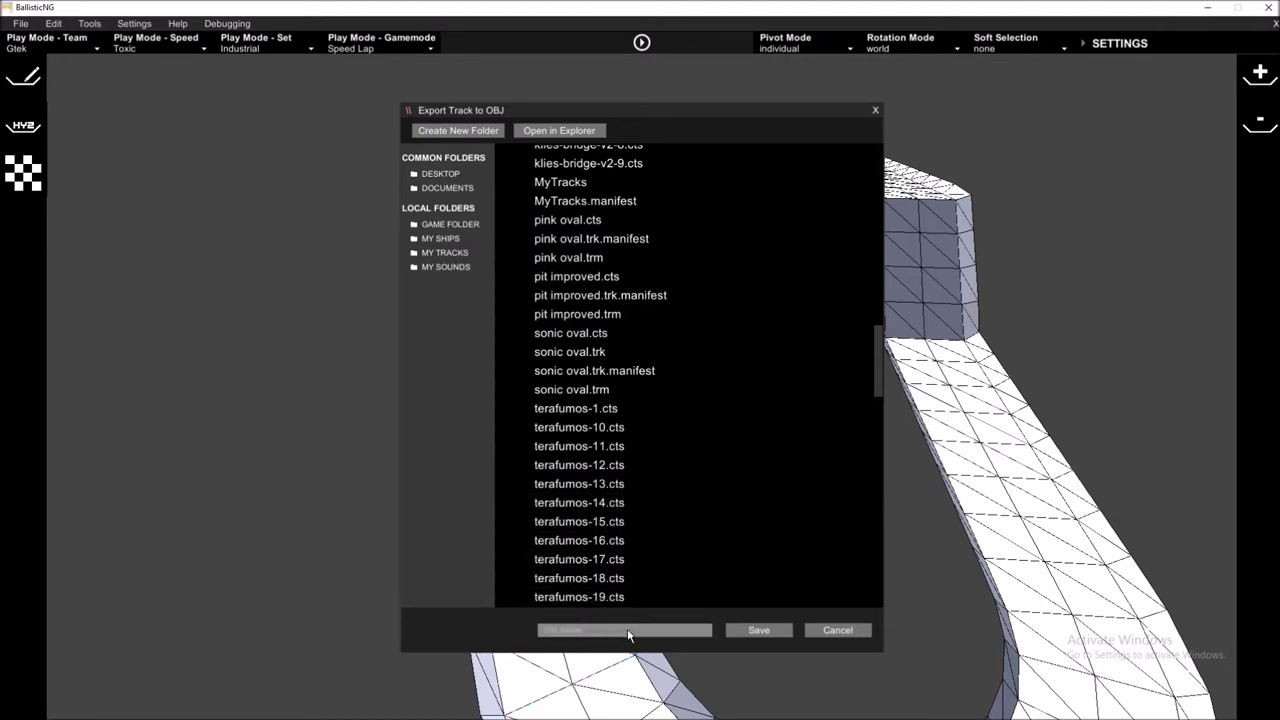
type("sonic oval")
left_click(774, 634)
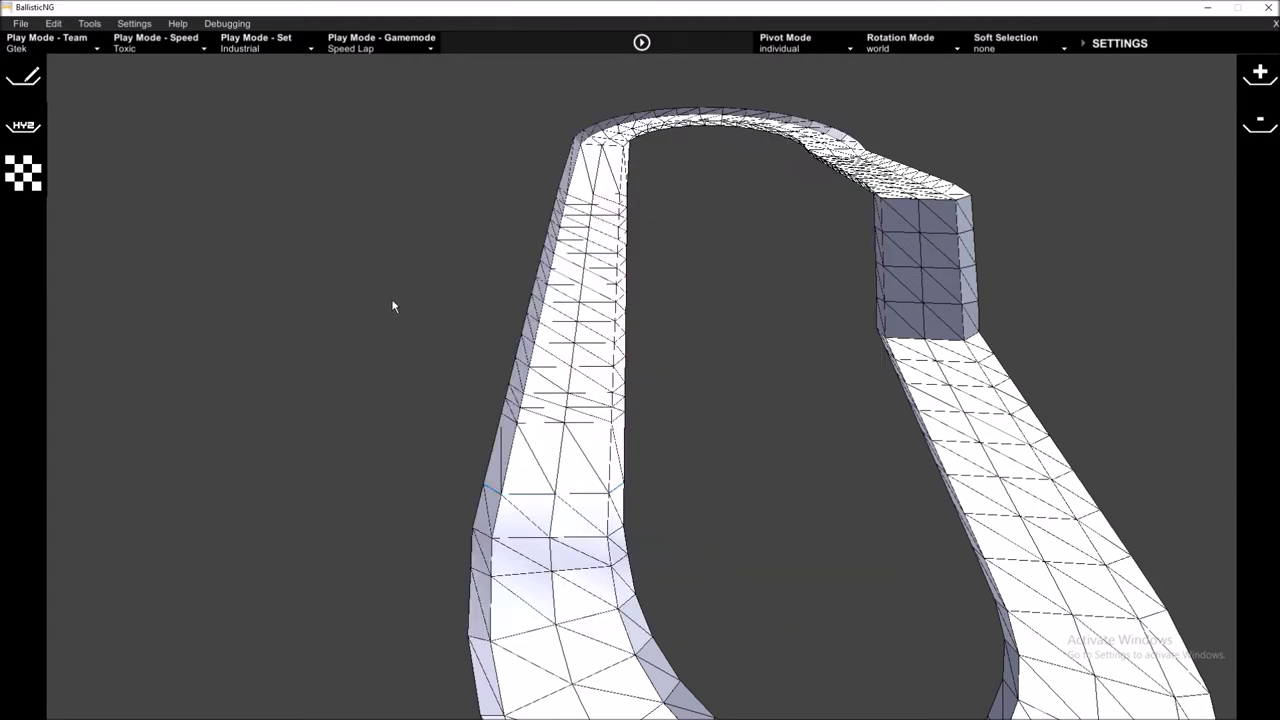
Step: Exit the Track Creator and quit BallisticNG to return to Blender
left_click(20, 24)
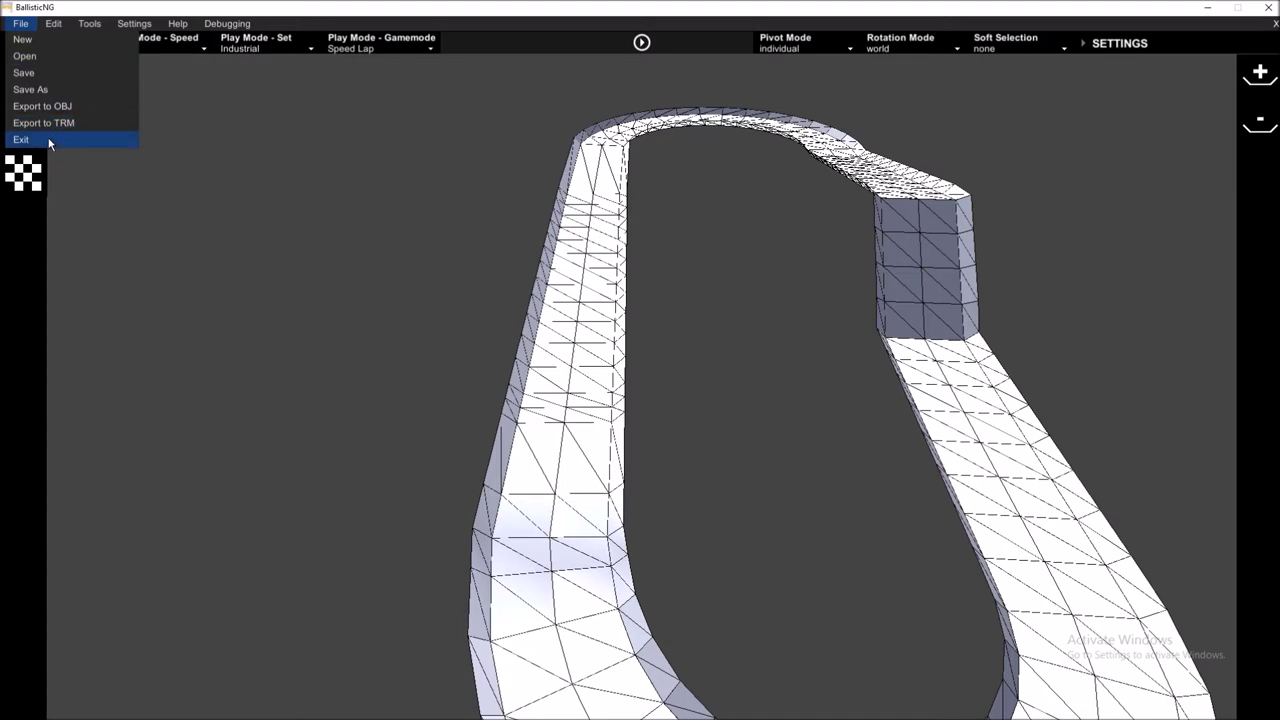
left_click(49, 143)
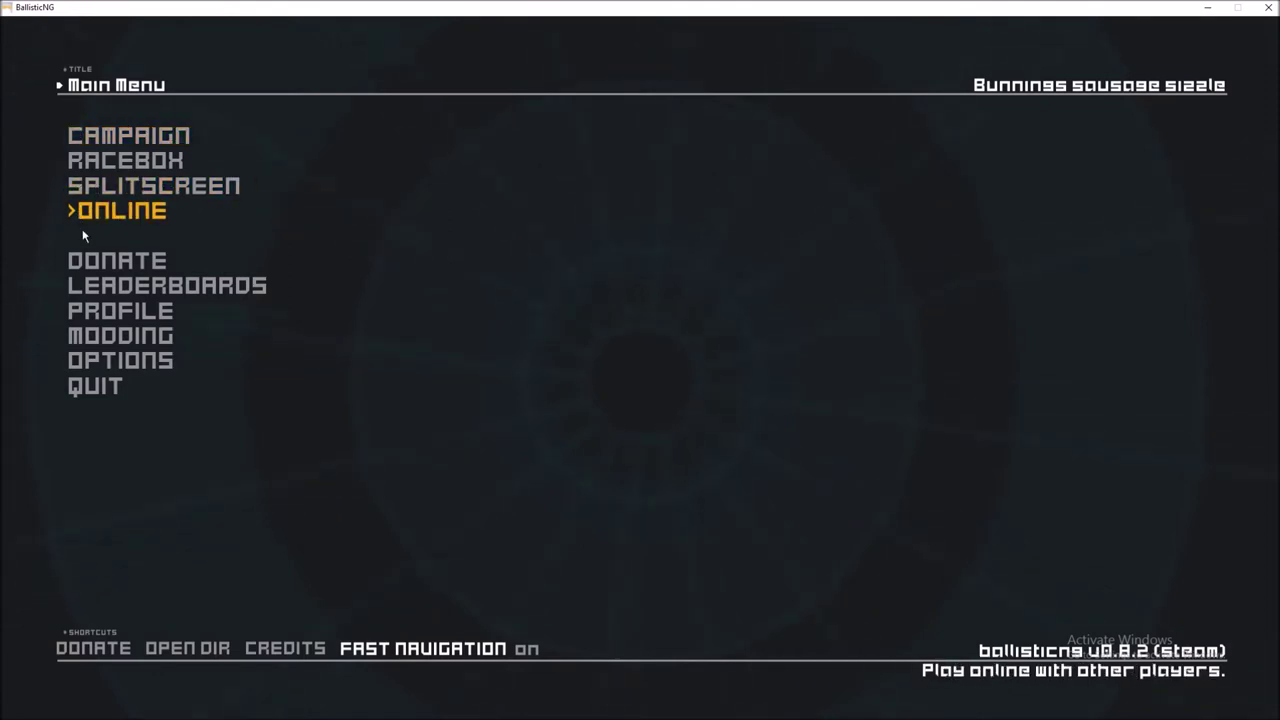
left_click(95, 385)
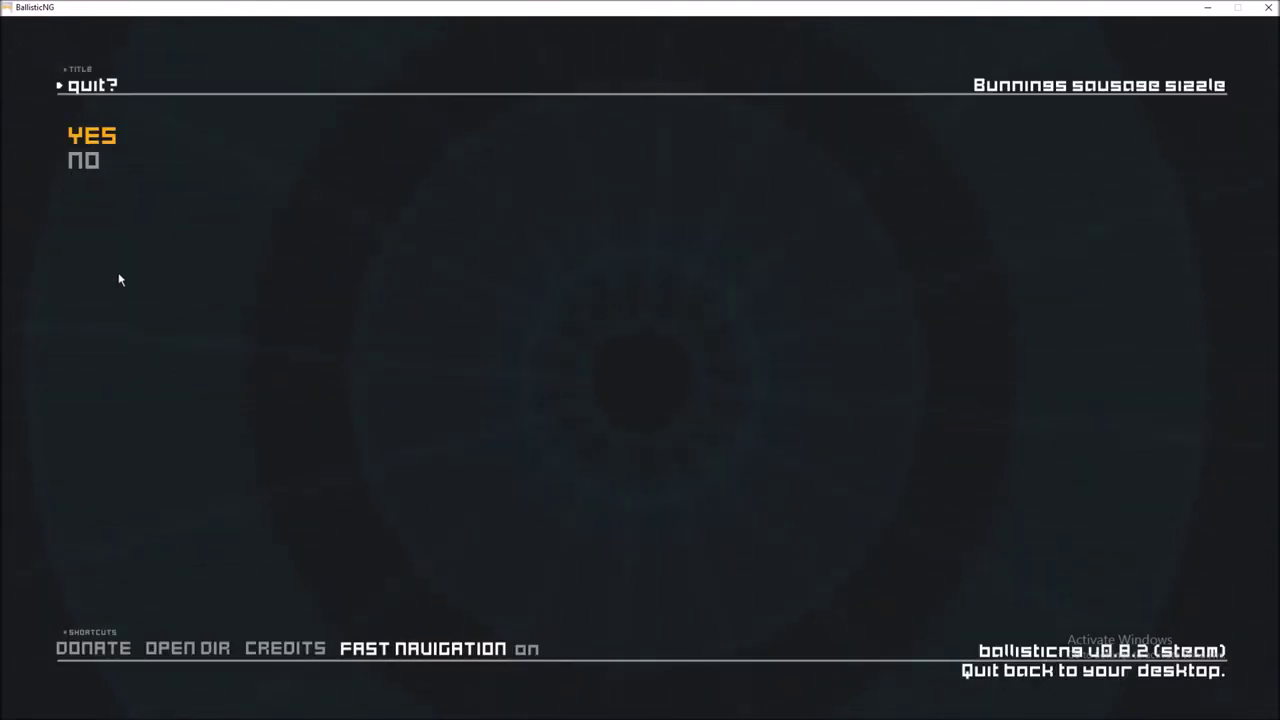
left_click(106, 145)
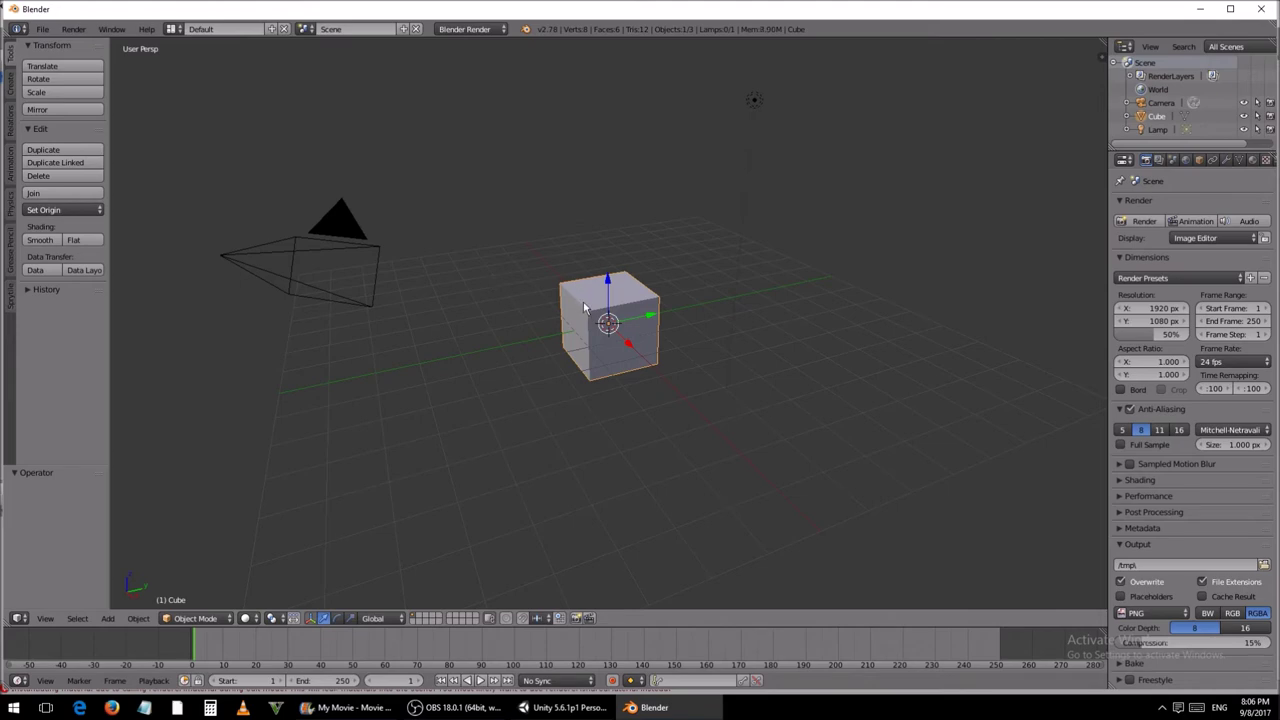
Step: Find the object Delete command through the operator search and delete the default cube from the scene
key("space")
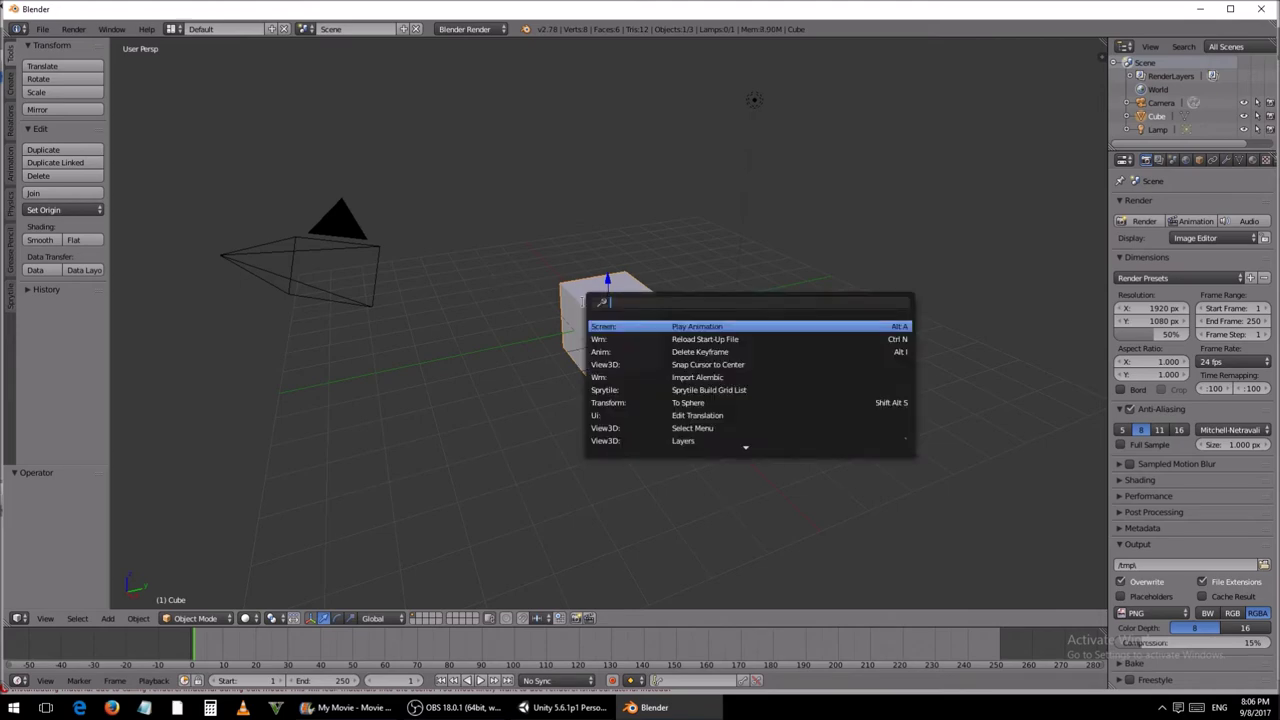
type("d")
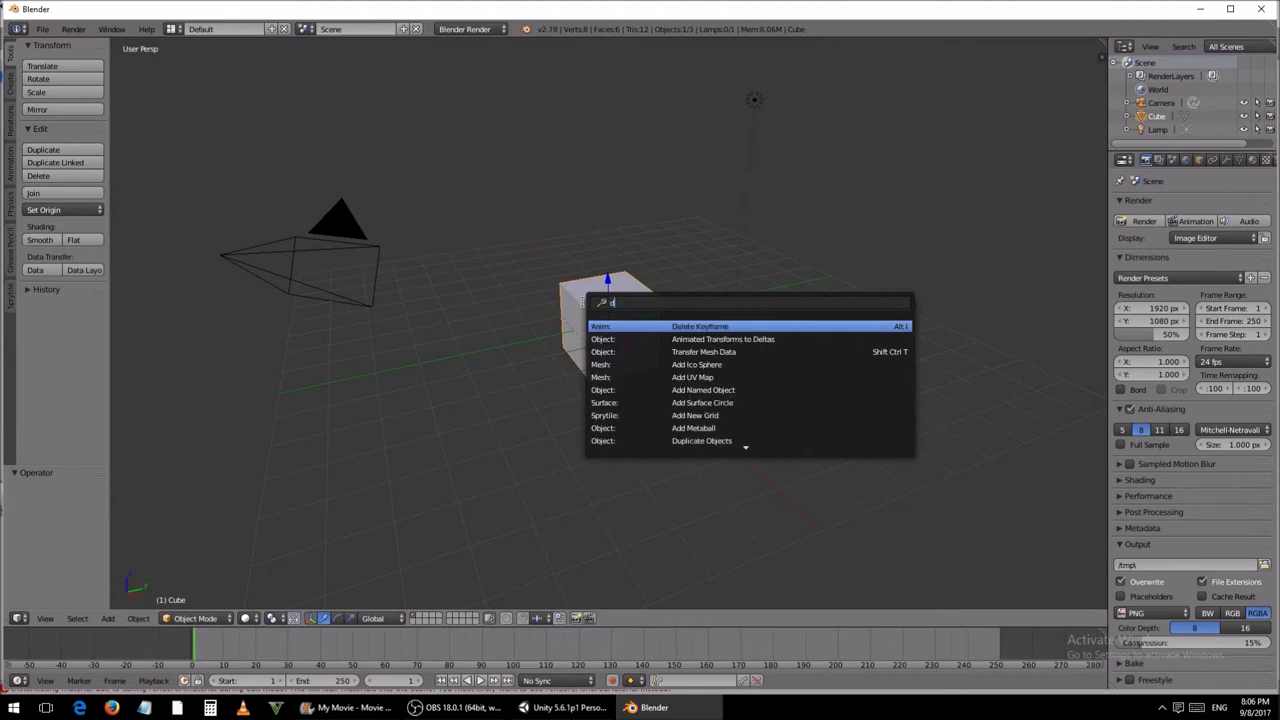
type("elete")
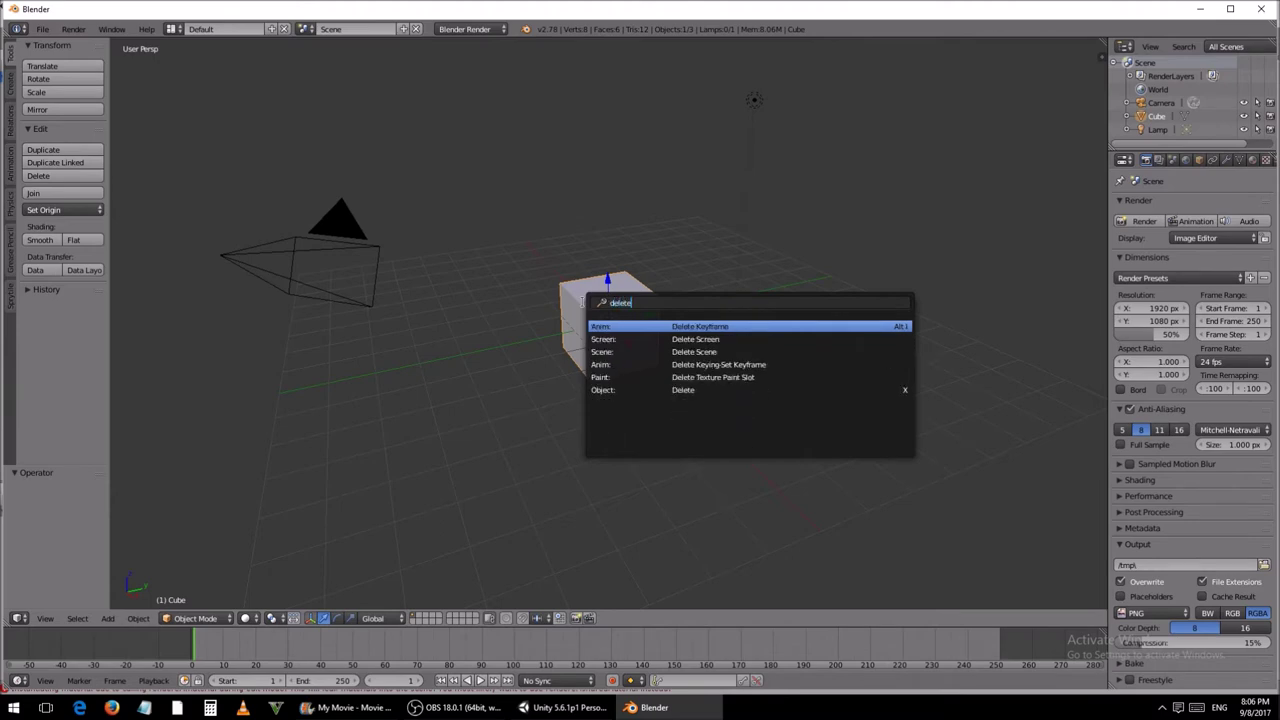
key("Down")
key("Down")
key("Down")
key("Down")
key("Down")
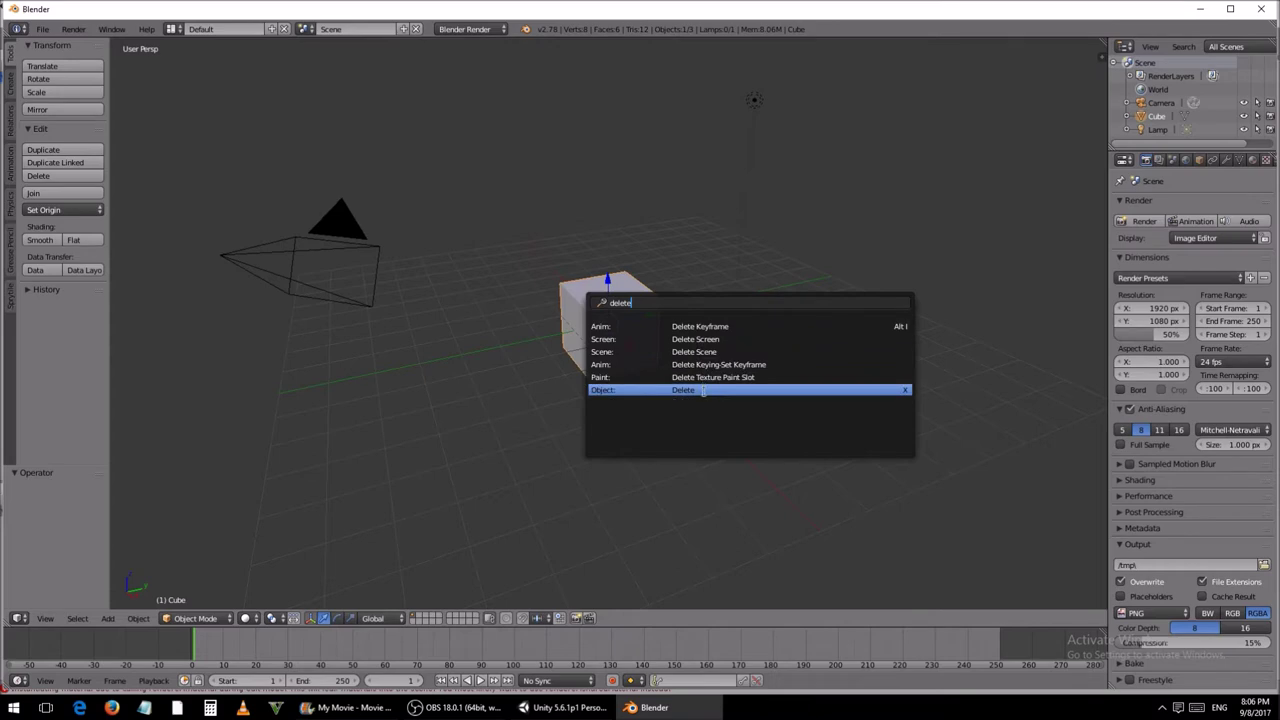
key("Return")
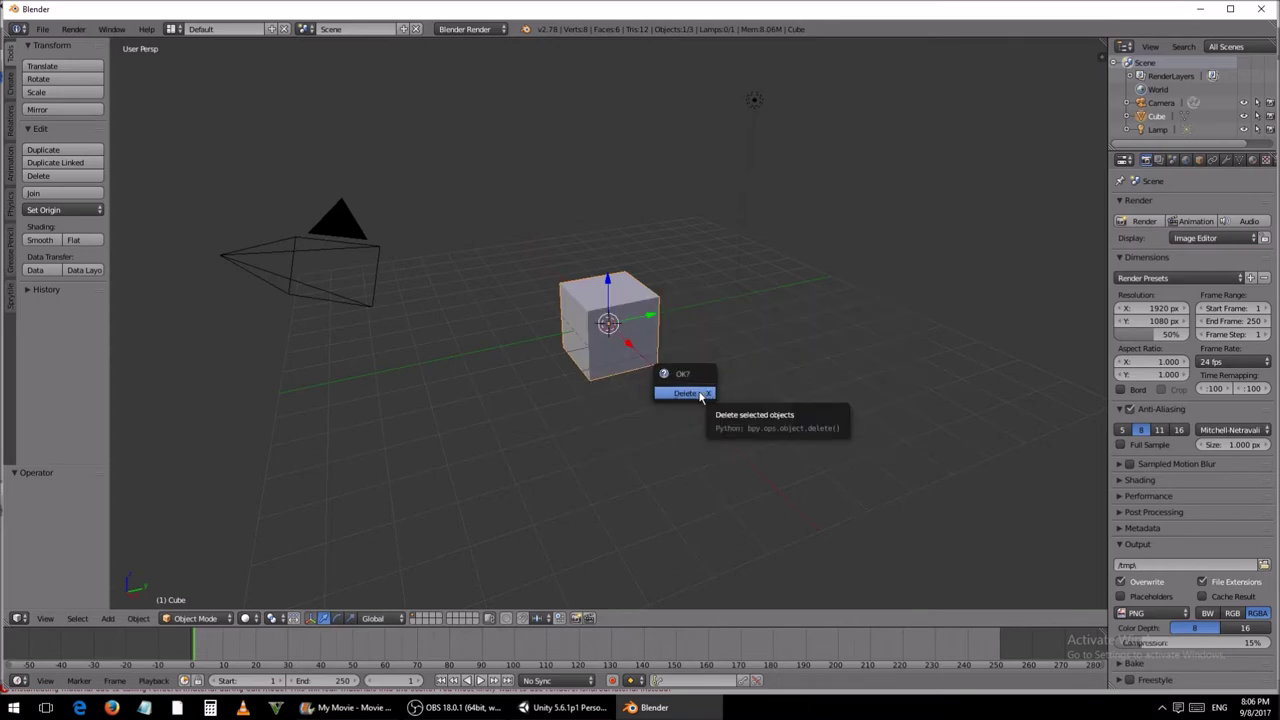
left_click(700, 395)
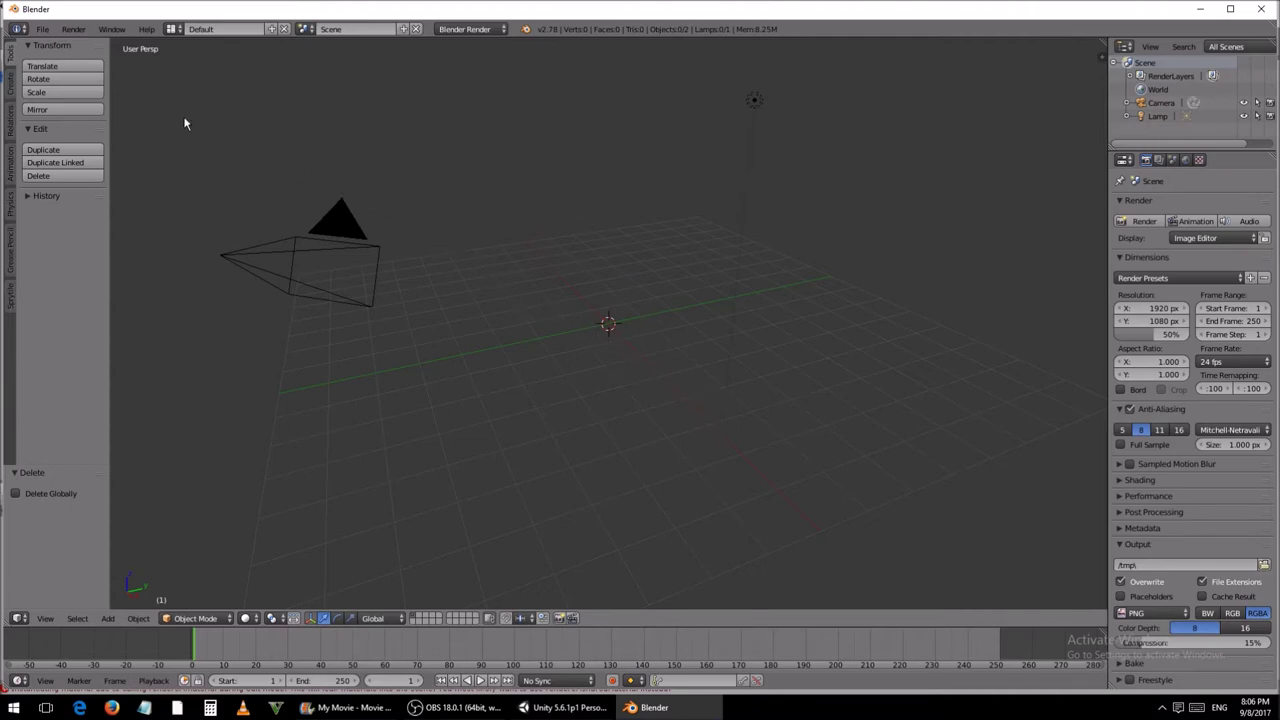
Step: Import the Wavefront file "sonic oval_Floor.obj" from the MyTracks folder into the emptied scene
left_click(46, 32)
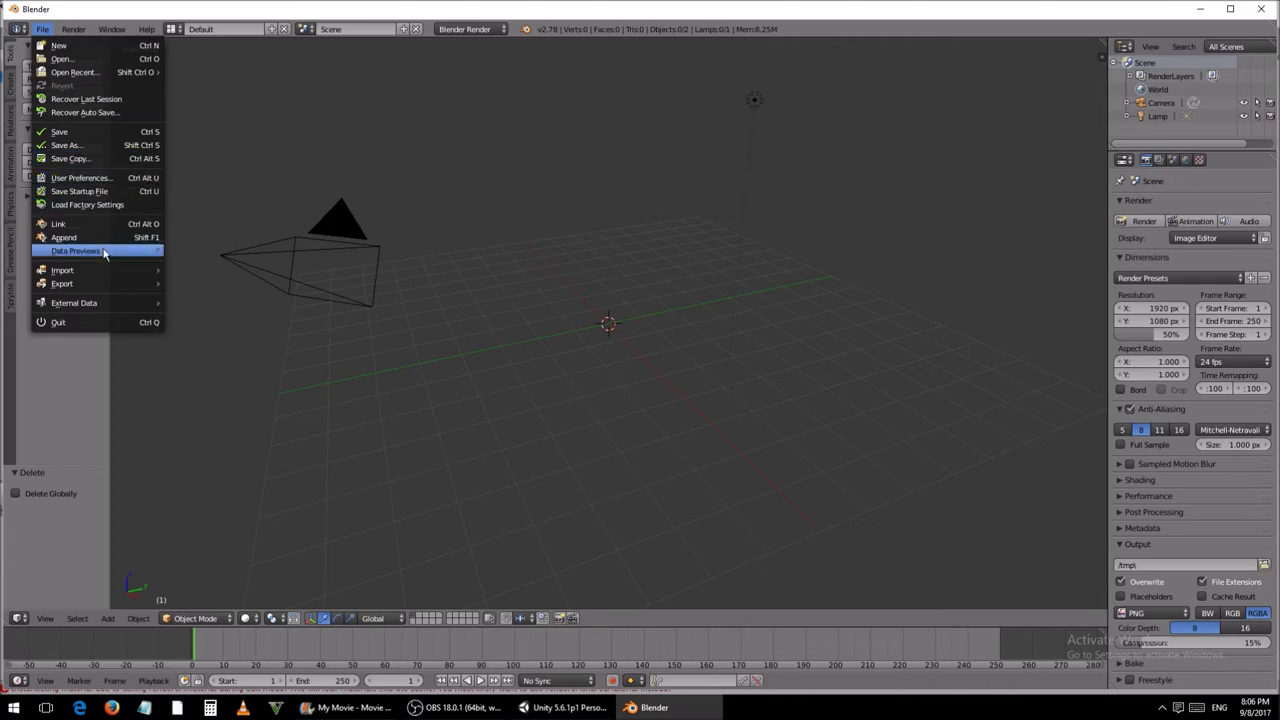
mouse_move(104, 278)
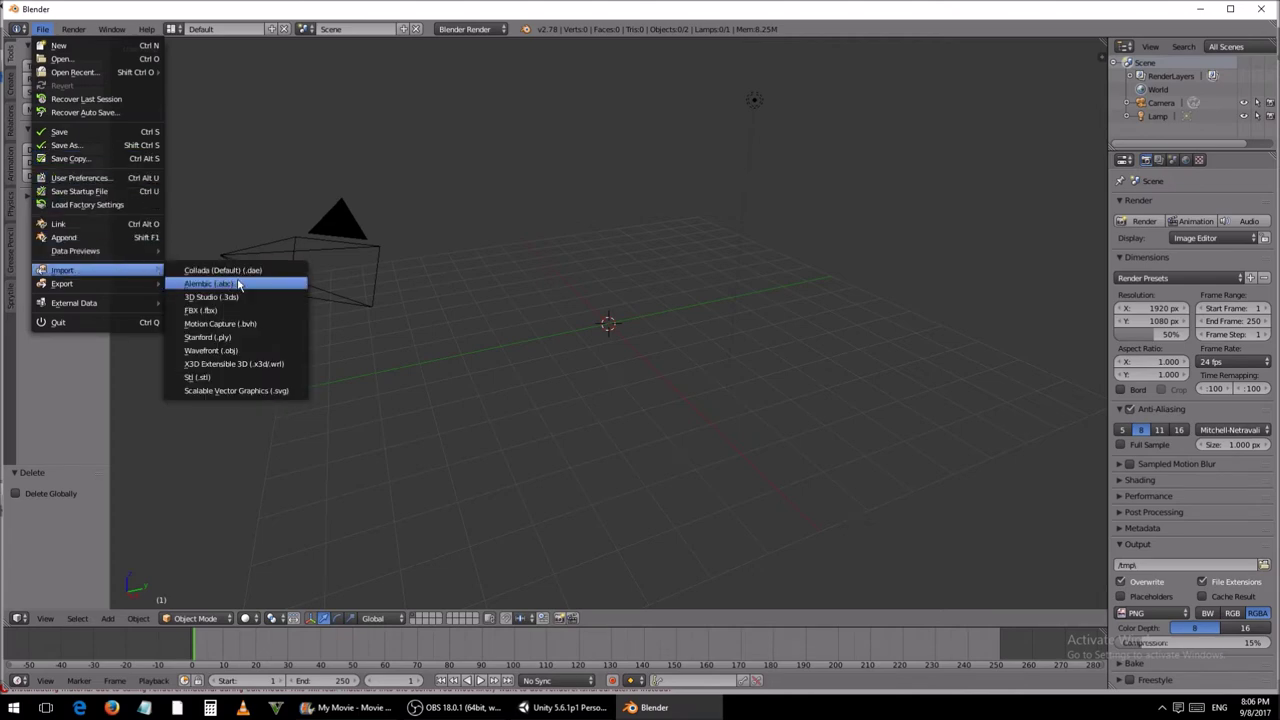
left_click(249, 352)
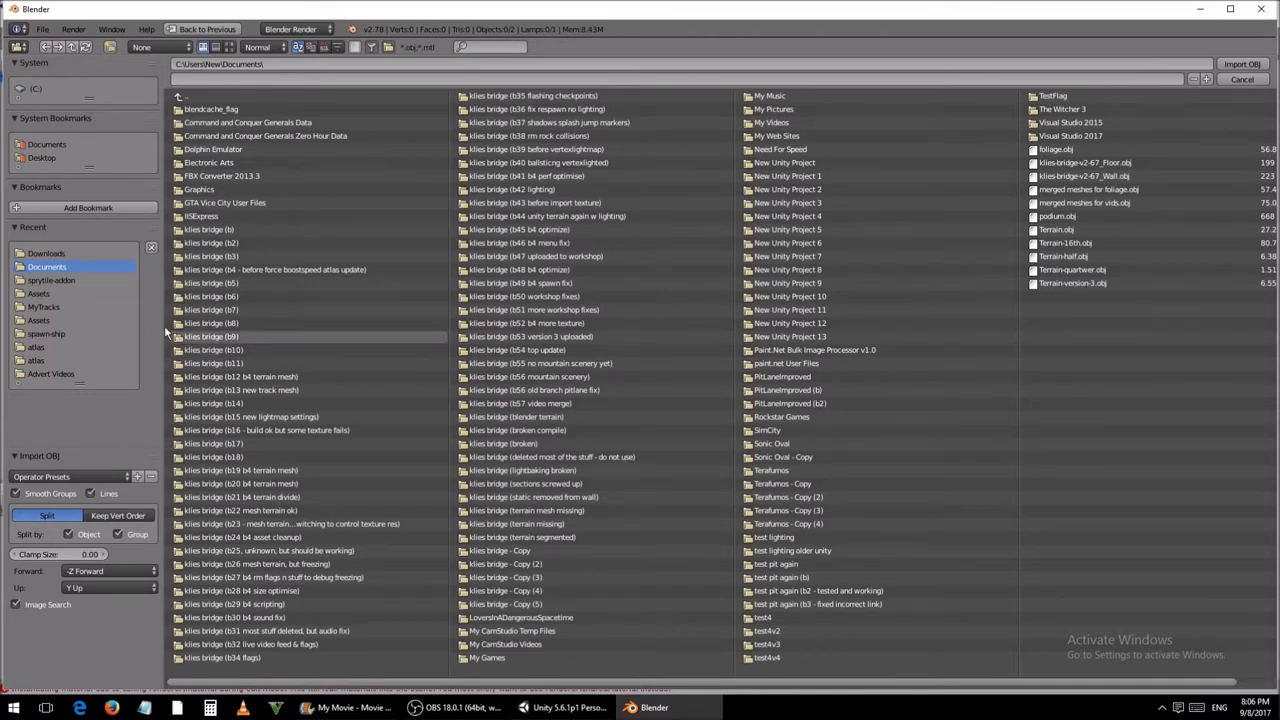
left_click(45, 307)
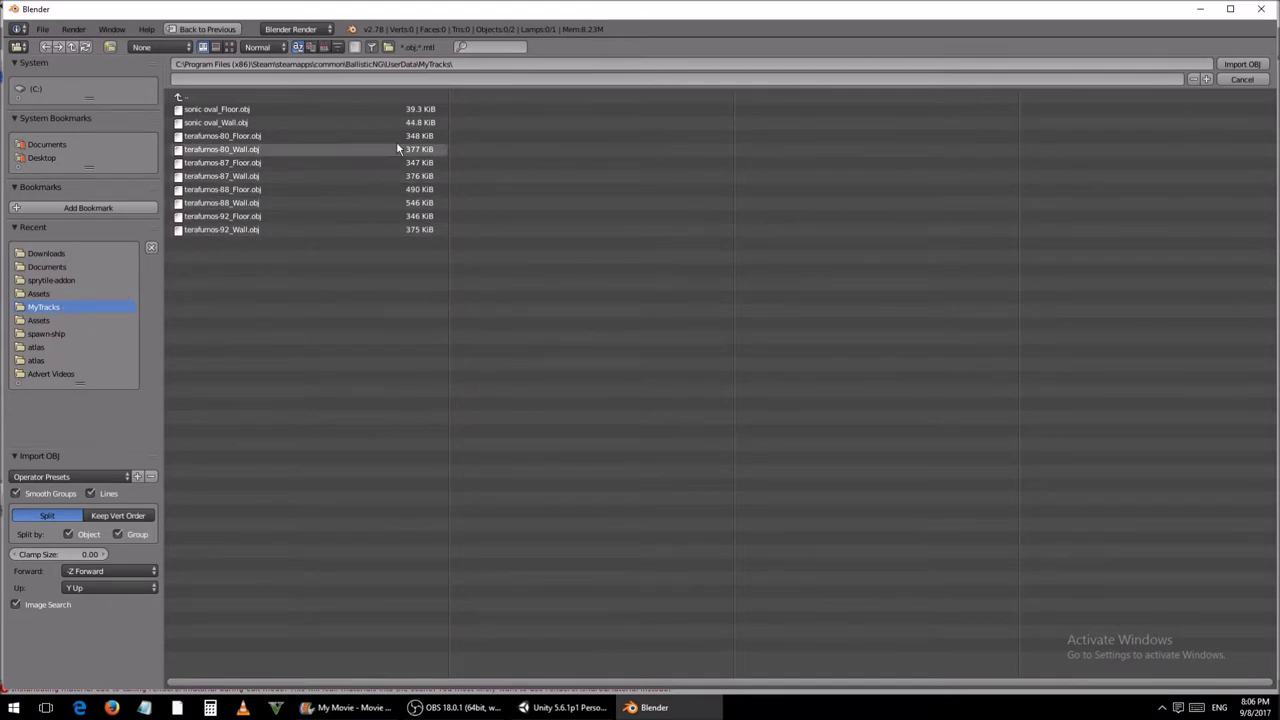
left_click(460, 64)
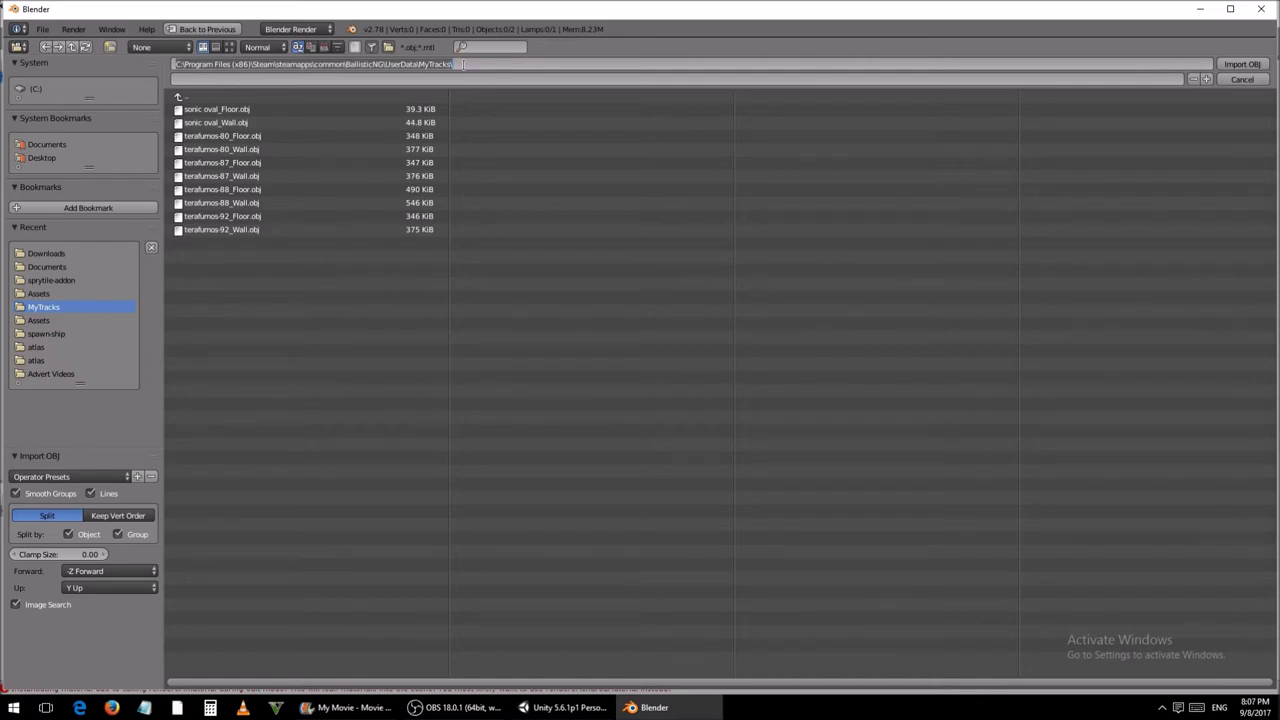
key("ctrl+a")
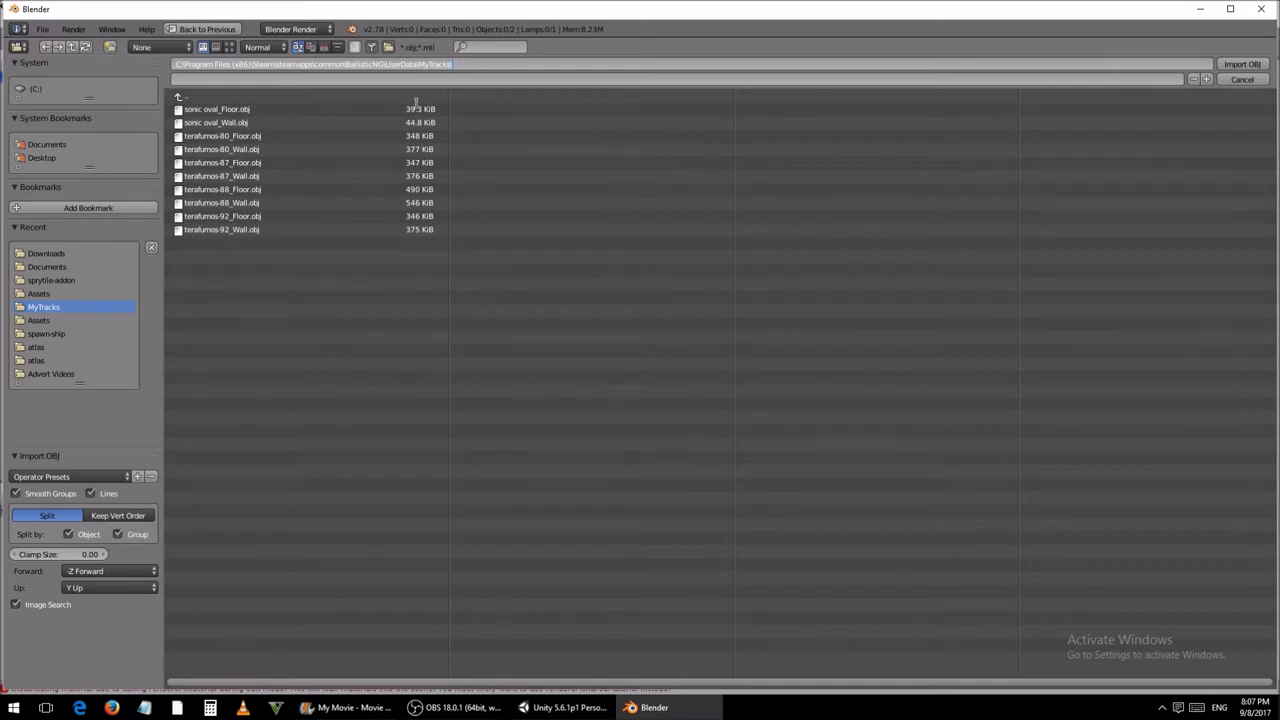
left_click(268, 112)
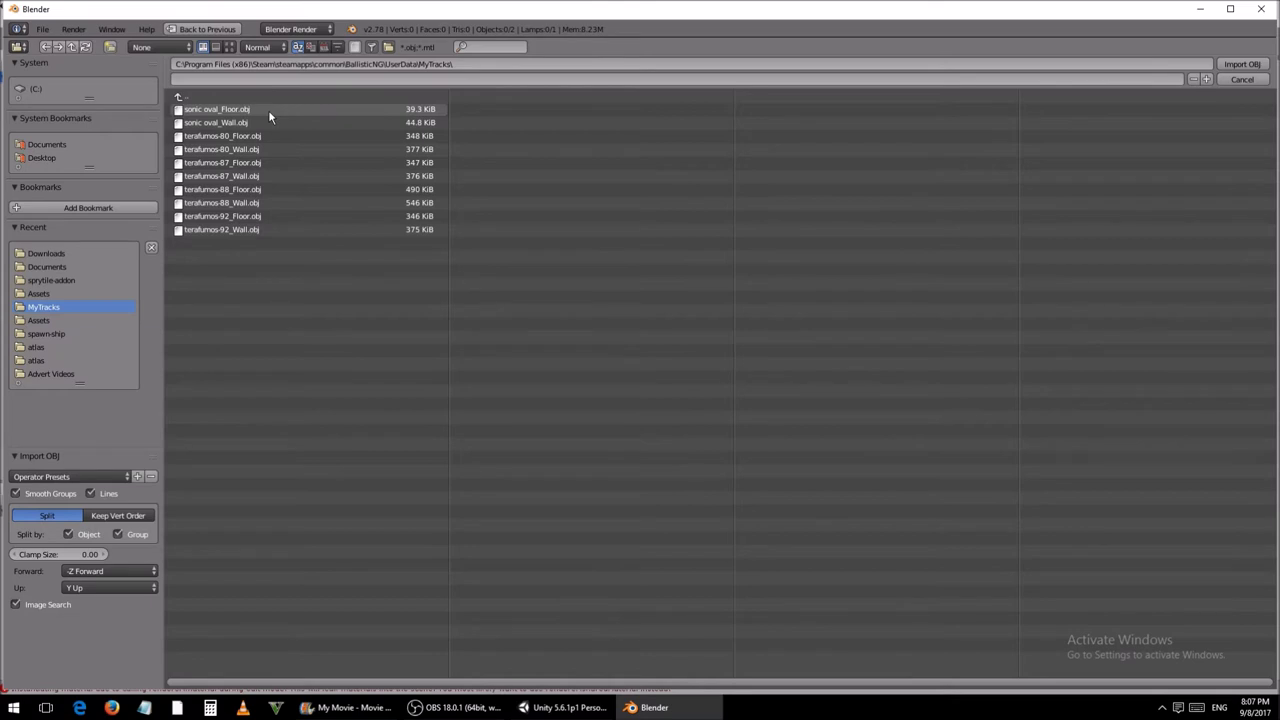
left_click(248, 109)
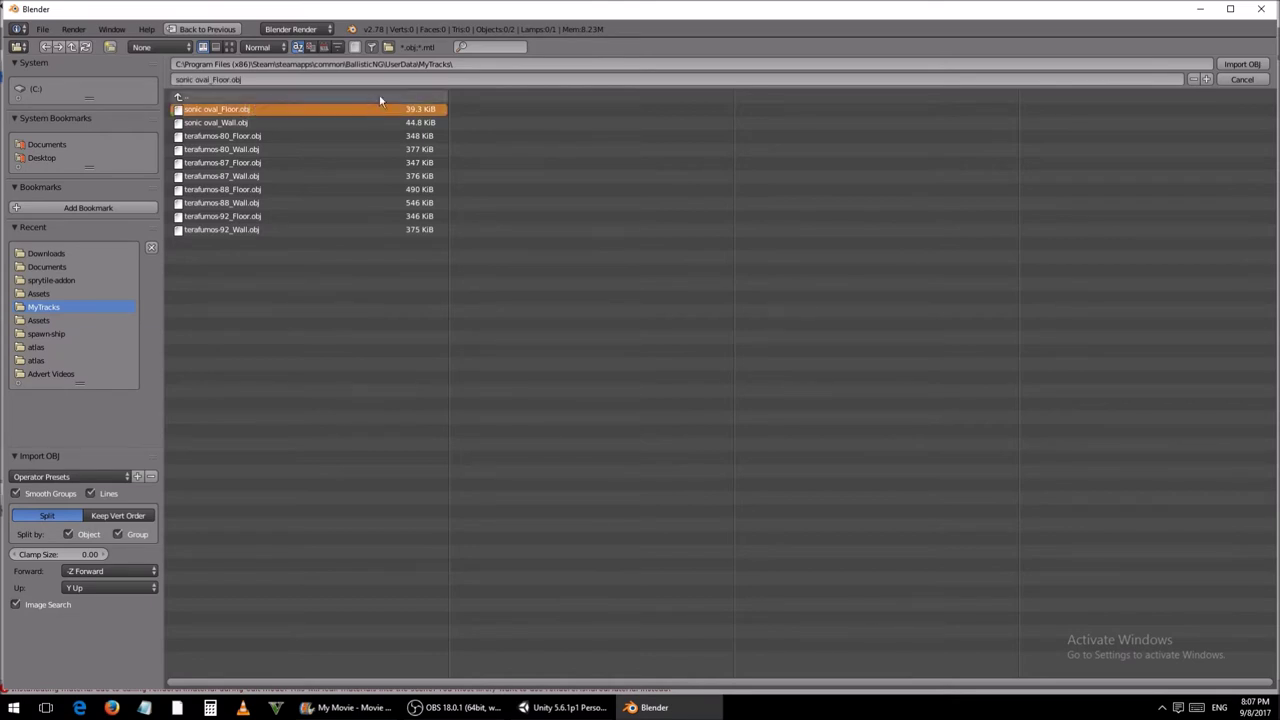
left_click(1244, 66)
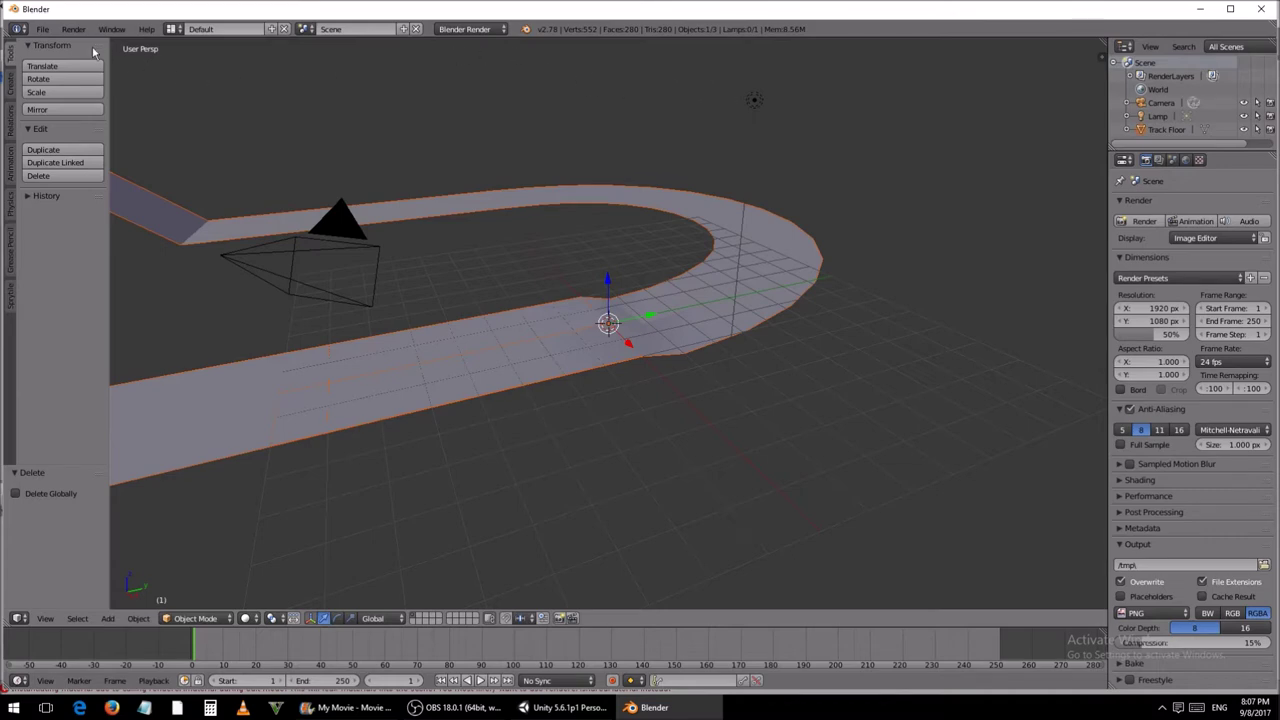
Step: Import the matching track wall model "sonic oval_Wall.obj" from the MyTracks folder
left_click(50, 31)
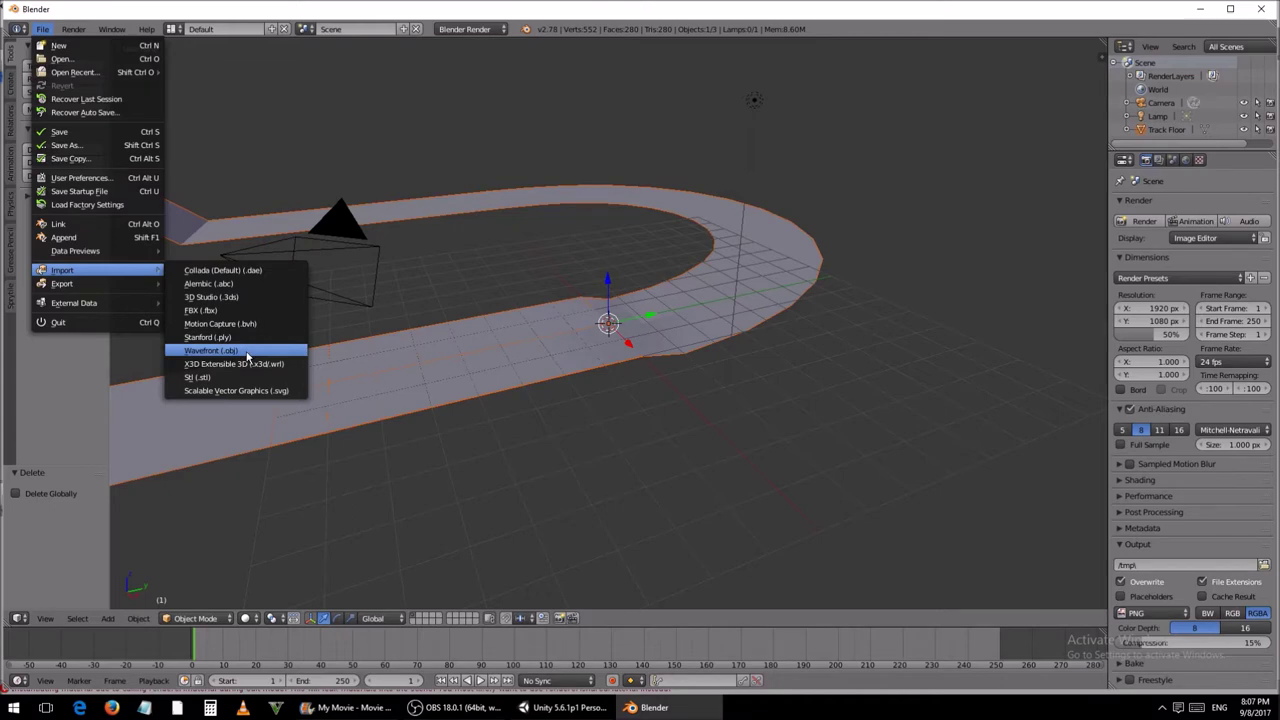
left_click(247, 352)
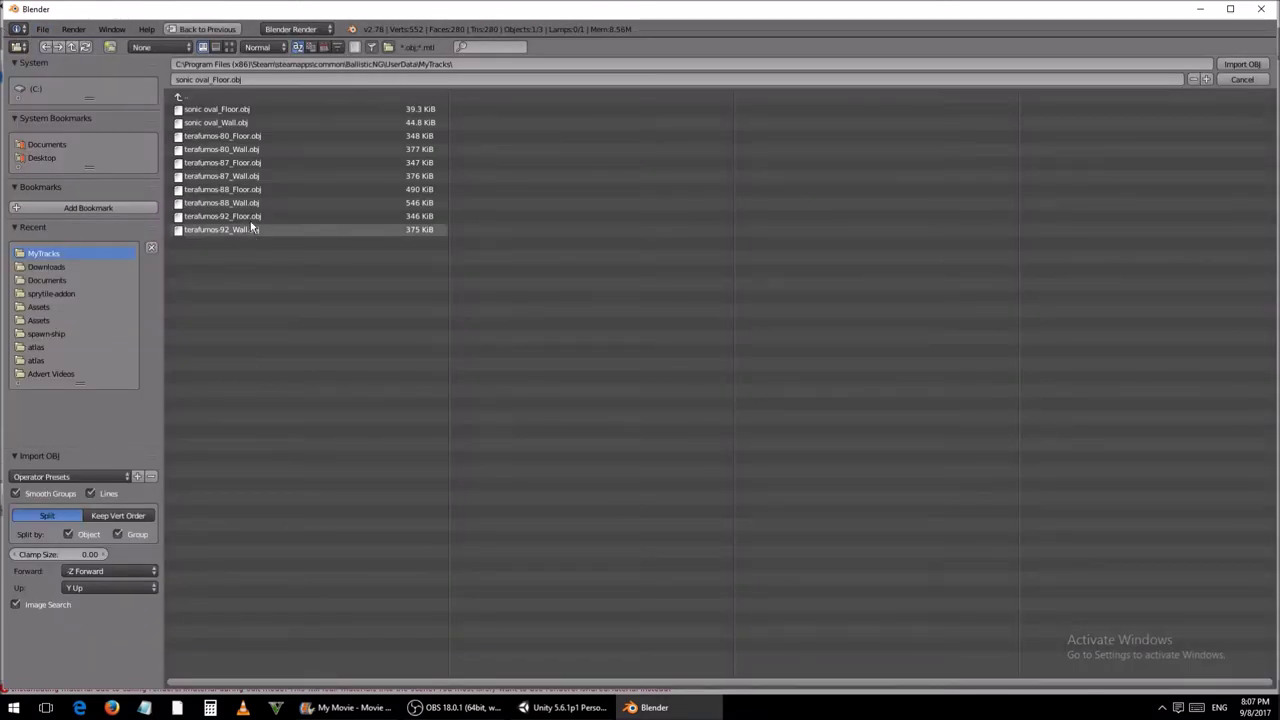
left_click(255, 123)
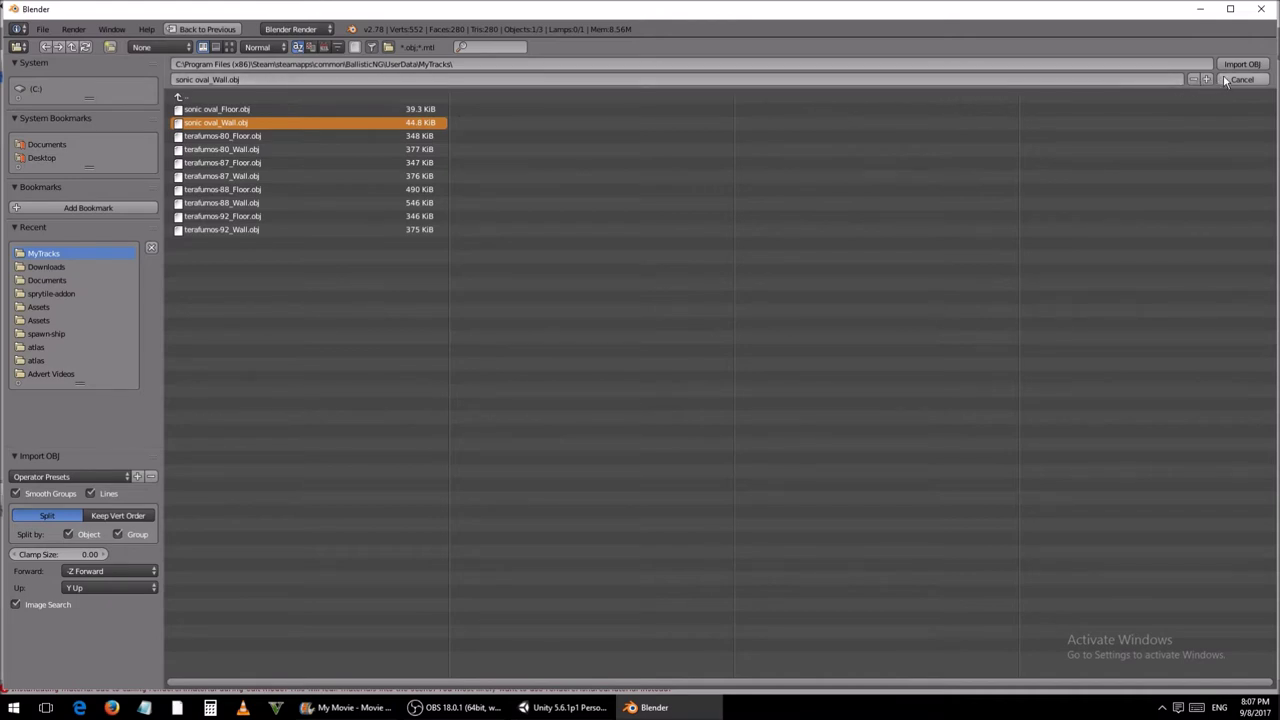
left_click(1262, 66)
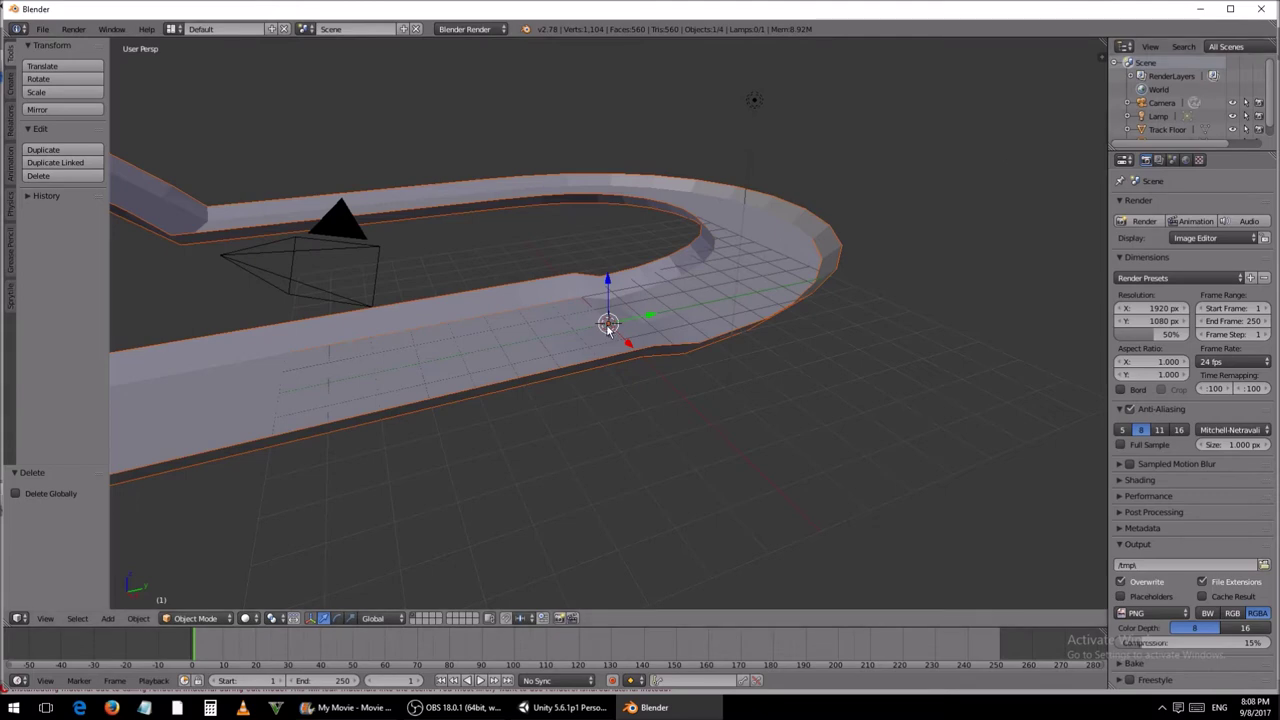
Step: Examine the imported track floor and walls up close and as a whole
middle_click_drag(608, 330, 385, 300)
middle_click_drag(487, 296, 612, 330)
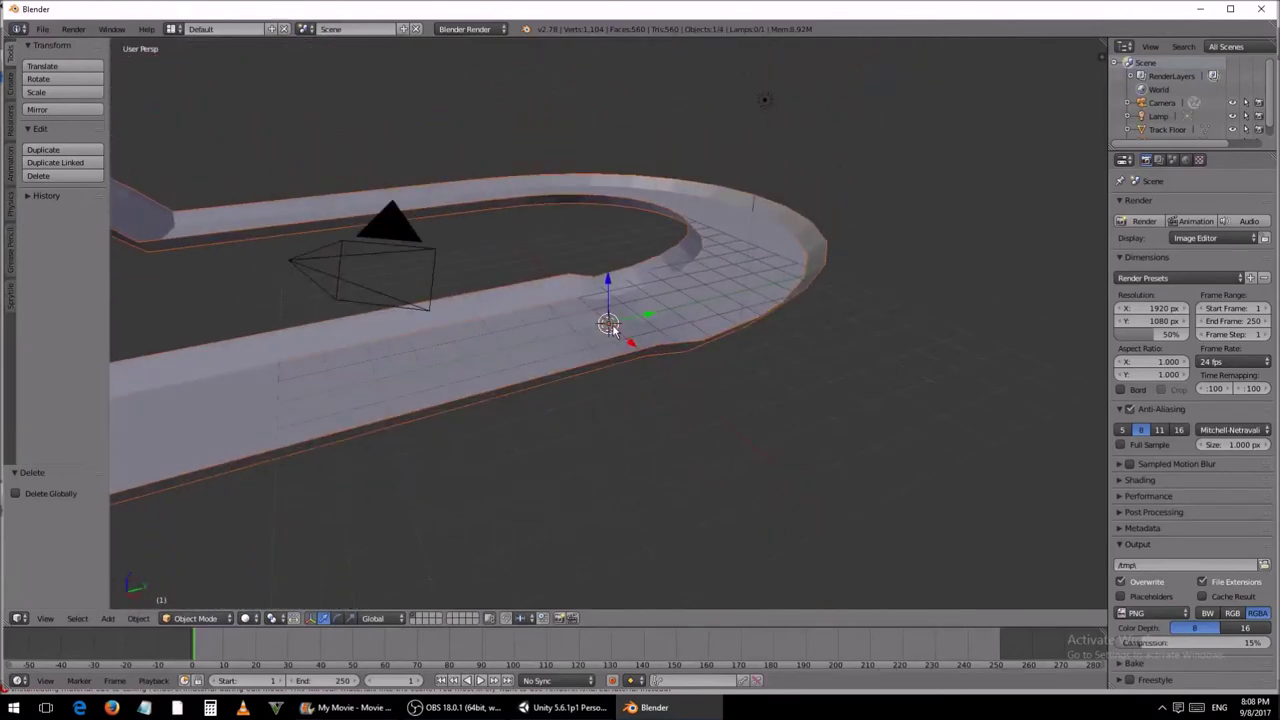
scroll(610, 327, "down", 4)
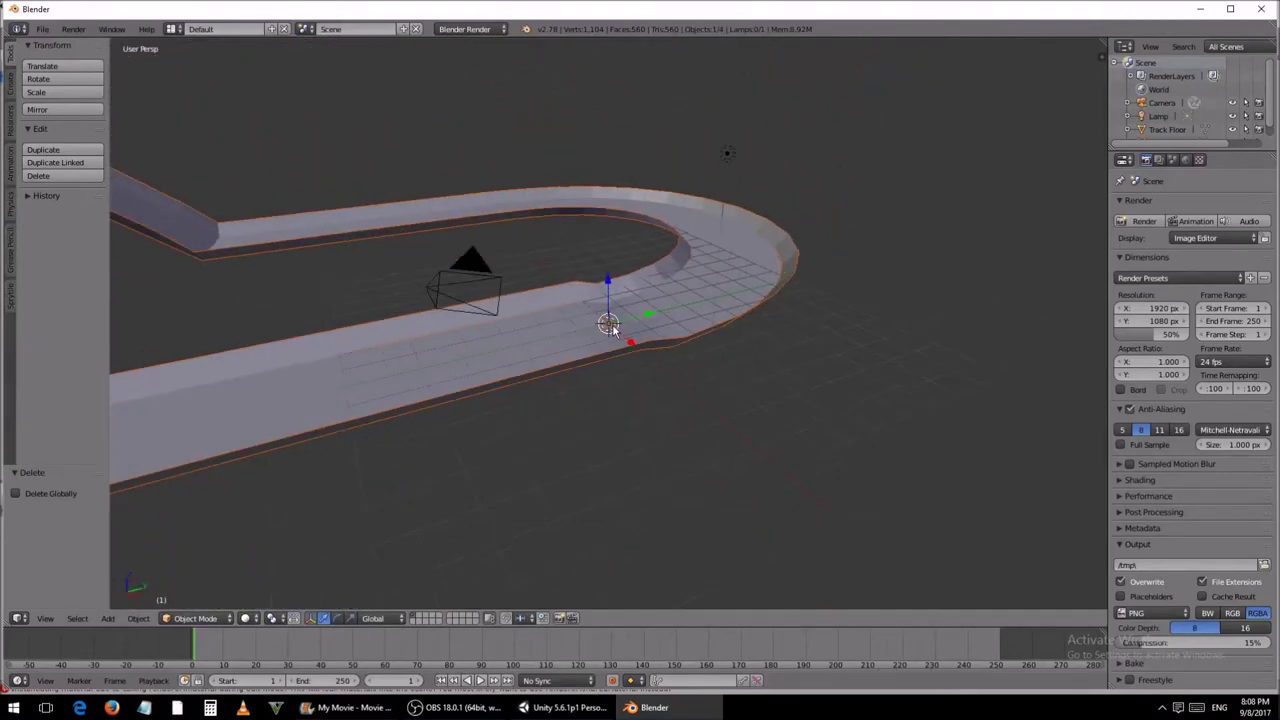
scroll(610, 327, "down", 4)
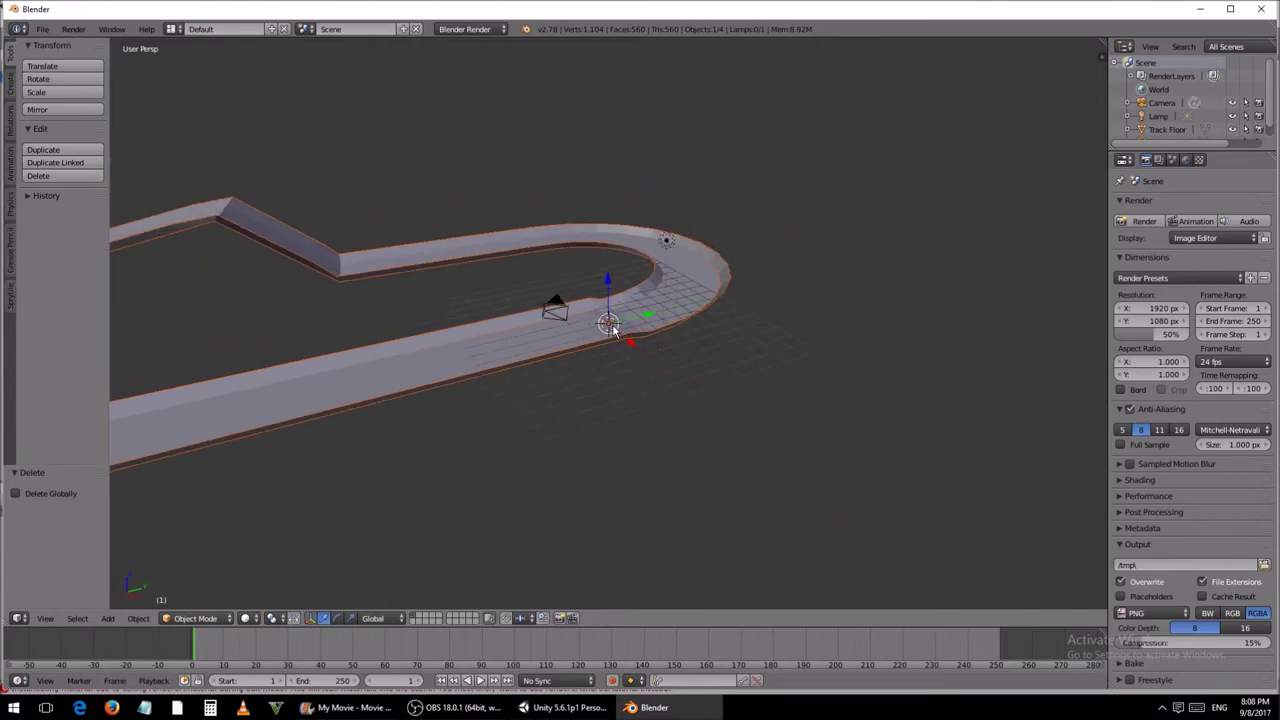
scroll(612, 330, "up", 6)
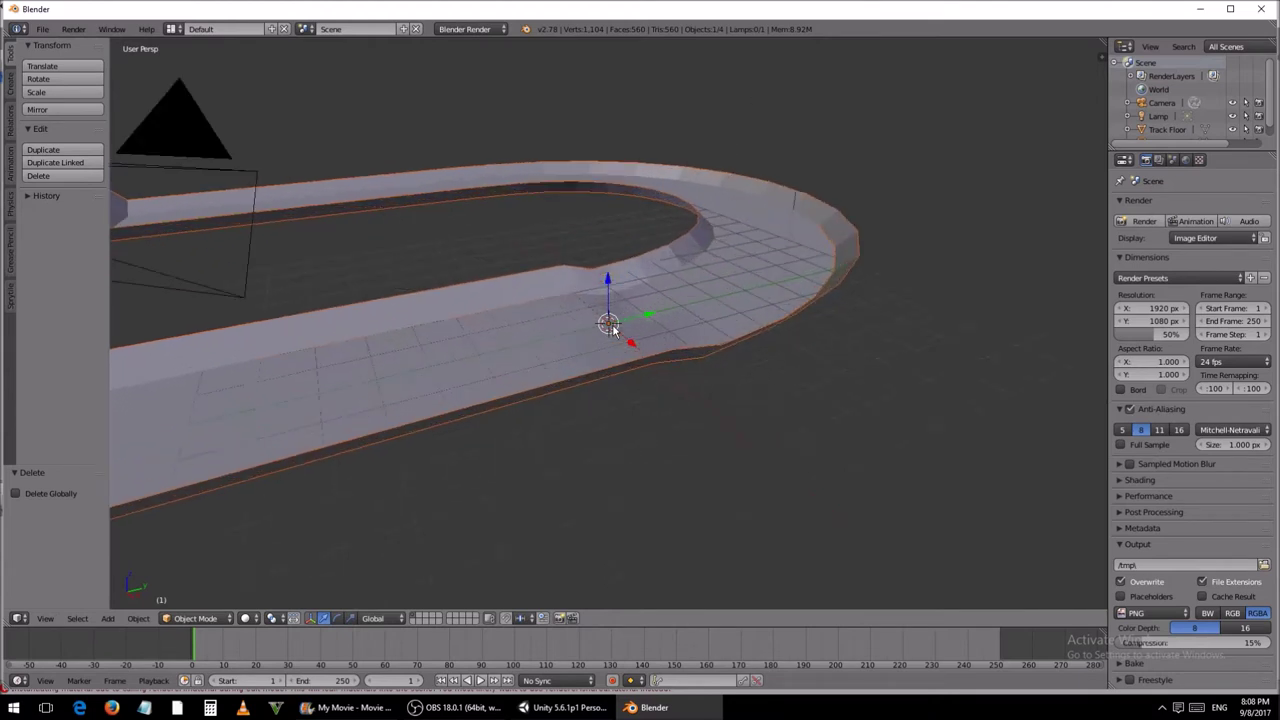
scroll(612, 325, "down", 6)
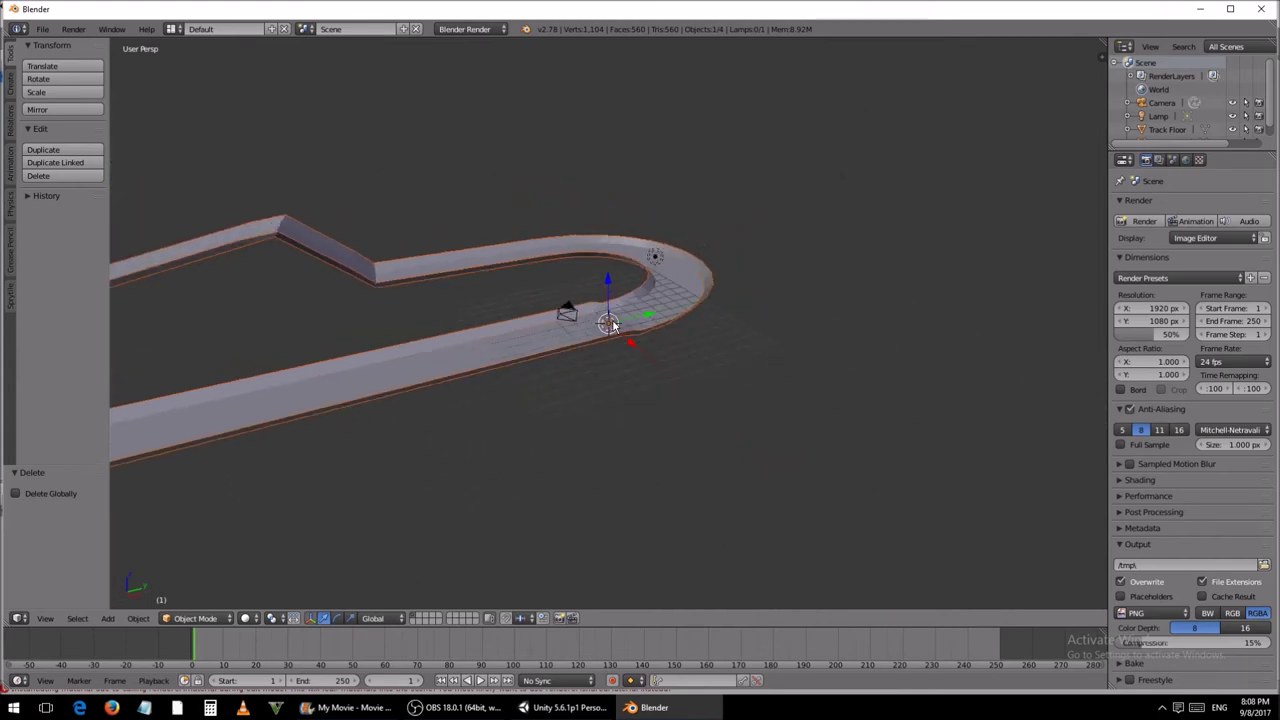
middle_click_drag(612, 325, 451, 471)
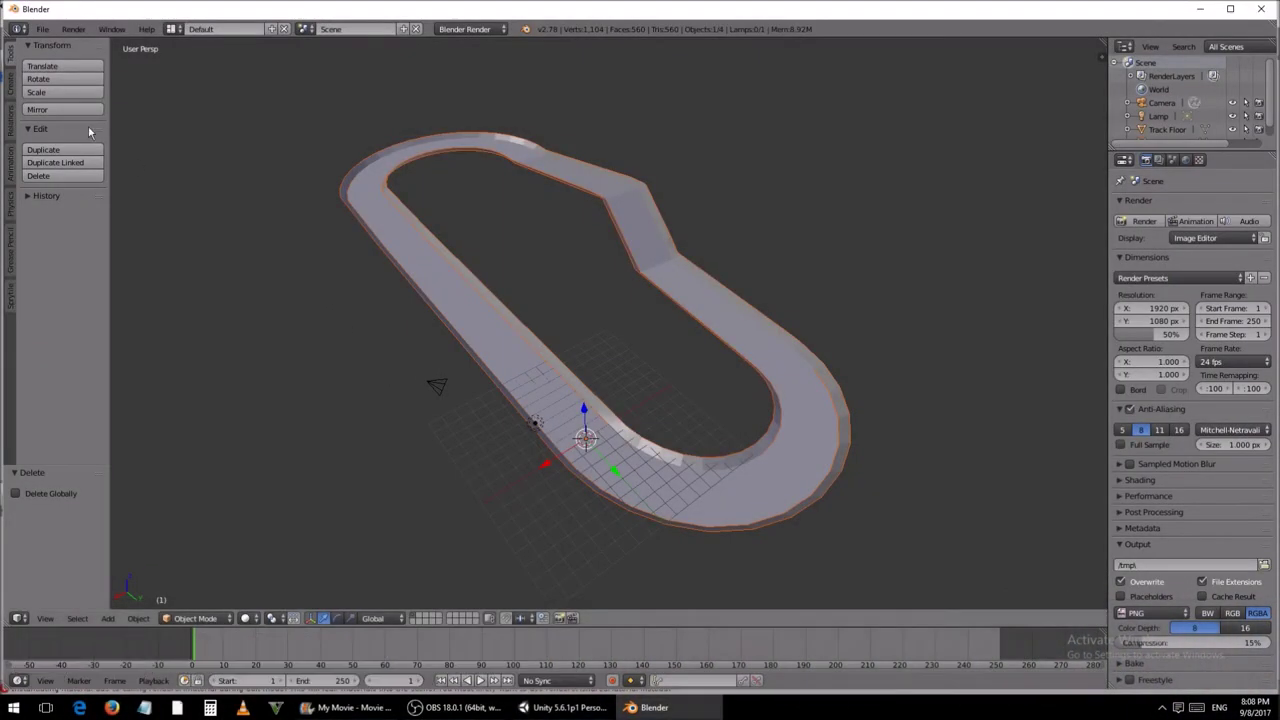
Step: Add a plane mesh at the scene origin and scale it up by a factor of about 50
left_click(12, 82)
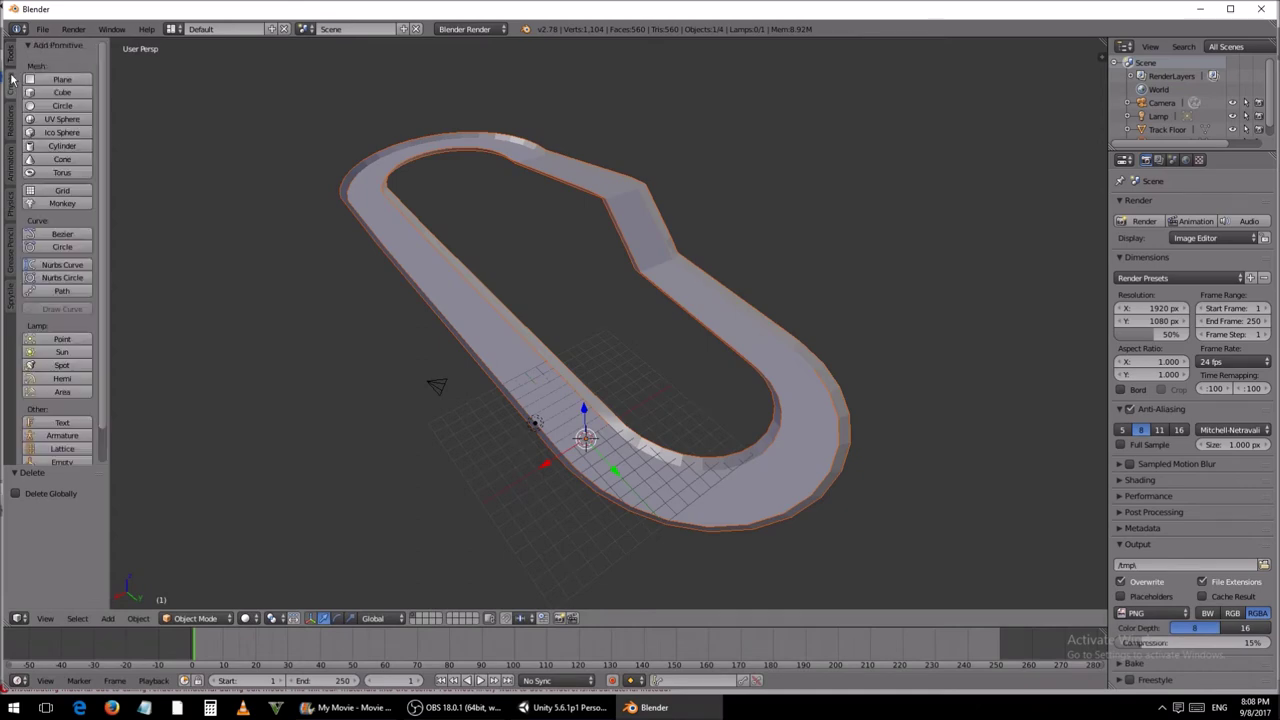
left_click(62, 80)
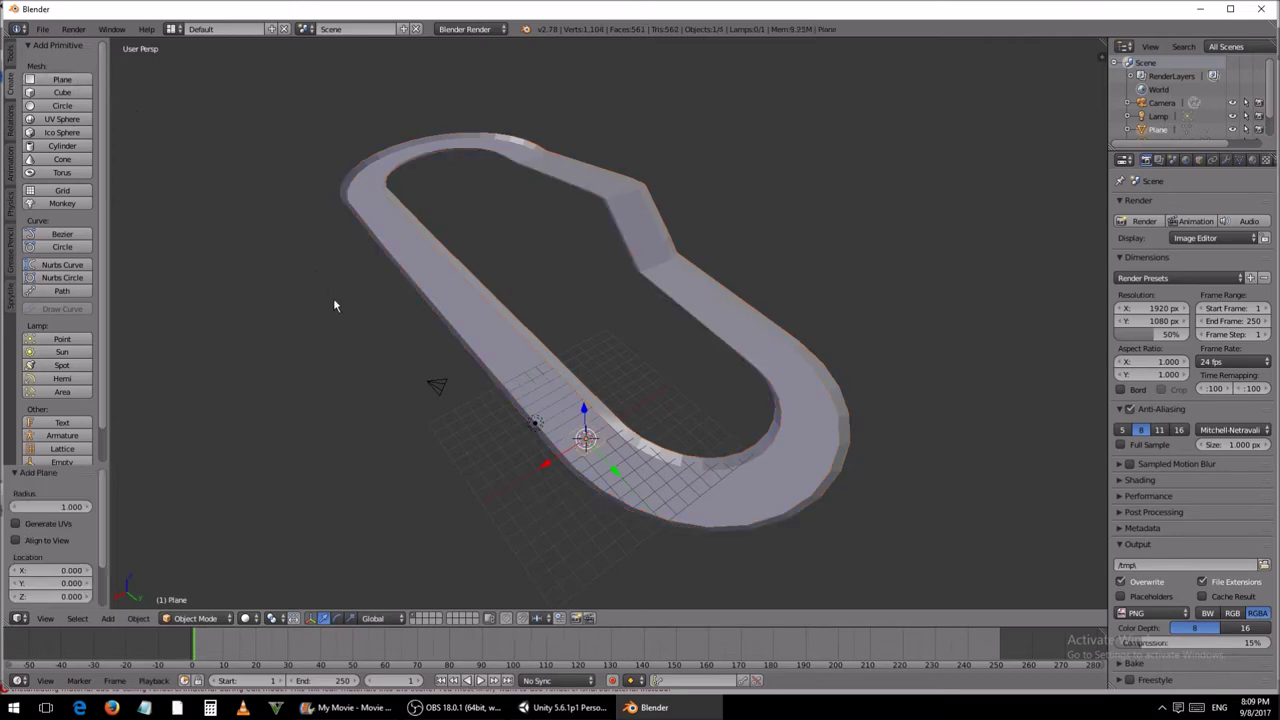
key("KP_Decimal")
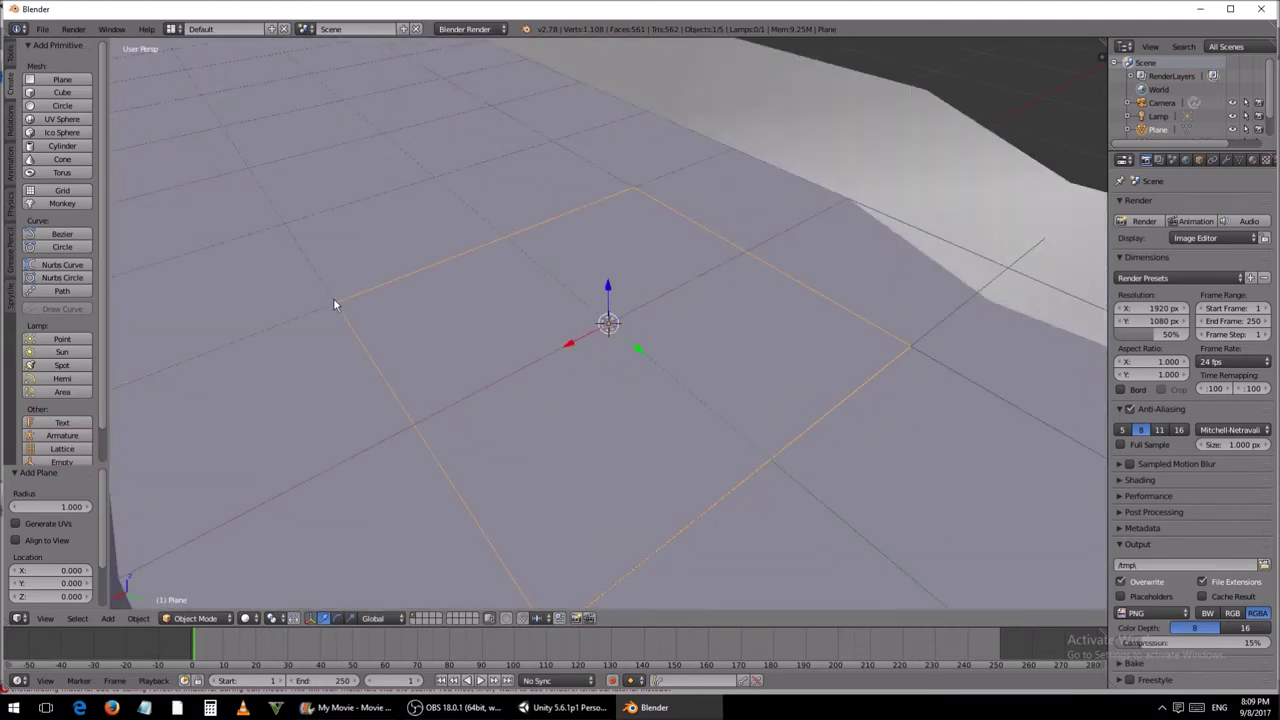
scroll(334, 300, "down", 2)
scroll(334, 303, "down", 8)
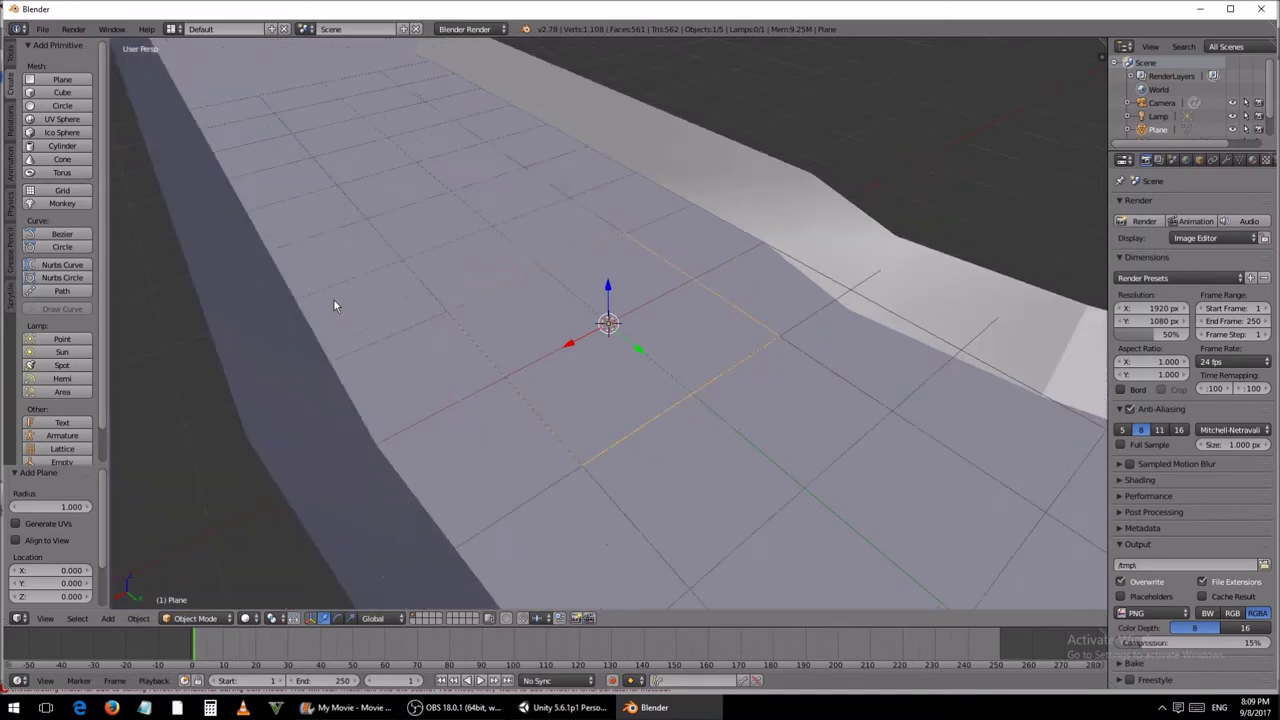
scroll(334, 306, "down", 3)
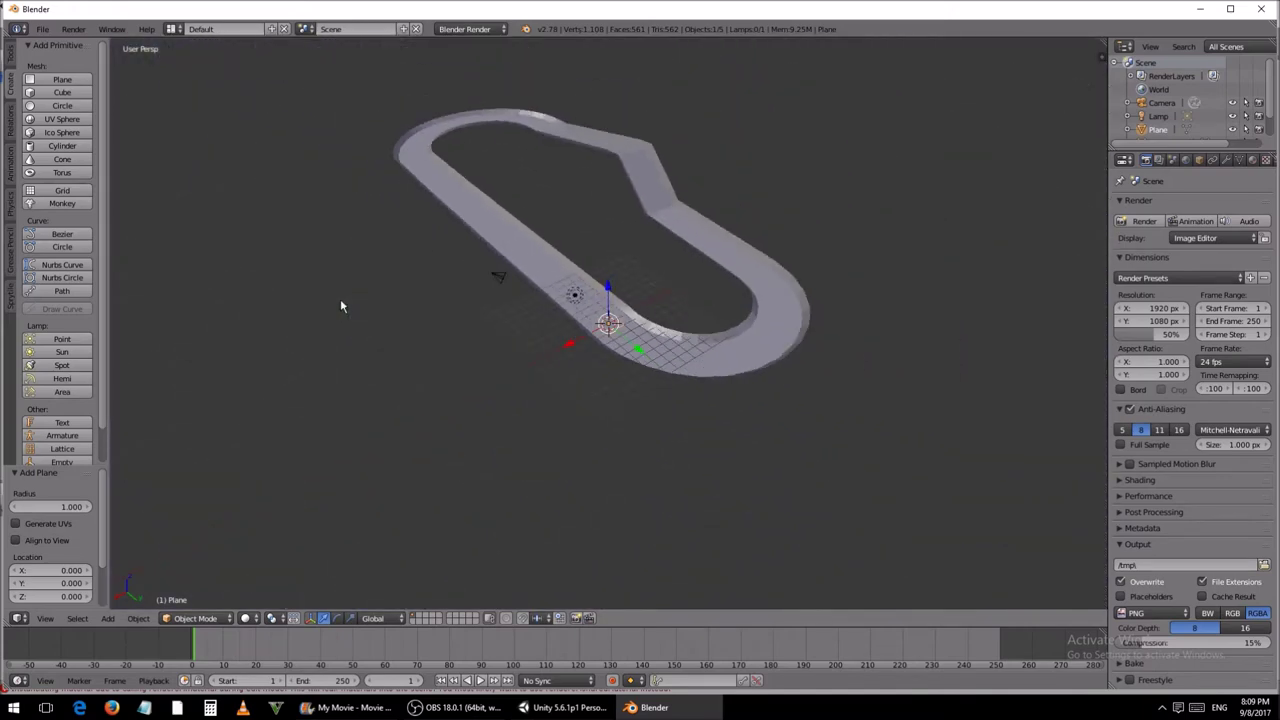
key("s")
left_click(12, 60)
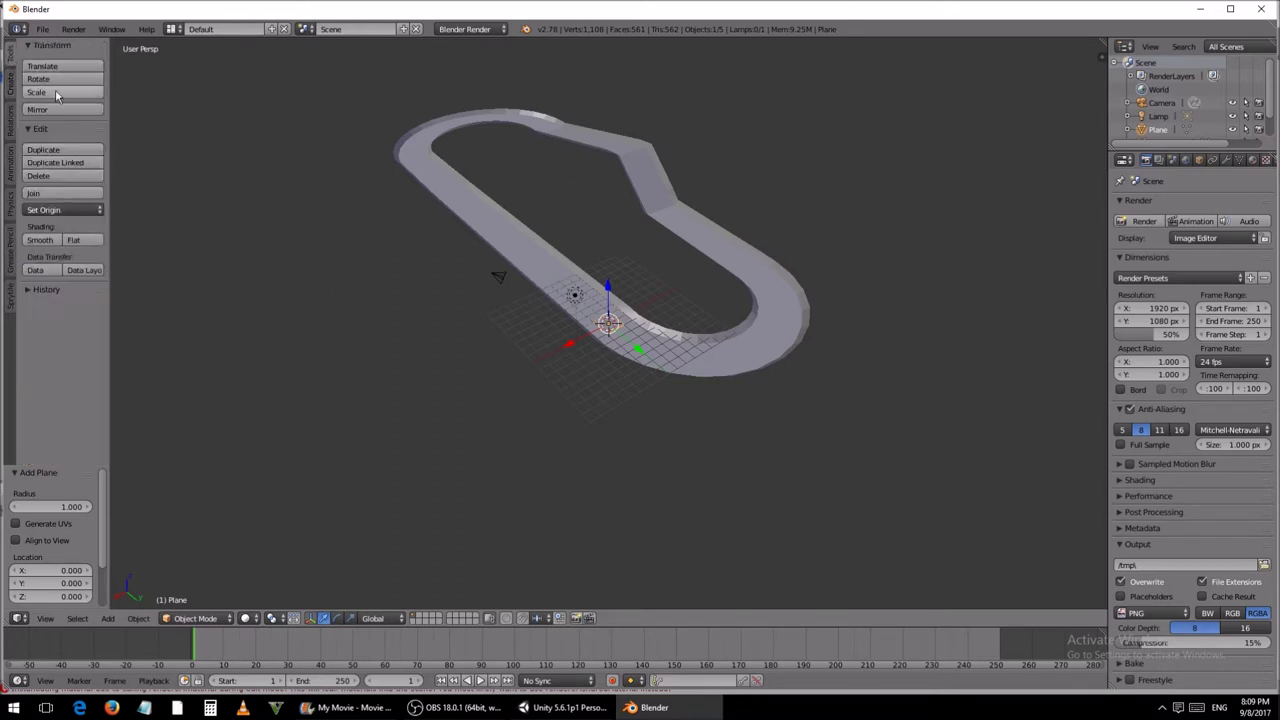
left_click(50, 92)
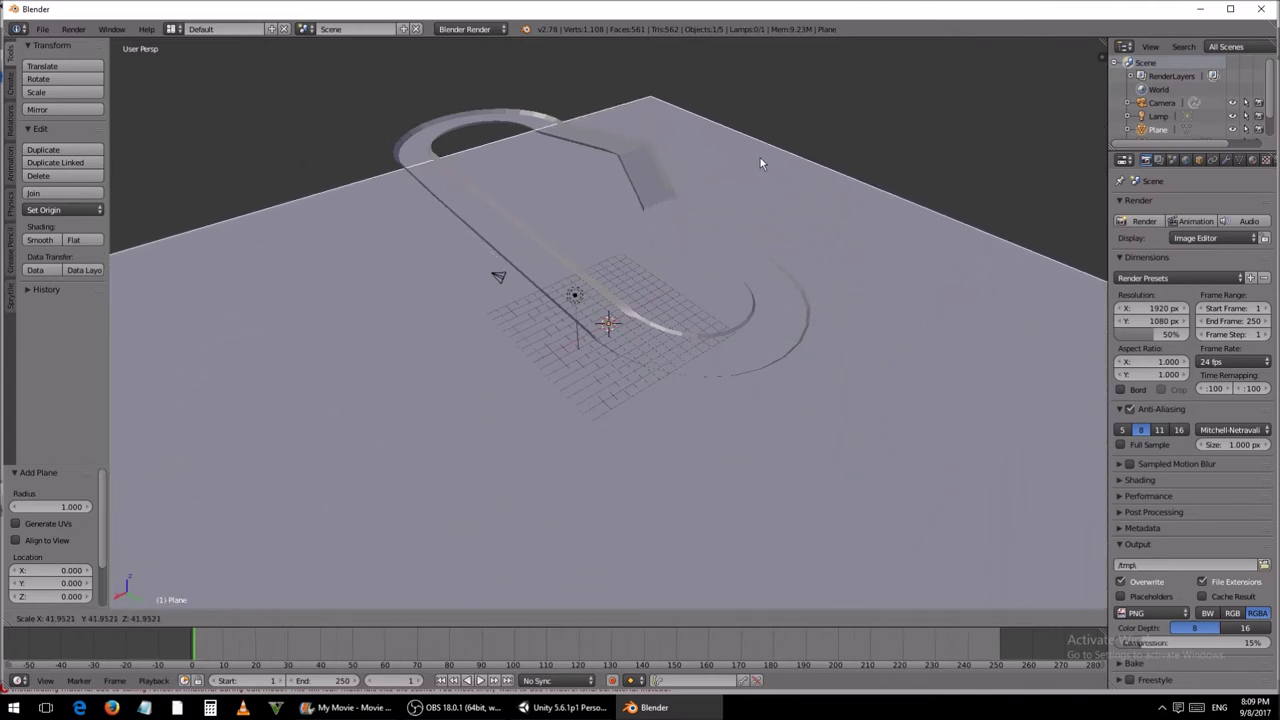
left_click(264, 164)
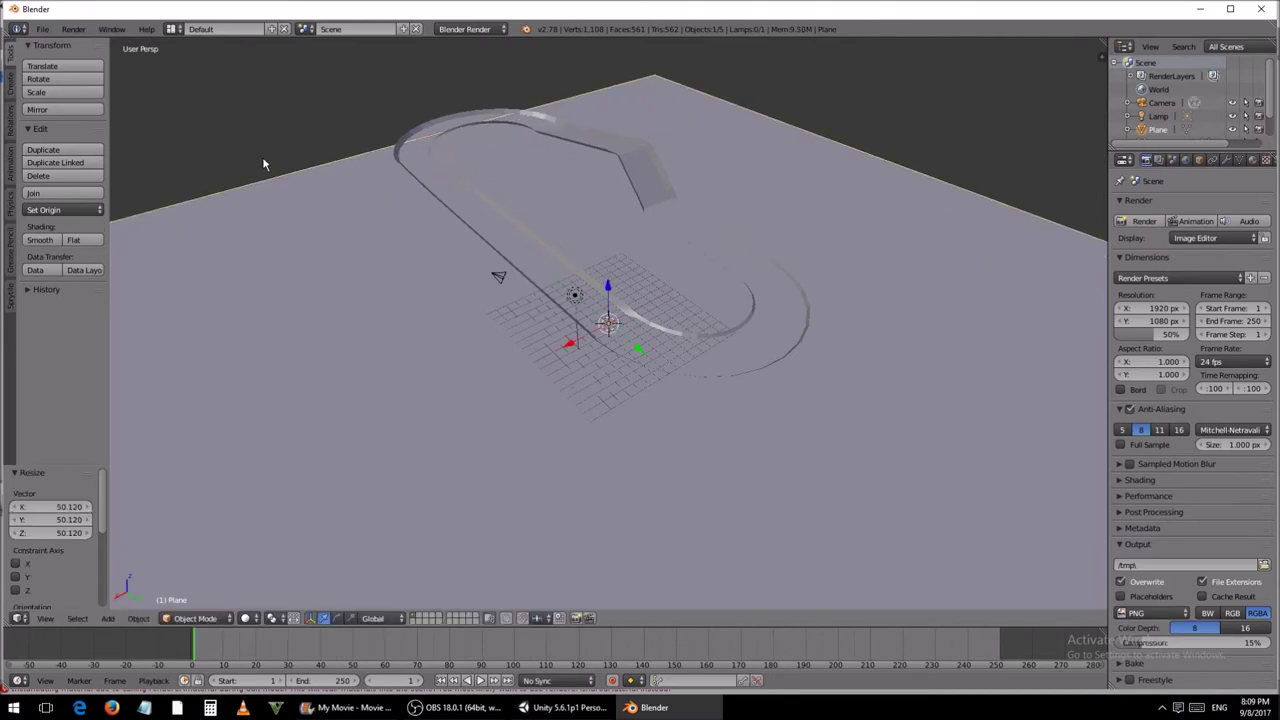
Step: Centre the plane under the track by moving it about -19.5 along Y and about -8.5 along X
middle_click_drag(264, 164, 352, 167)
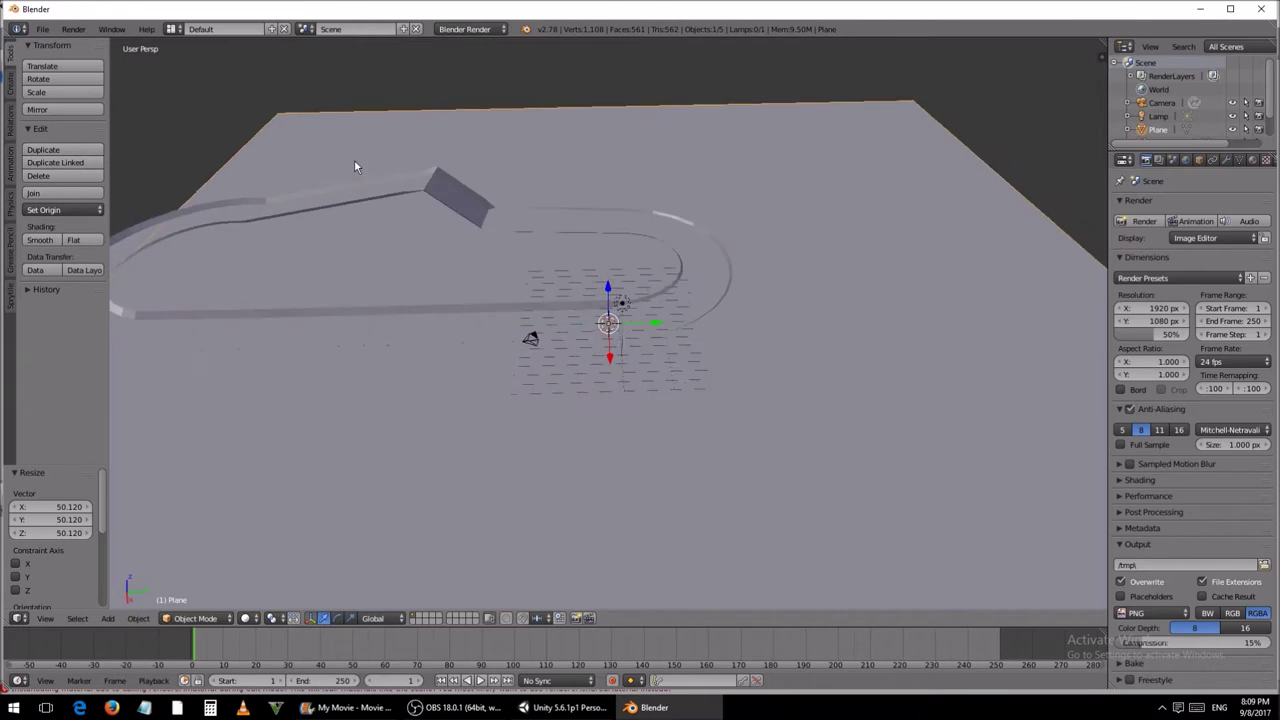
scroll(354, 166, "down", 4)
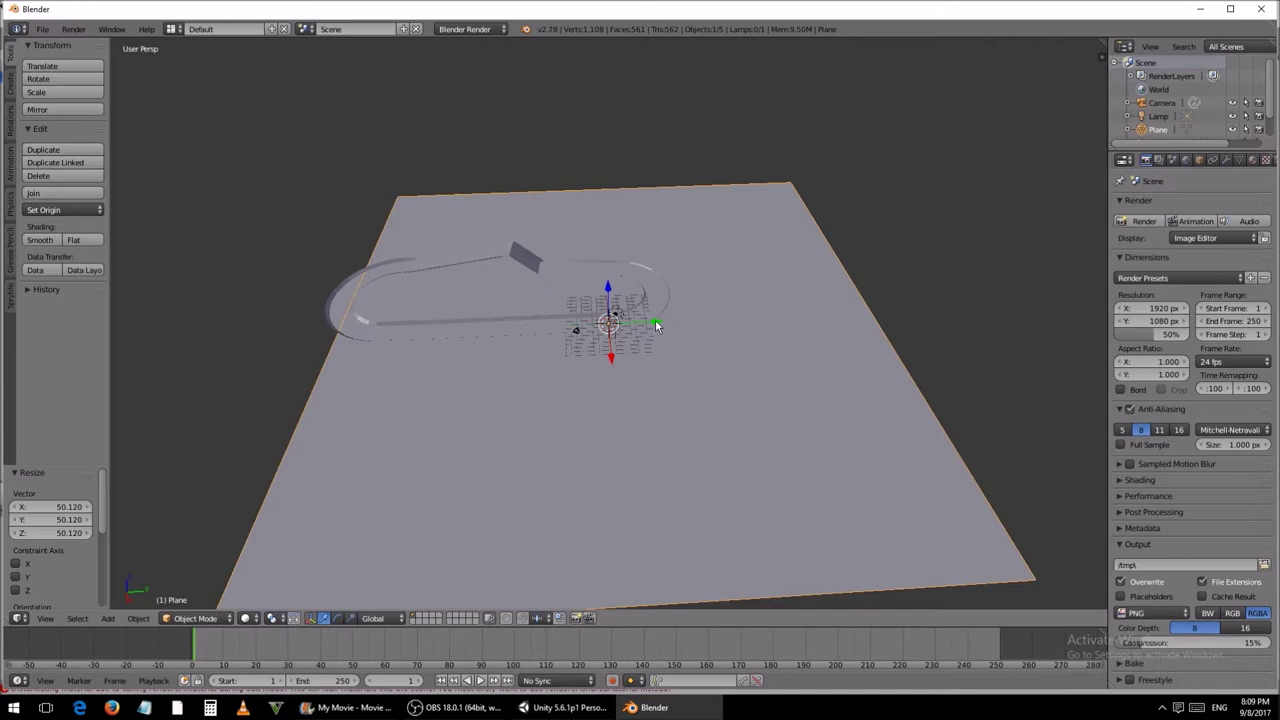
left_click_drag(655, 319, 550, 323)
middle_click_drag(550, 323, 1074, 354)
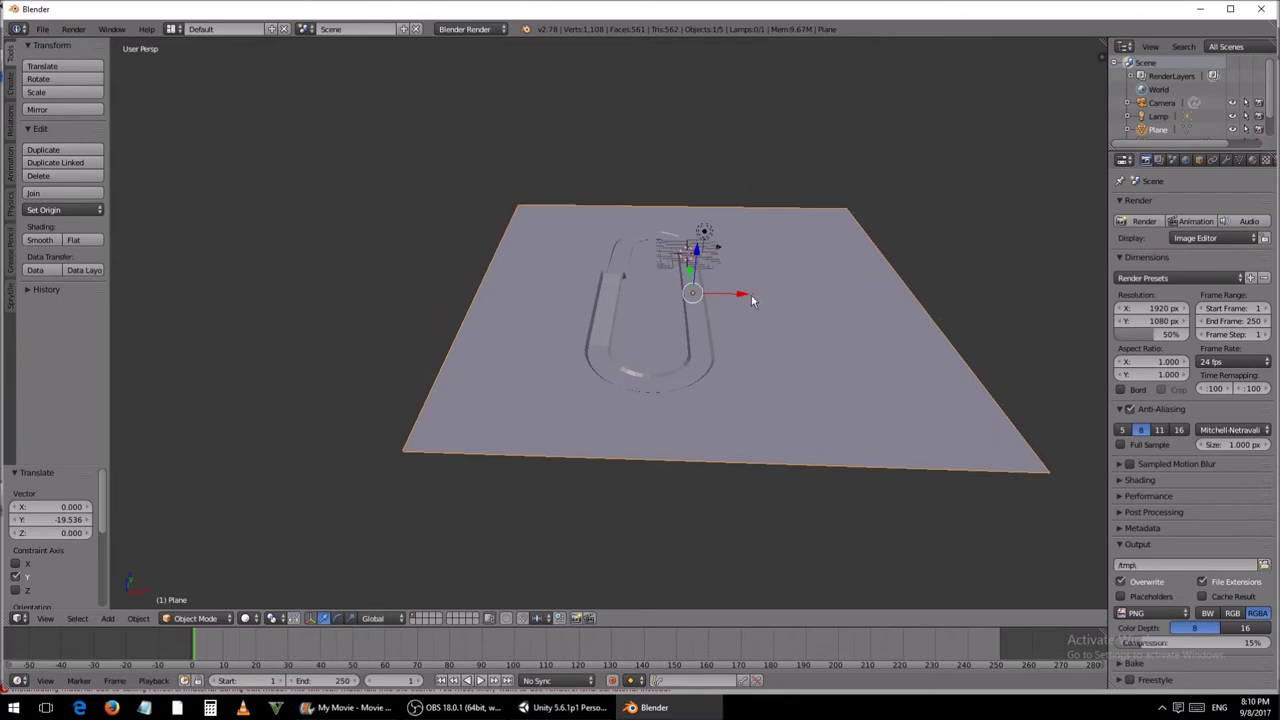
left_click_drag(744, 297, 706, 297)
Step: Lower the plane beneath the track by moving it about -2.25 along the Z axis
middle_click_drag(705, 297, 706, 234)
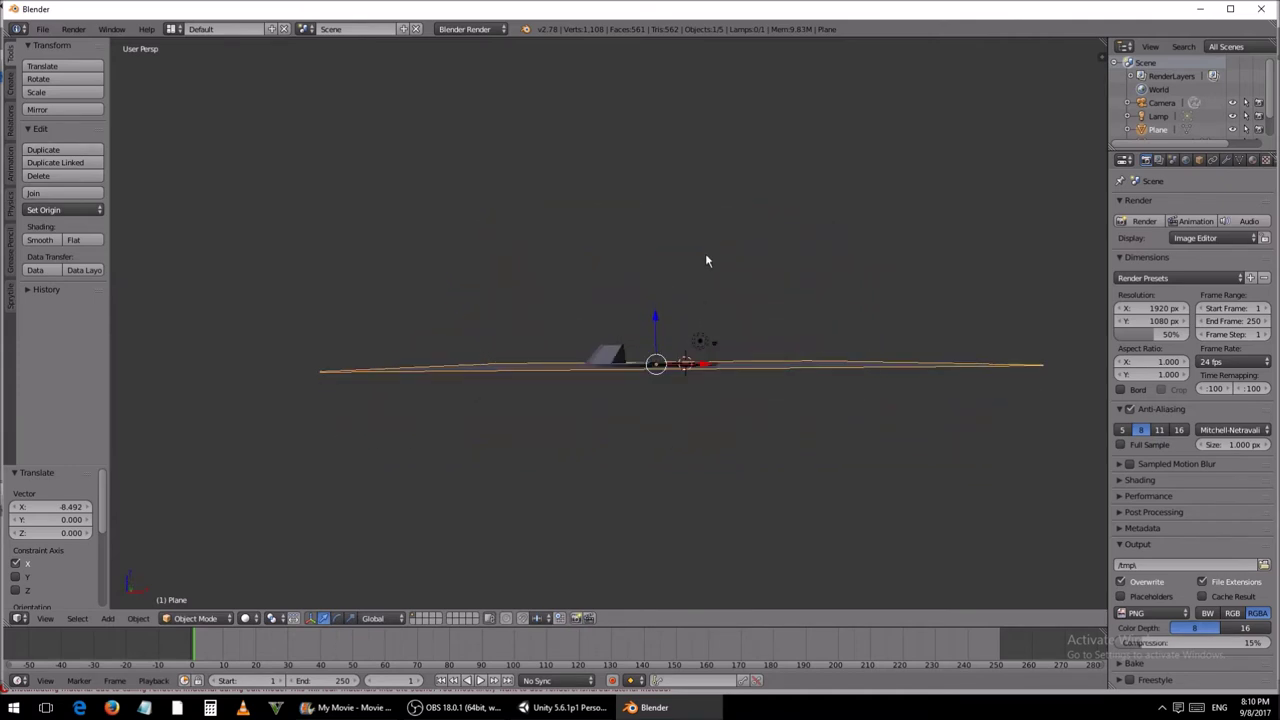
scroll(660, 375, "up", 6)
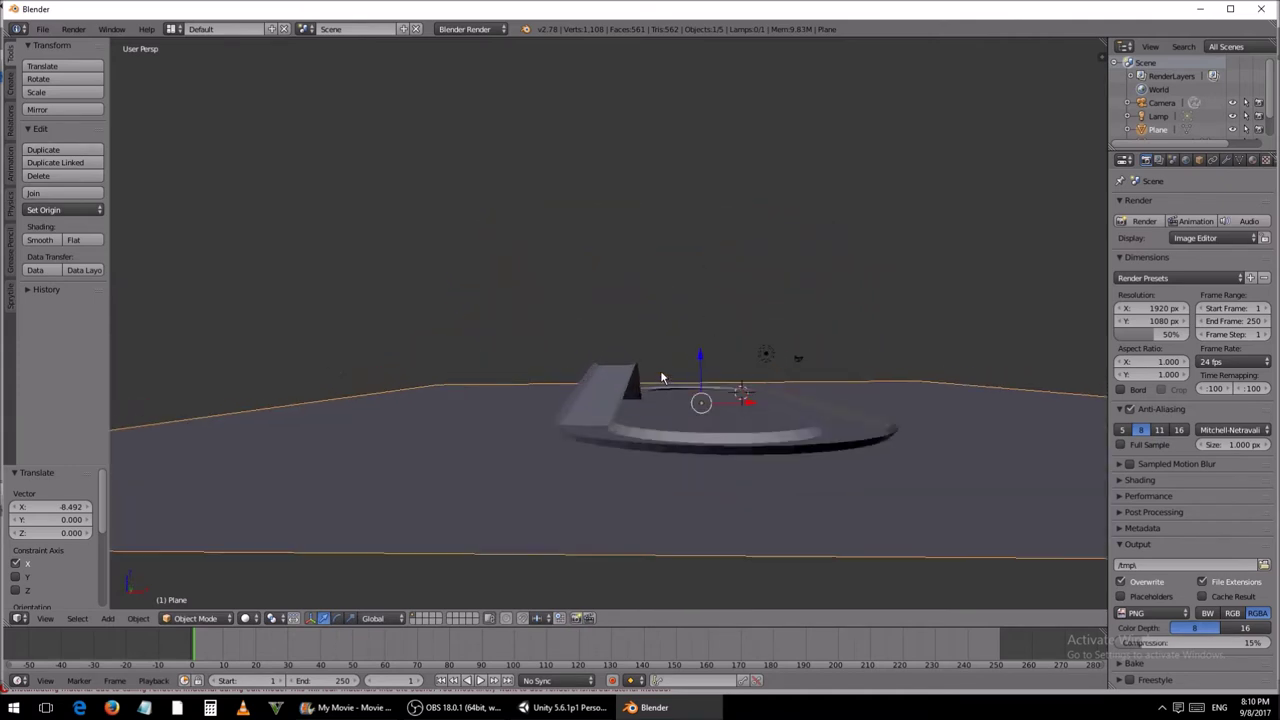
middle_click_drag(662, 372, 631, 238)
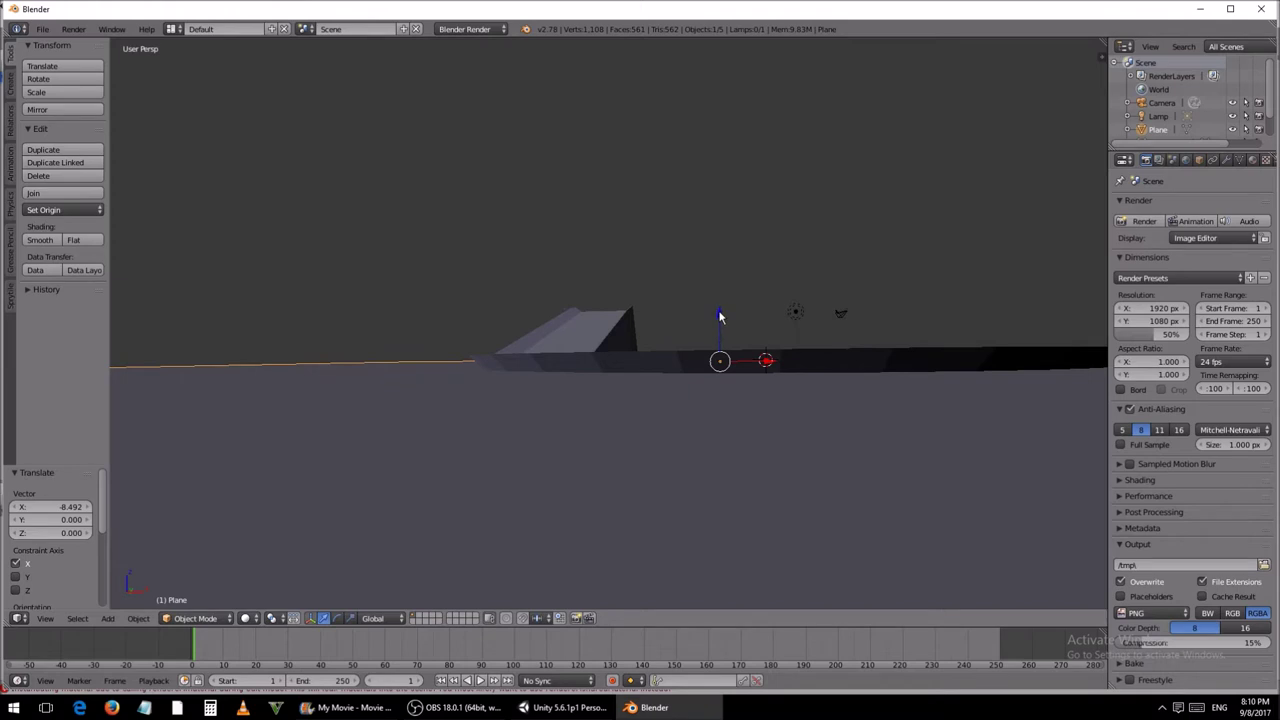
key("g")
key("z")
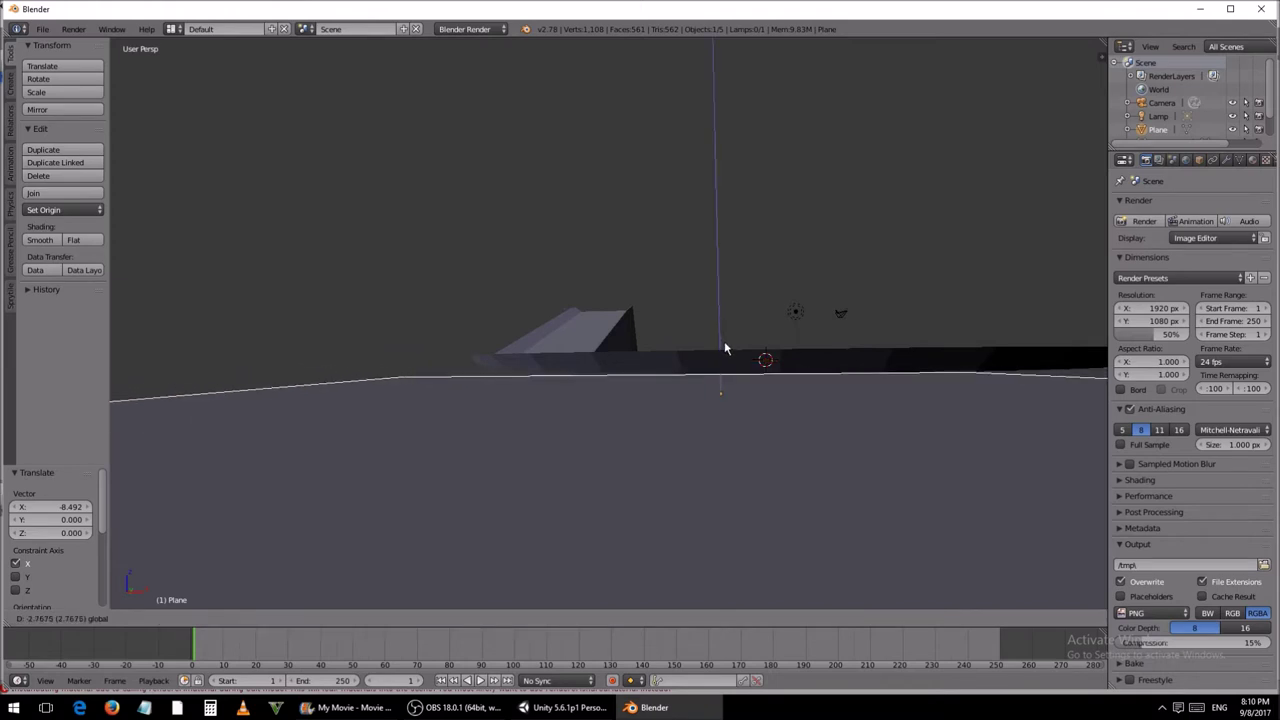
left_click(727, 343)
middle_click_drag(727, 343, 719, 331)
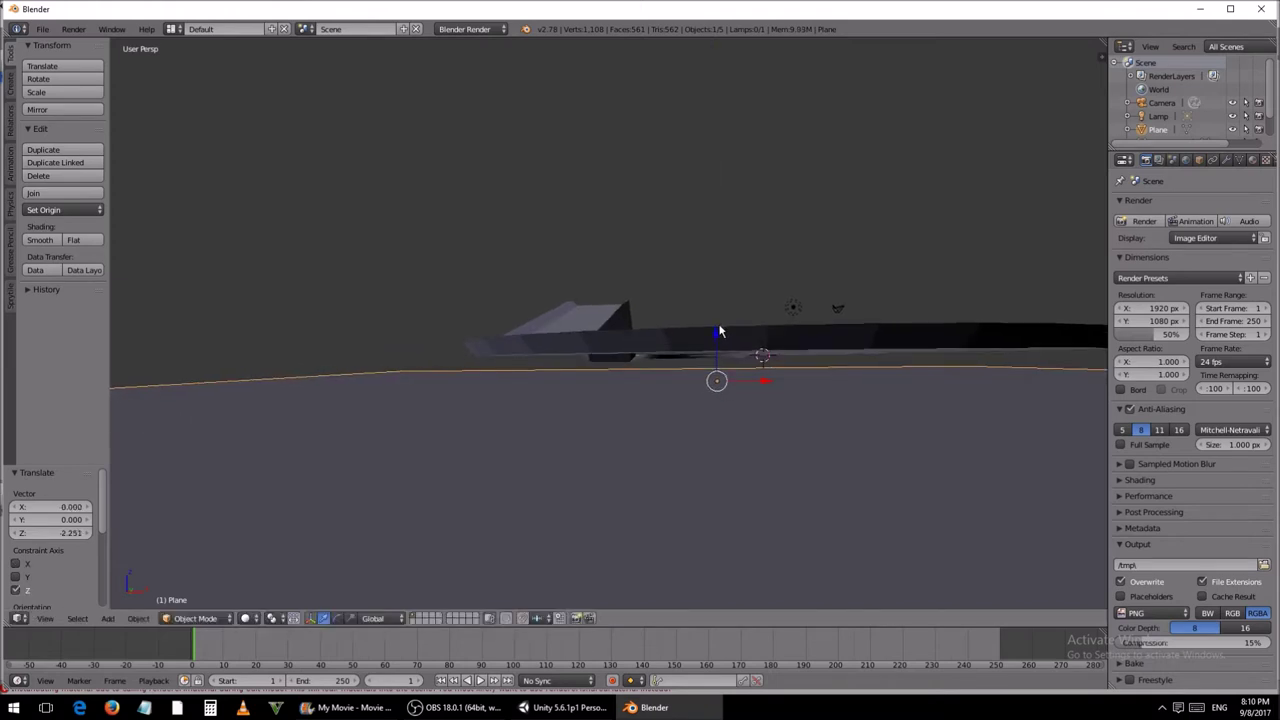
Step: Raise the ground plane about 0.8 along the Z axis so it sits closer beneath the track
key("g")
key("z")
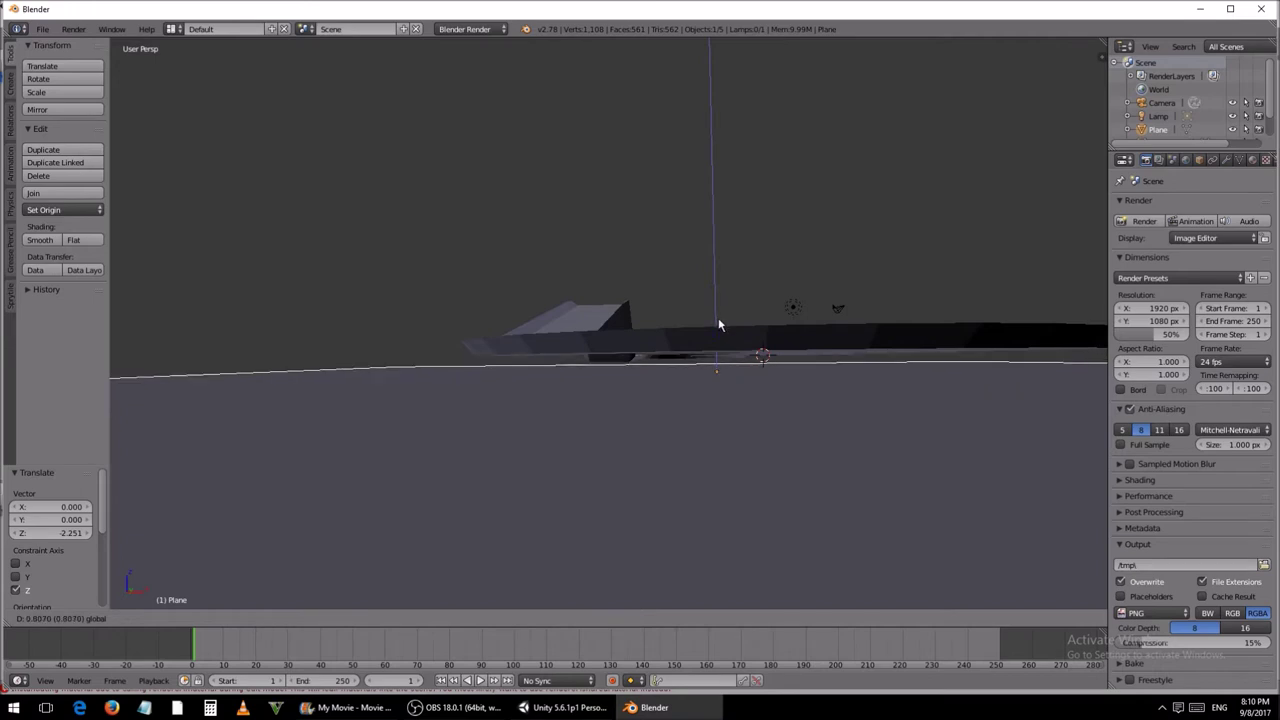
left_click(719, 326)
middle_click_drag(718, 326, 570, 367)
scroll(570, 367, "down", 8)
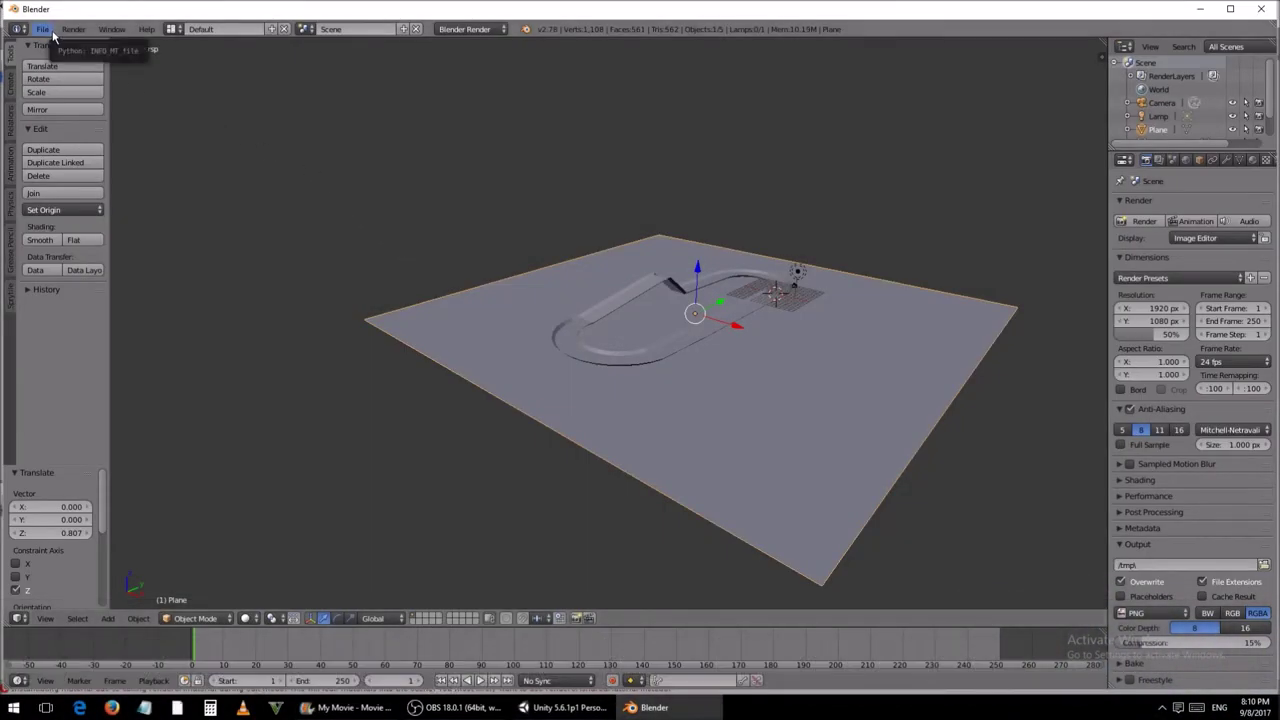
Step: Export the scene in FBX format as untitled.fbx into the Assets folder of the Sonic Oval project
left_click(43, 29)
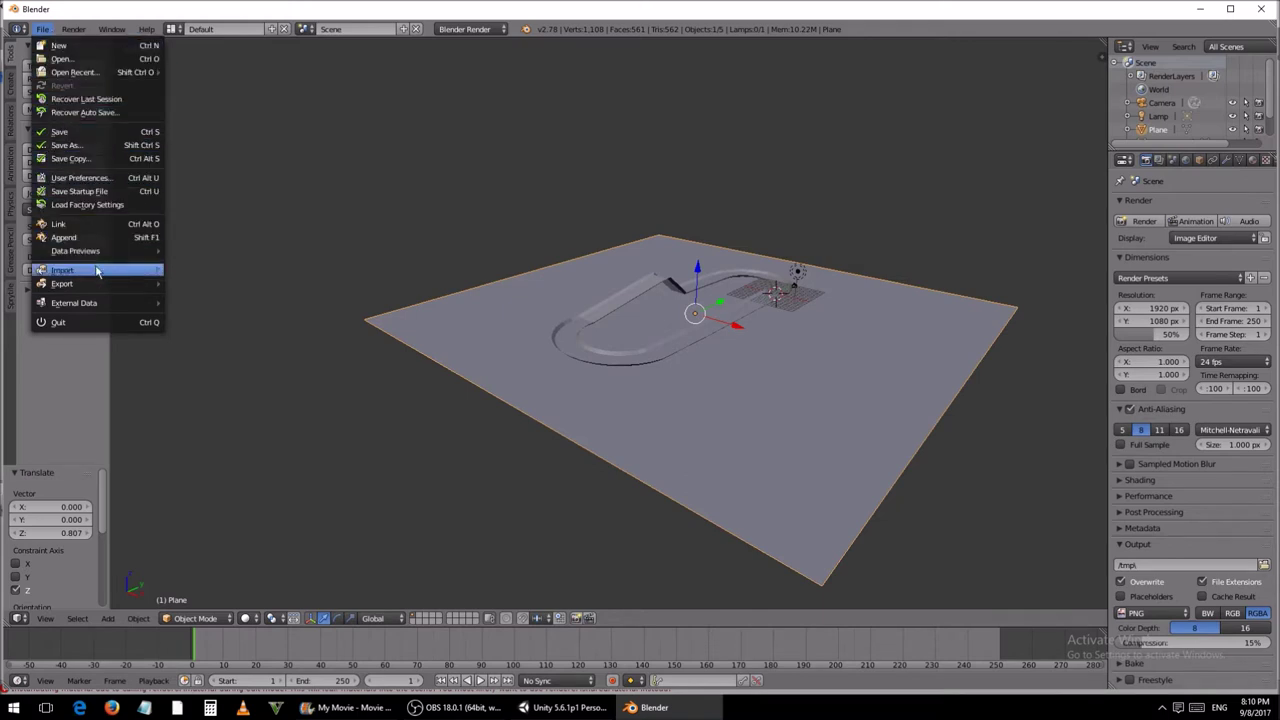
mouse_move(97, 287)
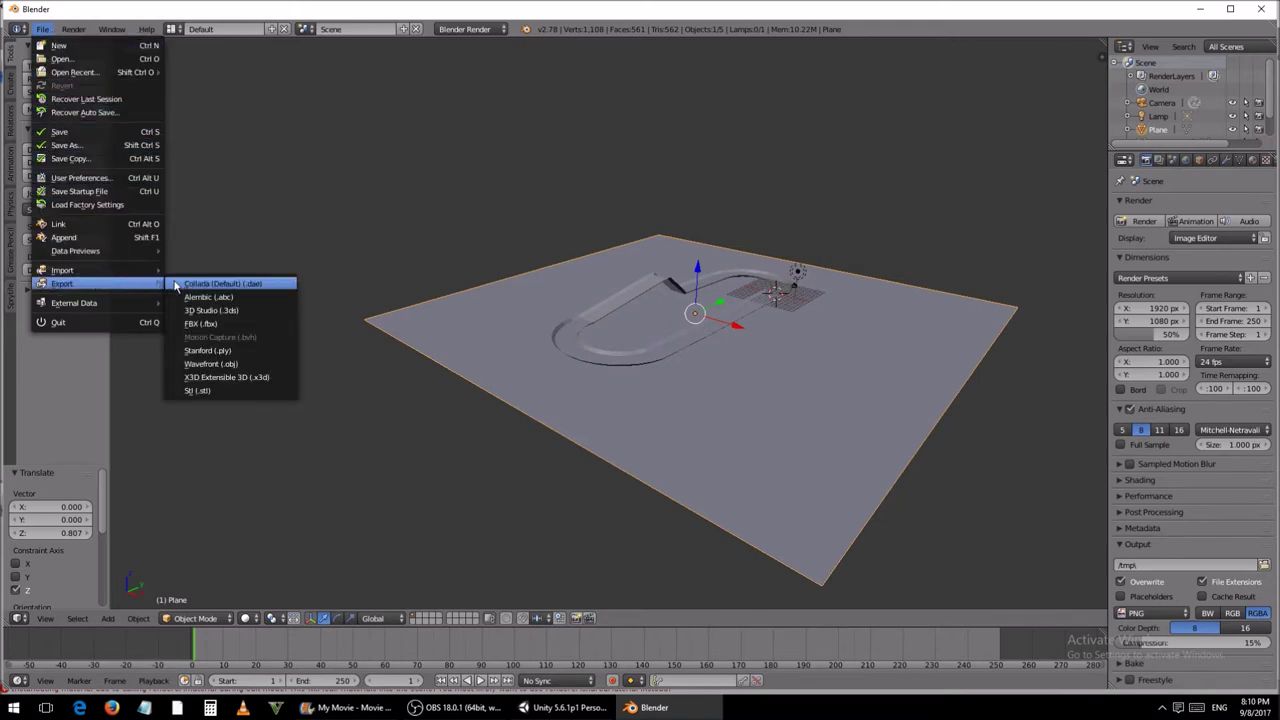
left_click(226, 326)
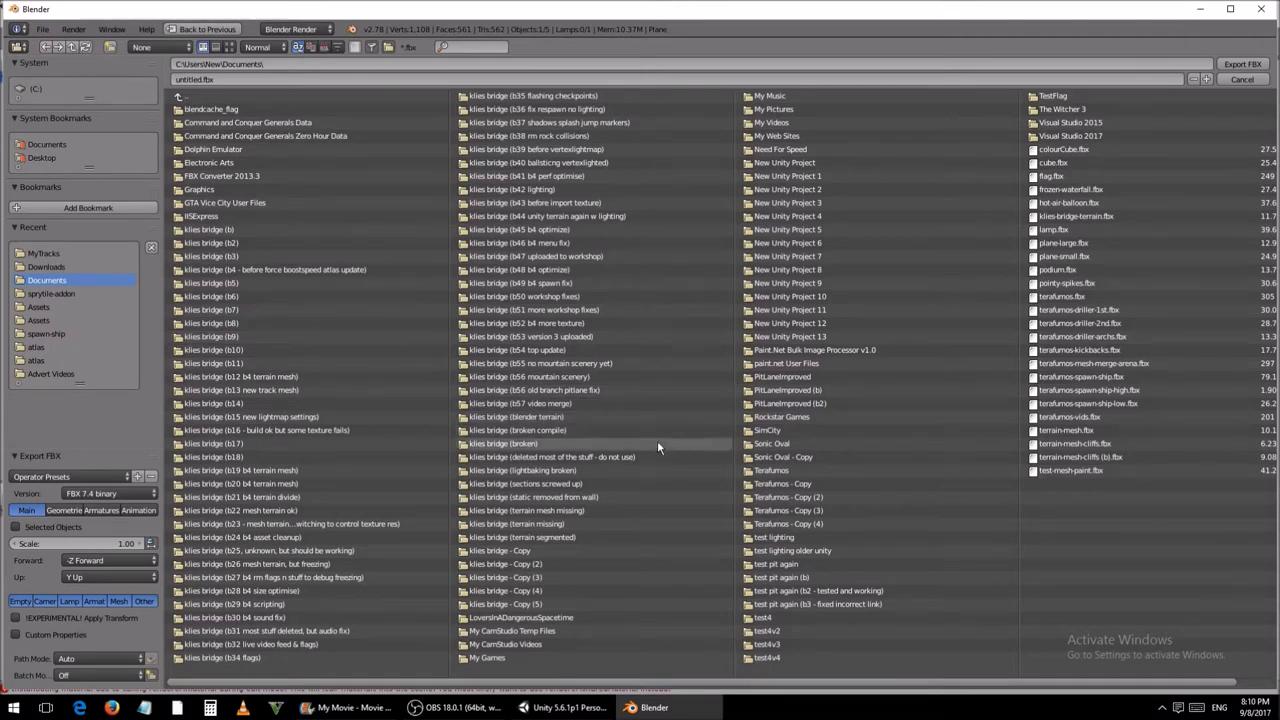
left_click(797, 444)
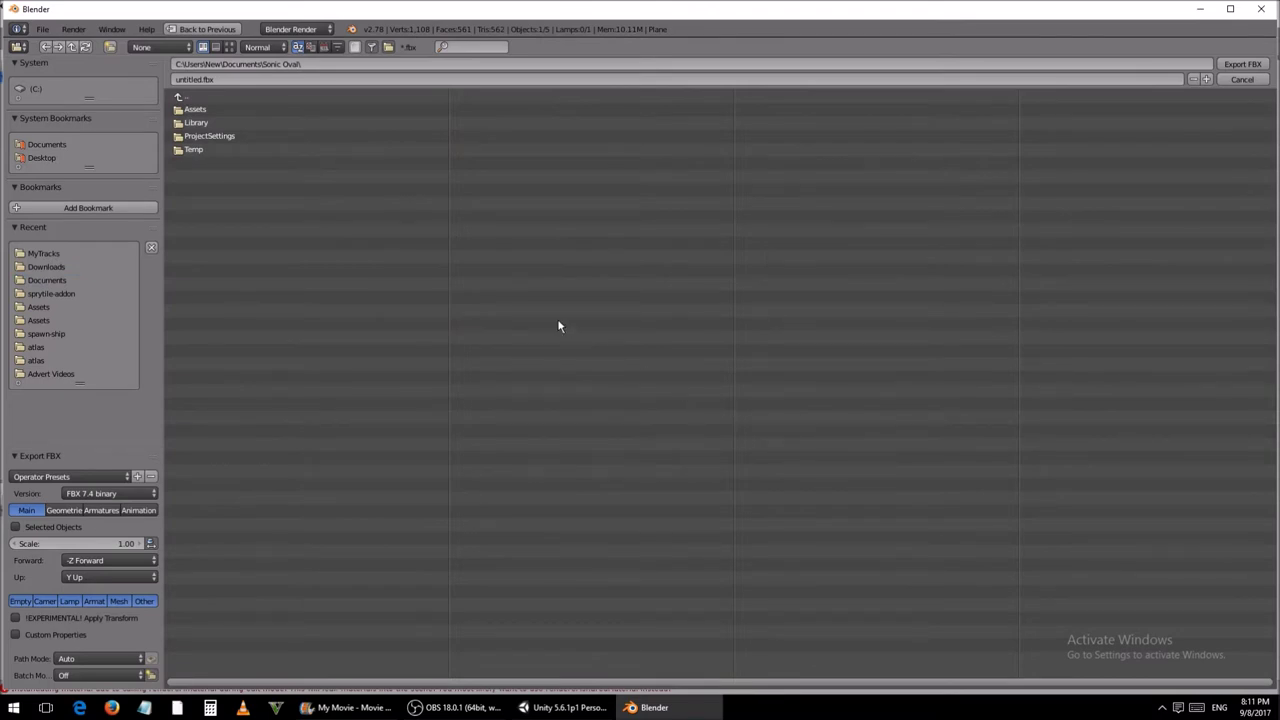
left_click(217, 110)
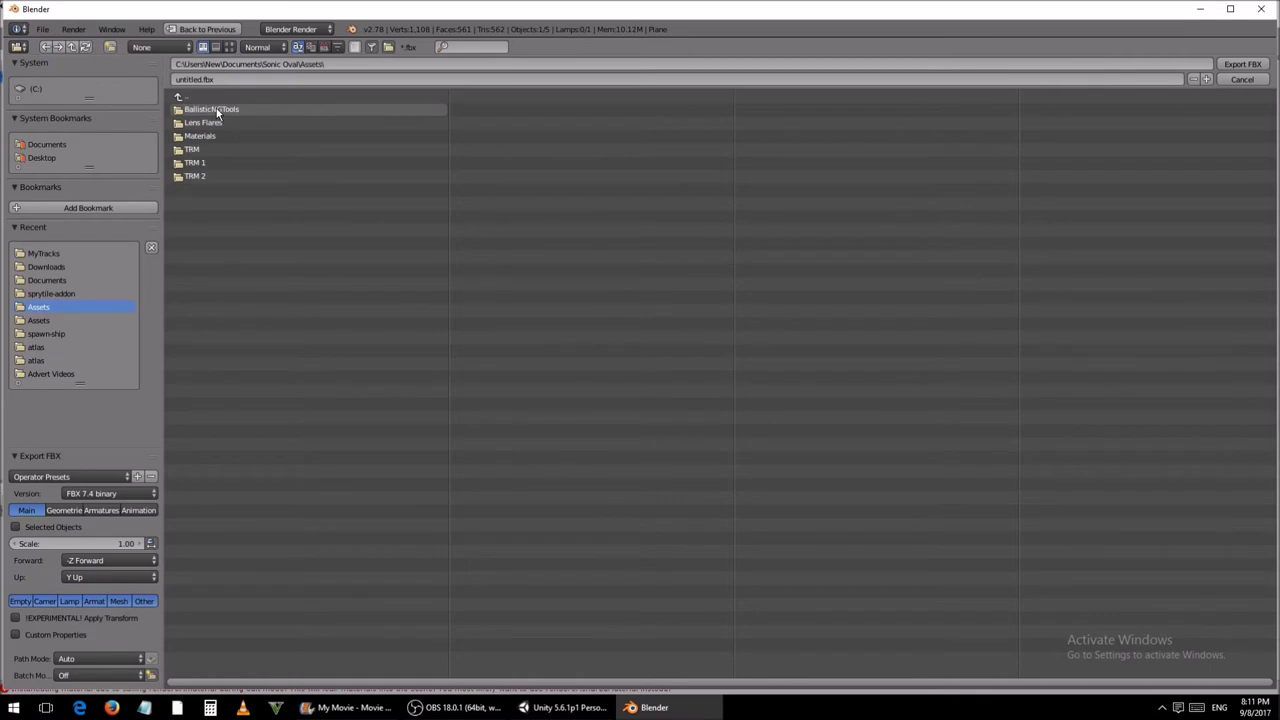
left_click(335, 63)
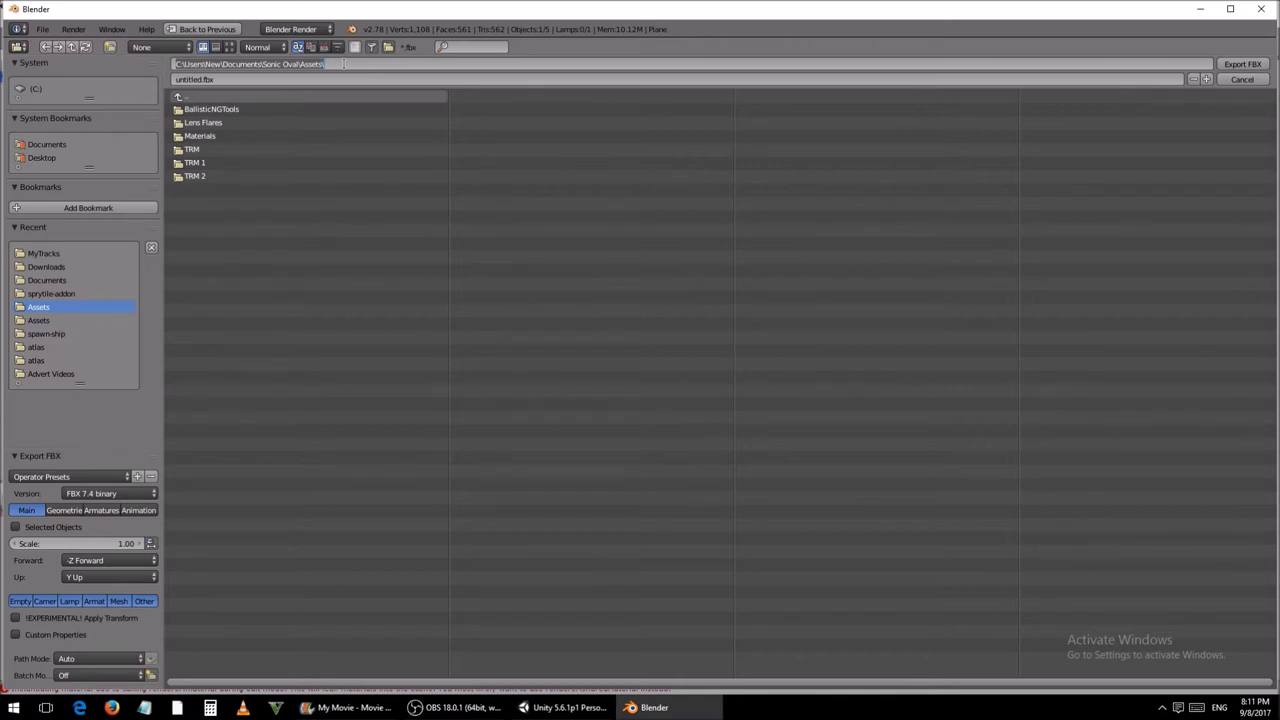
key("ctrl+a")
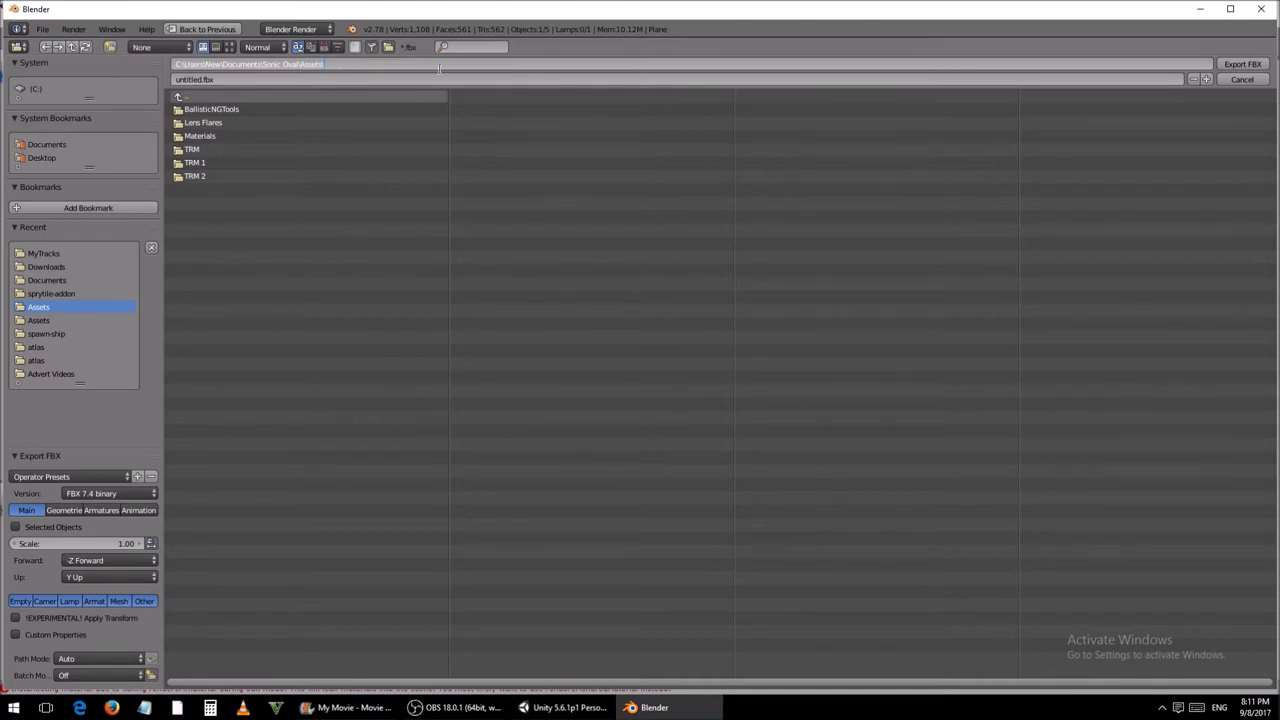
key("Return")
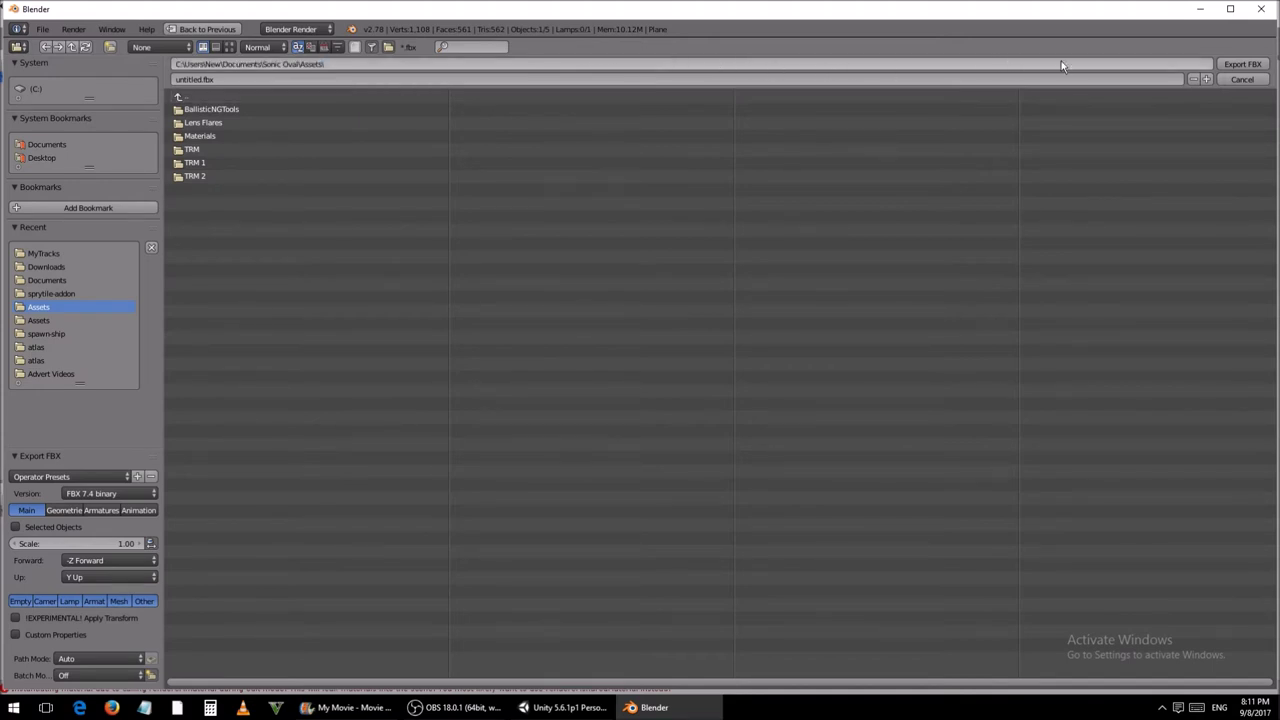
left_click(1266, 67)
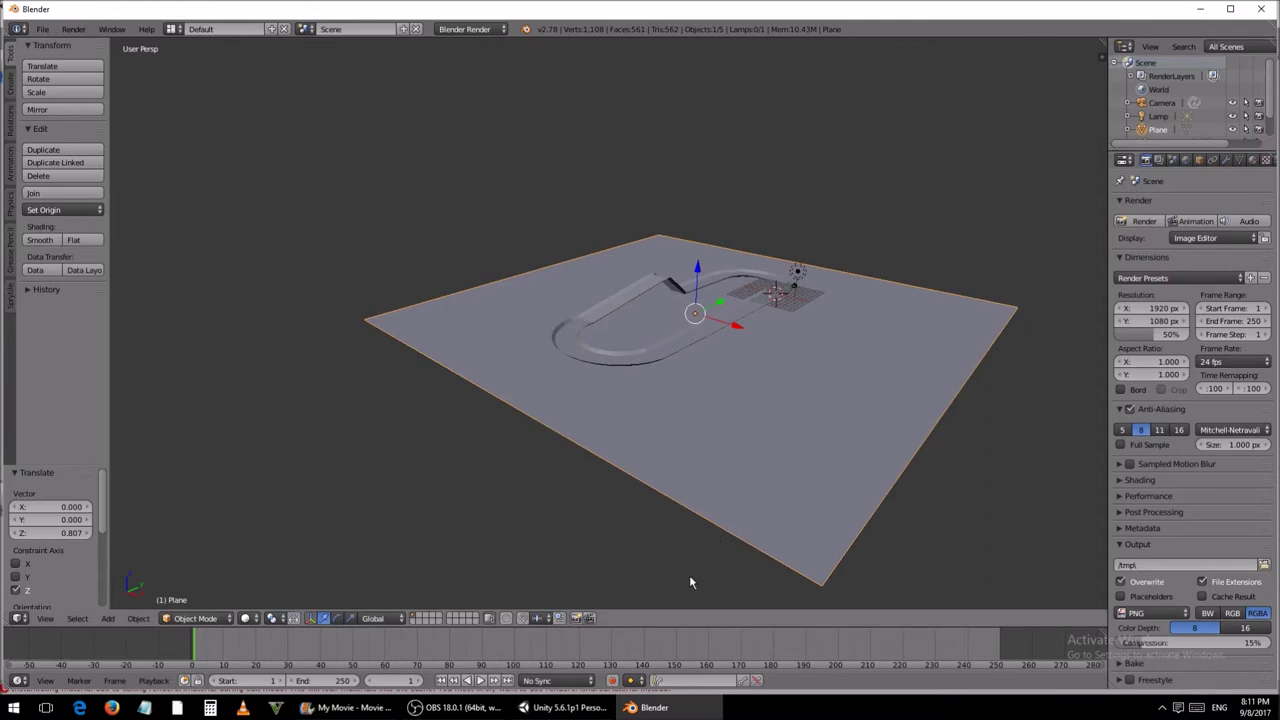
Step: Switch to Unity and place the untitled model from the project assets into the sonic oval scene
mouse_move(560, 710)
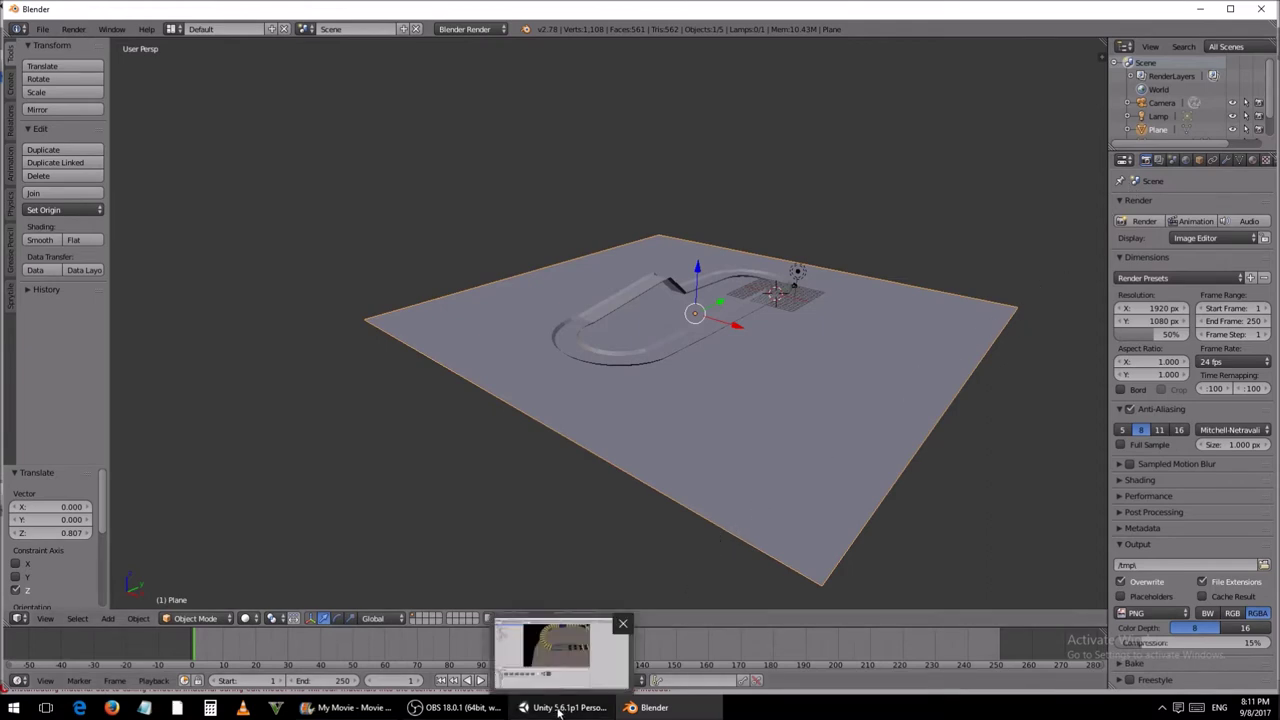
left_click(560, 710)
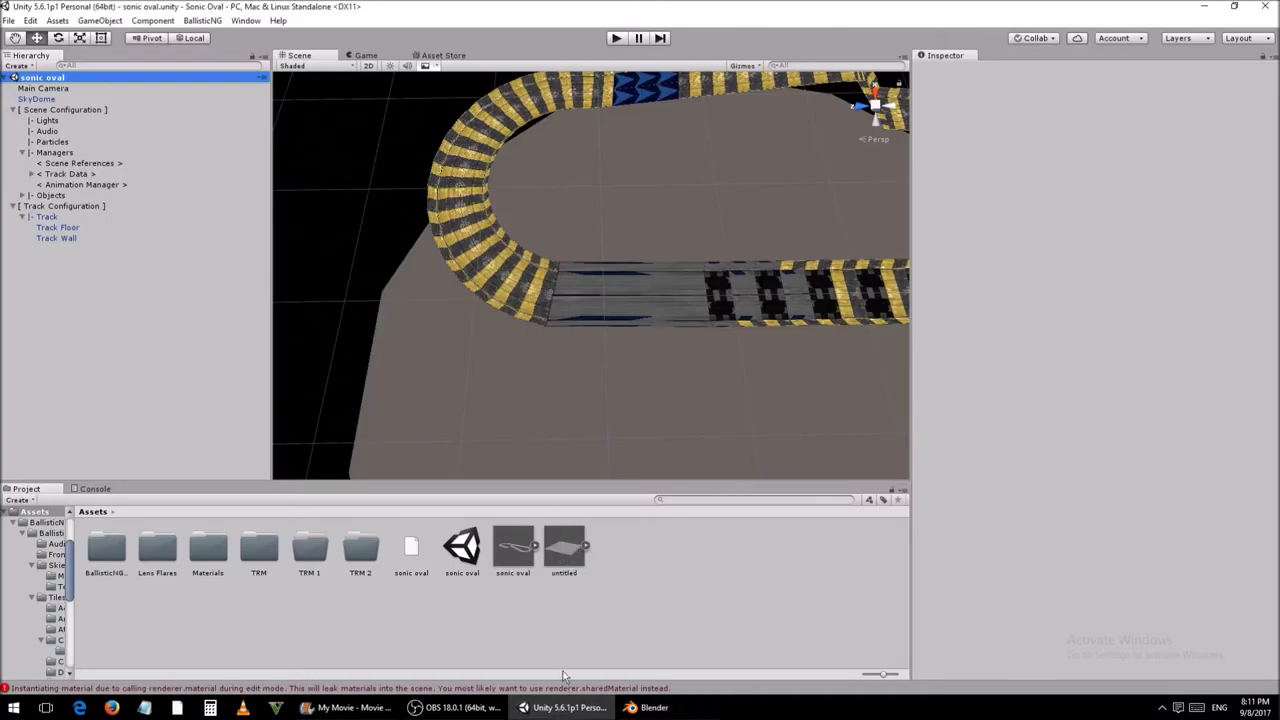
left_click(563, 556)
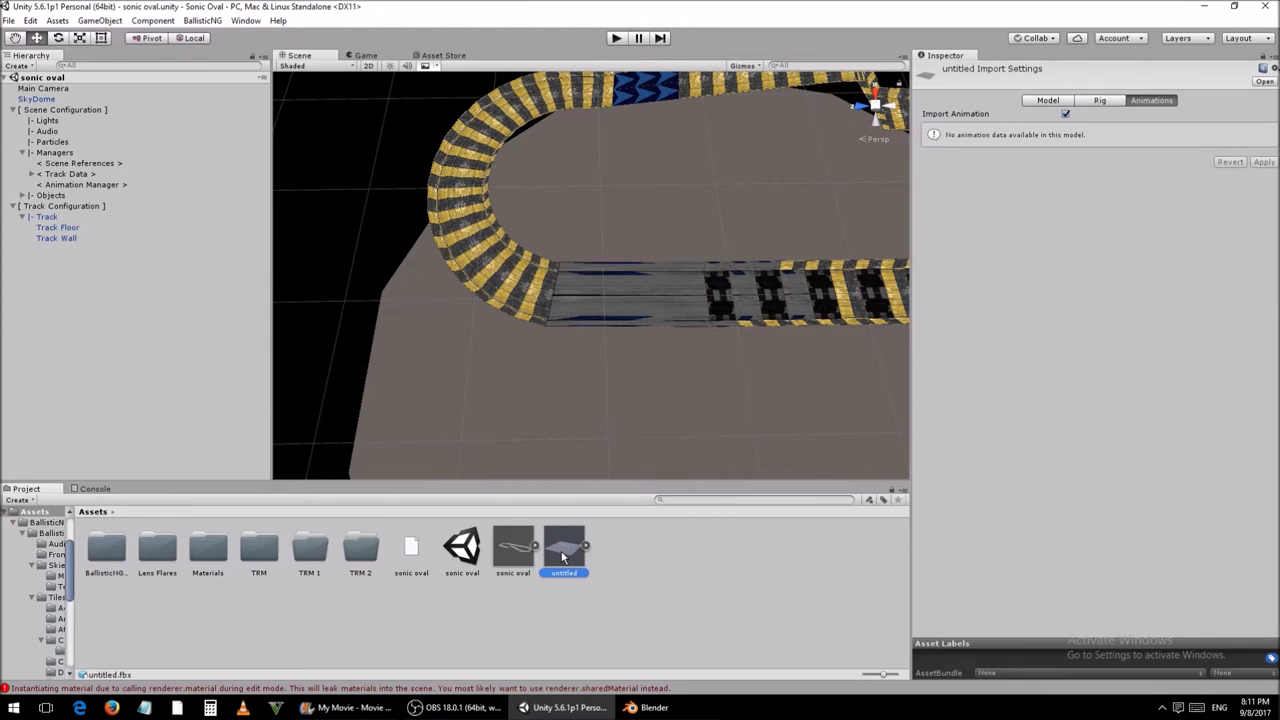
left_click_drag(563, 557, 712, 248)
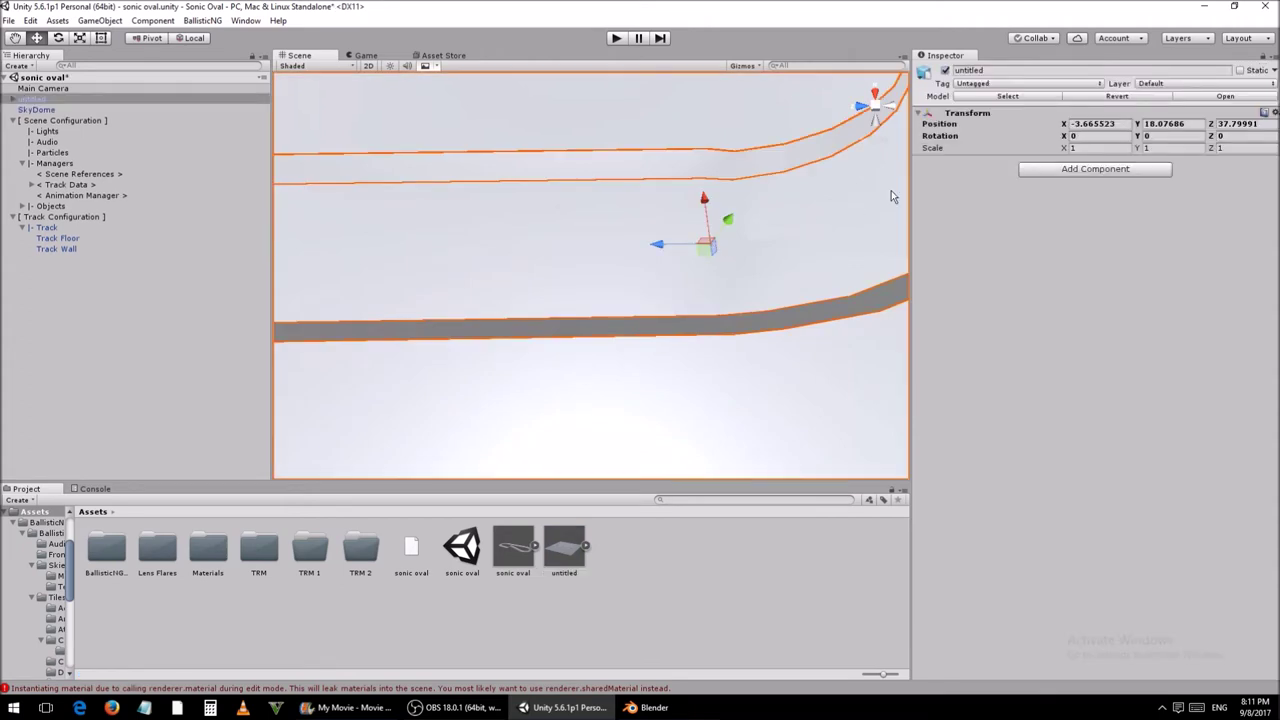
Step: Set the untitled model's position to 0 on X, Y and Z to align it with the track
left_click(1119, 123)
type("0")
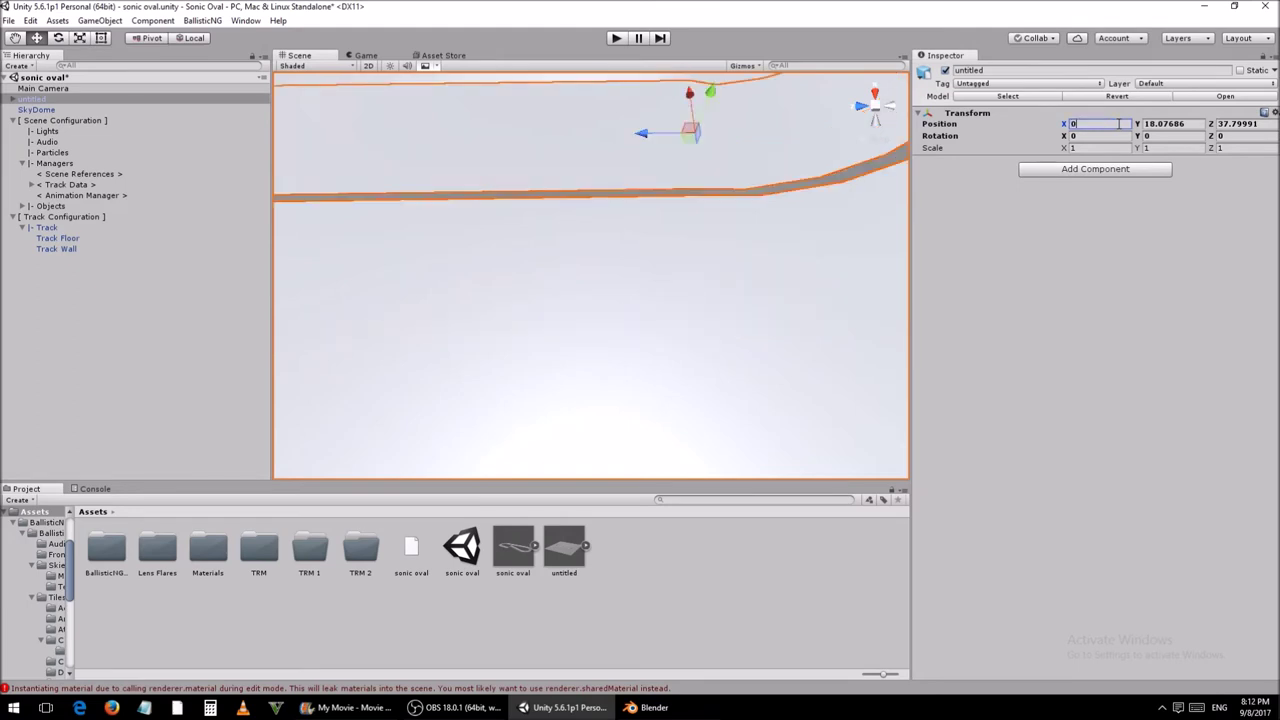
left_click(1190, 123)
type("0")
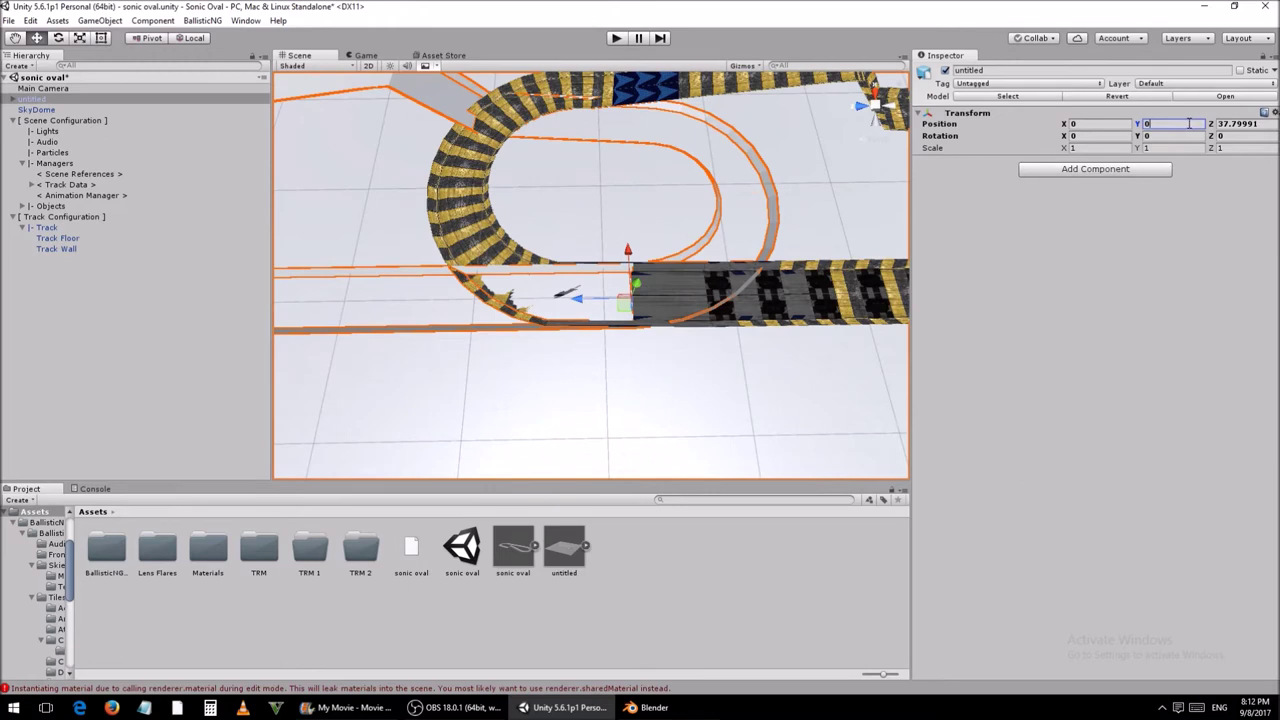
left_click(1256, 123)
type("0")
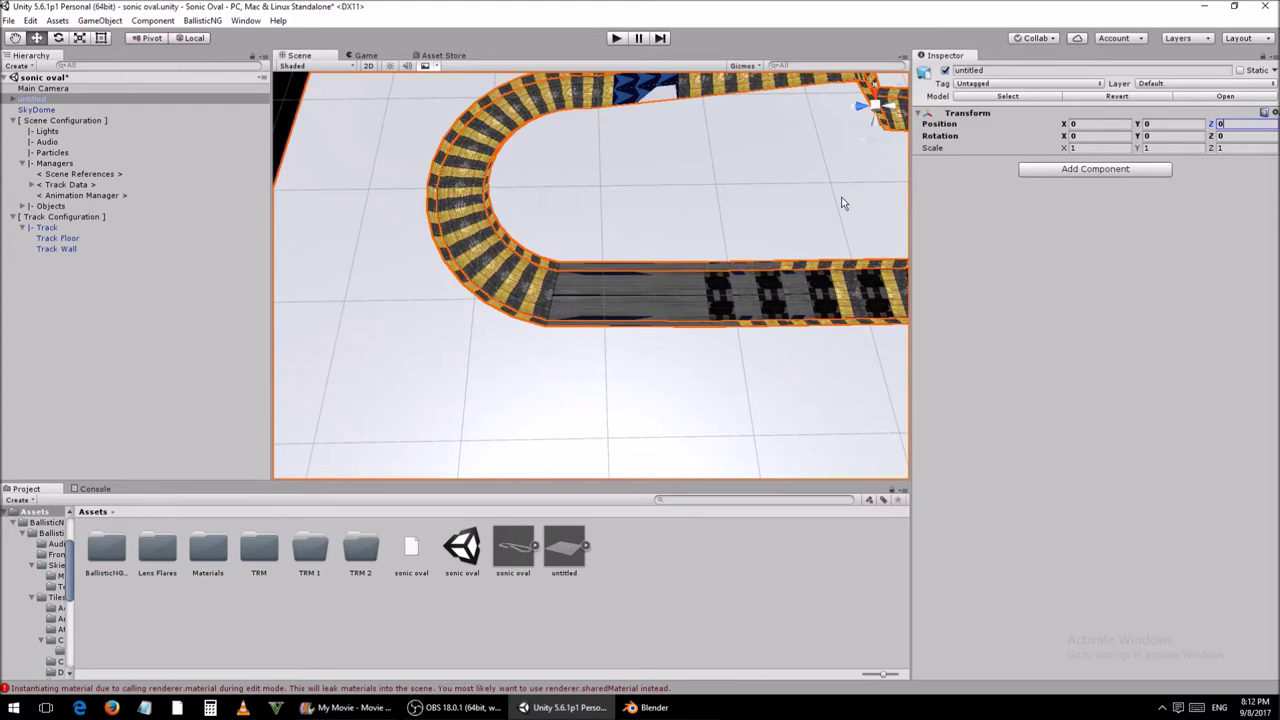
left_click_drag(636, 224, 797, 157, "alt")
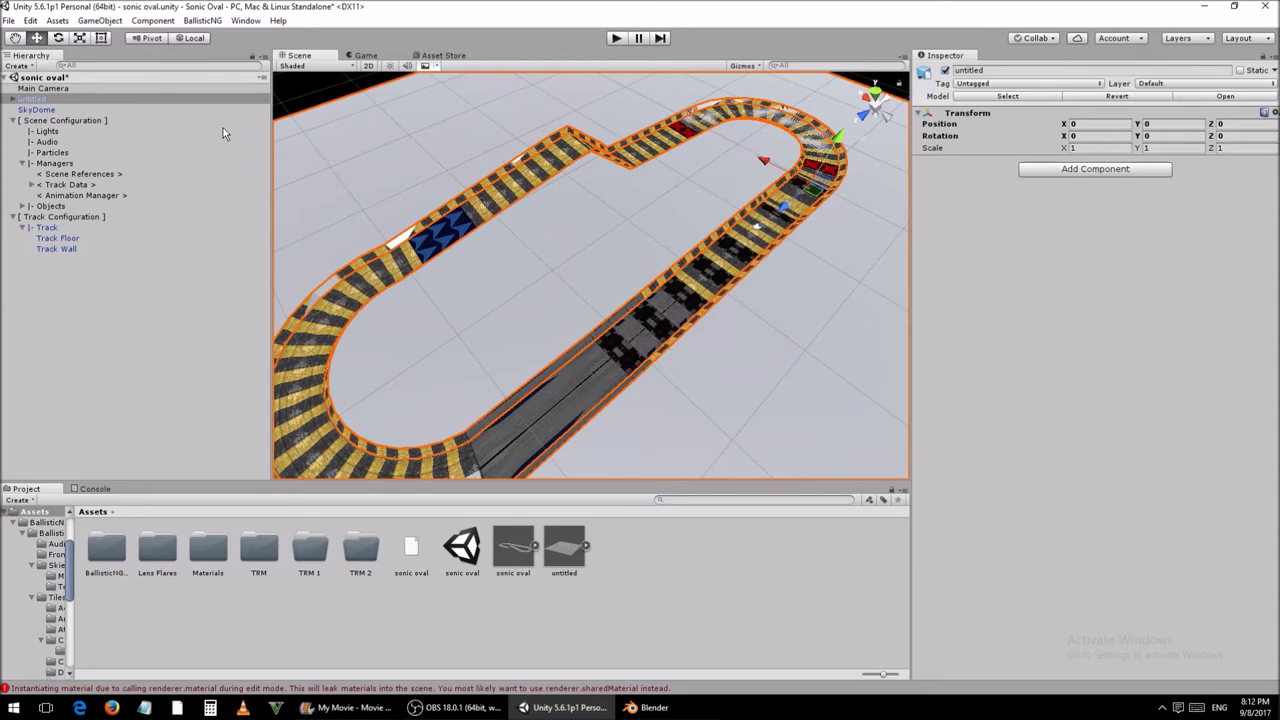
Step: Delete the Camera and Lamp objects from the untitled model, allowing its prefab instance to be broken
left_click(14, 101)
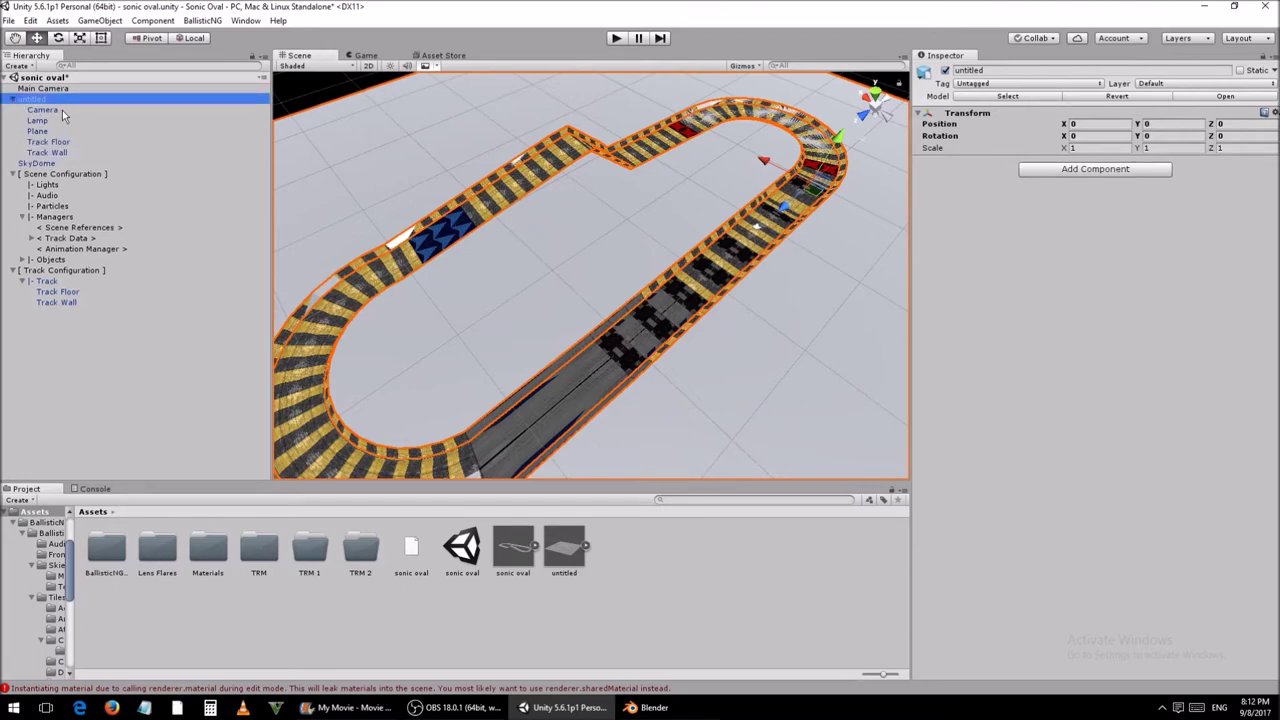
right_click(62, 110)
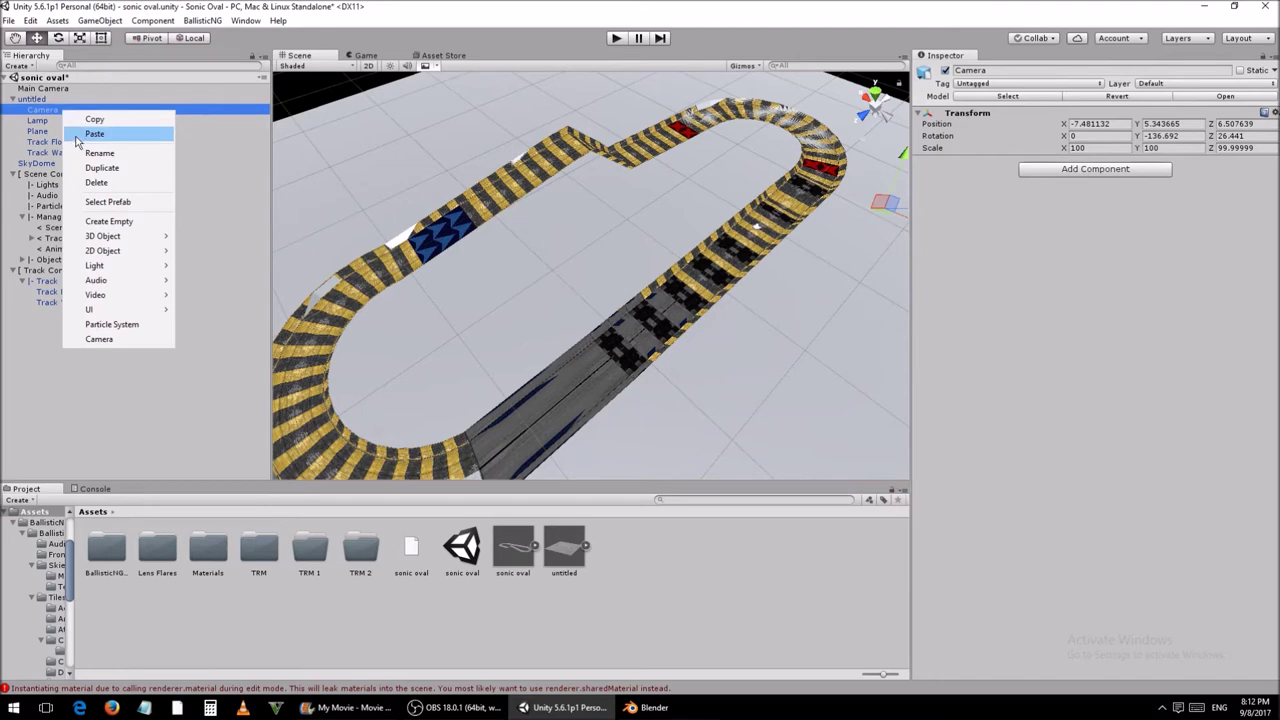
left_click(117, 184)
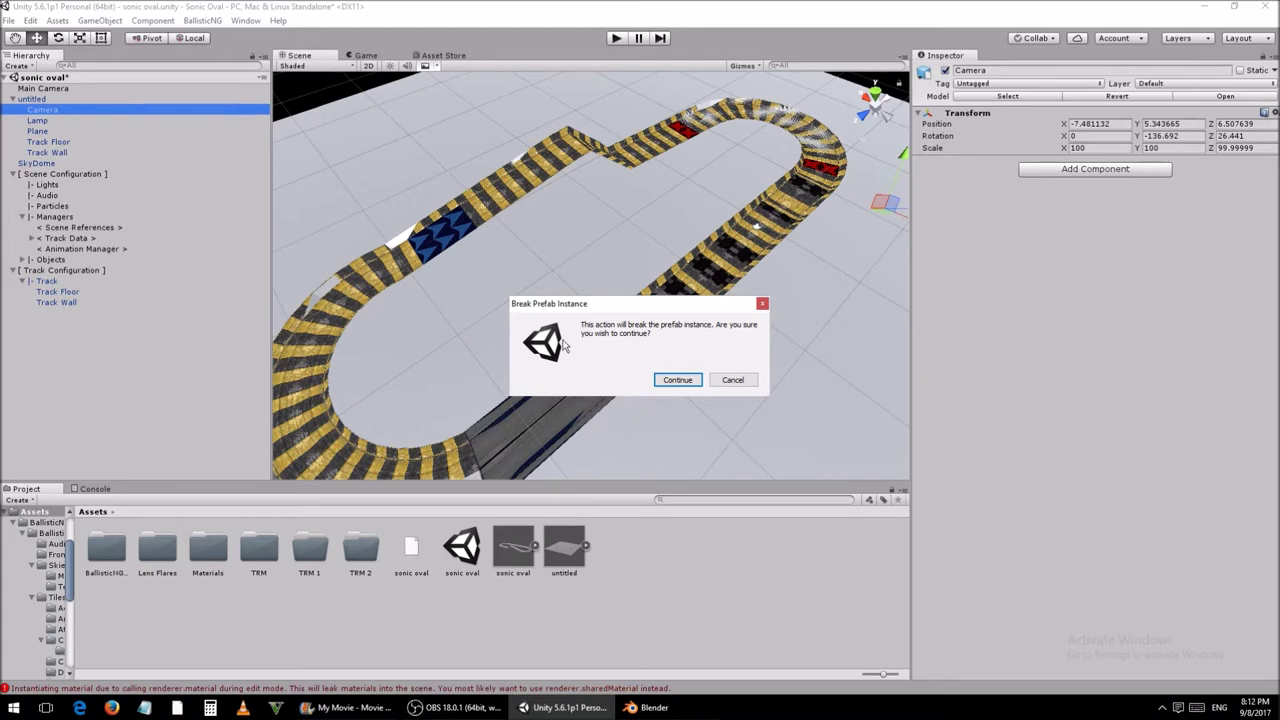
left_click(699, 381)
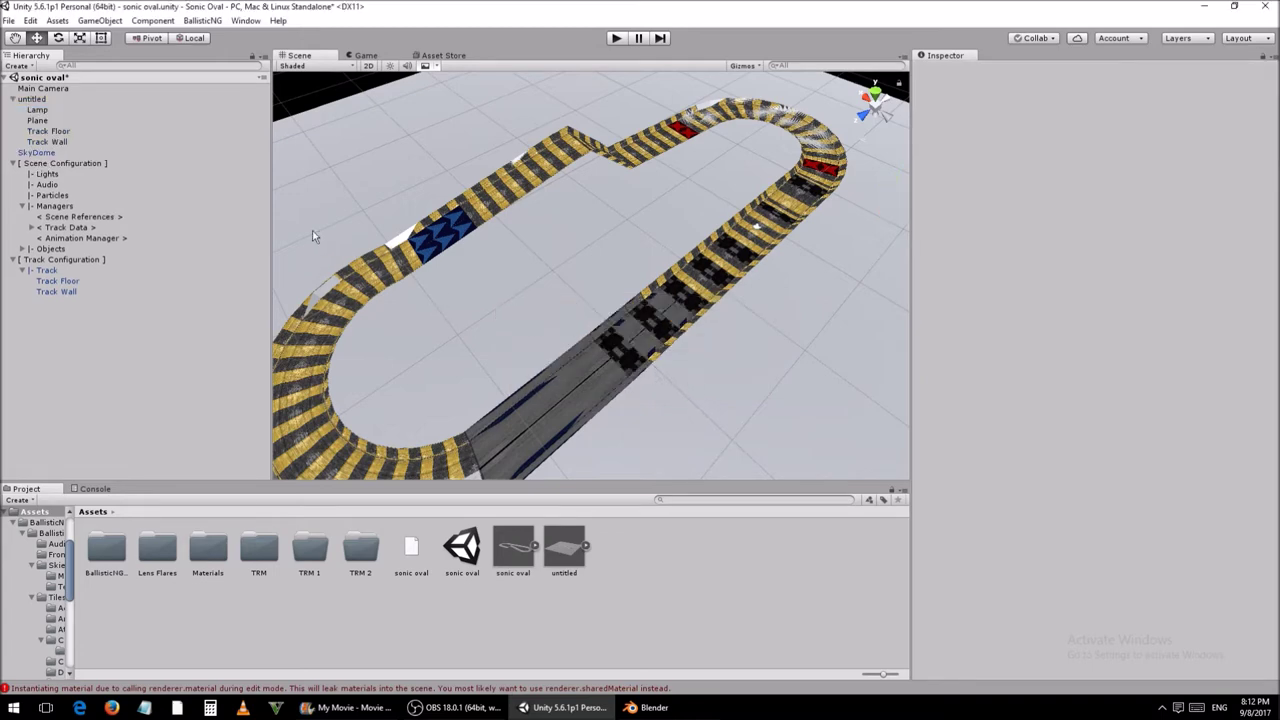
left_click(50, 110)
right_click(49, 110)
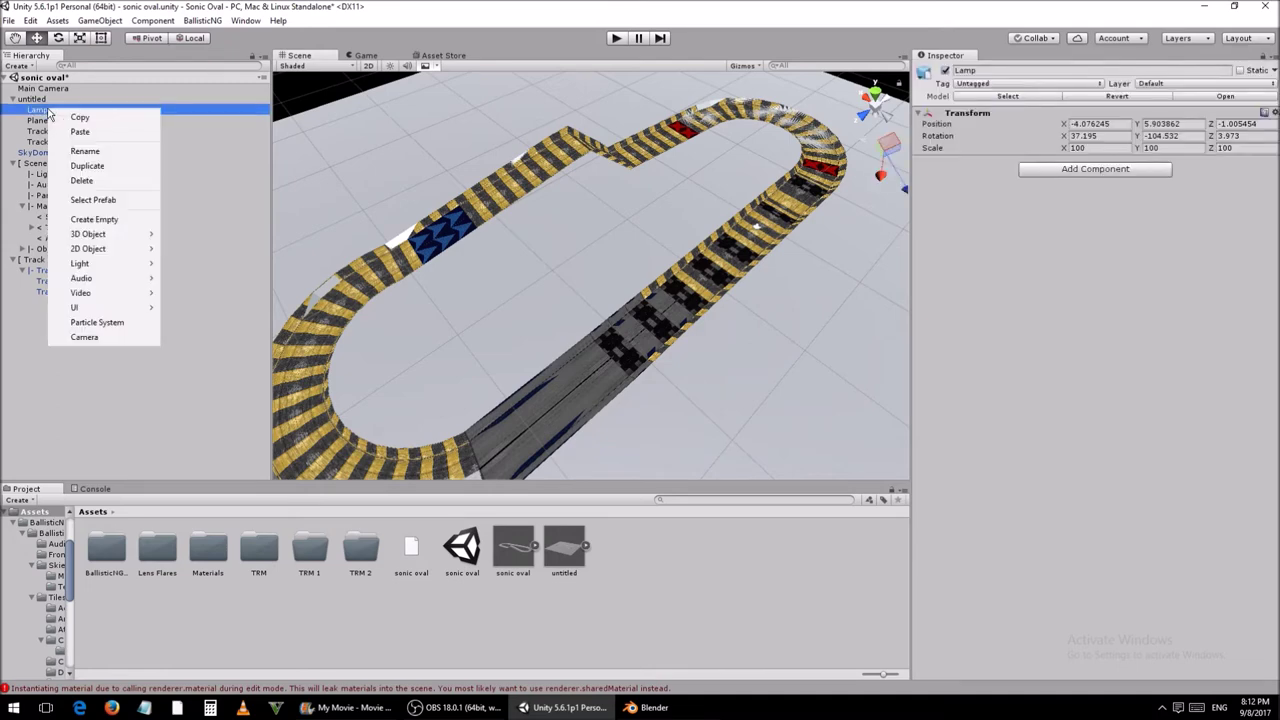
left_click(110, 181)
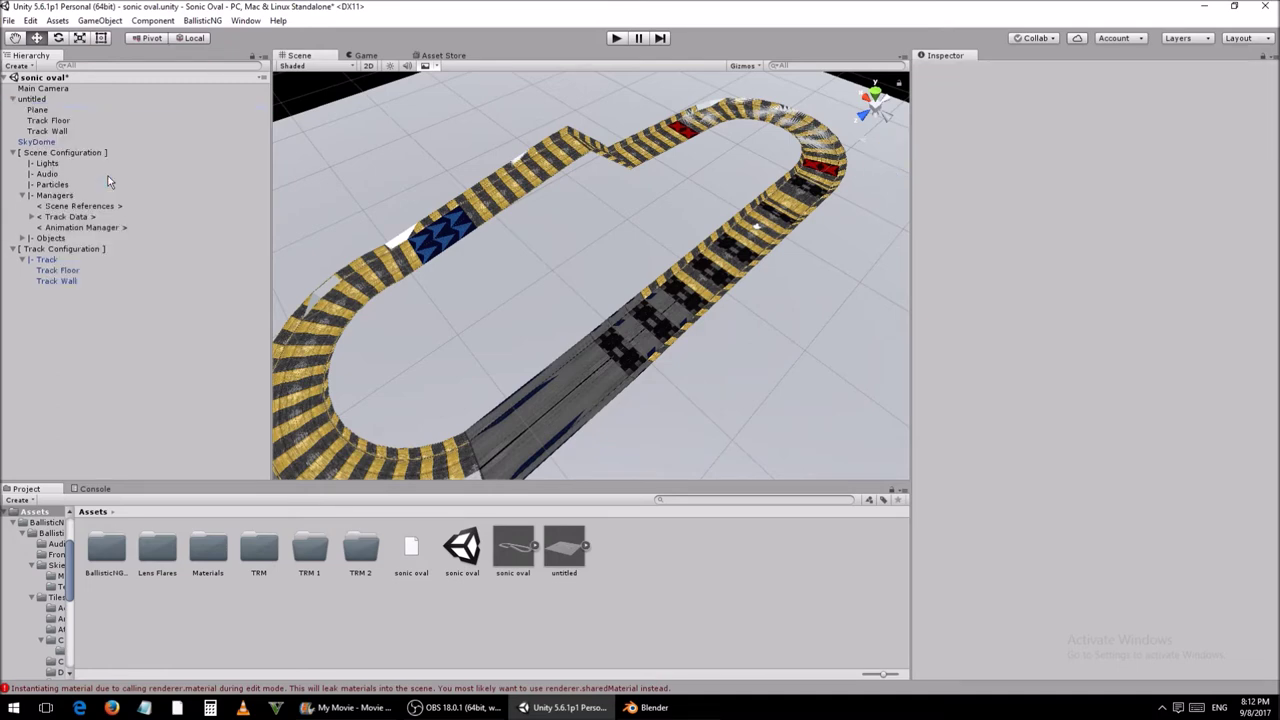
Step: Delete the duplicate Track Floor and Track Wall from the untitled model, leaving only the Plane
right_click(77, 124)
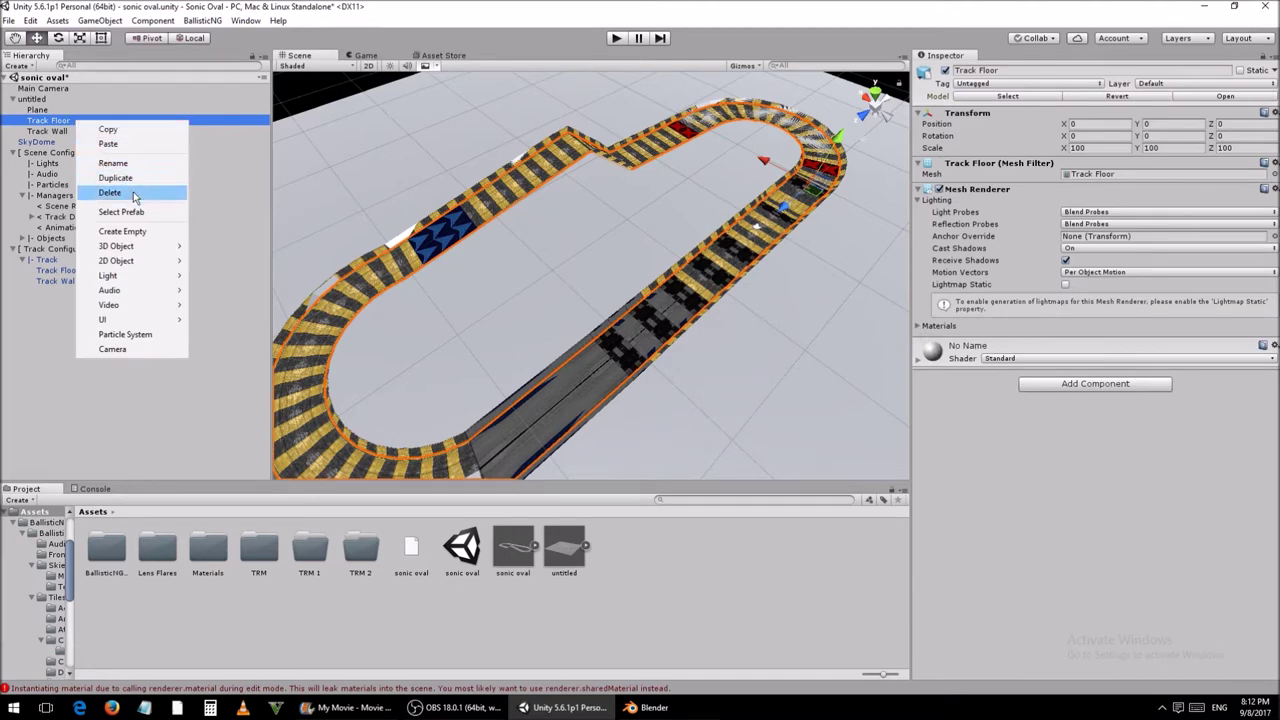
left_click(110, 193)
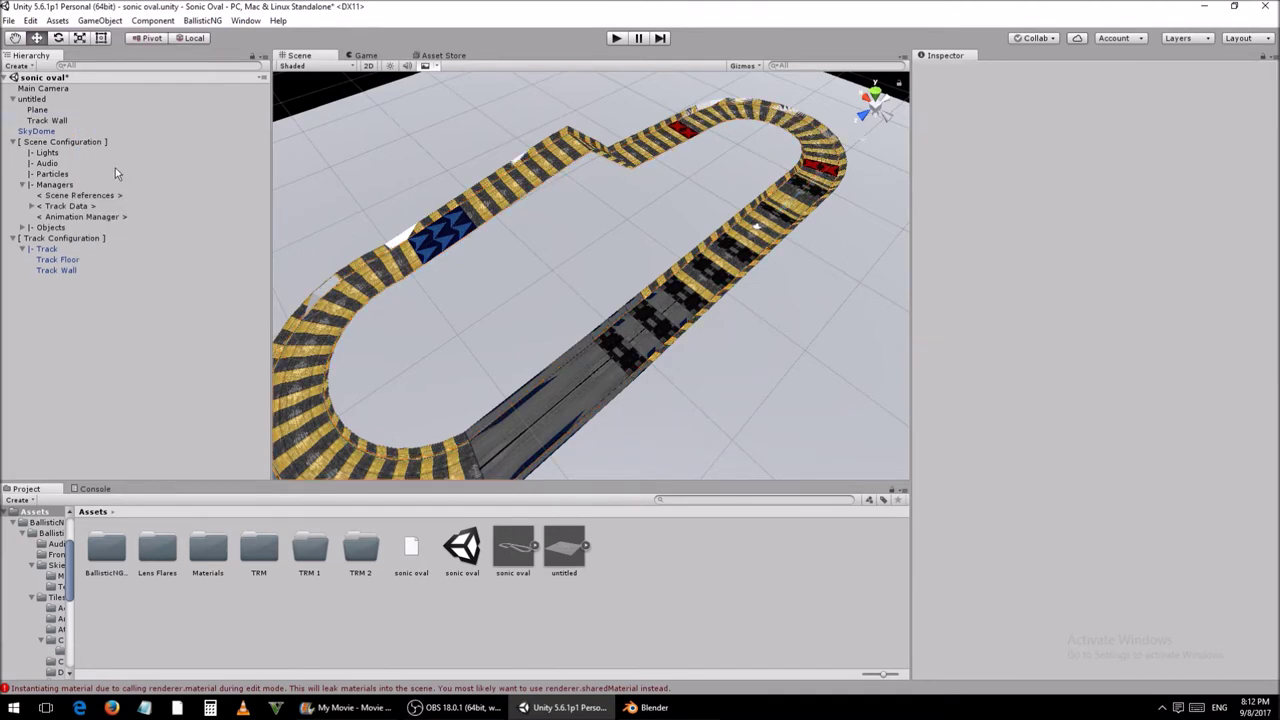
right_click(69, 119)
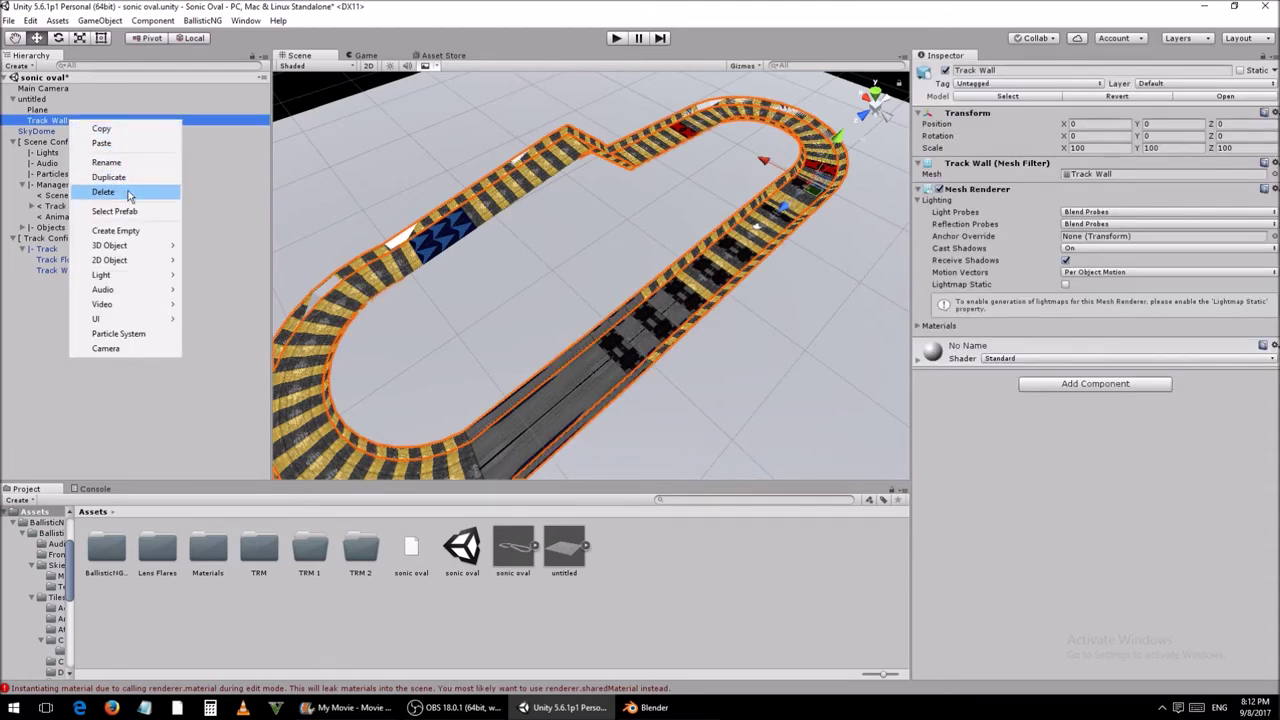
left_click(126, 191)
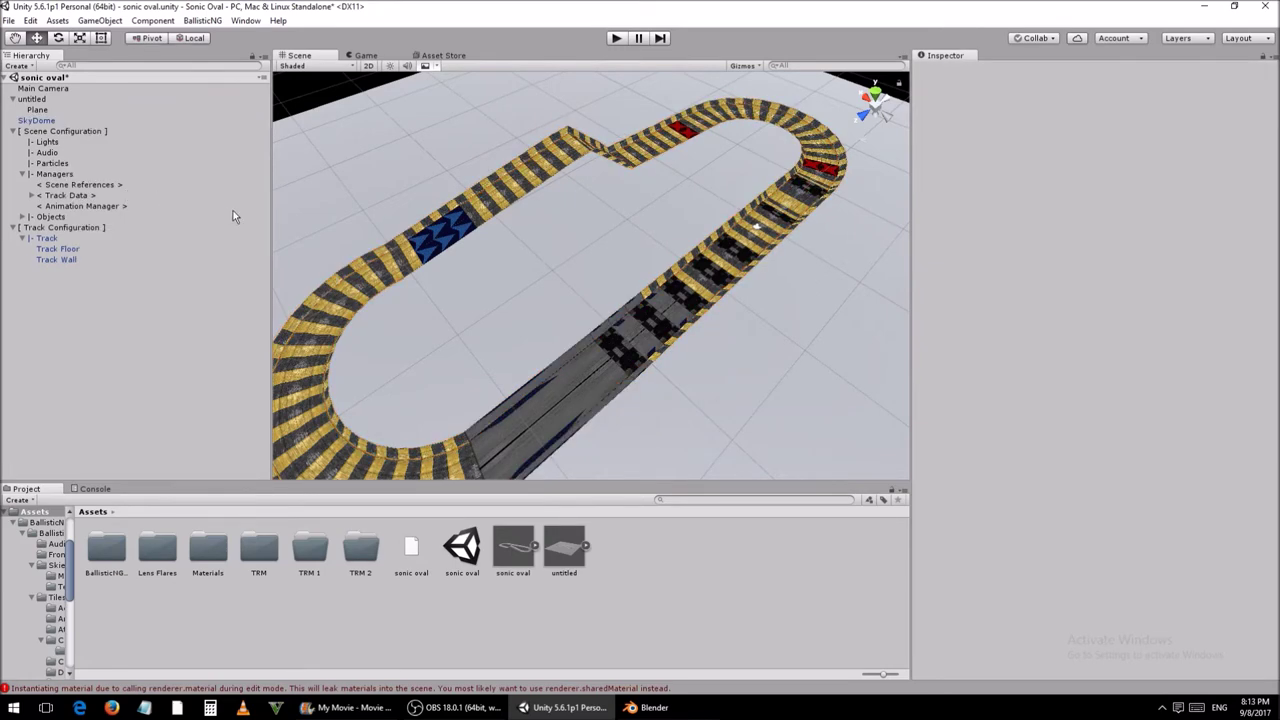
key("alt")
left_click_drag(555, 269, 480, 240, "alt")
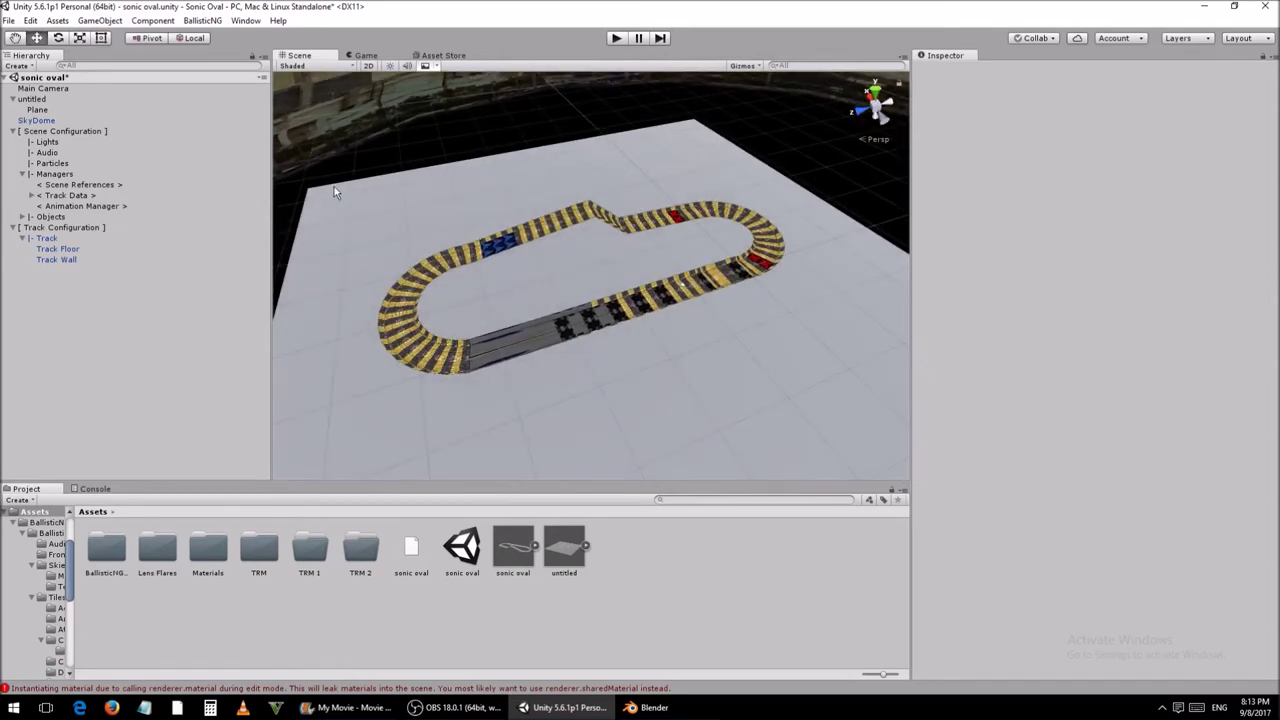
Step: Save the sonic oval scene
left_click(71, 79)
right_click(71, 81)
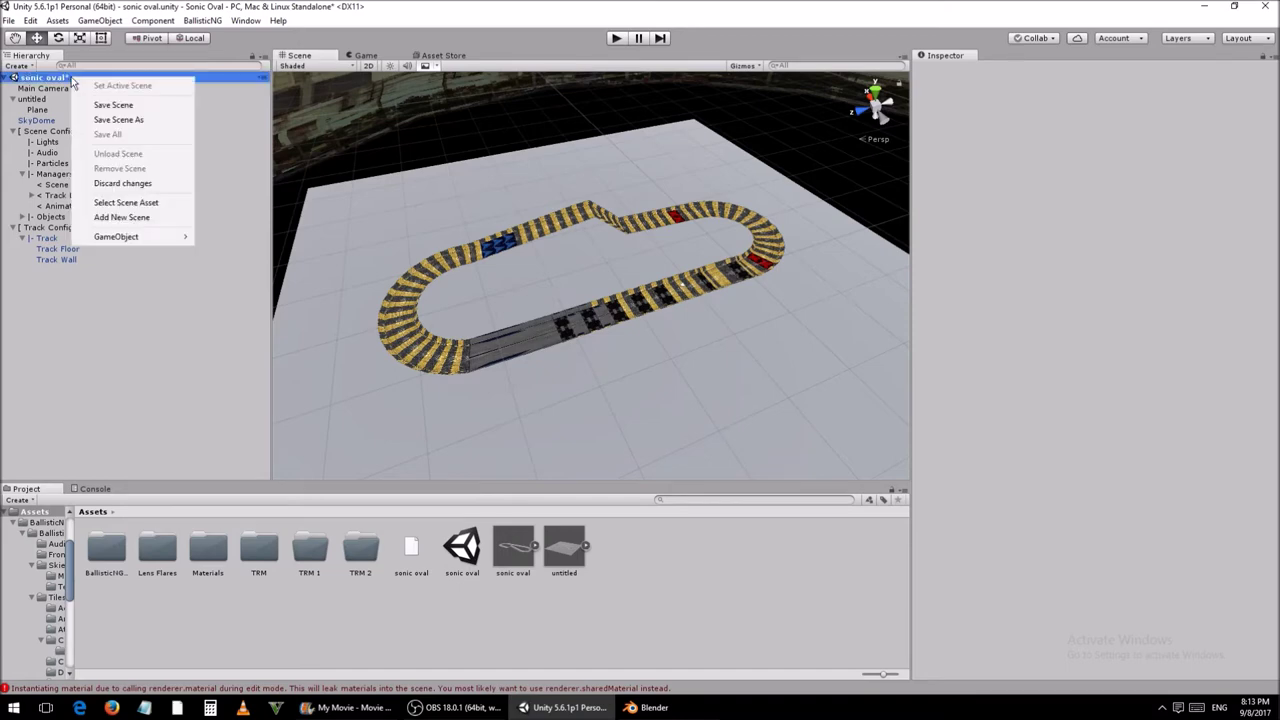
left_click(141, 106)
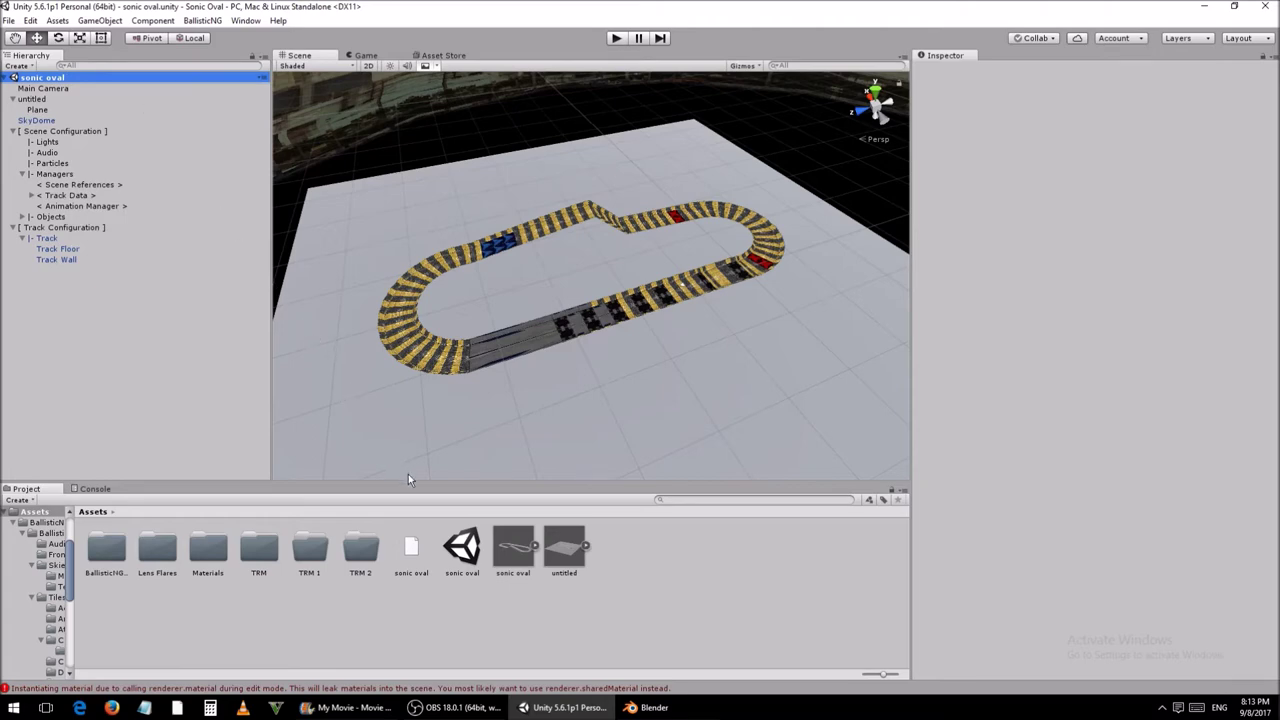
Step: Build the BallisticNG track from the sonic oval scene into the MyTracks folder, without opening the output directory
right_click(456, 545)
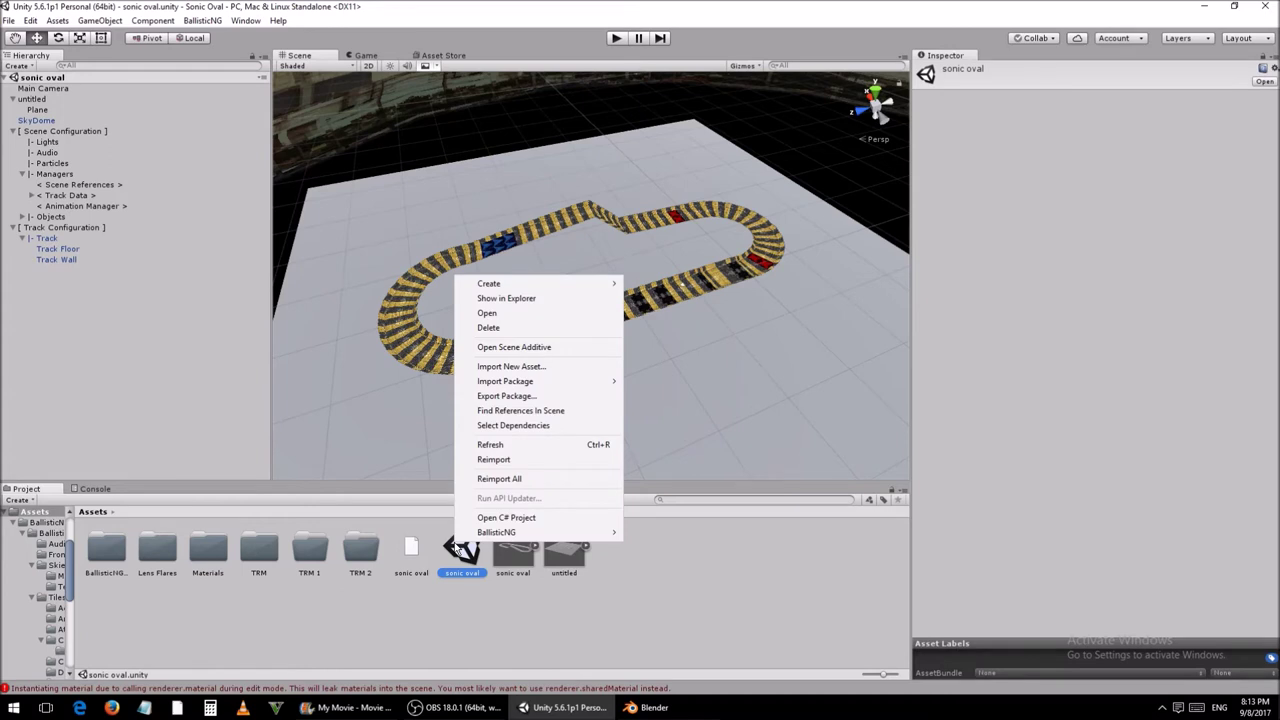
mouse_move(535, 533)
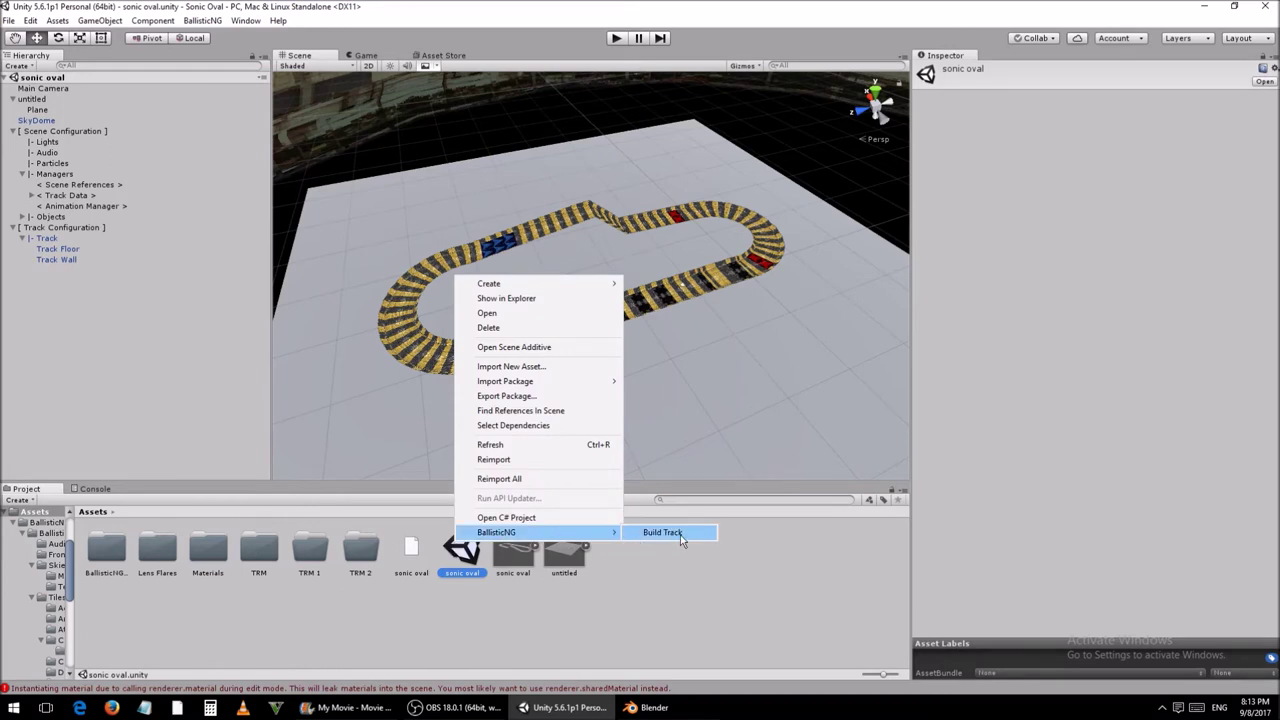
left_click(664, 532)
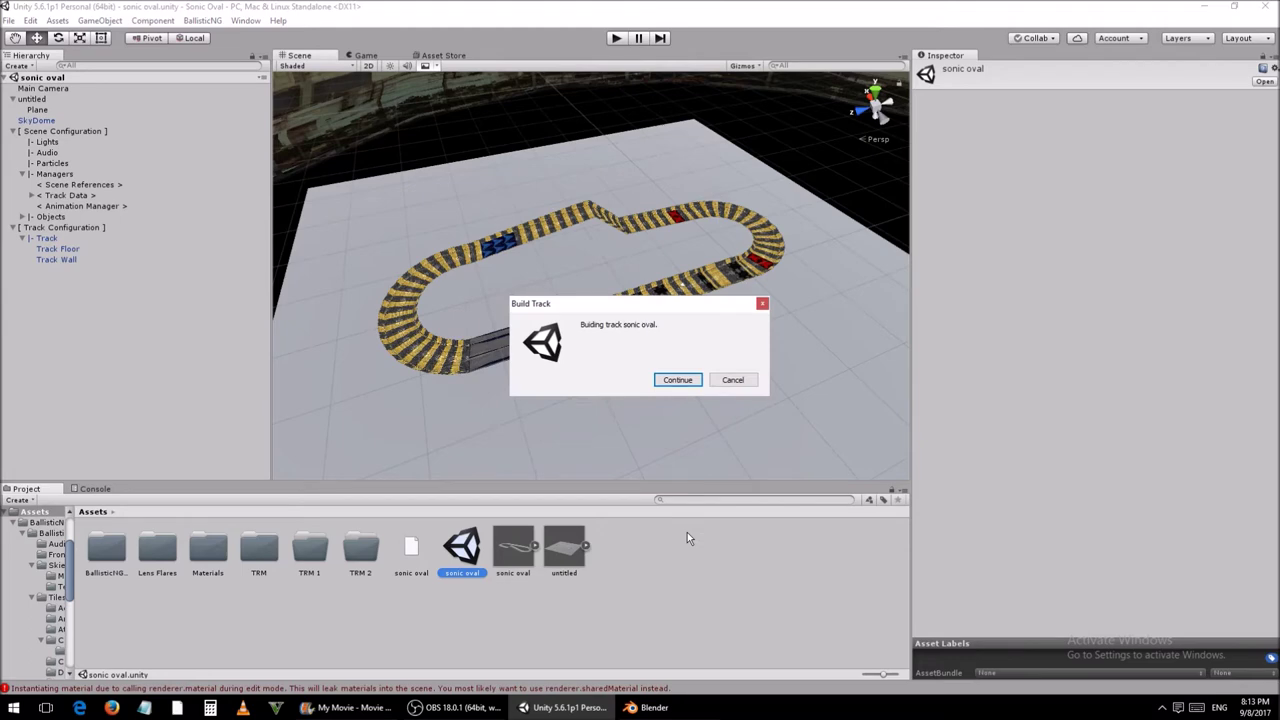
left_click(695, 383)
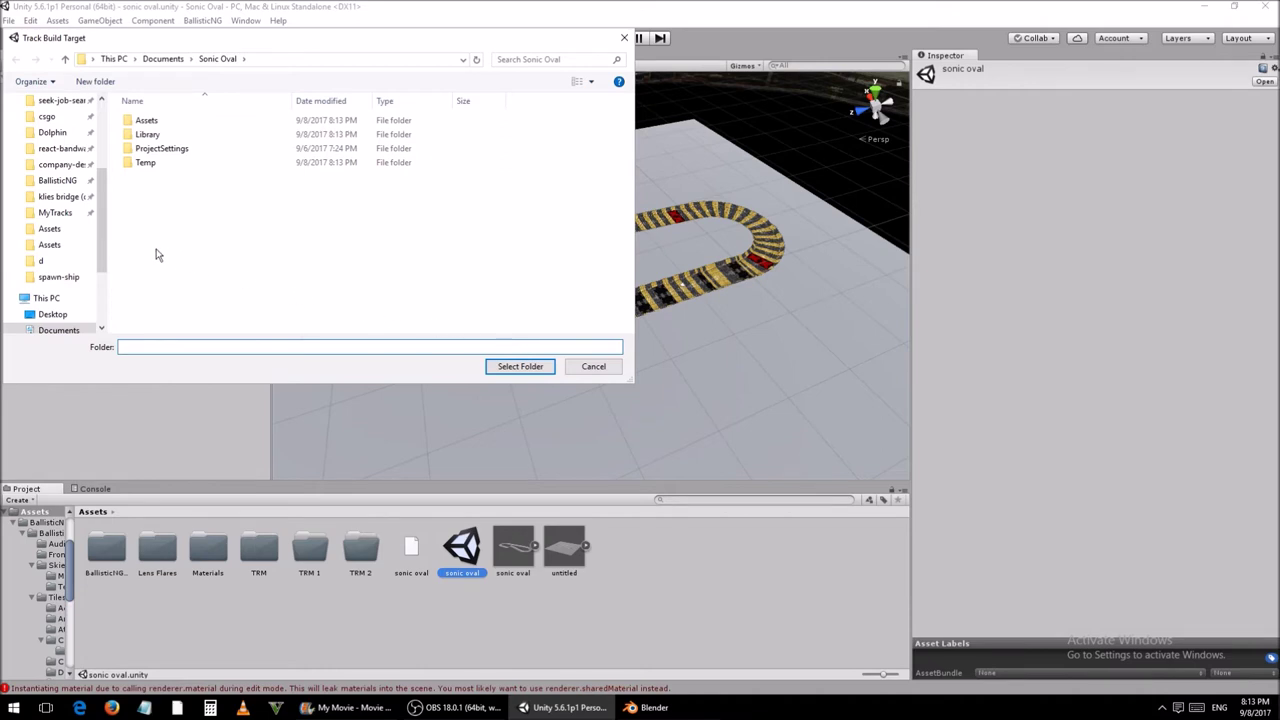
left_click(65, 217)
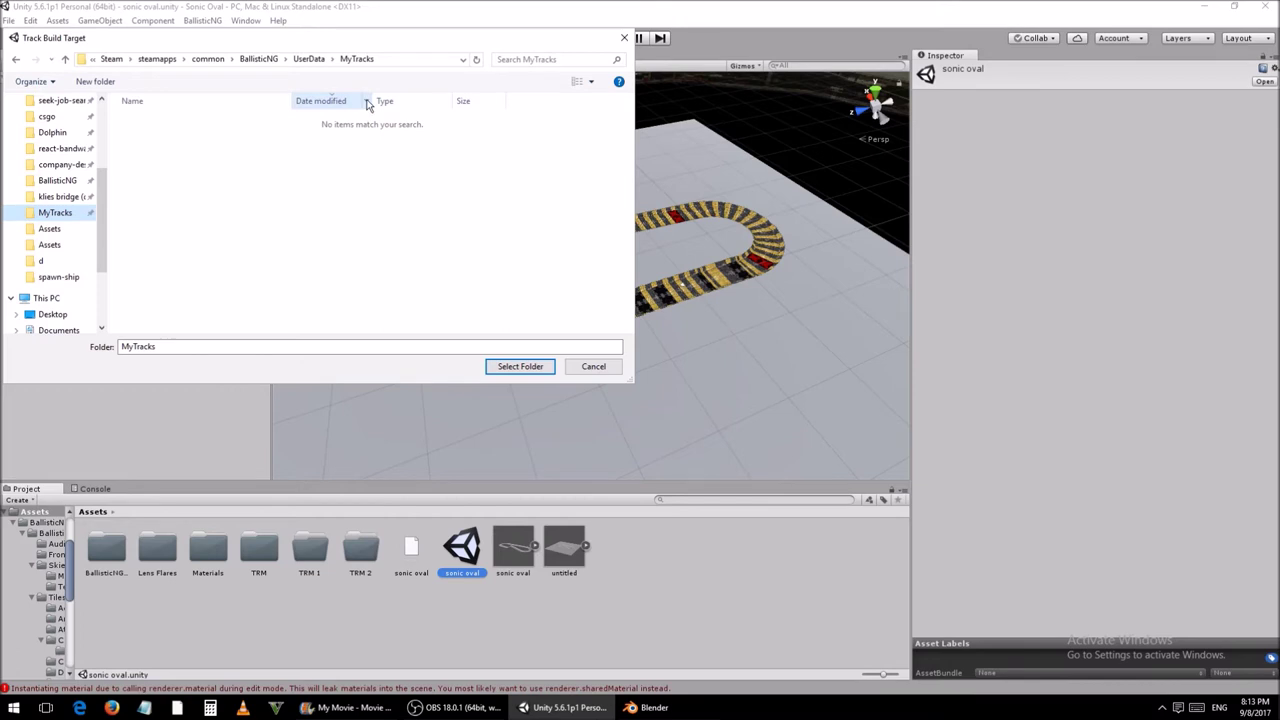
left_click(428, 62)
left_click(428, 62)
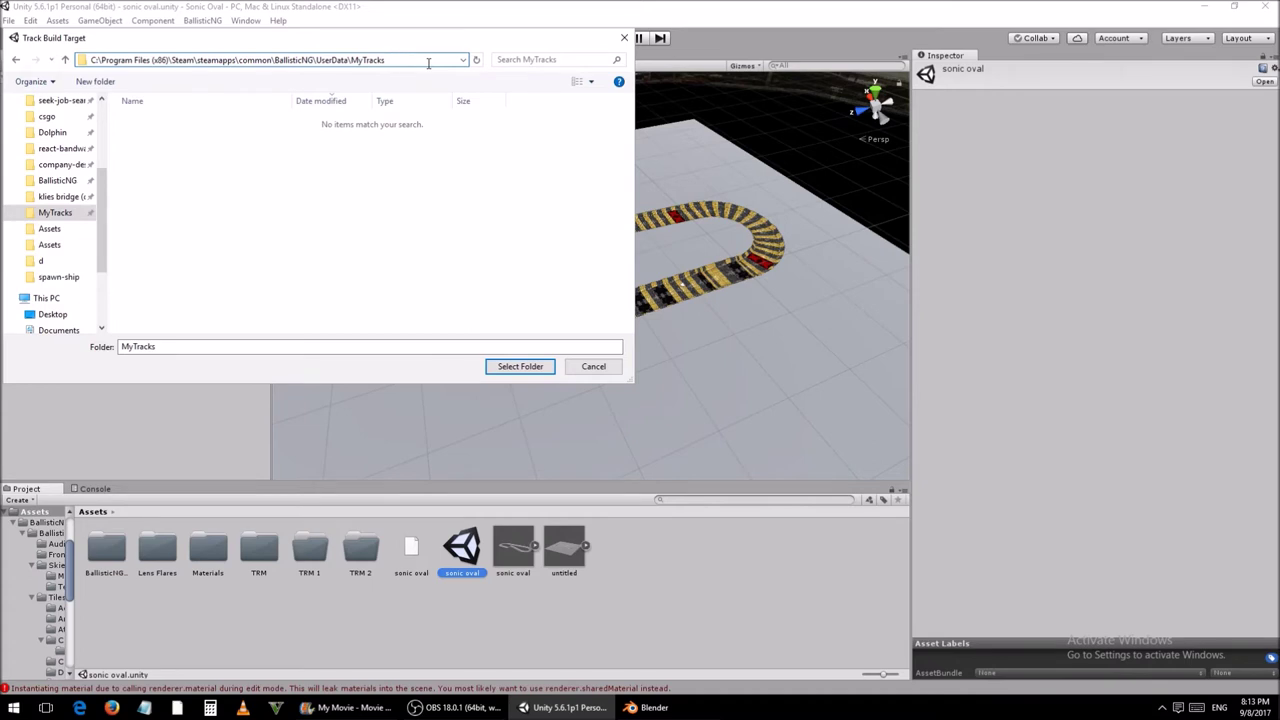
left_click(420, 195)
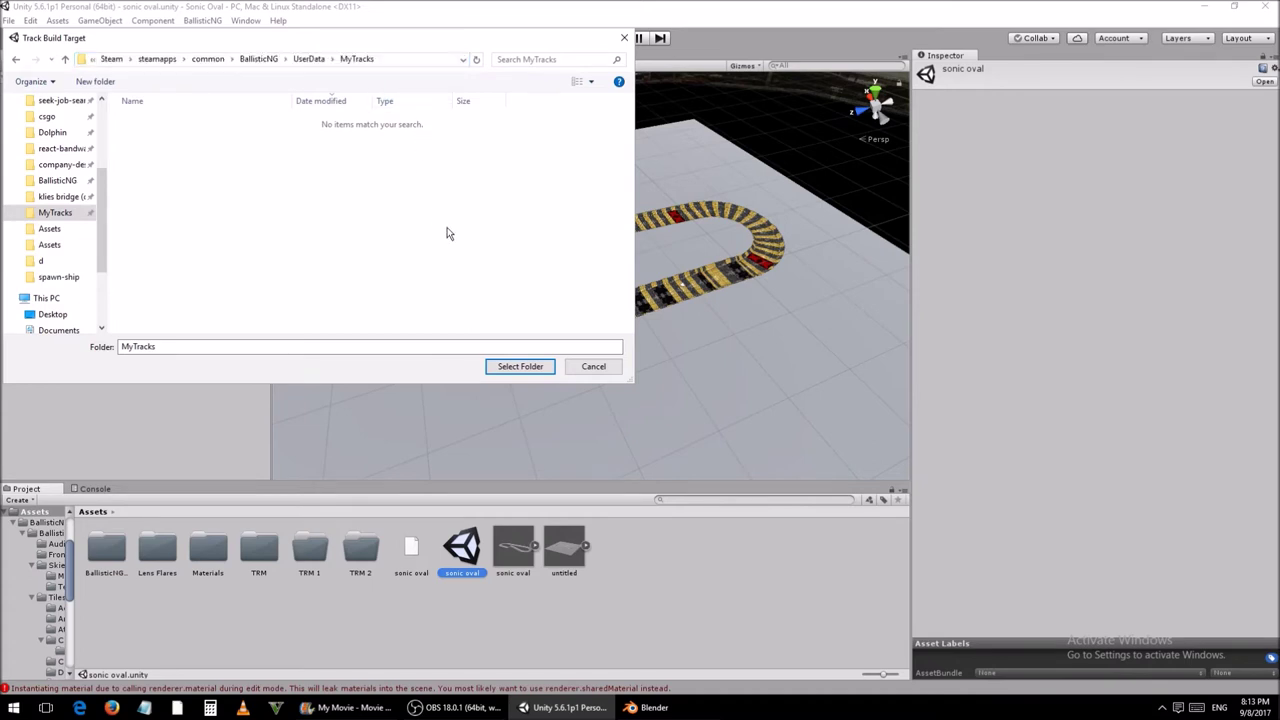
left_click(549, 367)
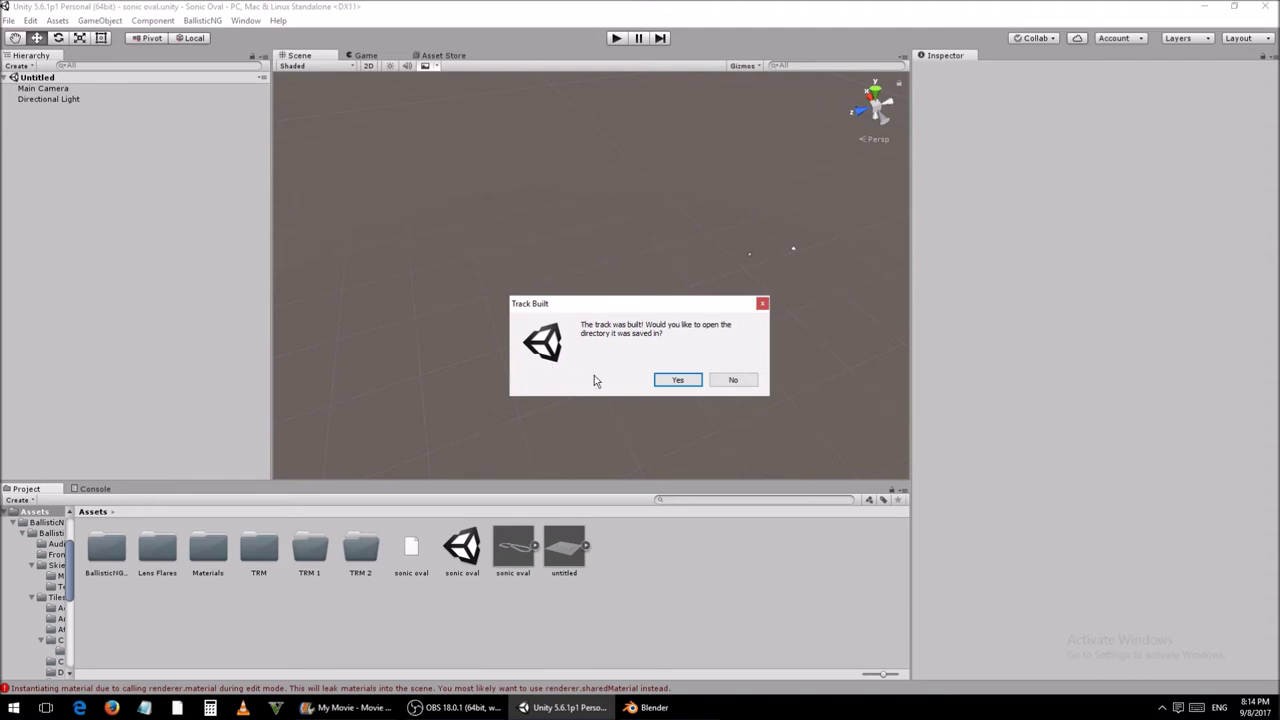
left_click(741, 381)
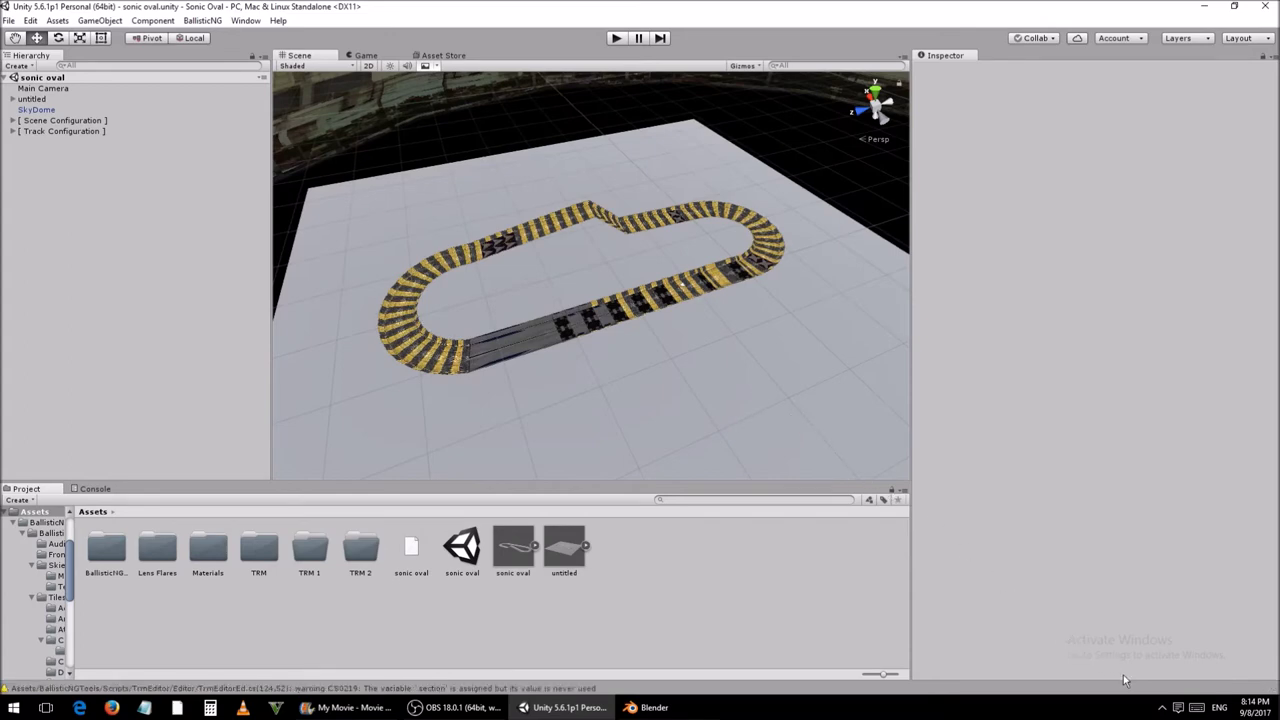
Step: Launch BallisticNG through Steam and start a race on the custom track in the Toxic speed class
left_click(1162, 708)
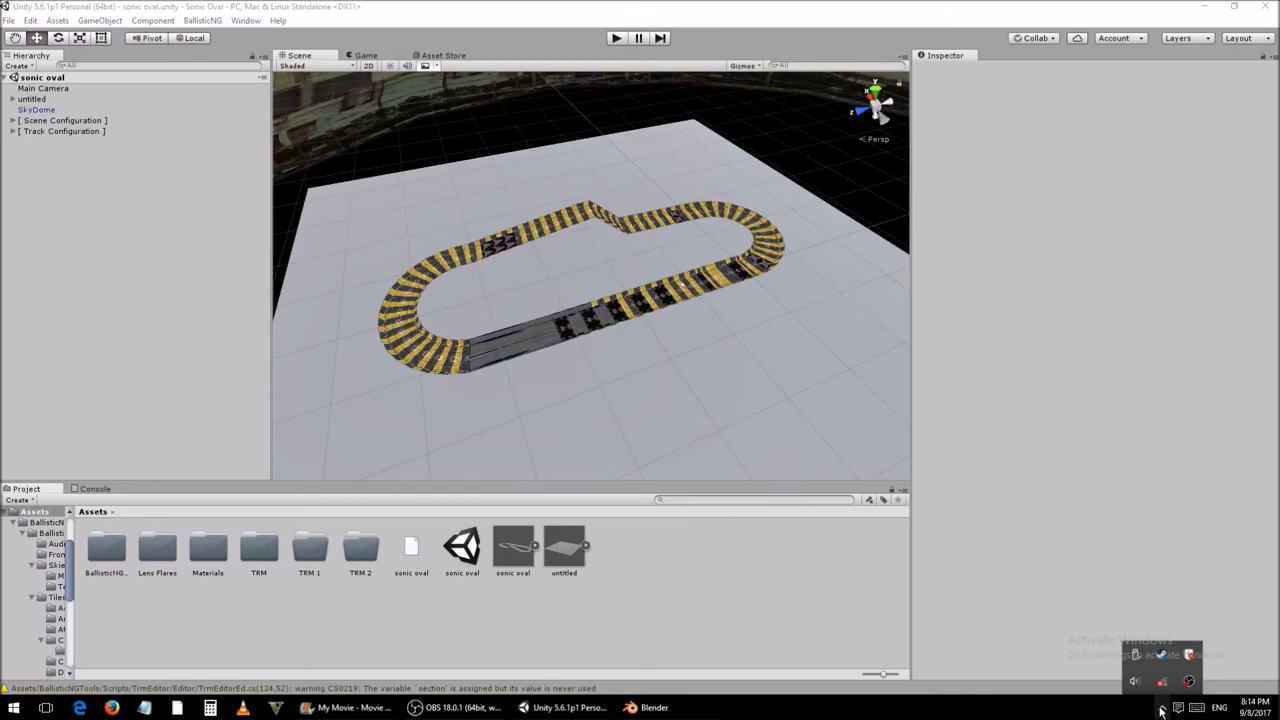
right_click(1162, 656)
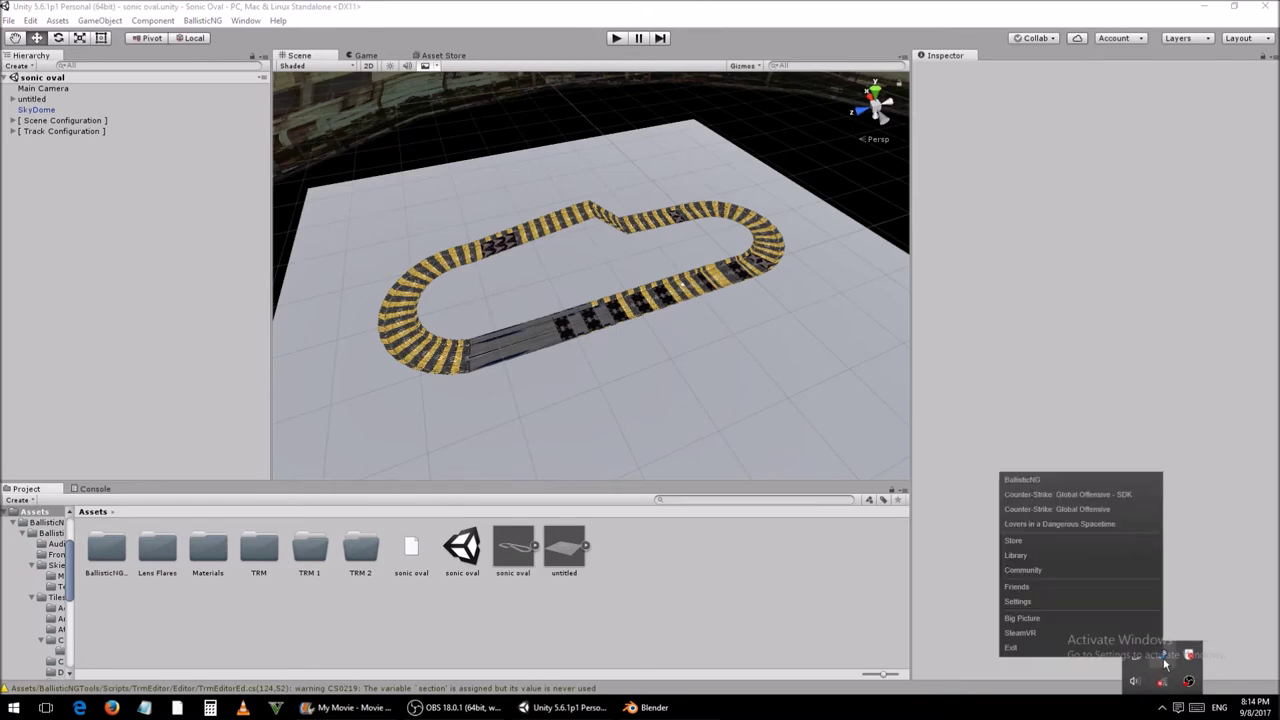
left_click(1048, 479)
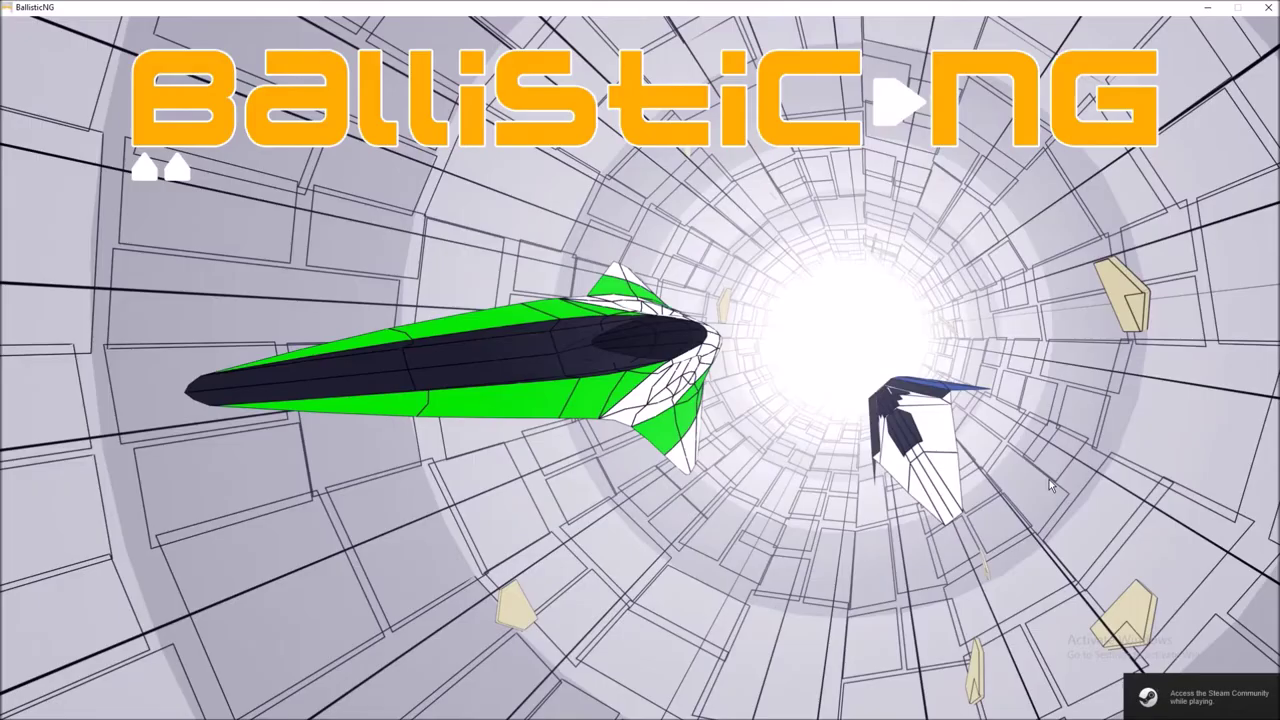
left_click(1049, 479)
left_click(146, 160)
left_click(80, 491)
left_click(371, 169)
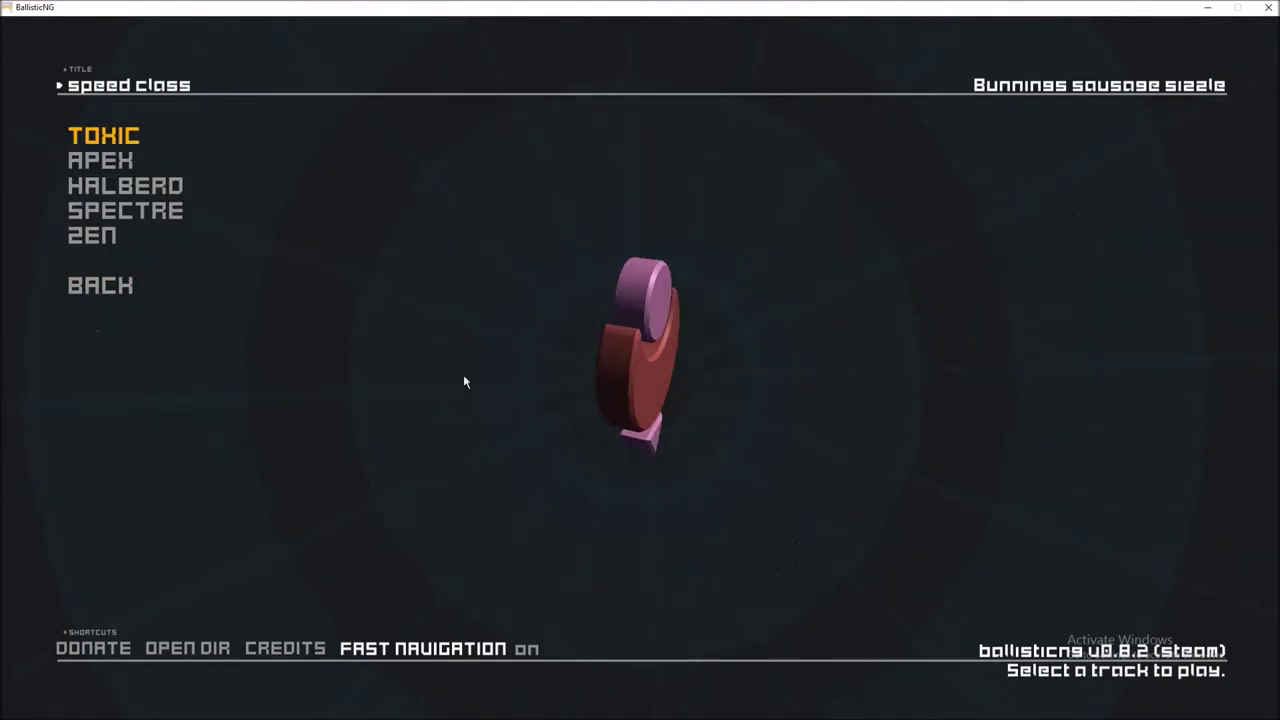
left_click(129, 136)
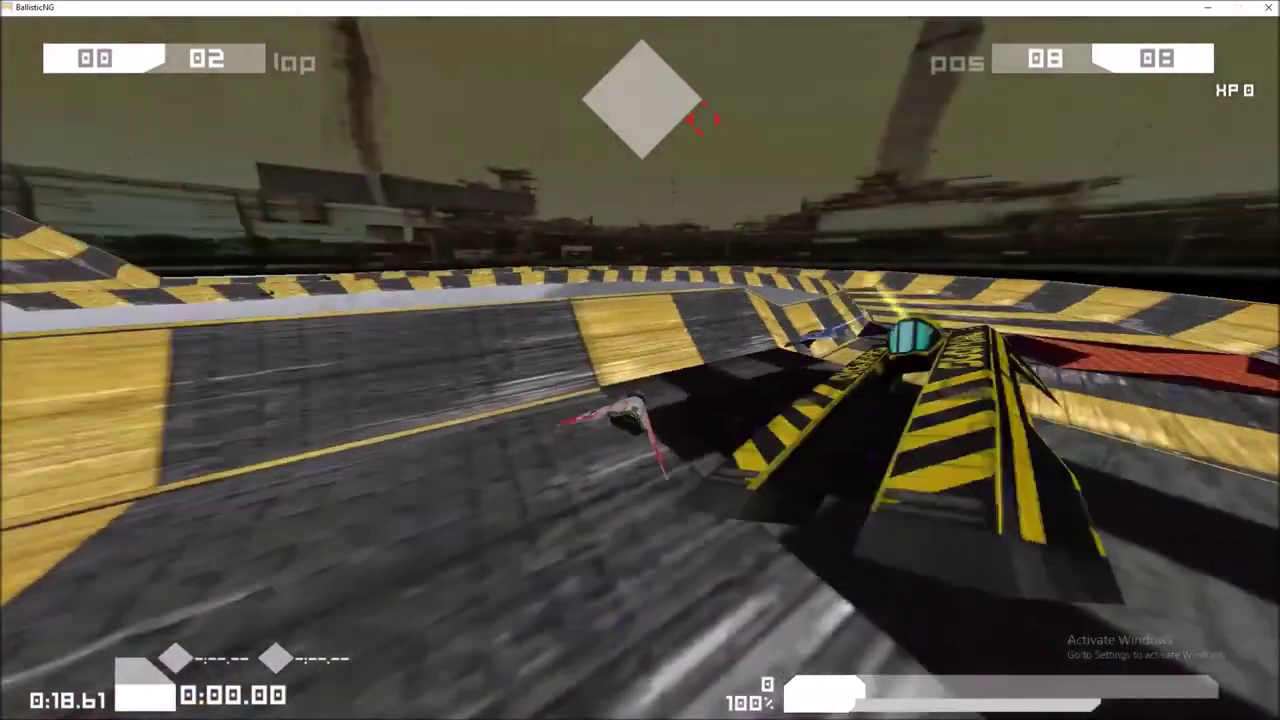
Step: Steer the ship around on the track to examine the ground scenery surrounding the oval
key("Right")
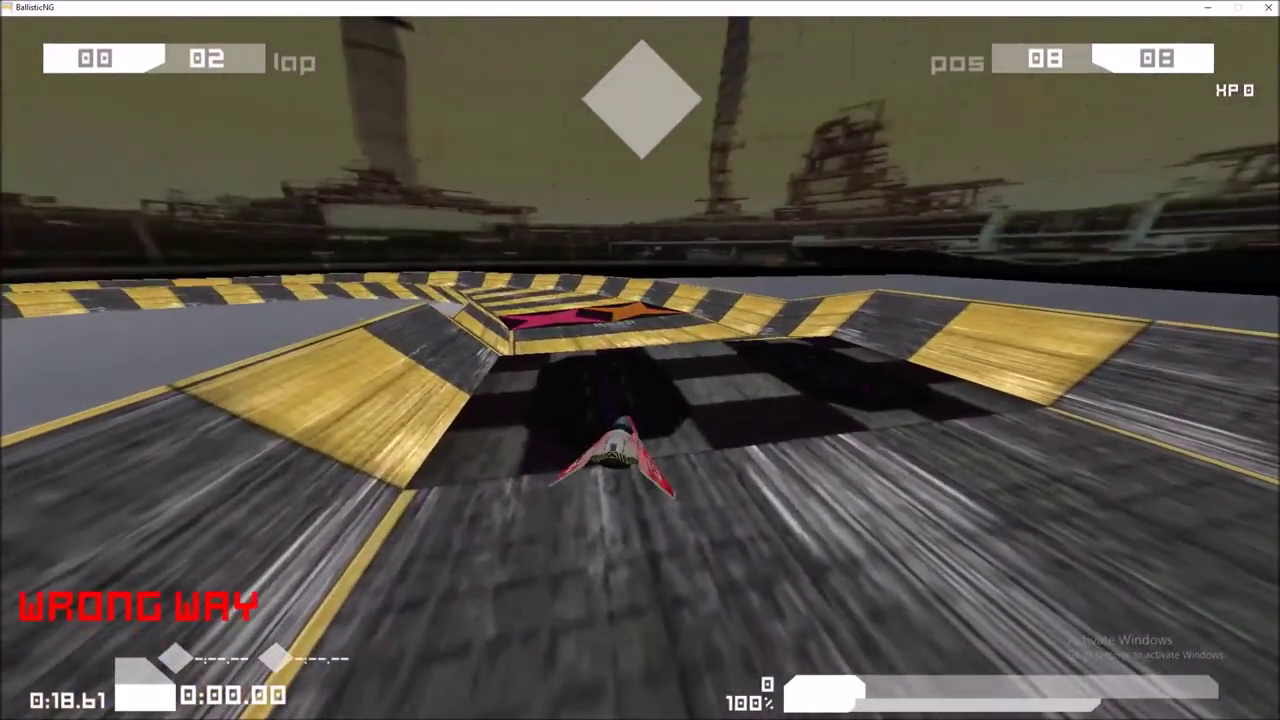
key("Right")
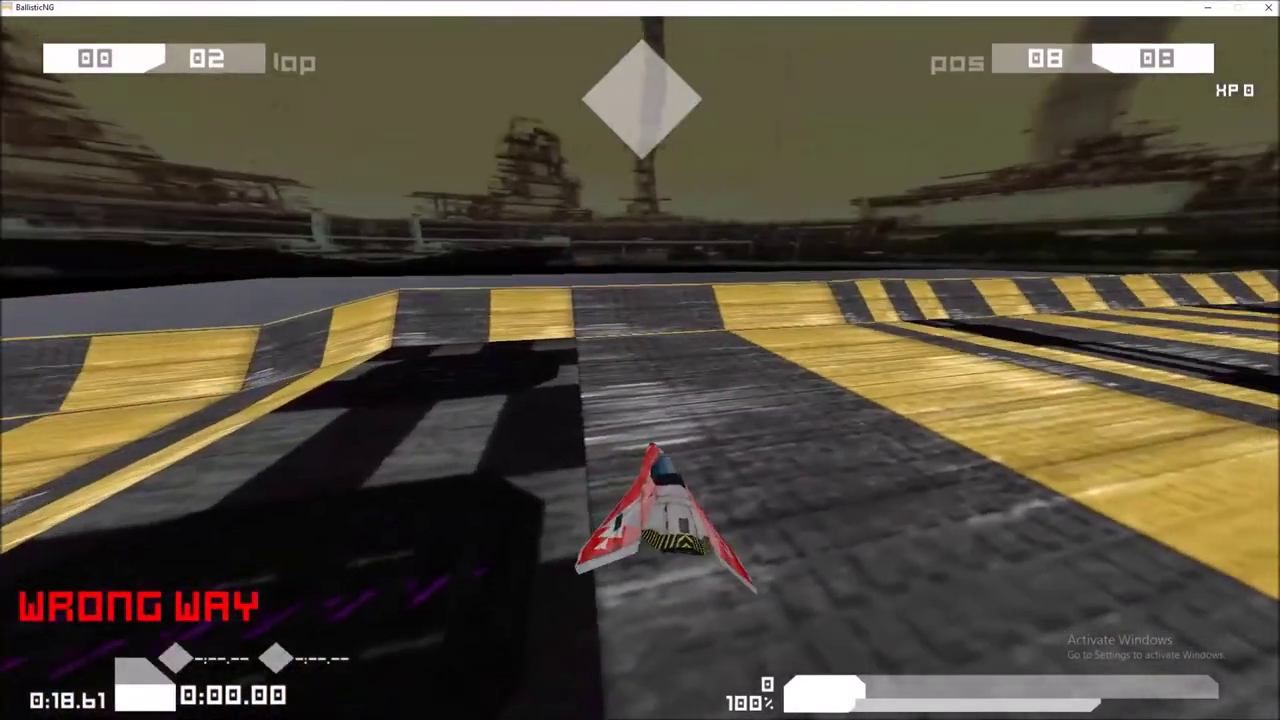
key("Right")
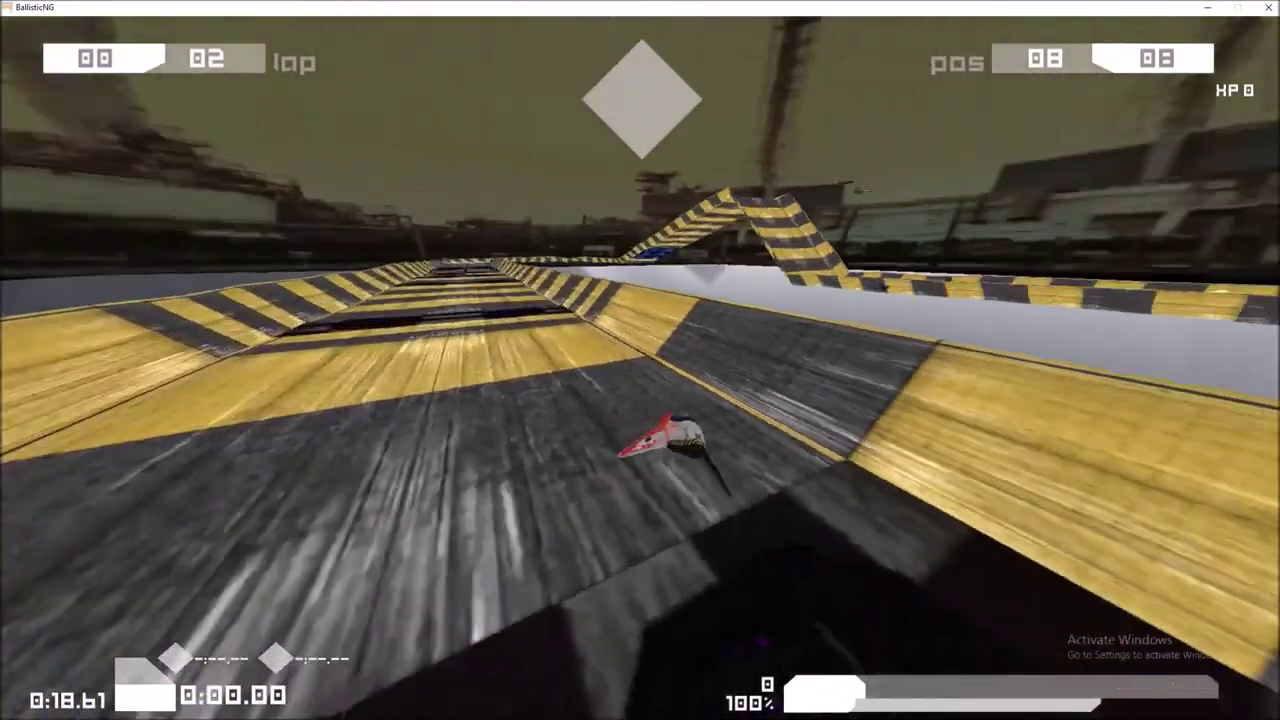
key("Up")
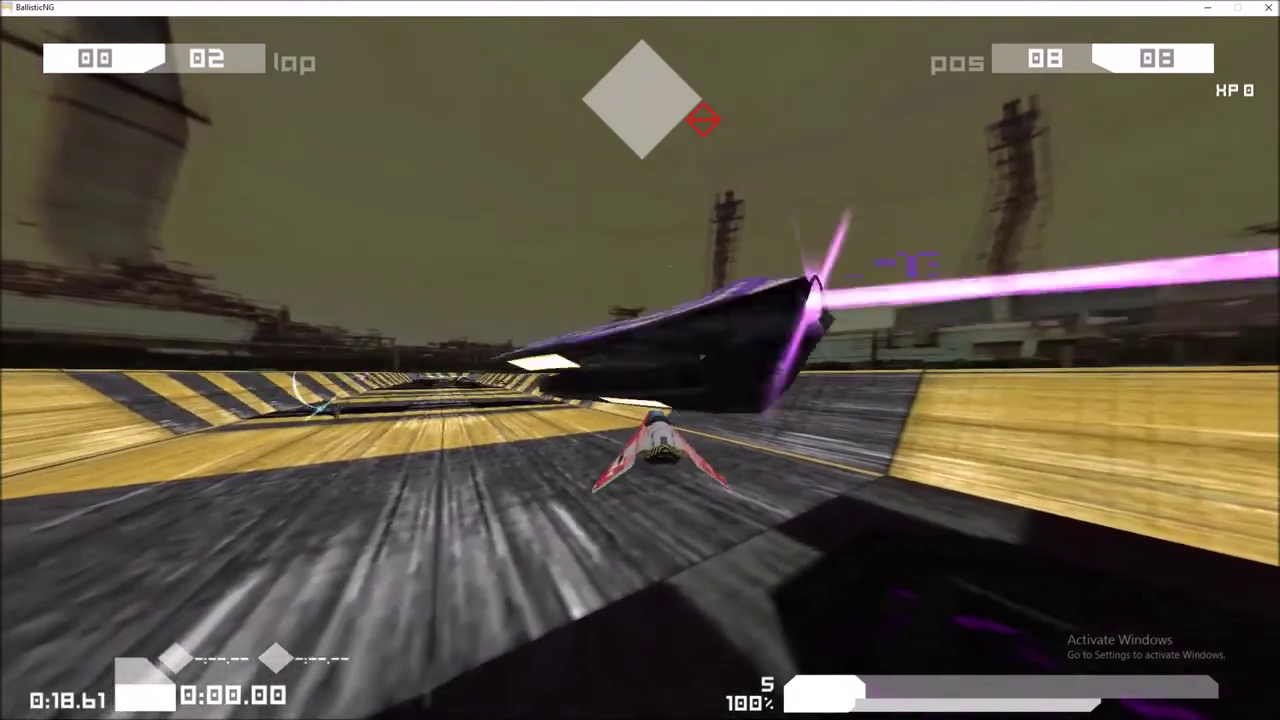
Step: Leave the race for the main menu and quit BallisticNG
key("Escape")
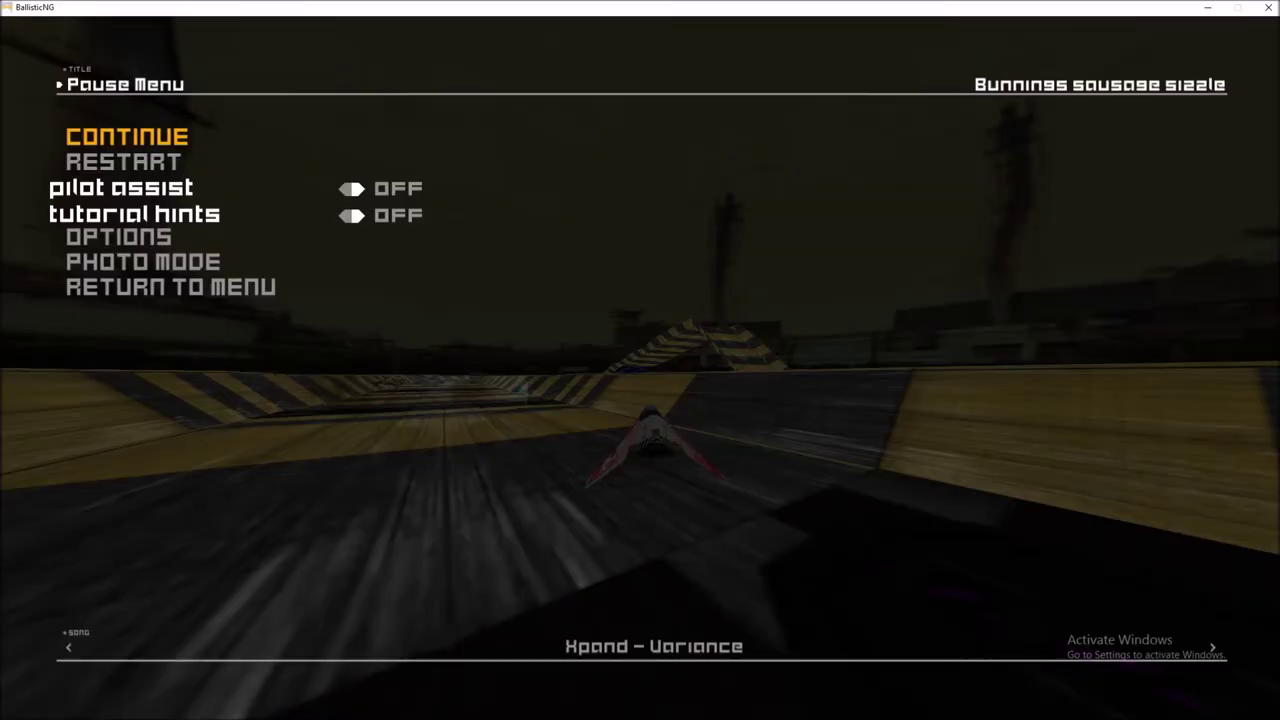
left_click(131, 289)
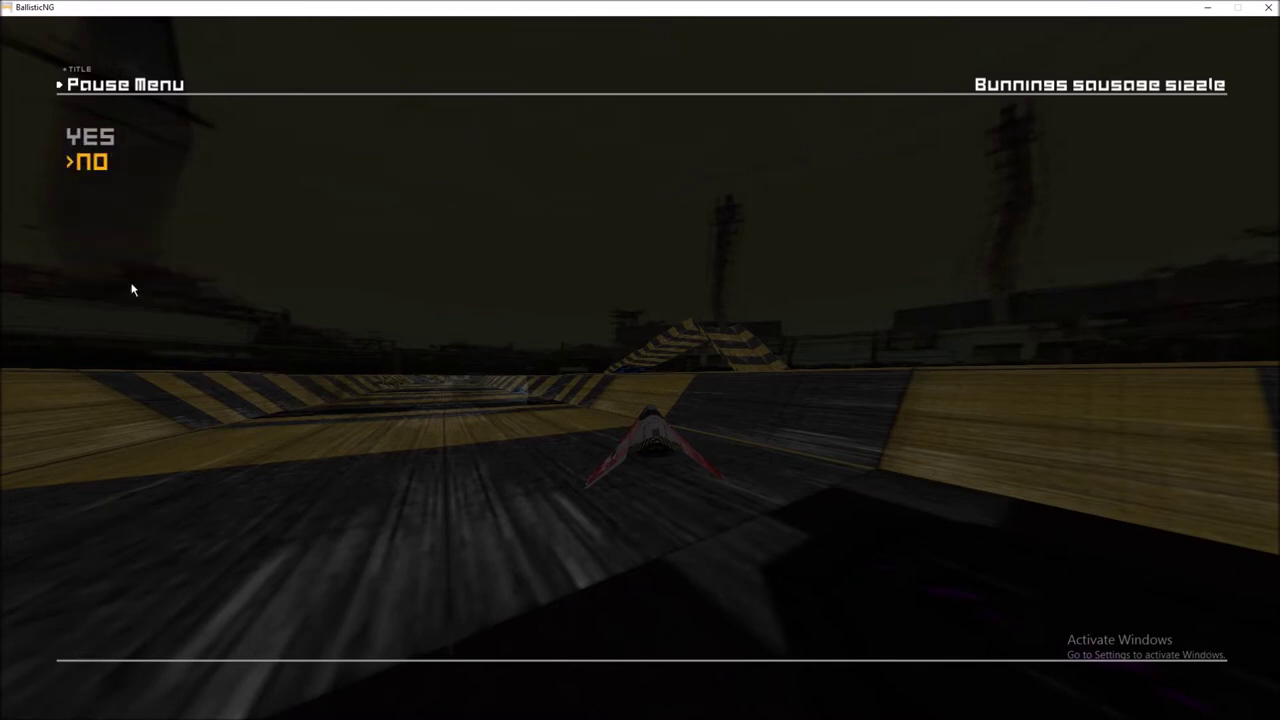
left_click(101, 137)
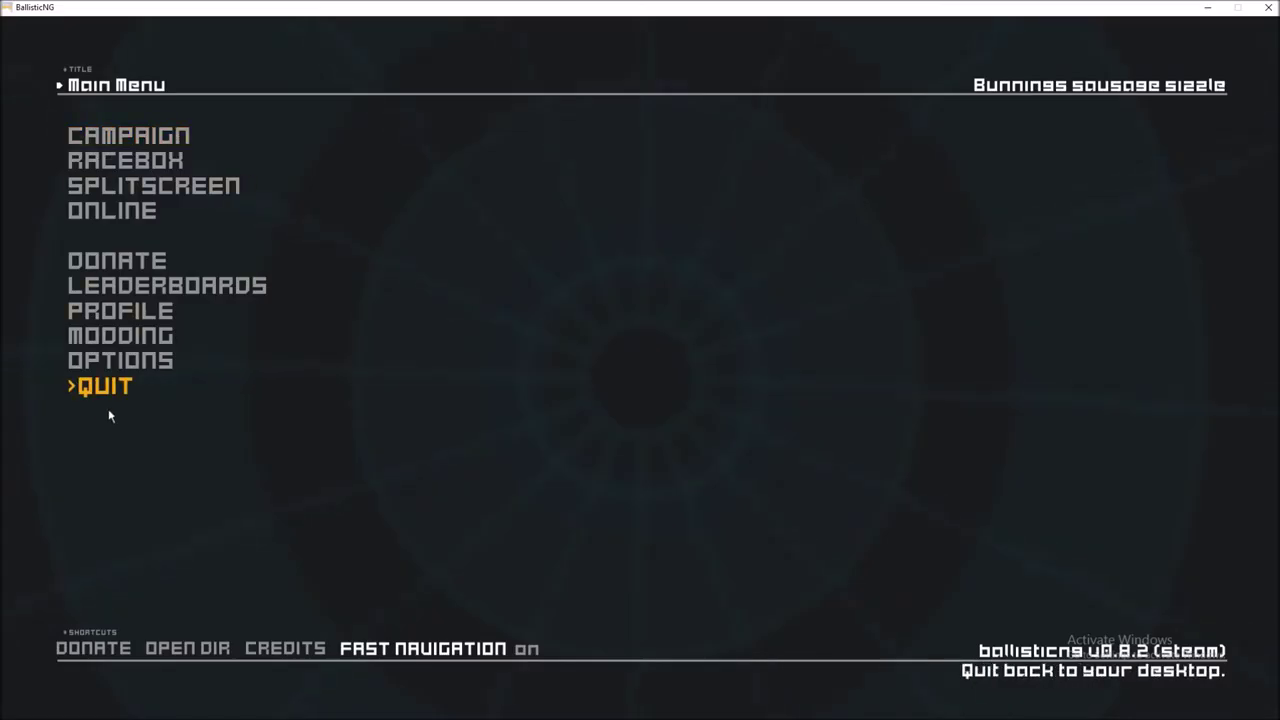
left_click(106, 414)
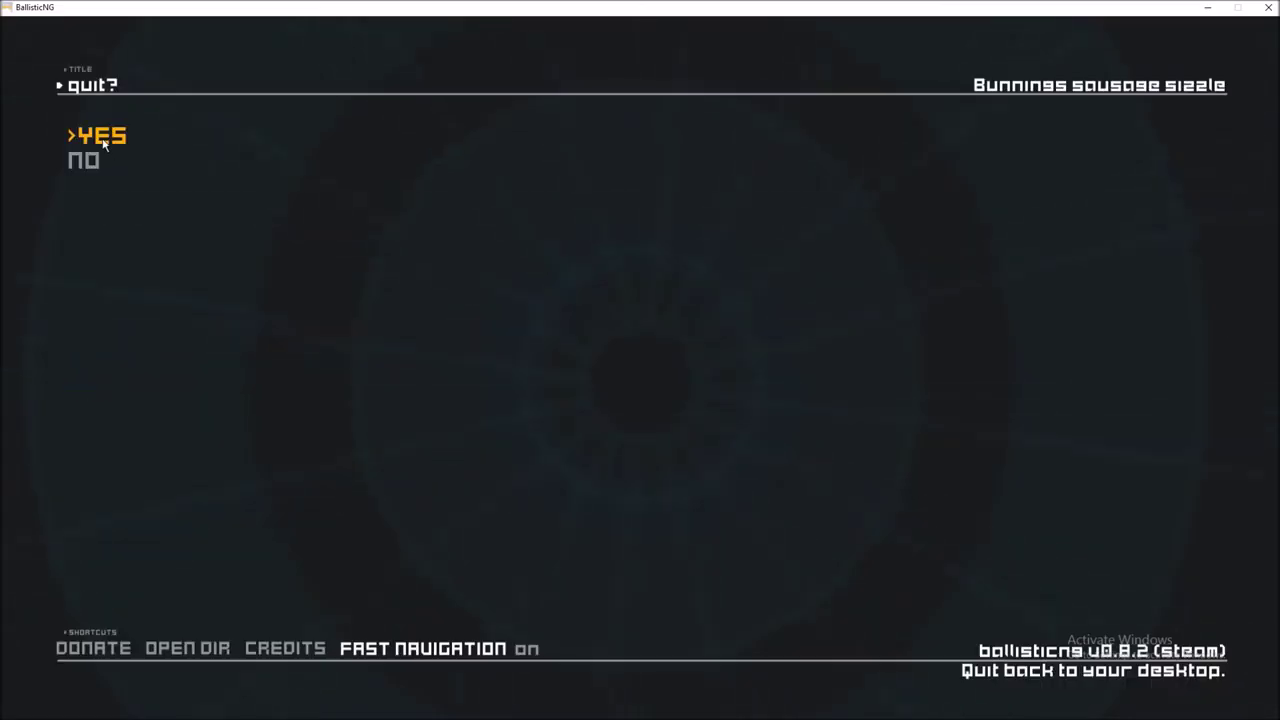
left_click(101, 137)
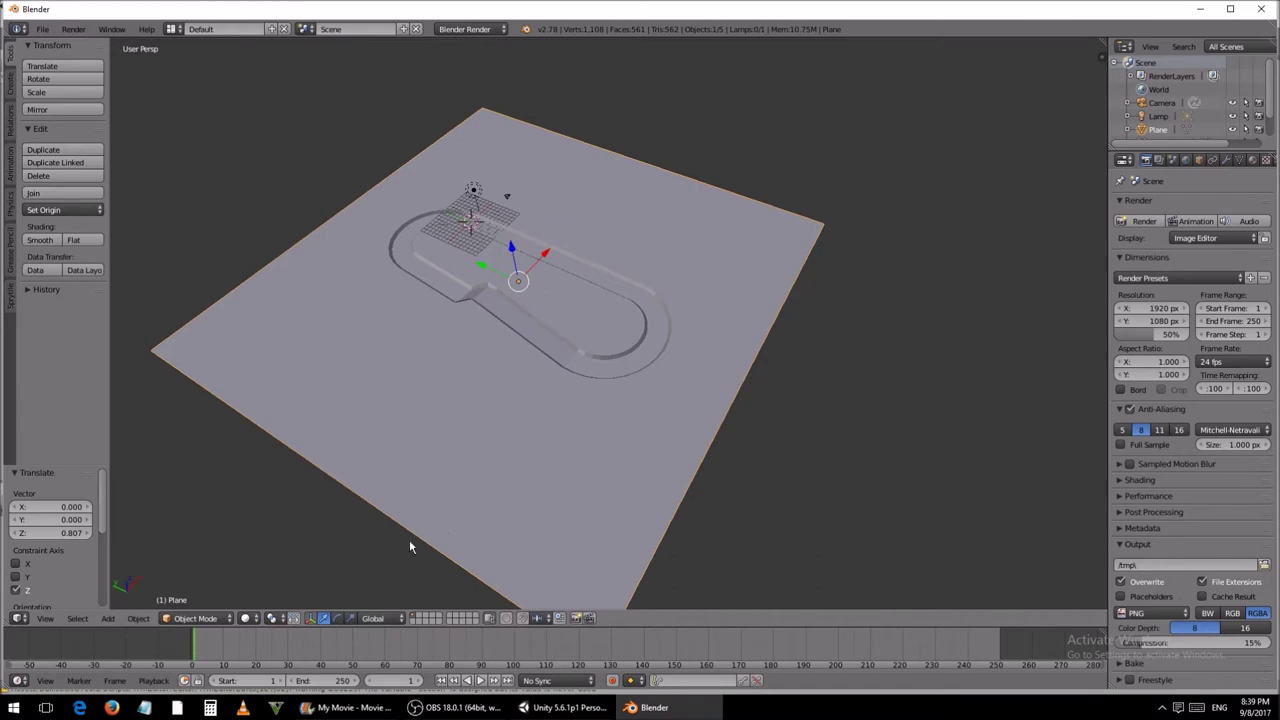
Step: Switch to Blender and subdivide the ground plane in Edit Mode with 6 cuts
left_click(222, 620)
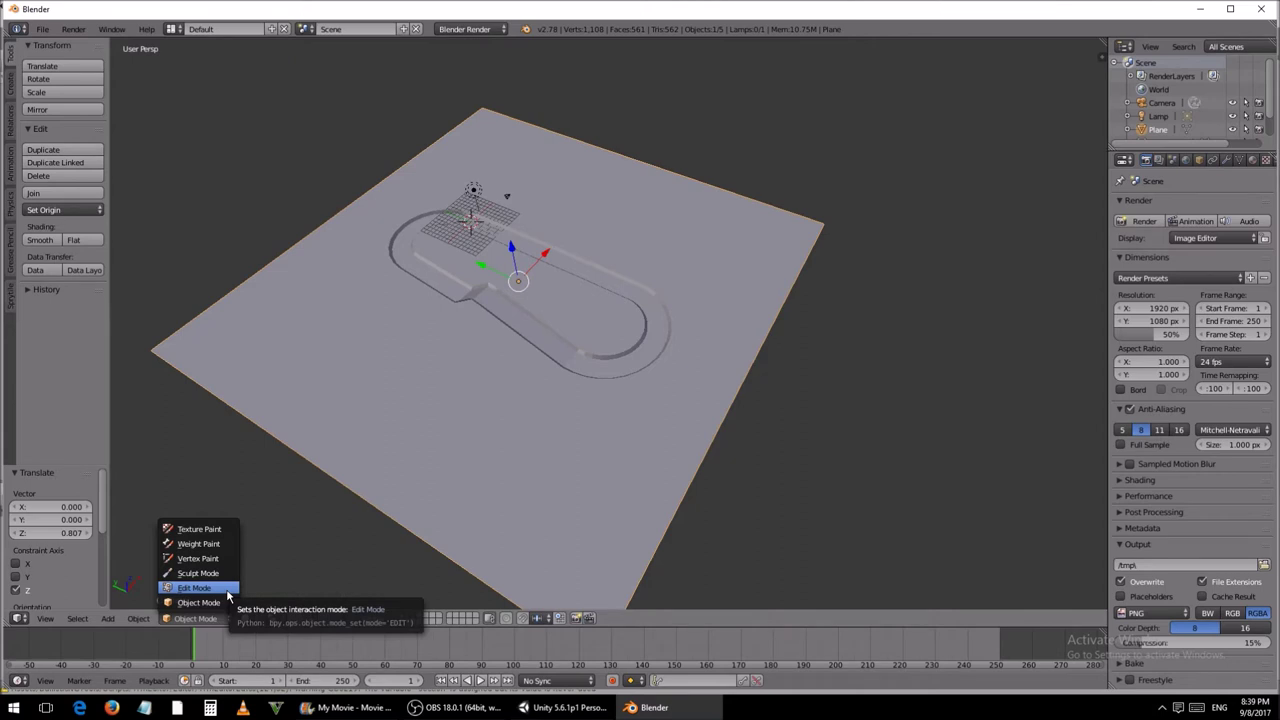
left_click(200, 588)
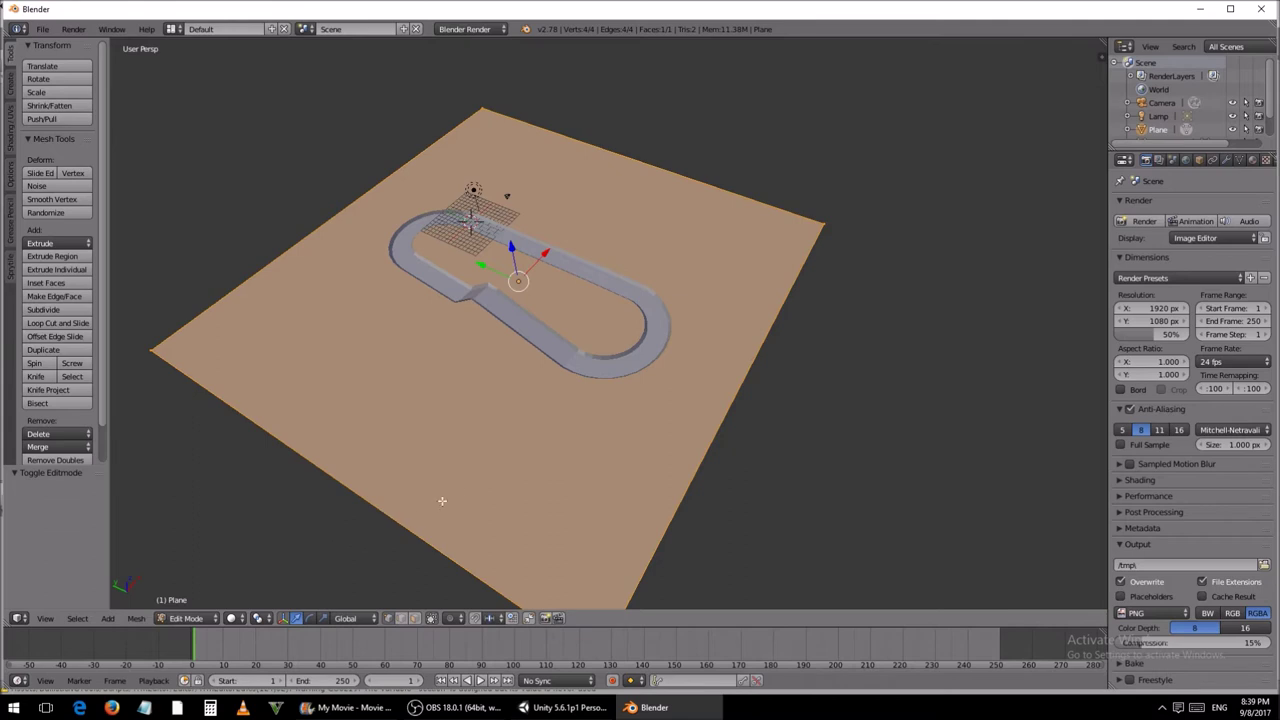
key("space")
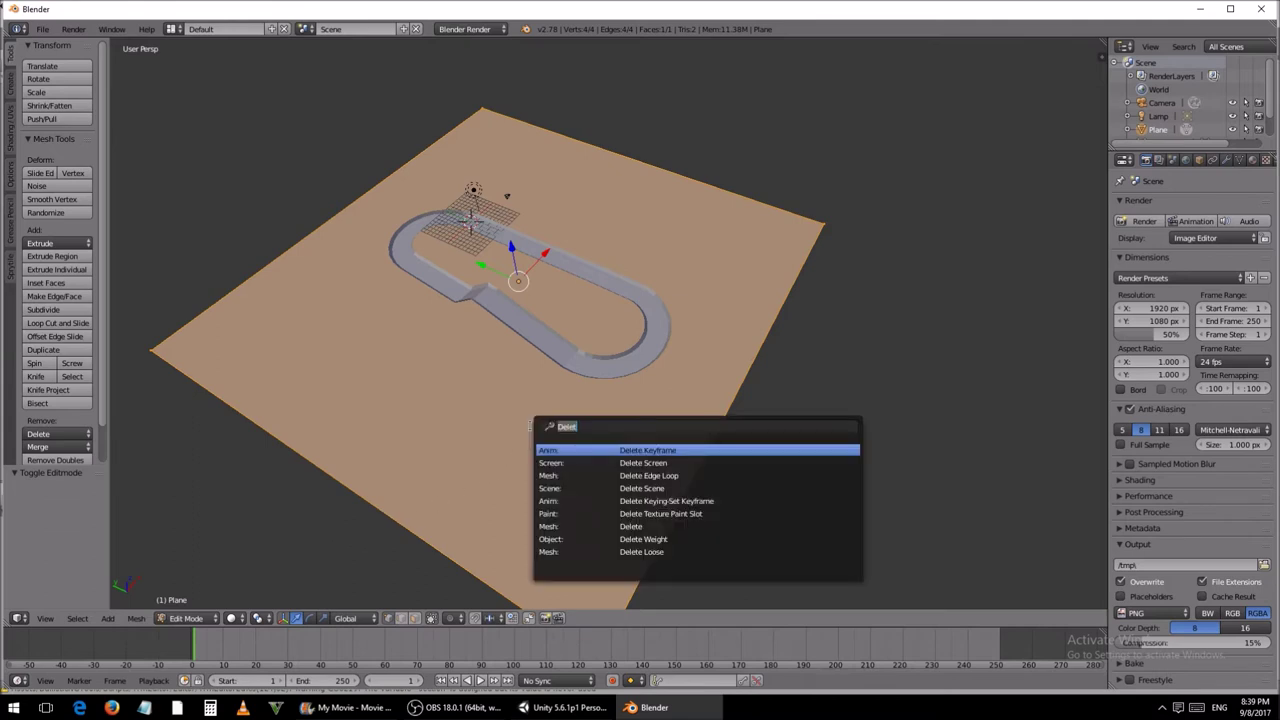
type("subdivide")
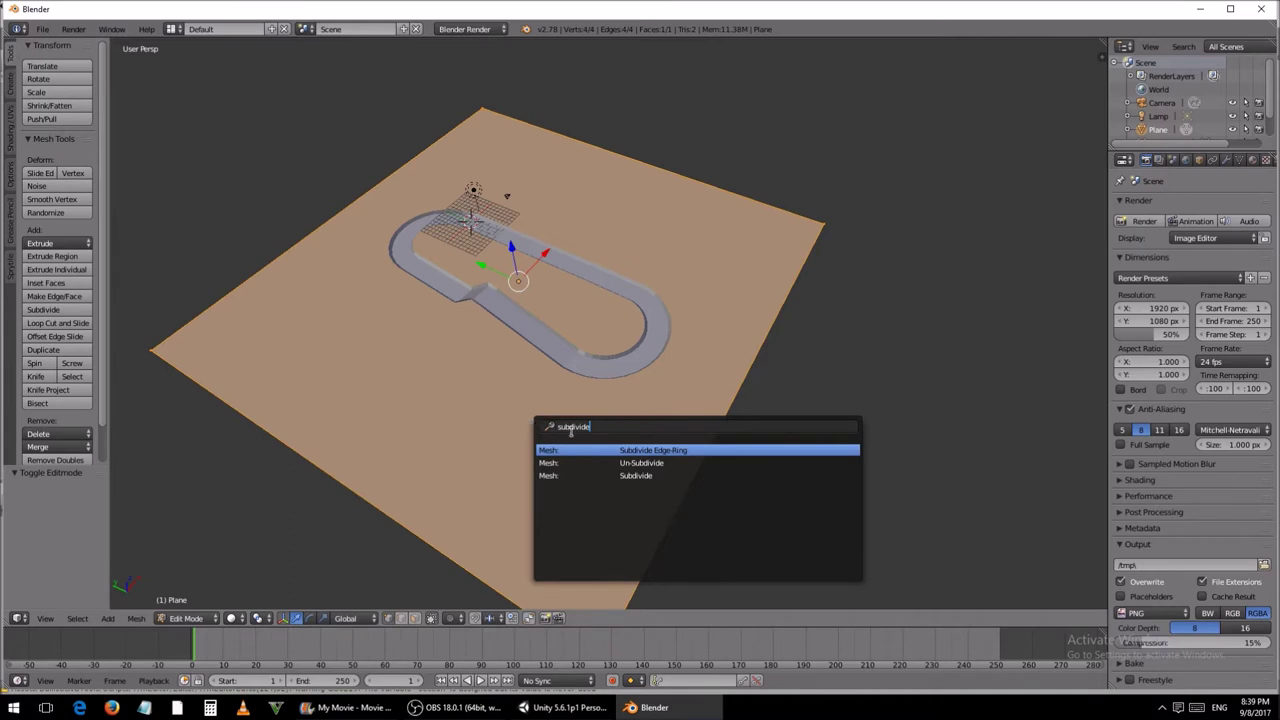
left_click(657, 476)
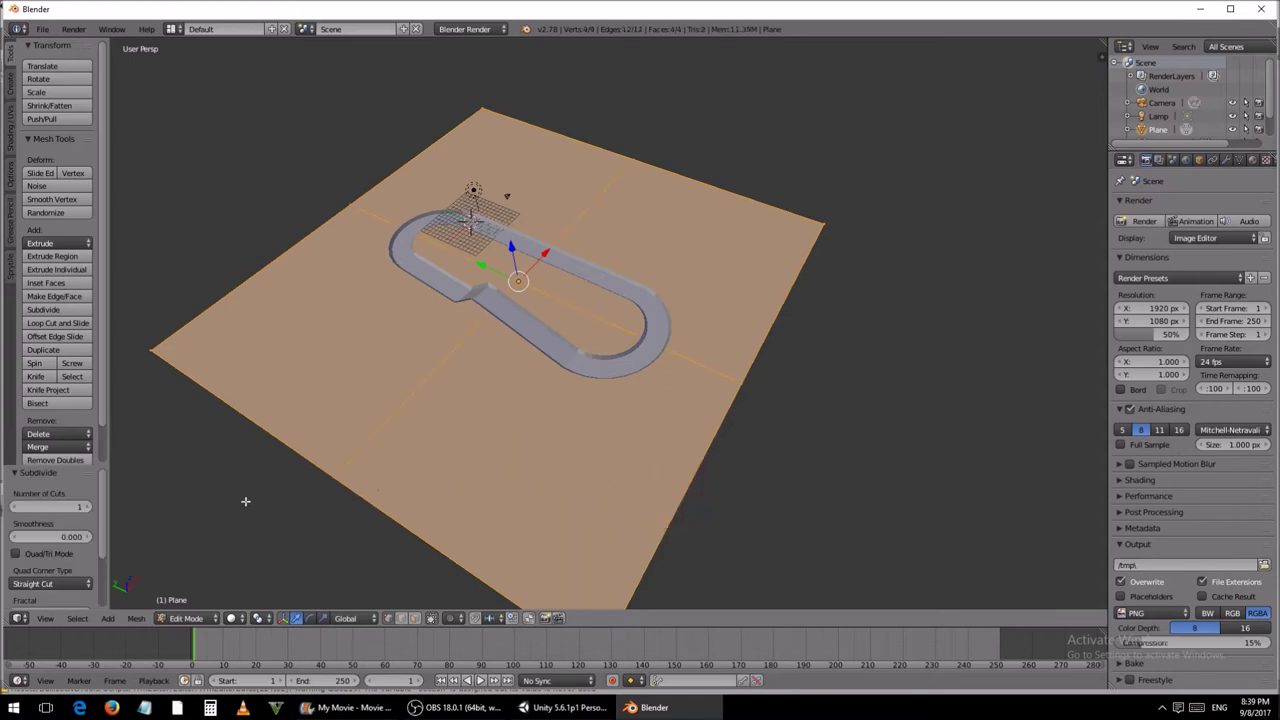
left_click(88, 507)
left_click(88, 507)
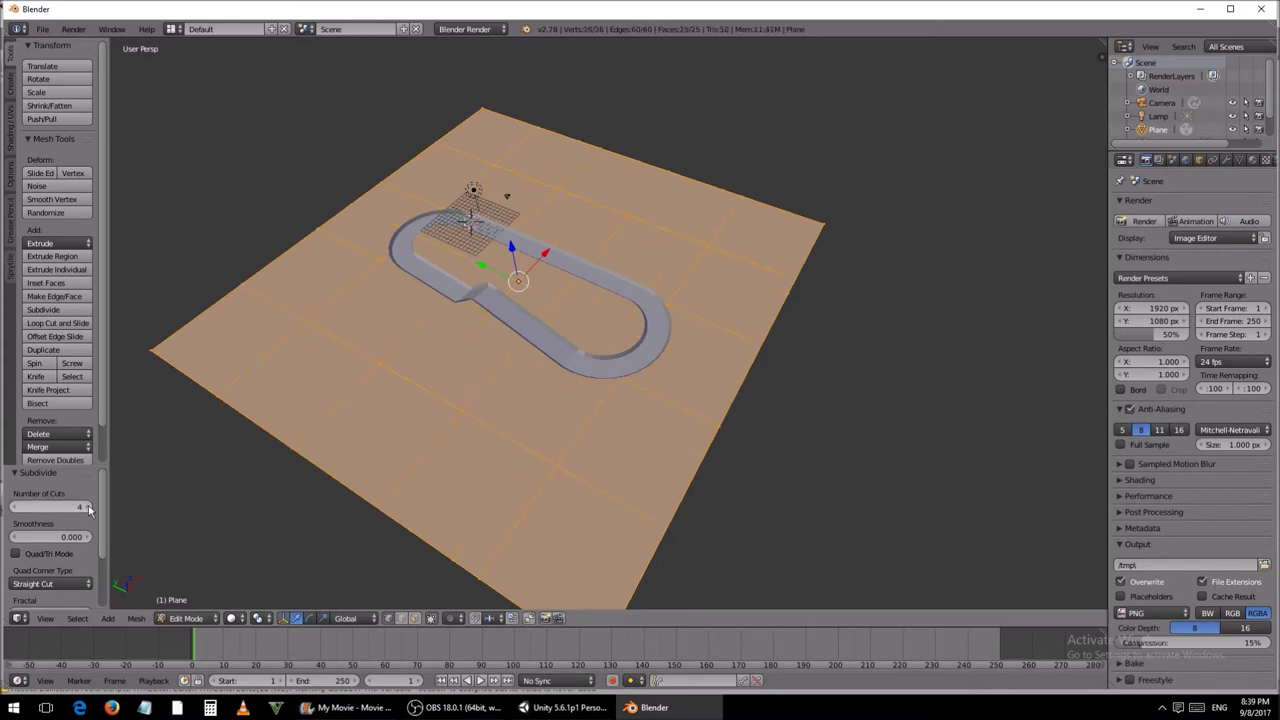
left_click(88, 507)
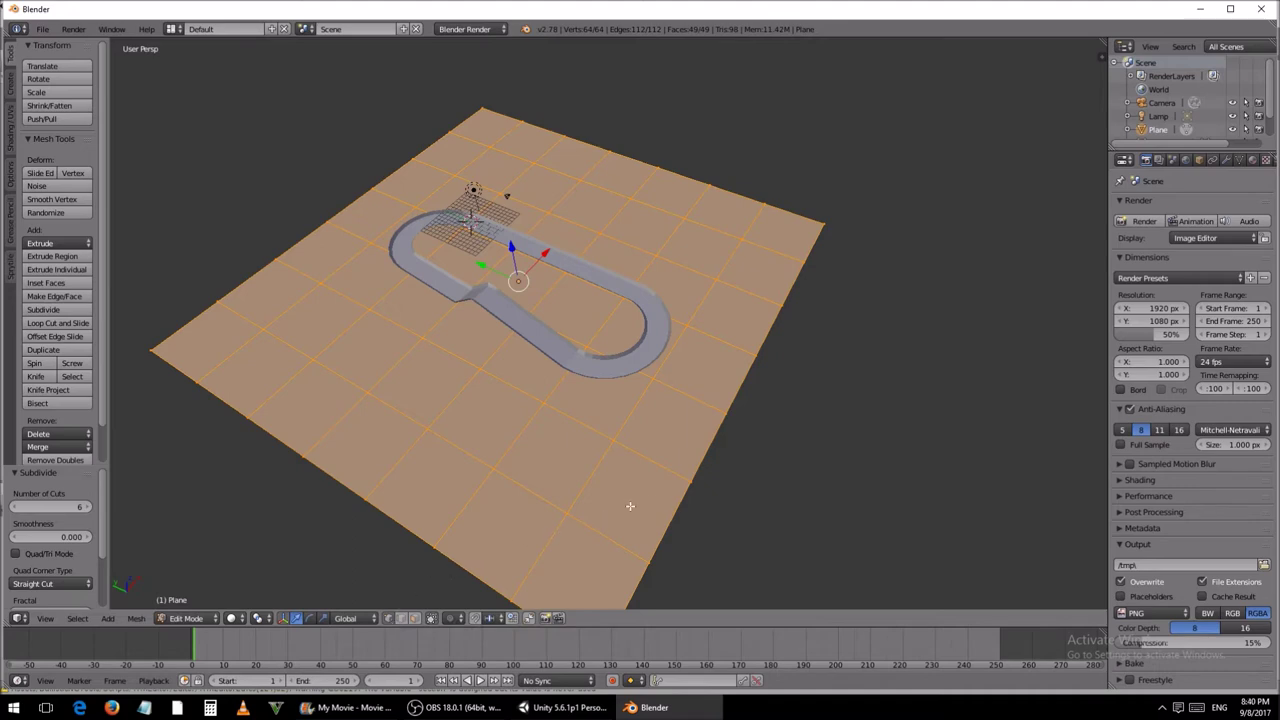
Step: Select thirteen spaced-out vertices around the ground plane's outer edge and raise them about 18.69 units along Z to form mountain peaks
right_click(688, 480)
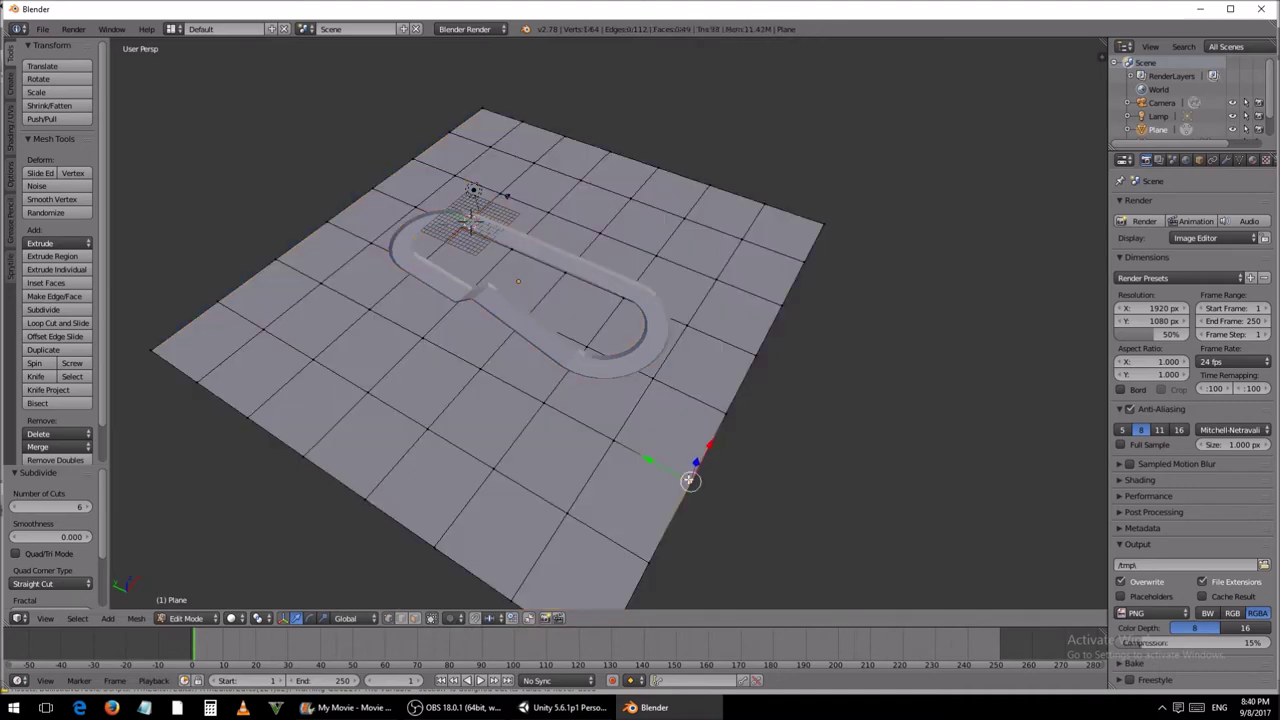
right_click(755, 356, "shift")
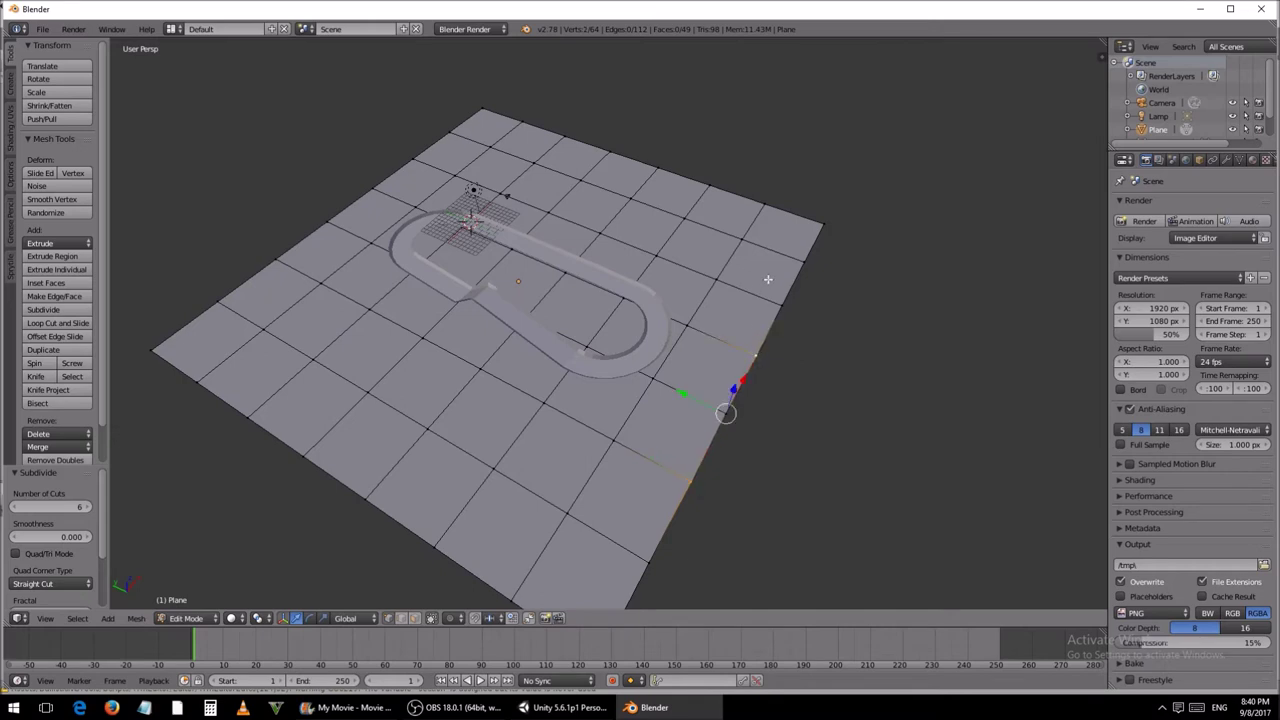
right_click(802, 263, "shift")
right_click(706, 184, "shift")
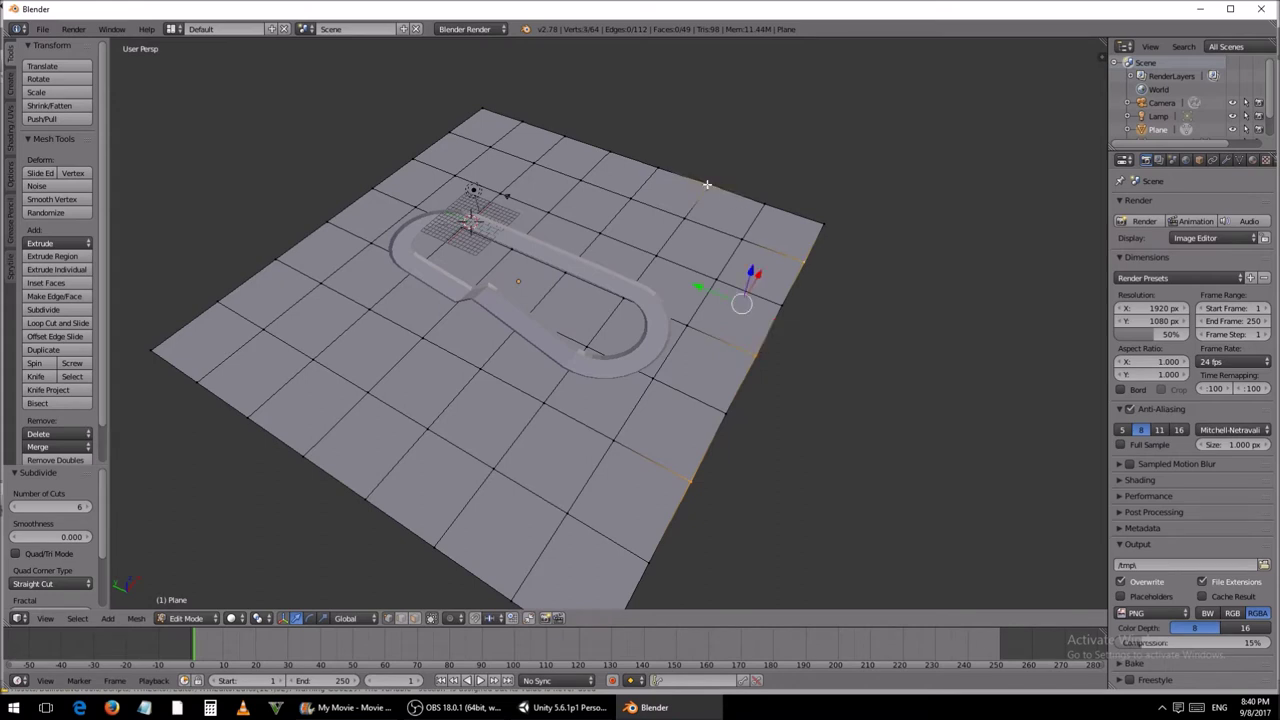
right_click(612, 150, "shift")
right_click(521, 117, "shift")
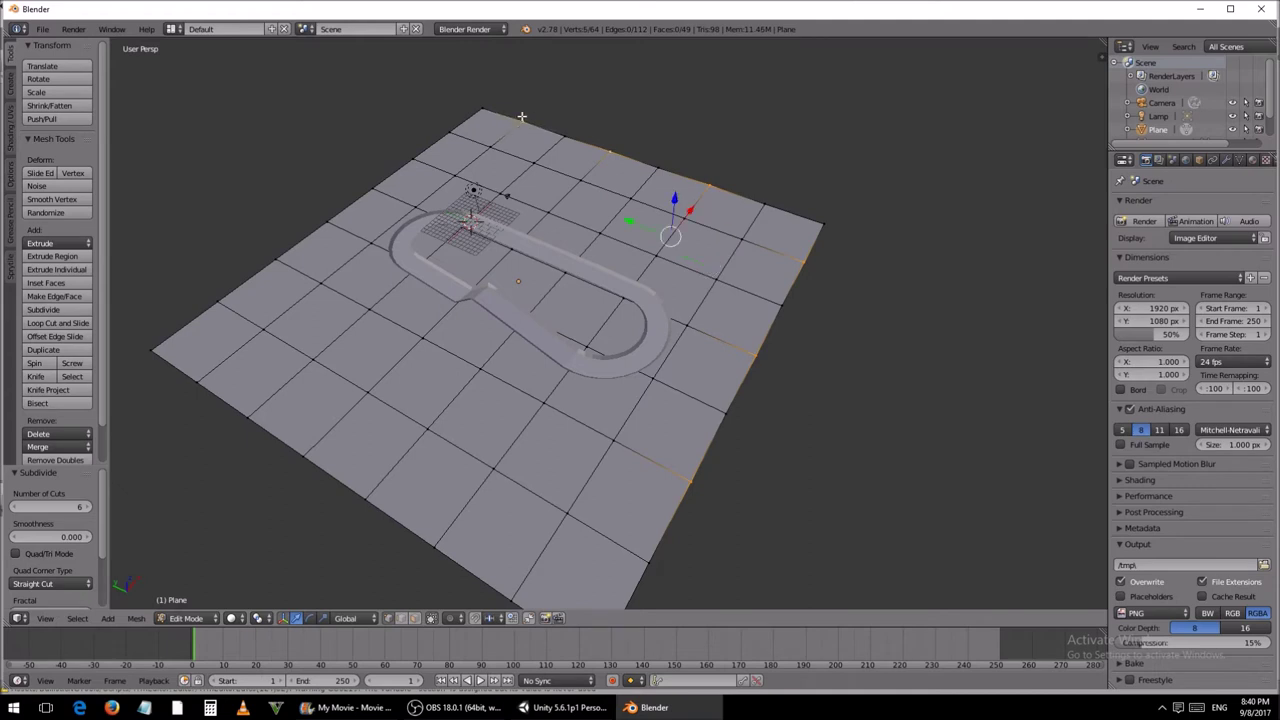
right_click(450, 133, "shift")
right_click(374, 183, "shift")
right_click(277, 258, "shift")
right_click(158, 350, "shift")
right_click(211, 397, "shift")
right_click(241, 409, "shift")
right_click(350, 485, "shift")
right_click(497, 584, "shift")
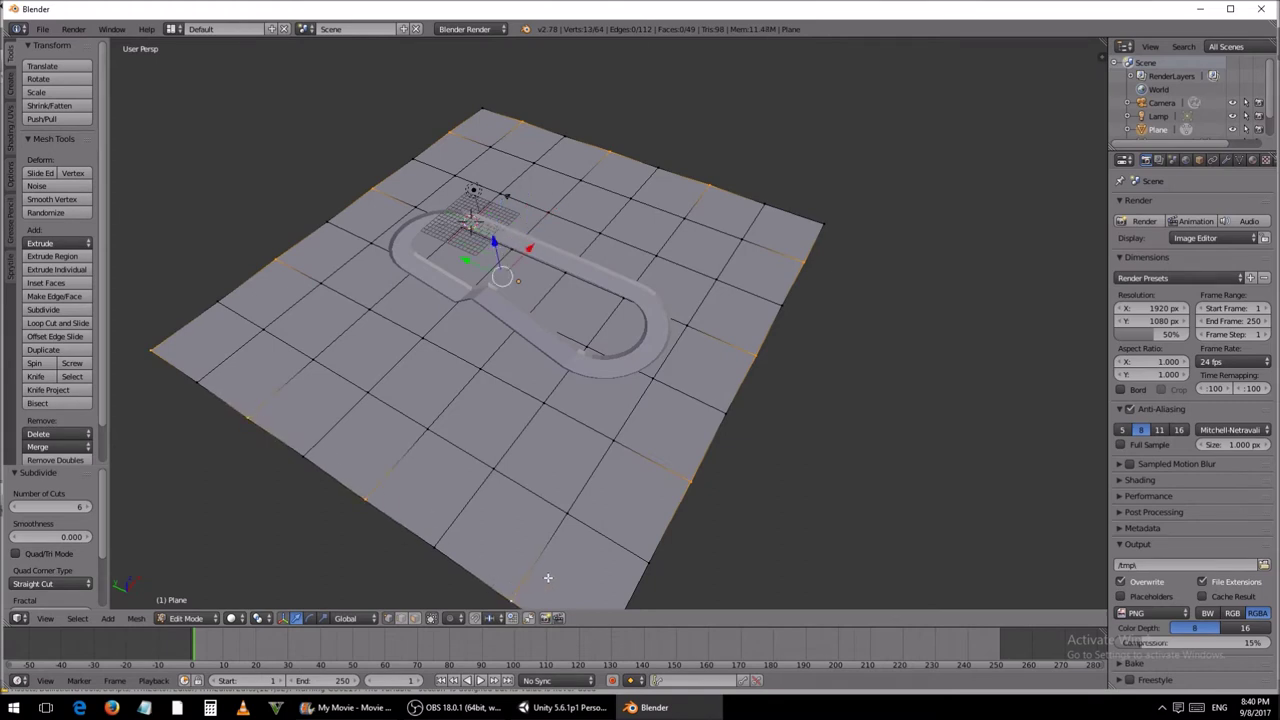
middle_click_drag(570, 510, 543, 449)
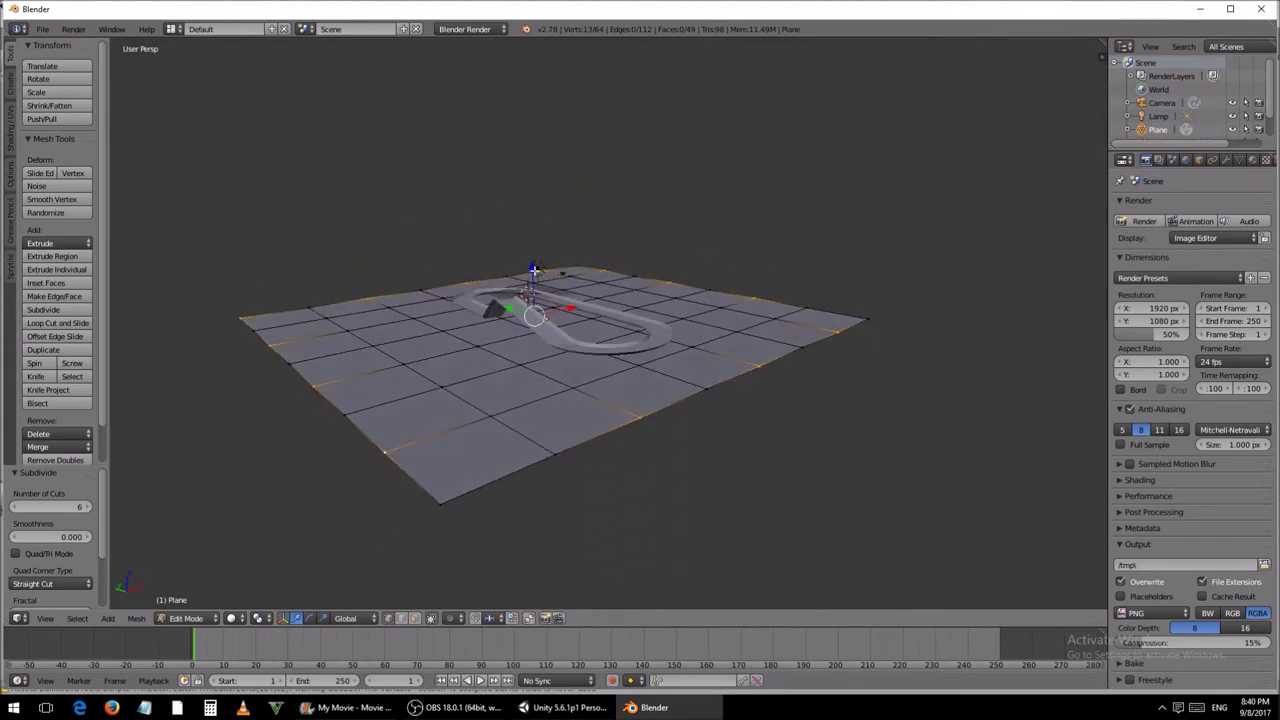
left_click_drag(534, 268, 560, 186)
Step: Select four of the mountain peaks spread around the ground and lower them about 8.03 units along Z
middle_click_drag(560, 186, 613, 224)
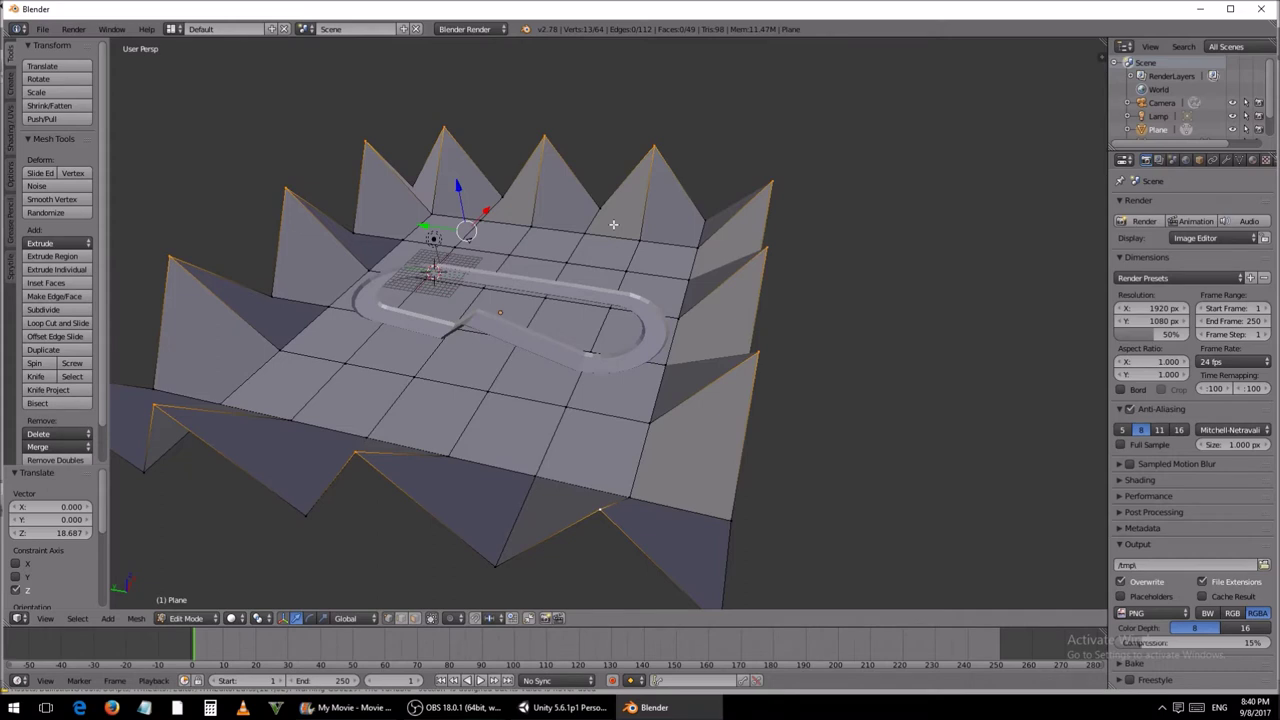
right_click(543, 140)
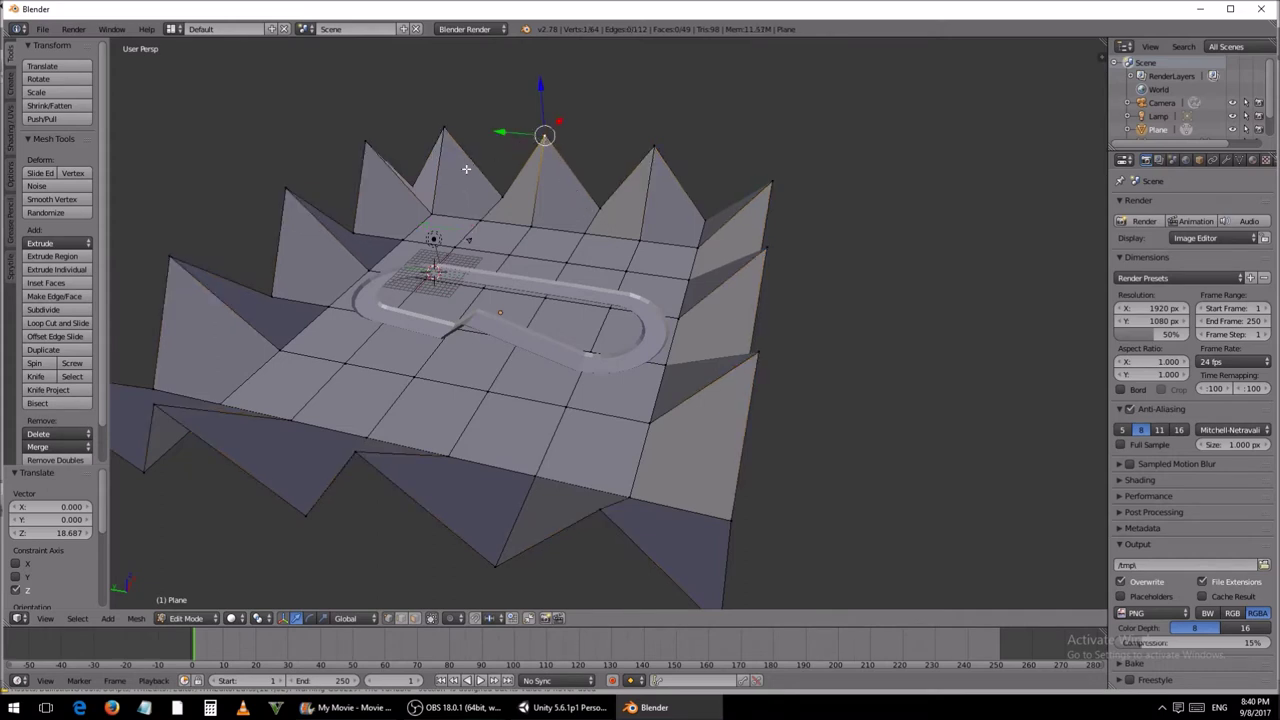
right_click(284, 187, "shift")
right_click(359, 455, "shift")
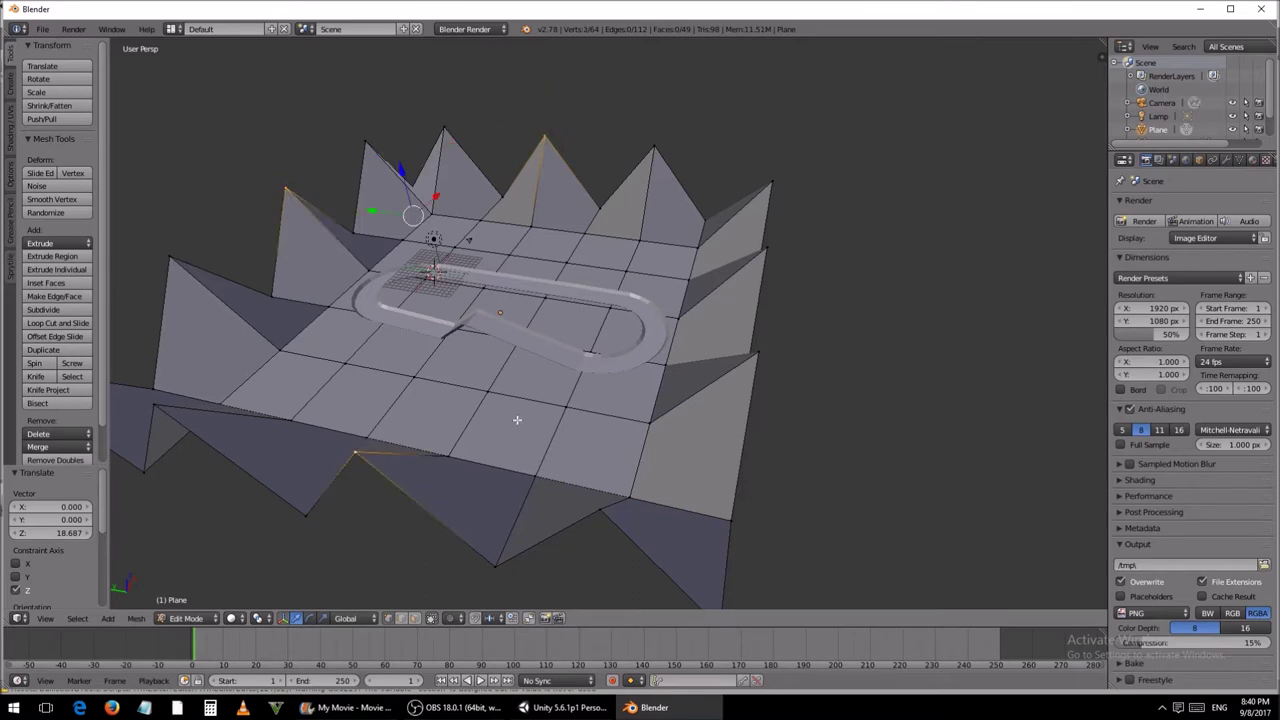
right_click(760, 353, "shift")
middle_click_drag(760, 353, 840, 289)
right_click(862, 323, "shift")
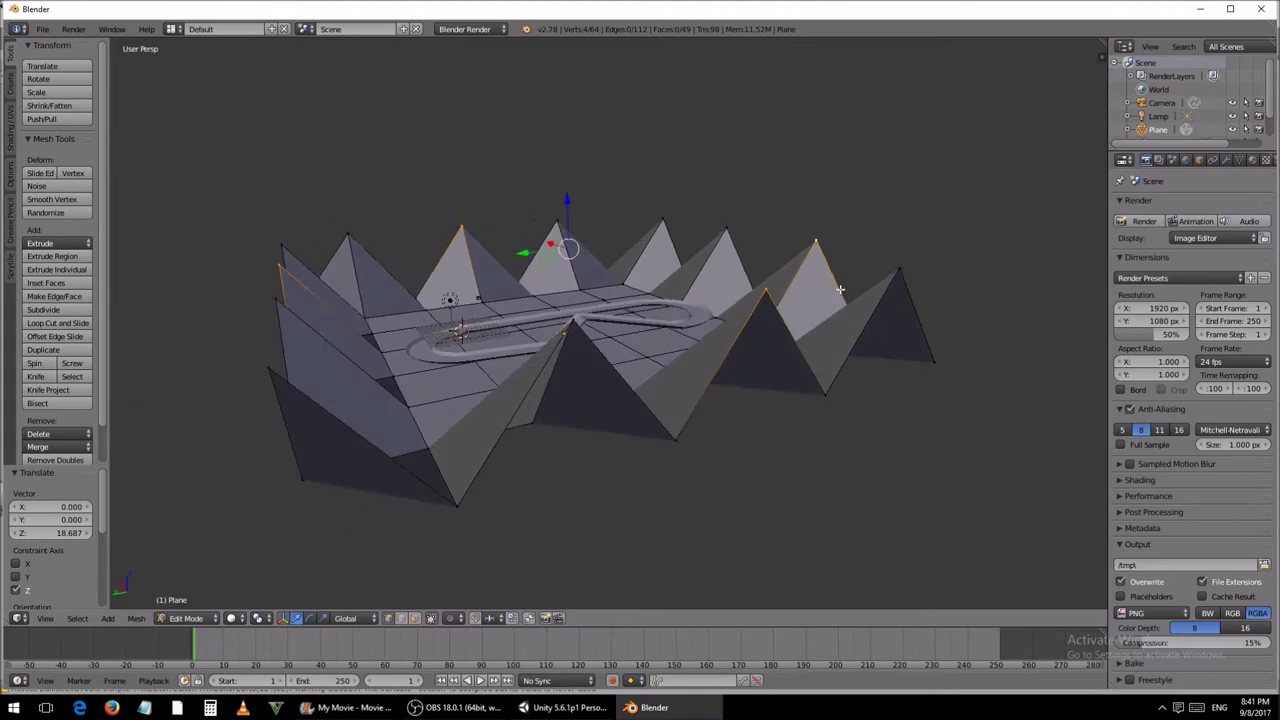
left_click_drag(566, 200, 565, 240)
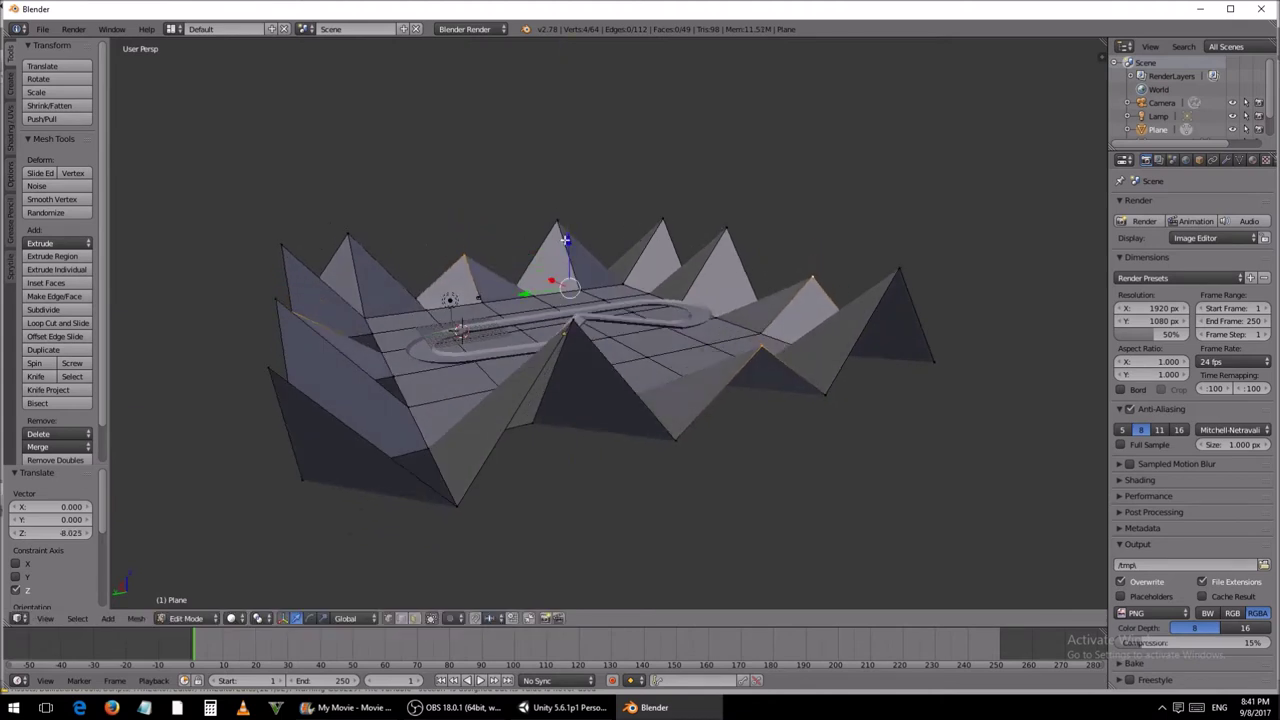
Step: Export the scene as FBX over untitled.fbx in the Sonic Oval Assets folder, then switch to Unity and examine the mountains around the track
middle_click_drag(565, 240, 463, 271)
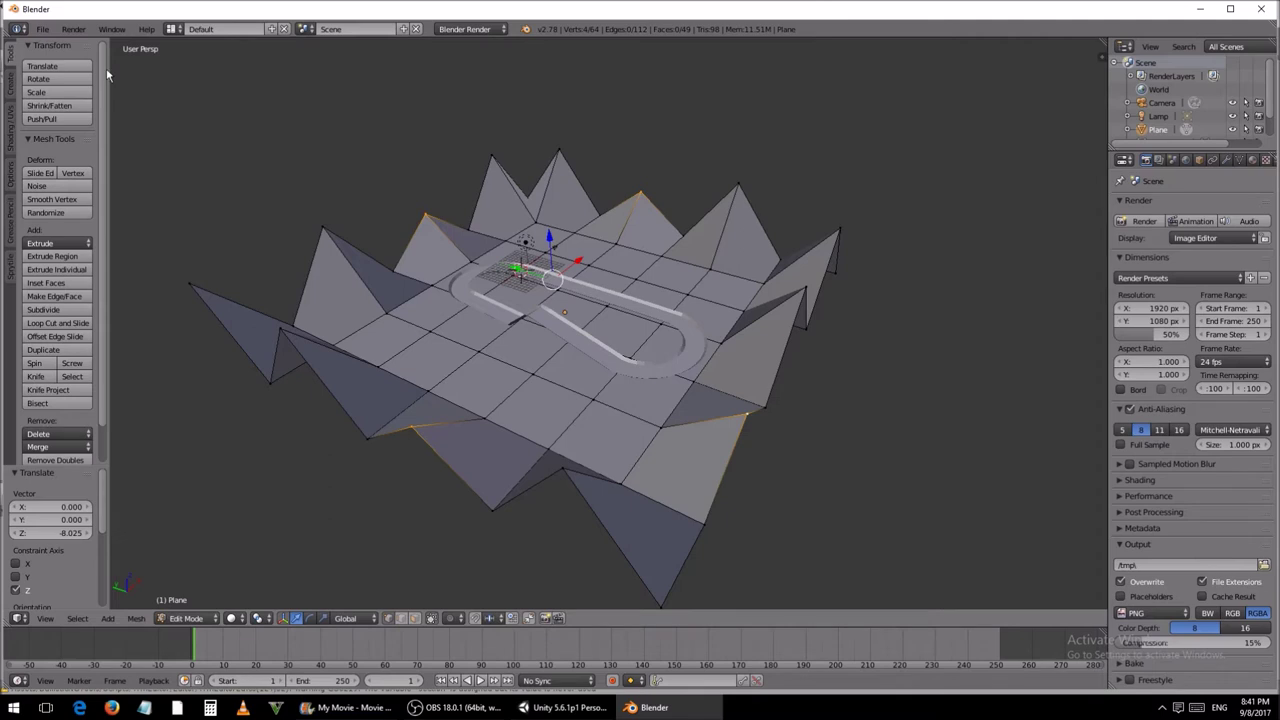
left_click(42, 29)
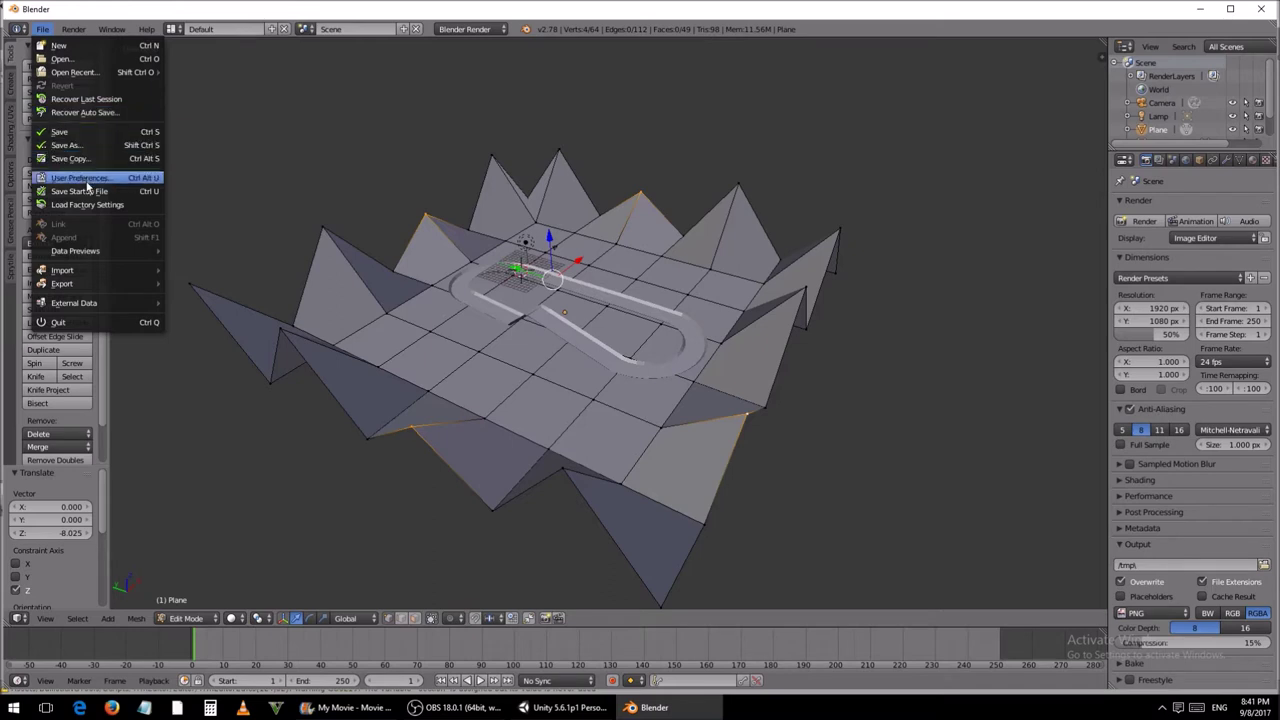
mouse_move(116, 289)
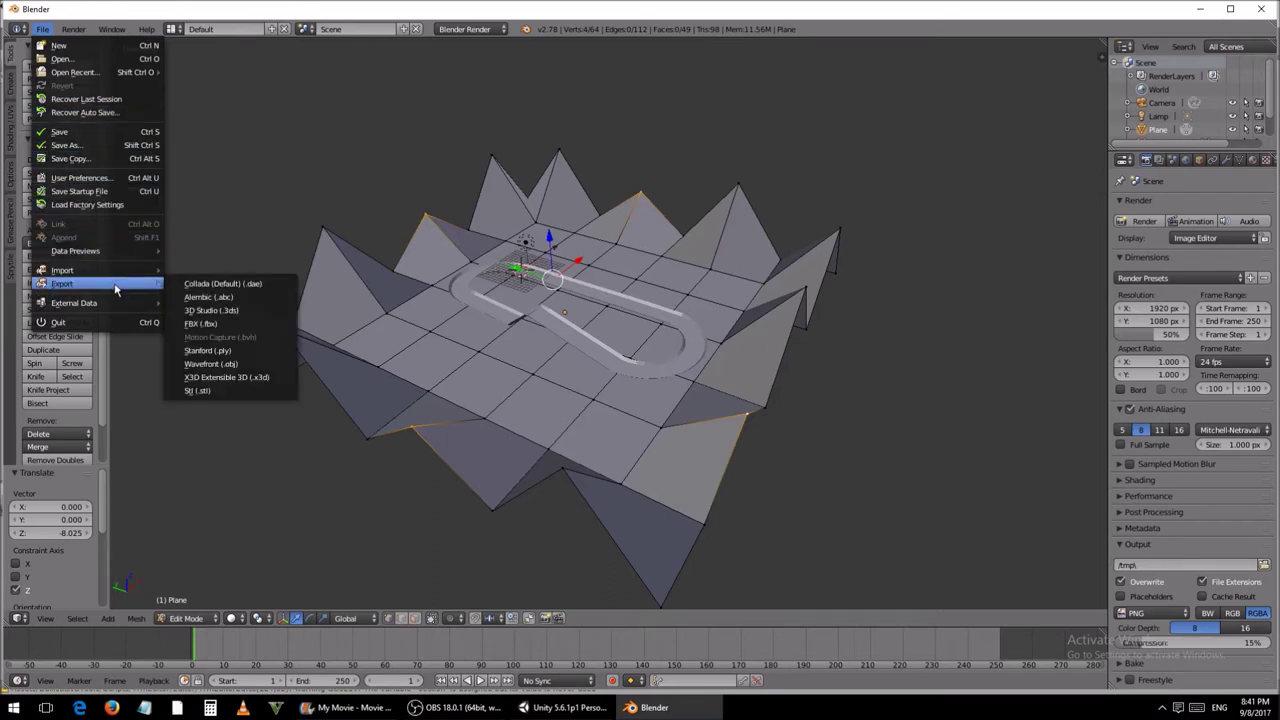
left_click(226, 326)
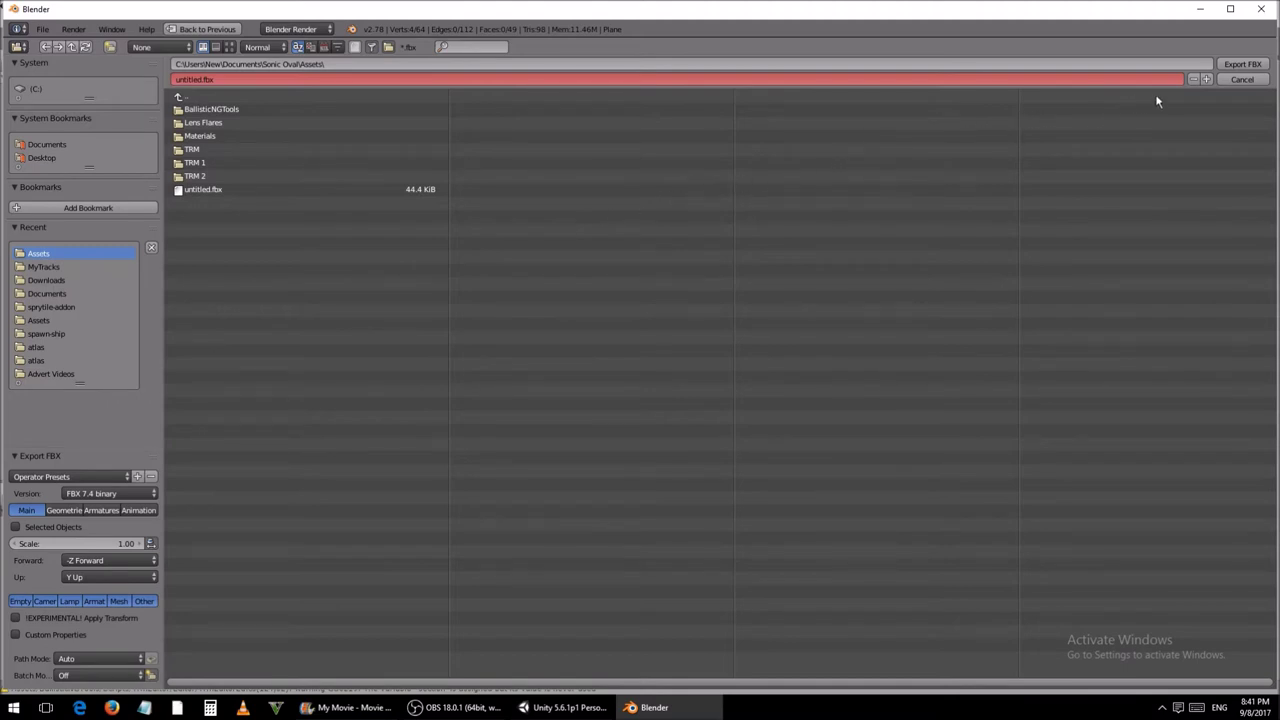
left_click(1262, 66)
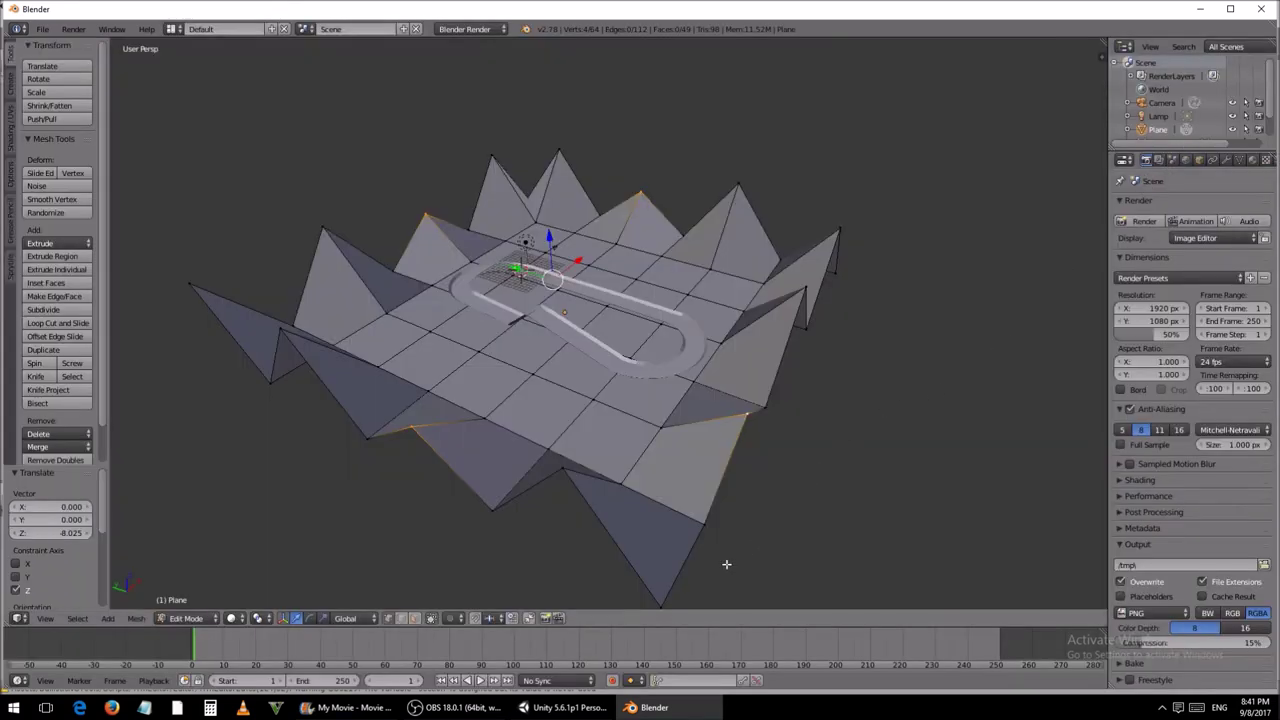
left_click(590, 710)
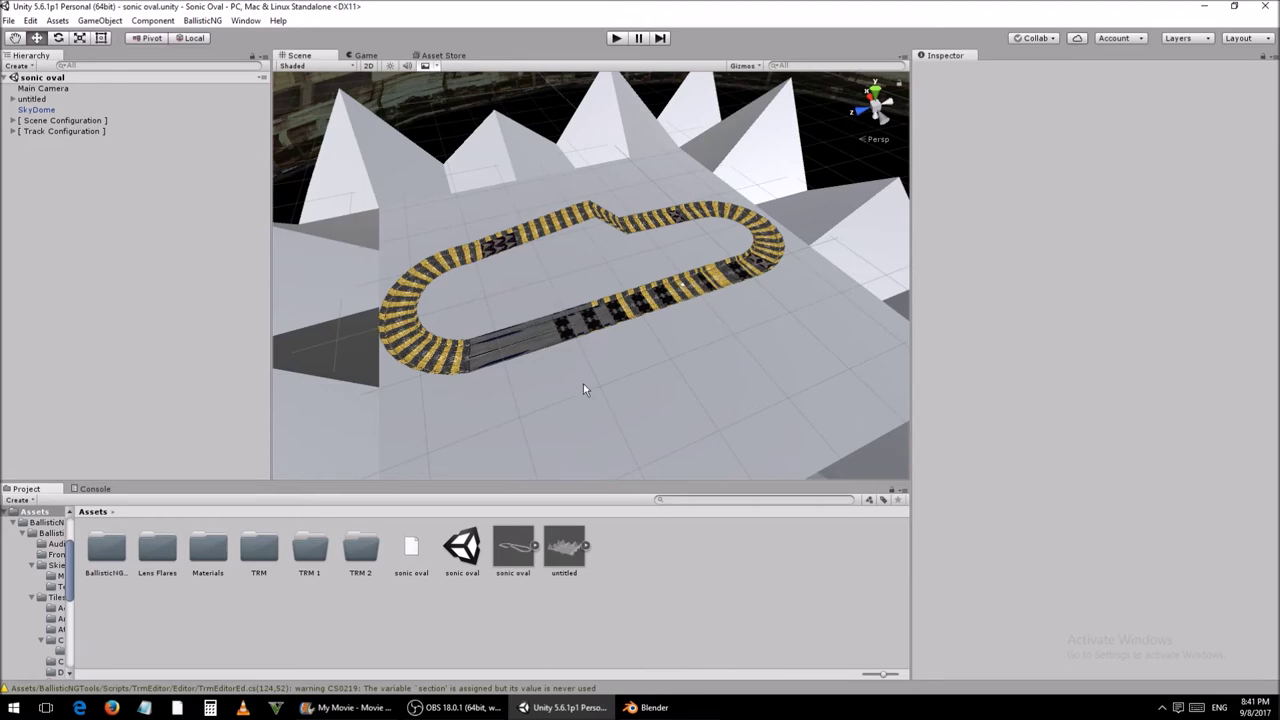
left_click_drag(583, 347, 988, 224, "alt")
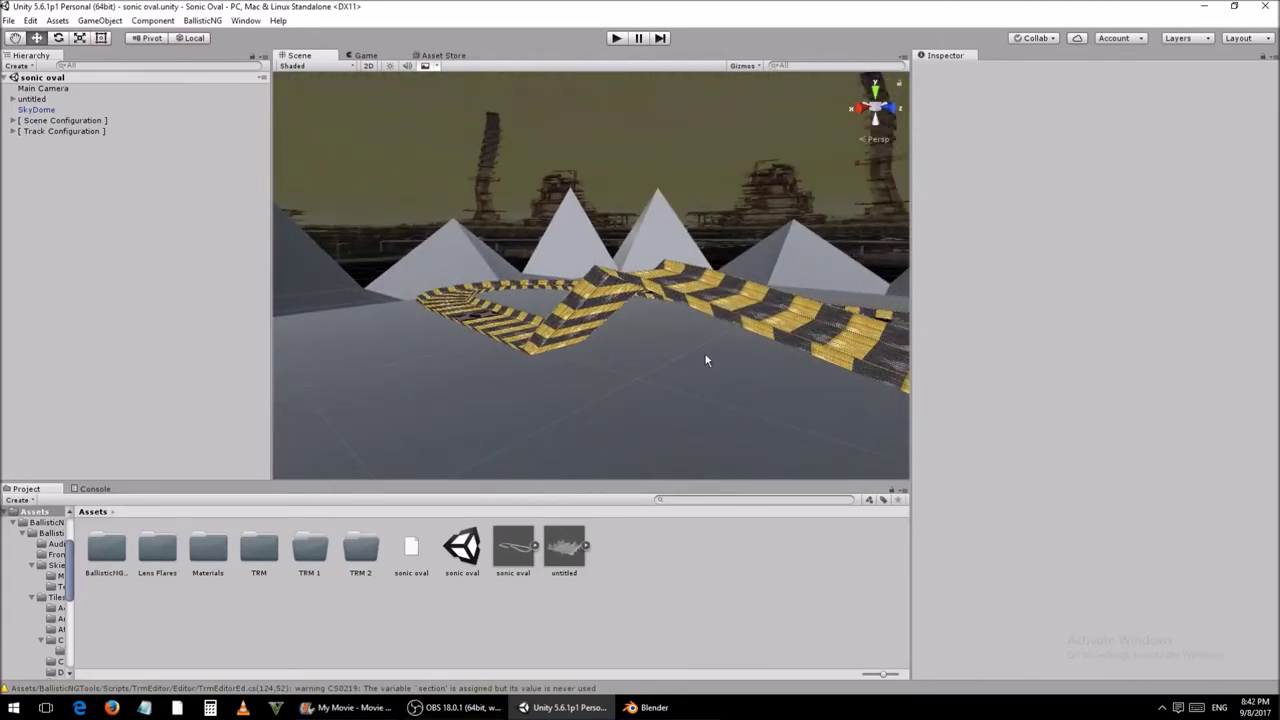
Step: Switch back to Blender, return to Object Mode and add a cube to the scene
left_click(669, 711)
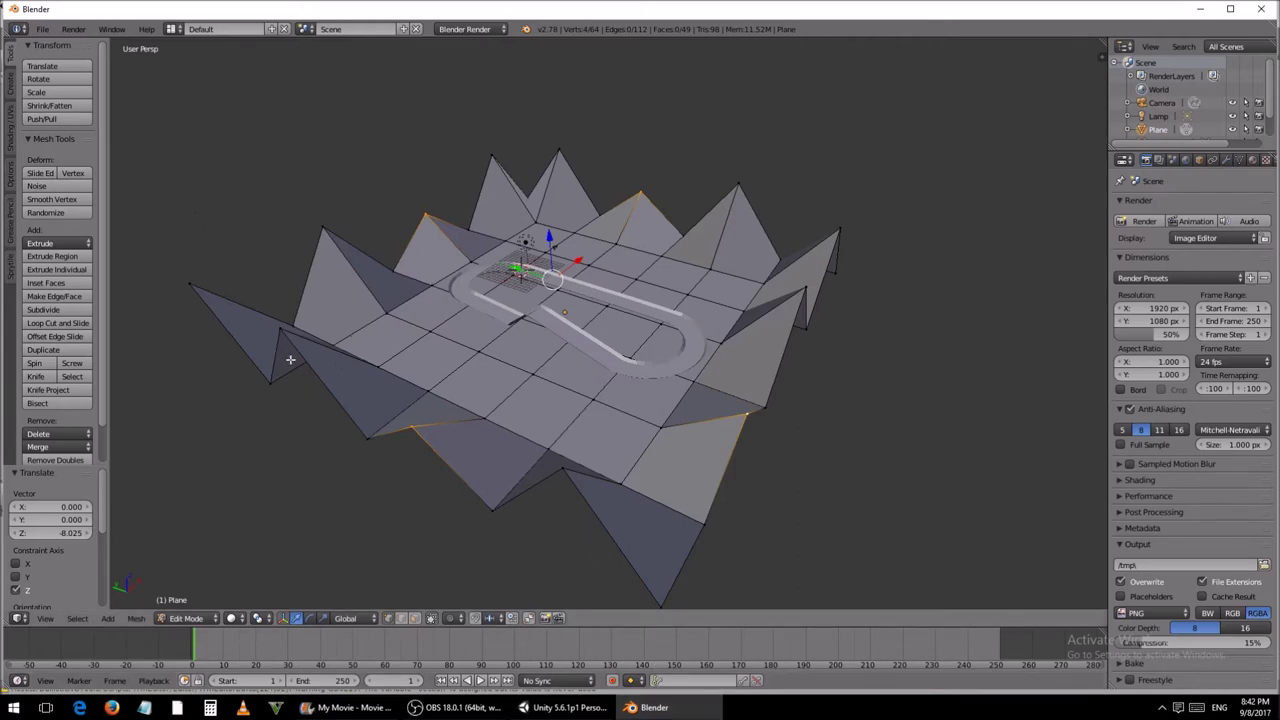
left_click(212, 620)
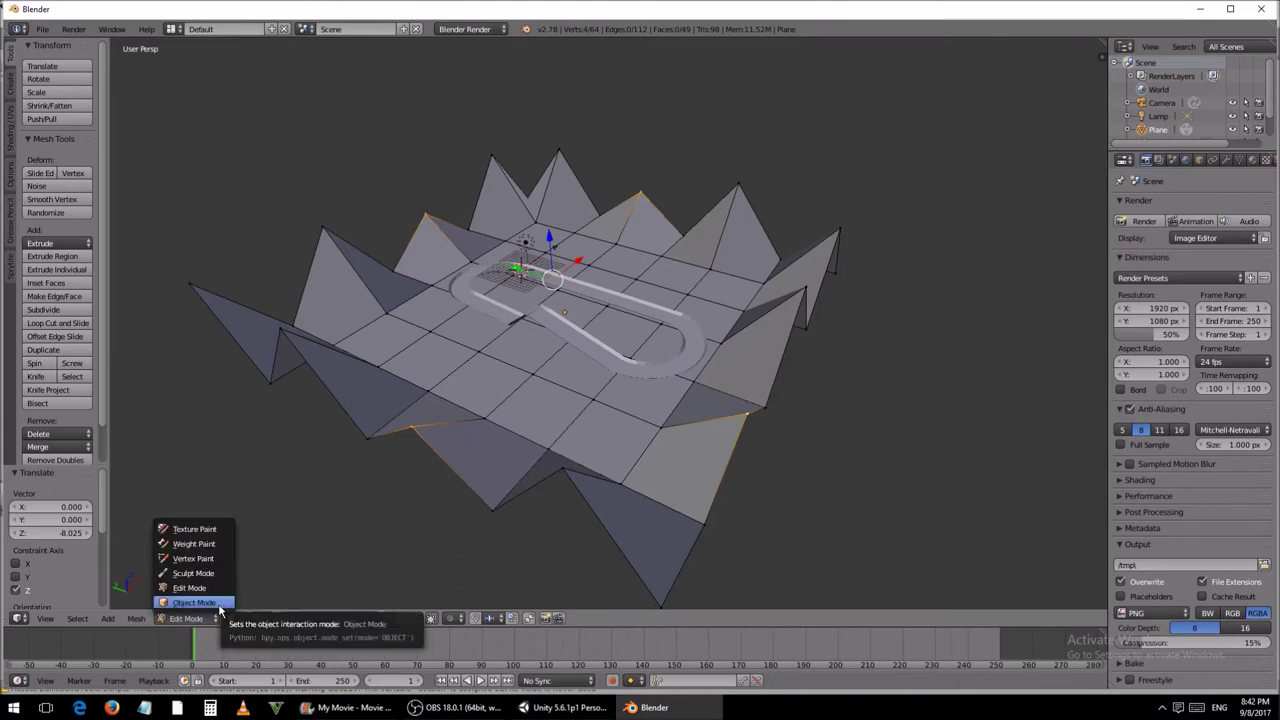
left_click(195, 603)
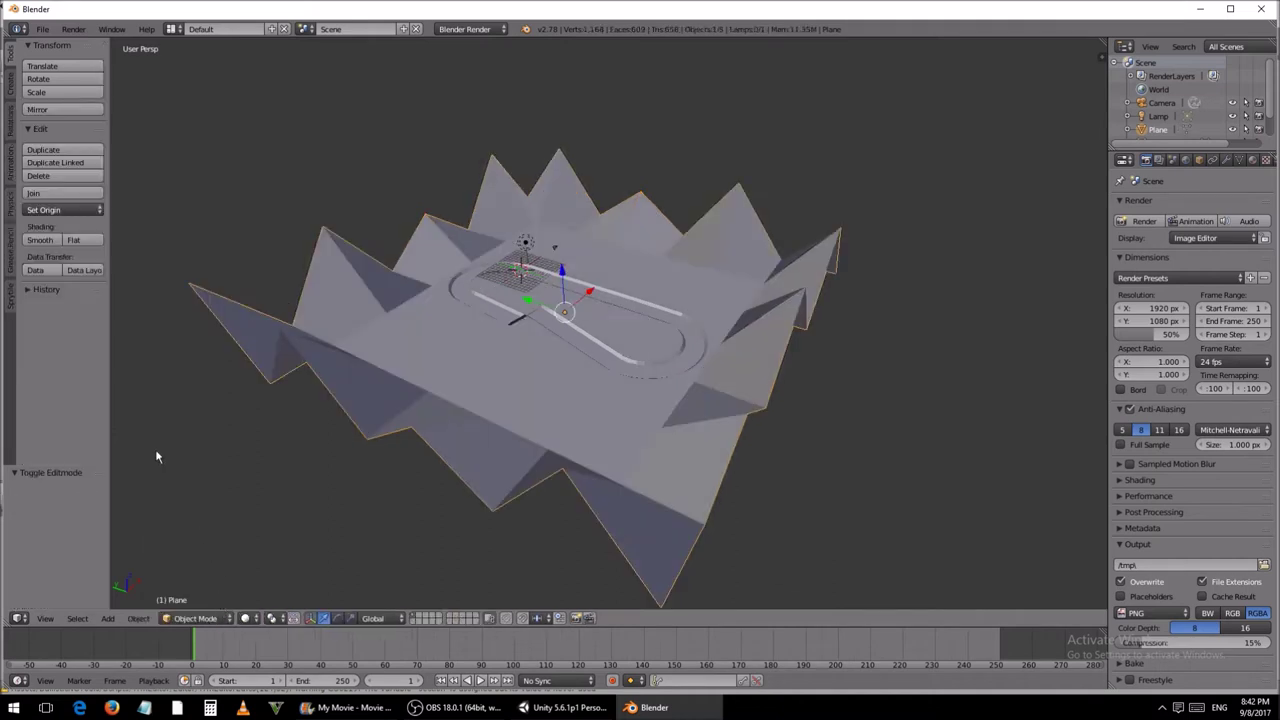
left_click(13, 88)
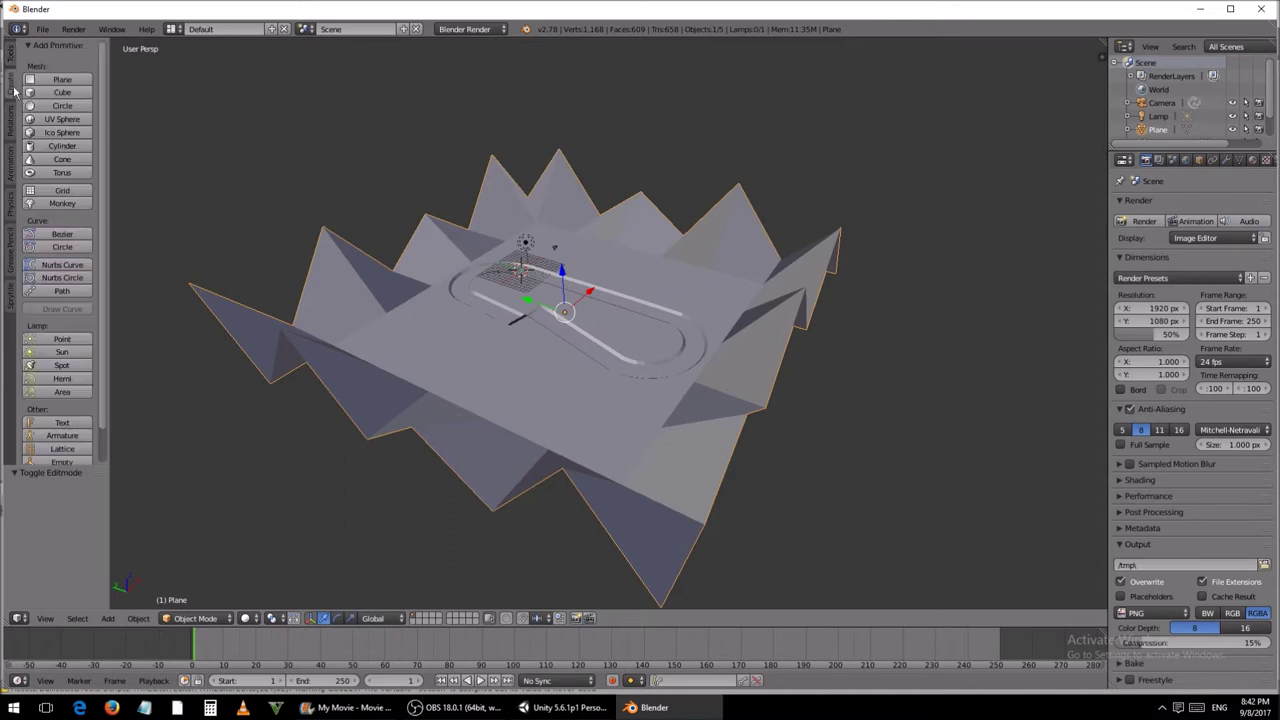
left_click(76, 97)
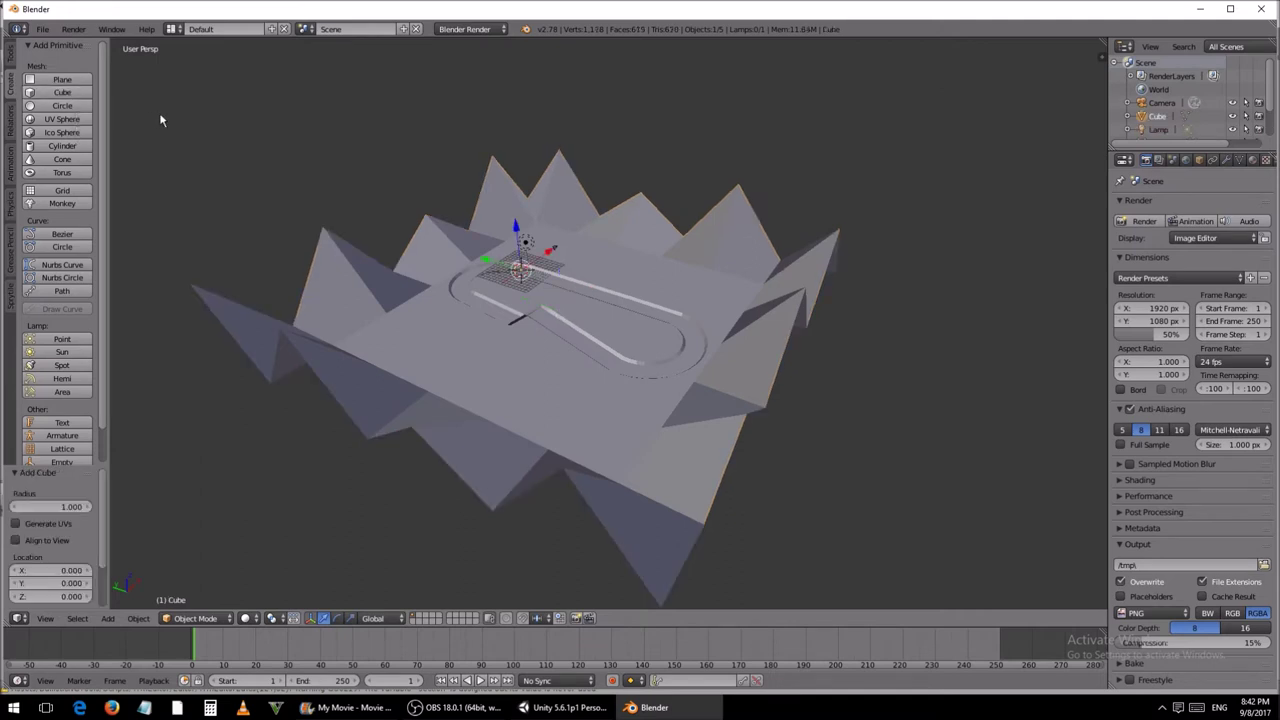
Step: Move the cube about -4.94 units along Y so it sits further along the track's straight
key("KP_Decimal")
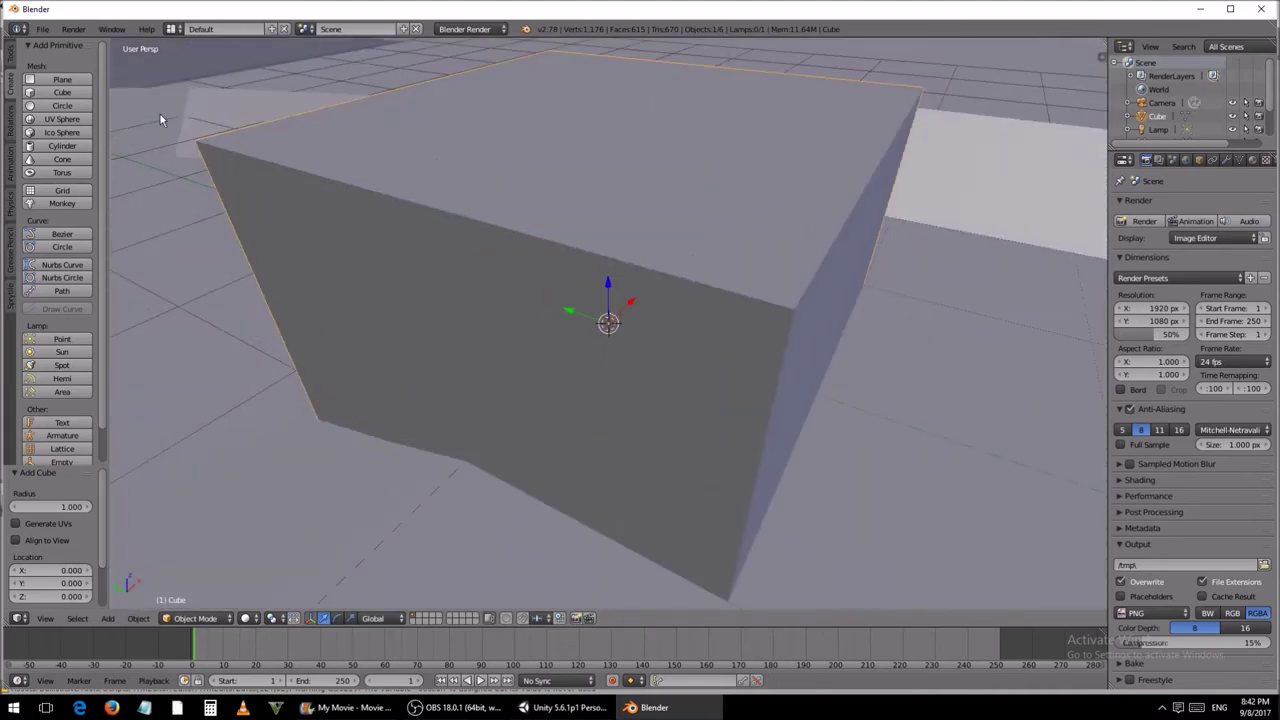
scroll(160, 114, "down", 10)
scroll(160, 114, "down", 5)
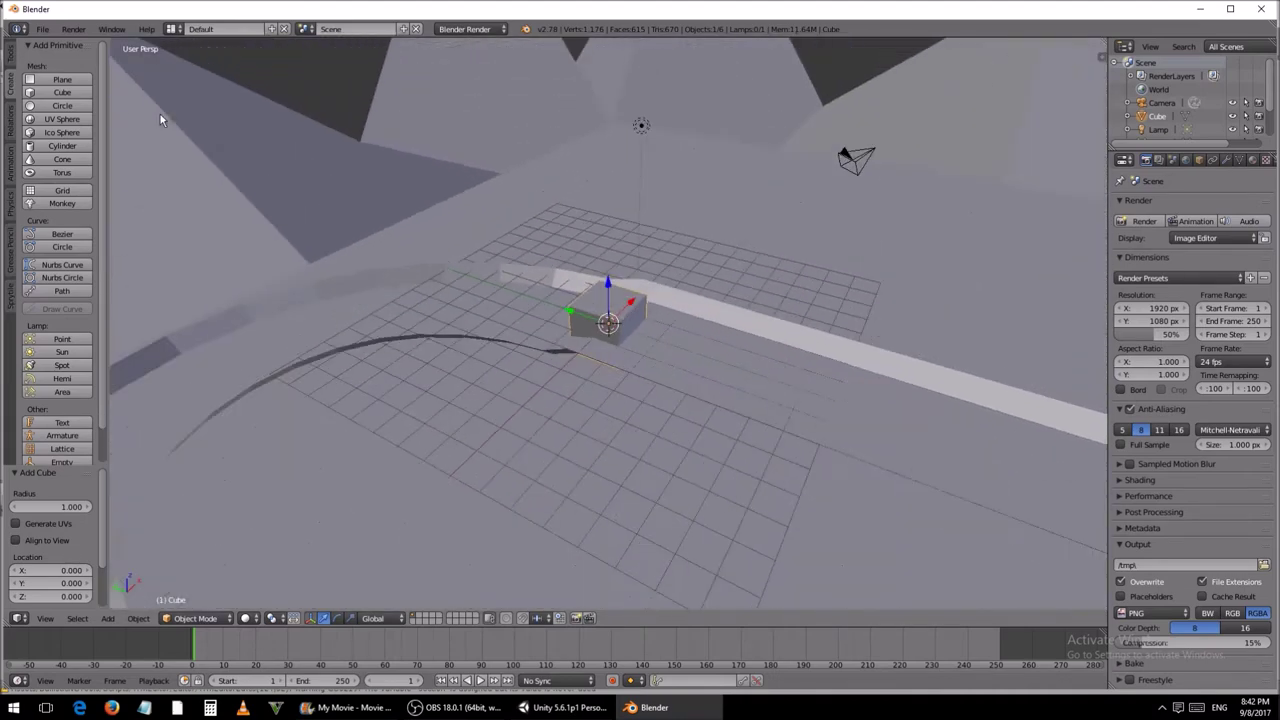
middle_click_drag(274, 201, 632, 263)
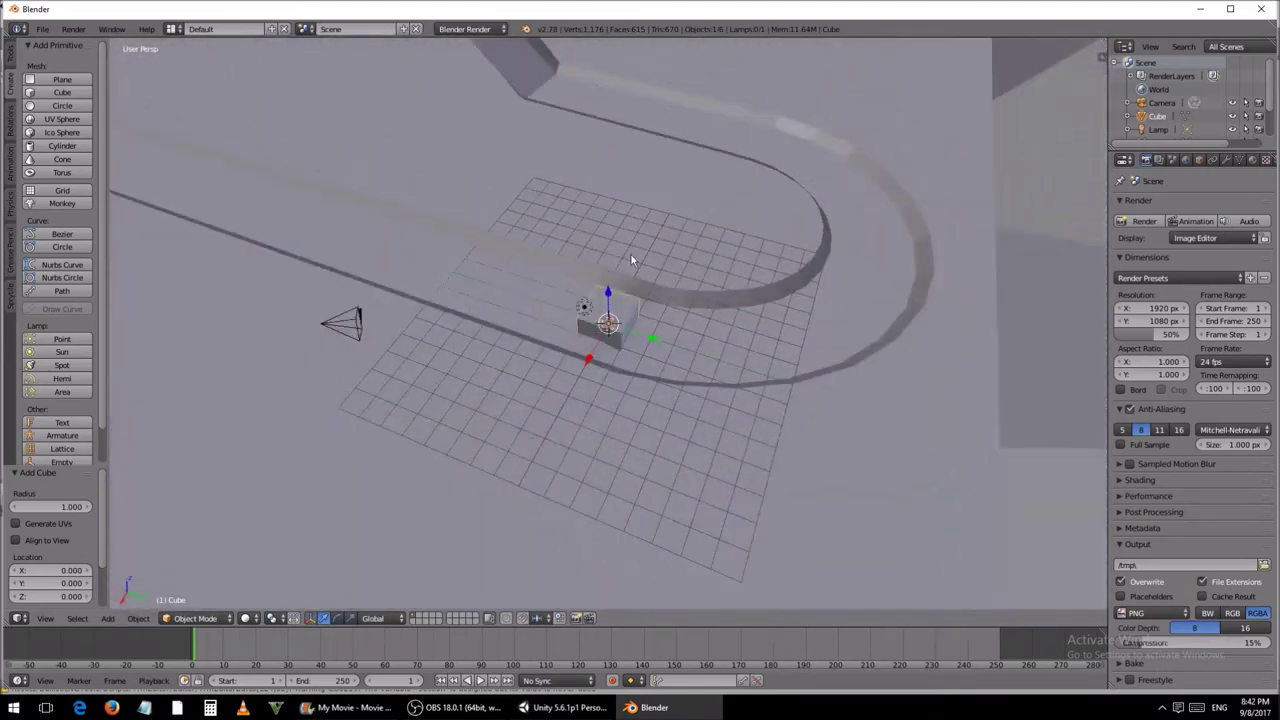
left_click_drag(652, 344, 545, 314)
middle_click_drag(545, 314, 370, 294)
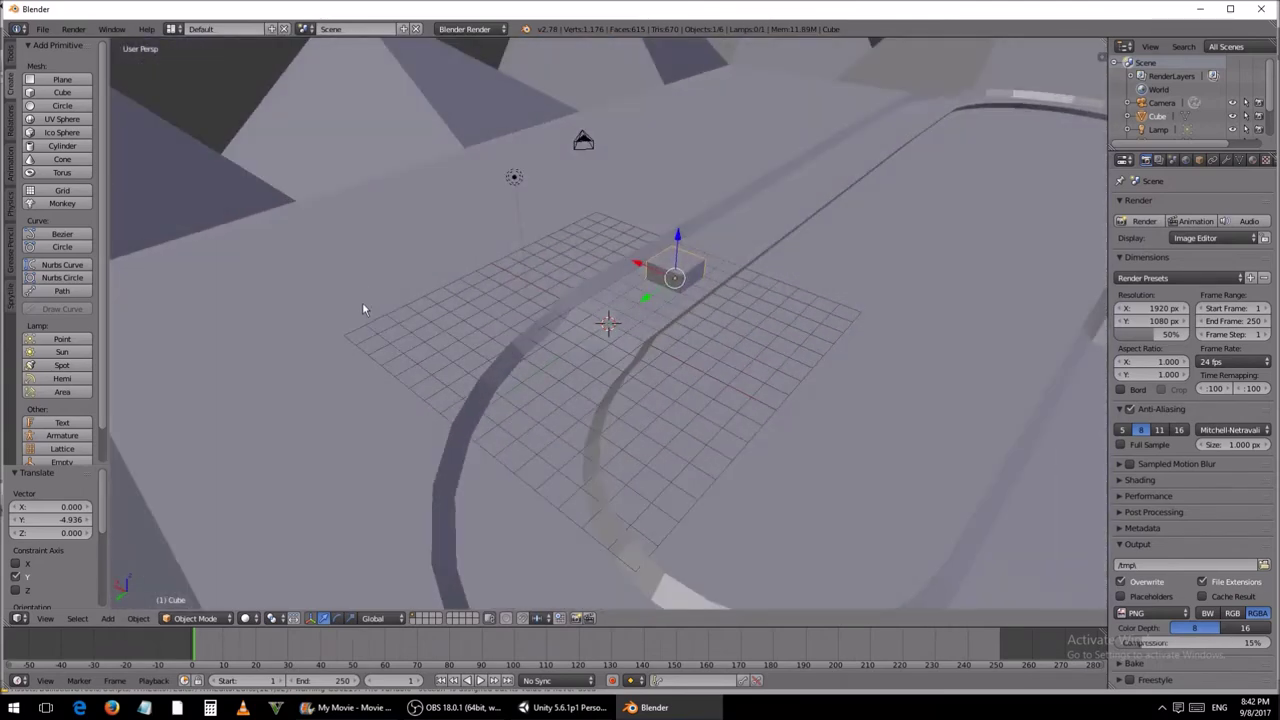
Step: Frame the cube, enter Edit Mode on it and turn on face selection
scroll(358, 319, "up", 2)
key("KP_Decimal")
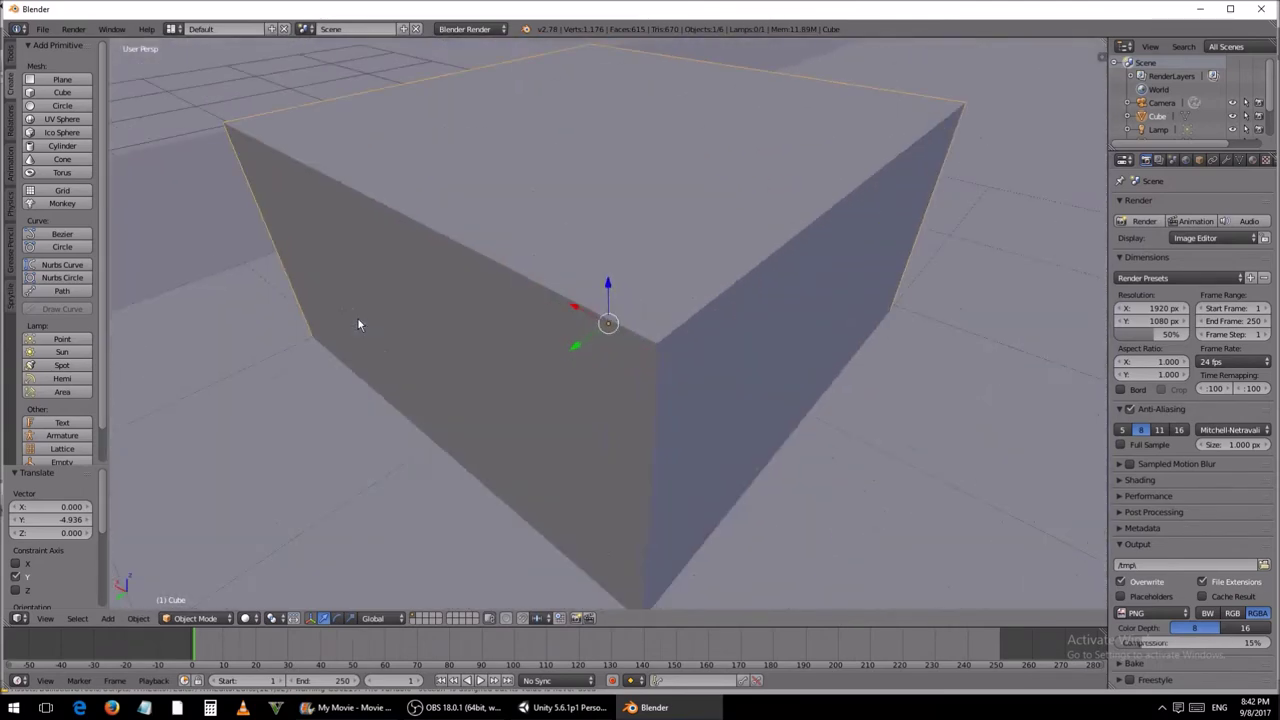
scroll(357, 317, "down", 5)
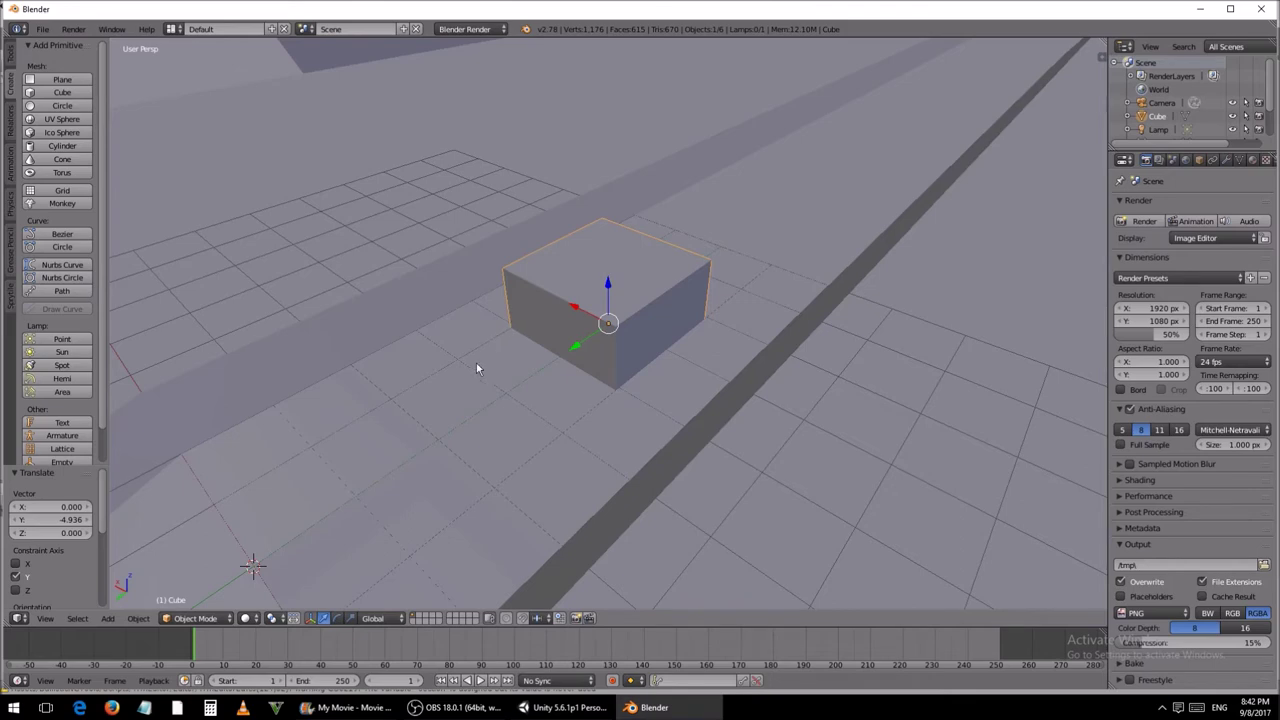
left_click(218, 622)
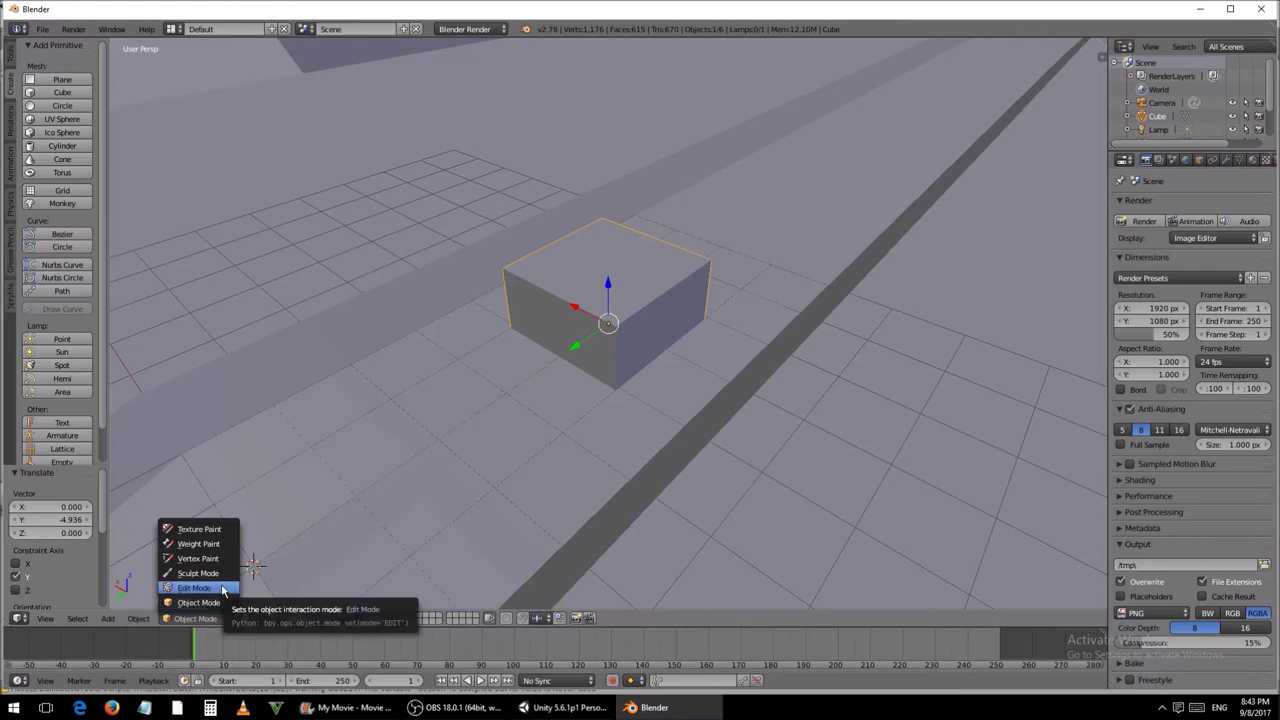
left_click(222, 588)
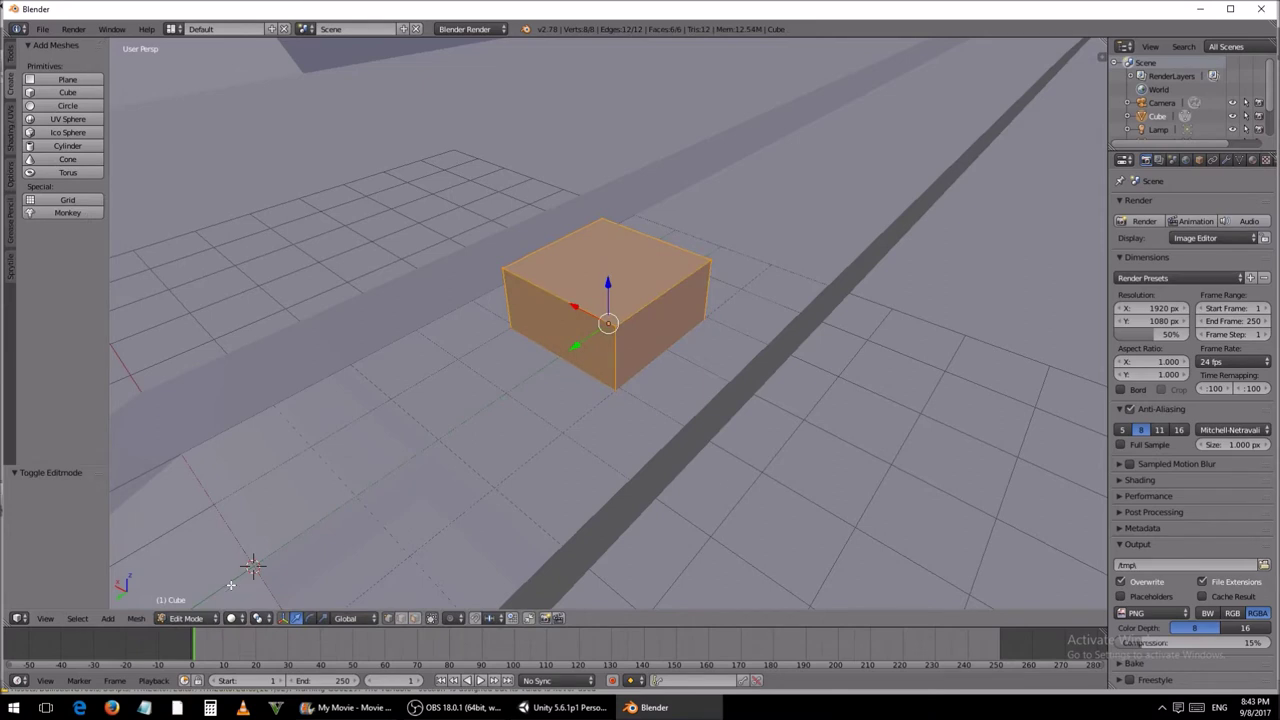
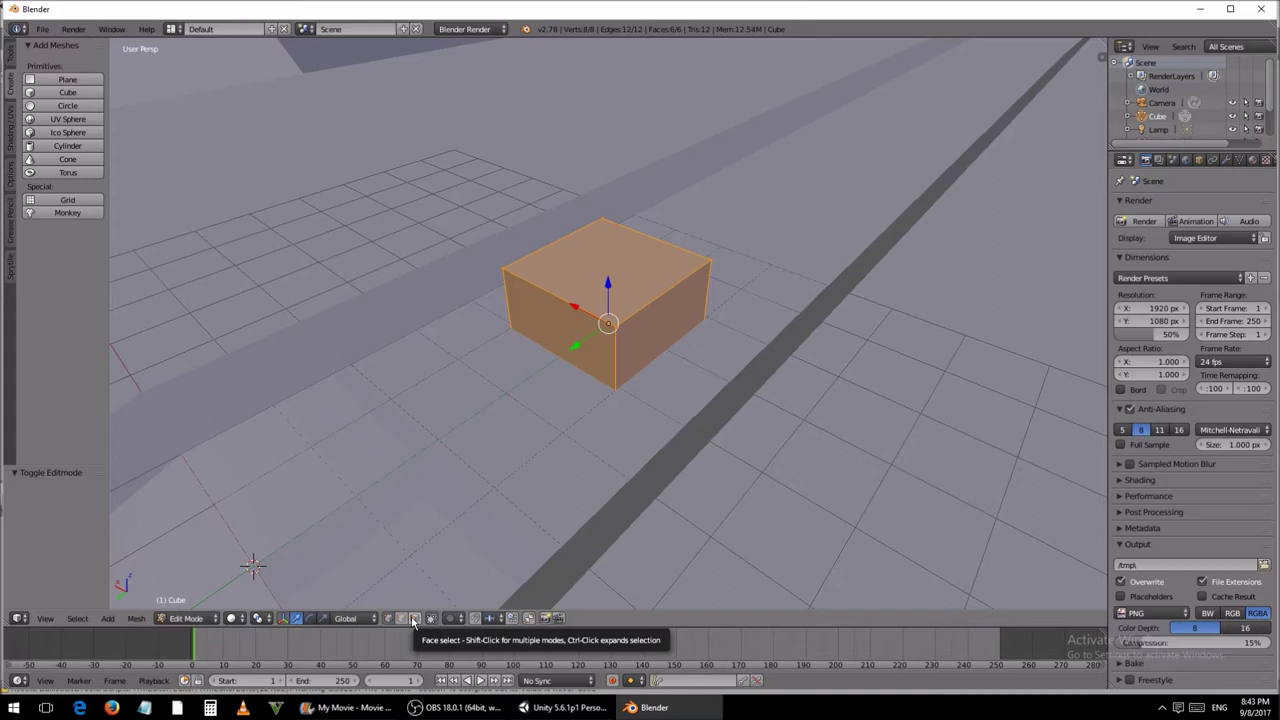
left_click(414, 619)
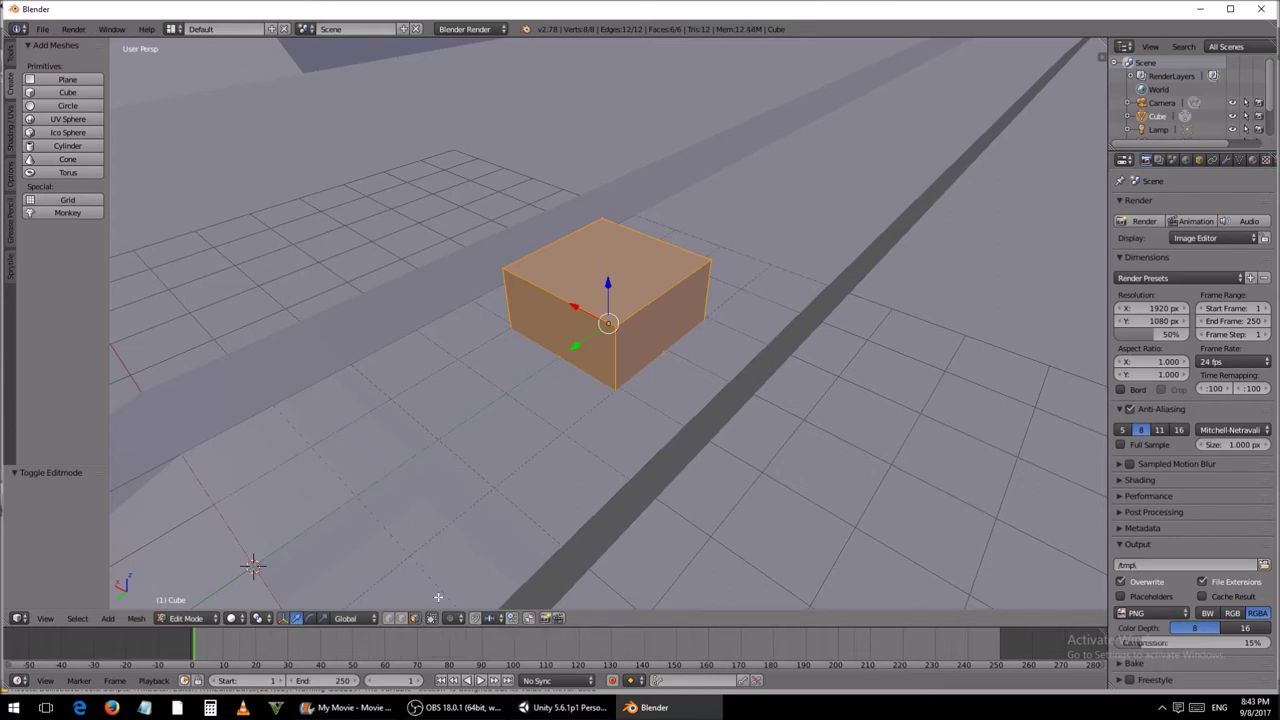
Step: Select one end face of the cube and move it about -2.63 units along X to extend the block across the track
right_click(651, 340)
middle_click_drag(651, 340, 782, 300)
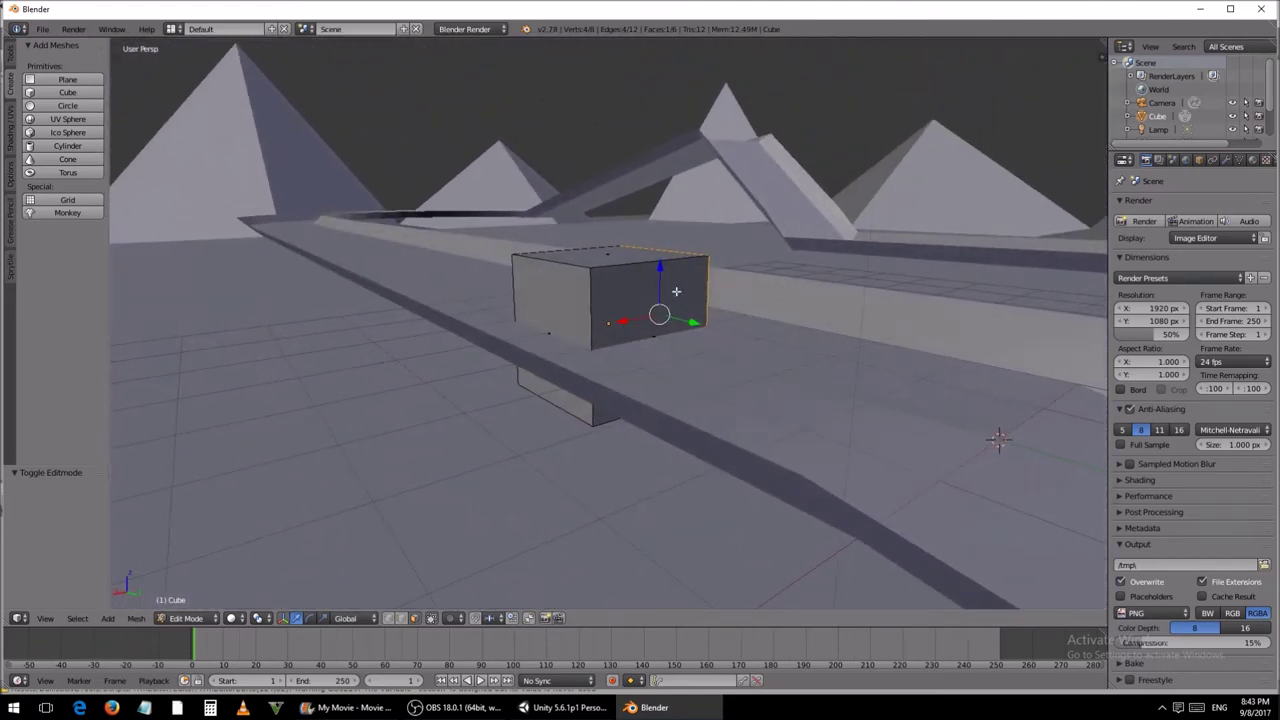
middle_click_drag(569, 300, 495, 334)
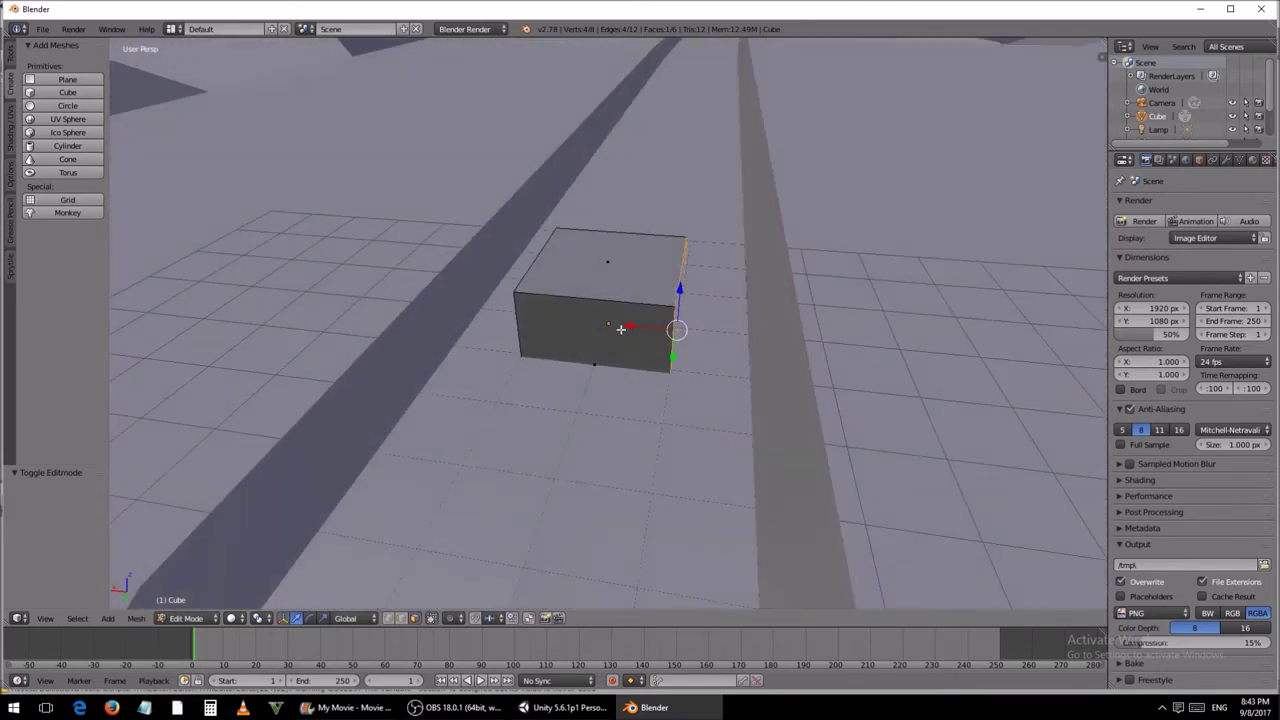
left_click_drag(631, 325, 826, 355)
Step: Select the opposite end face and move it about 2.68 units along X so the block spans beyond the other track wall
middle_click_drag(826, 355, 920, 343)
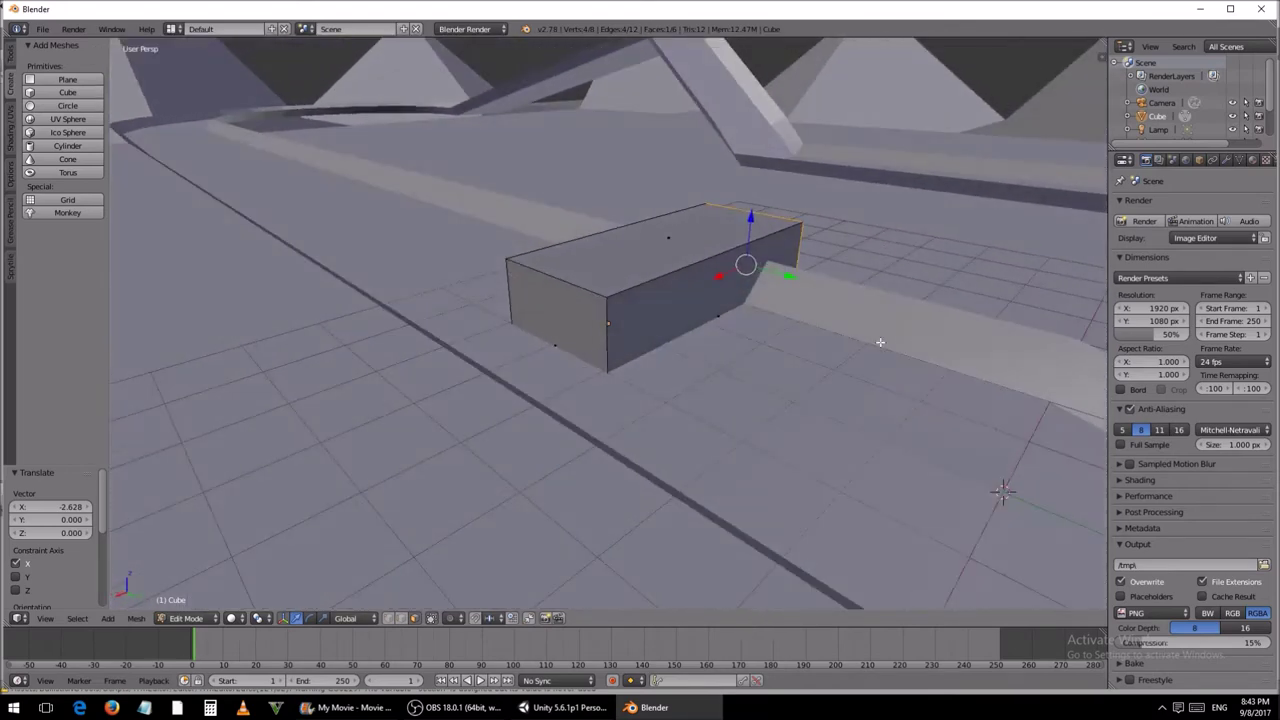
right_click(568, 323)
middle_click_drag(568, 323, 503, 323)
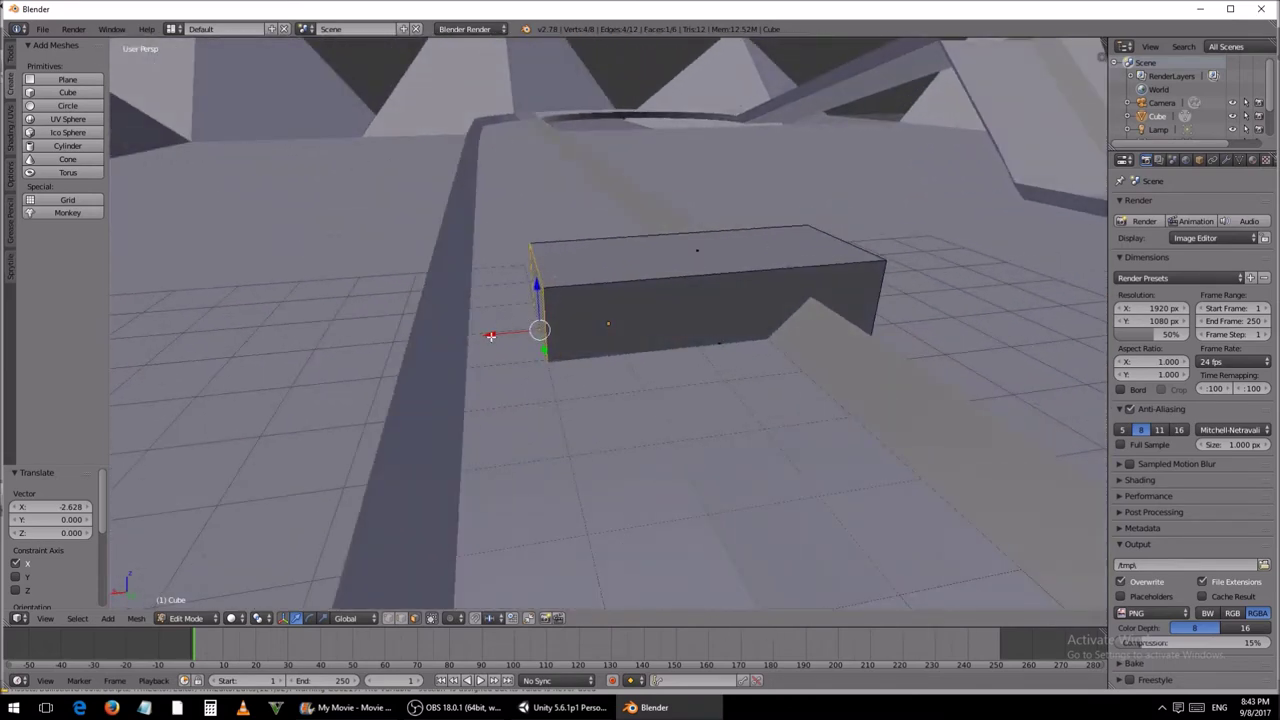
left_click_drag(490, 336, 289, 349)
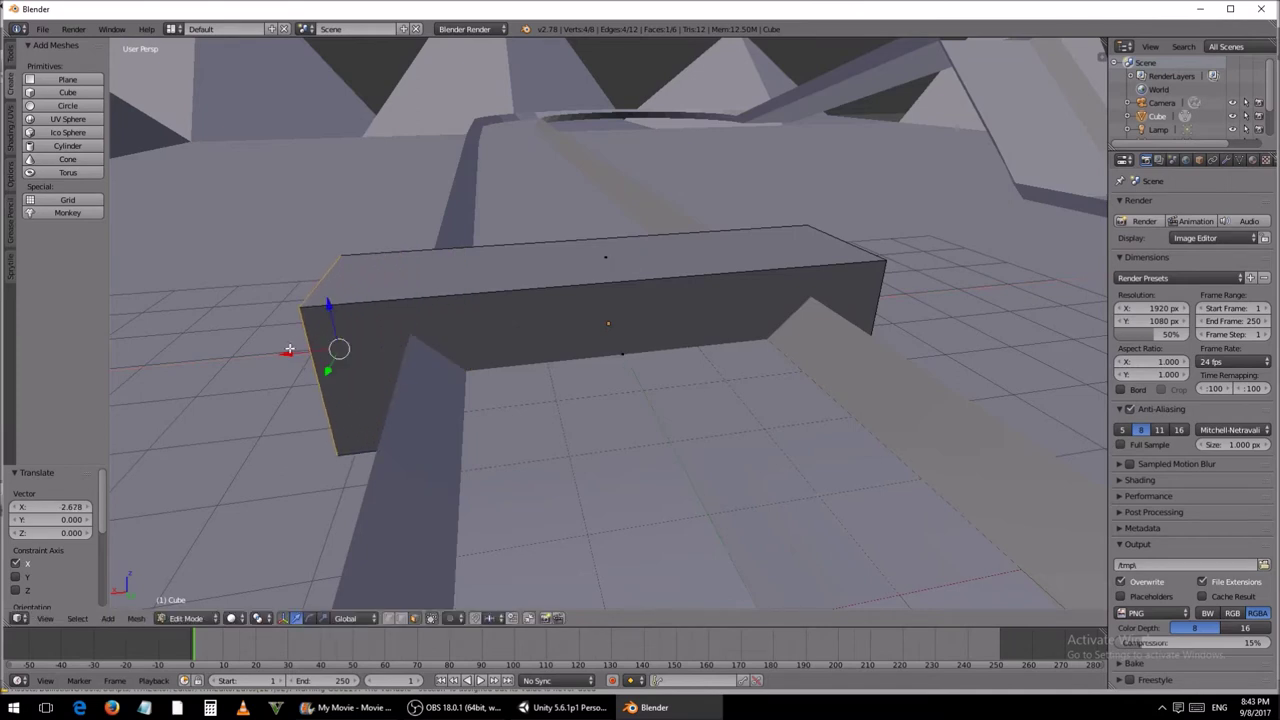
Step: Return to Object Mode and raise the stretched block about 3.98 units along Z above the track
left_click(212, 620)
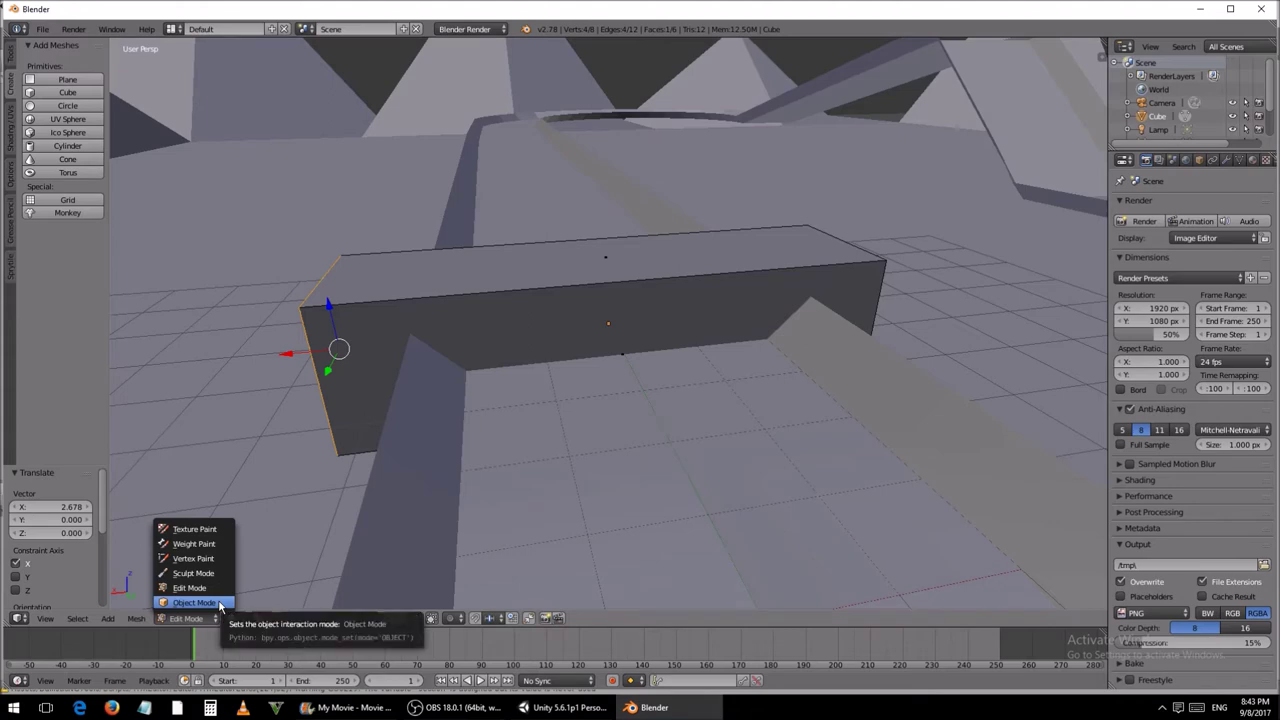
left_click(196, 603)
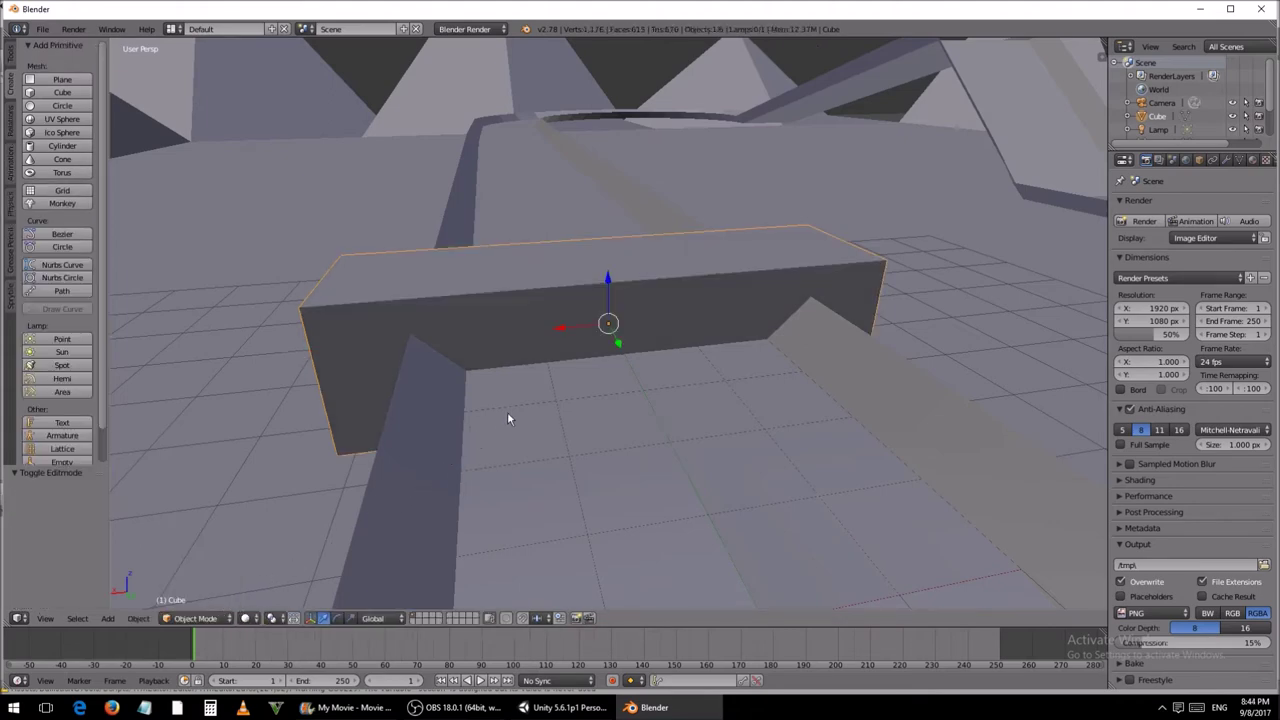
middle_click_drag(524, 407, 511, 371)
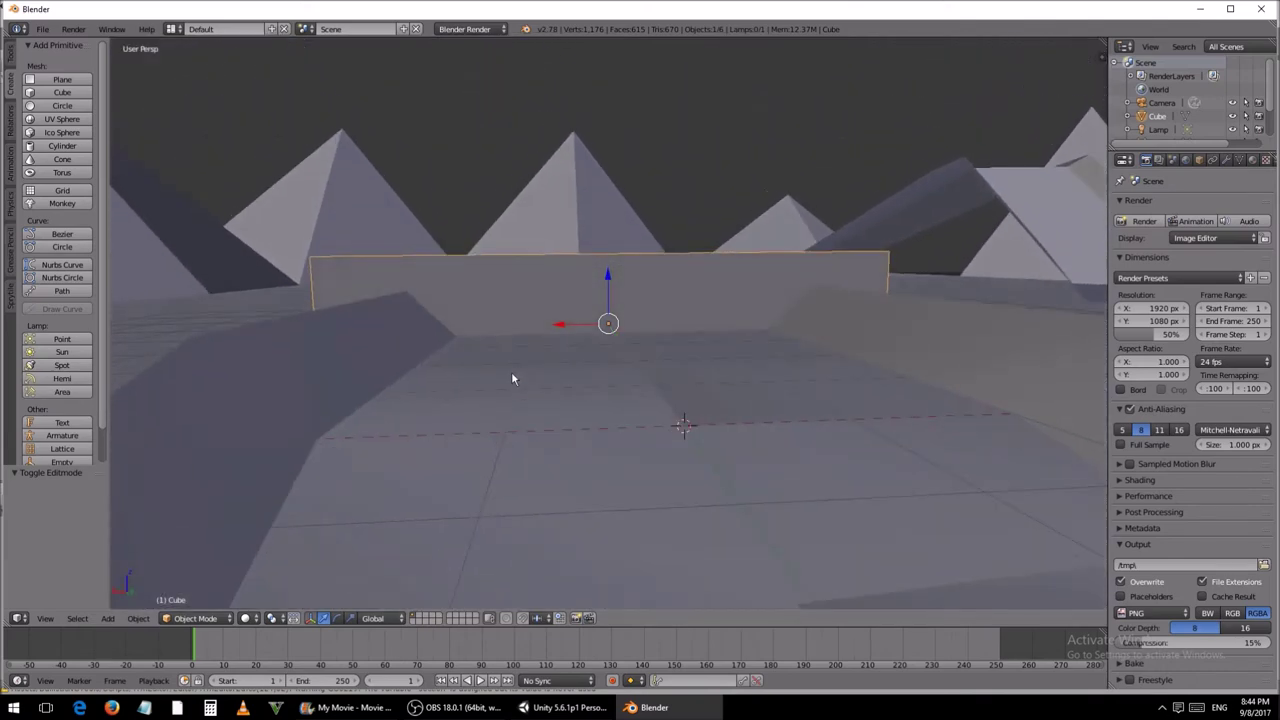
left_click_drag(608, 282, 600, 565)
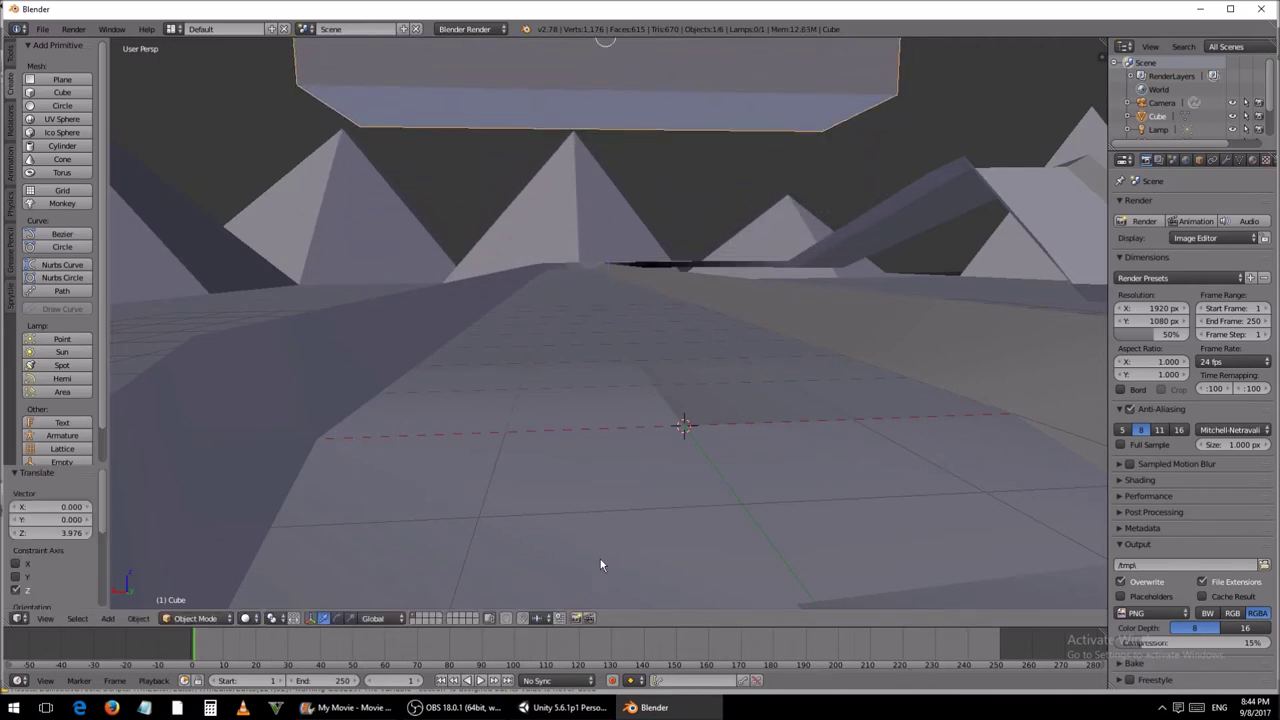
Step: Find the Duplicate Objects command by searching for "duplicate objects" and duplicate the raised block
scroll(601, 555, "down", 6)
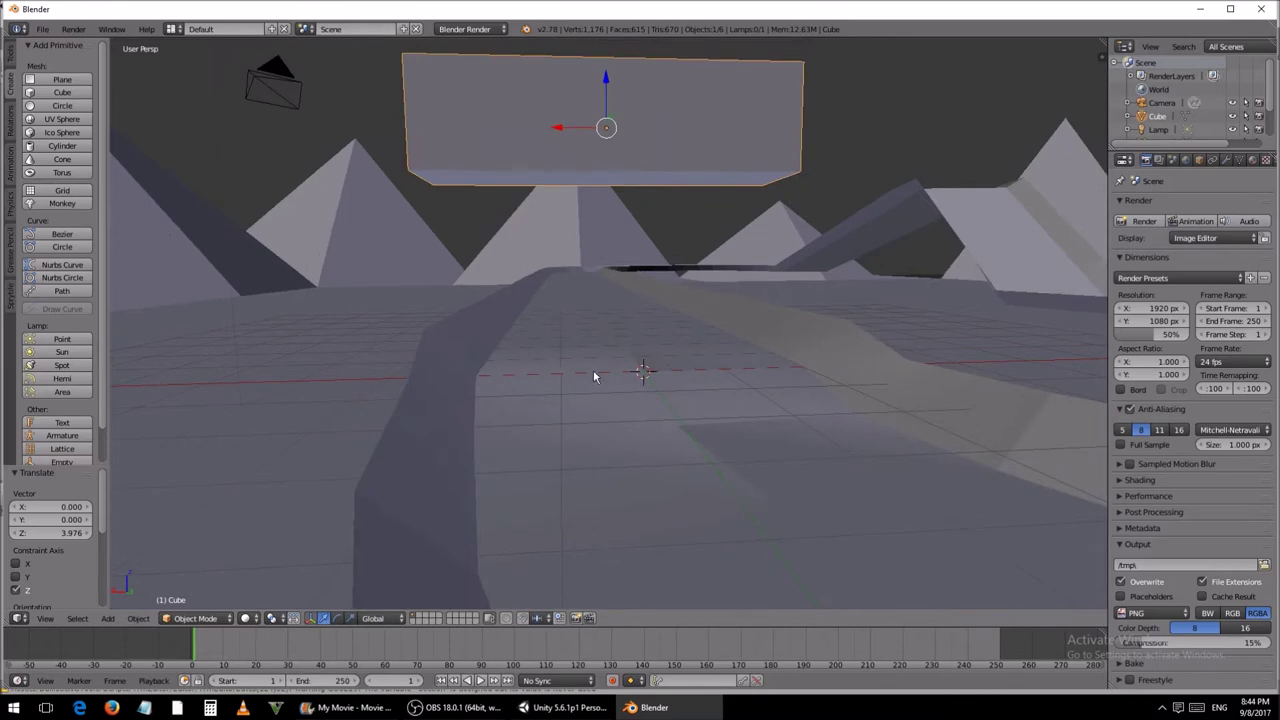
middle_click_drag(597, 337, 632, 350)
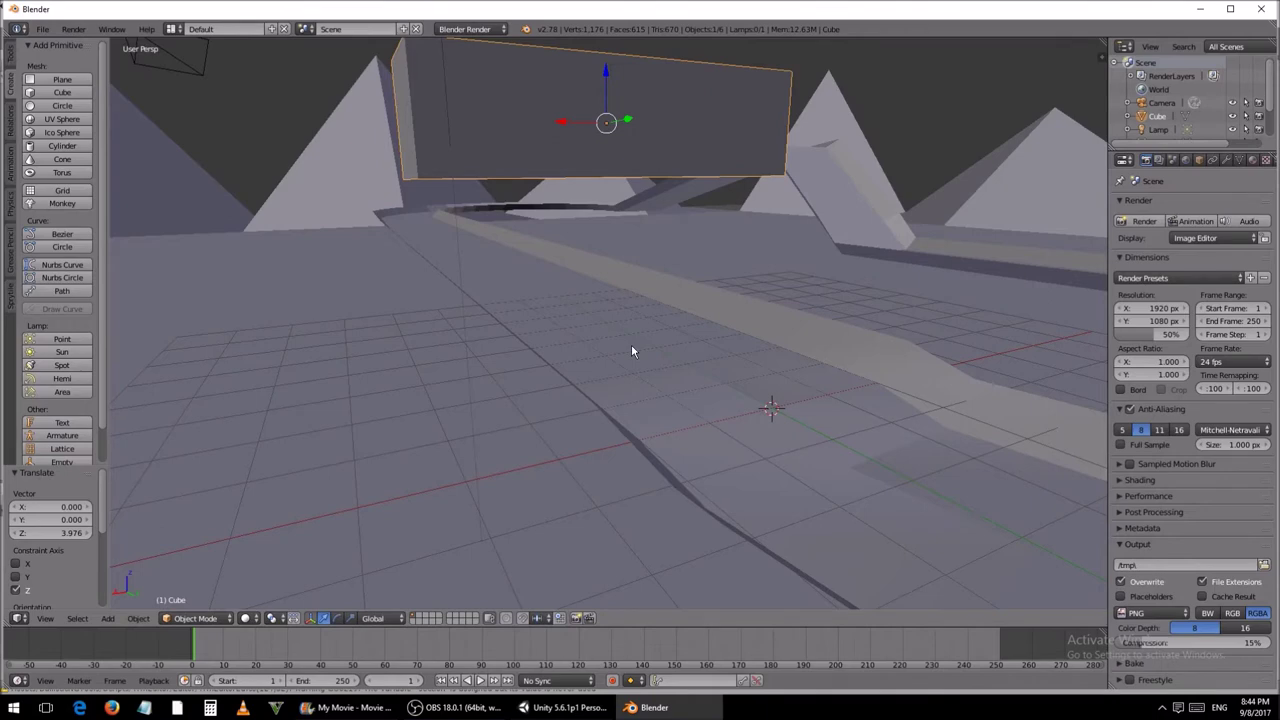
middle_click_drag(631, 350, 668, 367)
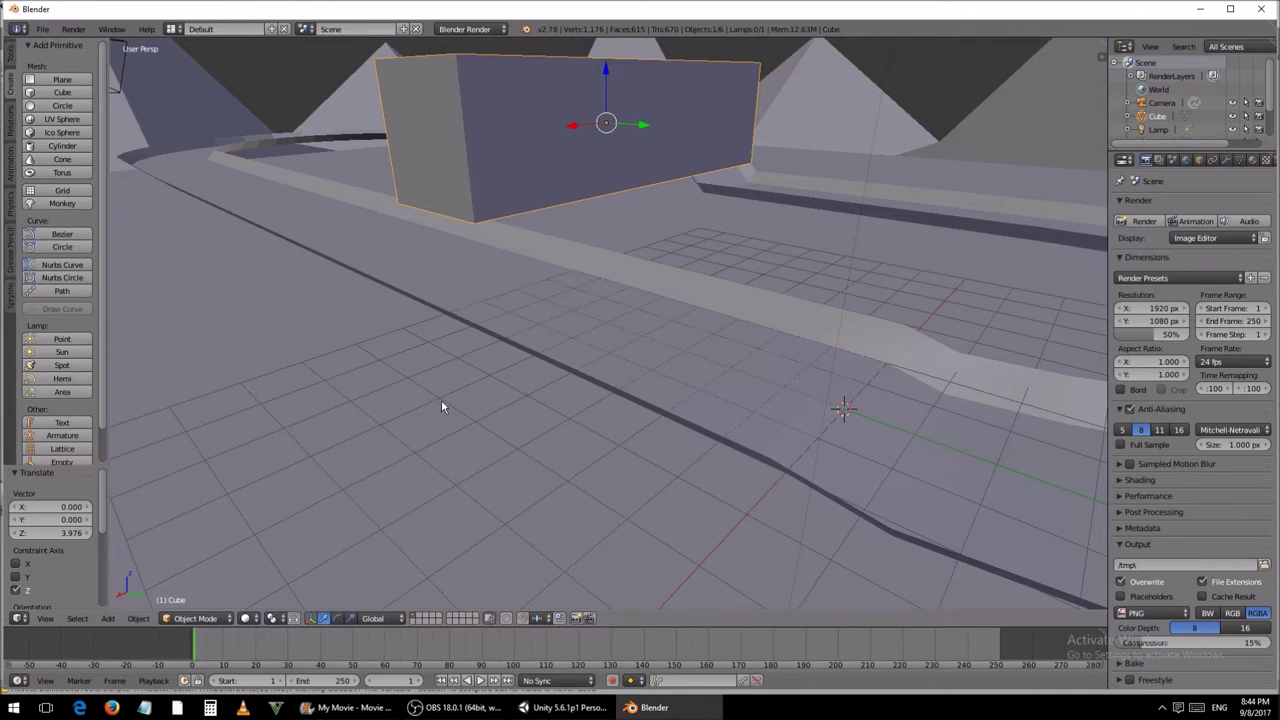
middle_click_drag(486, 265, 486, 342, "shift")
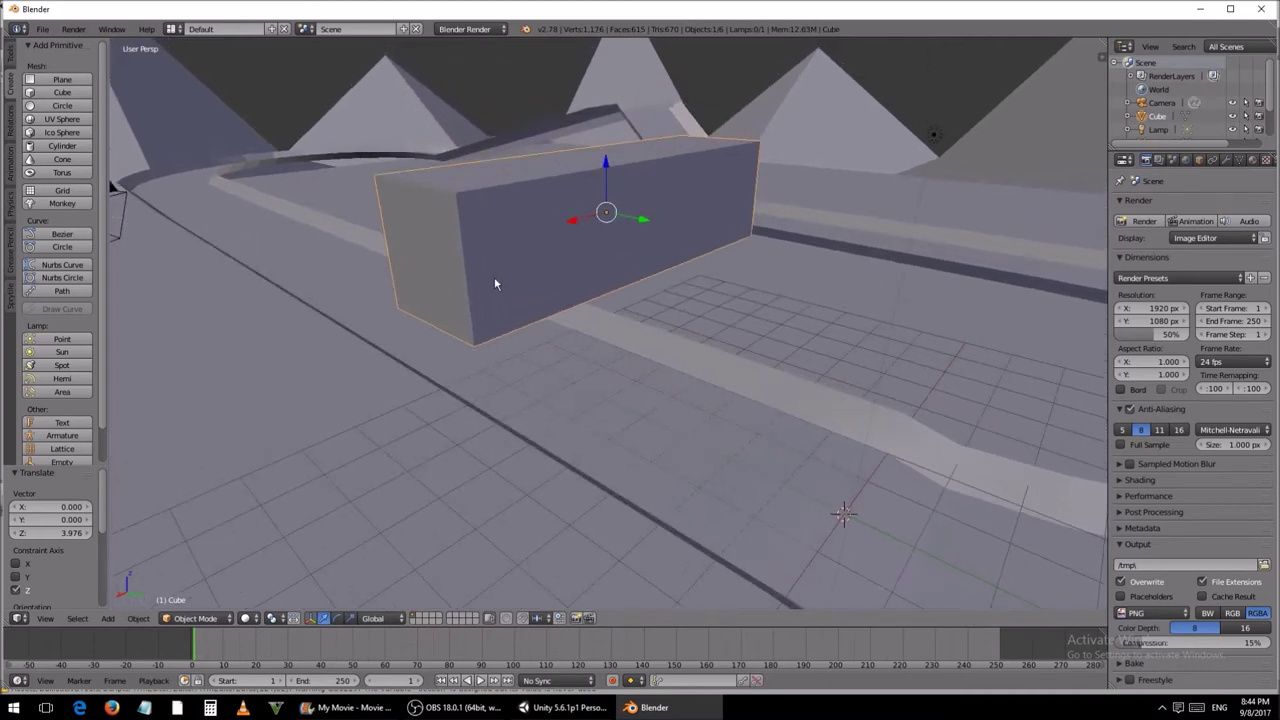
key("space")
key("BackSpace")
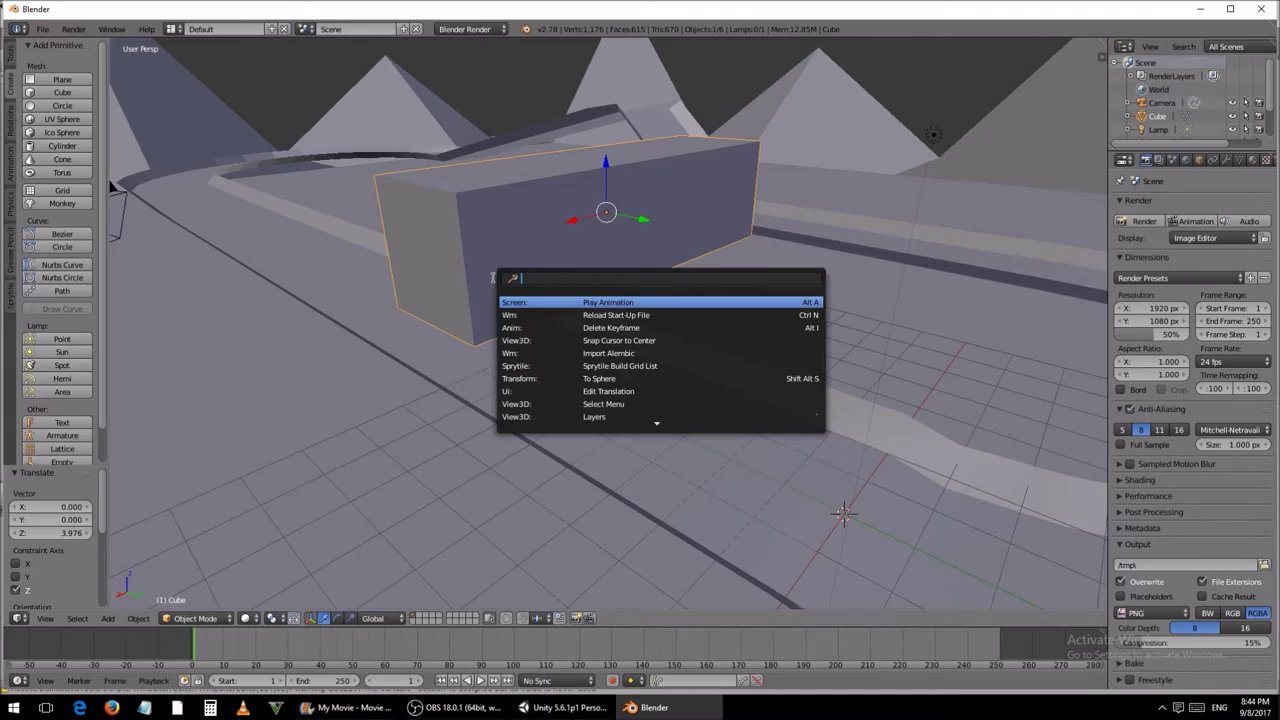
type("du")
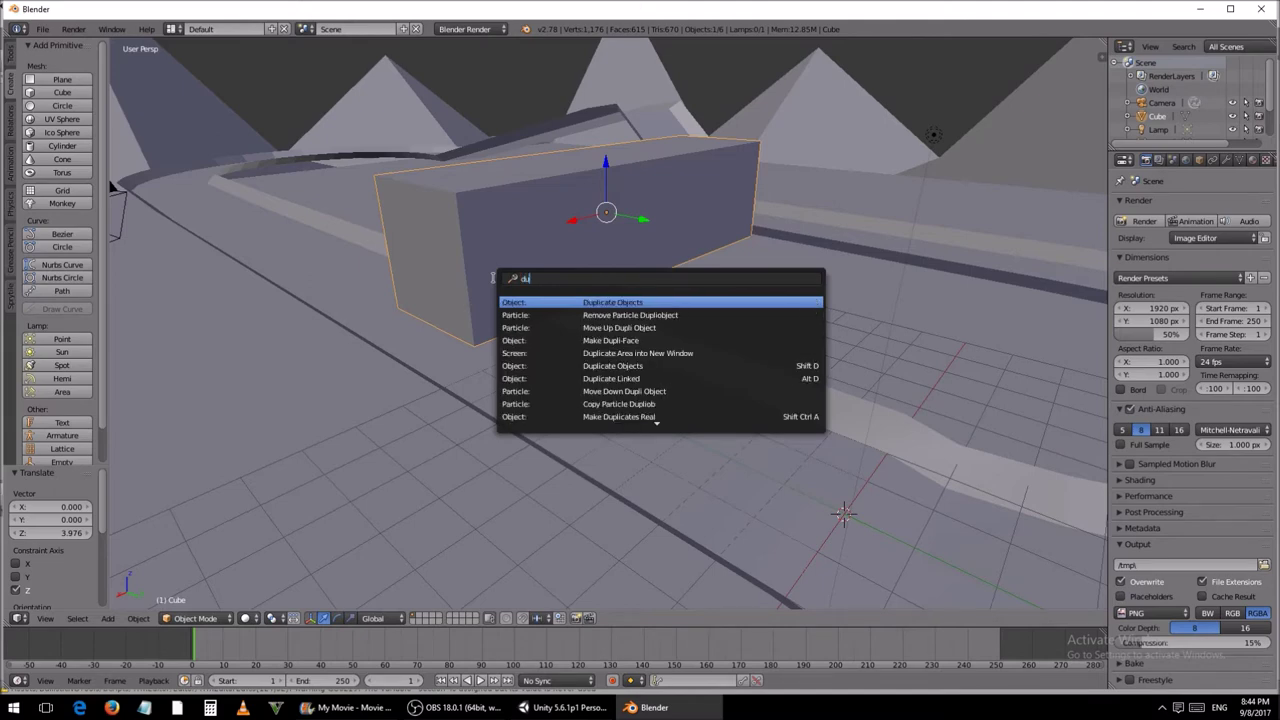
type("plic")
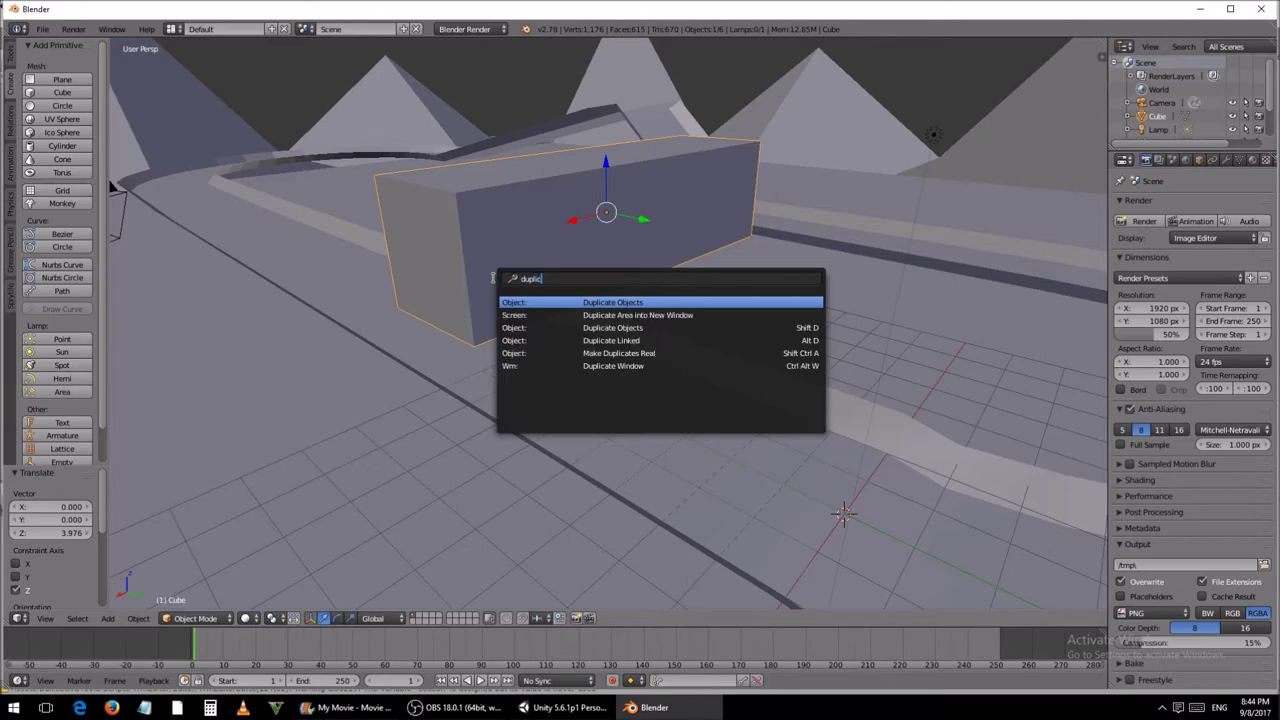
type("ate objects")
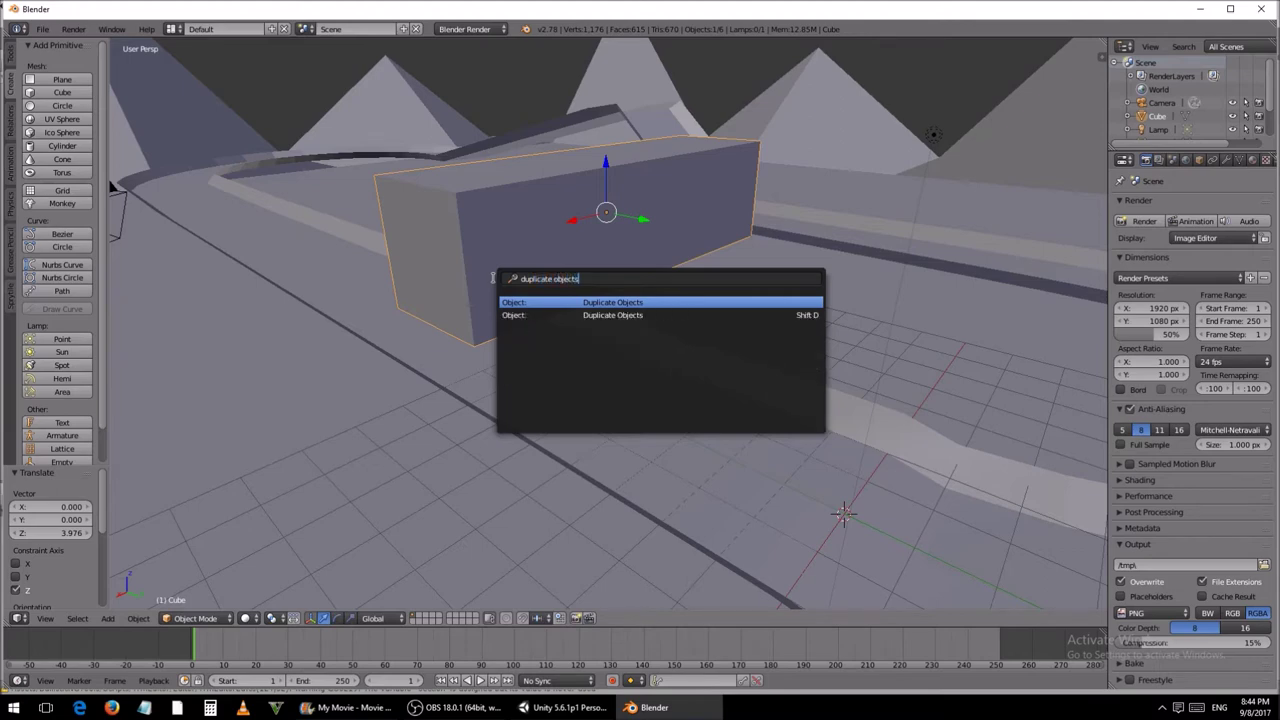
key("BackSpace")
left_click(657, 301)
Step: Lower the copy about -2.23 units along Z, then raise it 0.243 units so it meets the underside of the original block
middle_click_drag(643, 277, 587, 265)
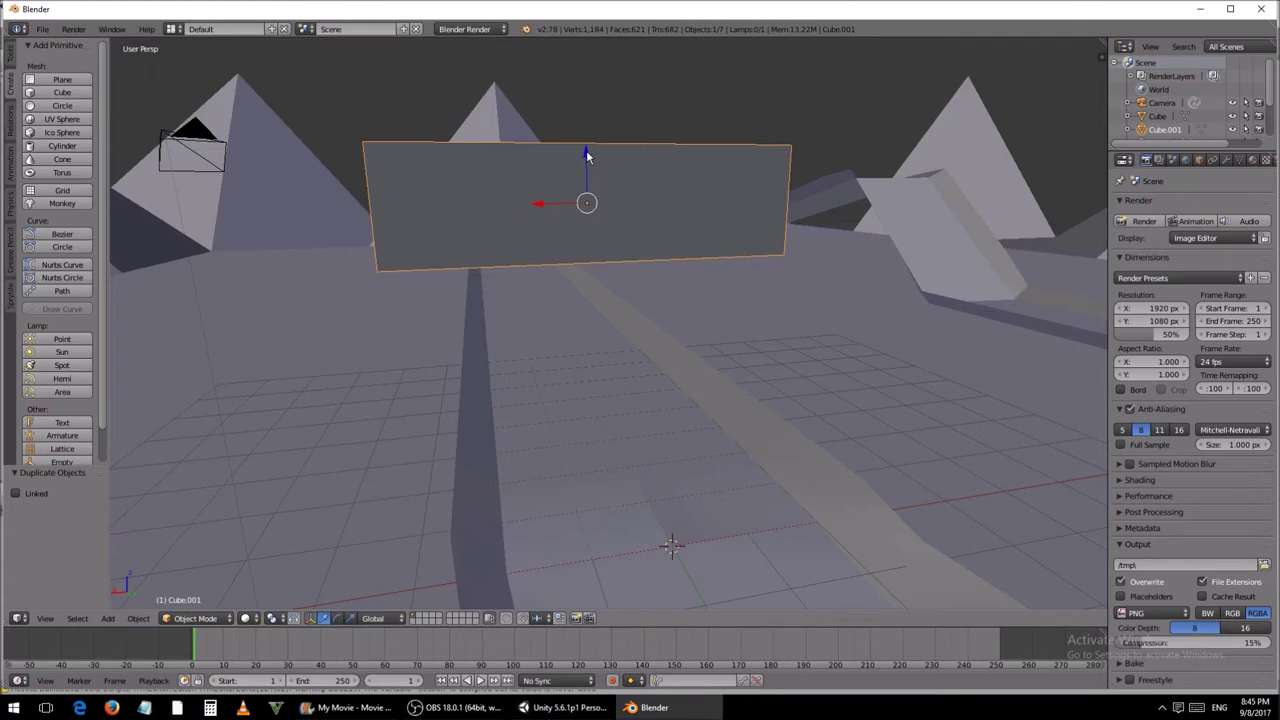
left_click_drag(589, 151, 578, 264)
middle_click_drag(578, 264, 584, 256)
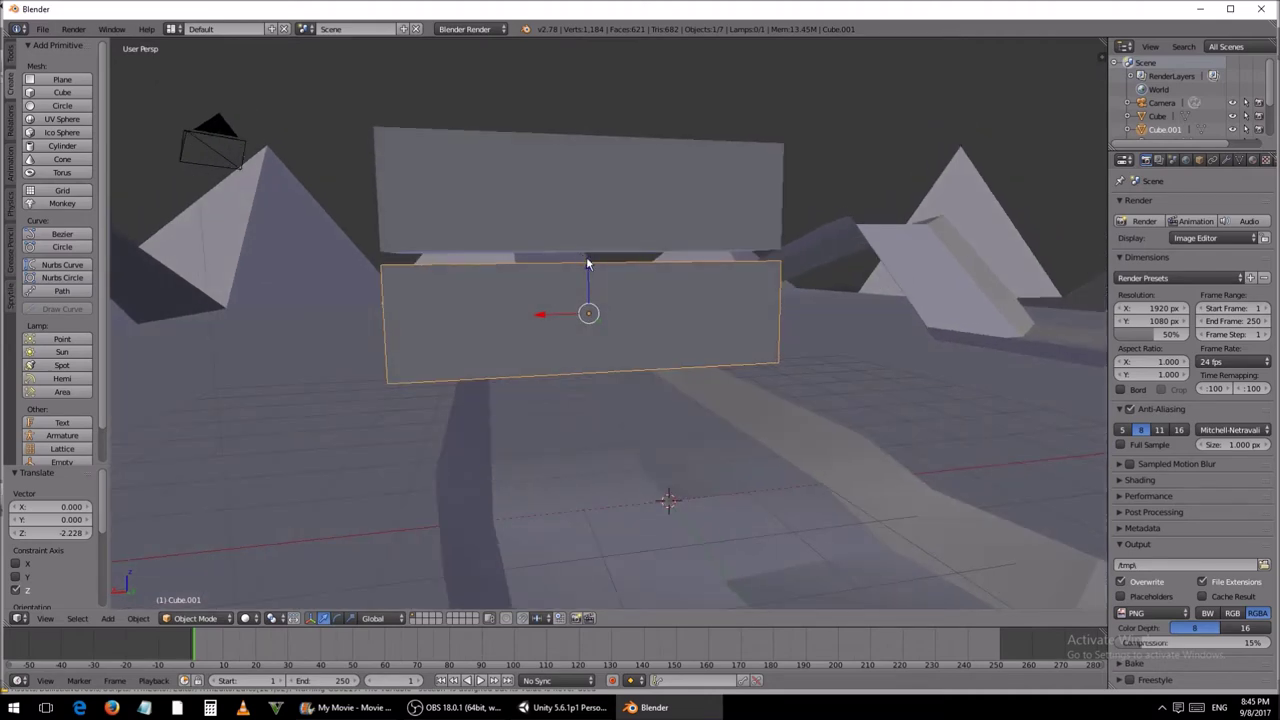
key("g")
key("z")
left_click(584, 250)
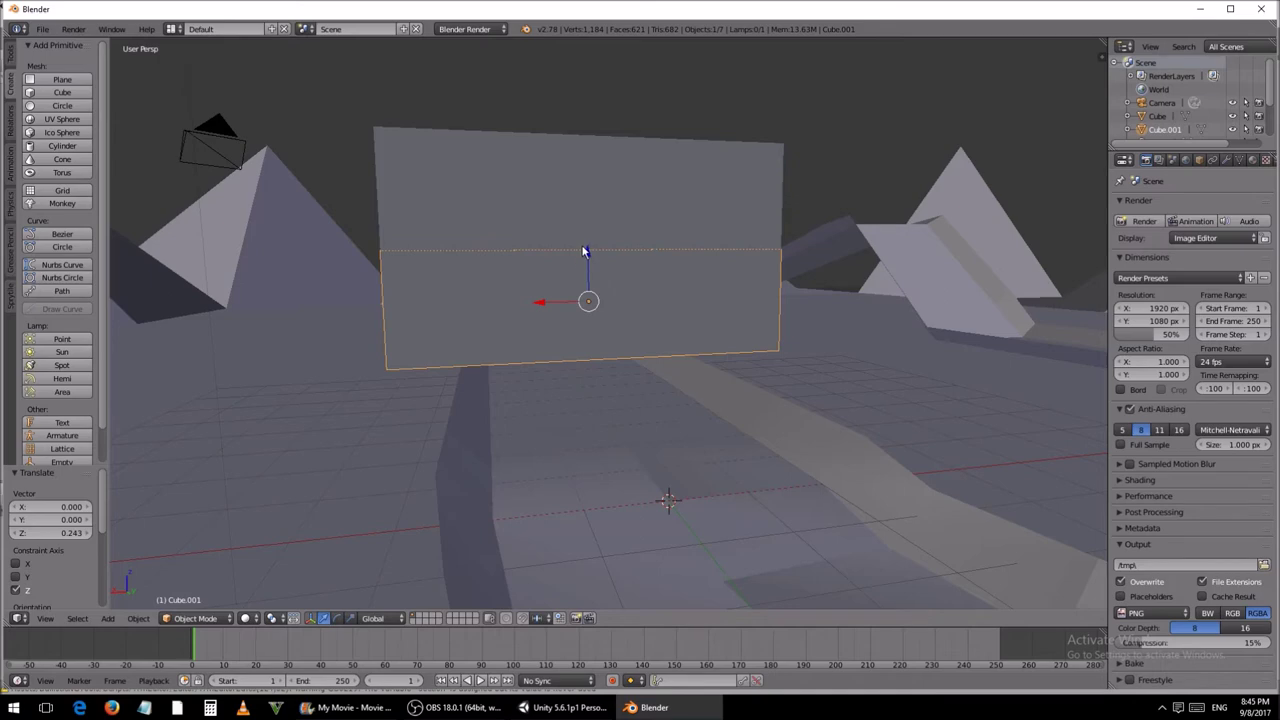
Step: Enter Edit Mode on the copy and move its end face along X, finishing with -0.541 units, to narrow it into a pillar
middle_click_drag(497, 383, 428, 382)
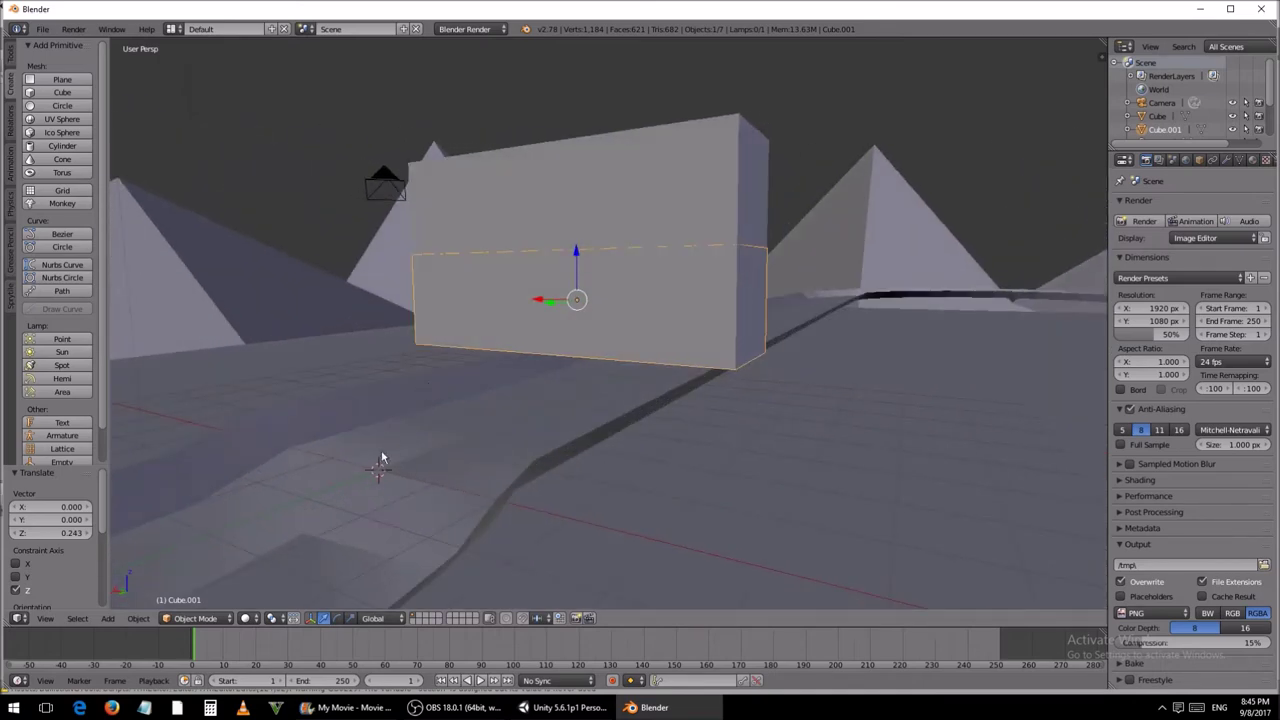
left_click(200, 618)
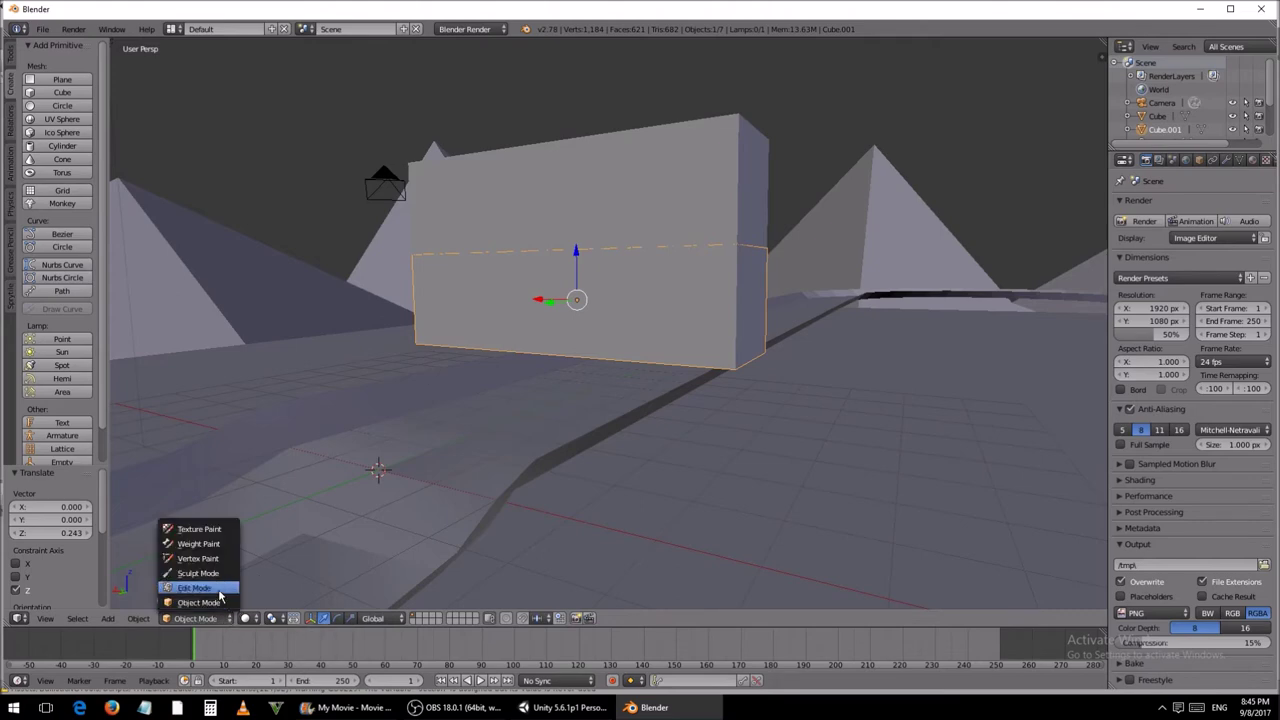
left_click(200, 588)
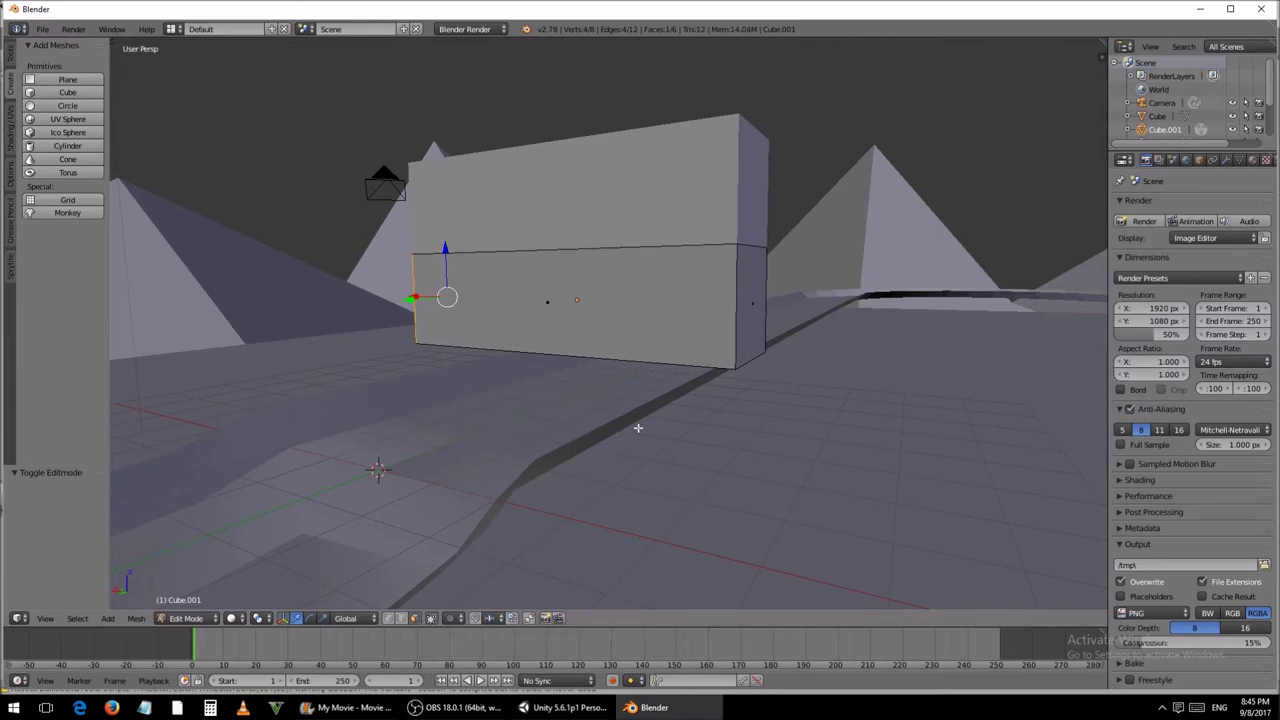
right_click(746, 326)
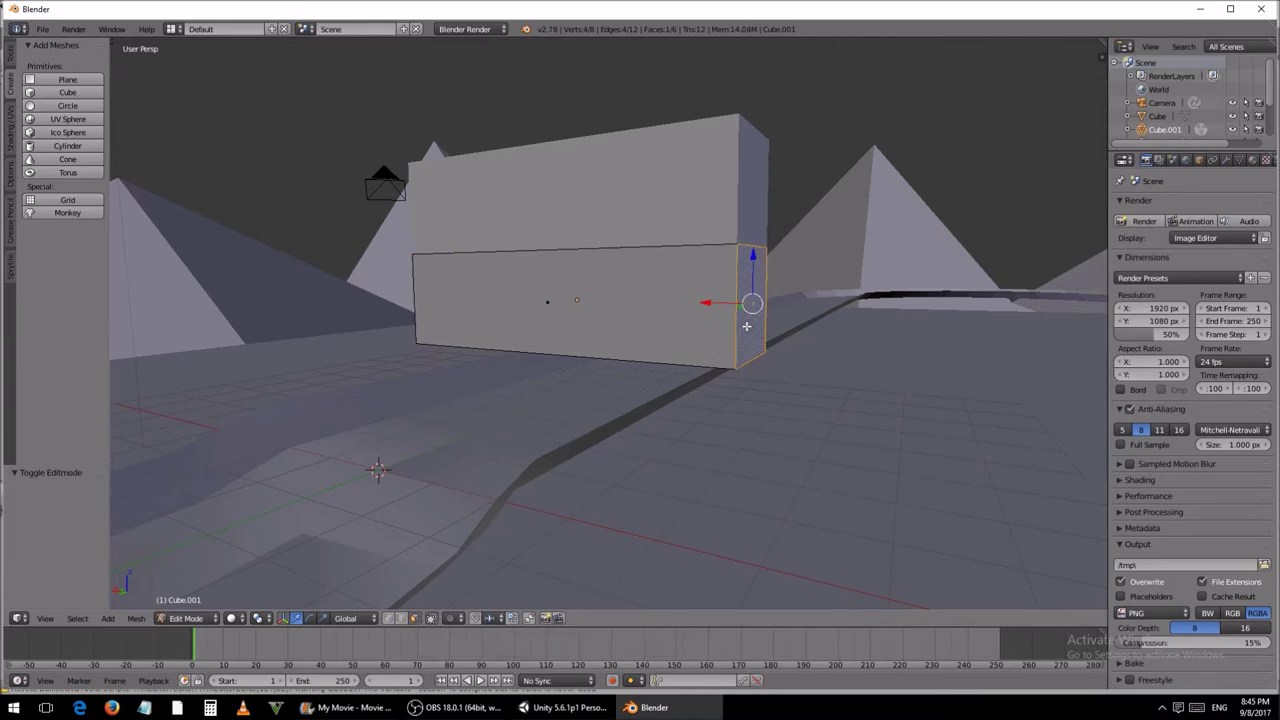
middle_click_drag(746, 326, 784, 325)
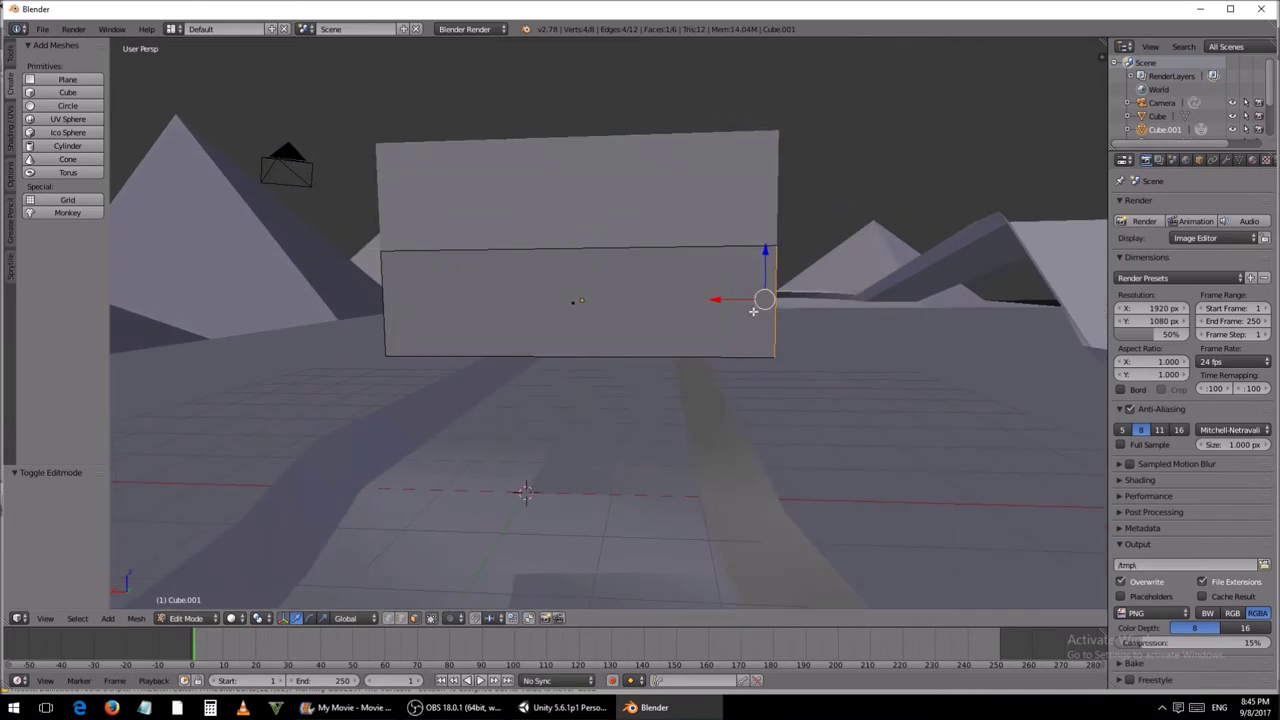
left_click_drag(718, 299, 377, 322)
middle_click_drag(377, 322, 586, 291, "shift")
left_click_drag(585, 294, 612, 292)
Step: Select the pillar's bottom face and lower it about -1.05 units along Z towards the ground
middle_click_drag(612, 292, 656, 268)
scroll(656, 268, "up", 3)
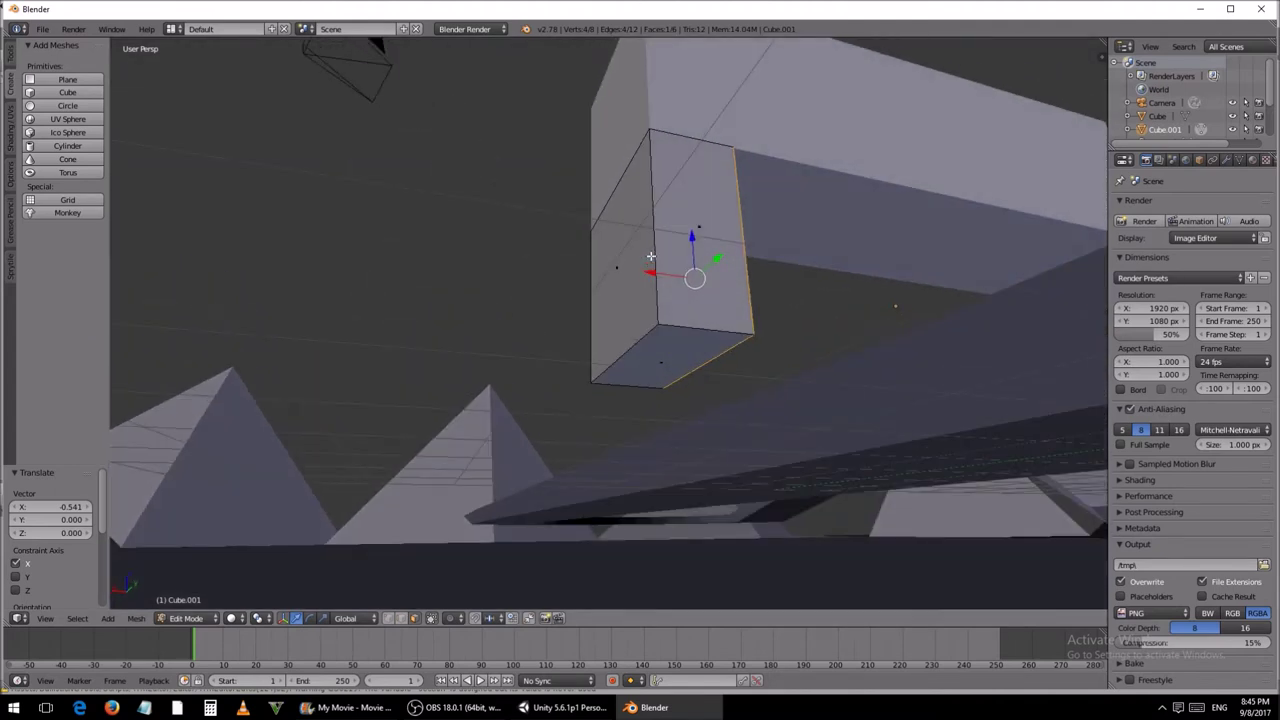
right_click(638, 367)
middle_click_drag(638, 368, 598, 396)
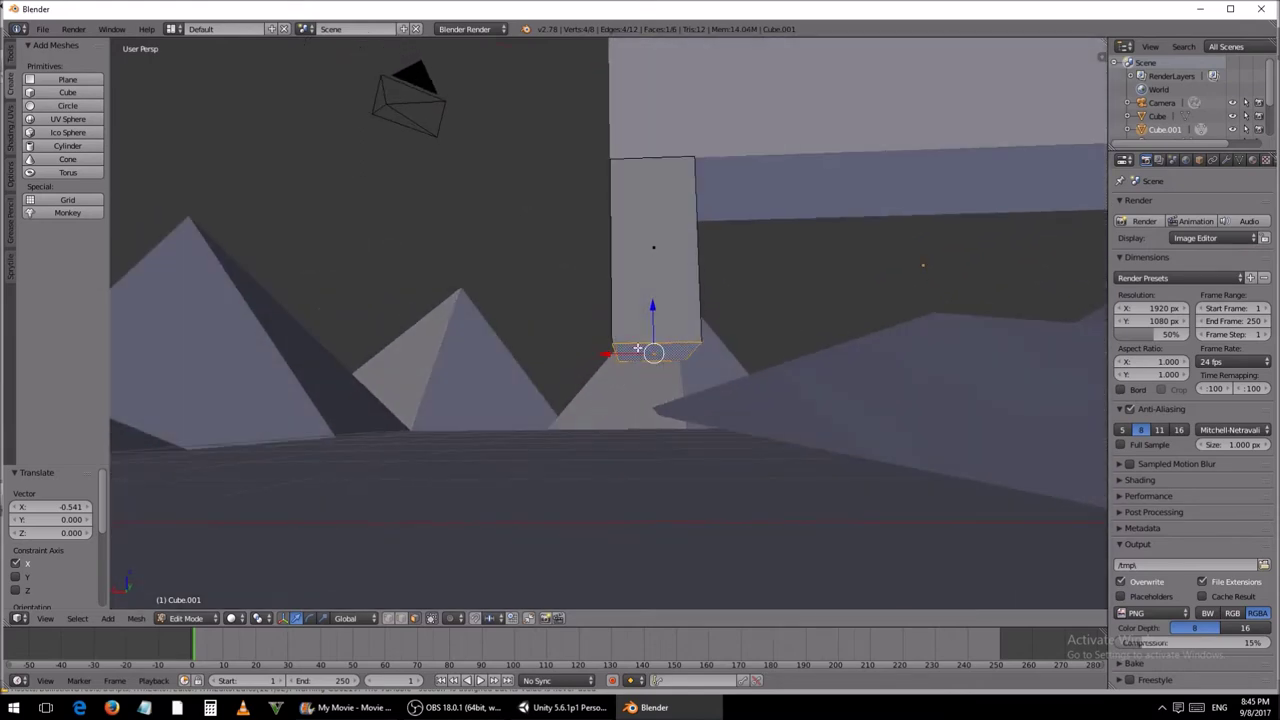
left_click_drag(654, 305, 648, 398)
middle_click_drag(648, 398, 648, 421)
scroll(648, 421, "down", 5)
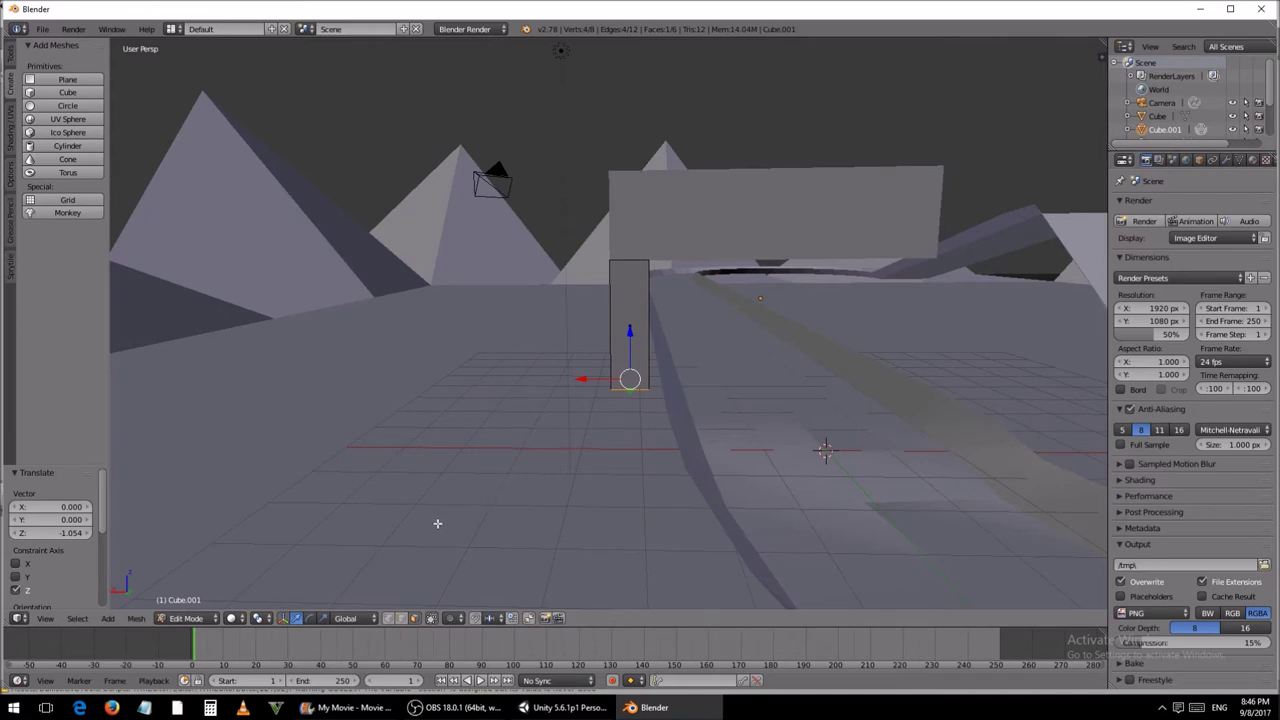
Step: Return the pillar to Object Mode and duplicate it with Duplicate Objects
left_click(214, 619)
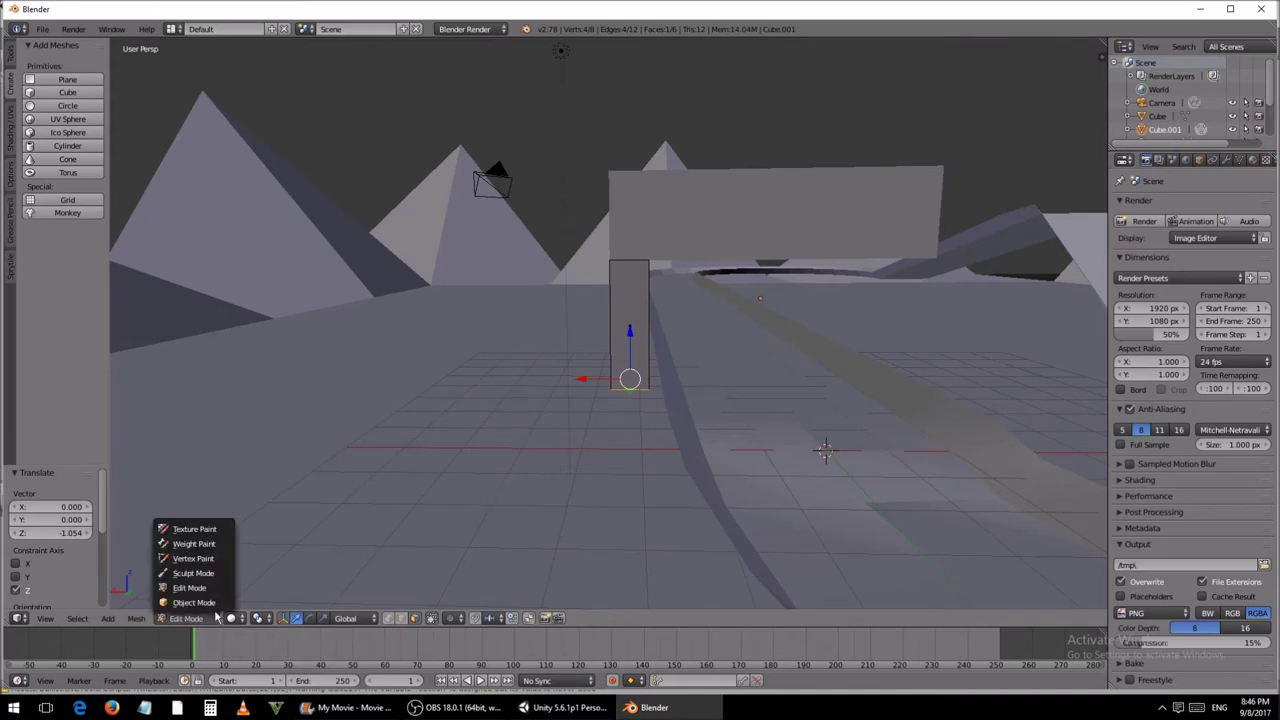
left_click(194, 603)
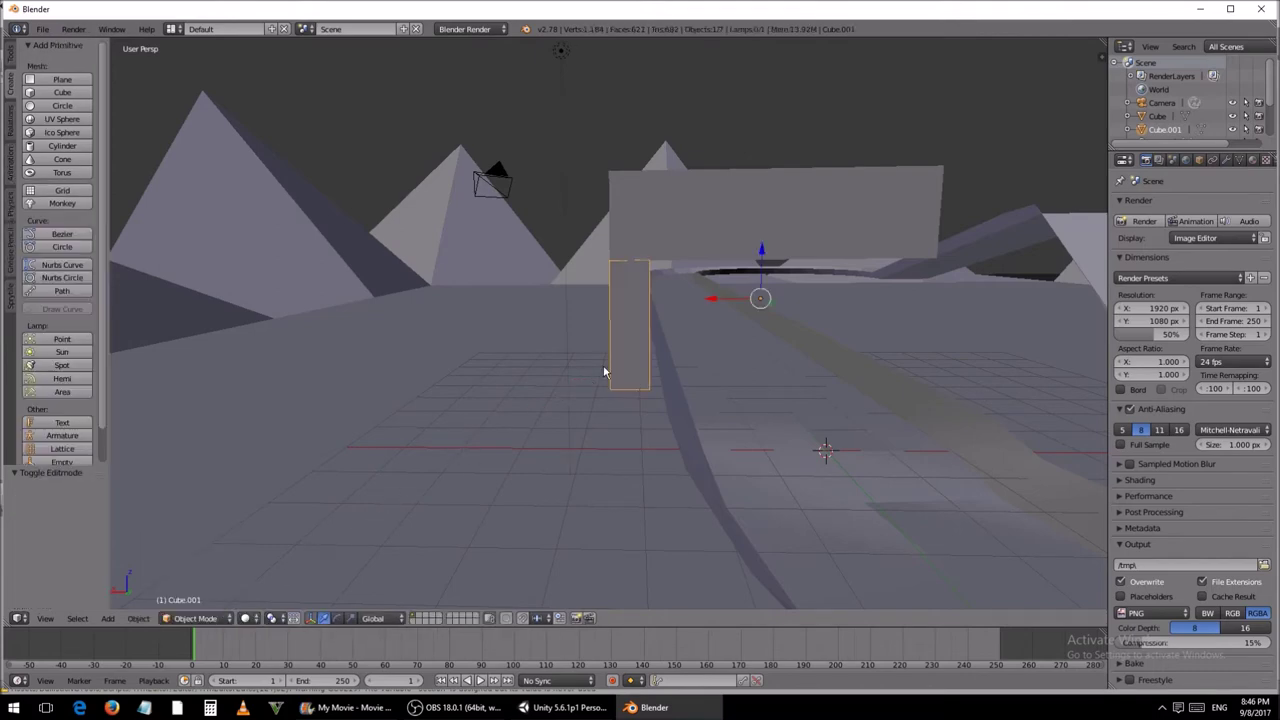
middle_click_drag(633, 348, 656, 348)
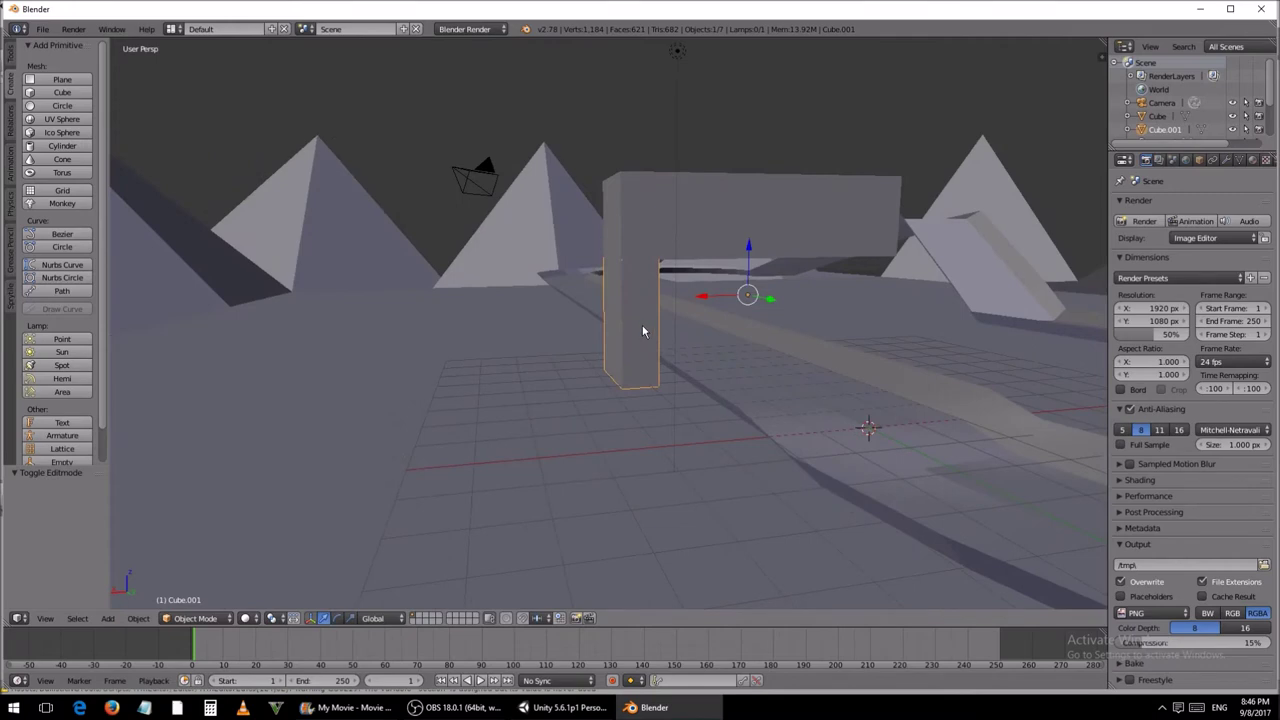
key("space")
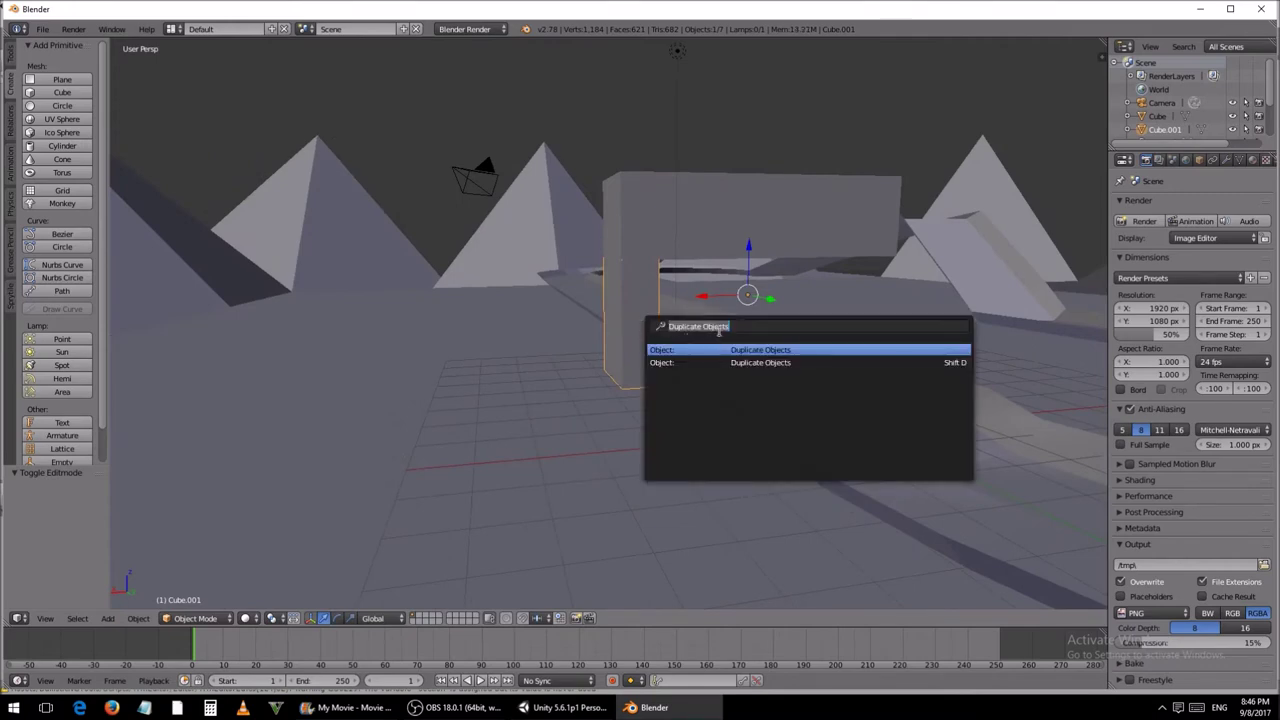
left_click(798, 350)
Step: Move the duplicated pillar -6.384 units along X, under the opposite end of the overhead block
middle_click_drag(800, 357, 520, 343)
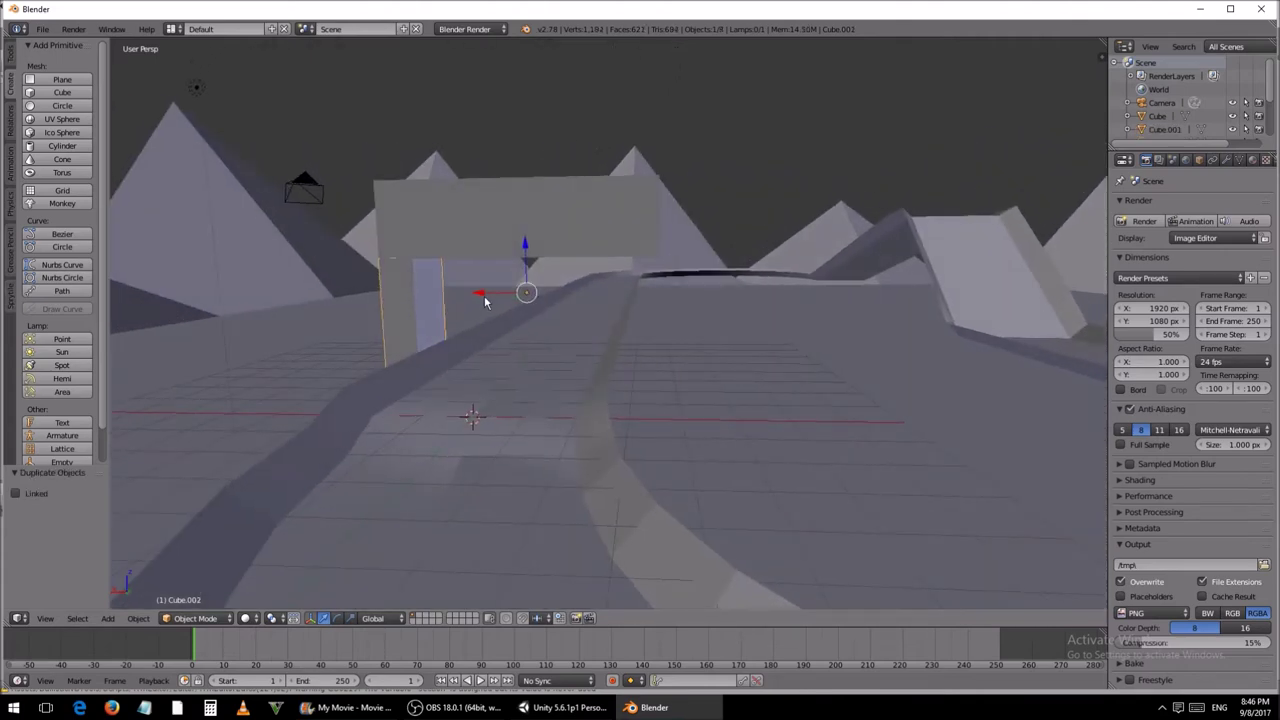
key("g")
key("x")
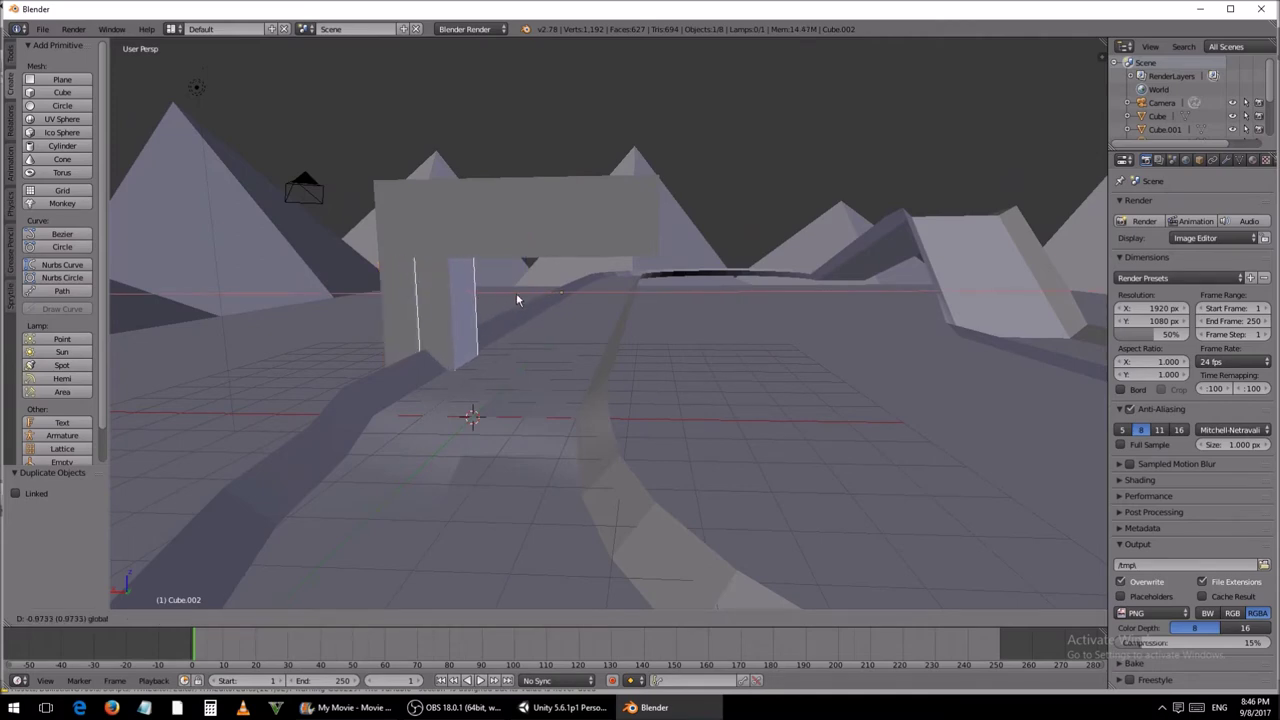
left_click(717, 317)
middle_click_drag(717, 317, 743, 311)
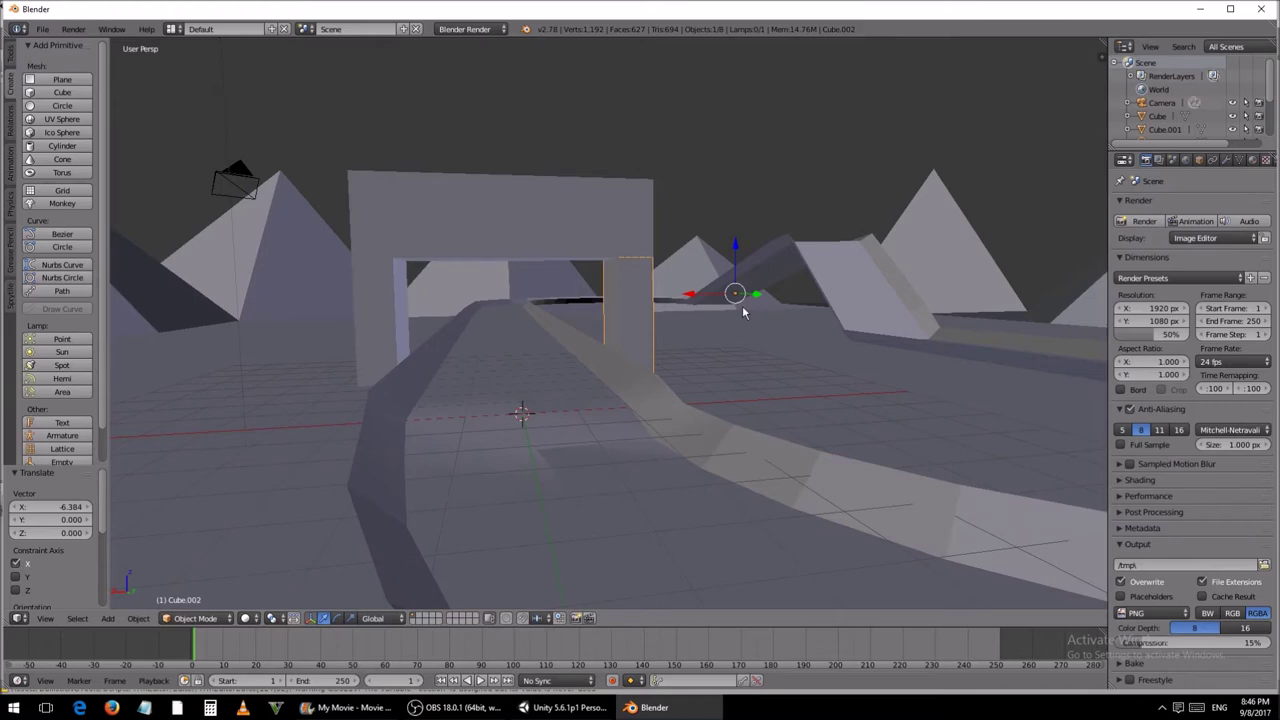
middle_click_drag(742, 311, 742, 311)
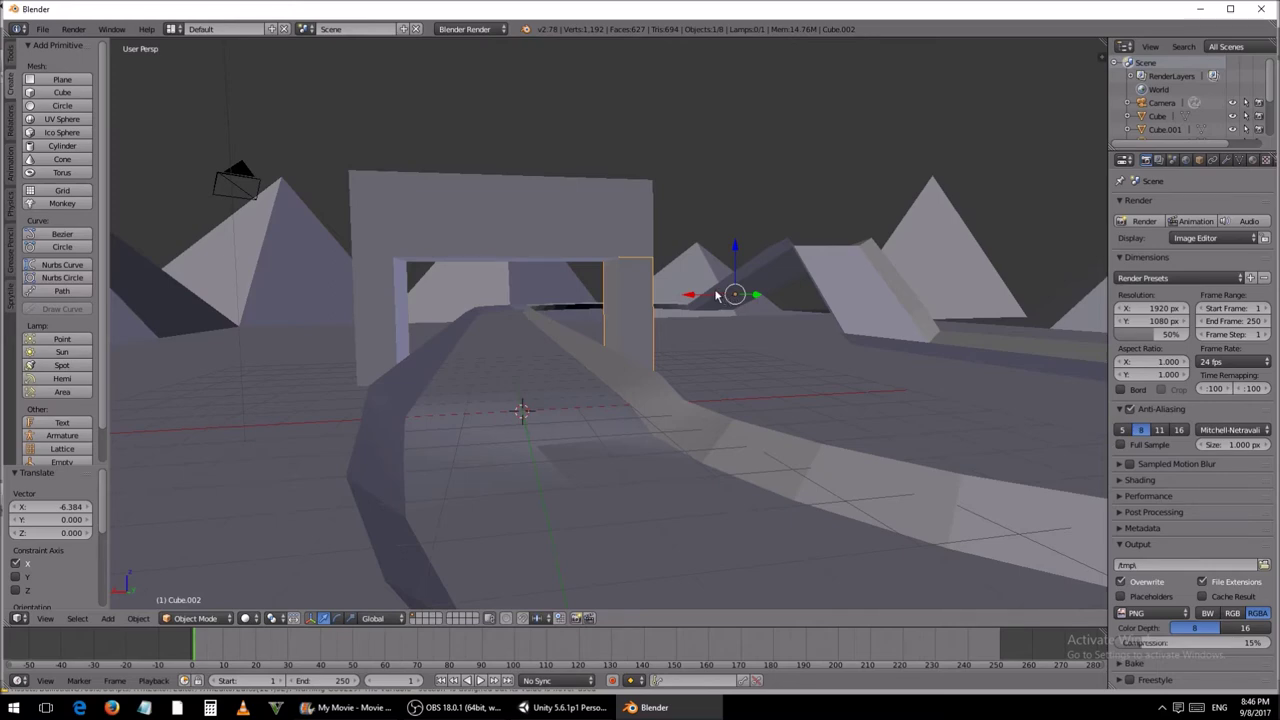
Step: Select the overhead block together with both pillars, find the Join command by searching for "join", and merge them into one object
right_click(599, 242, "shift")
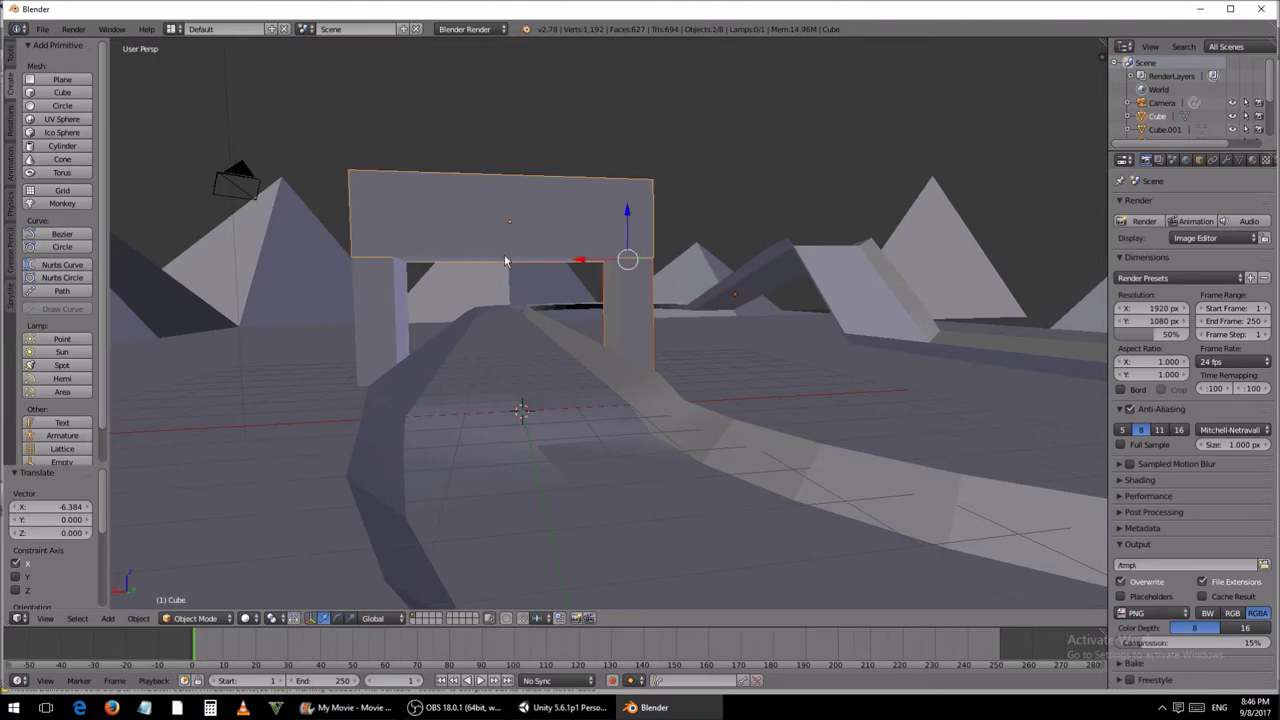
right_click(387, 302, "shift")
middle_click_drag(387, 302, 445, 341)
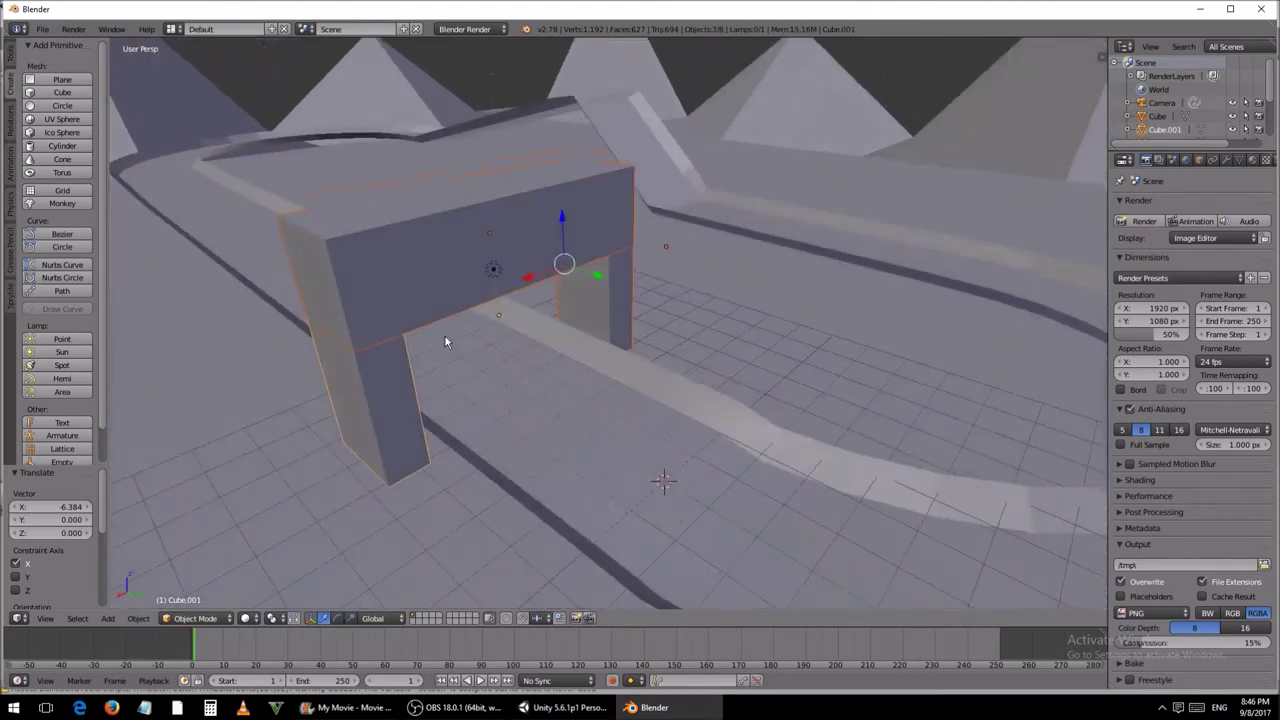
key("space")
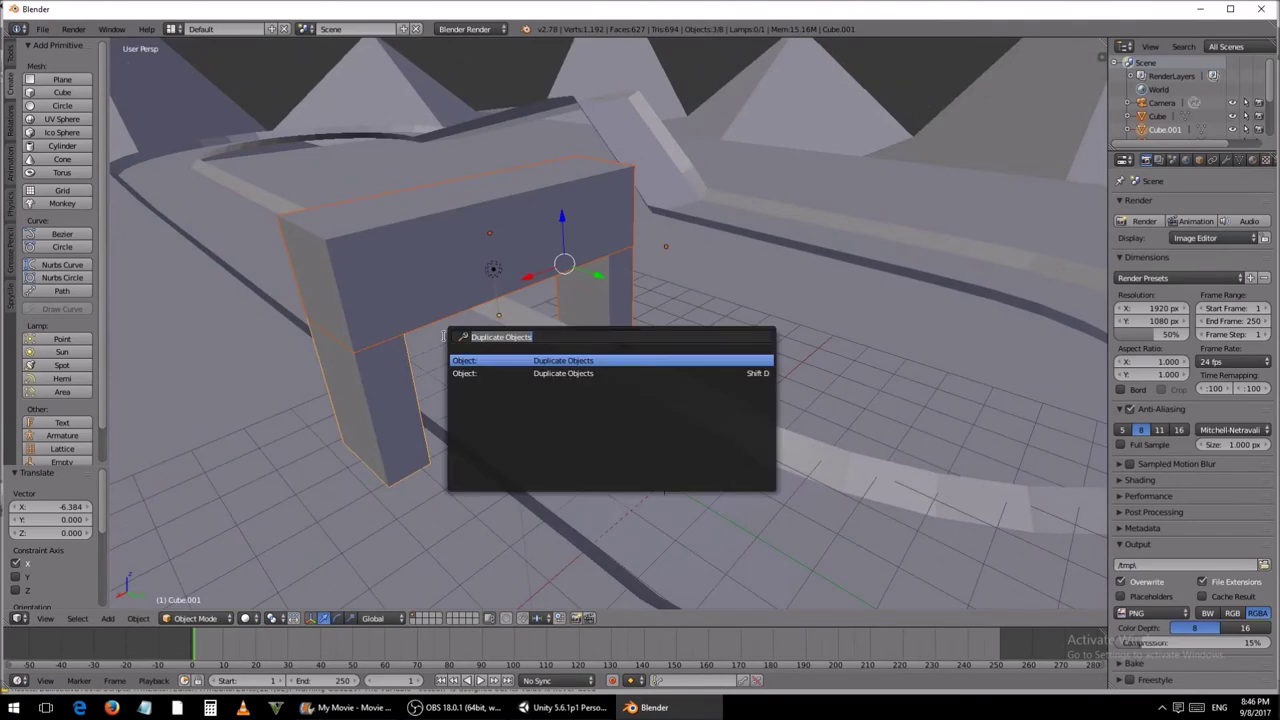
key("BackSpace")
type("join")
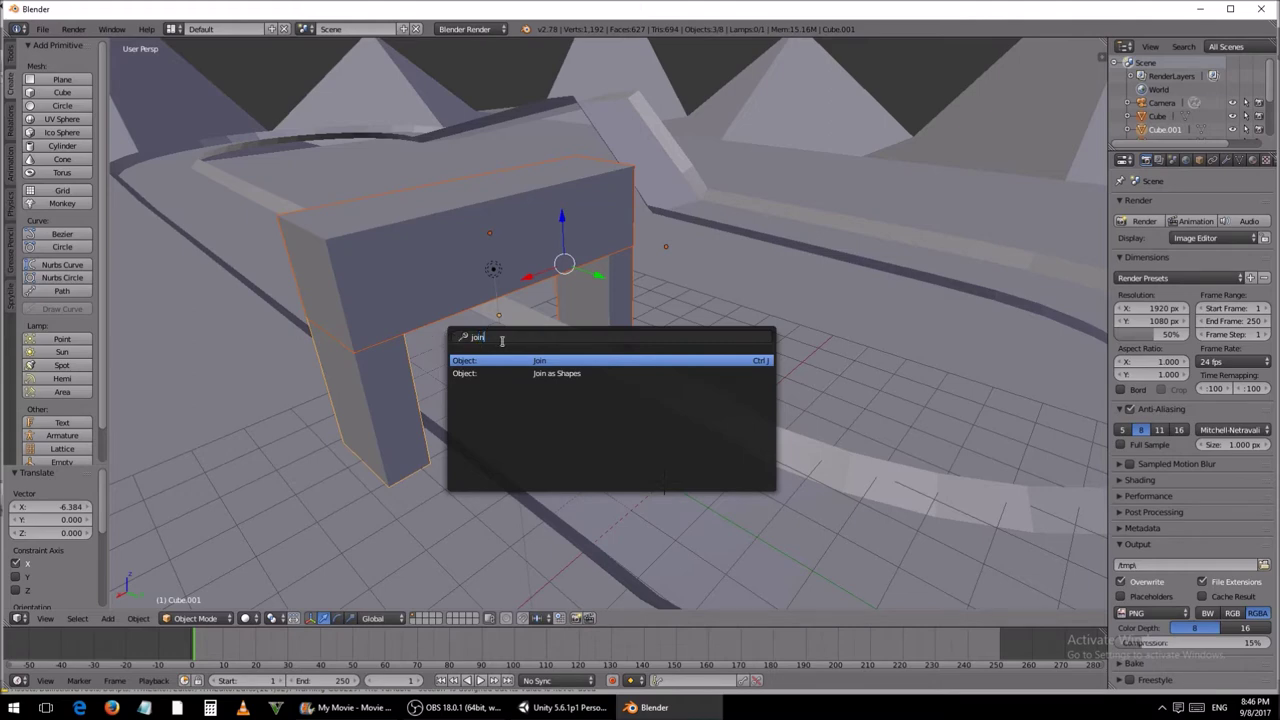
left_click(556, 360)
Step: Shift the joined gantry 0.129 units along Y on the straight
middle_click_drag(558, 360, 639, 361)
scroll(639, 361, "down", 4)
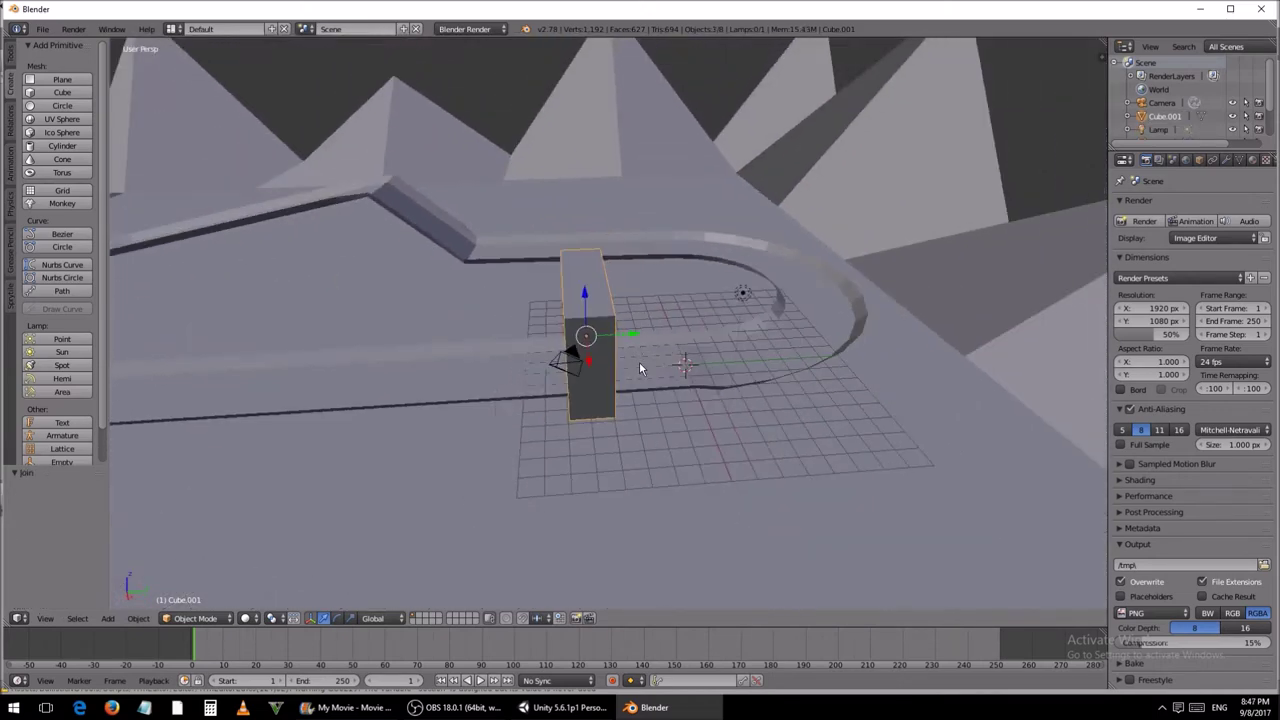
key("g")
key("y")
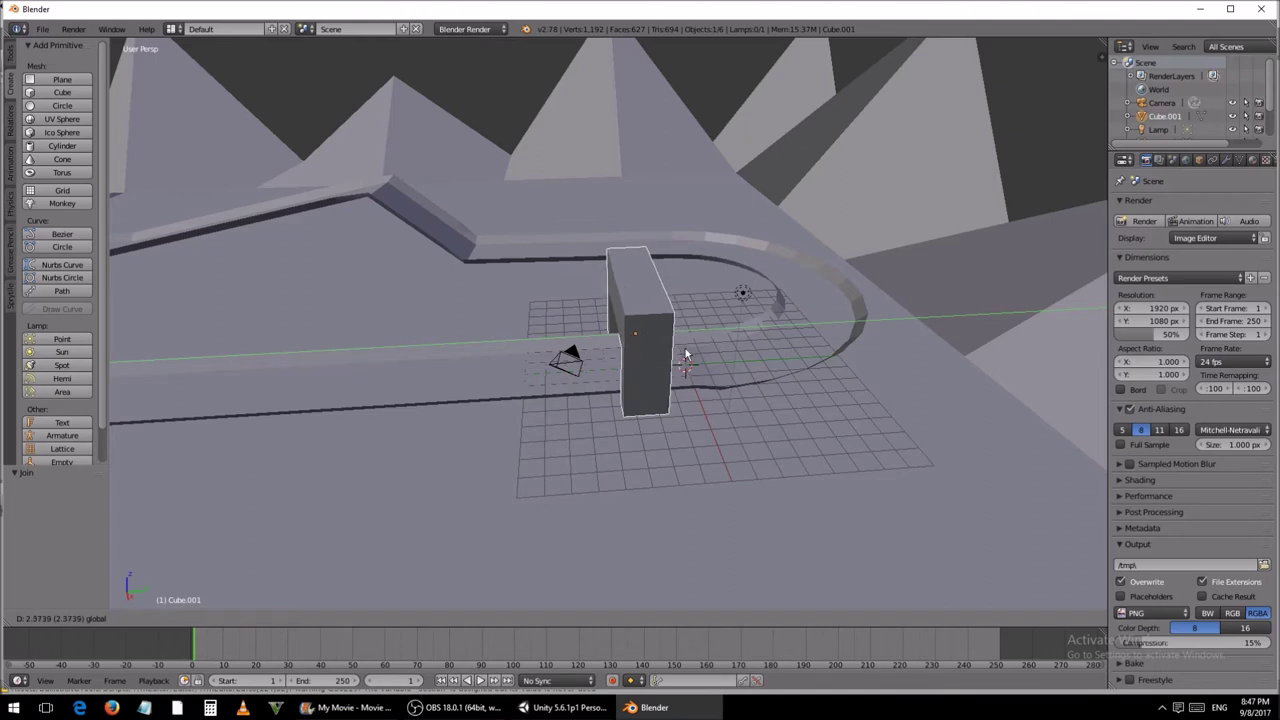
left_click(639, 358)
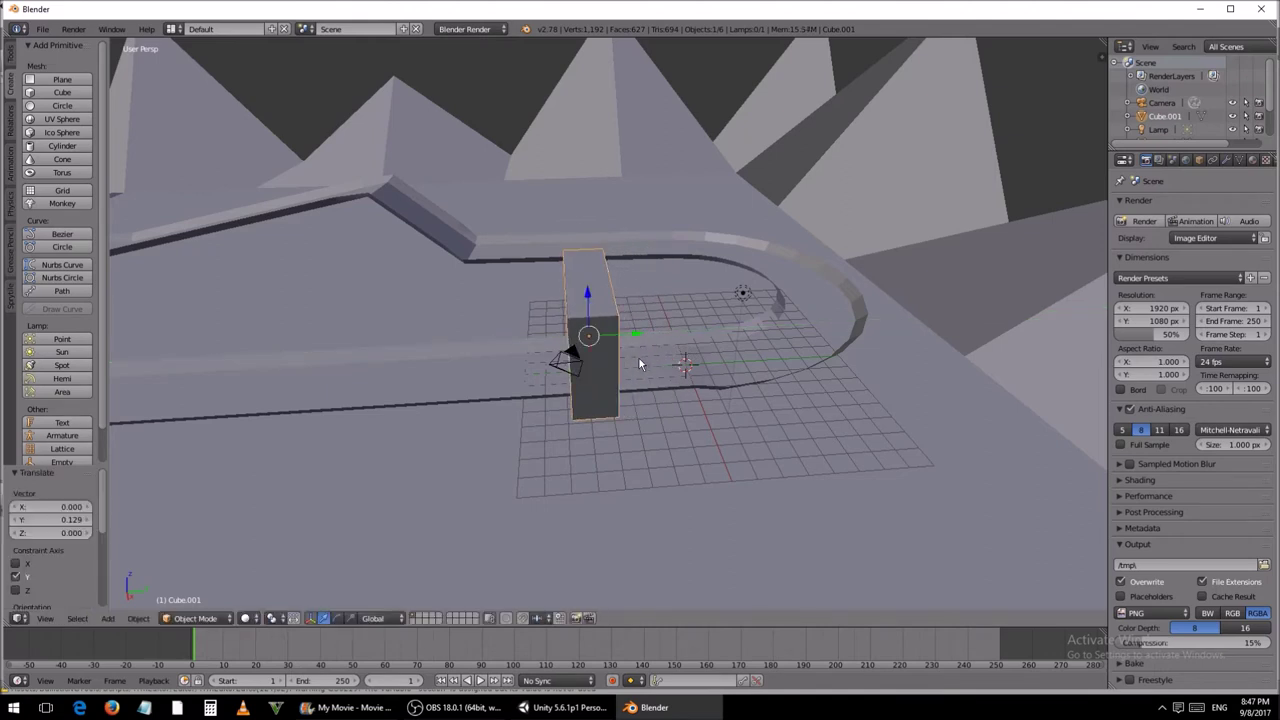
Step: Duplicate the gantry using a search for "duplicate" and move the copy -6.048 units along Y down the straight
key("space")
type("joi")
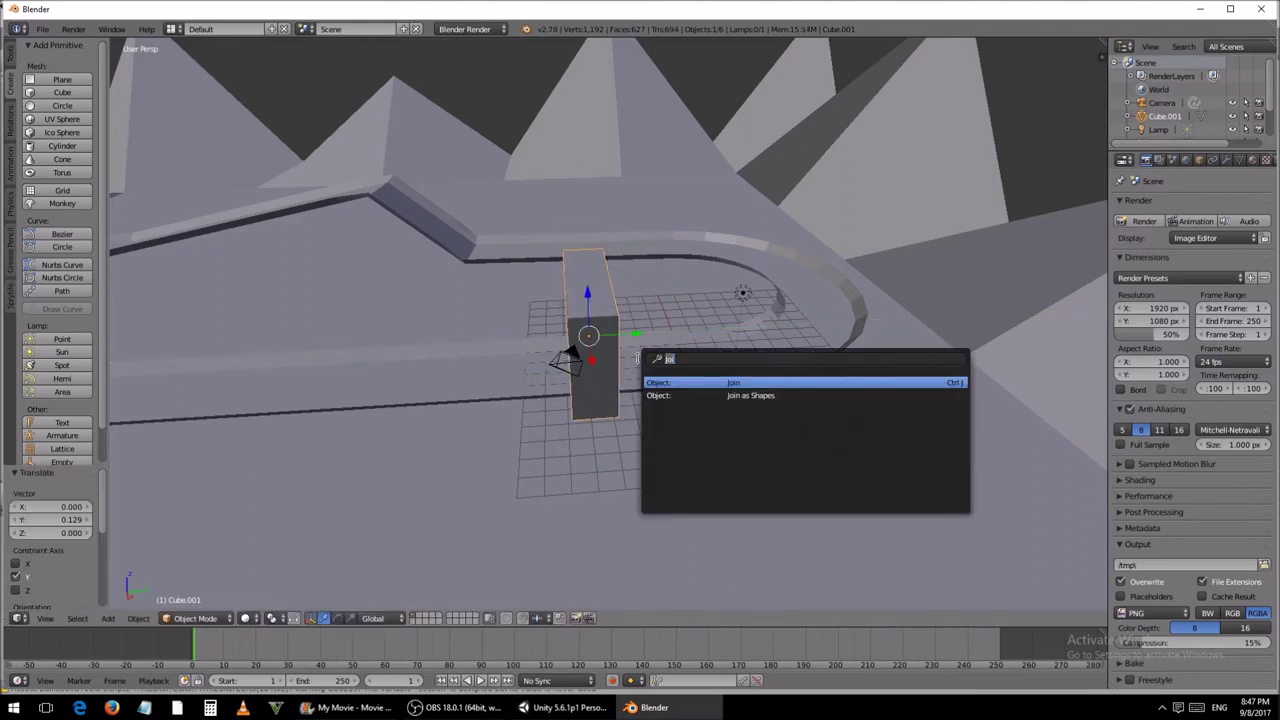
type("du")
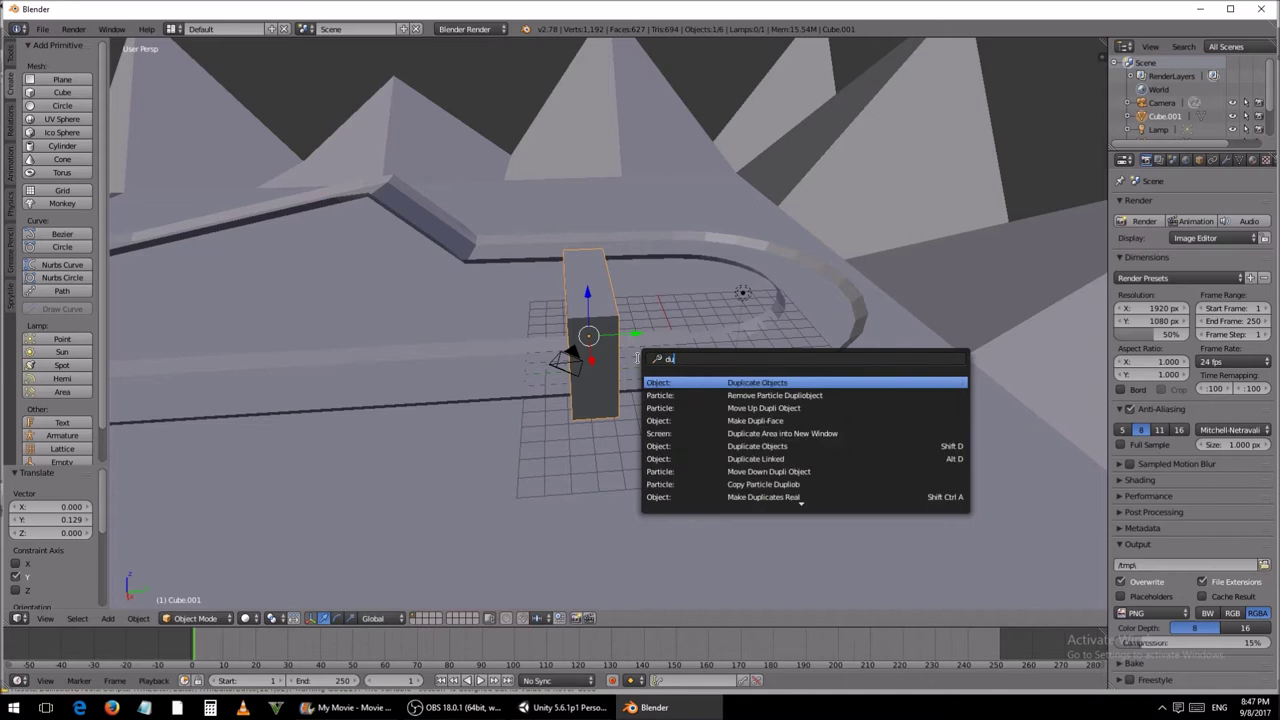
type("plica")
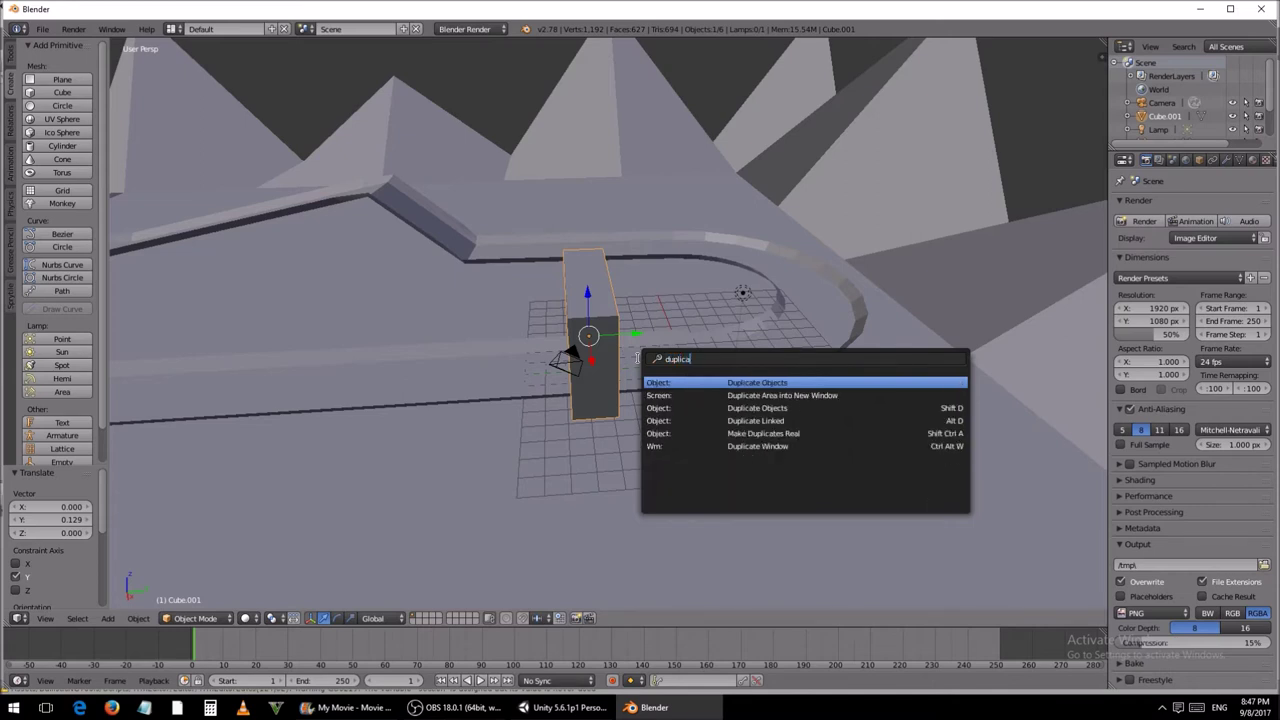
type("te")
left_click(790, 383)
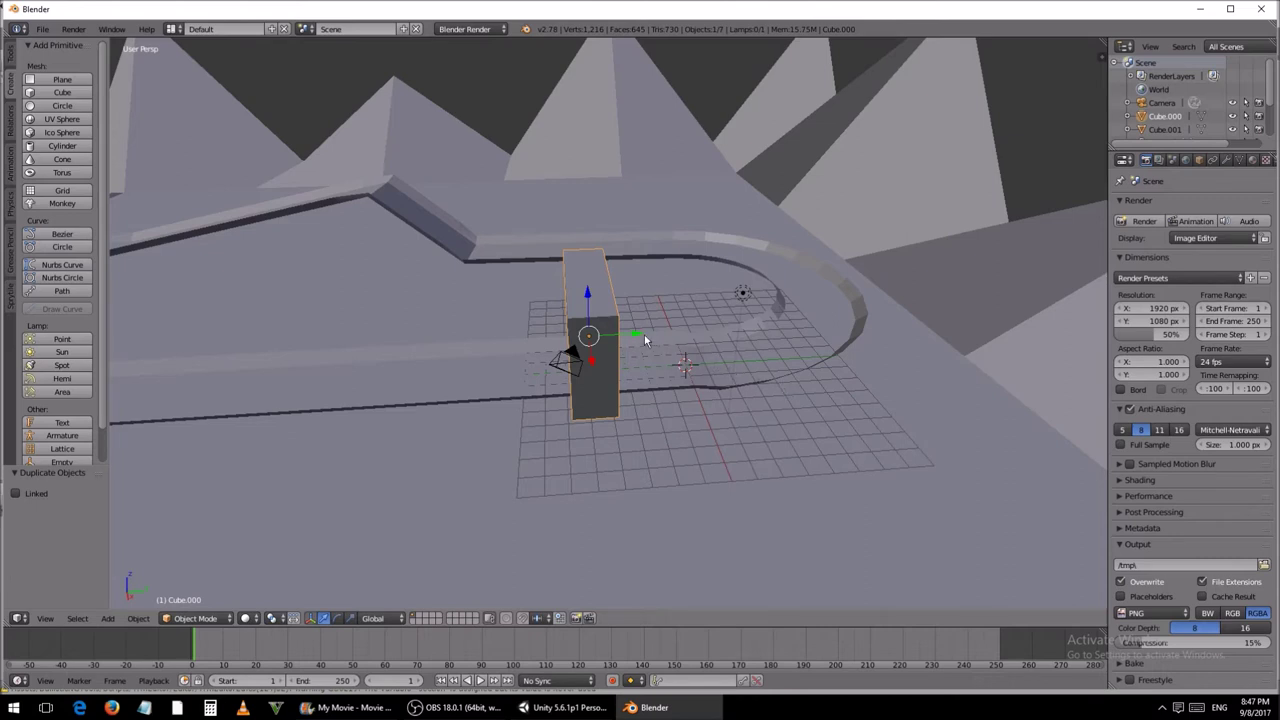
left_click_drag(636, 333, 508, 347)
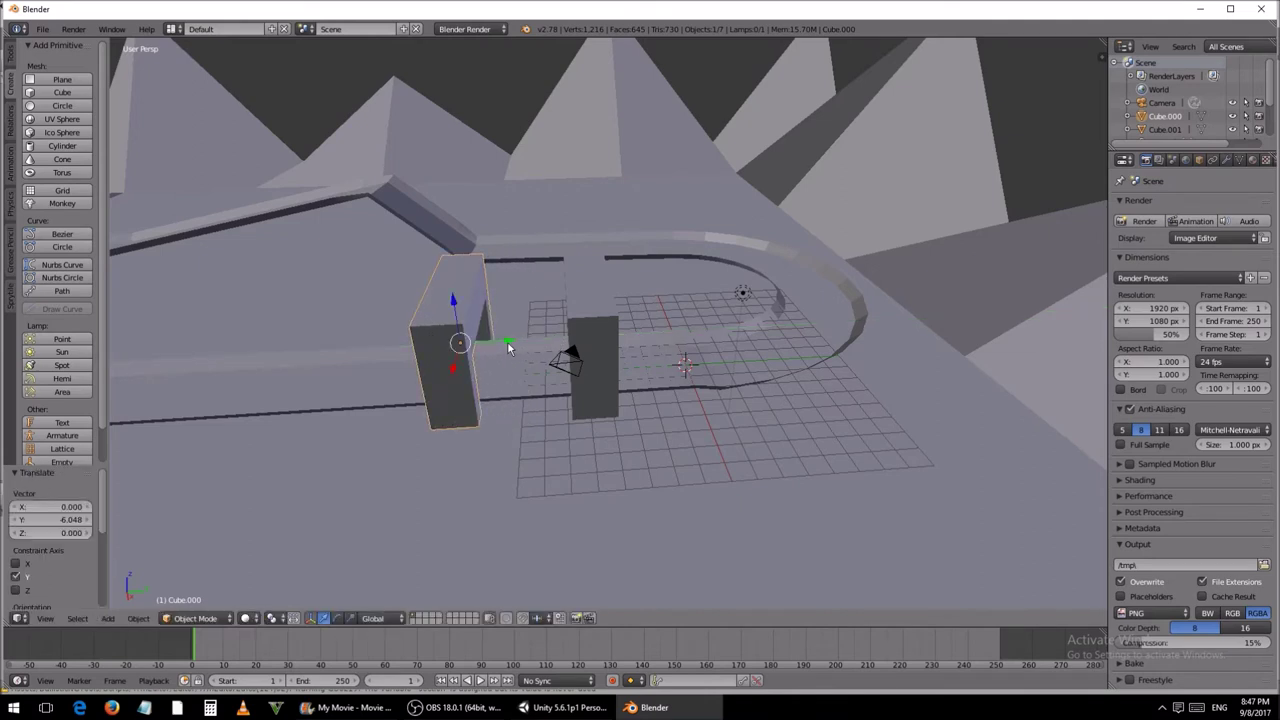
Step: Duplicate the second gantry and move the new copy -5.923 units along Y to make a third
key("space")
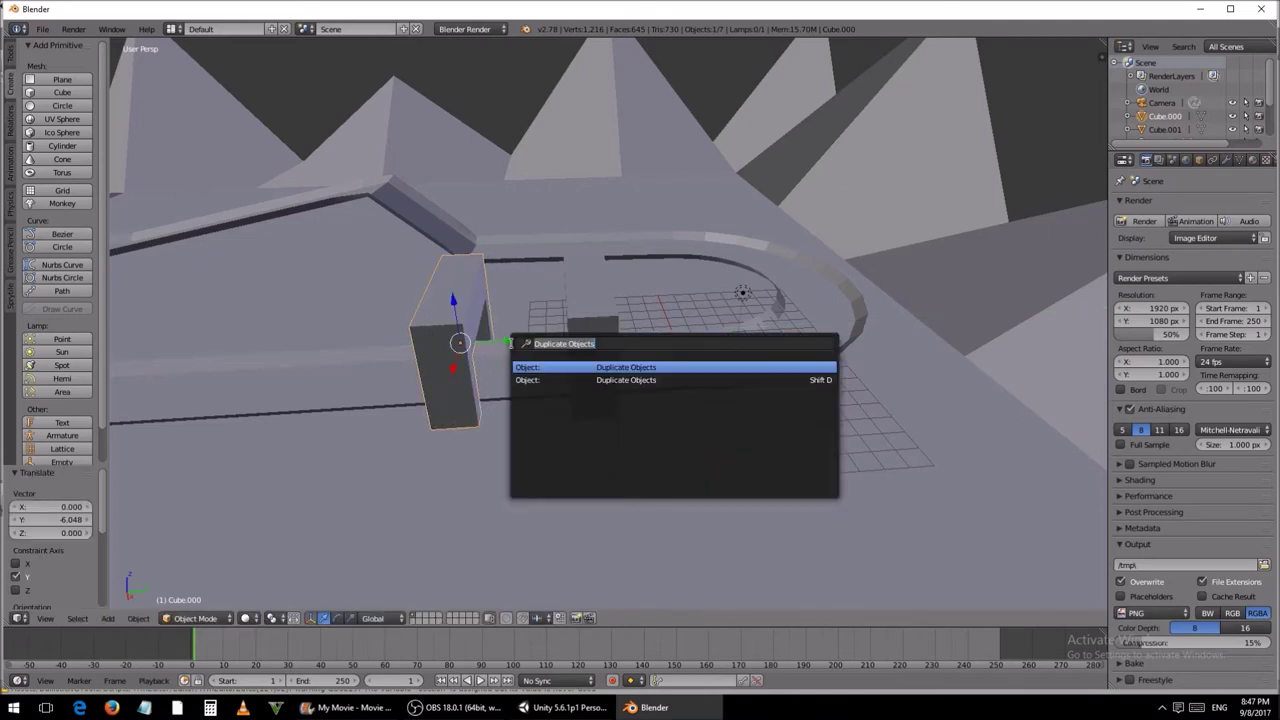
left_click(665, 366)
right_click(672, 366)
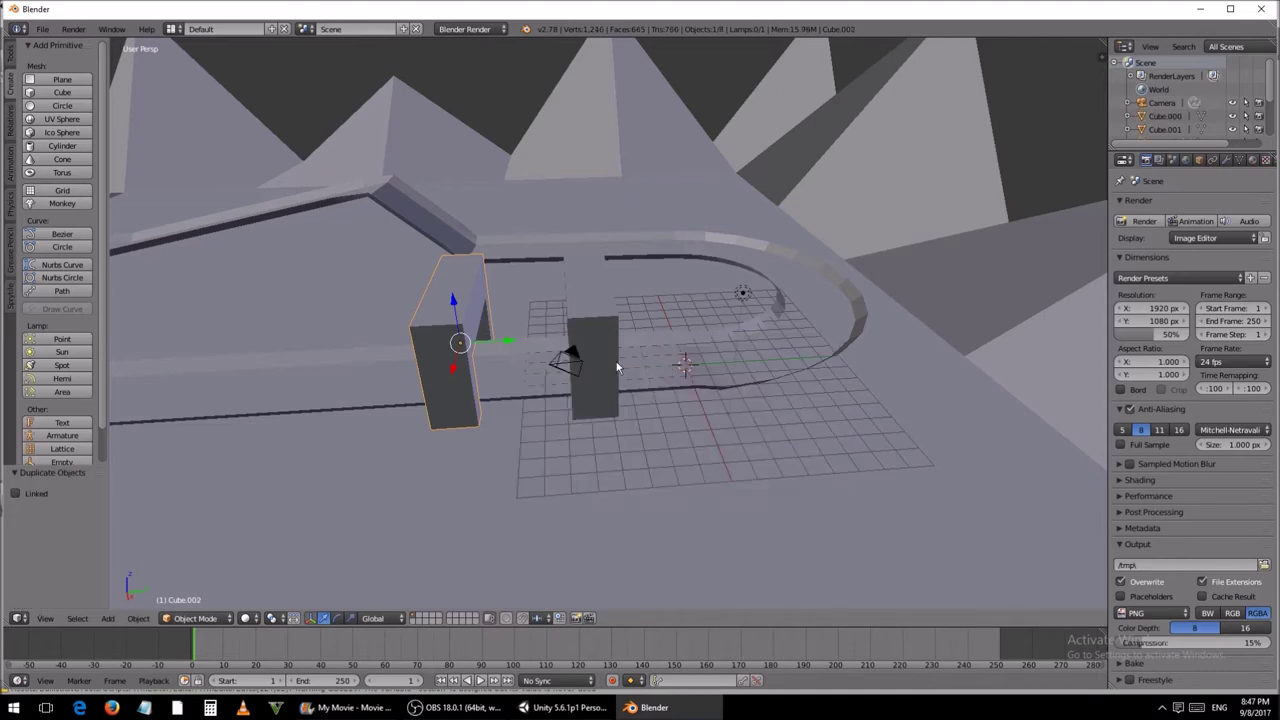
left_click_drag(512, 343, 380, 349)
middle_click_drag(380, 348, 279, 350)
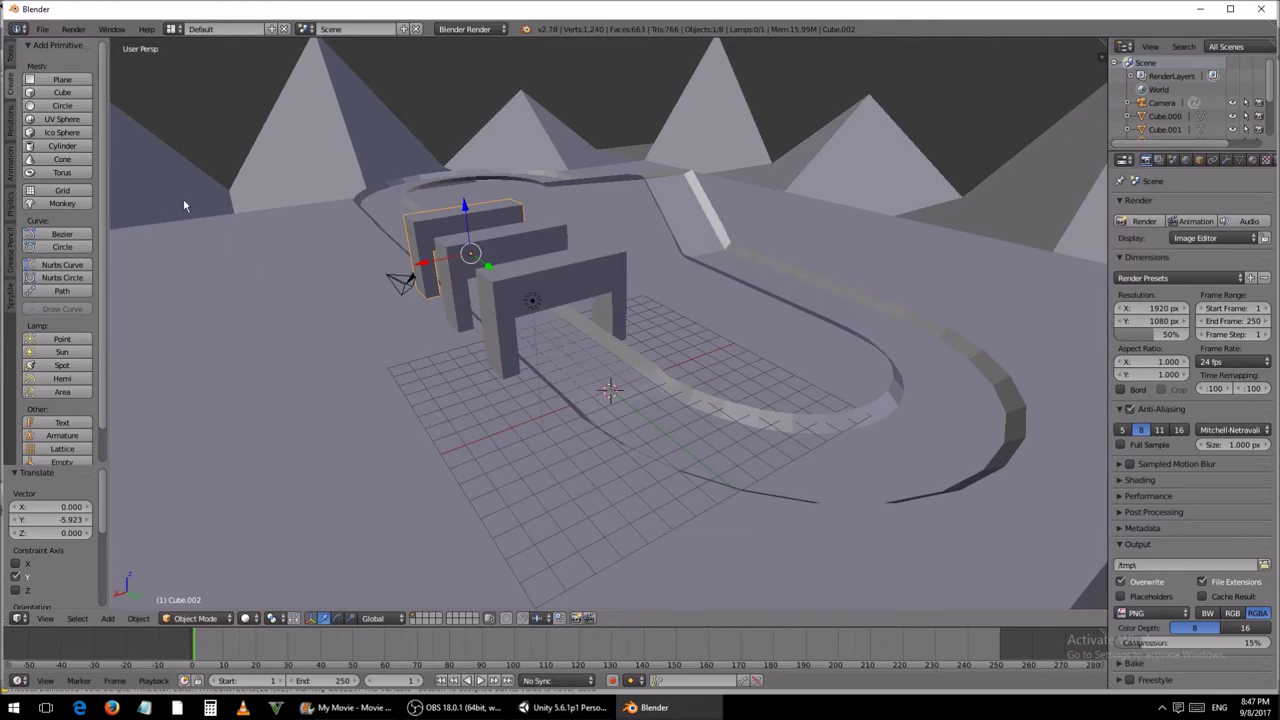
Step: Export the scene as FBX to the Sonic Oval Assets folder, overwriting untitled.fbx
left_click(46, 30)
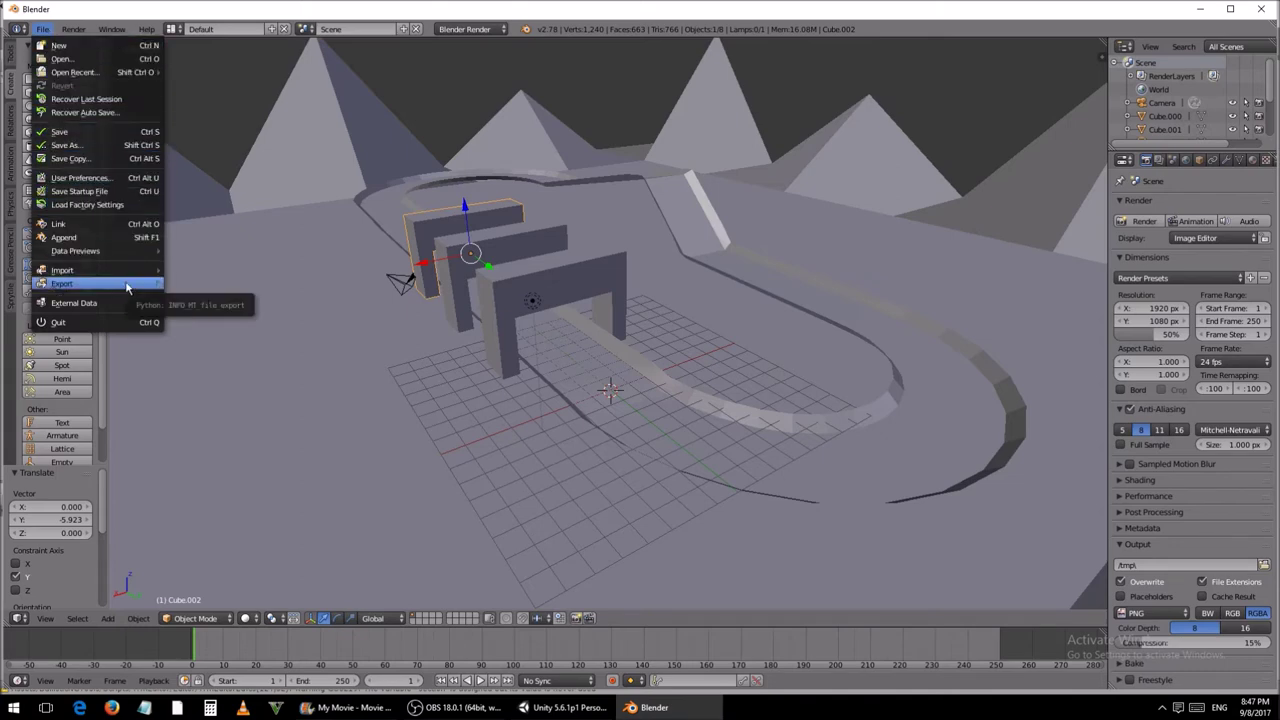
mouse_move(127, 289)
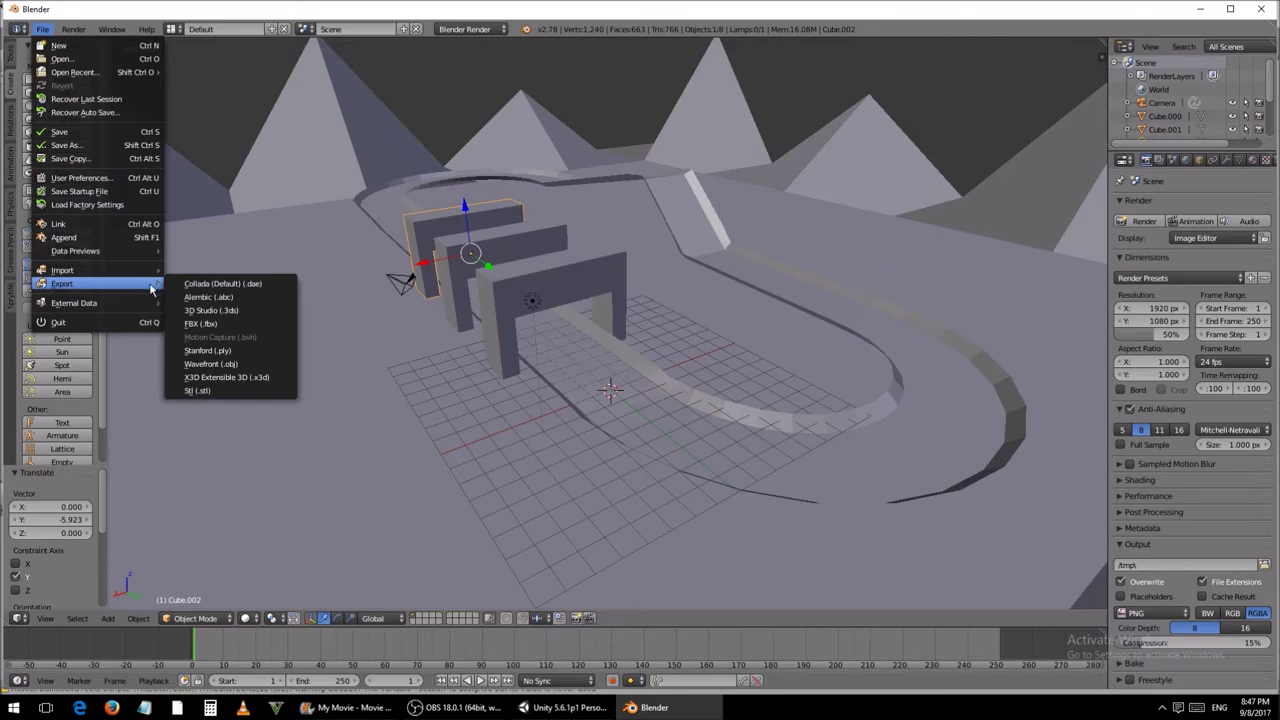
left_click(234, 324)
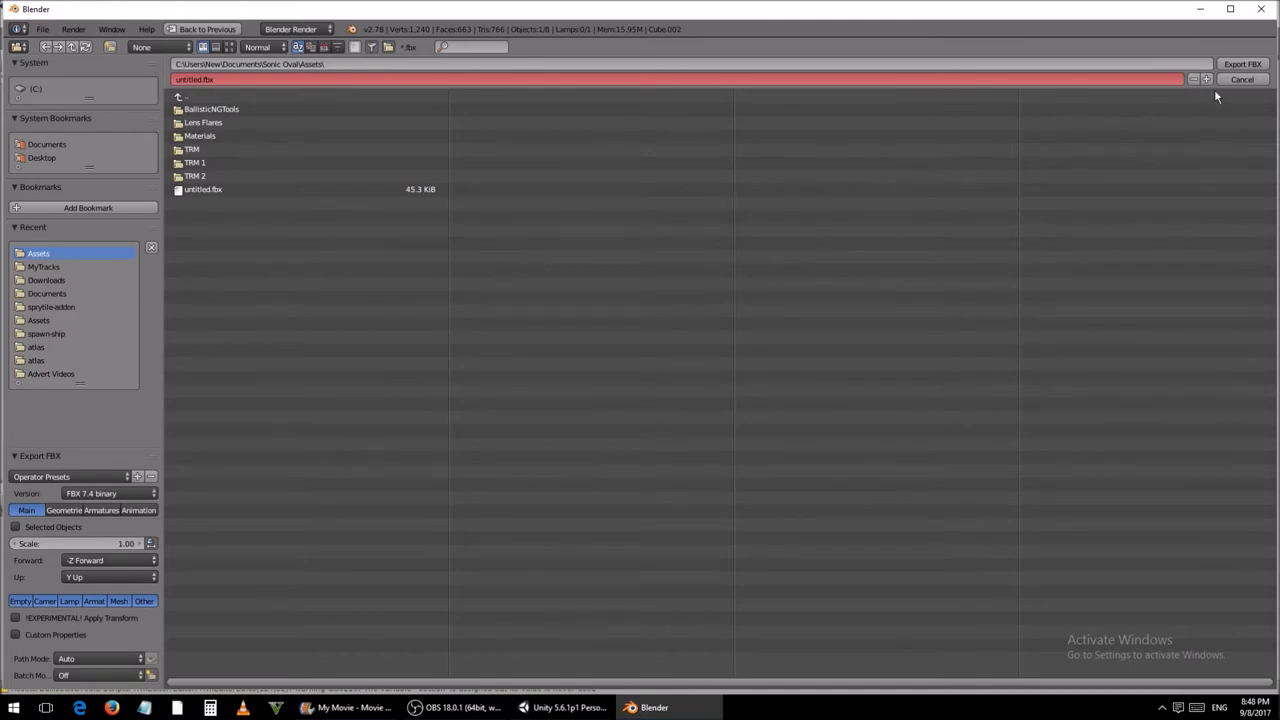
left_click(1264, 67)
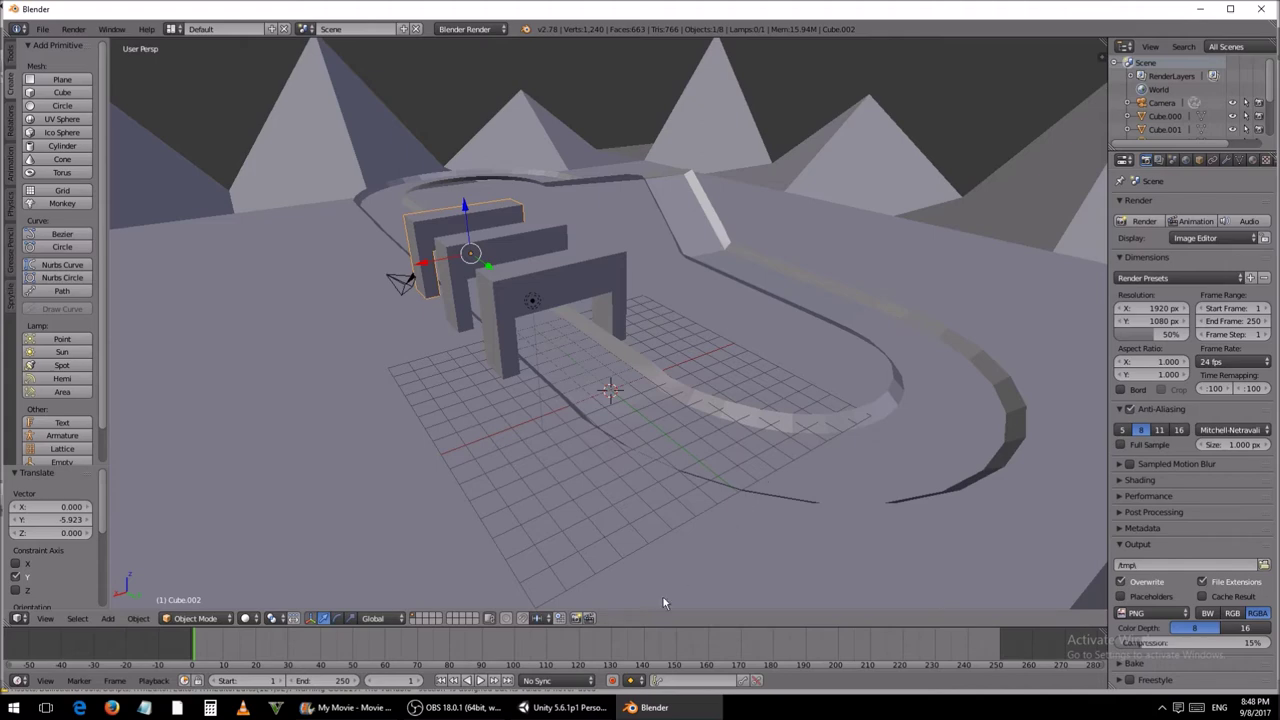
Step: Switch to Unity and examine the track scene and the contents of the untitled model for the newly exported gantries
mouse_move(579, 707)
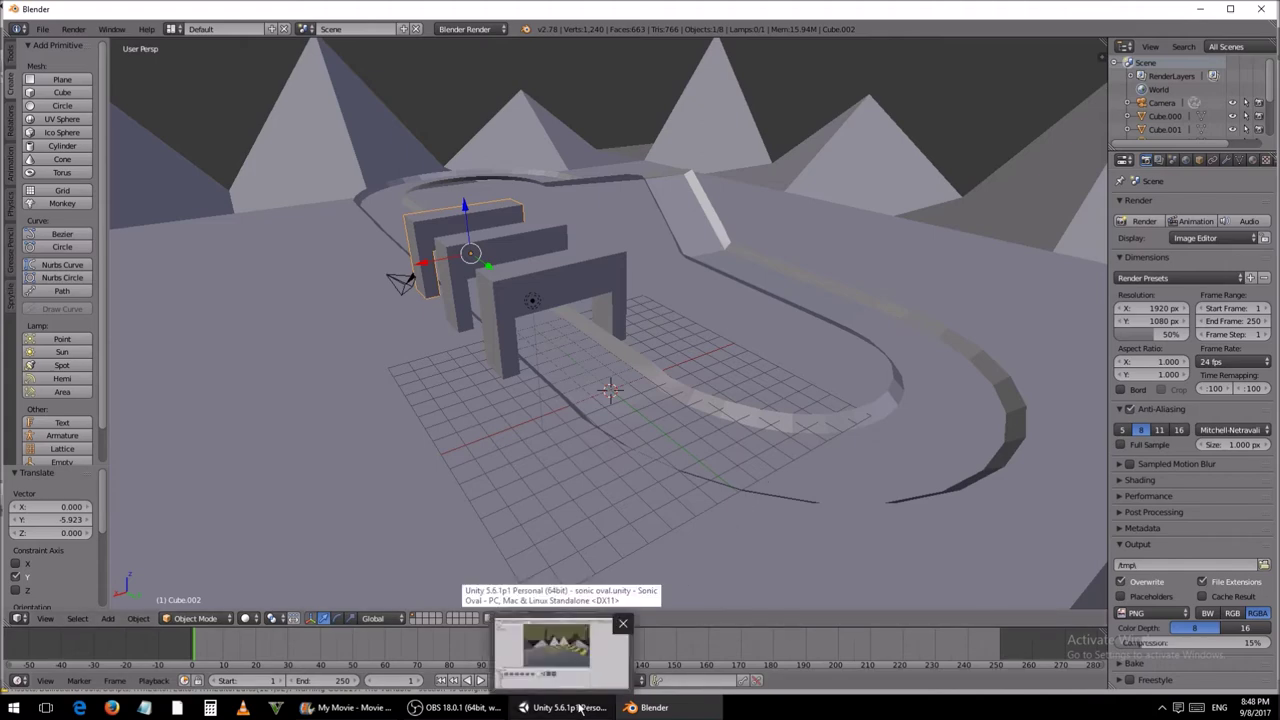
left_click(566, 707)
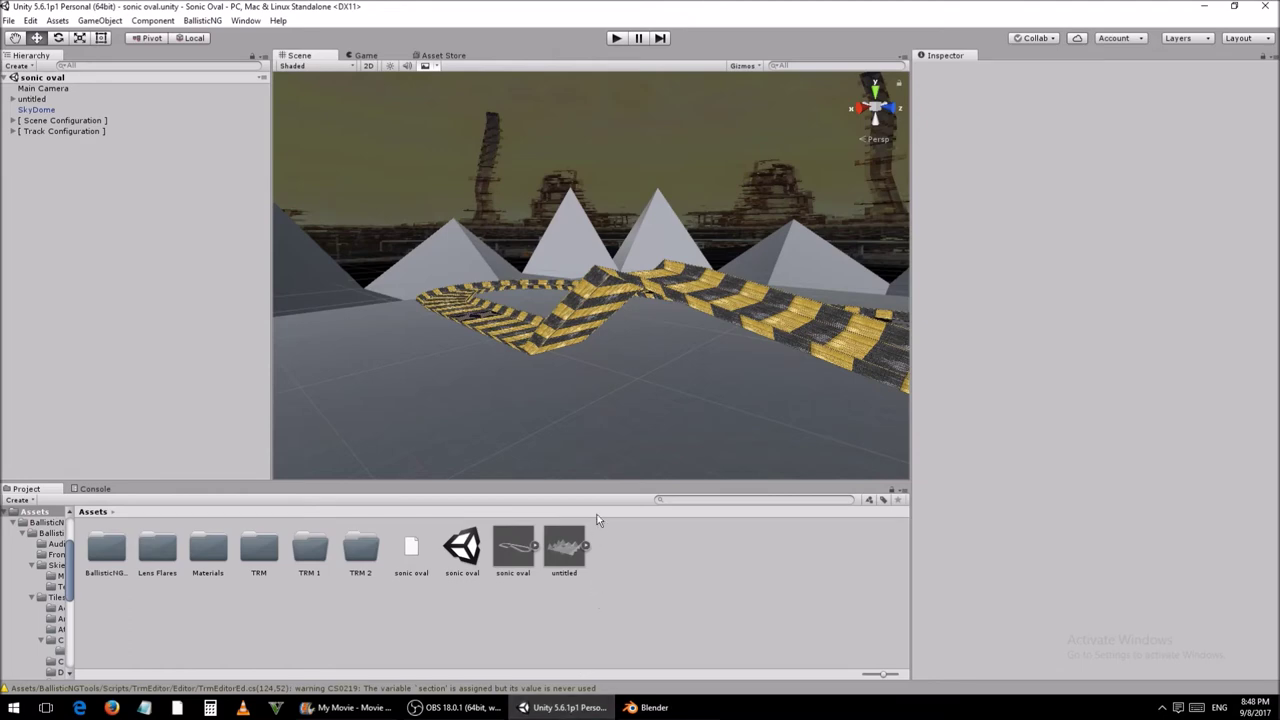
left_click_drag(604, 428, 983, 451, "alt")
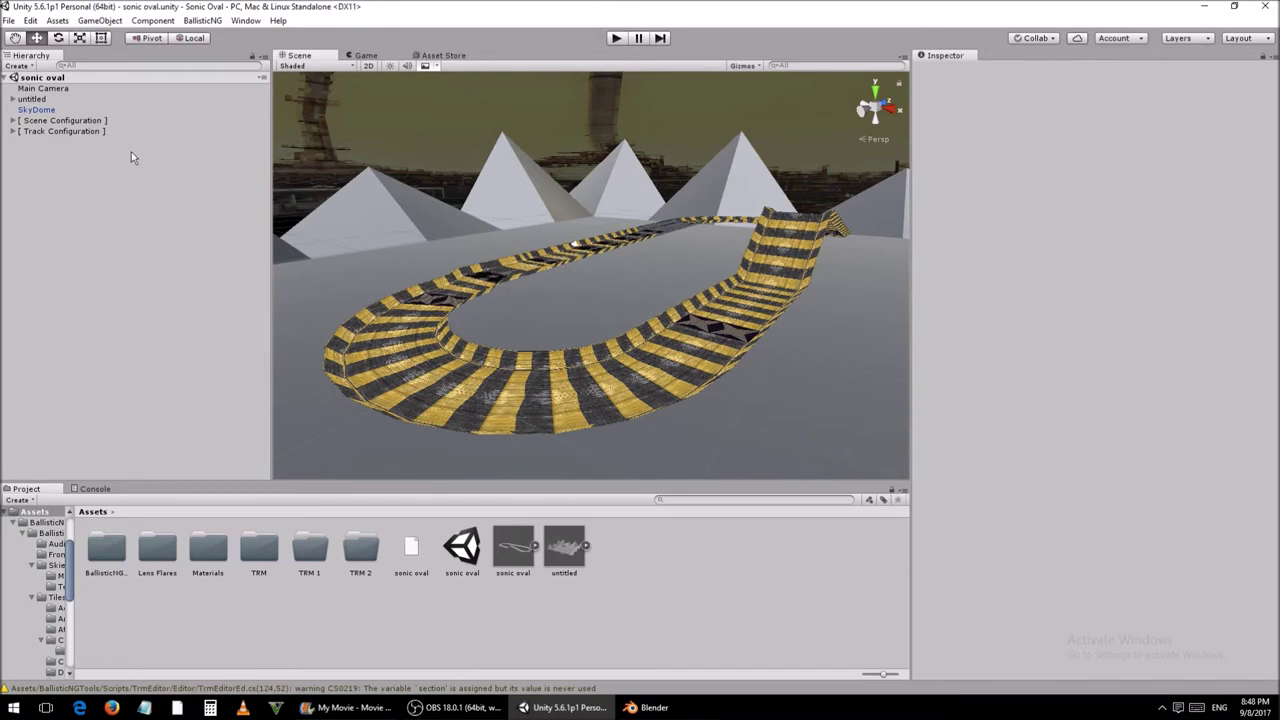
left_click(13, 100)
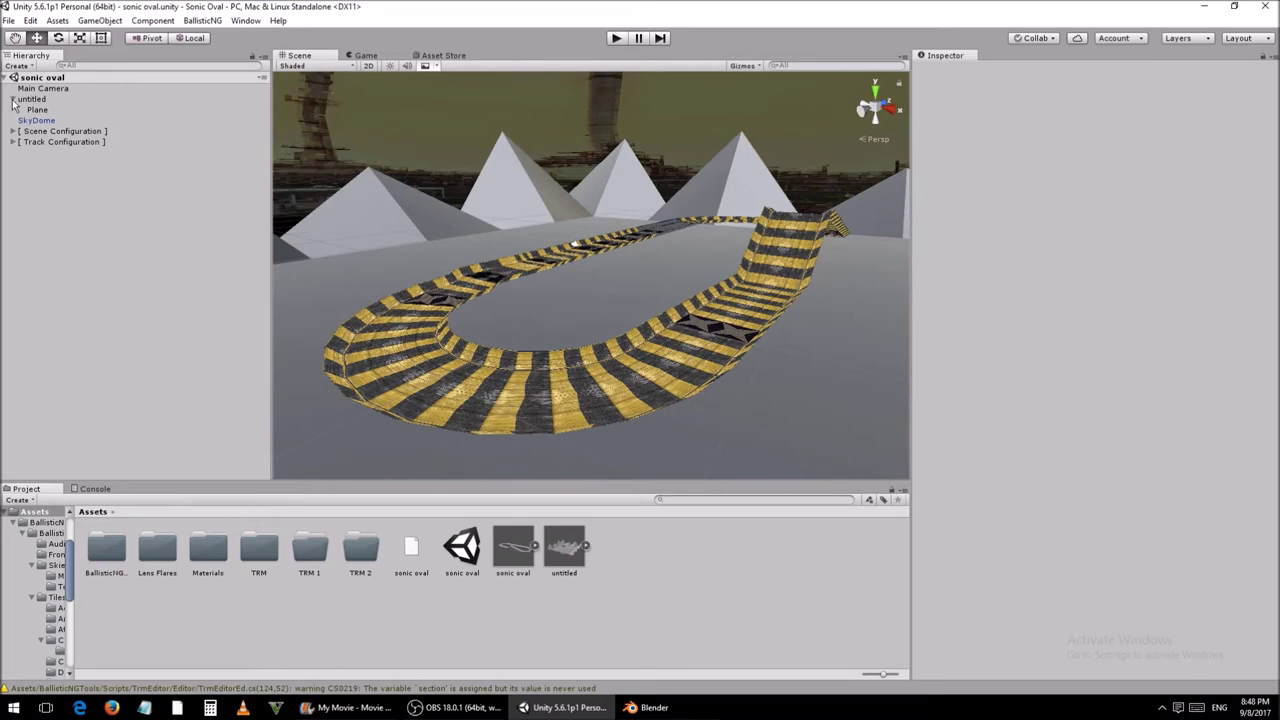
left_click(48, 101)
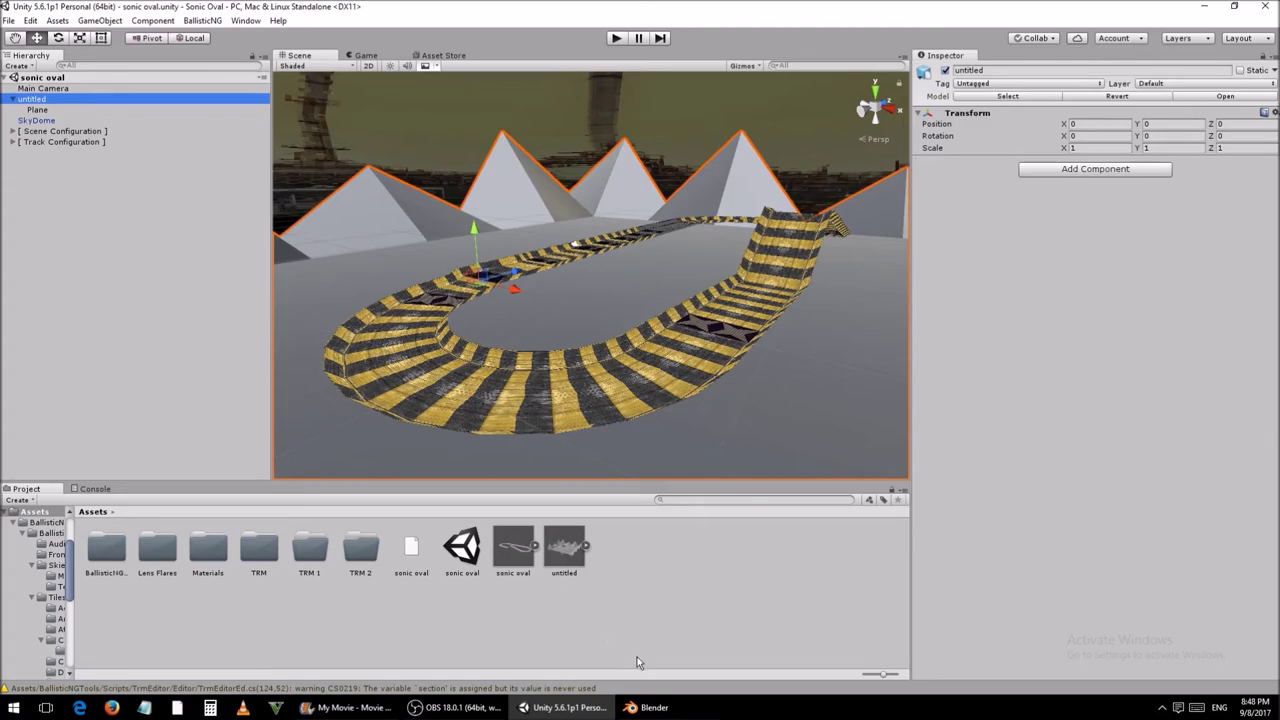
Step: Switch to Blender, select the three gantries together with the mountain terrain plane, and apply Make Duplicates Real to them
left_click(650, 707)
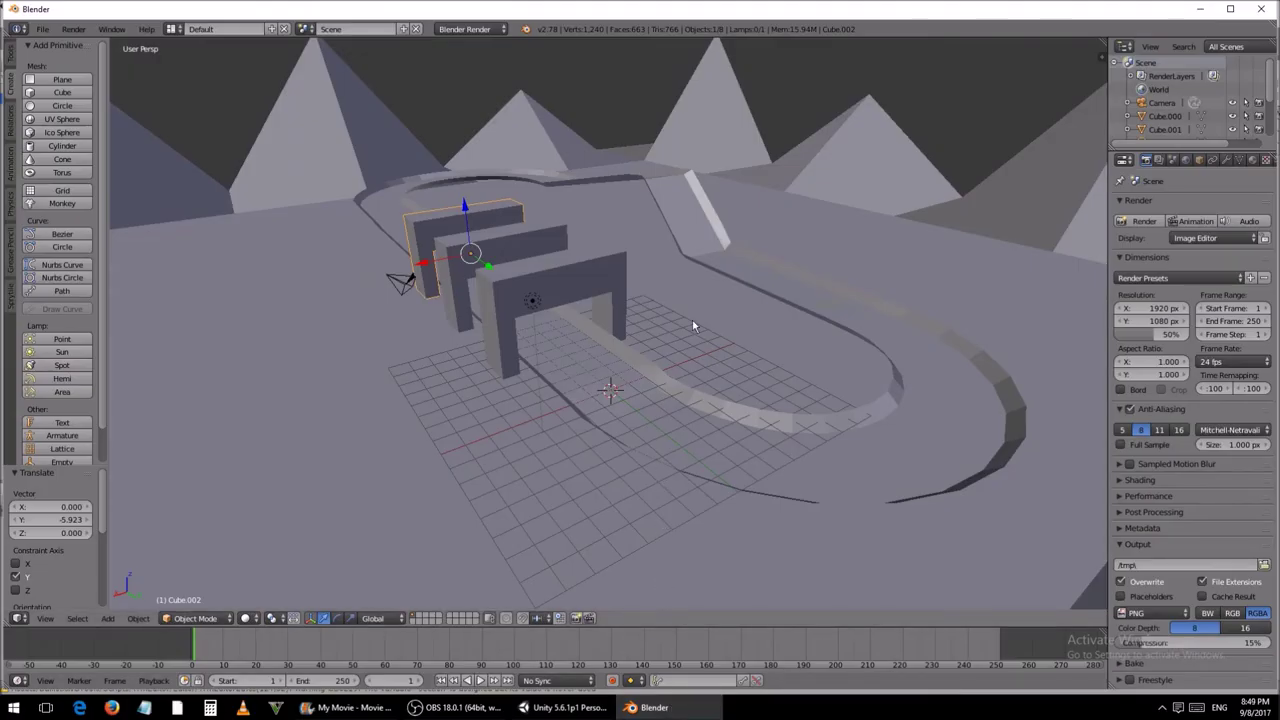
right_click(540, 242, "shift")
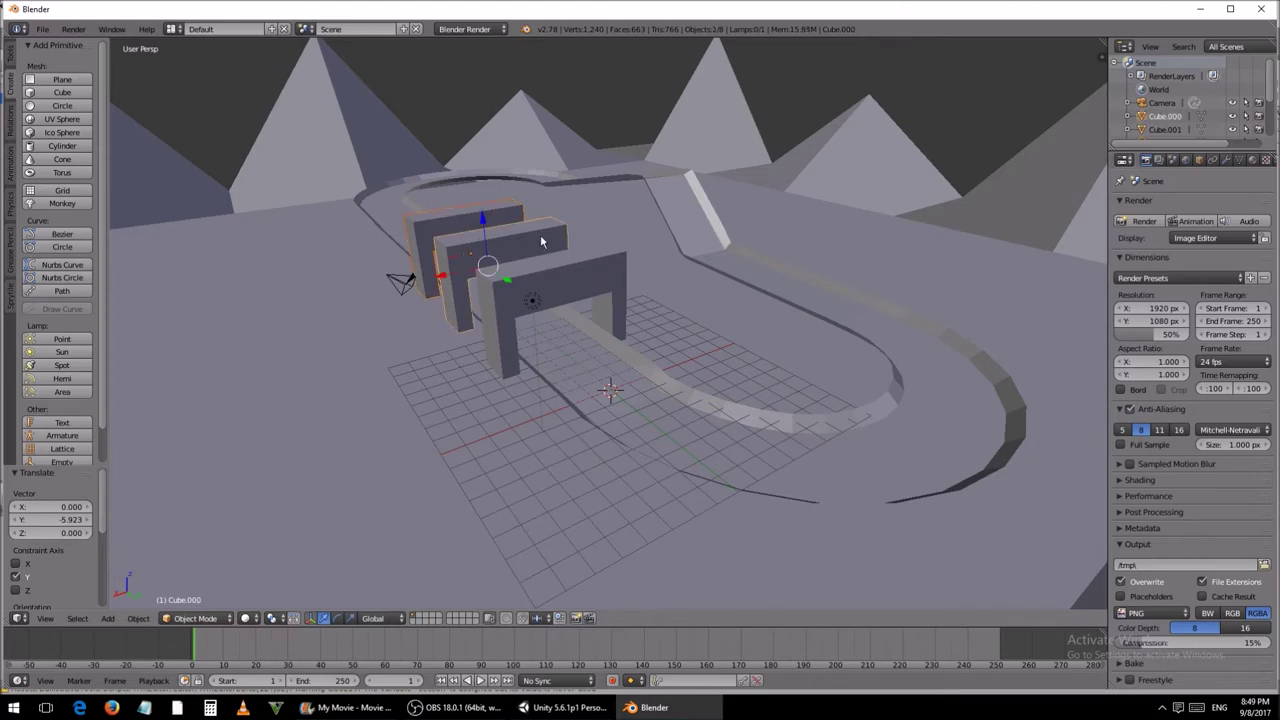
right_click(574, 266, "shift")
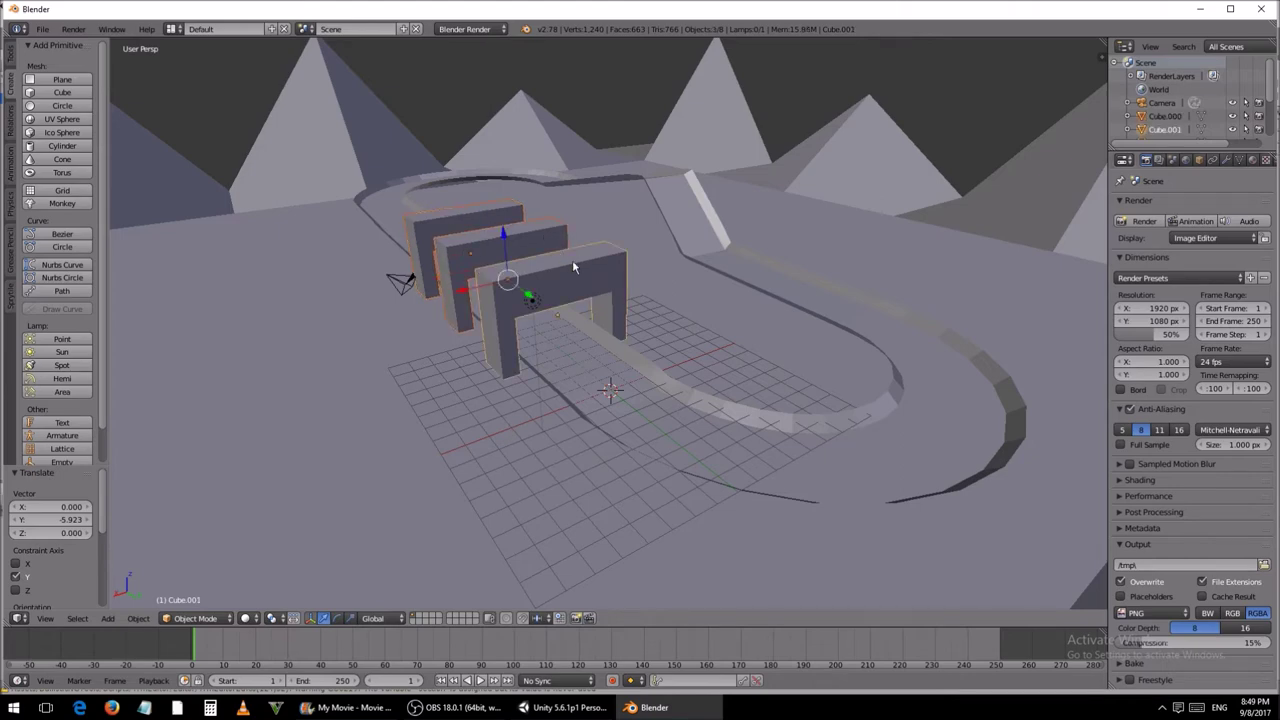
right_click(687, 297, "shift")
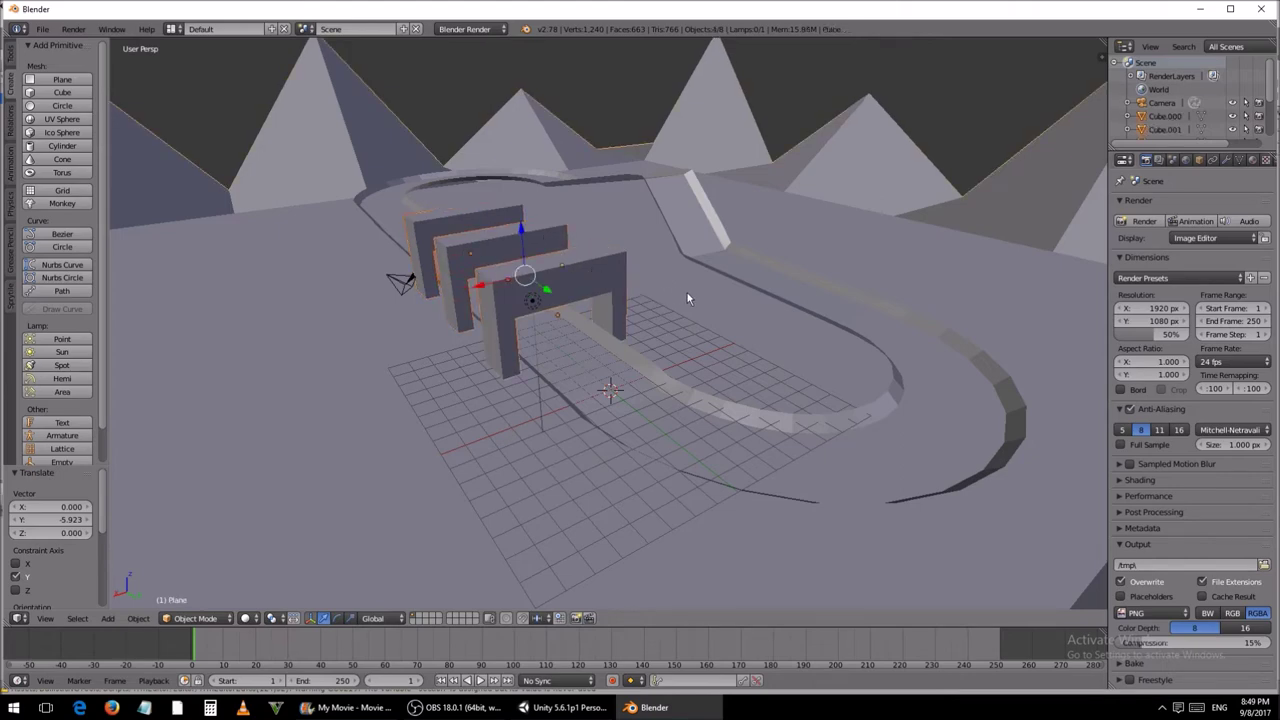
scroll(687, 297, "down", 8)
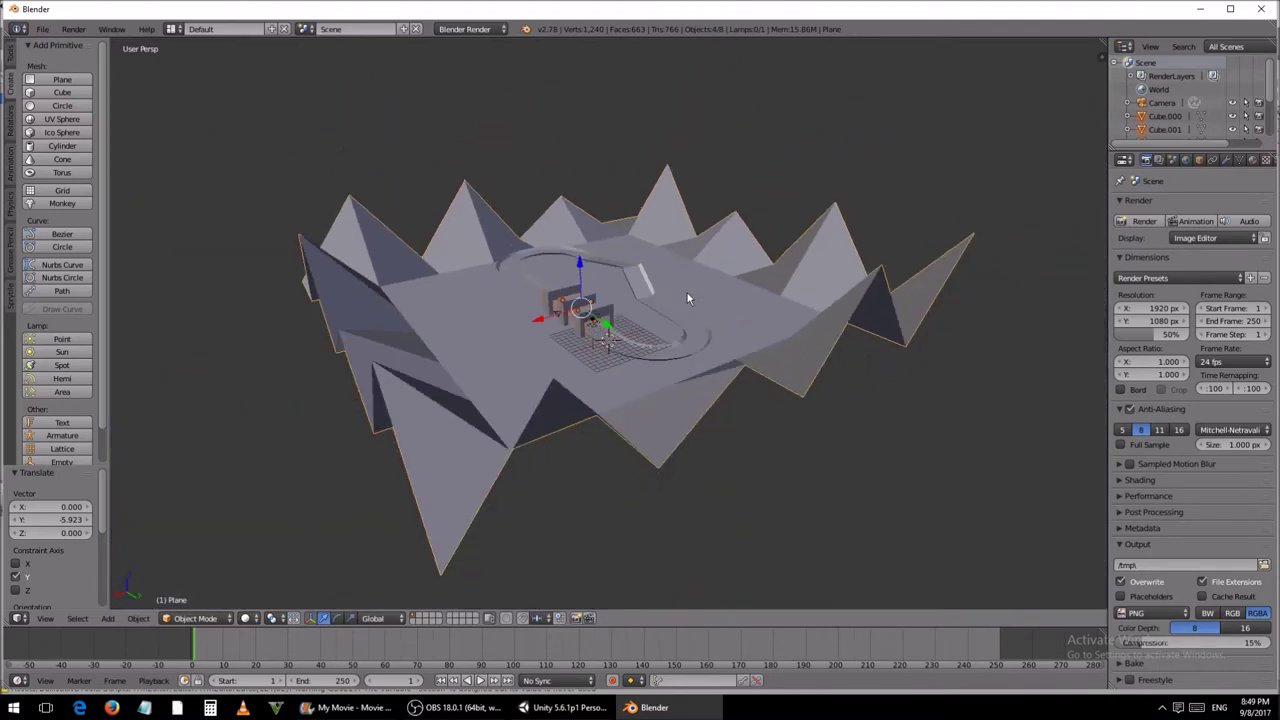
middle_click_drag(686, 297, 705, 290)
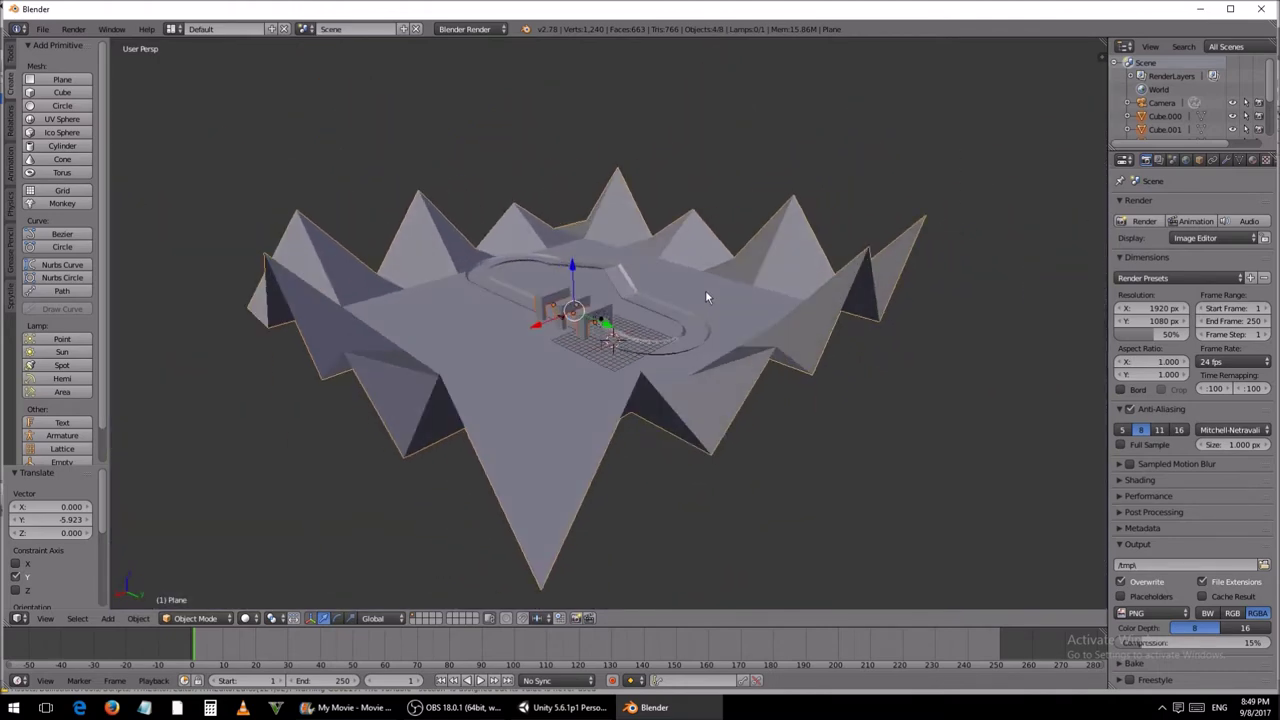
key("space")
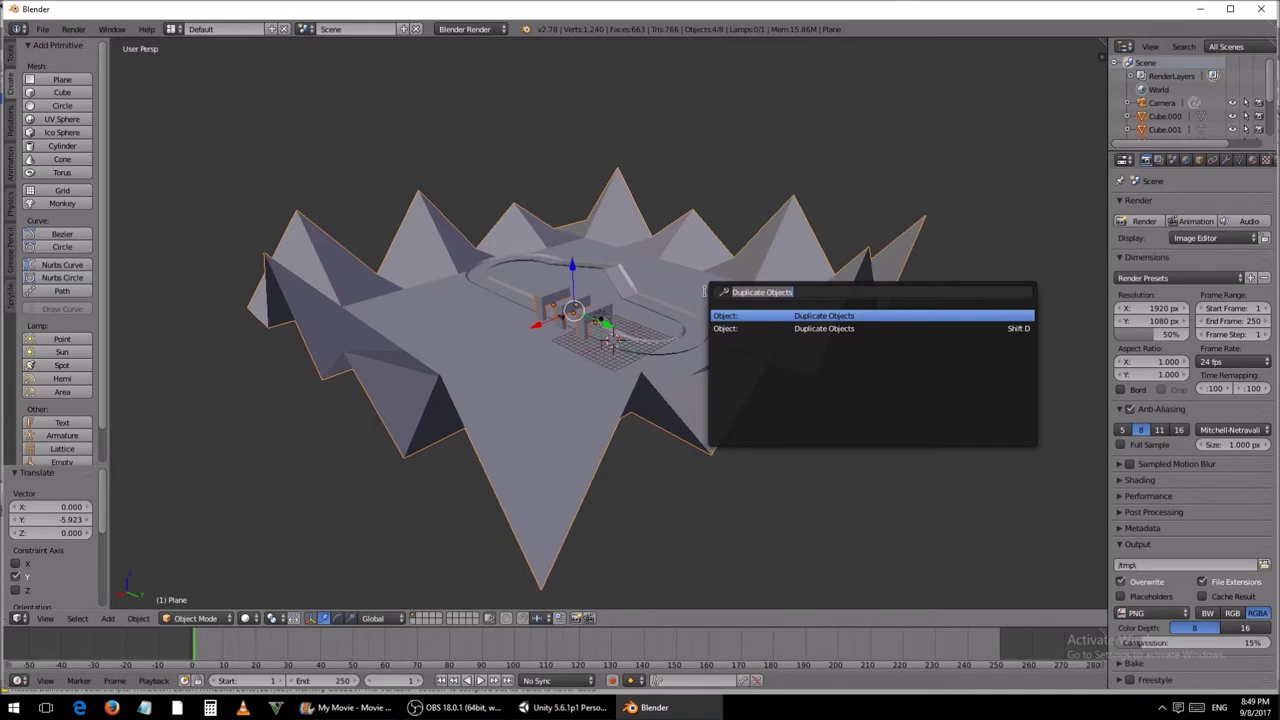
type("ma")
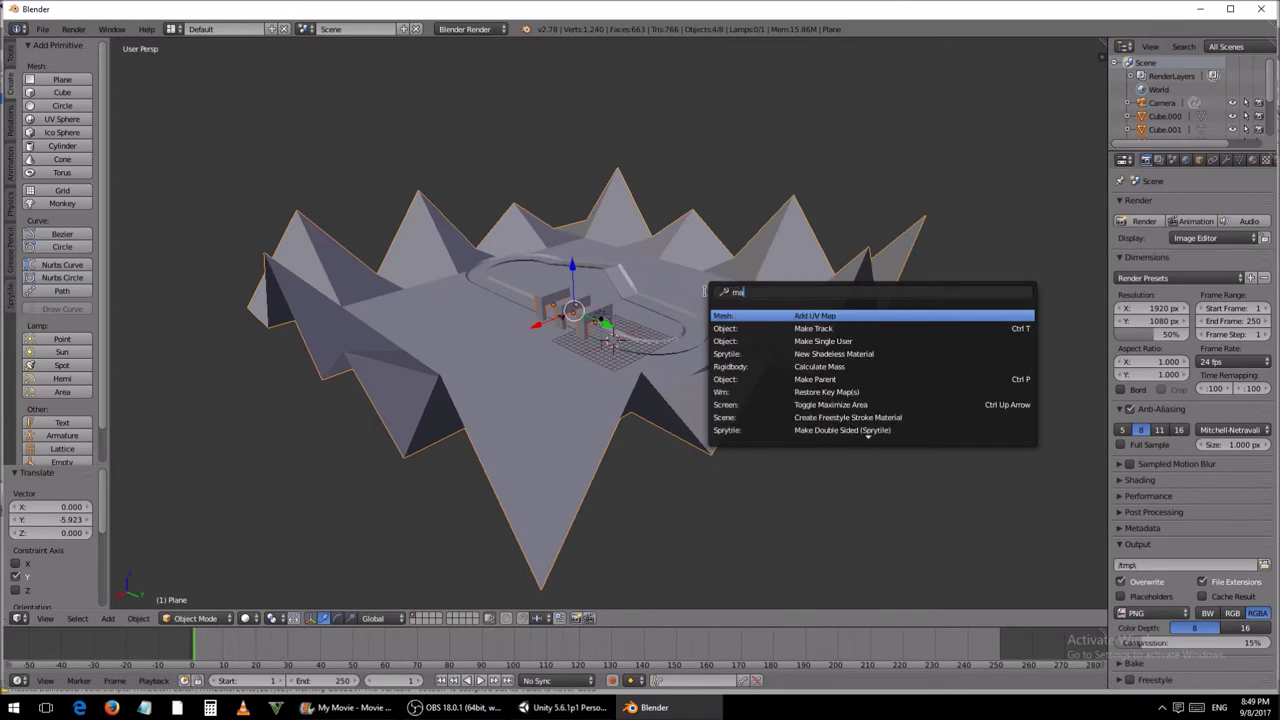
type("ke")
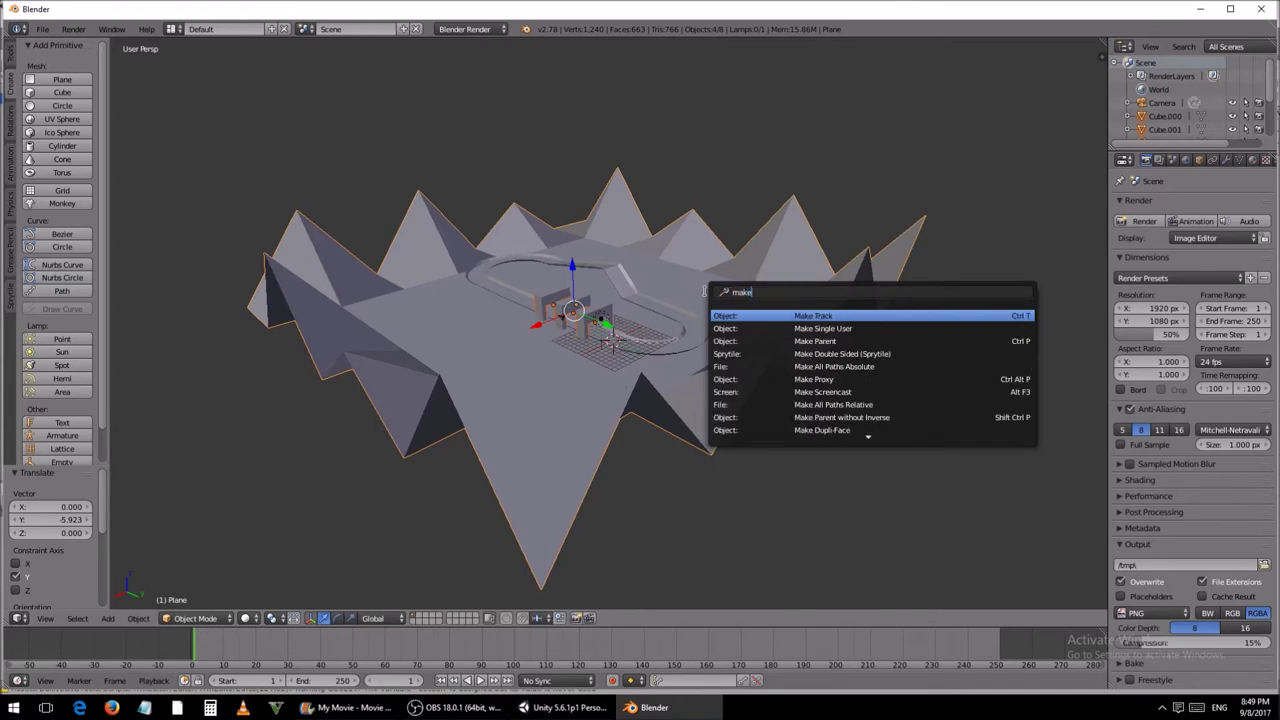
type(" du")
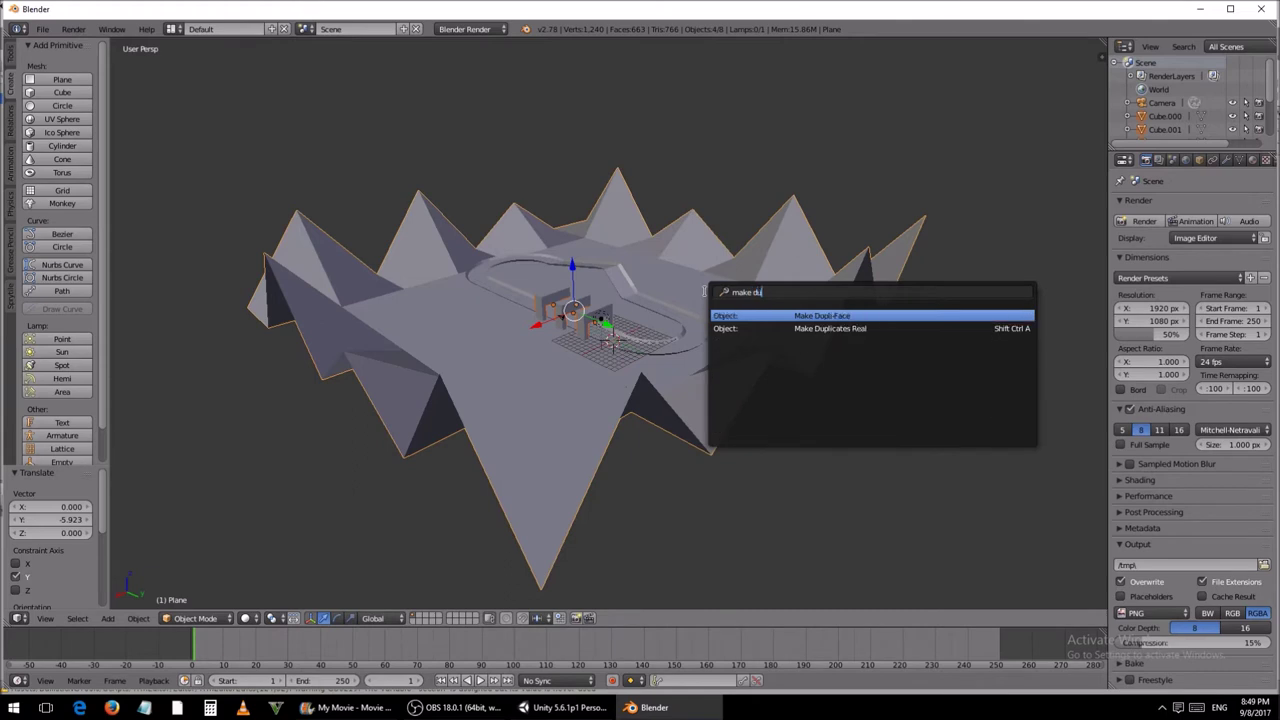
type("plicates real")
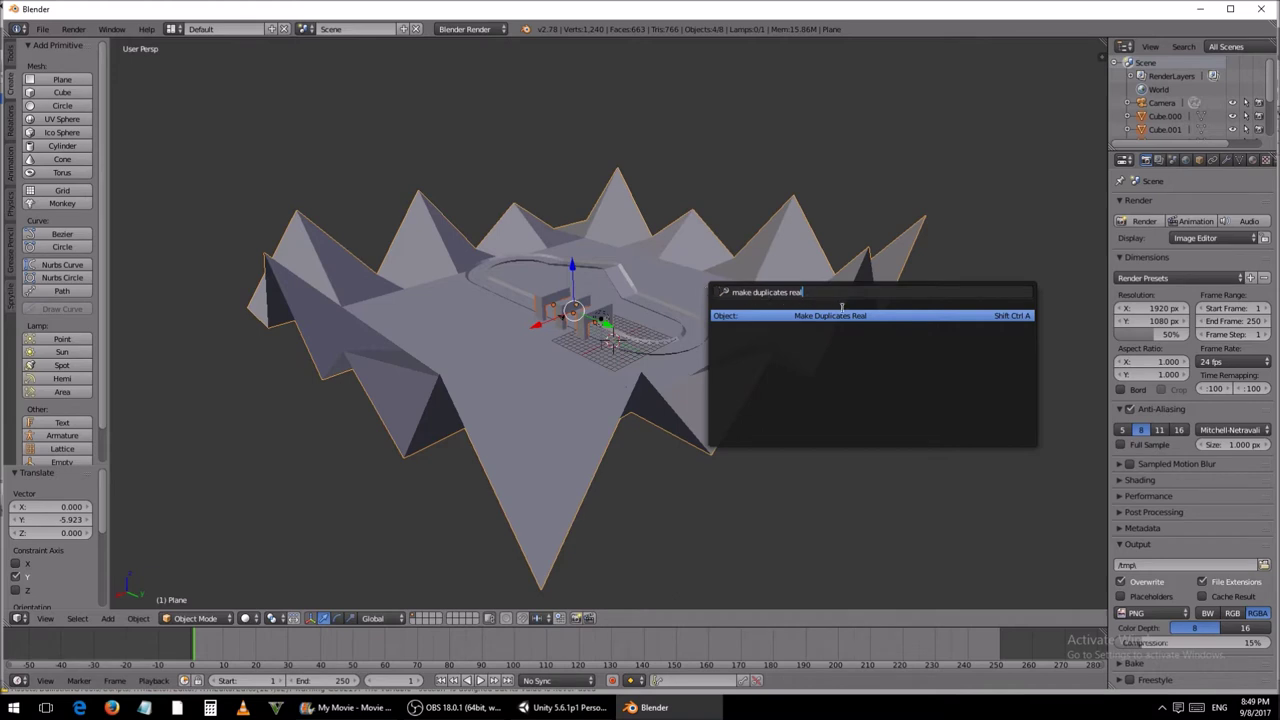
left_click(879, 320)
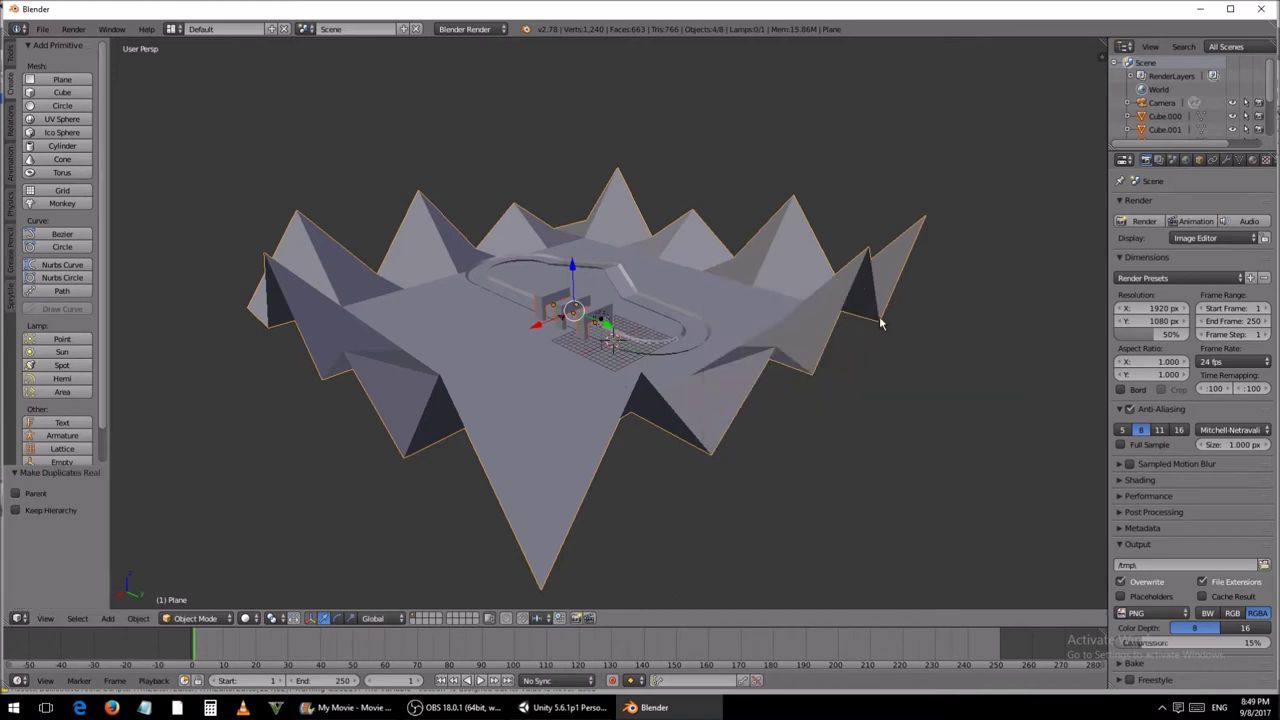
Step: Convert the selected gantries and terrain with the Mesh from Curve/Meta/Surf/Text option
key("space")
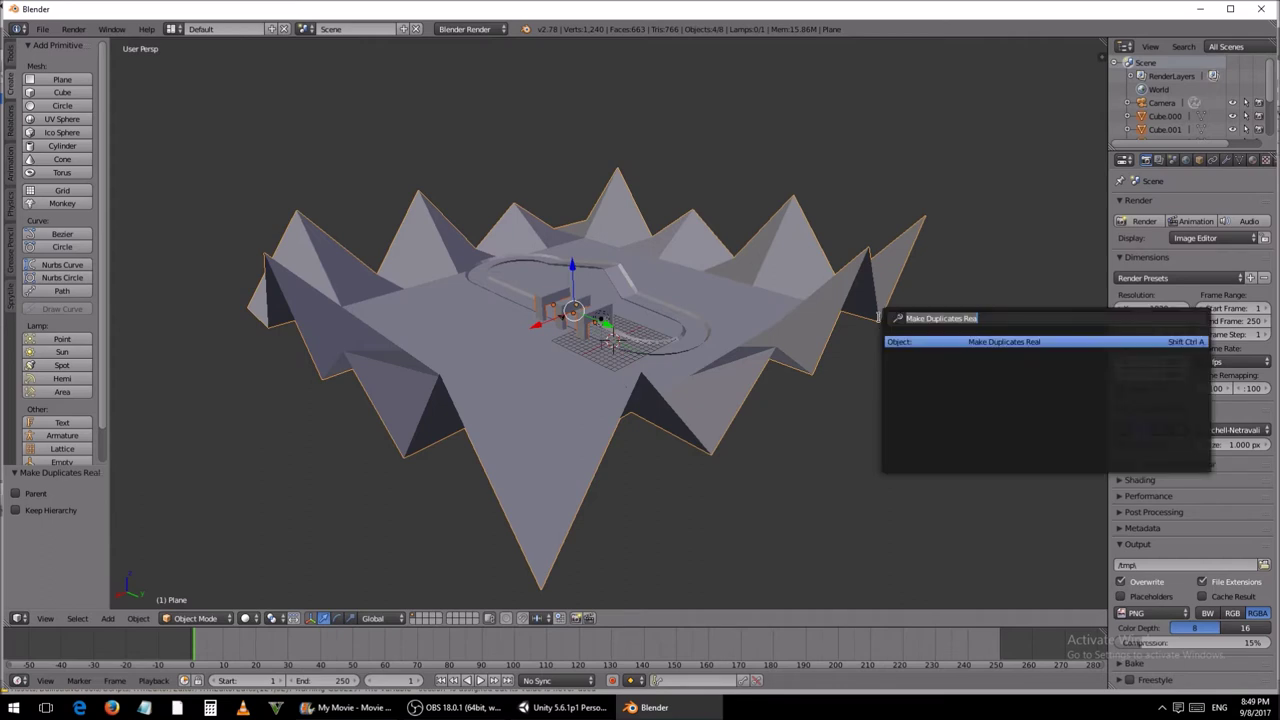
type("convert to")
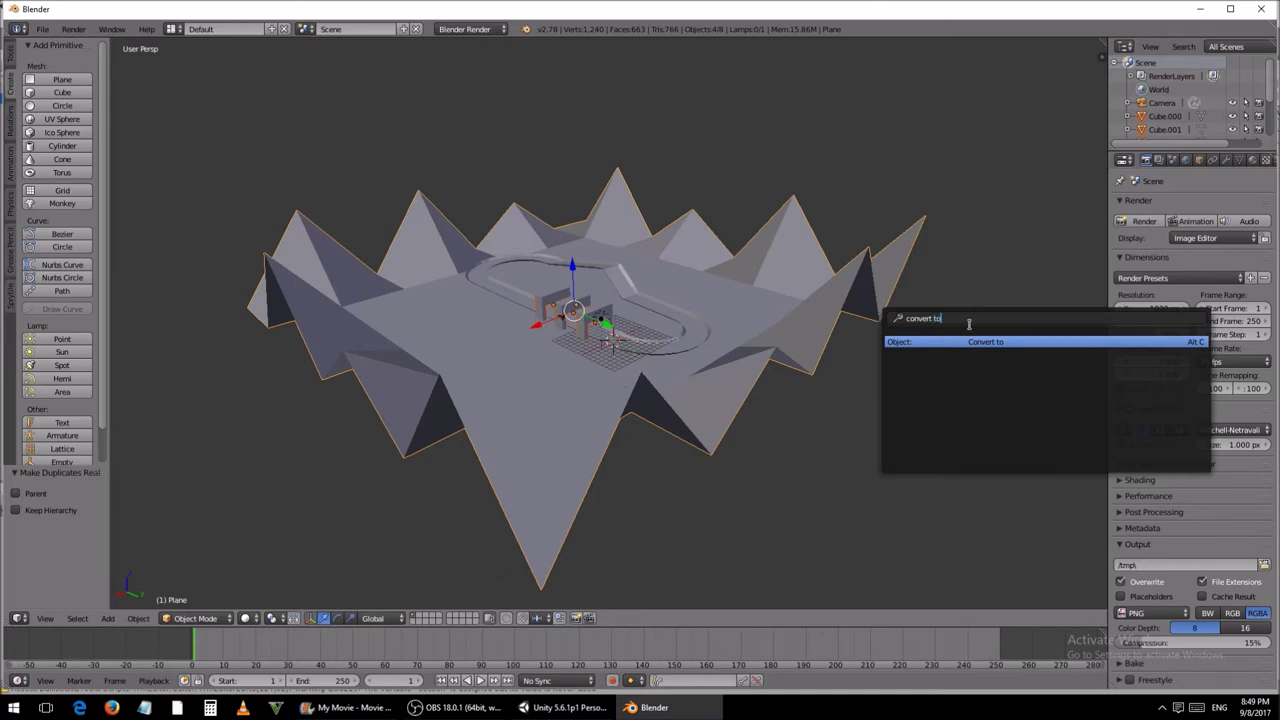
left_click(1017, 343)
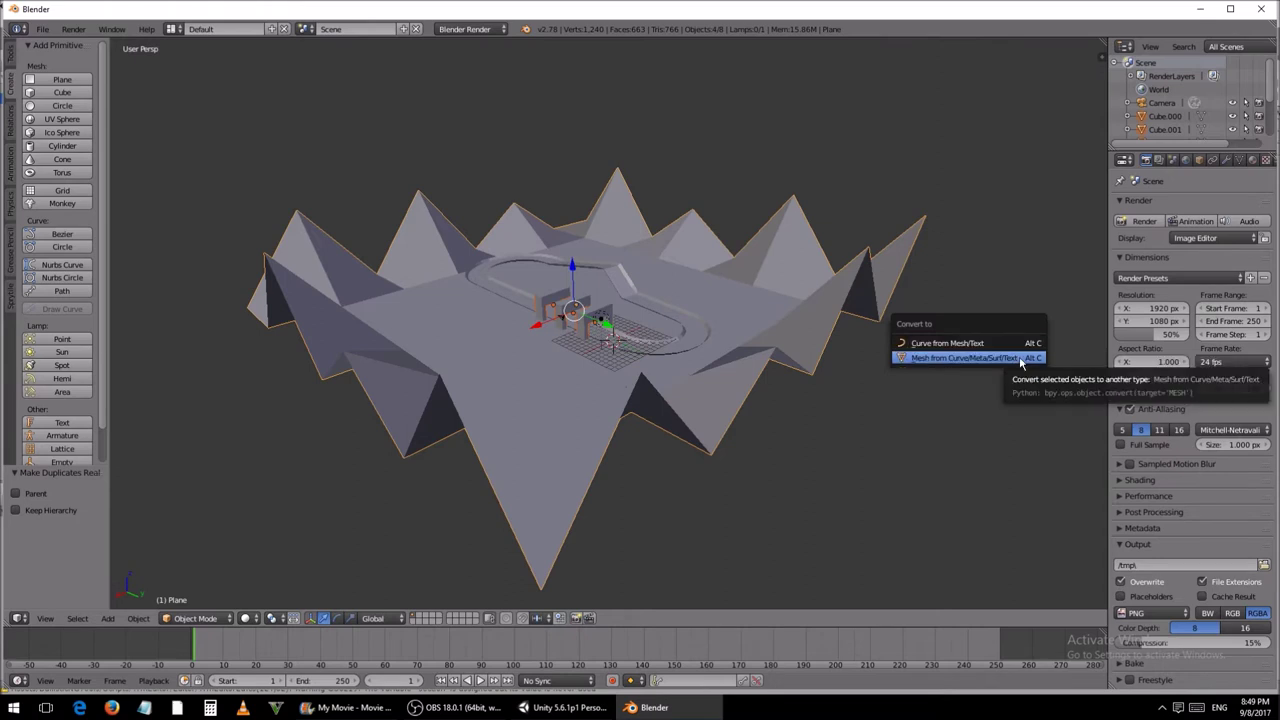
left_click(1021, 358)
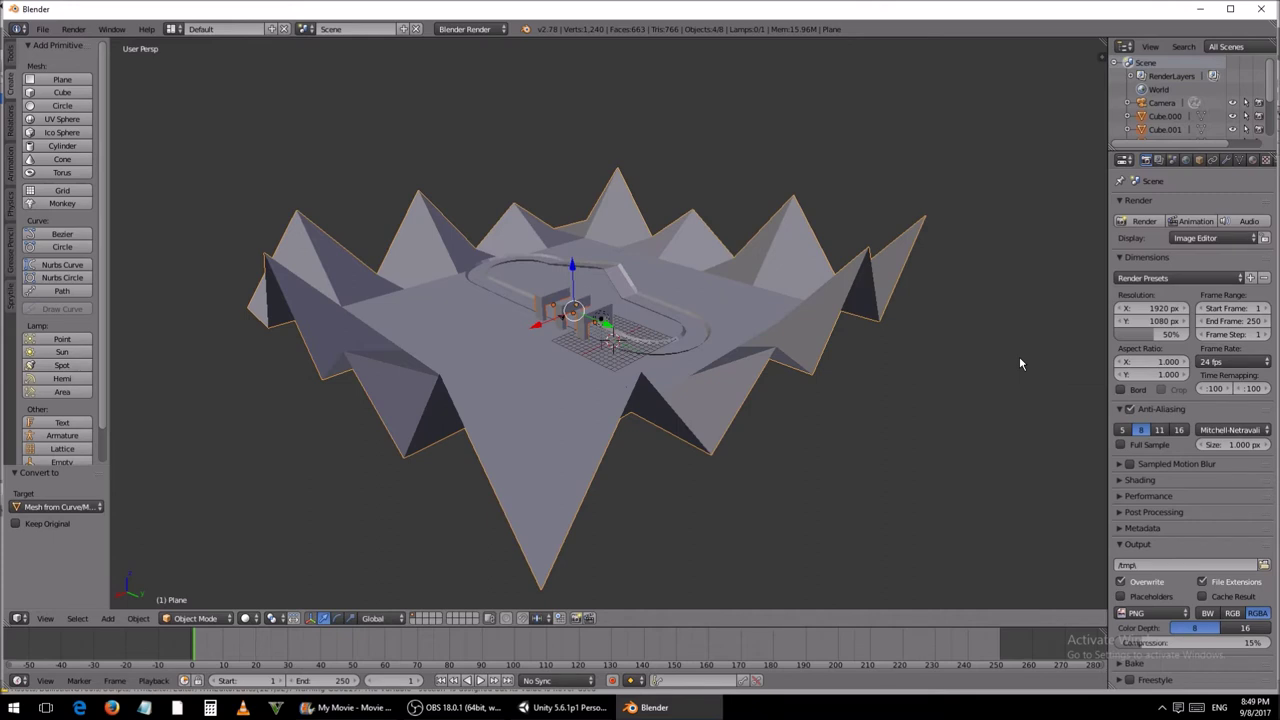
Step: Join the three gantries and the terrain plane into a single object
key("space")
type("j")
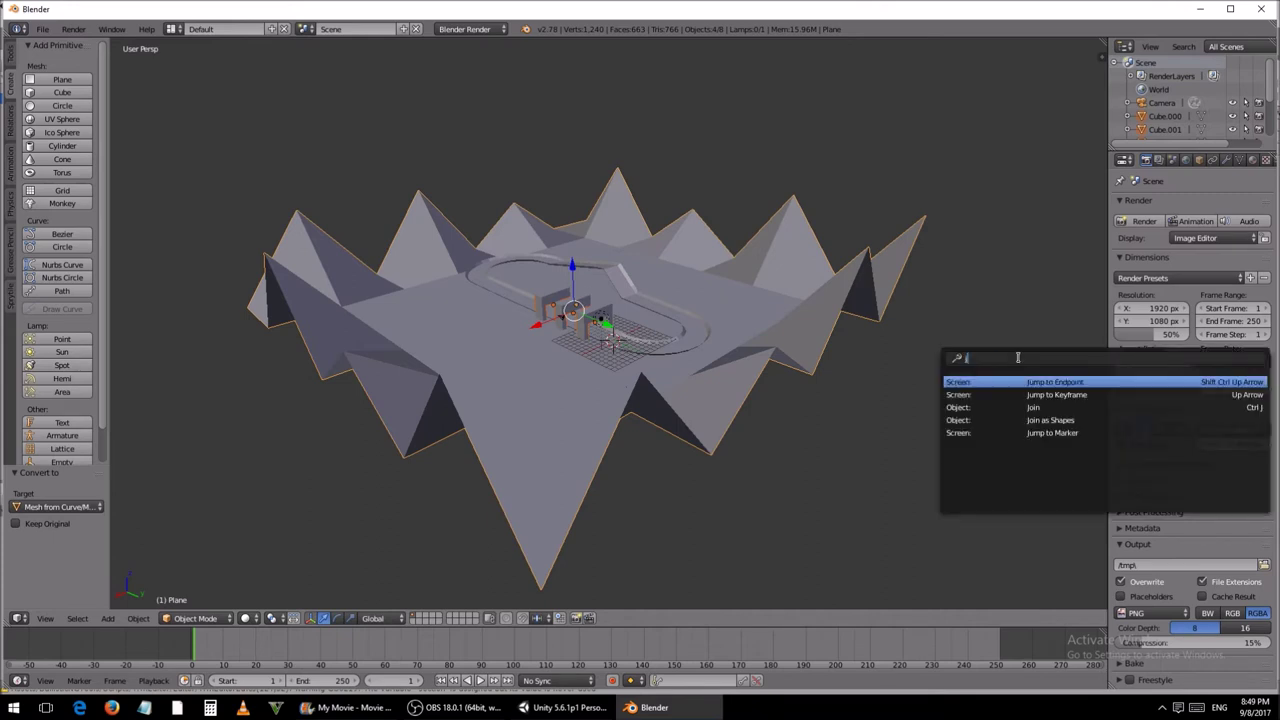
type("oin")
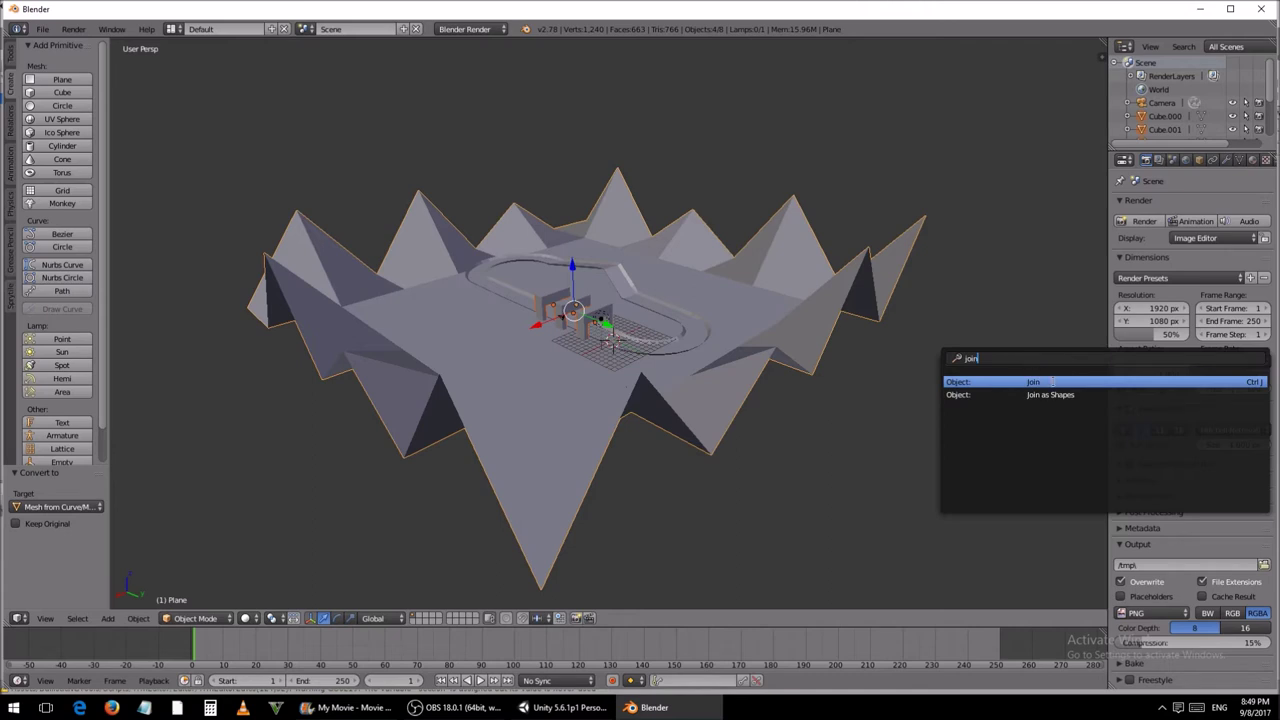
left_click(1055, 382)
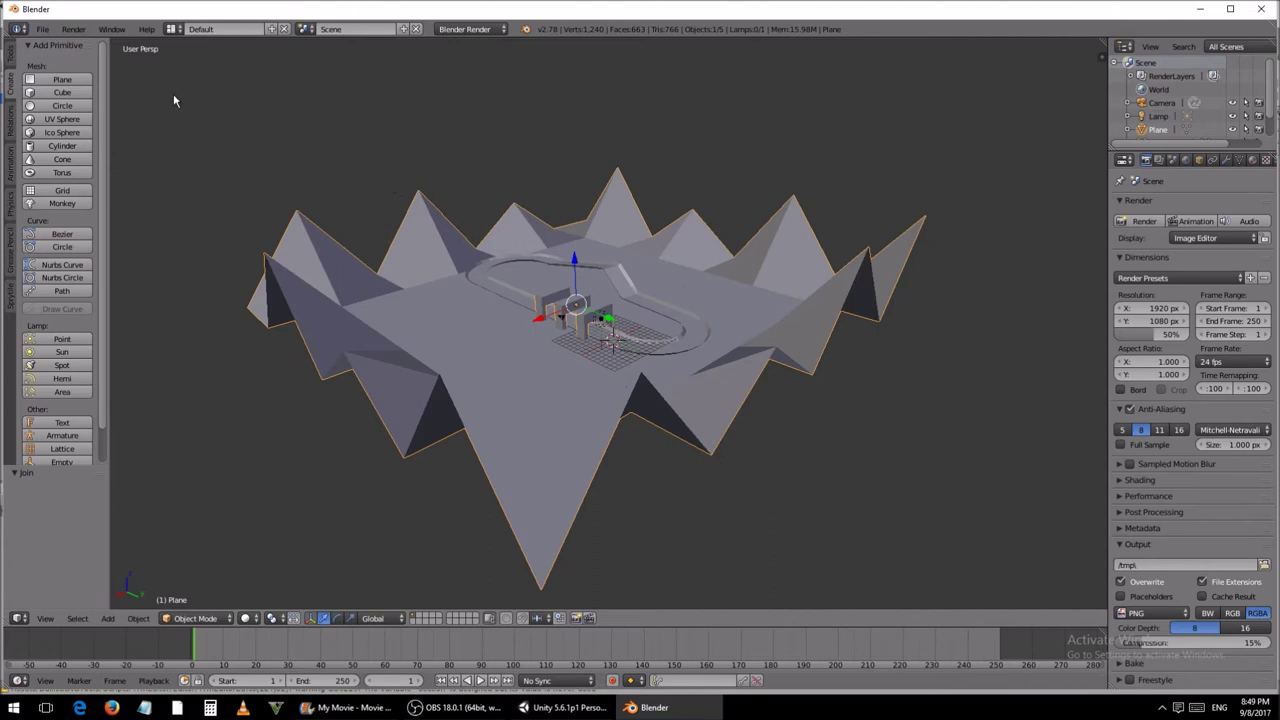
Step: Export the joined scene as FBX to the Sonic Oval Assets folder, overwriting untitled.fbx
left_click(45, 31)
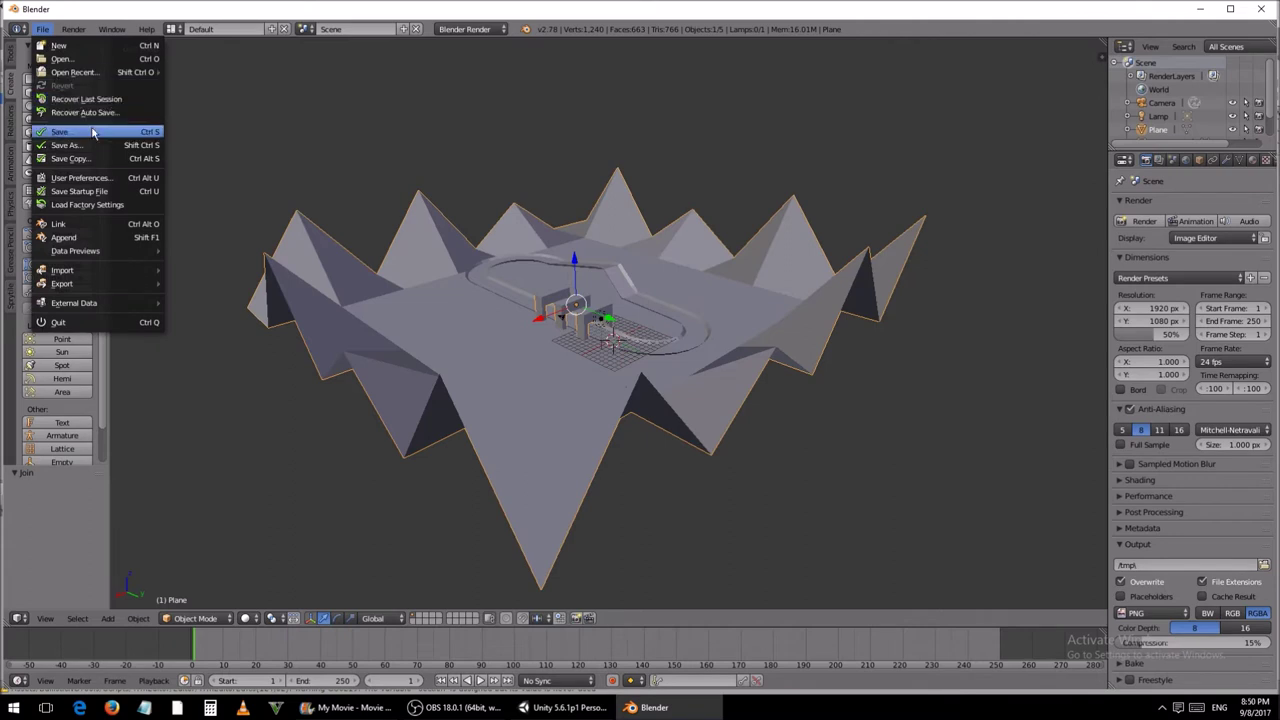
mouse_move(146, 289)
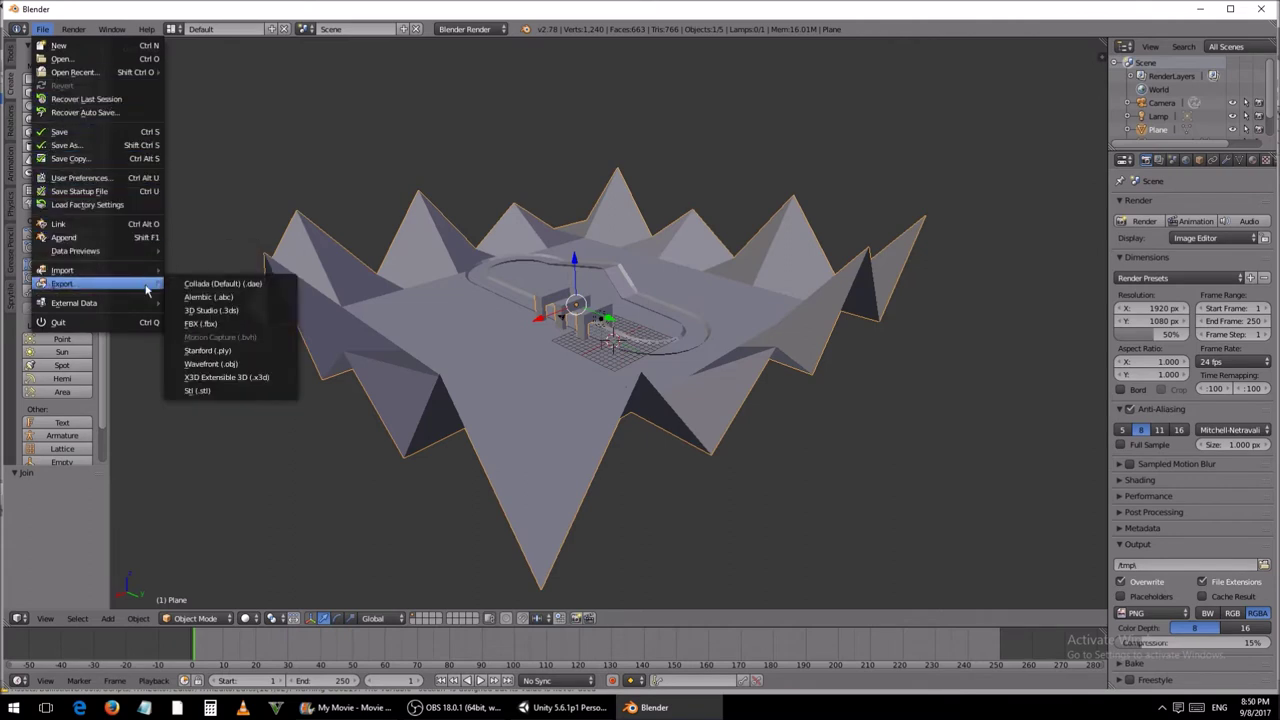
left_click(227, 325)
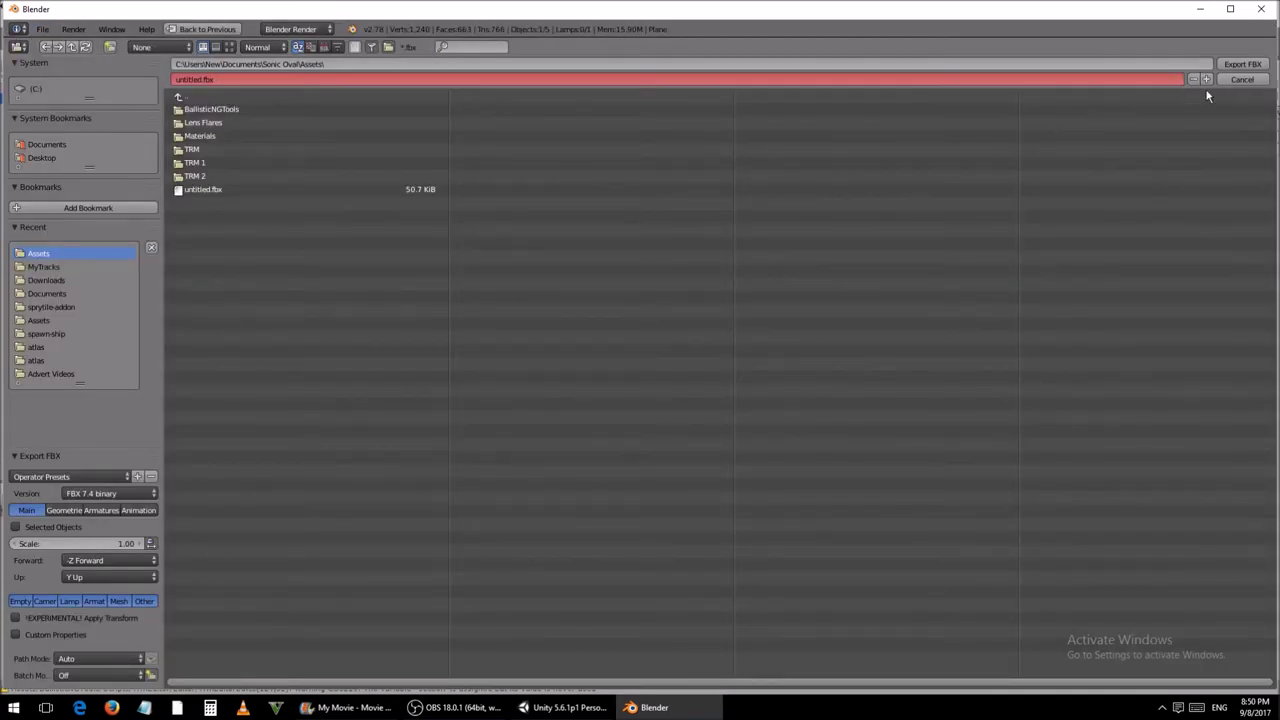
left_click(1267, 65)
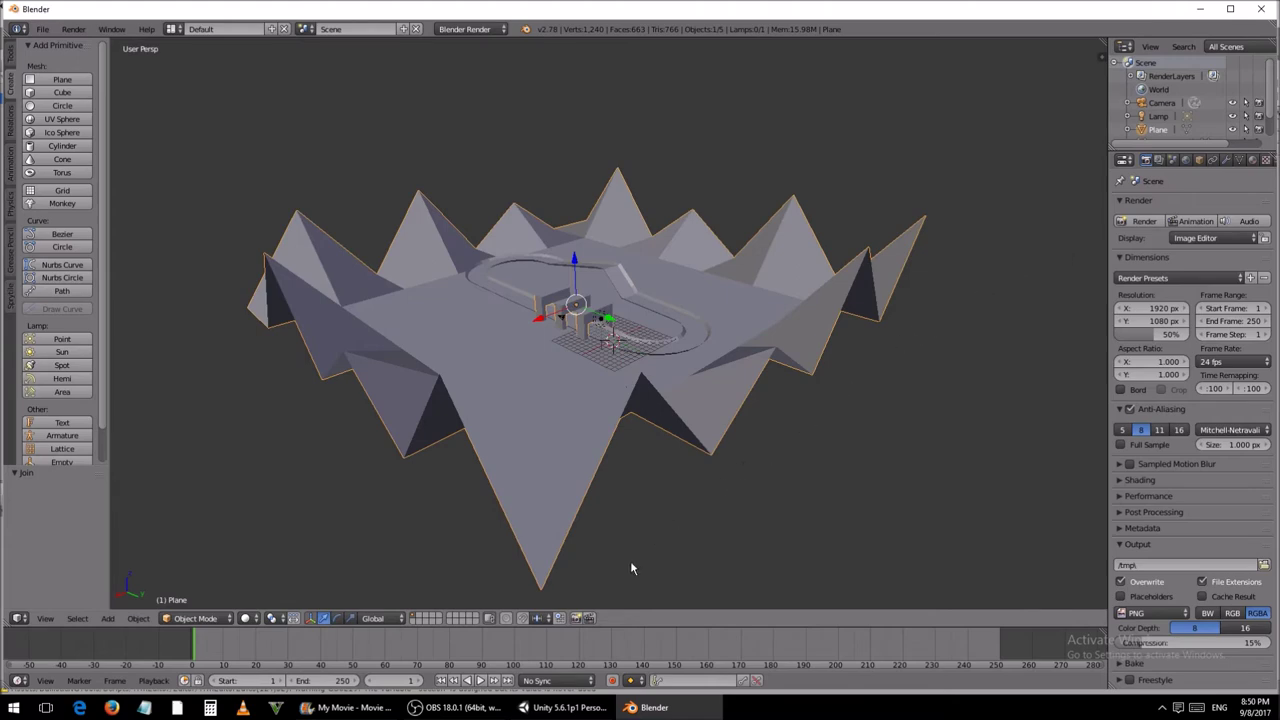
Step: Switch to Unity and save the sonic oval scene with the updated model
left_click(581, 713)
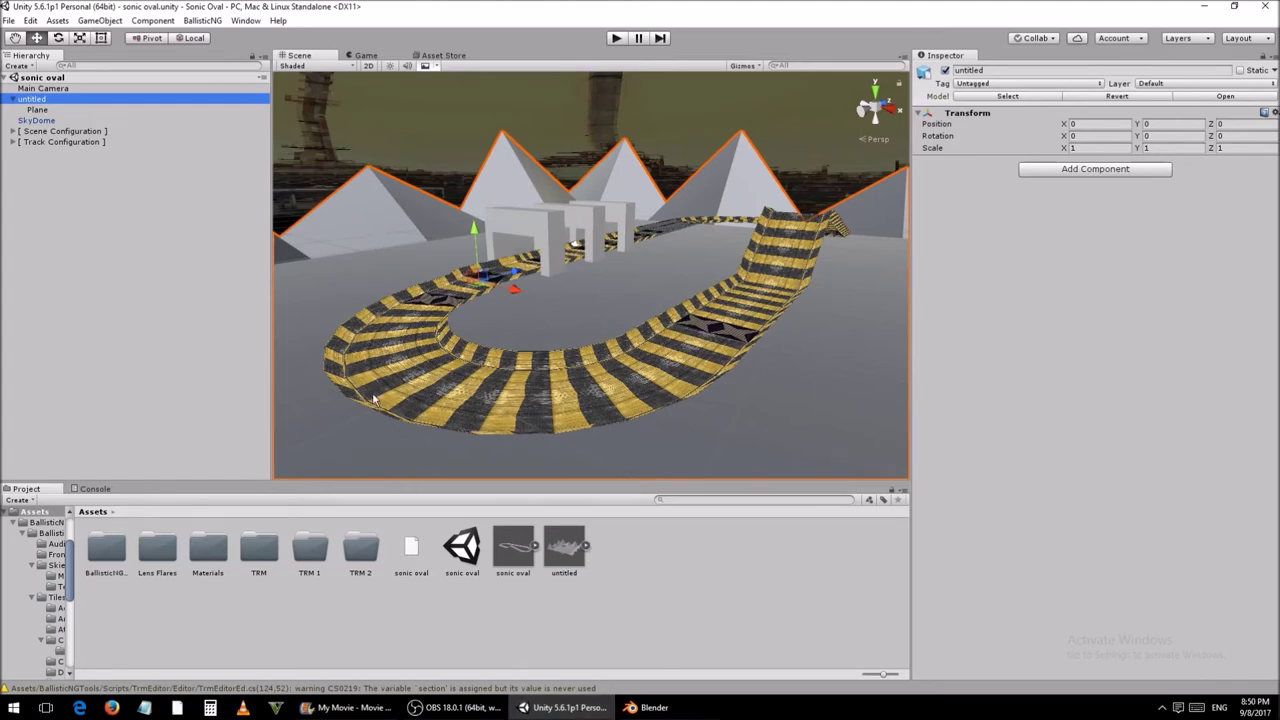
right_click(66, 78)
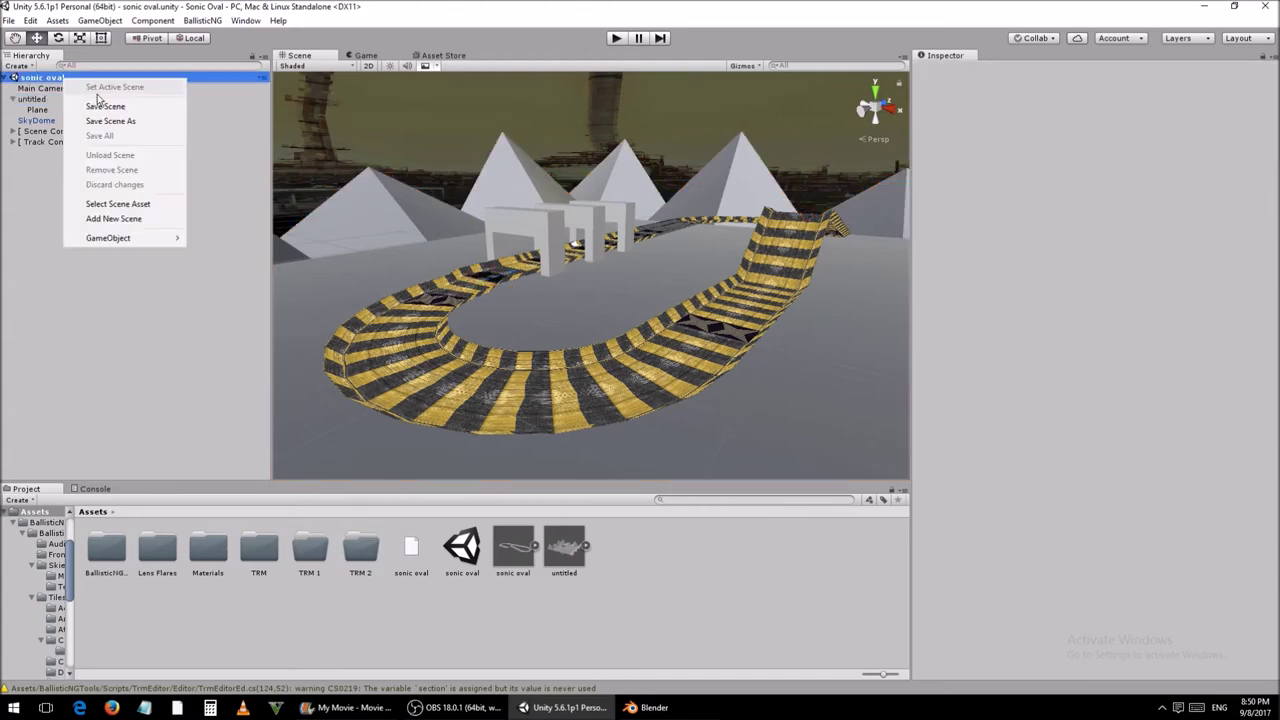
left_click(133, 109)
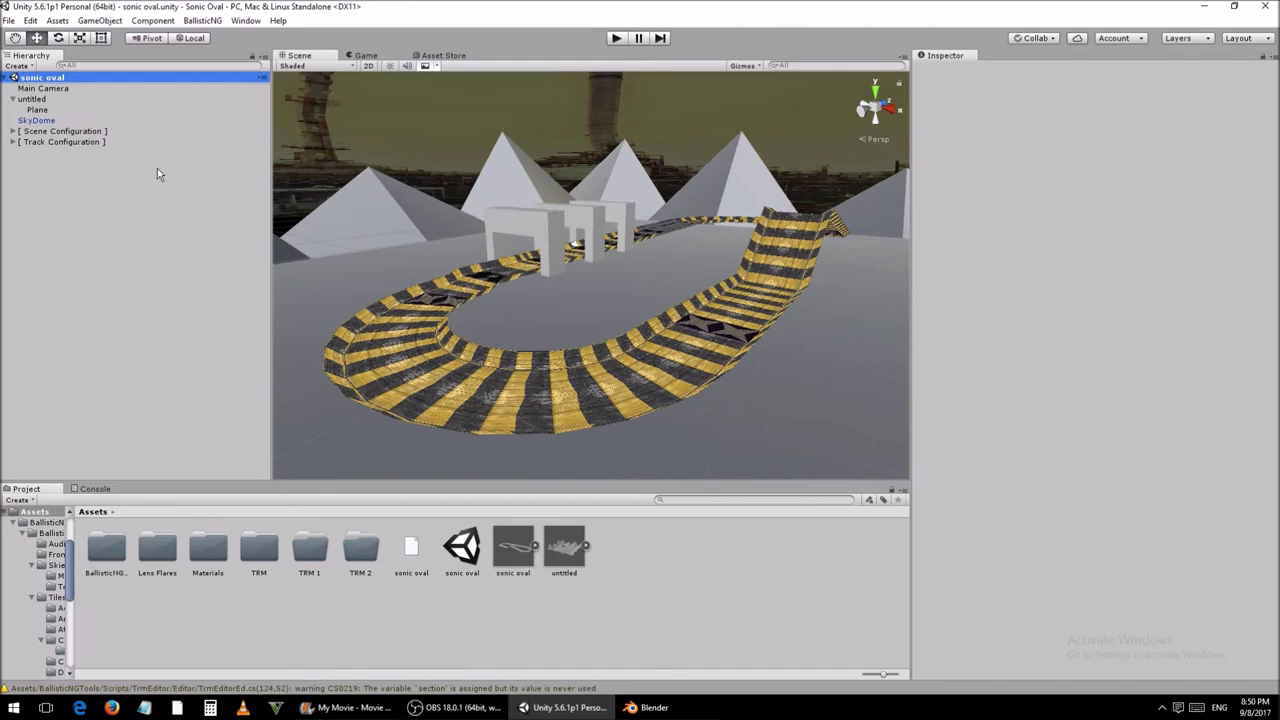
Step: Build the track from the sonic oval scene asset into BallisticNG's UserData\MyTracks folder
right_click(464, 547)
mouse_move(509, 523)
left_click(675, 523)
left_click(55, 212)
left_click(428, 60)
left_click(428, 60)
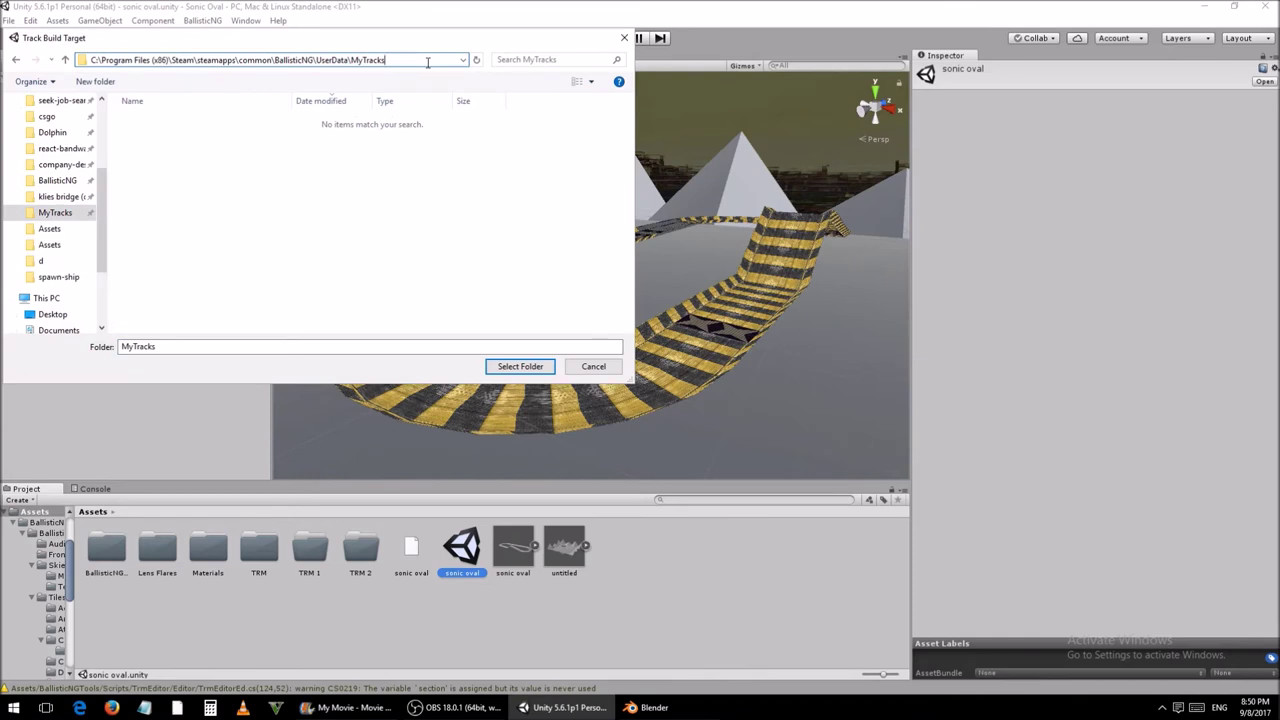
left_click(520, 366)
left_click(677, 380)
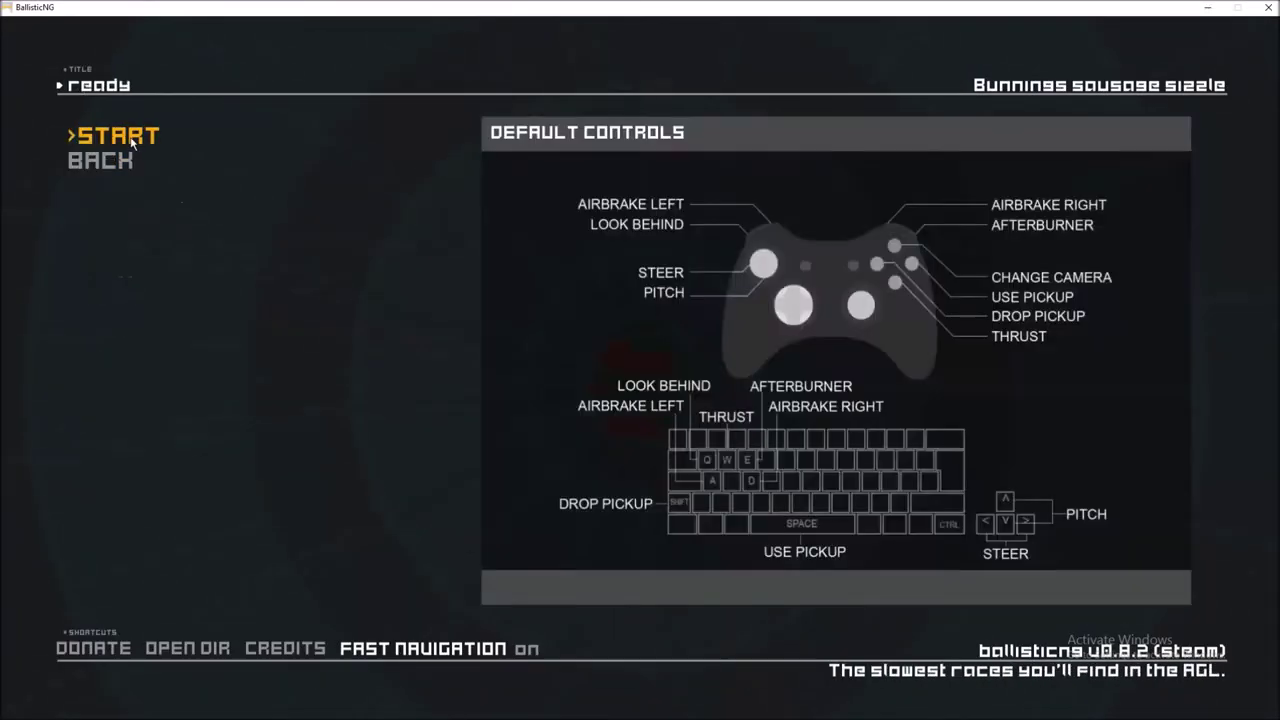
Step: Switch to BallisticNG, test the rebuilt track by racing a two-lap event through the gantries, and open the results
left_click(130, 143)
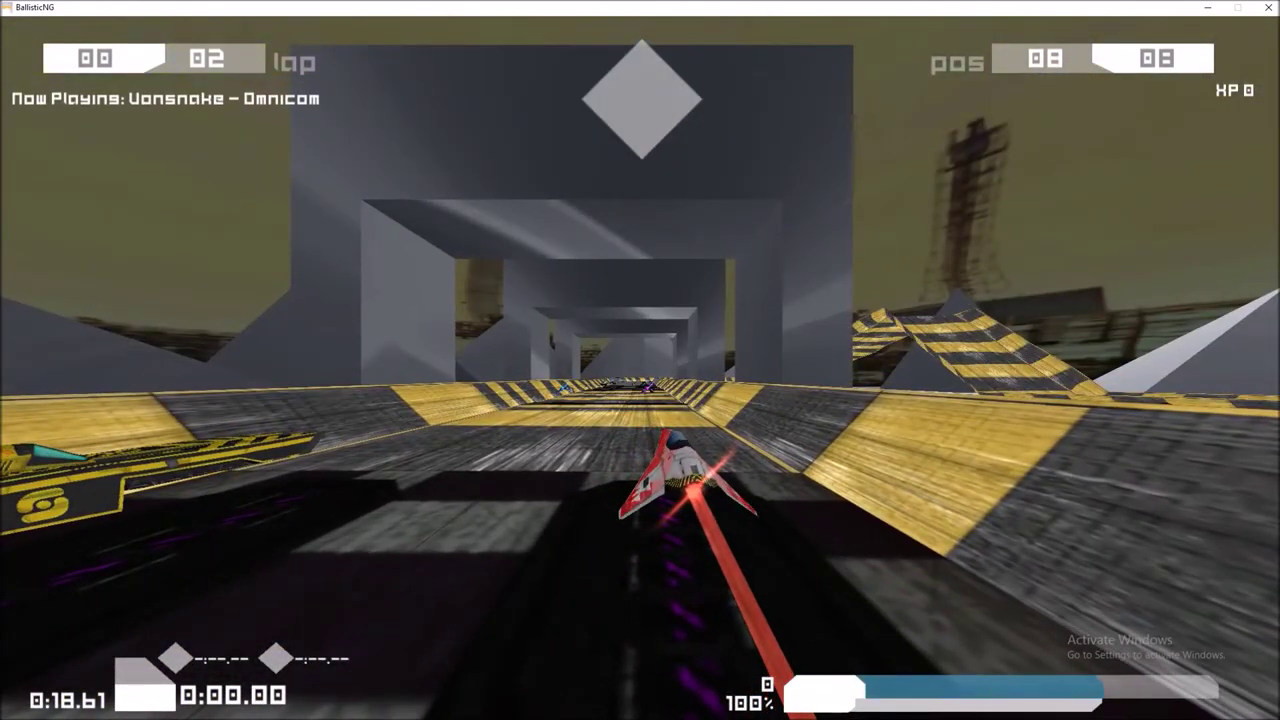
key("Up")
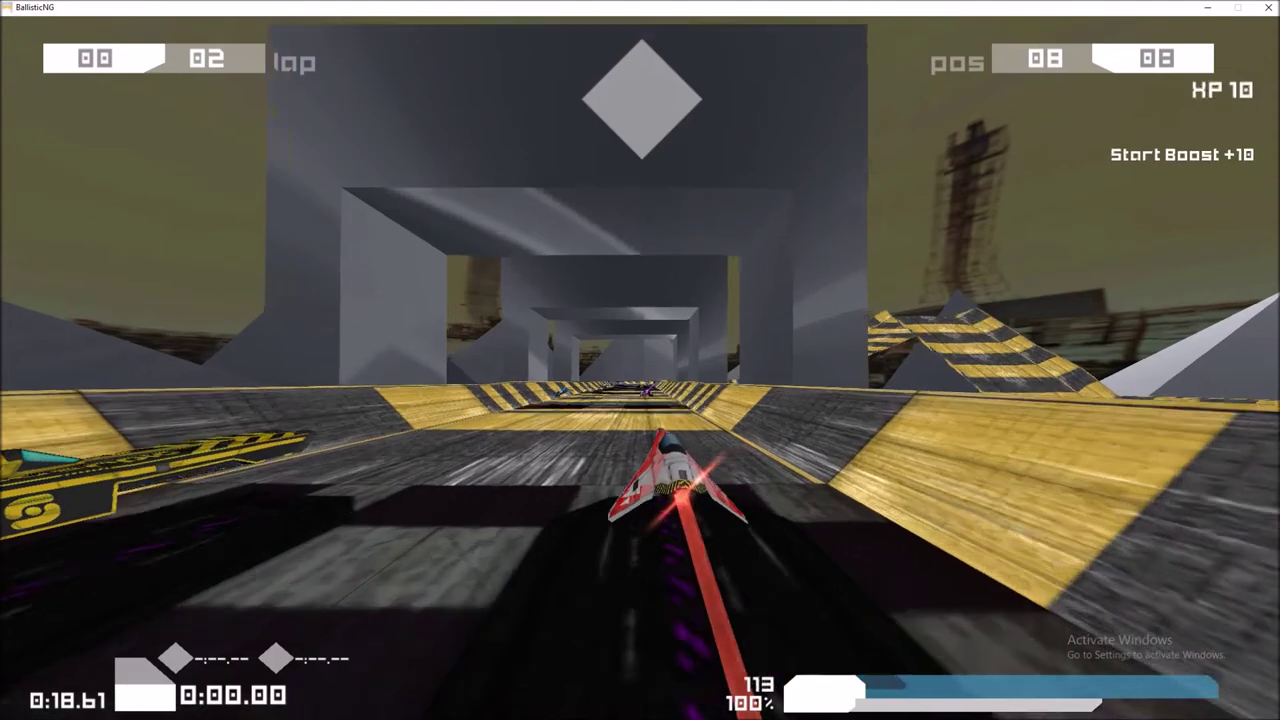
key("Up")
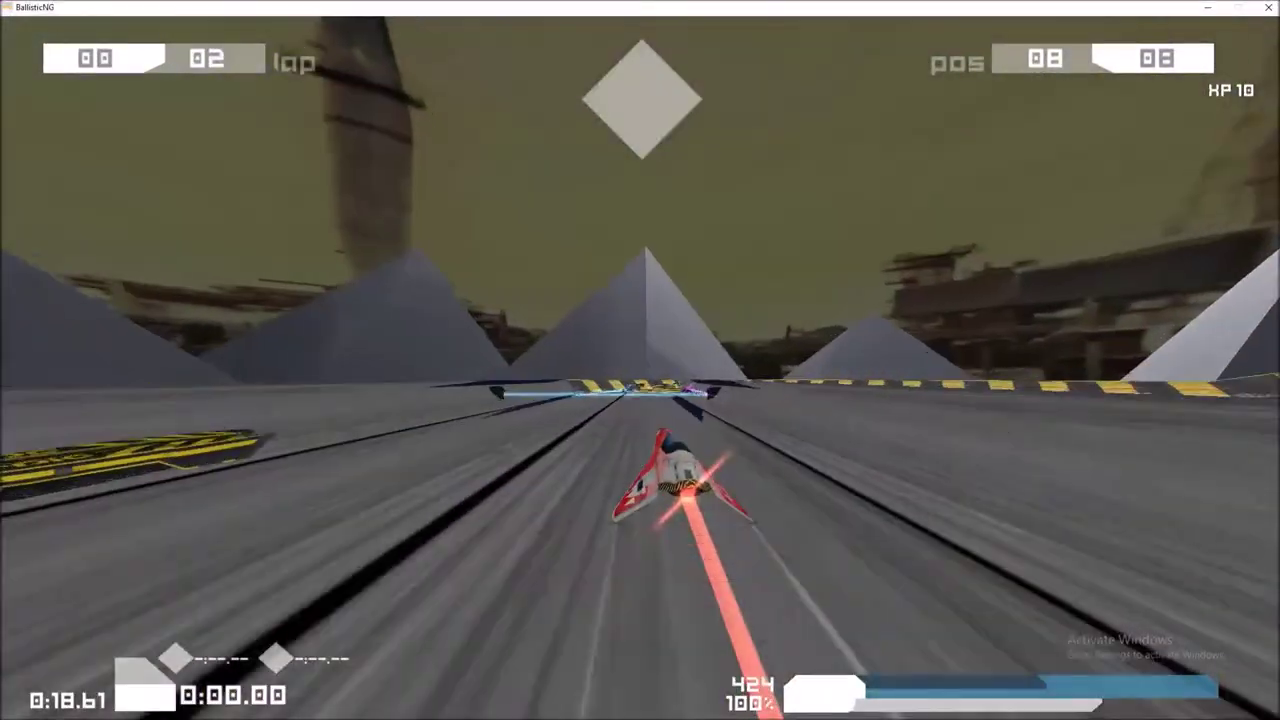
key("Up")
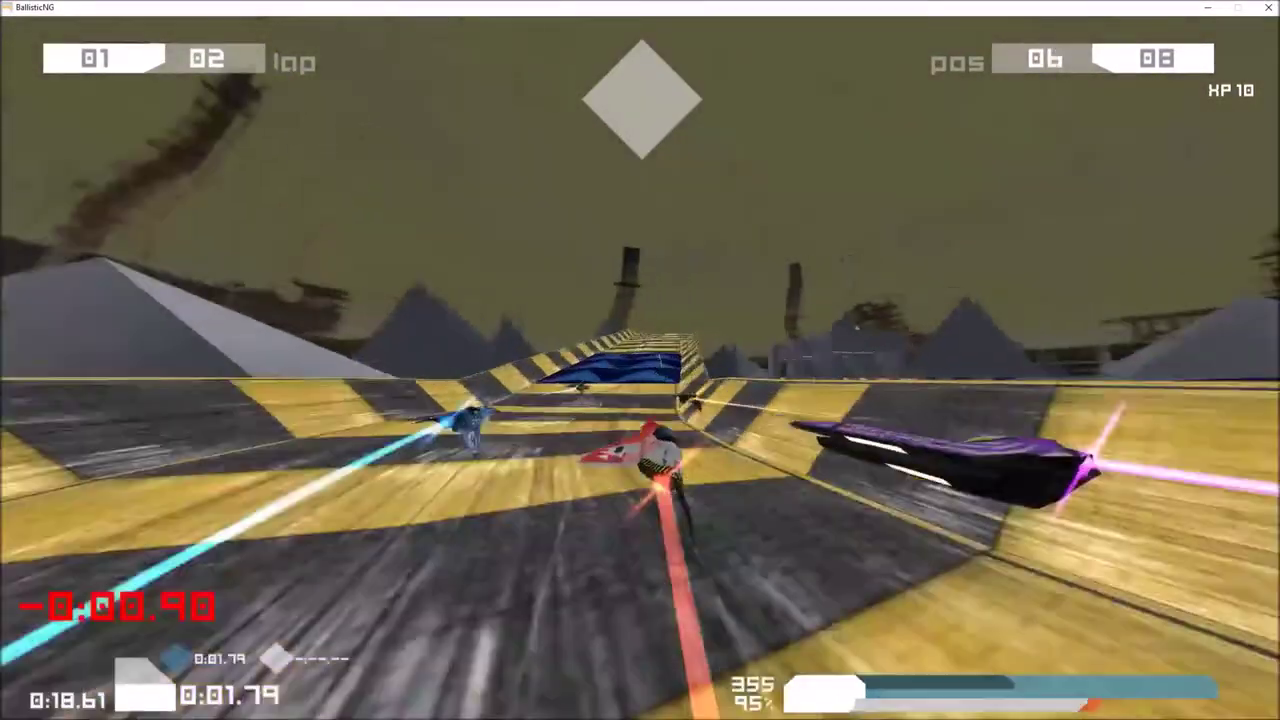
key("Up")
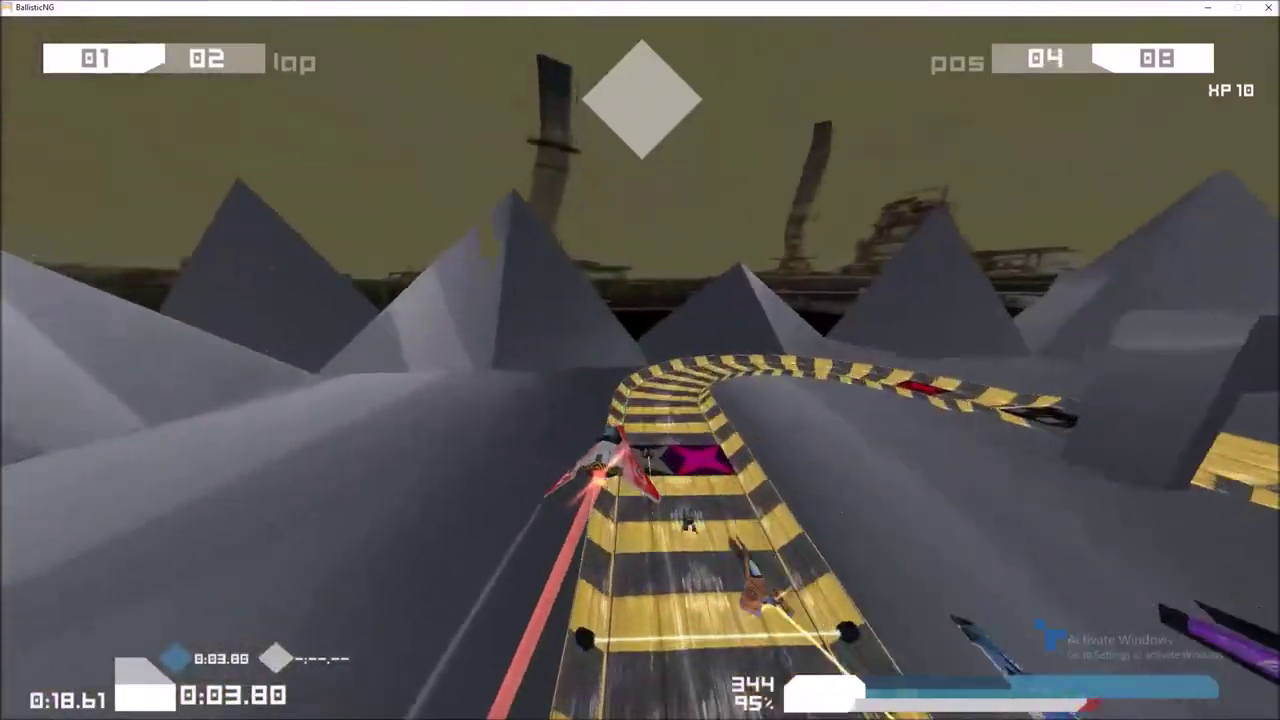
key("Up")
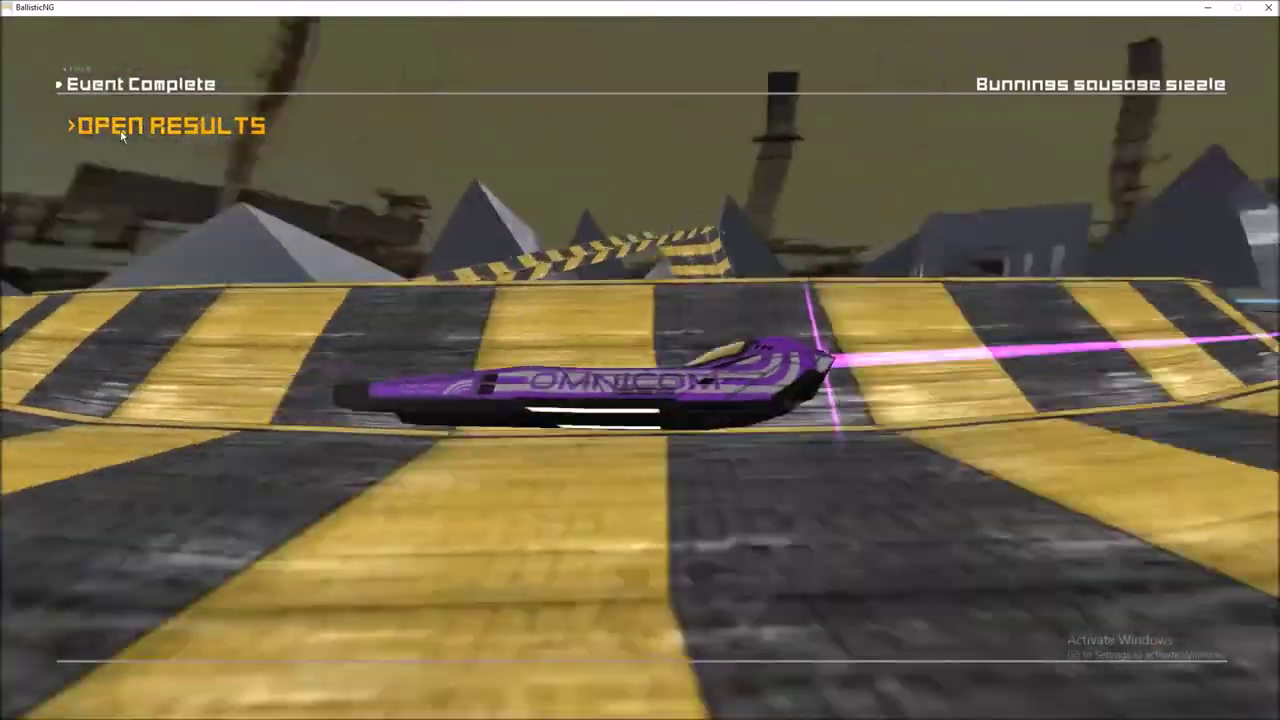
left_click(122, 130)
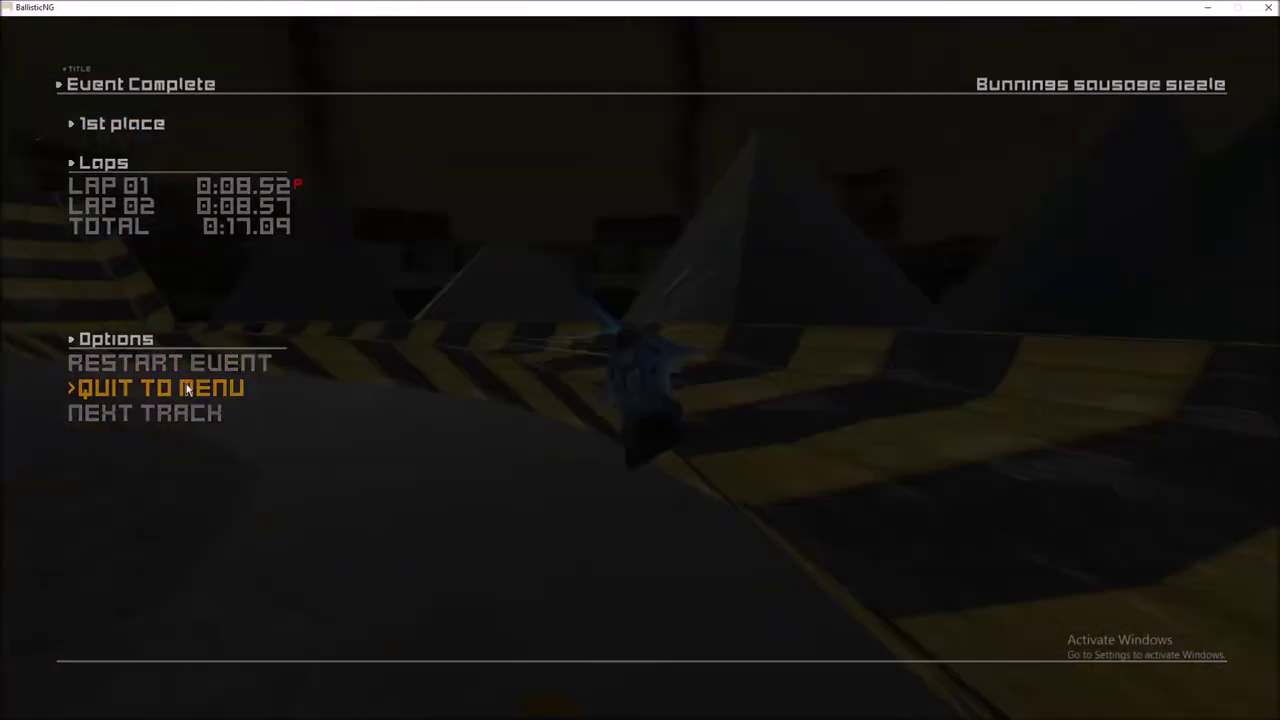
Step: Leave the finished event for the main menu and exit BallisticNG to the desktop
left_click(186, 389)
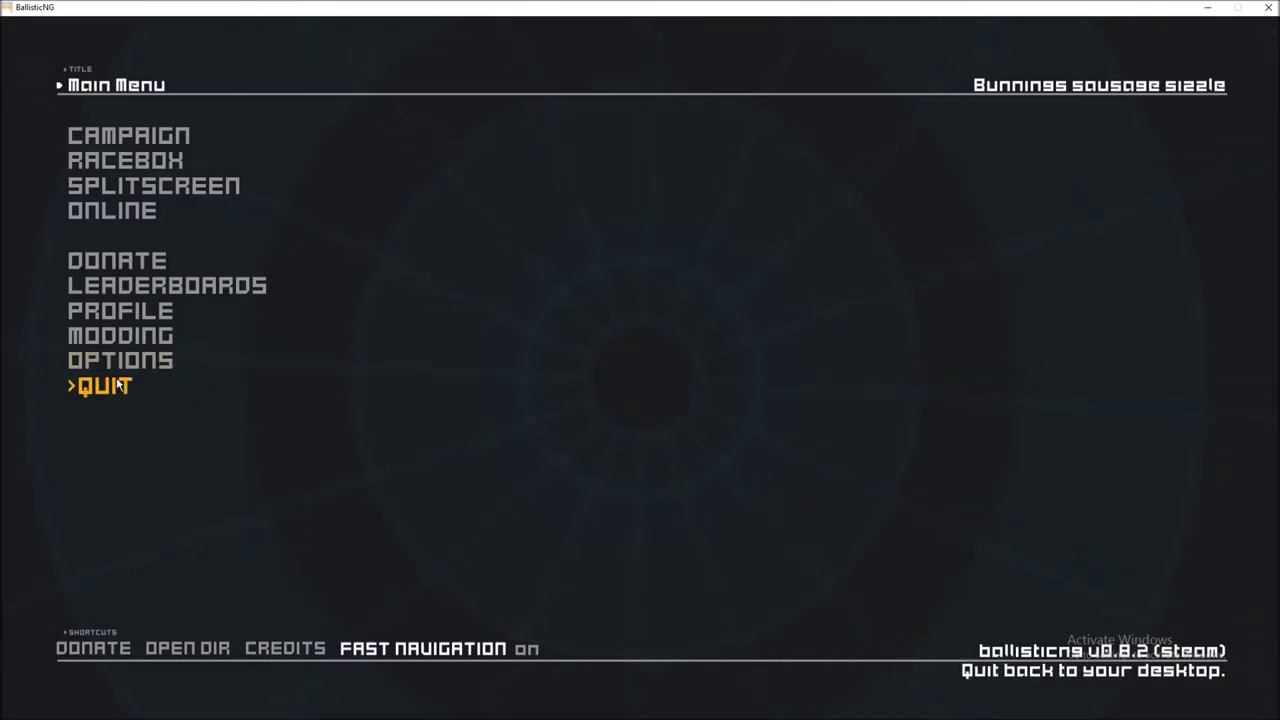
left_click(117, 384)
left_click(93, 133)
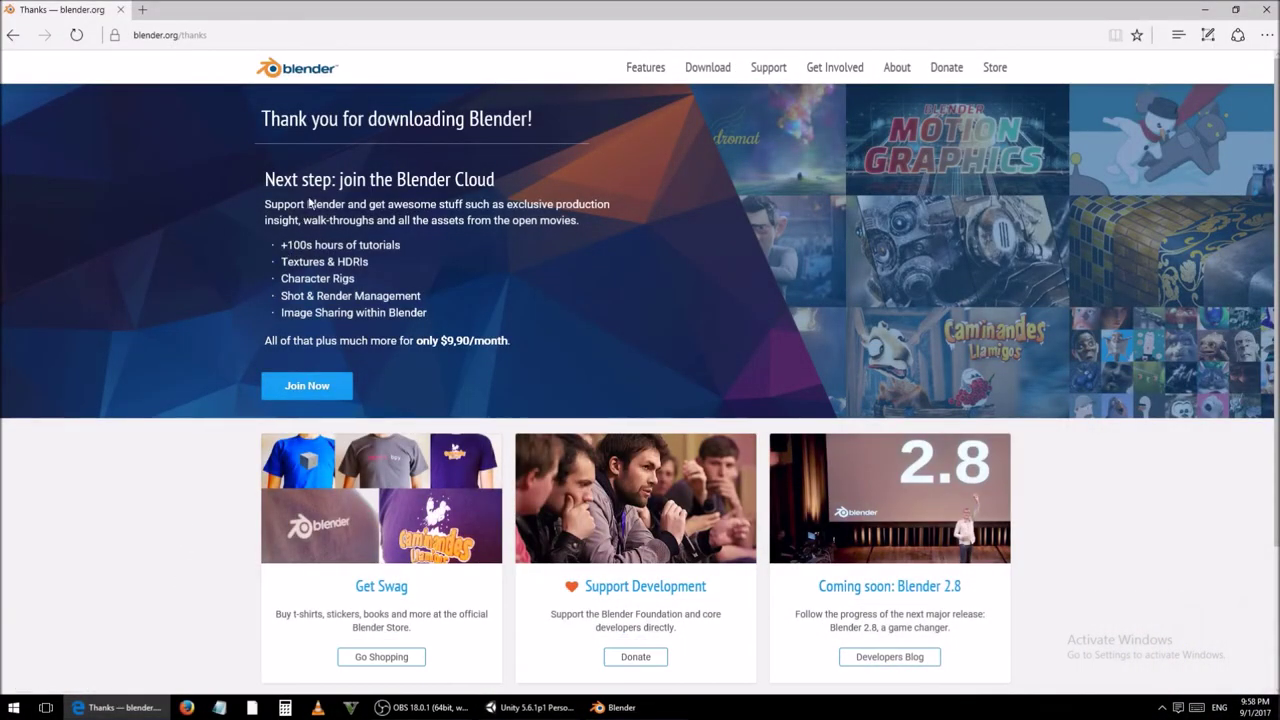
Step: In the web browser, search for "paint .net" and open the official getpaint.net site
left_click(354, 34)
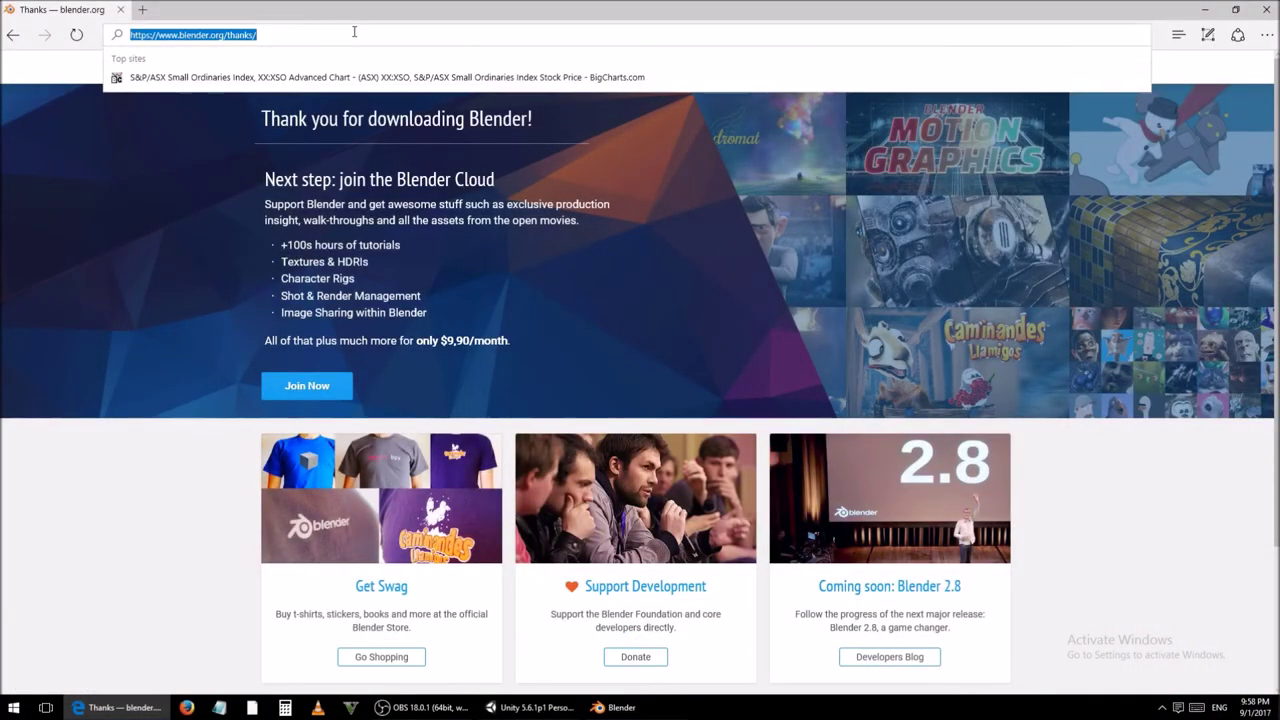
type("pa")
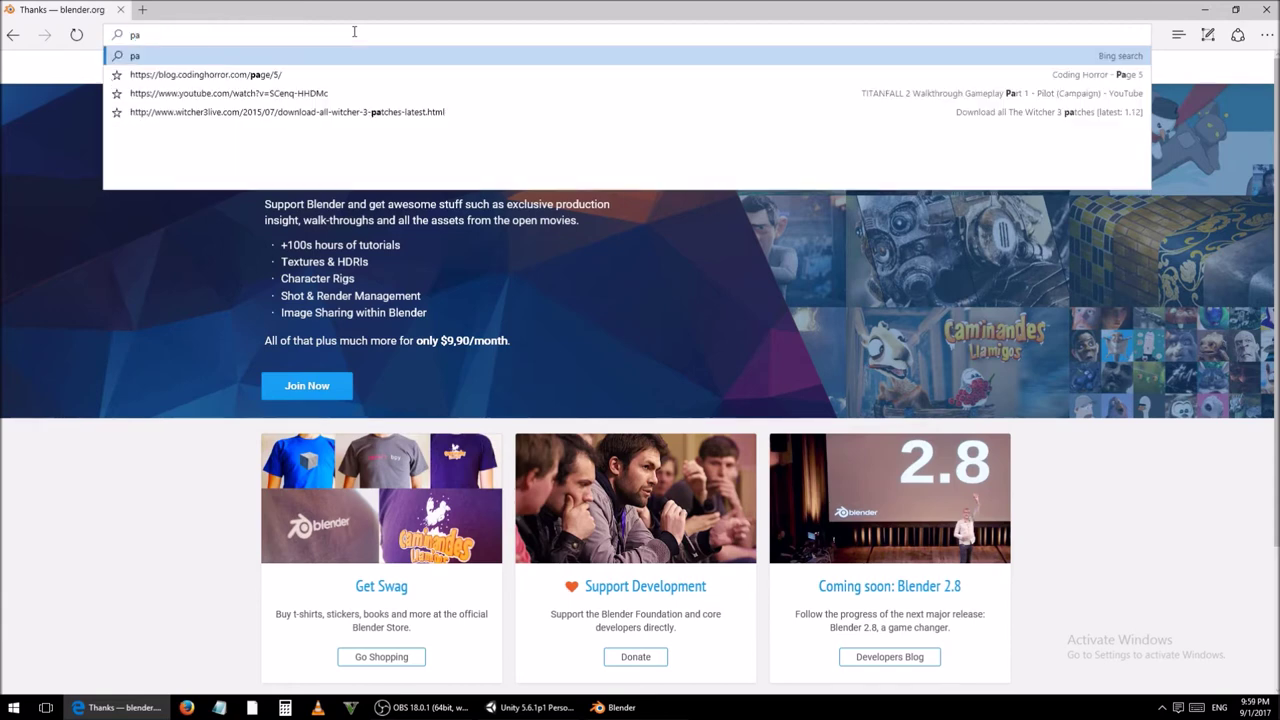
type("int .")
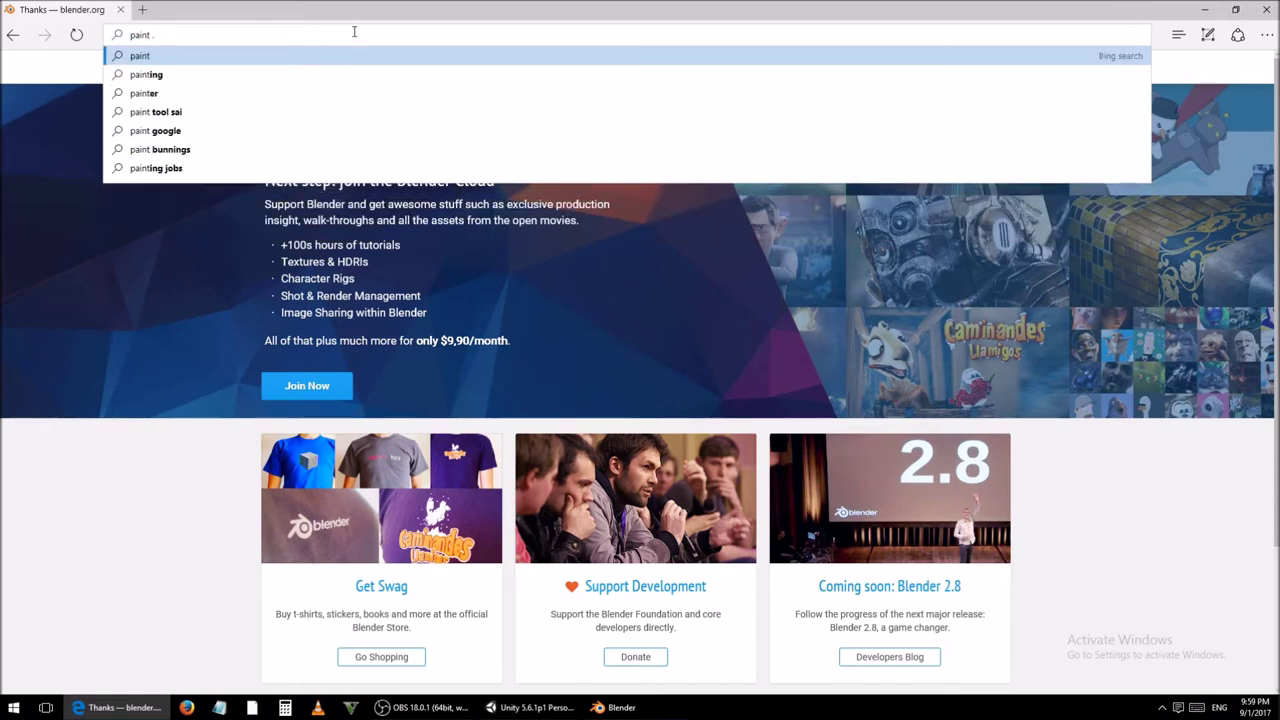
type("net")
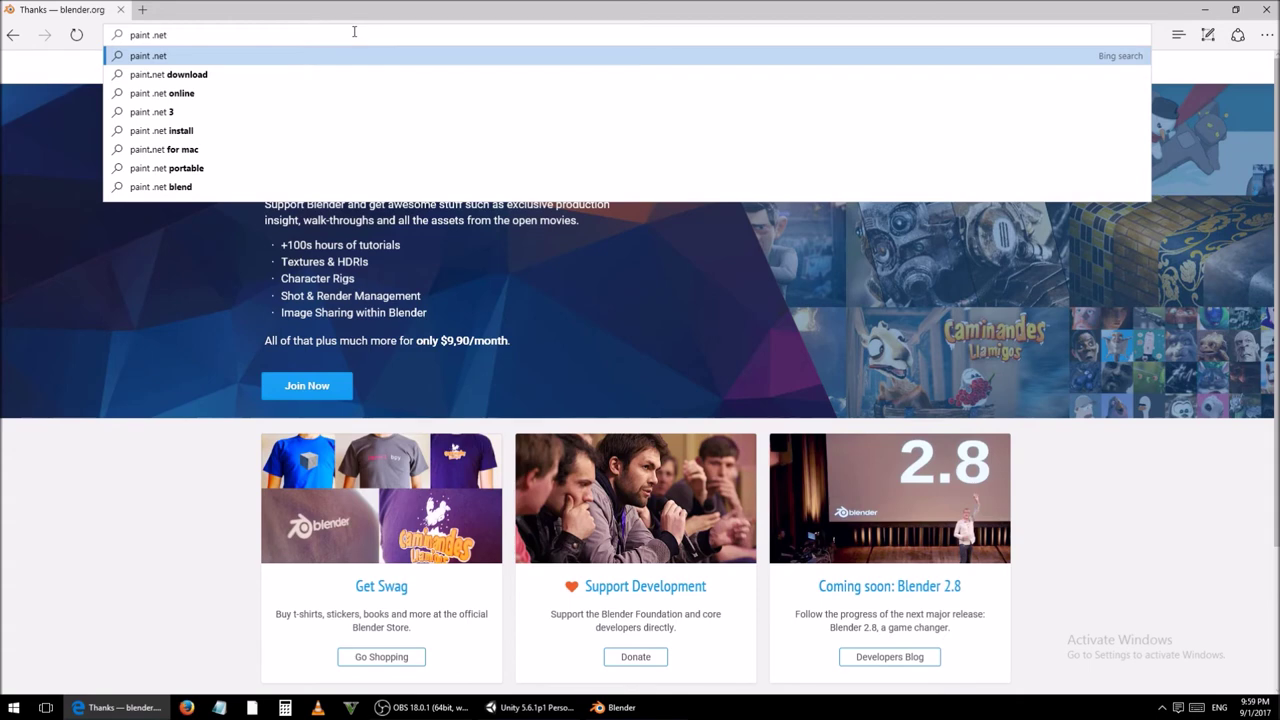
key("Return")
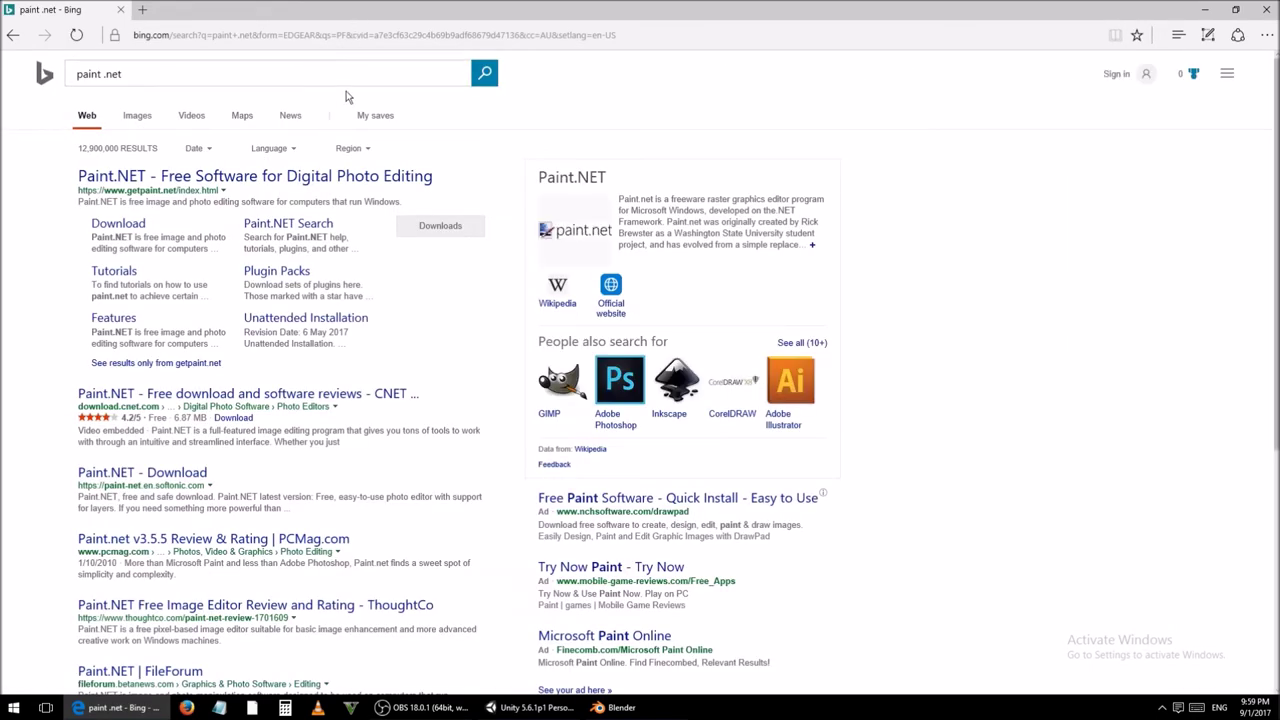
left_click(311, 187)
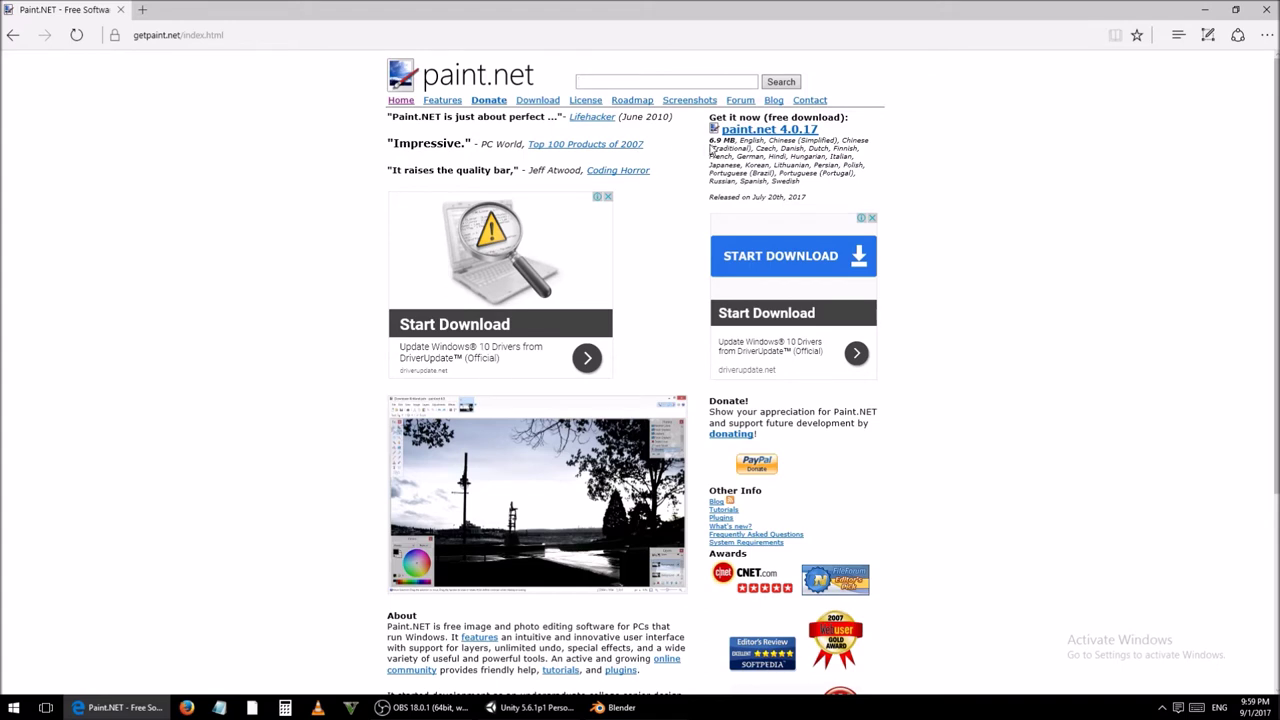
Step: Download paint.net 4.0.17 from the dotPDN mirror and open the downloaded install zip
left_click(797, 135)
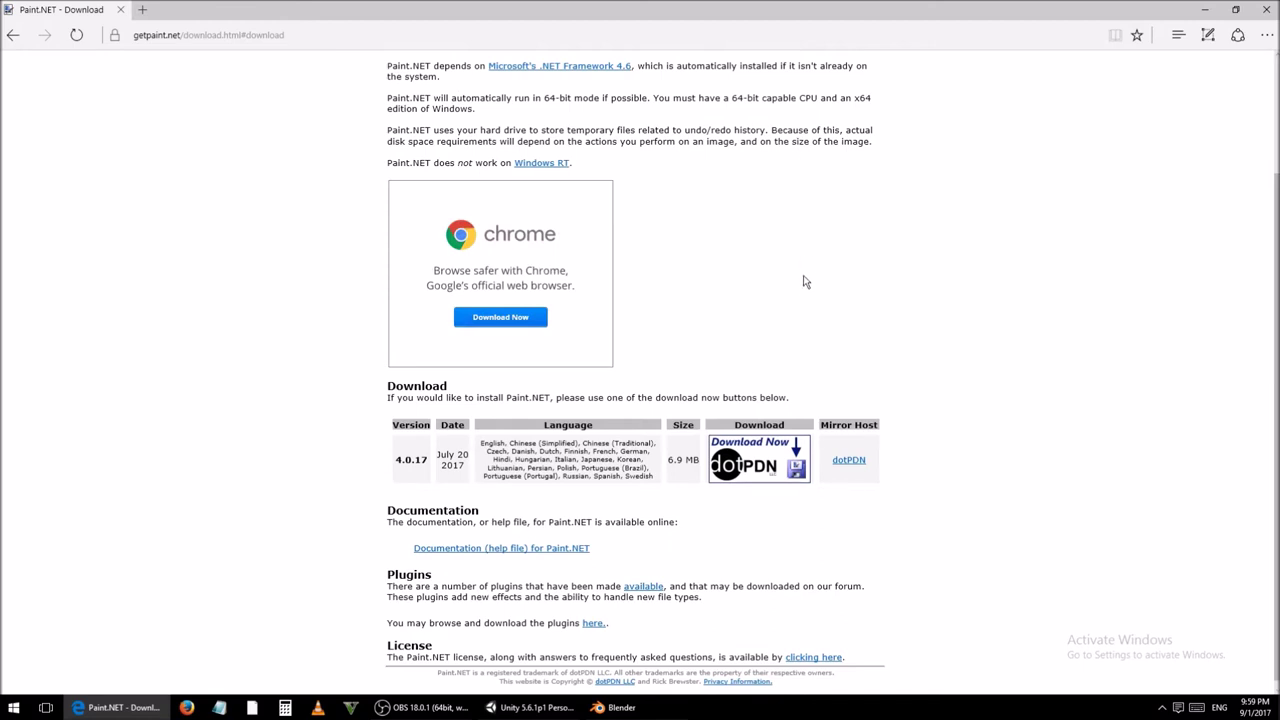
left_click(783, 455)
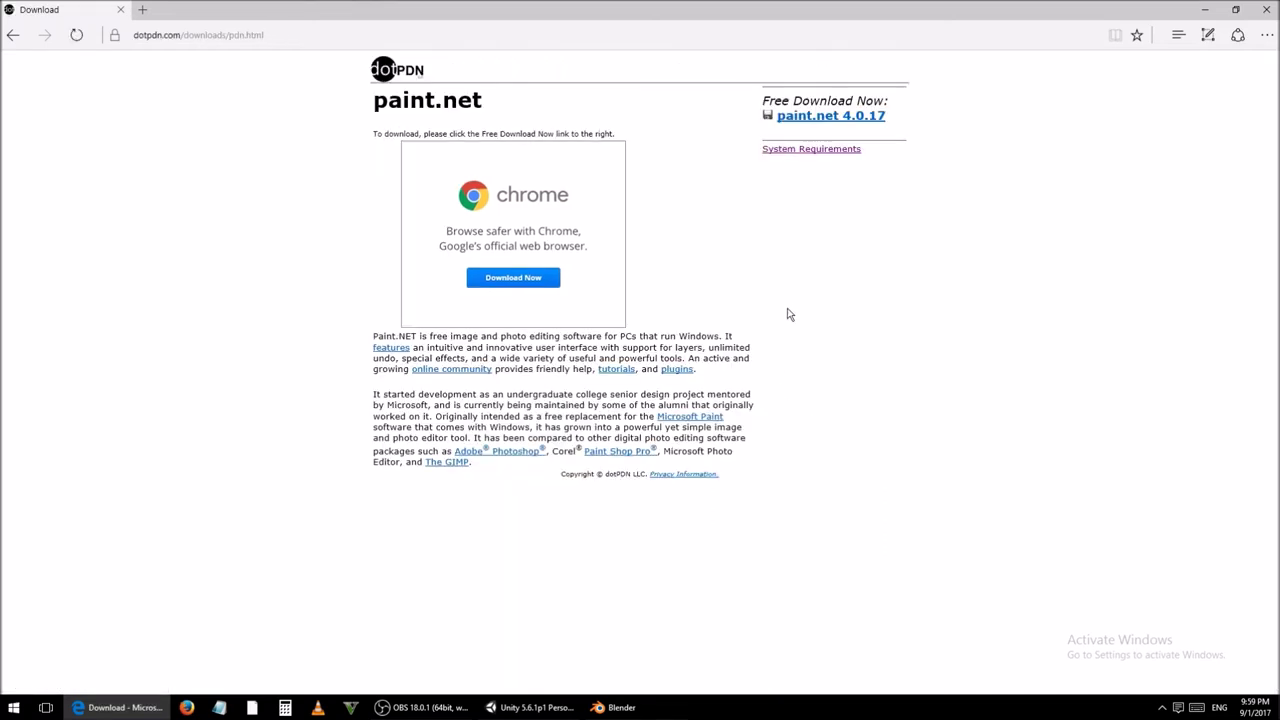
left_click(809, 117)
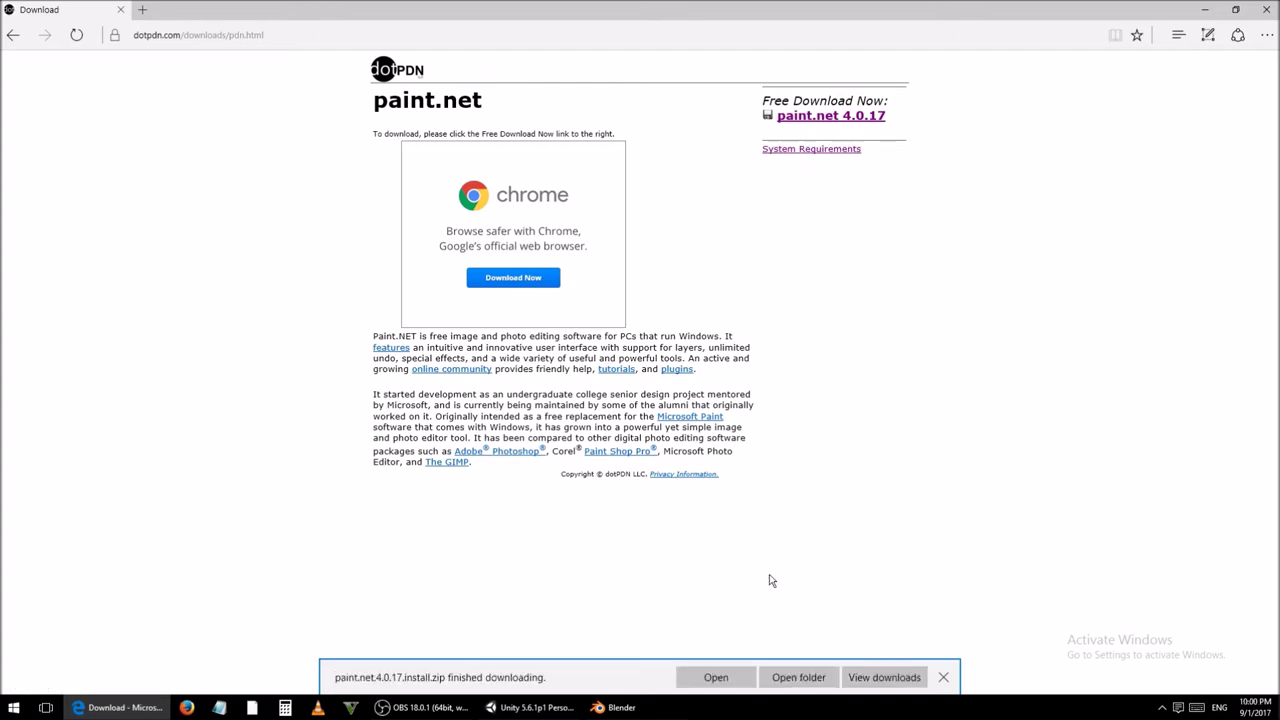
left_click(742, 680)
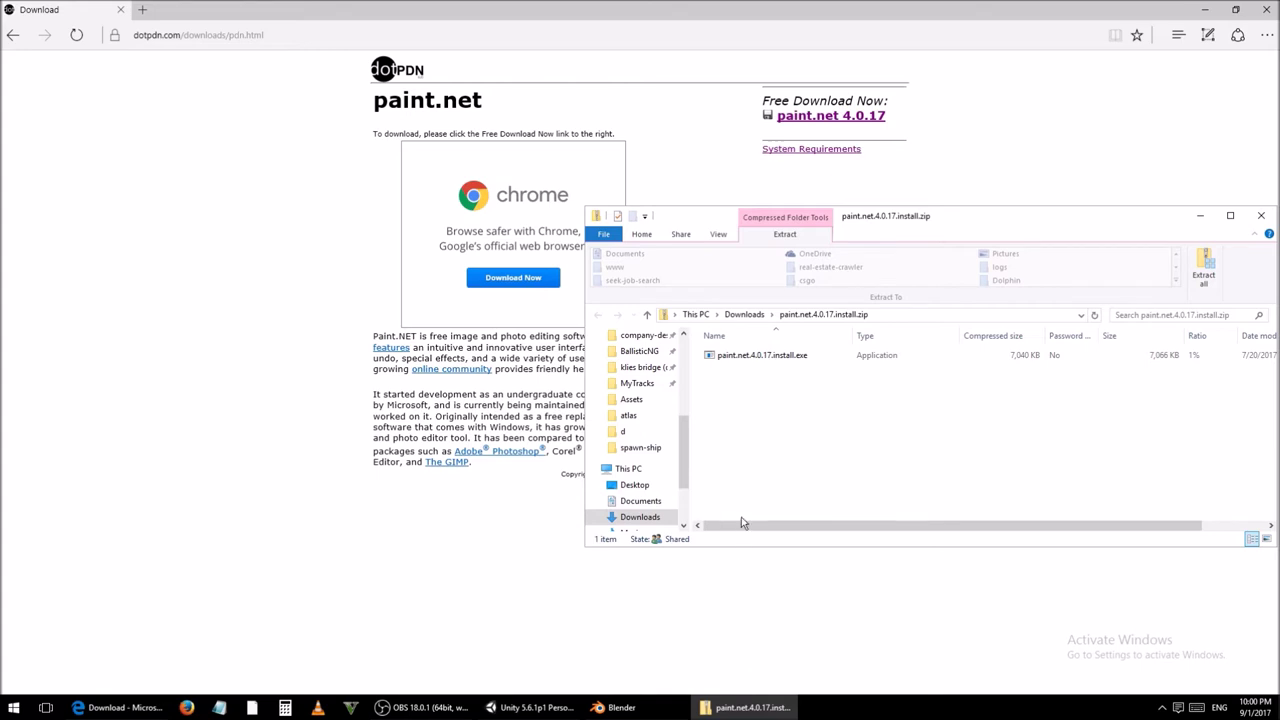
Step: Run the paint.net installer with the Express method, accept the license agreement, and finish with paint.net set to start
right_click(748, 362)
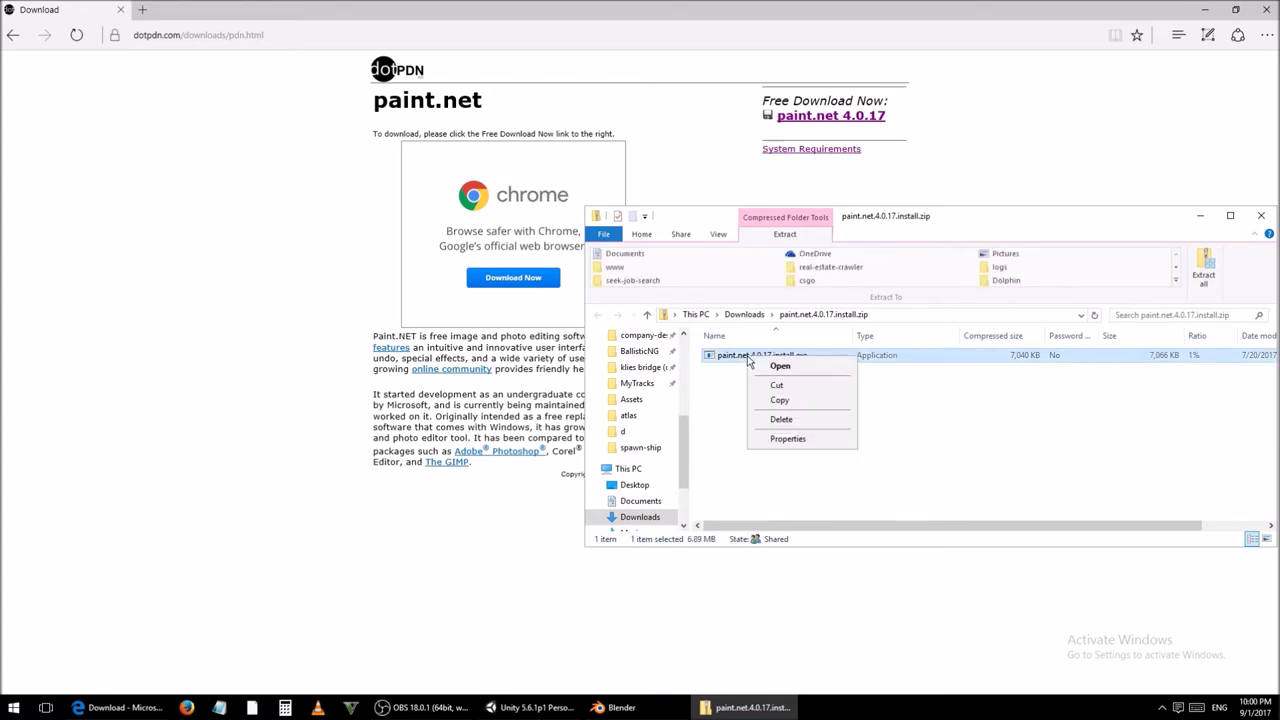
left_click(803, 370)
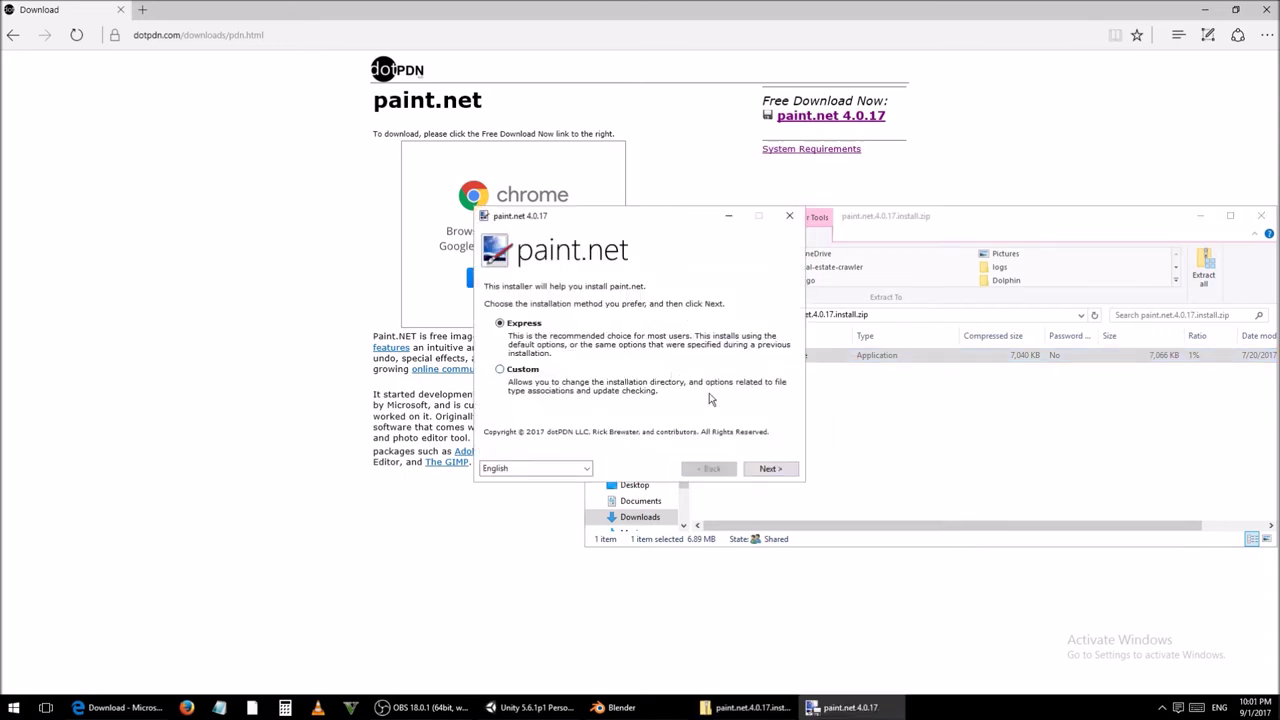
left_click(785, 474)
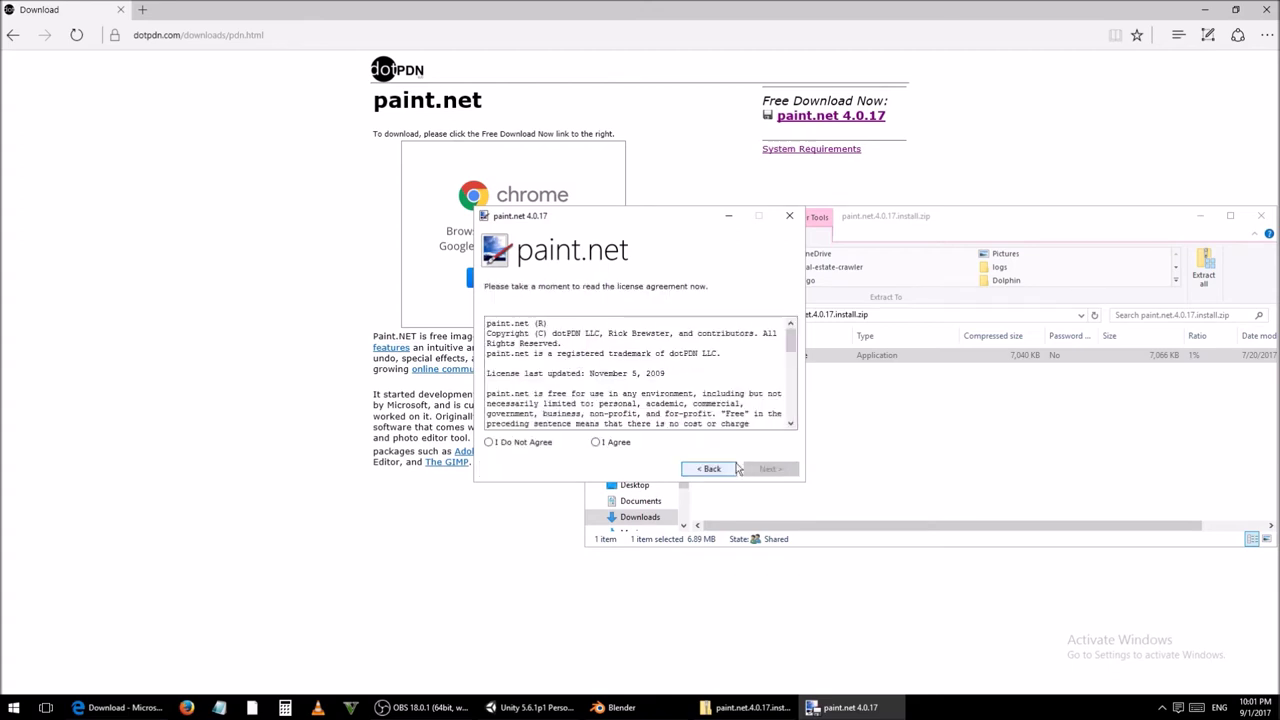
left_click(627, 446)
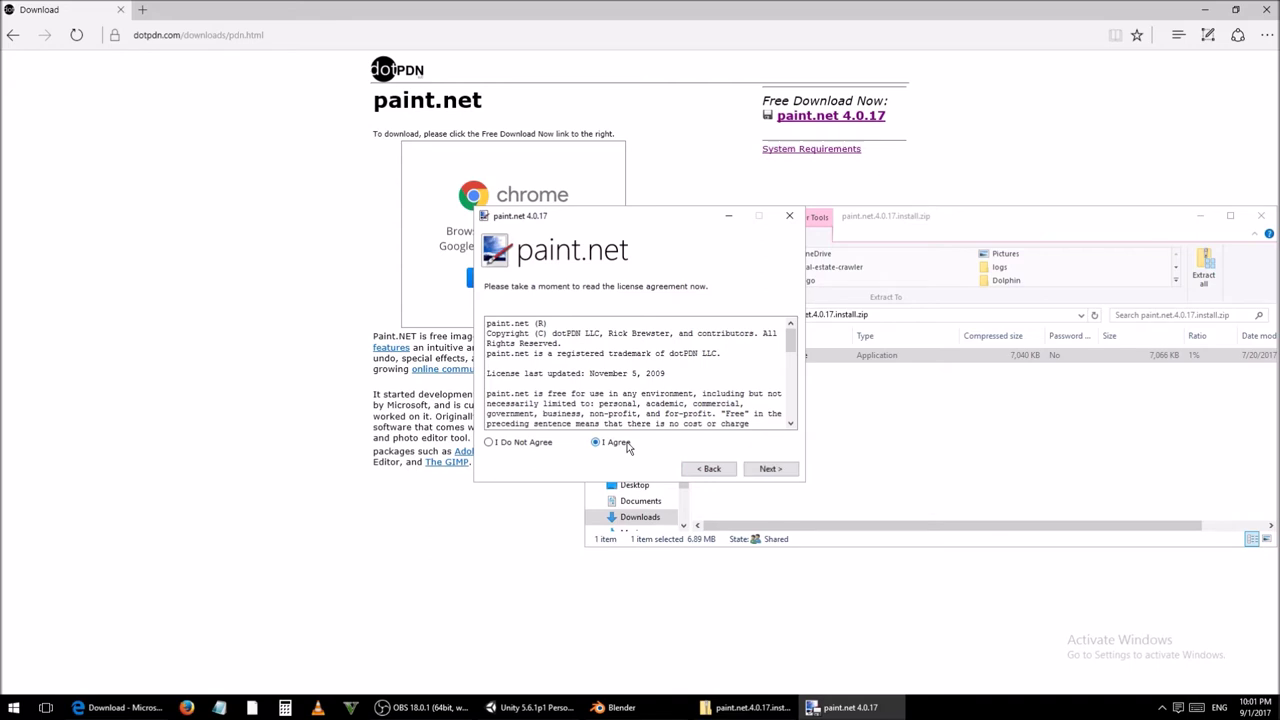
left_click(783, 477)
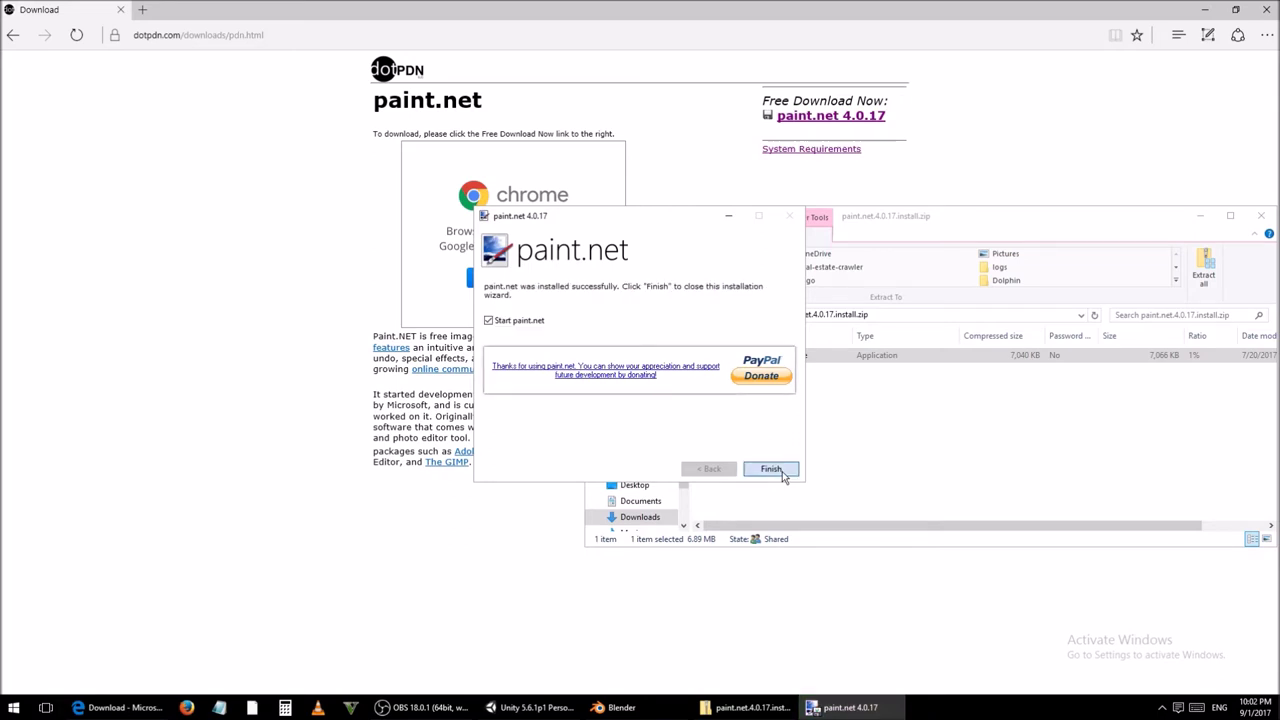
left_click(782, 472)
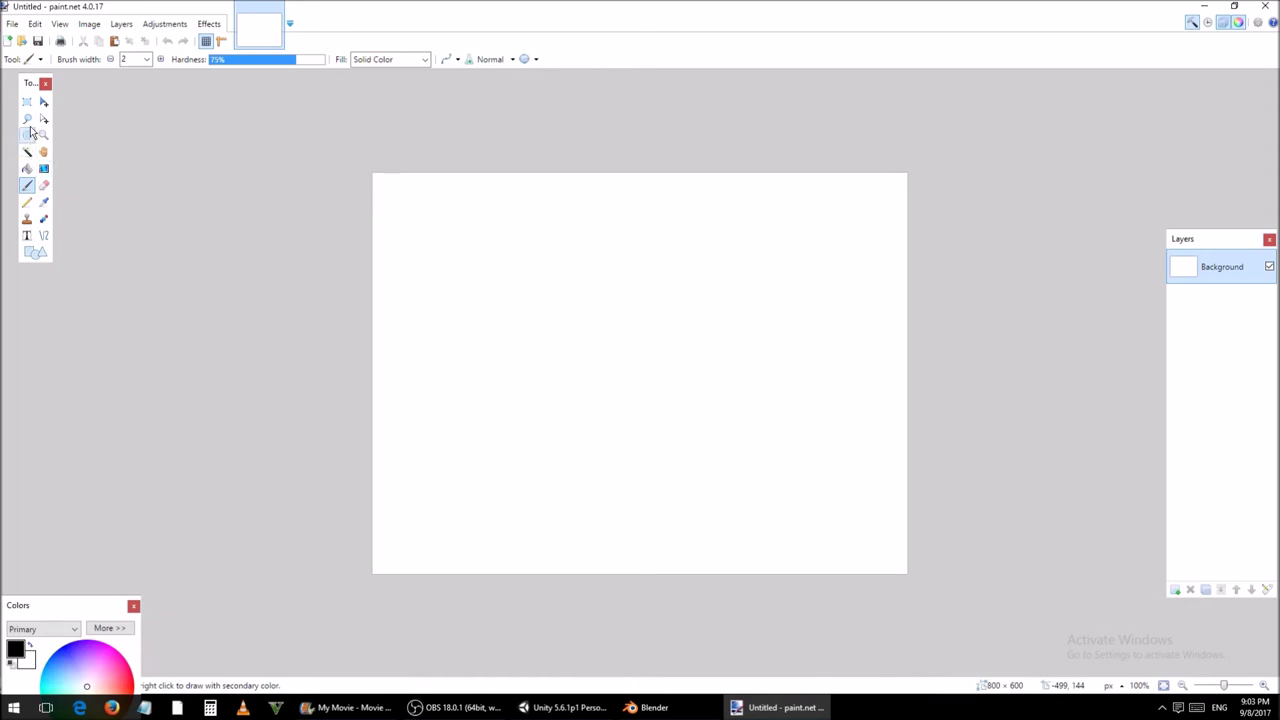
Step: Create a new blank image 1024 pixels wide and 1024 pixels high
left_click(18, 25)
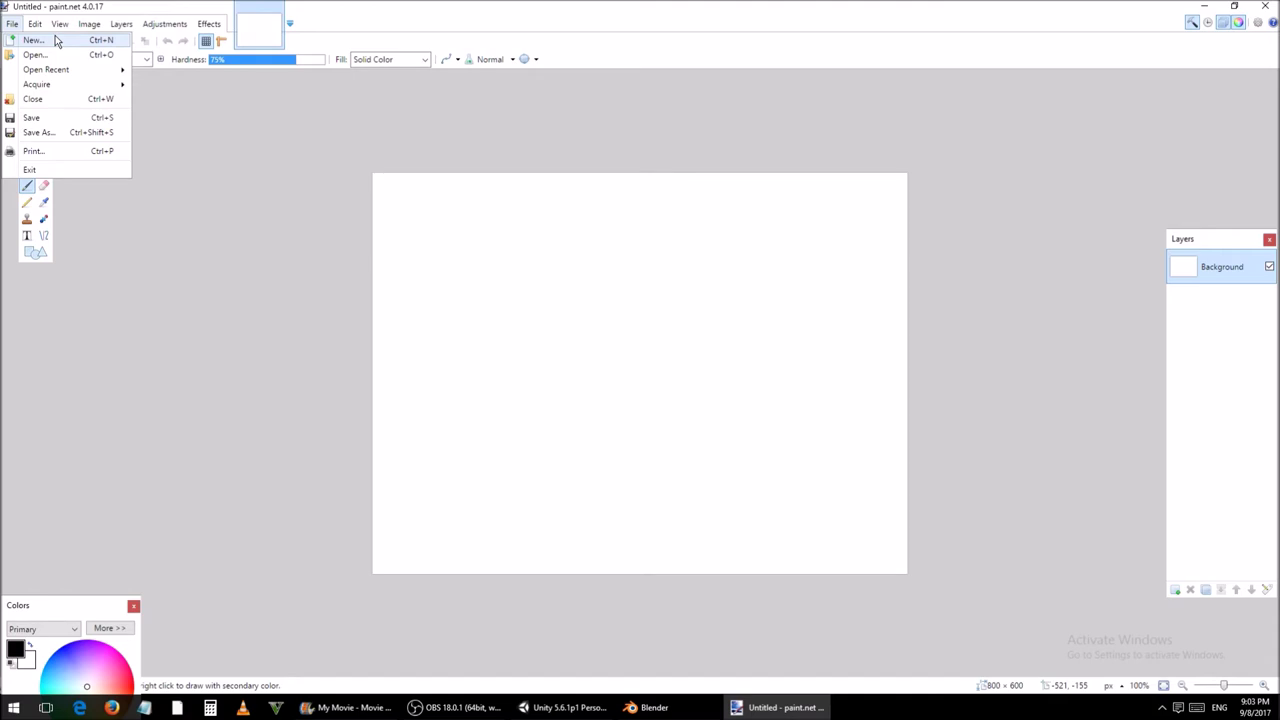
left_click(55, 40)
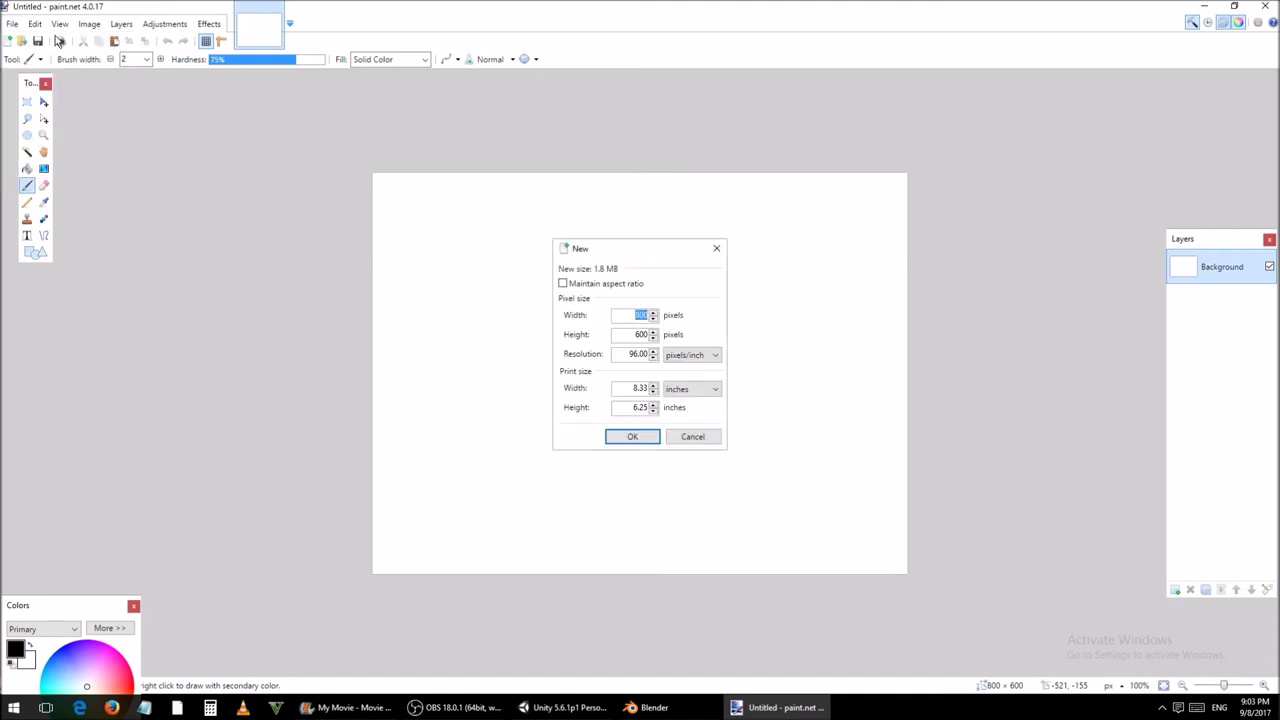
type("1024")
left_click(623, 333)
left_click_drag(623, 333, 670, 340)
type("1024")
left_click(652, 437)
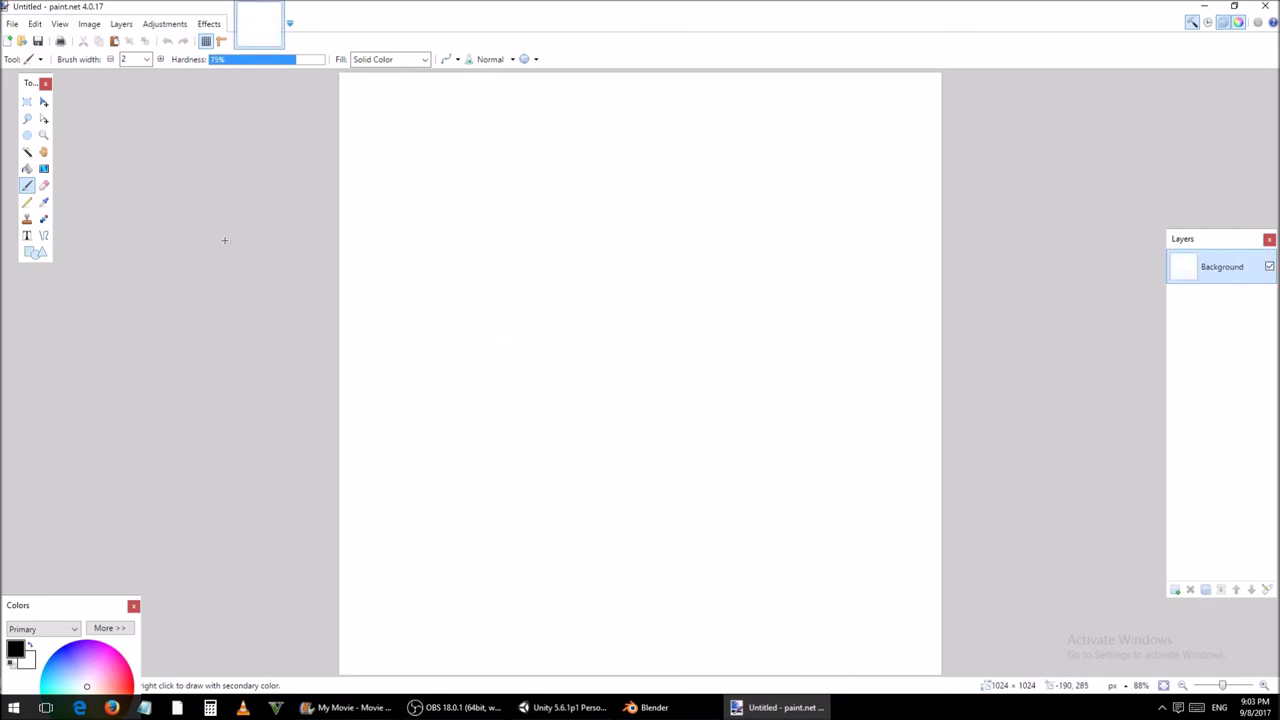
Step: Create a second blank image 512 pixels wide and 512 pixels high
left_click(41, 143)
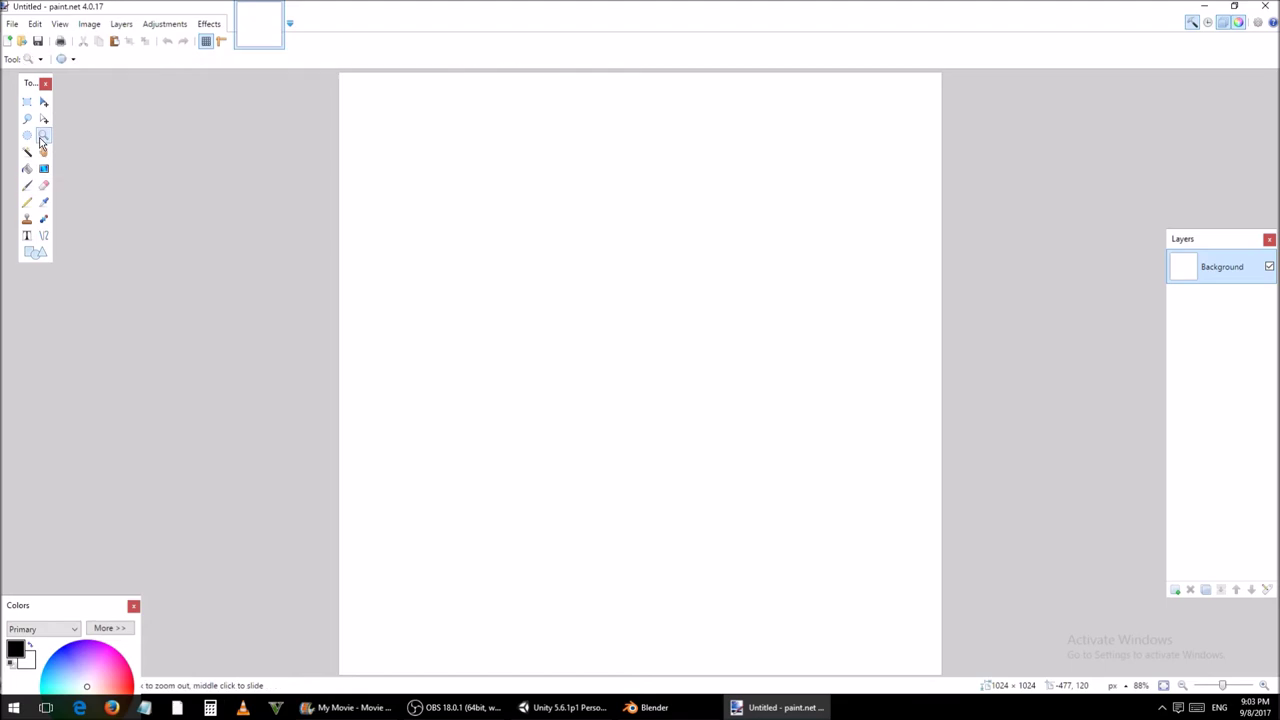
right_click(112, 153)
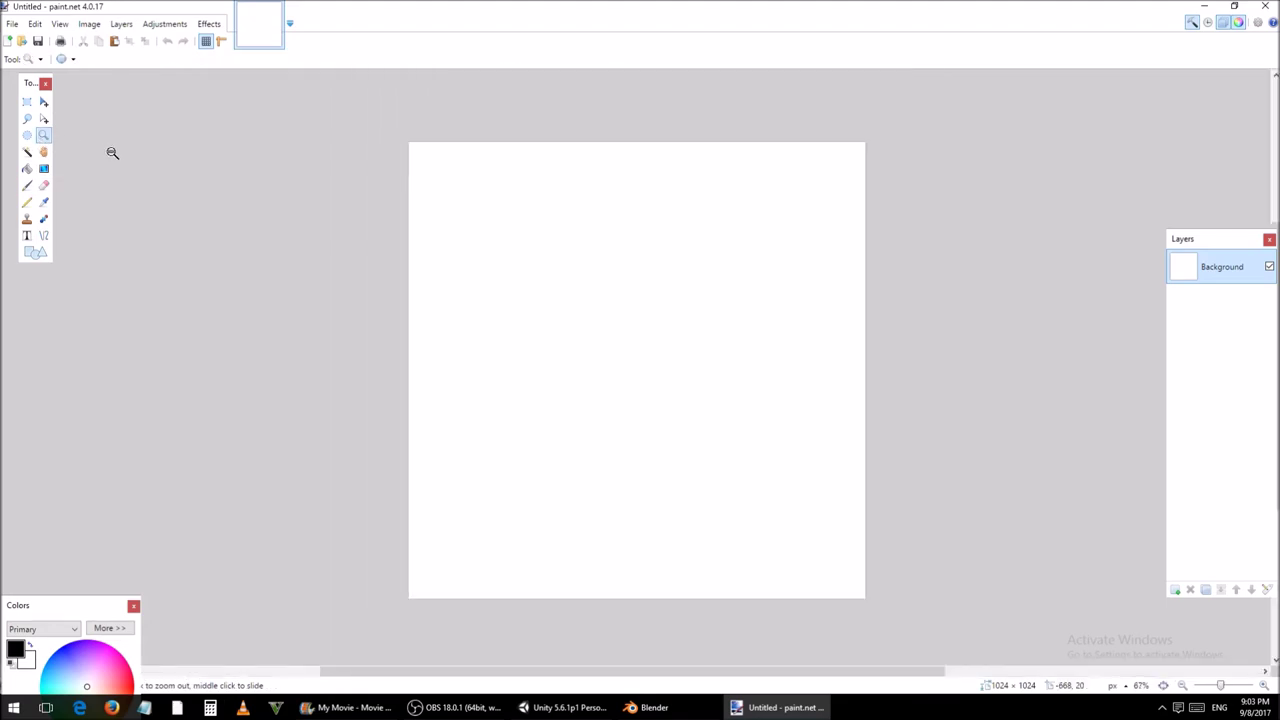
right_click(112, 153)
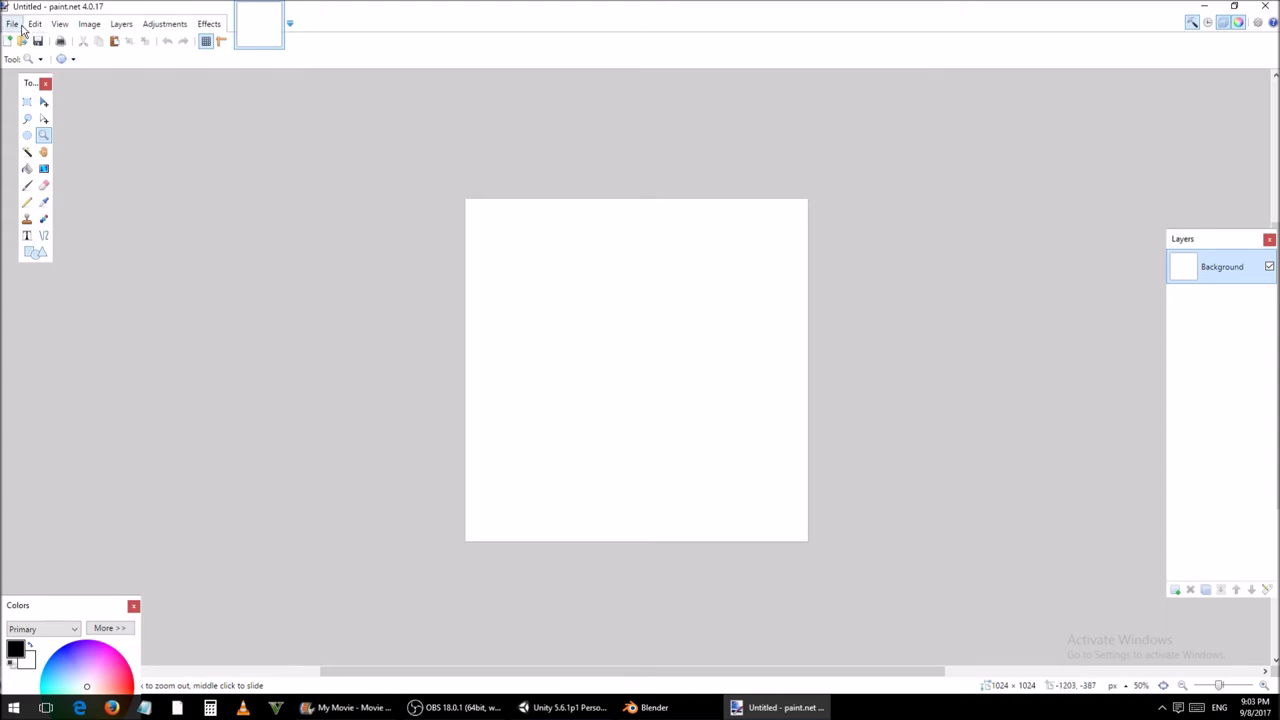
left_click(13, 24)
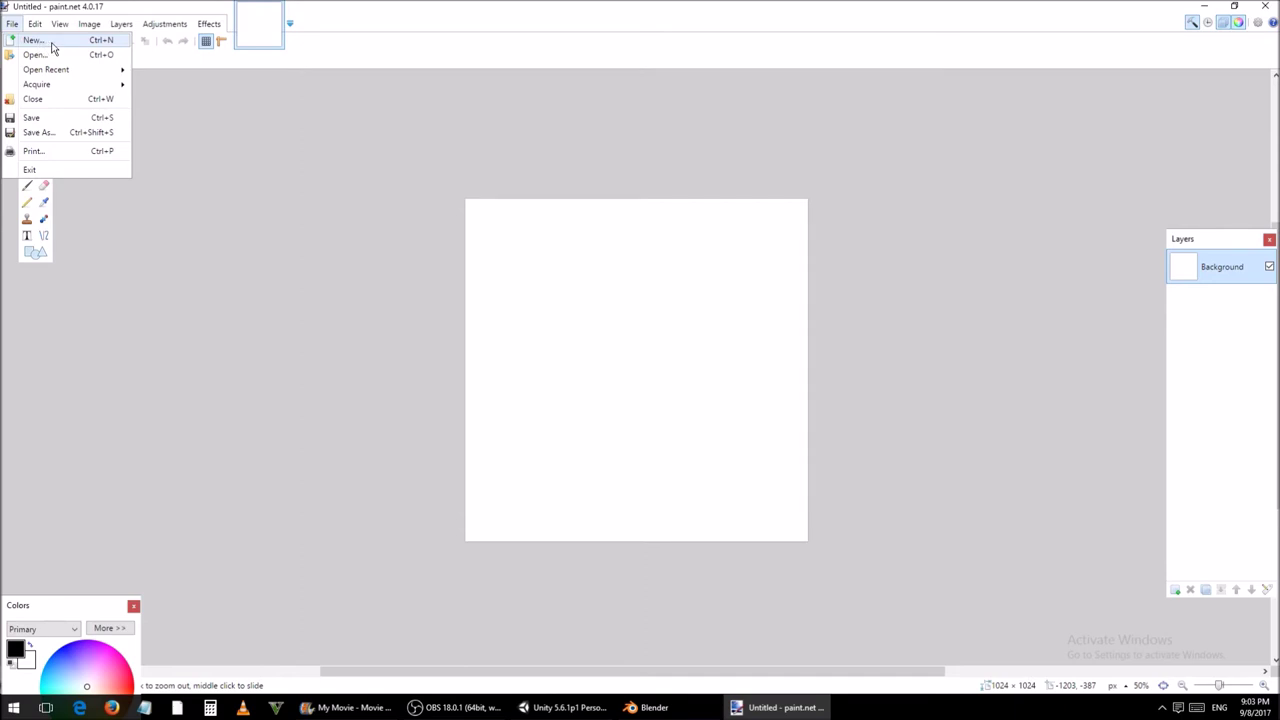
left_click(33, 40)
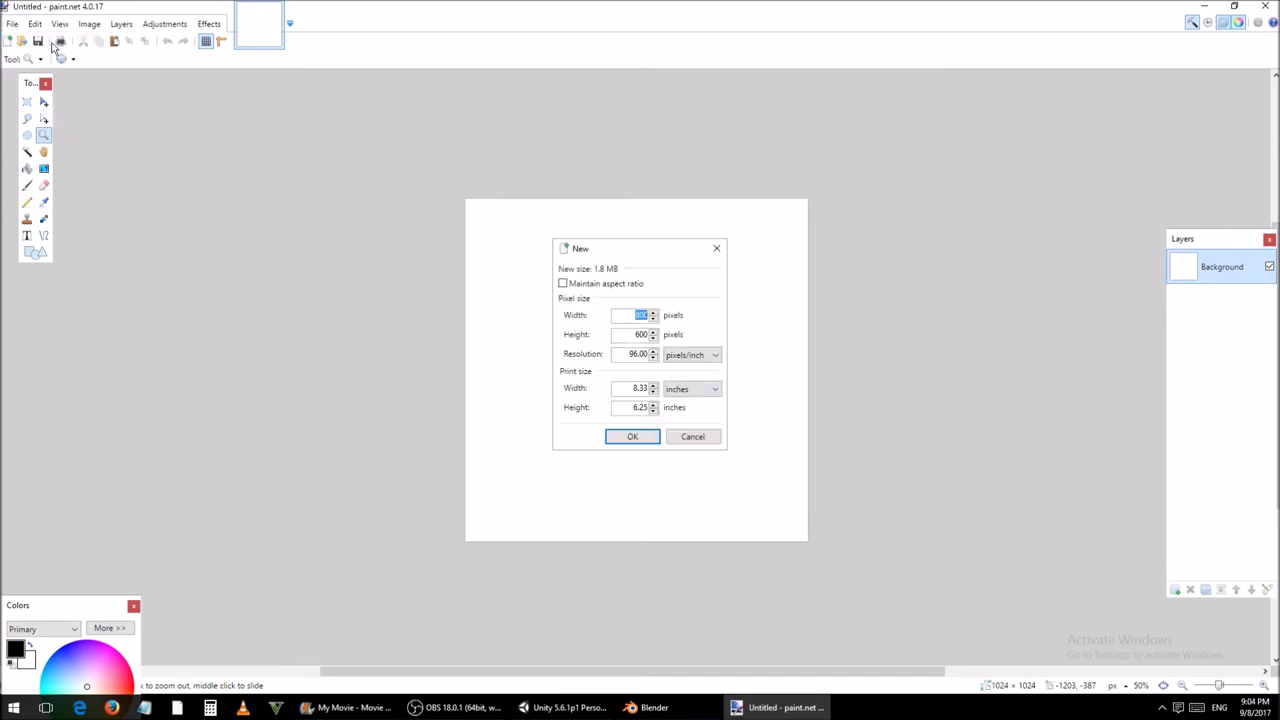
type("512")
left_click_drag(634, 333, 644, 333)
type("512")
left_click(632, 437)
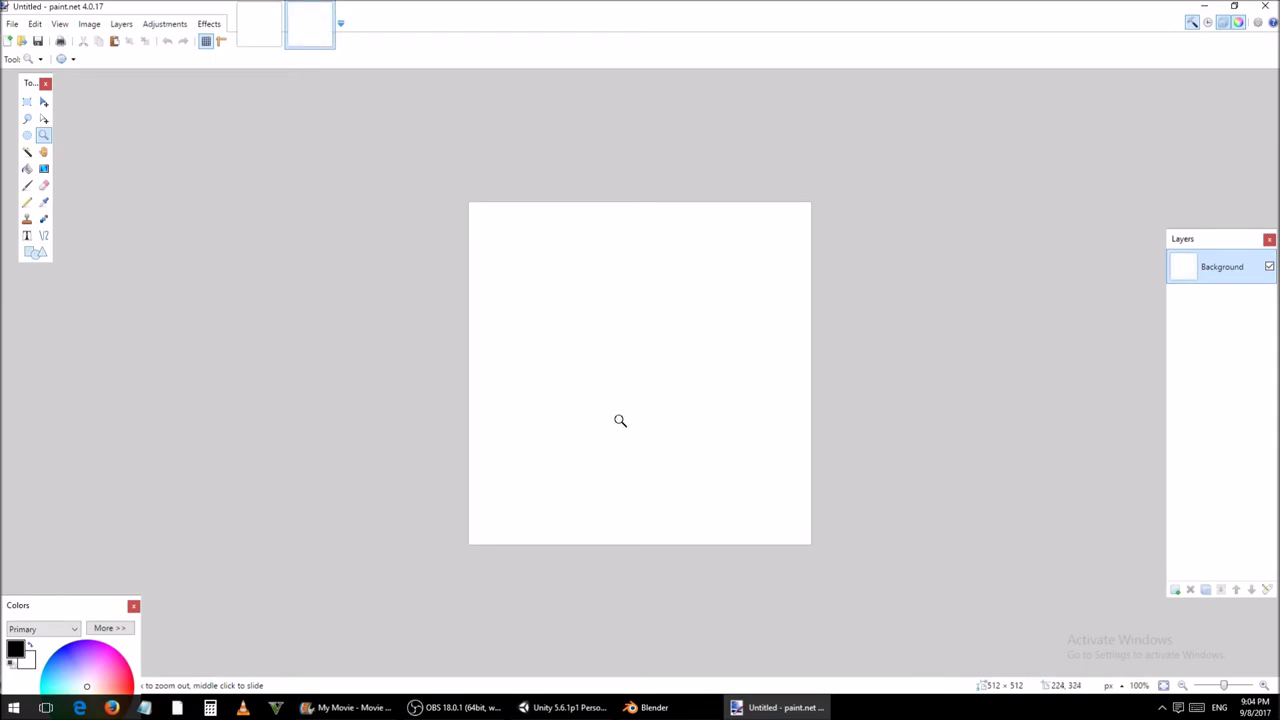
Step: Fill the whole 512 × 512 canvas with solid brown, hex 915822, using the Paint Bucket
left_click(27, 169)
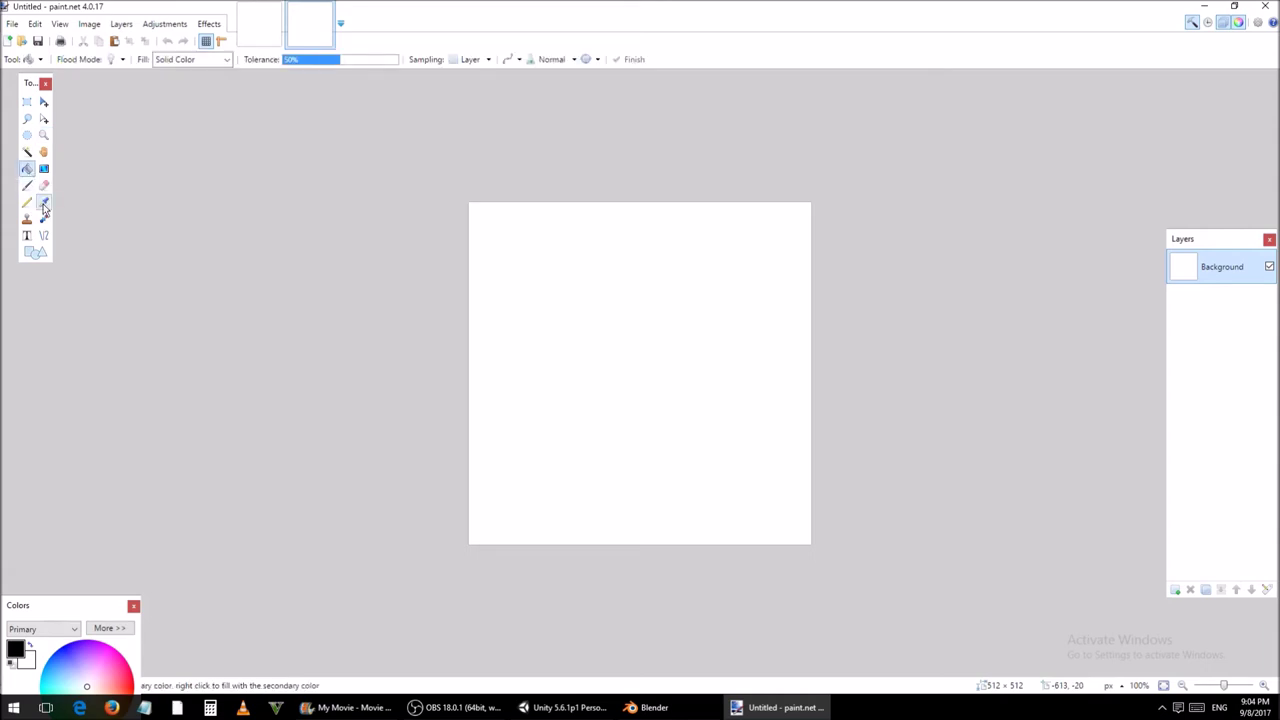
left_click_drag(86, 606, 115, 463)
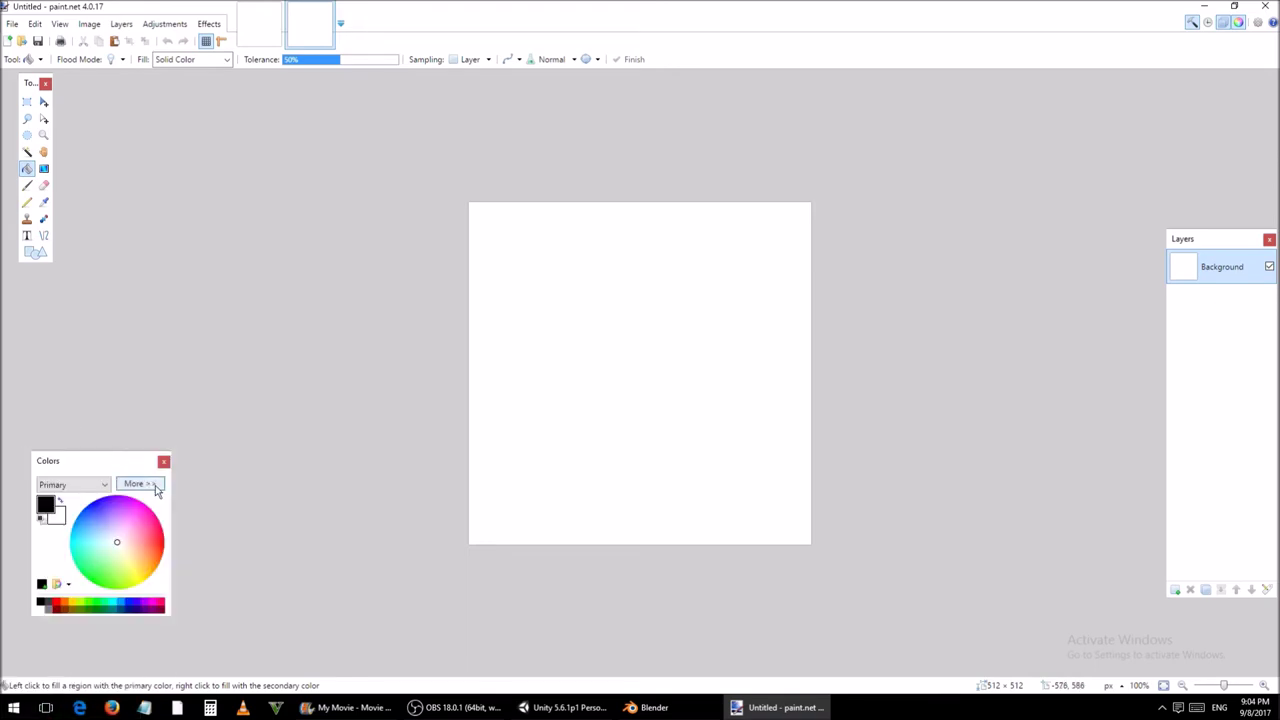
left_click(155, 485)
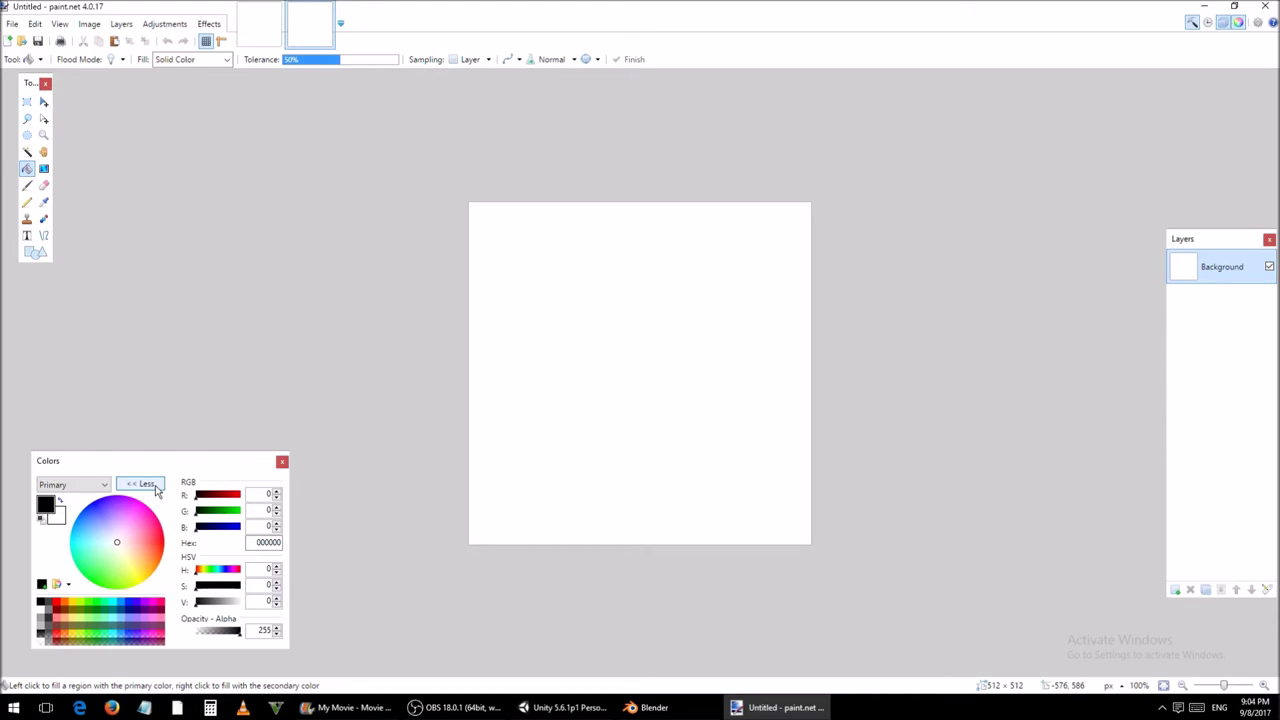
left_click(152, 566)
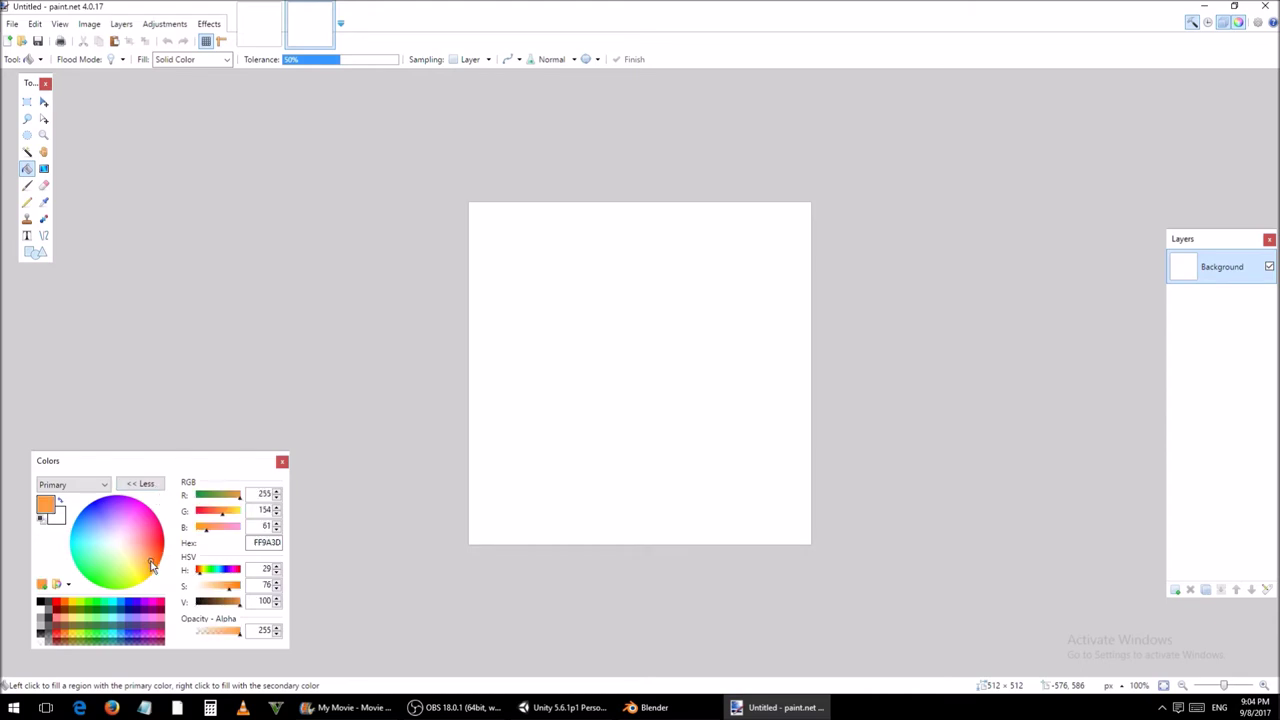
left_click(223, 602)
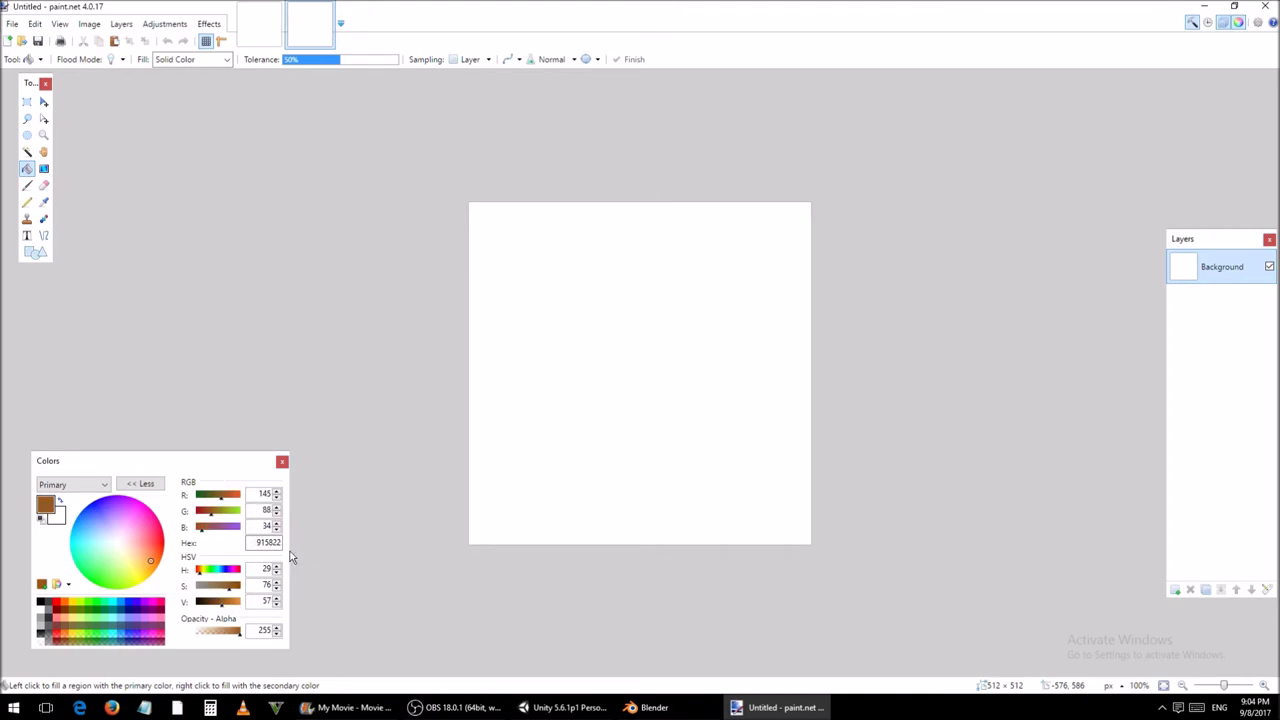
left_click(613, 362)
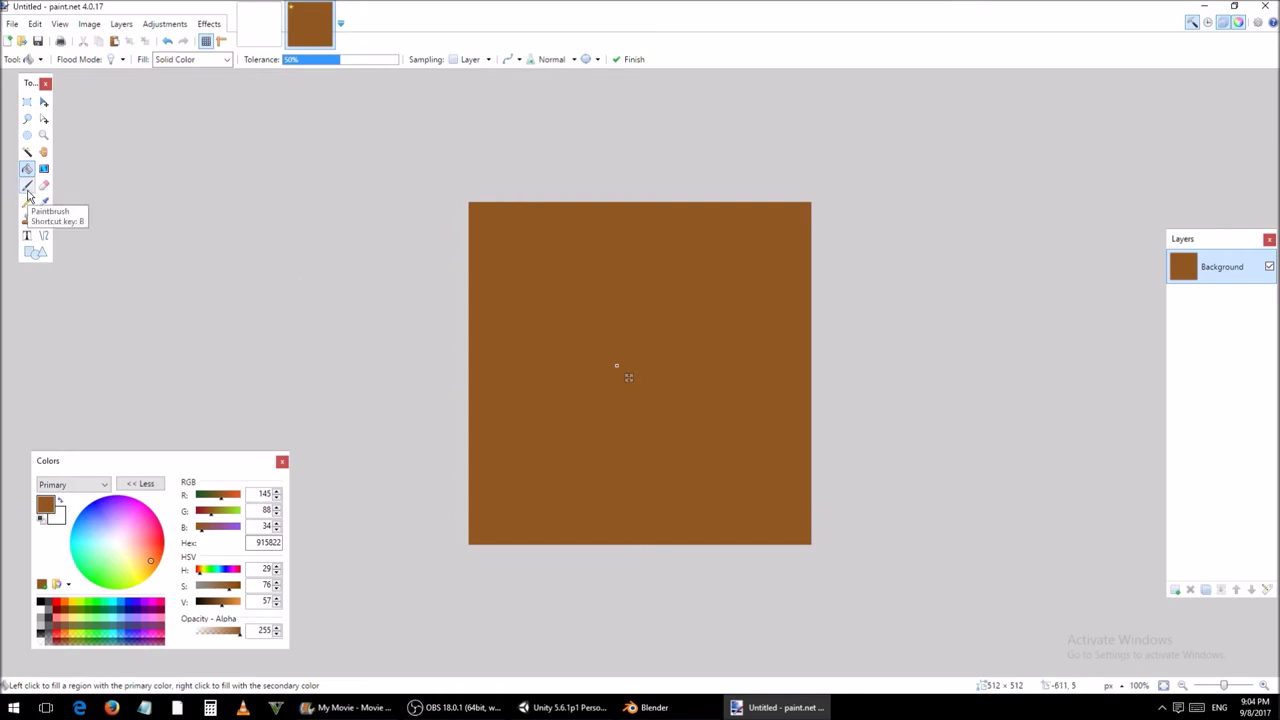
Step: Scatter eleven small dots in dark brown, hex 633C17, across the brown canvas using the Paintbrush at width 10
left_click(27, 189)
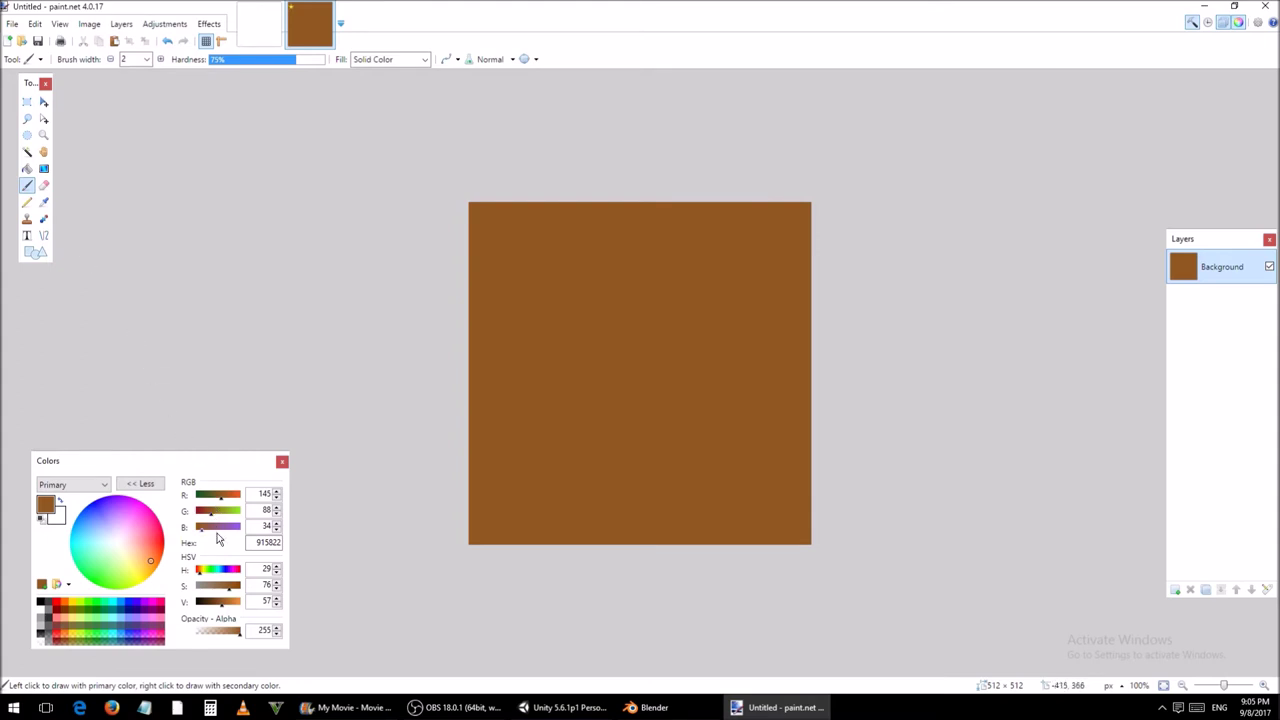
left_click(214, 602)
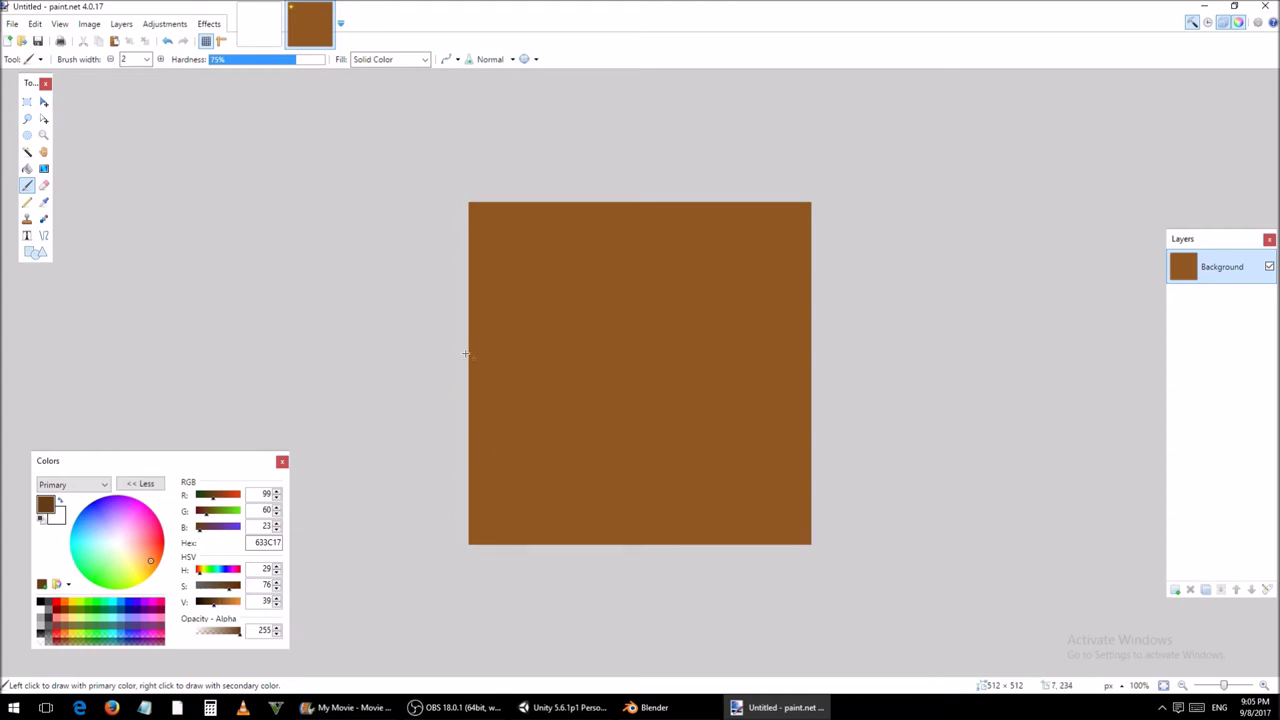
left_click(143, 61)
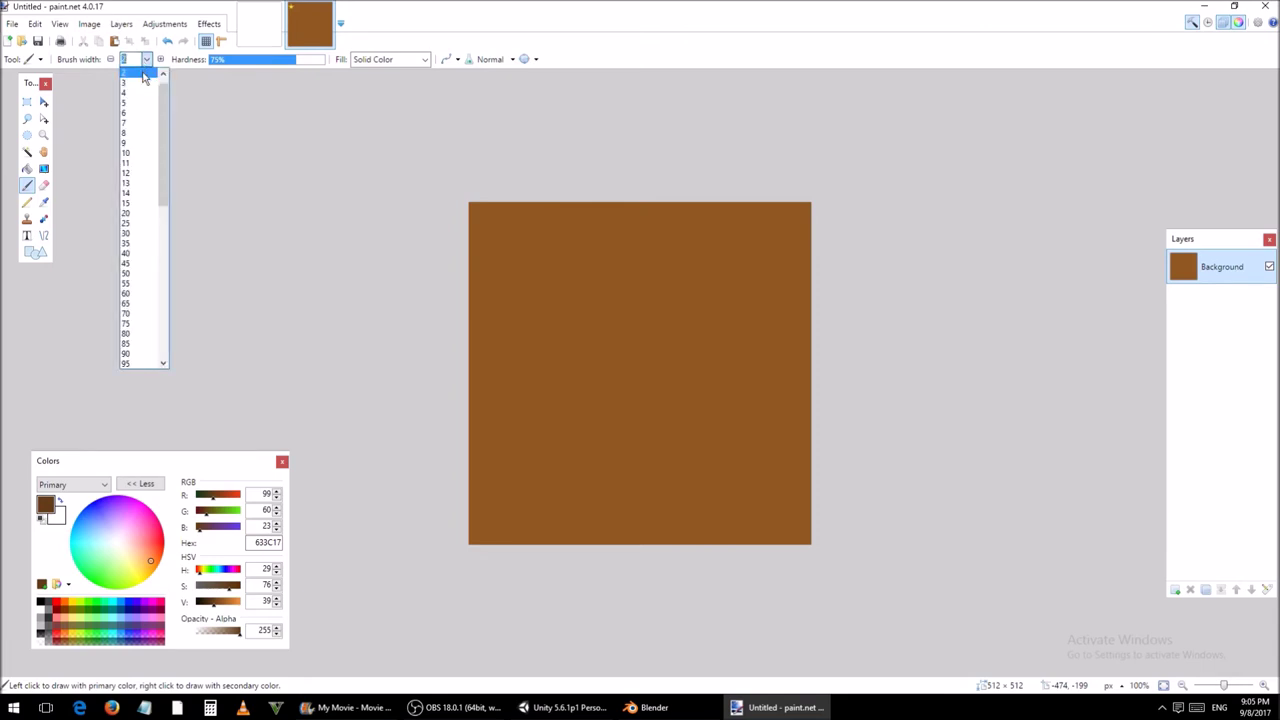
left_click(142, 74)
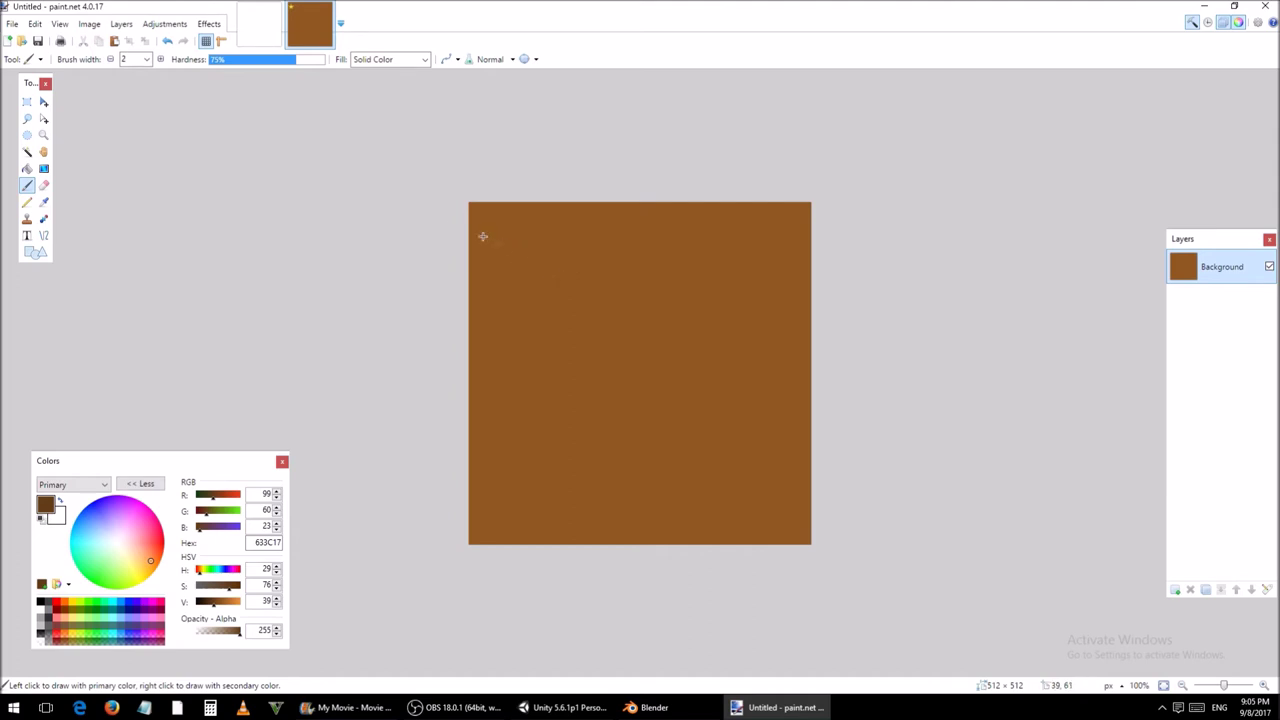
left_click(147, 62)
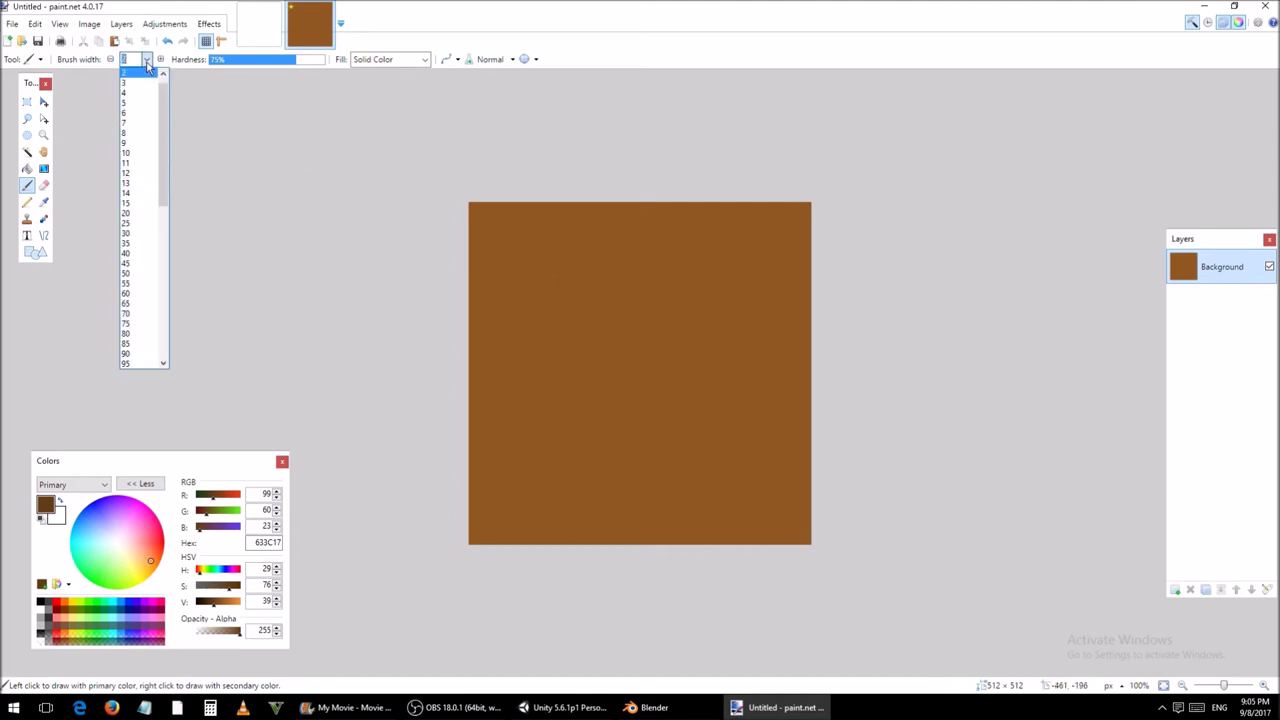
left_click(138, 153)
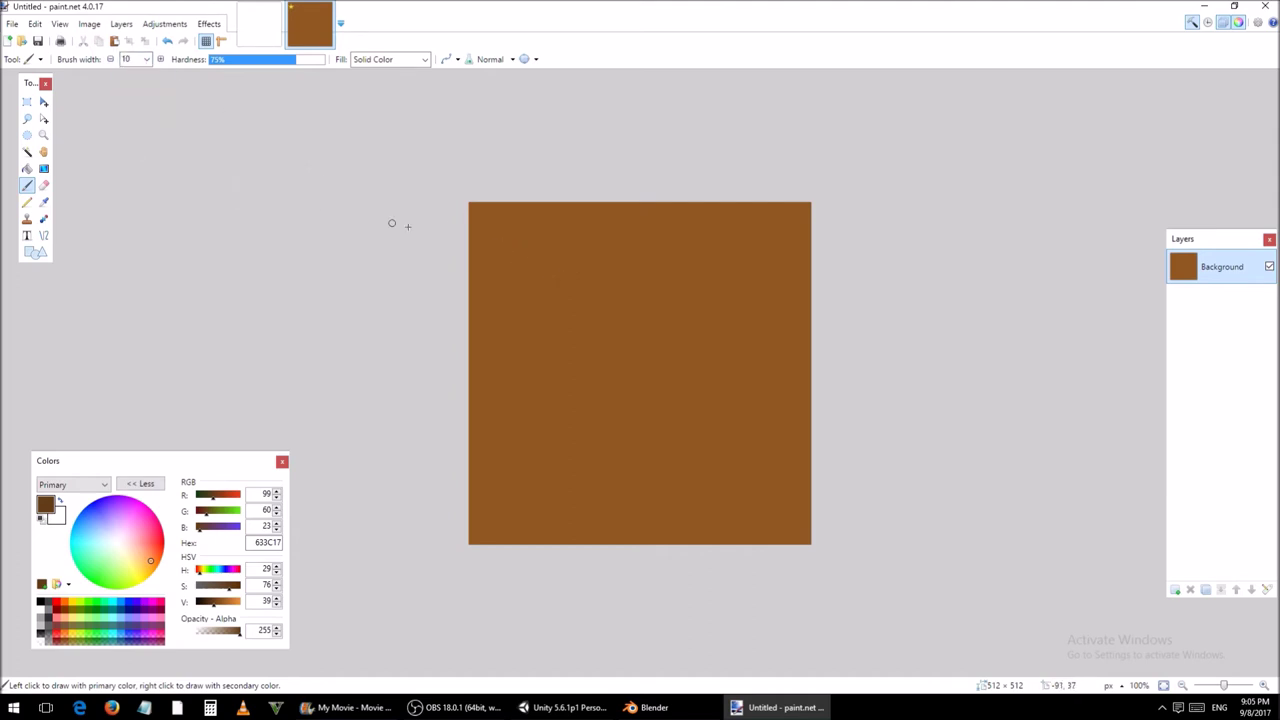
left_click(517, 254)
left_click(579, 228)
left_click(598, 336)
left_click(705, 265)
left_click(765, 380)
left_click(667, 330)
left_click(733, 491)
left_click(667, 405)
left_click(550, 473)
left_click(532, 363)
left_click(624, 528)
Step: Create another new blank image 512 pixels wide and 512 pixels high
left_click(12, 24)
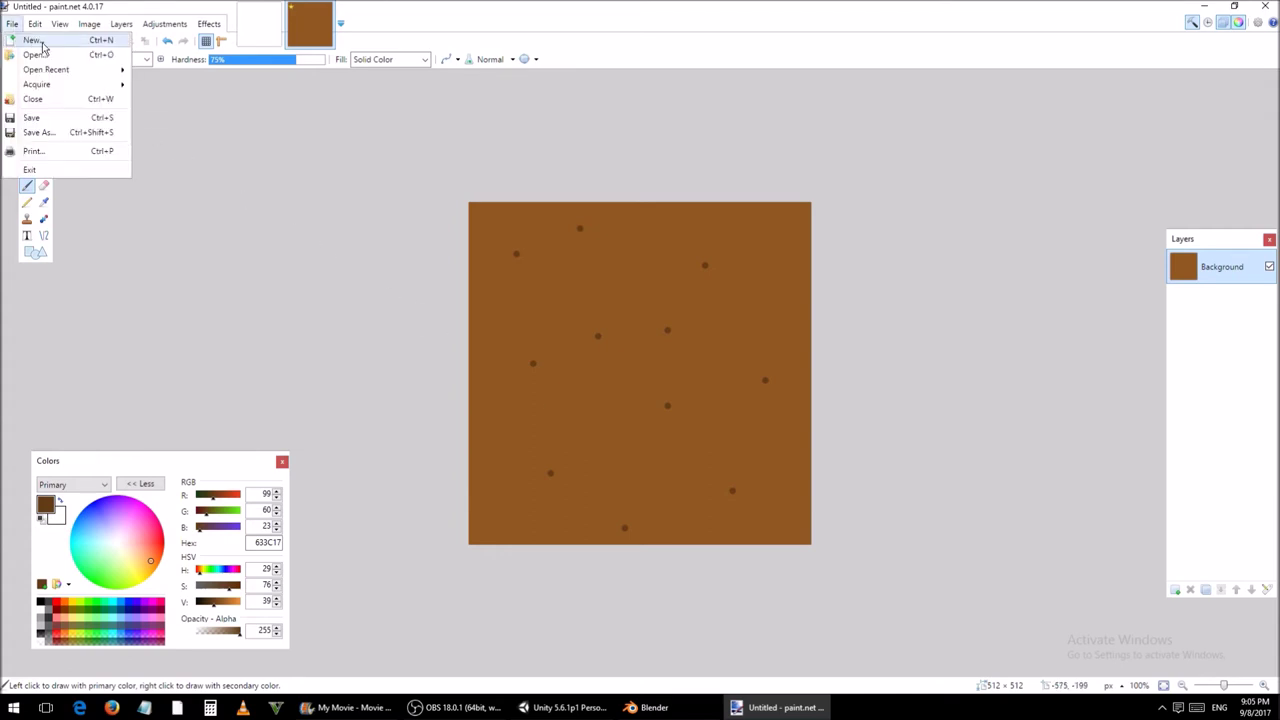
left_click(55, 45)
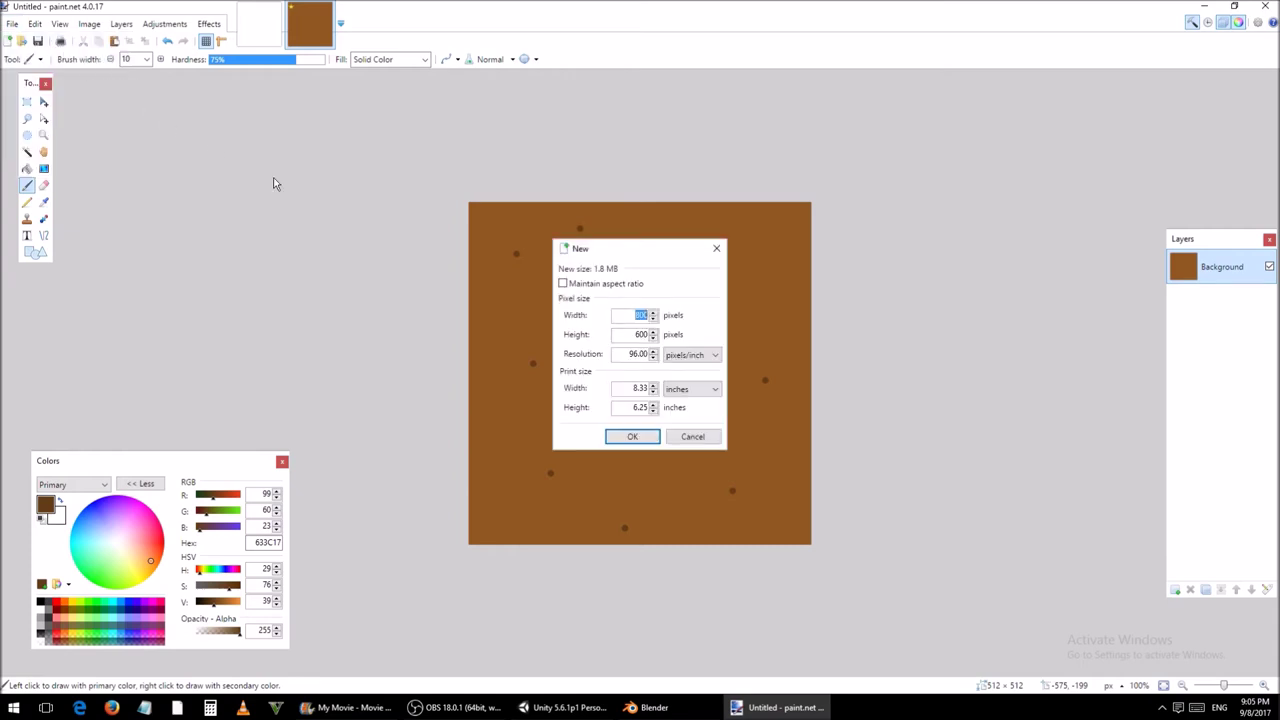
type("512")
left_click_drag(632, 338, 648, 337)
type("512")
left_click(645, 437)
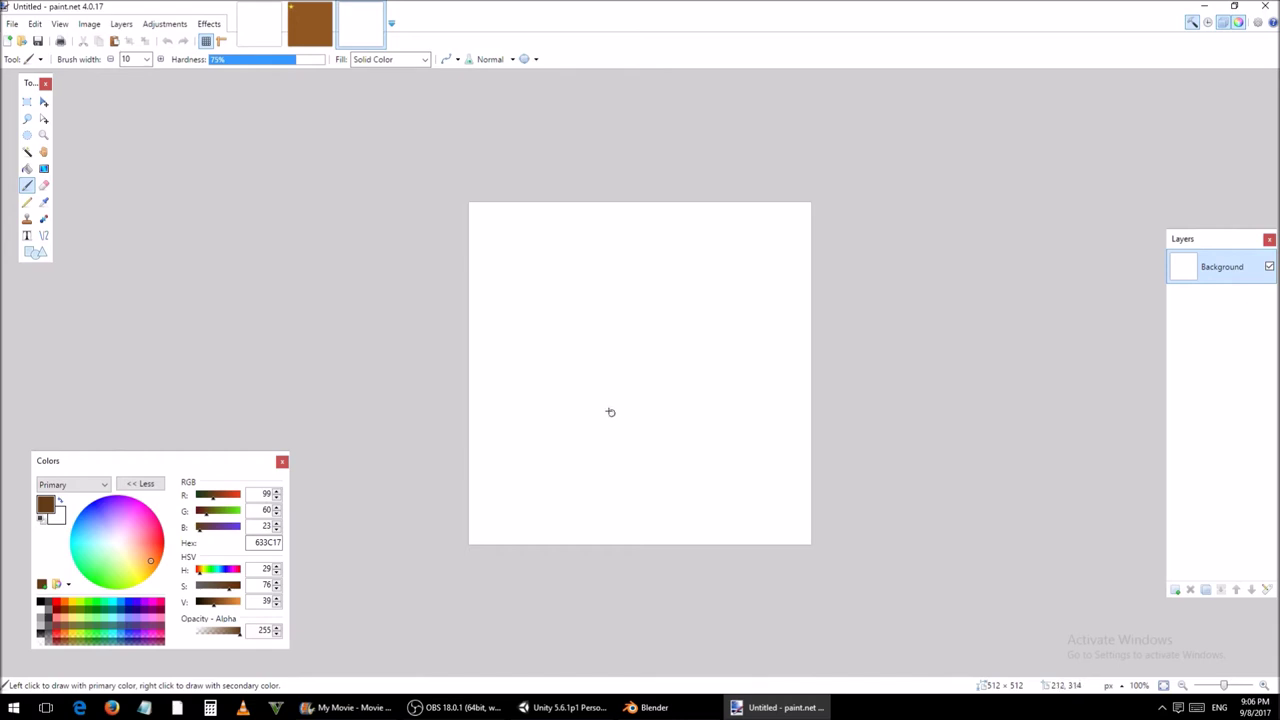
Step: Copy the entire dotted brown image and paste it into the new blank 512 × 512 image
left_click(316, 40)
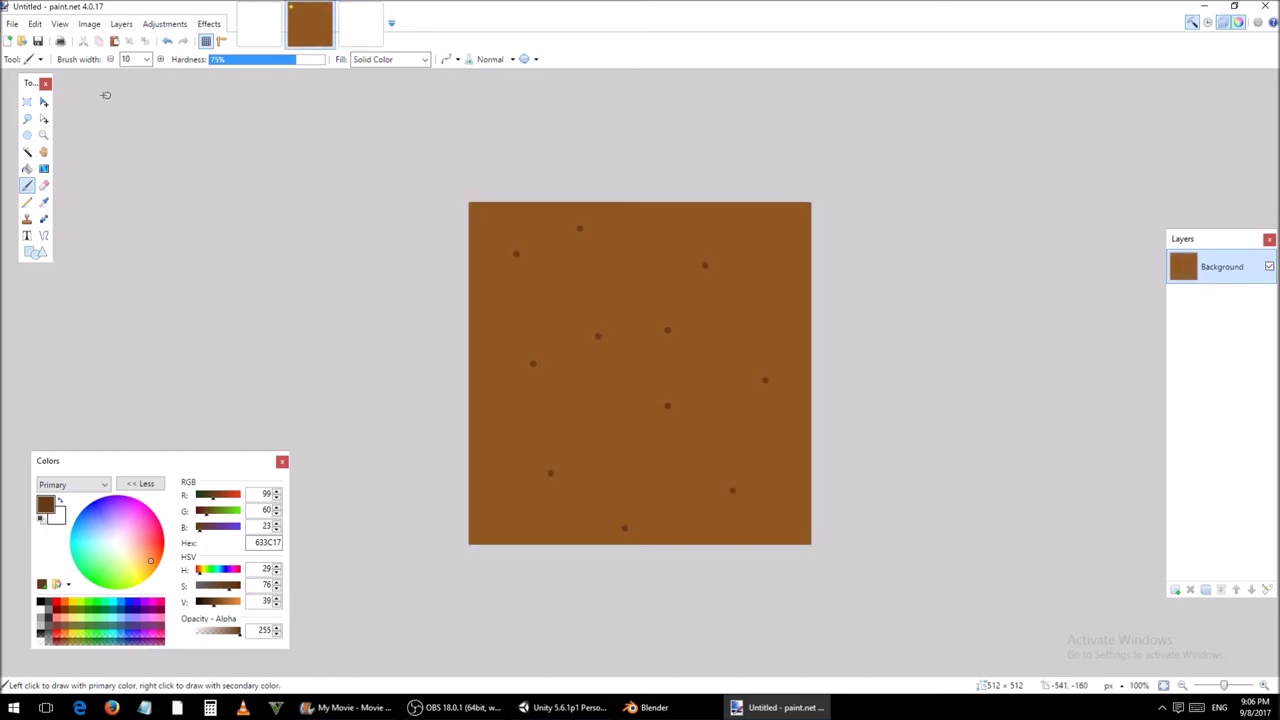
left_click(28, 102)
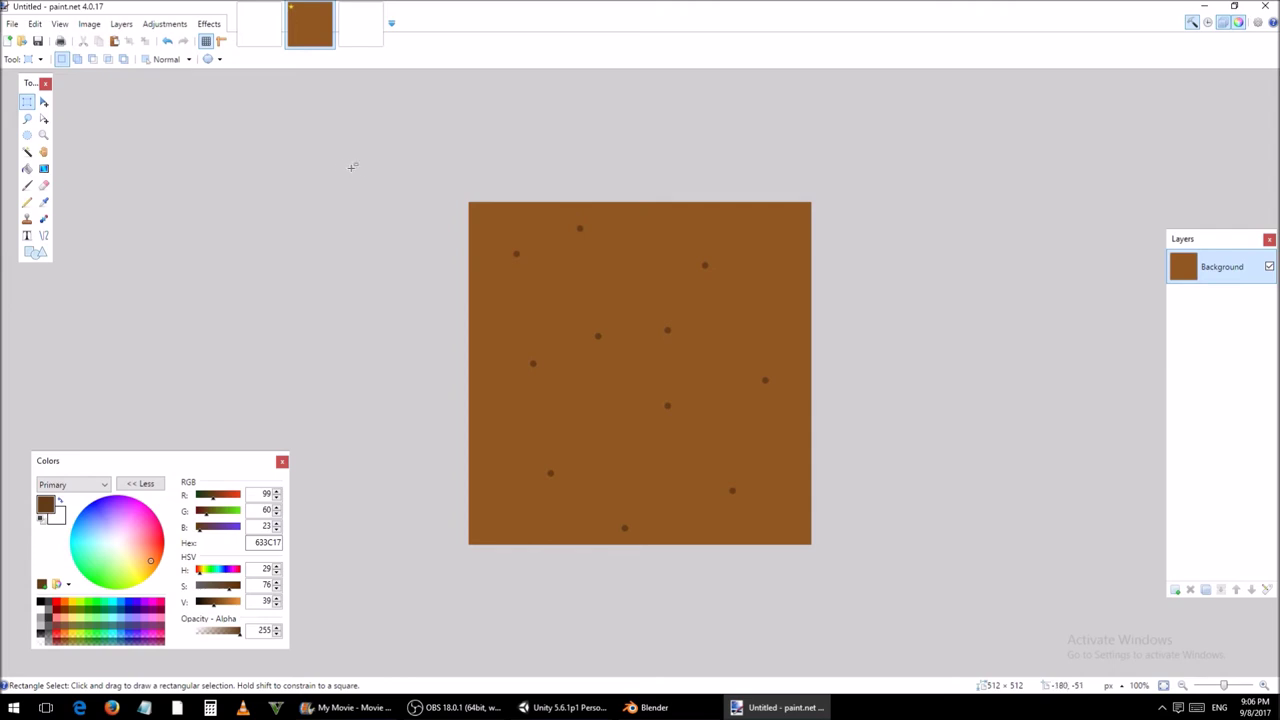
left_click_drag(432, 180, 829, 561)
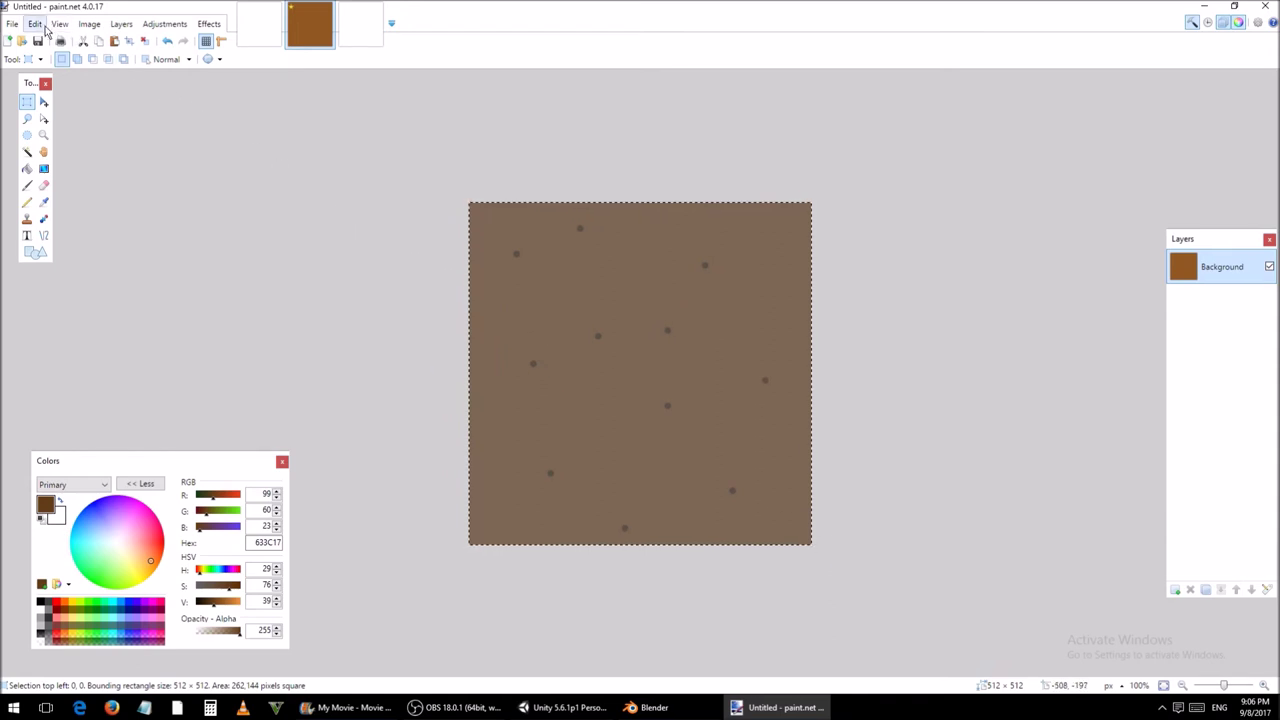
left_click(43, 26)
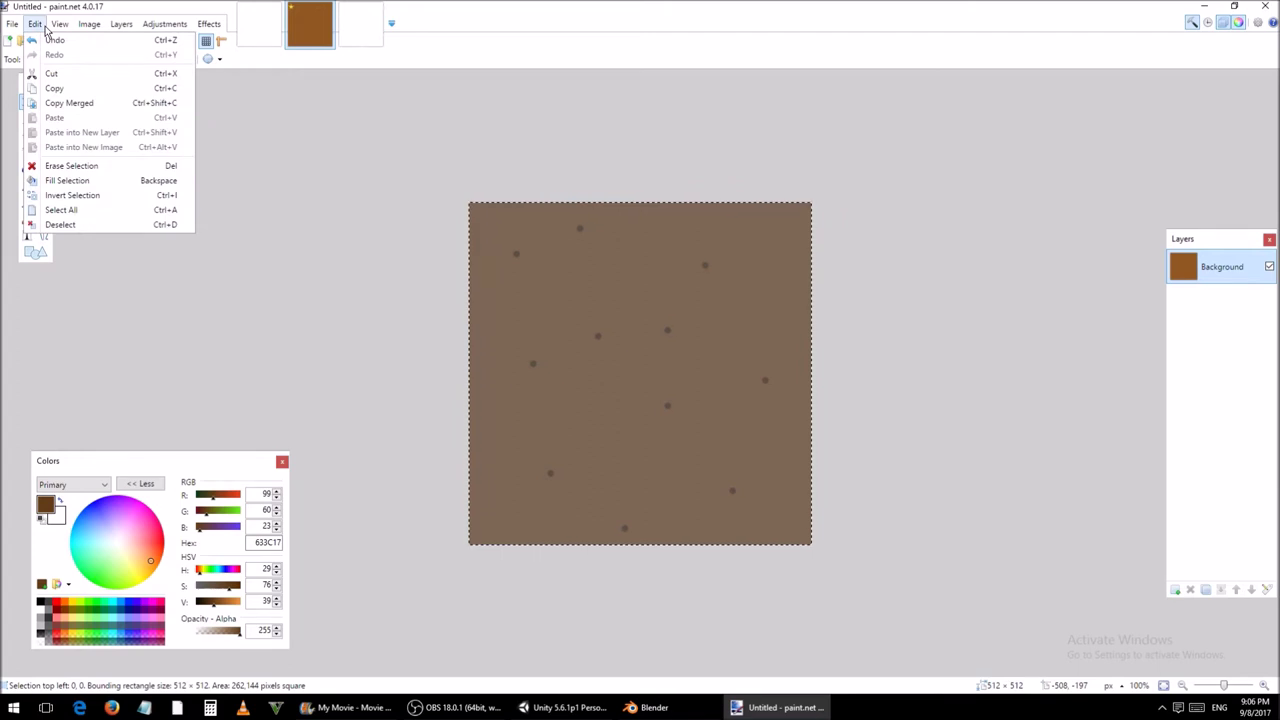
left_click(66, 90)
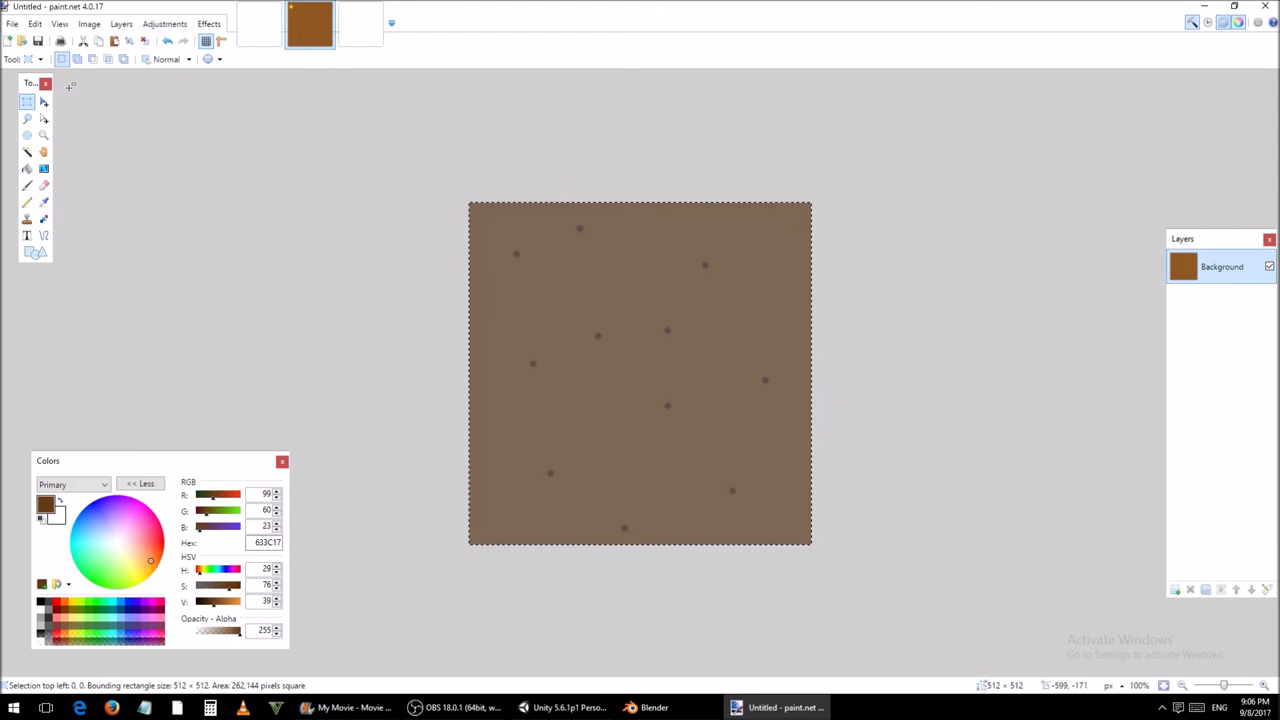
left_click(364, 41)
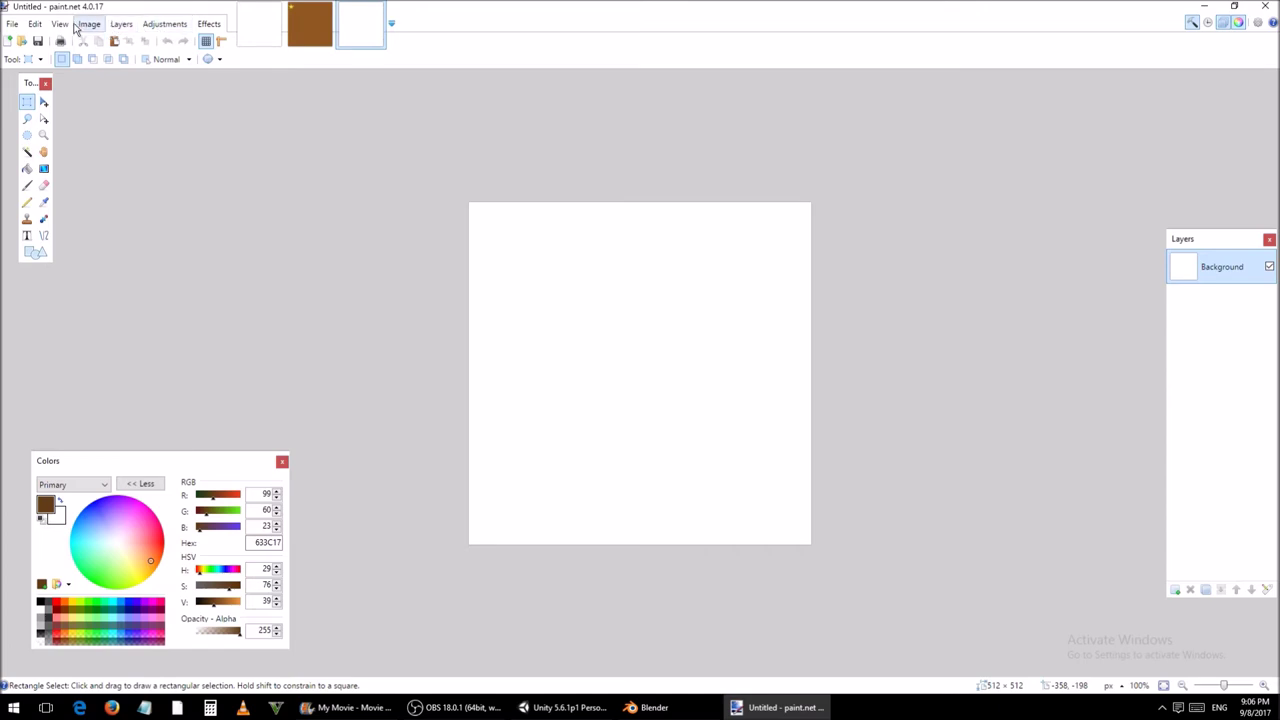
left_click(38, 24)
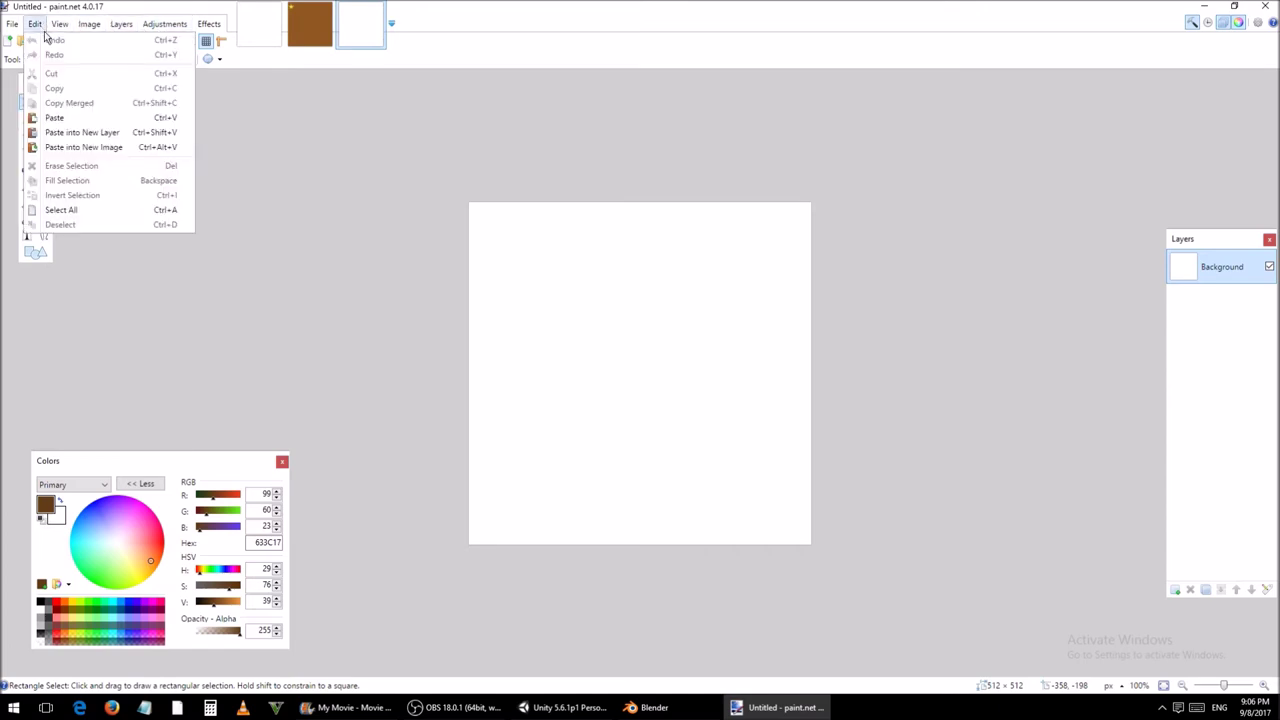
left_click(55, 118)
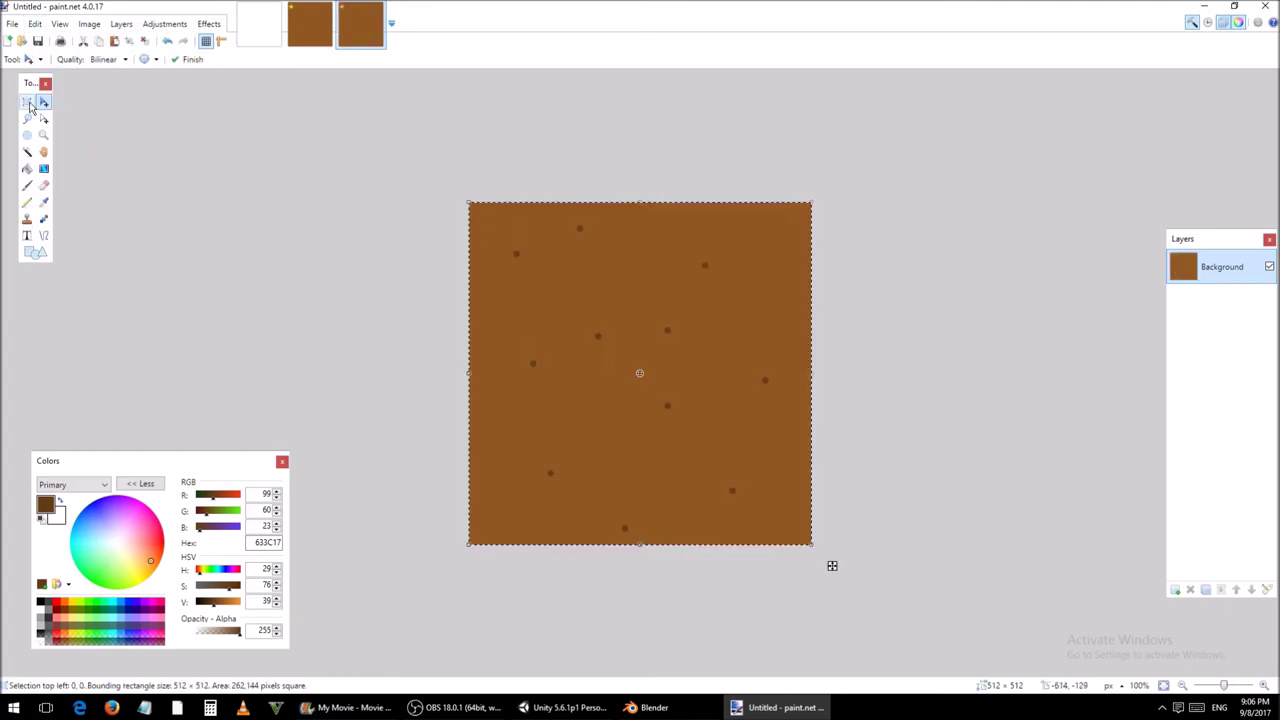
Step: Fill a vertical rectangle about 75 × 448 pixels near the middle of the copy with near-white, hex FFF8F7, and clear the selection
left_click(28, 103)
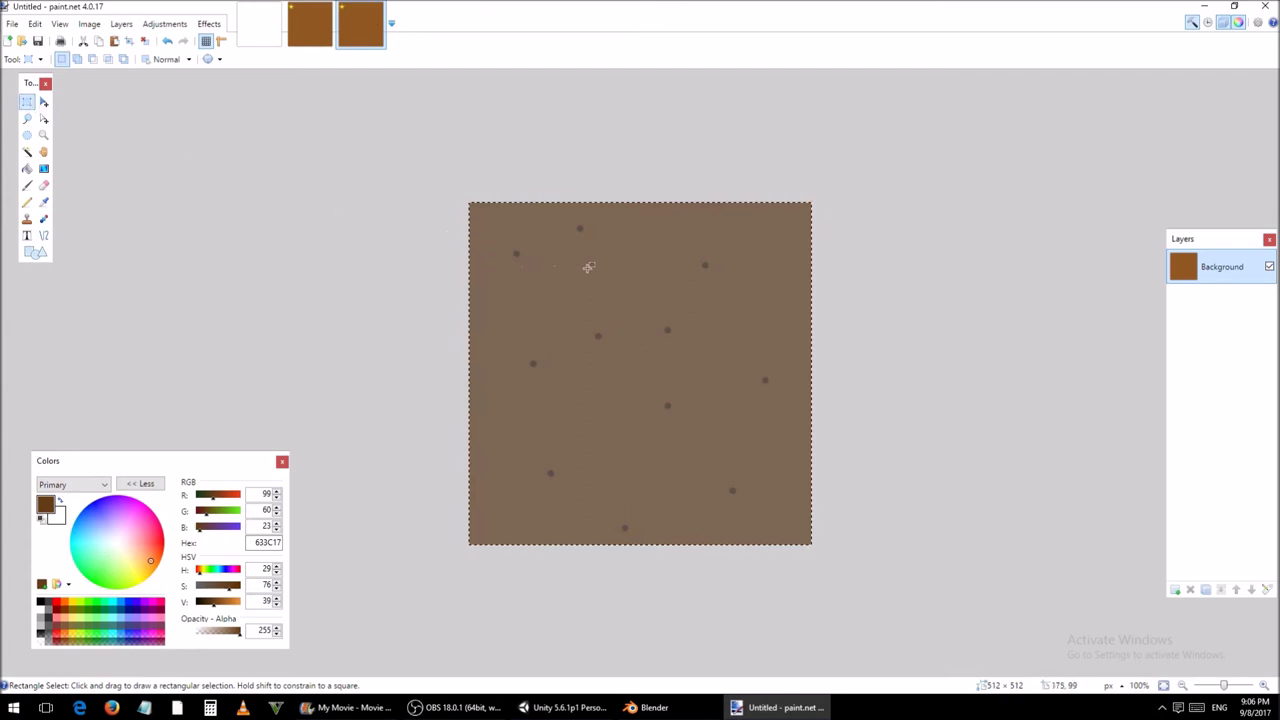
left_click_drag(599, 222, 647, 519)
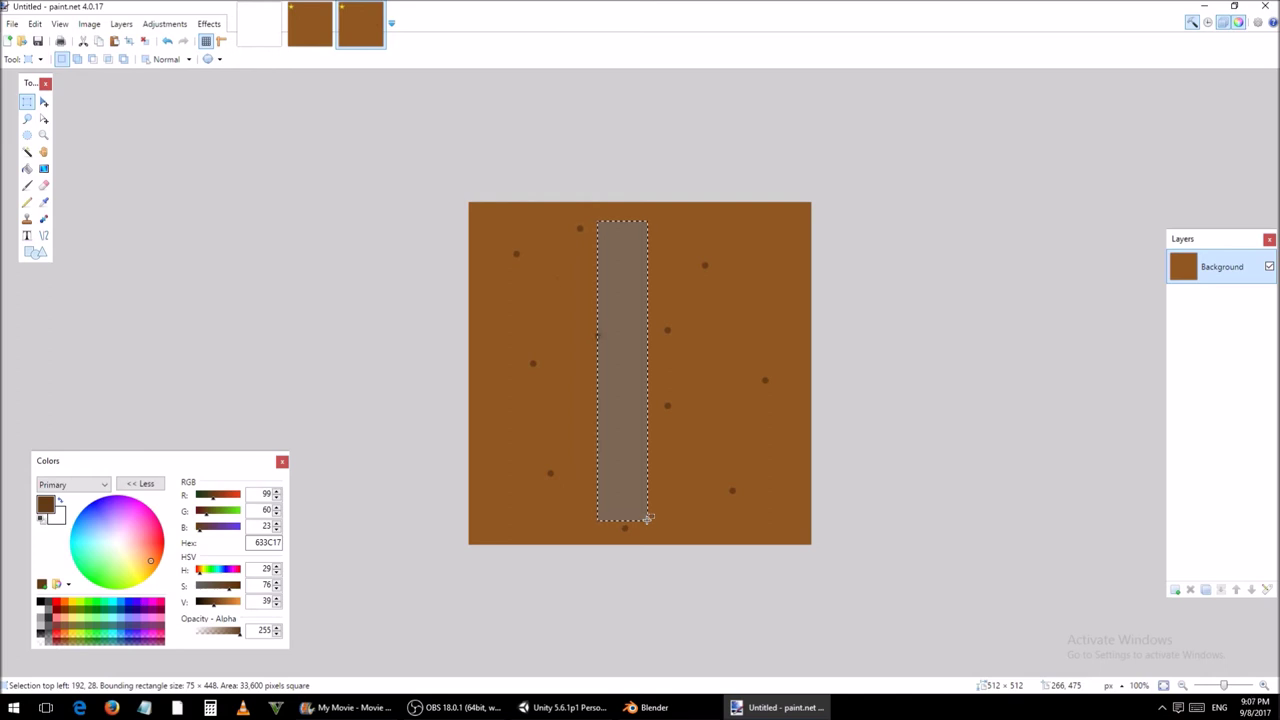
left_click(34, 176)
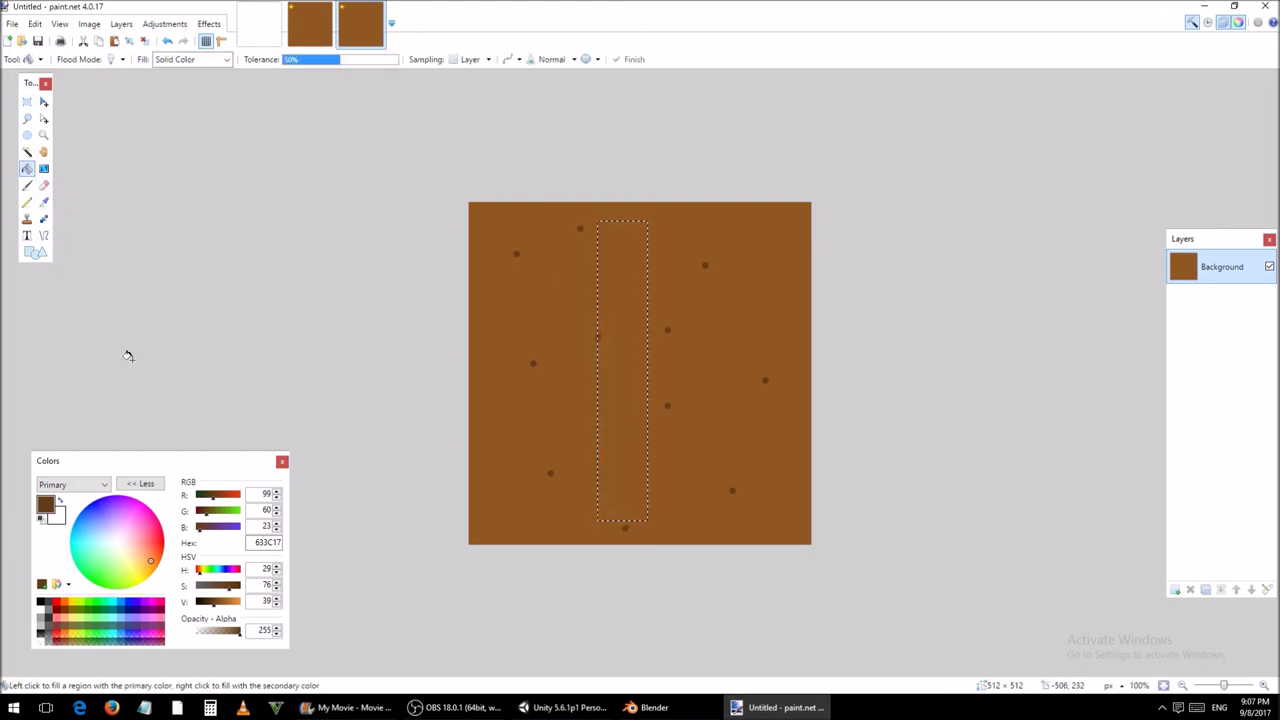
left_click(121, 542)
left_click(120, 542)
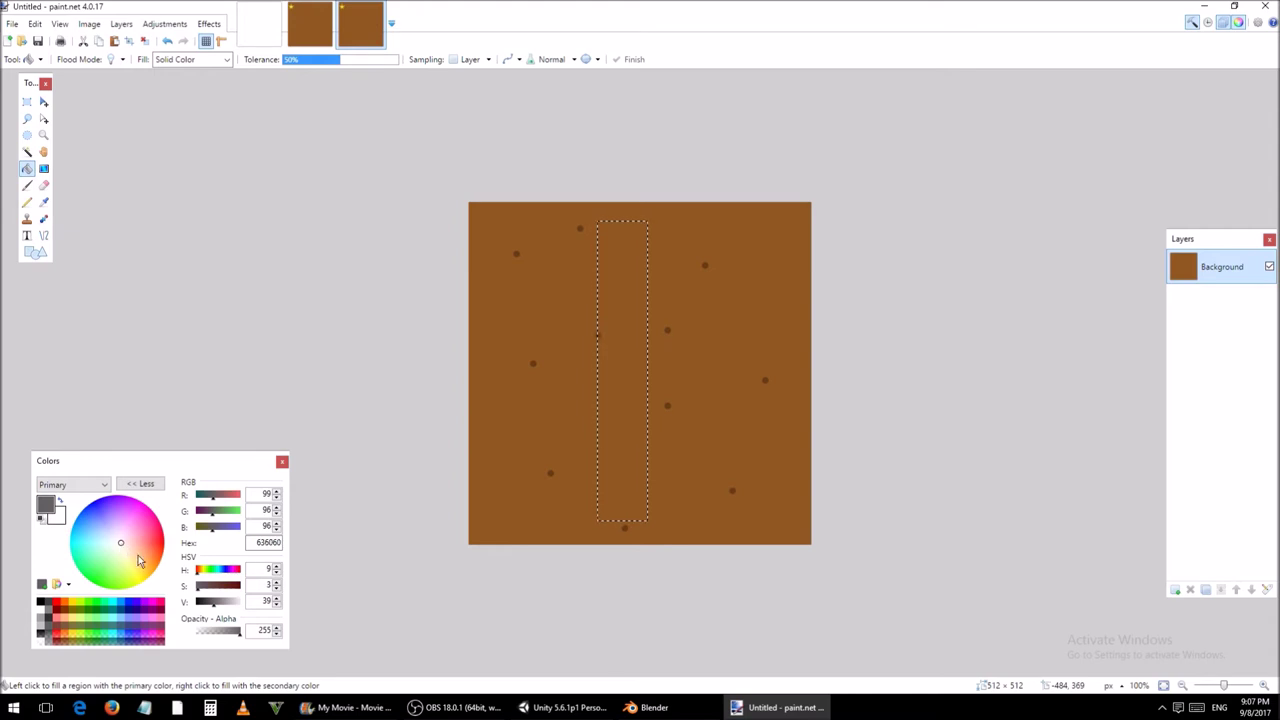
left_click_drag(213, 601, 251, 607)
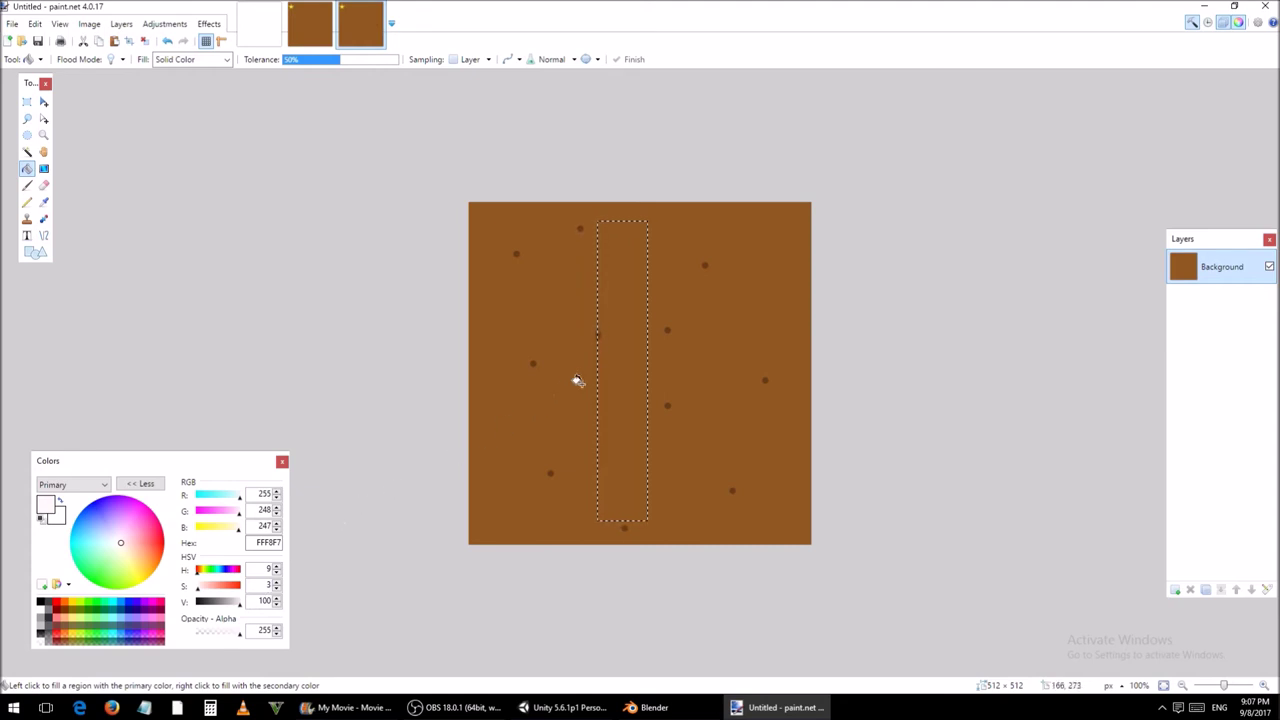
left_click(611, 362)
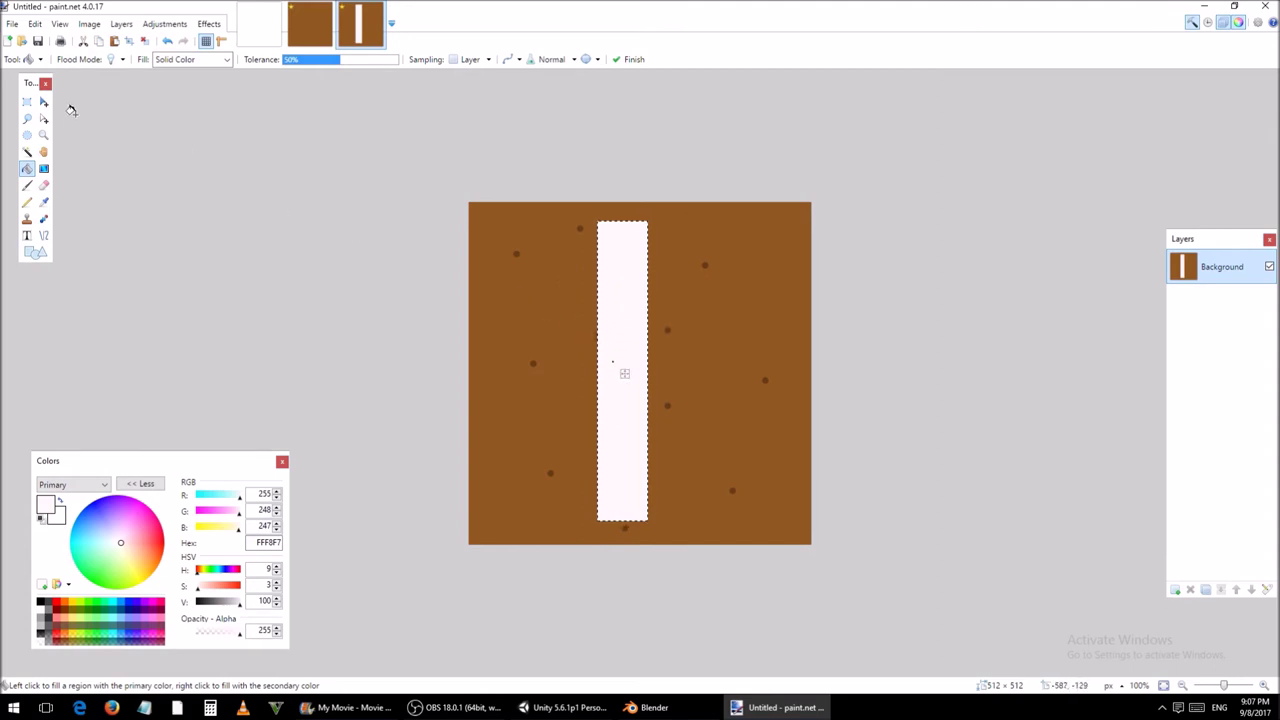
left_click(30, 105)
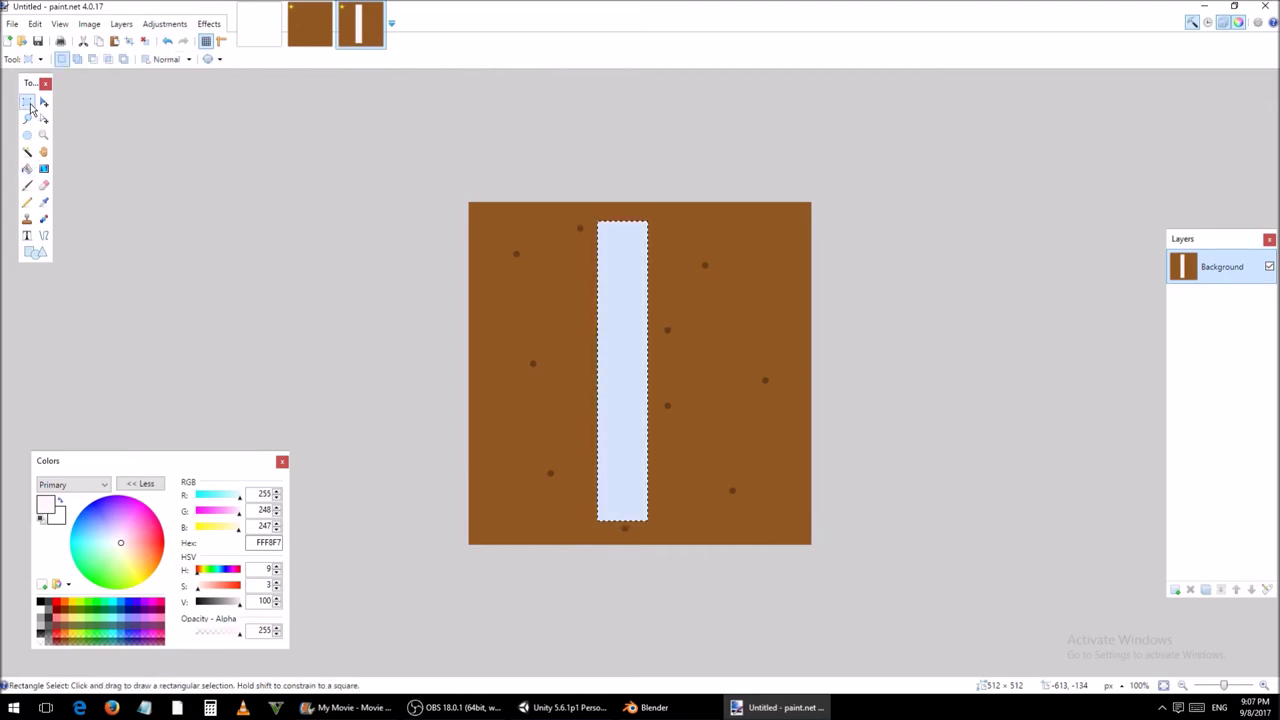
left_click(336, 201)
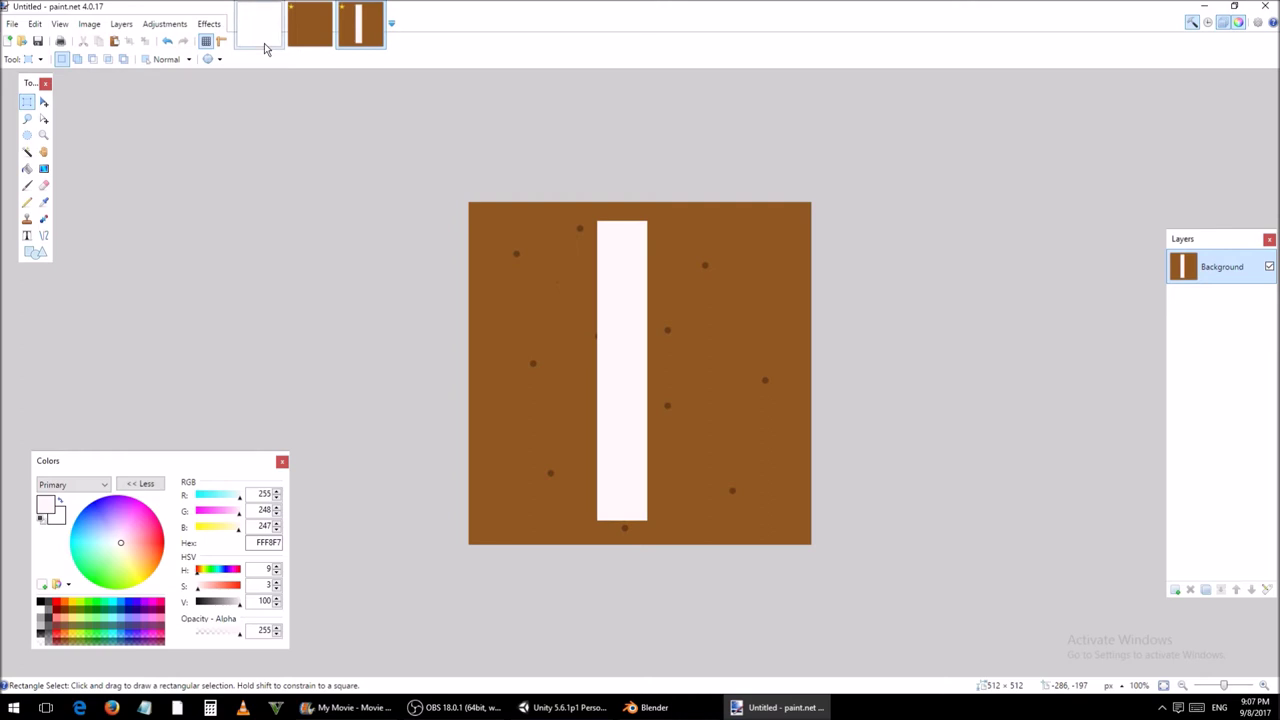
Step: Create a new blank image 1024 pixels wide and 512 pixels high
left_click(22, 24)
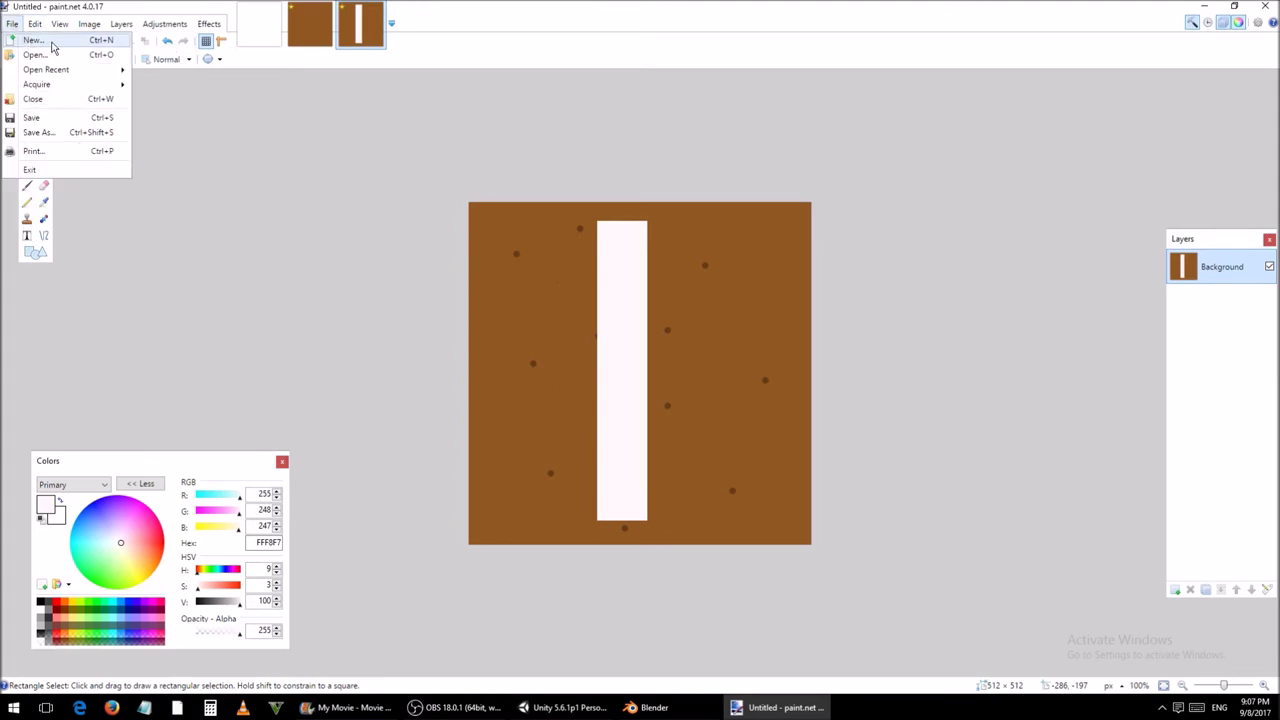
left_click(33, 40)
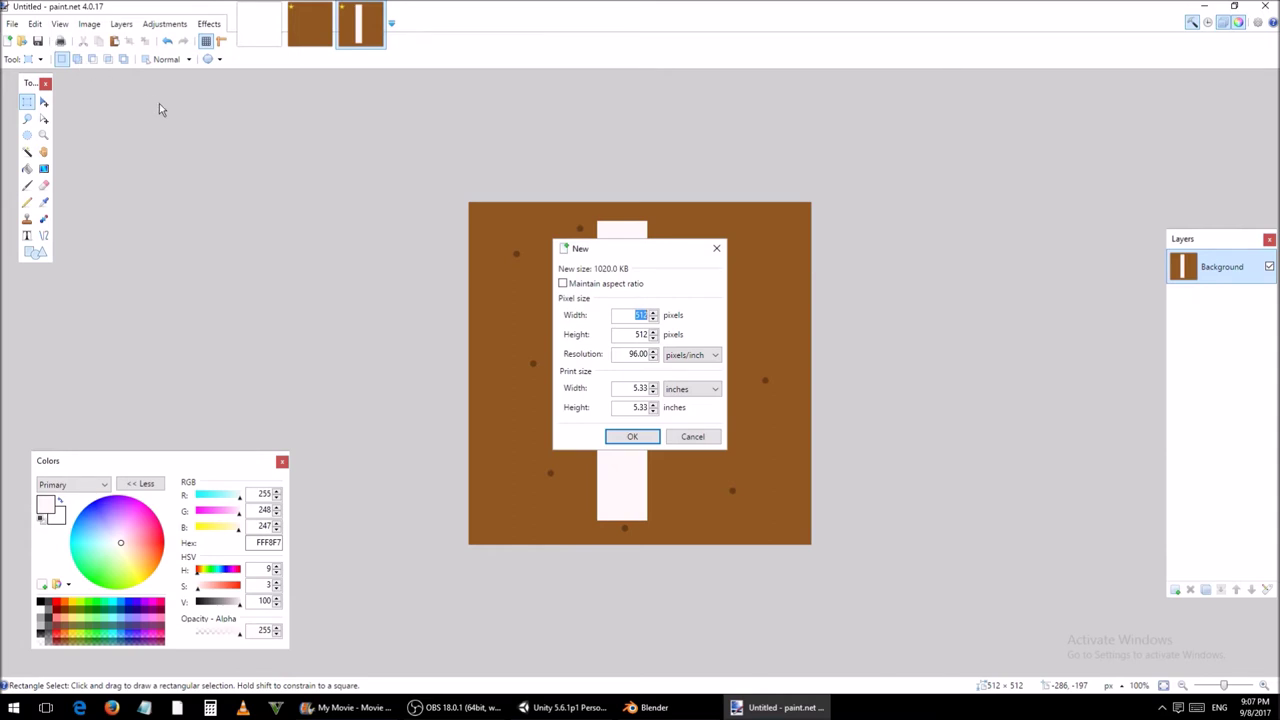
type("1024")
left_click(632, 436)
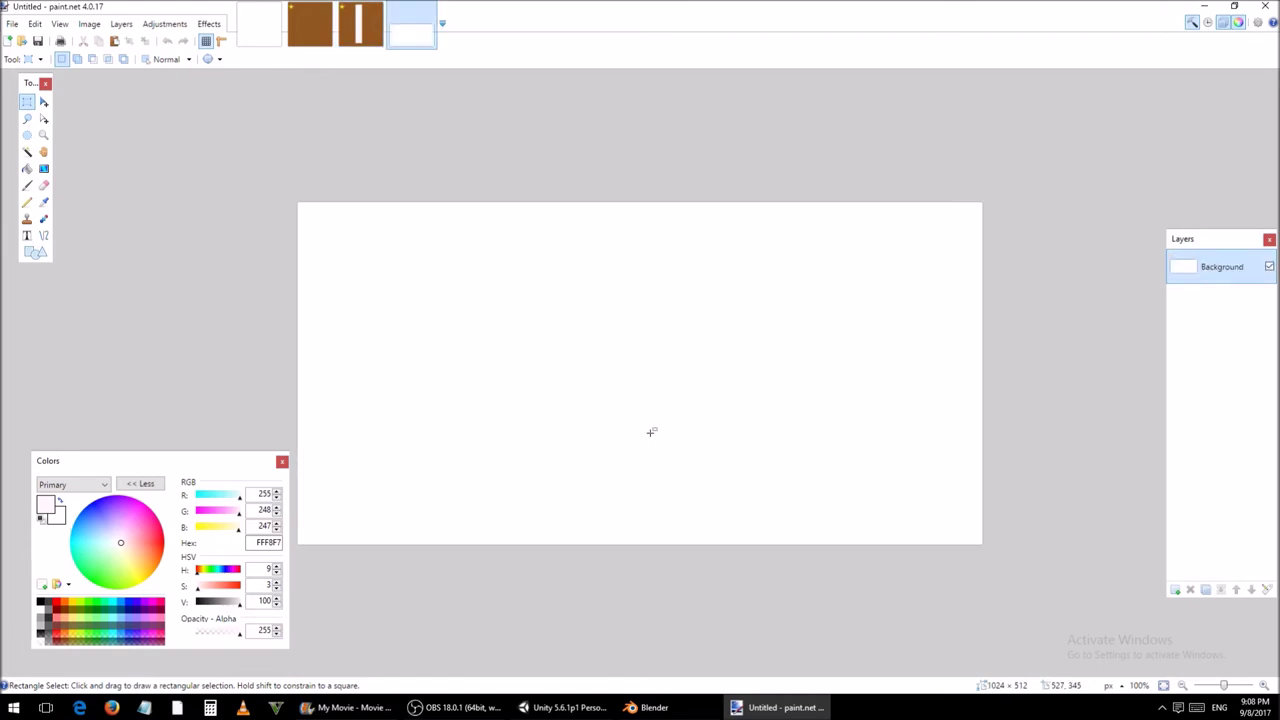
Step: Fill the whole 1024 × 512 canvas with solid cream, hex FFF2CE, using the Paint Bucket
left_click(33, 172)
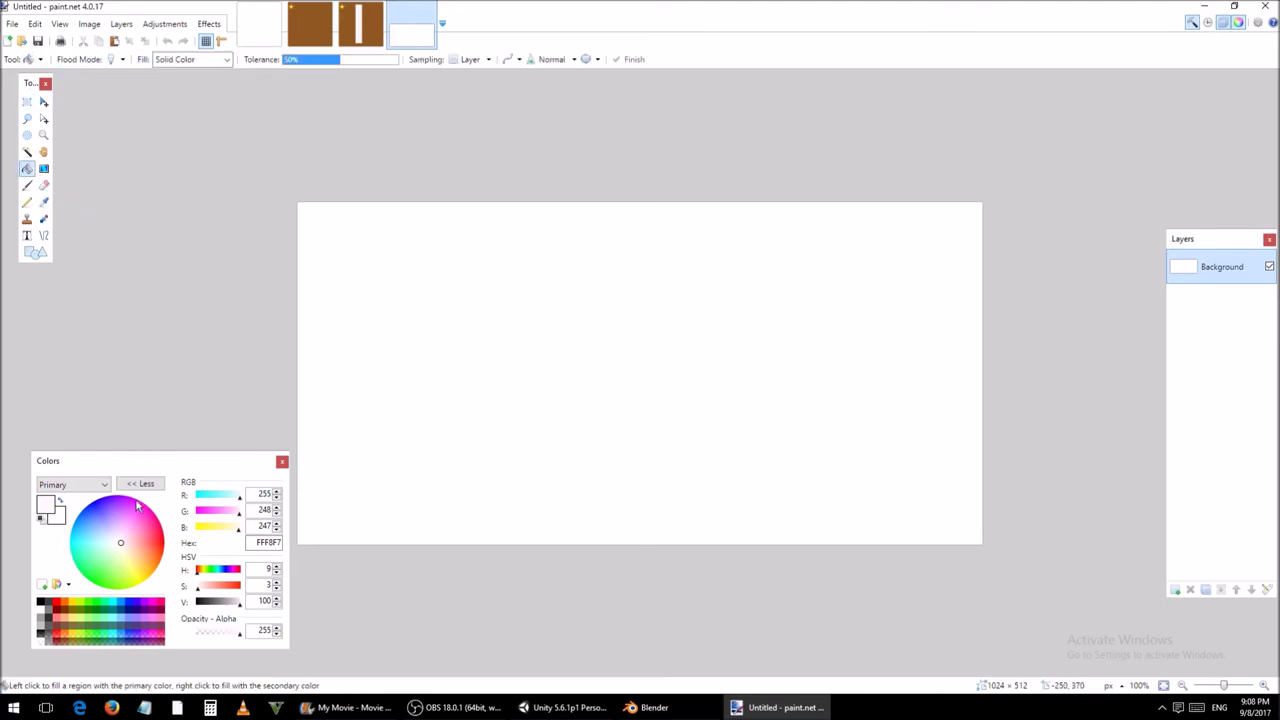
left_click(127, 551)
left_click(358, 474)
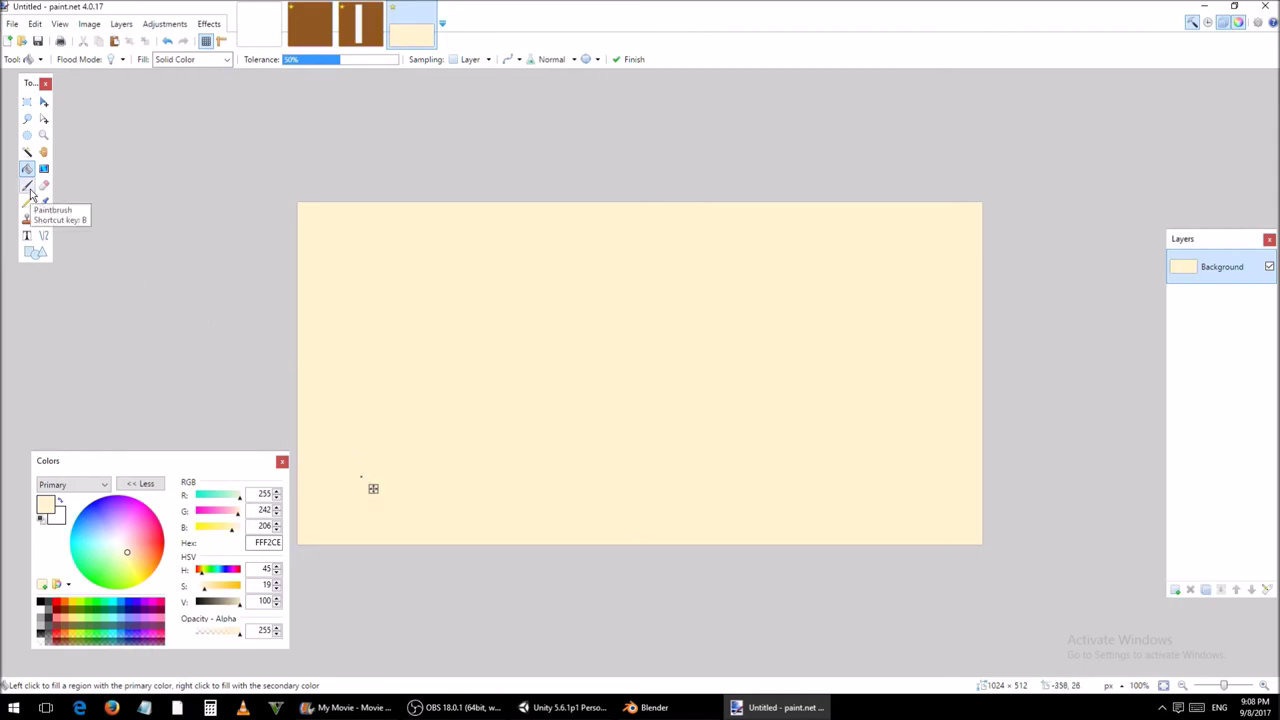
Step: Scatter small grey-beige dots, hex C1B89C, across the cream canvas using the Paintbrush
left_click(28, 186)
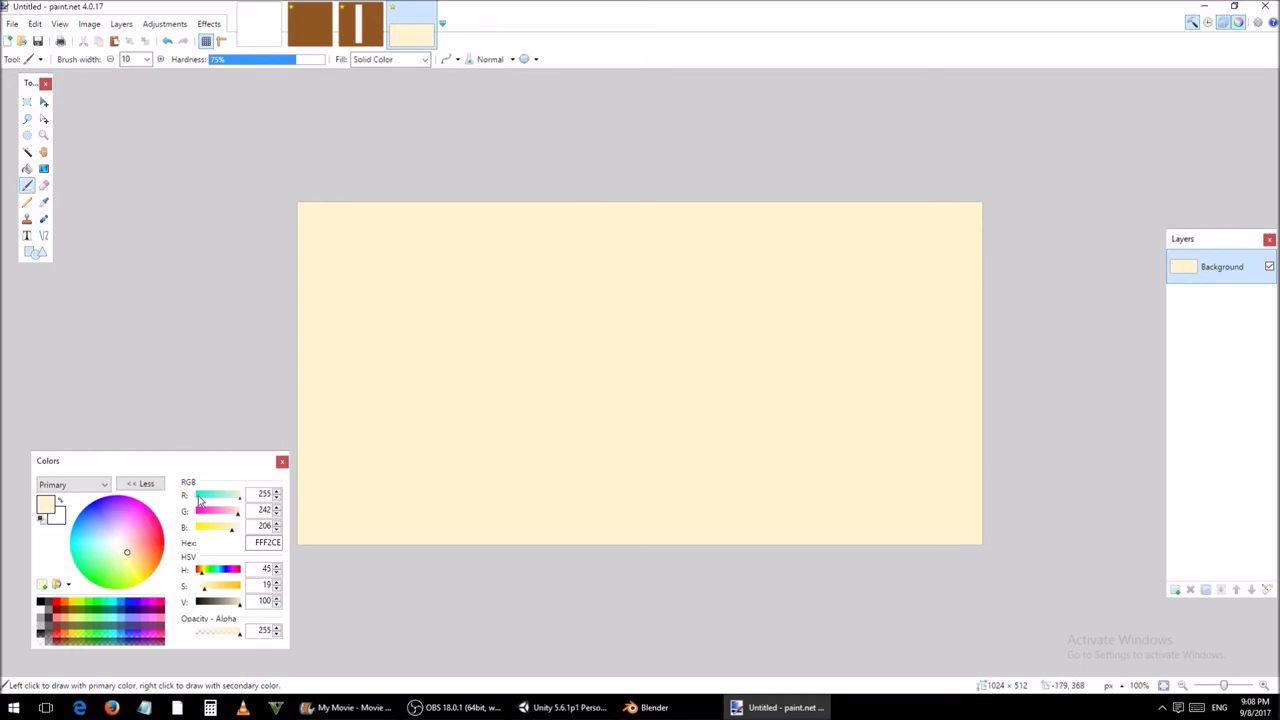
left_click(231, 603)
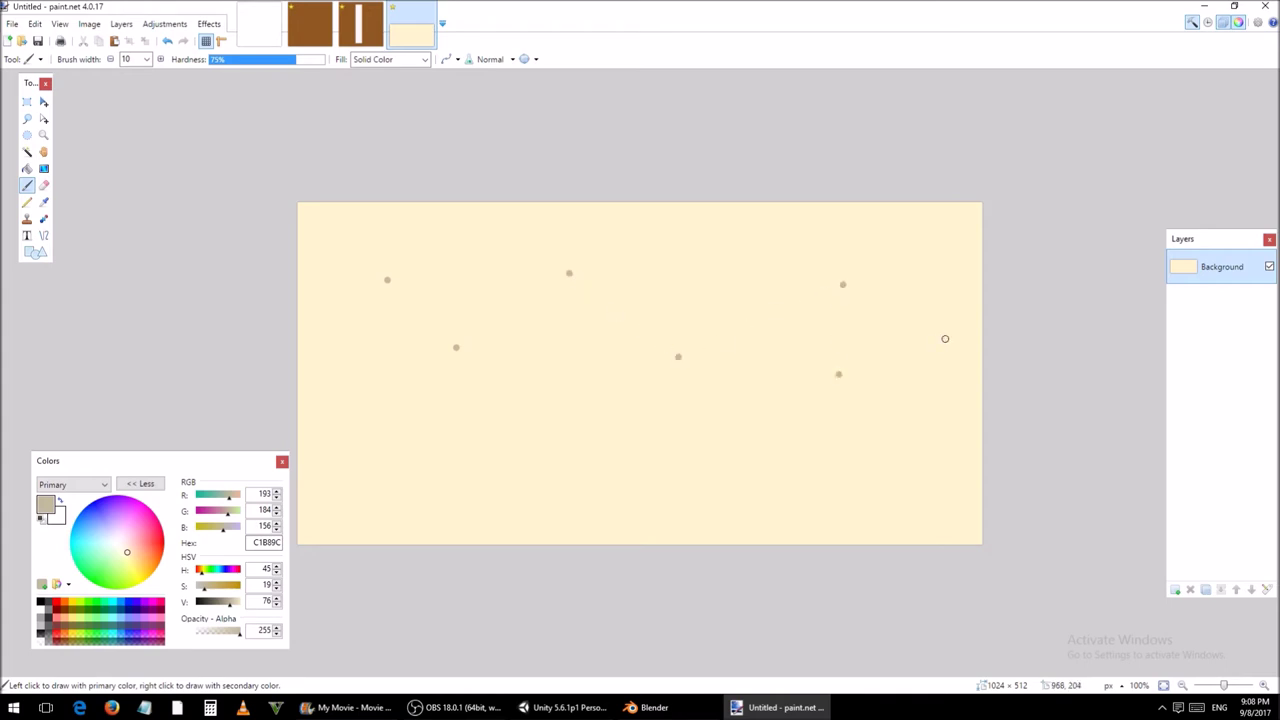
left_click(736, 303)
left_click(854, 445)
left_click(918, 421)
left_click(902, 501)
left_click(662, 487)
Step: Switch to the plain dotted brown image without the white stripe
left_click(305, 37)
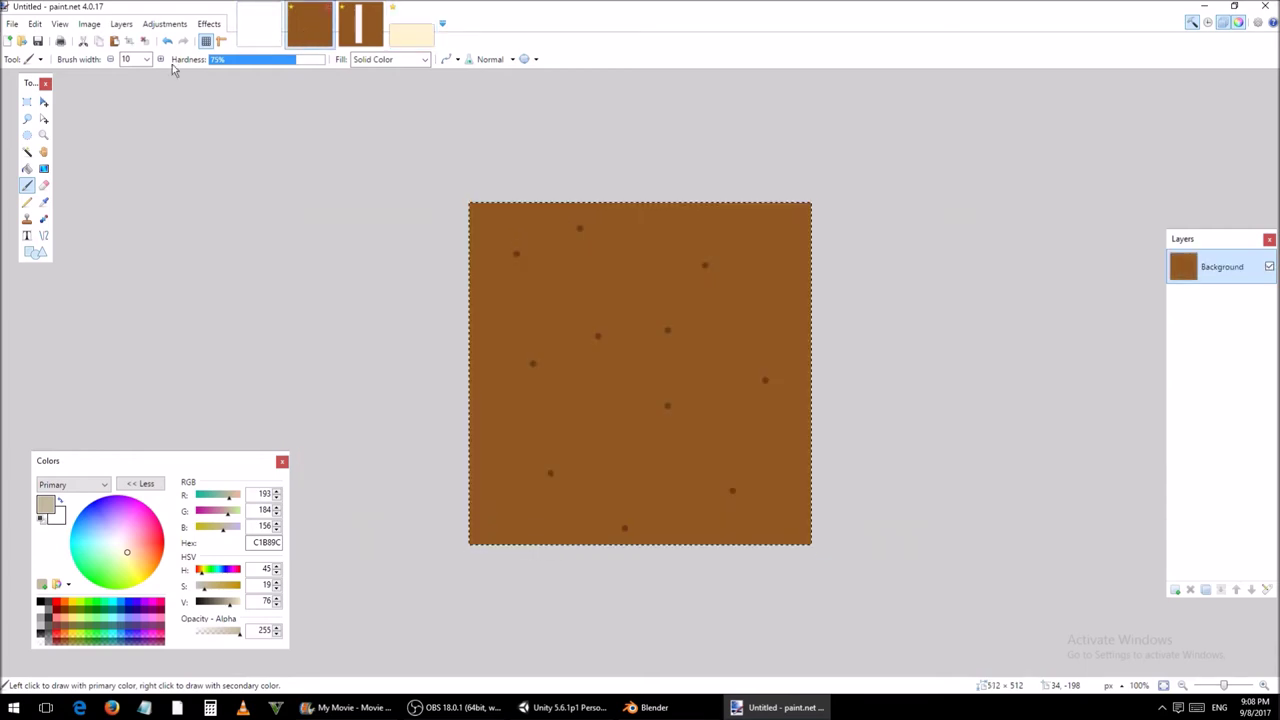
Step: Copy the entire plain brown dotted image and paste it into the upper-left quarter of the blank 1024 × 1024 image
left_click(27, 101)
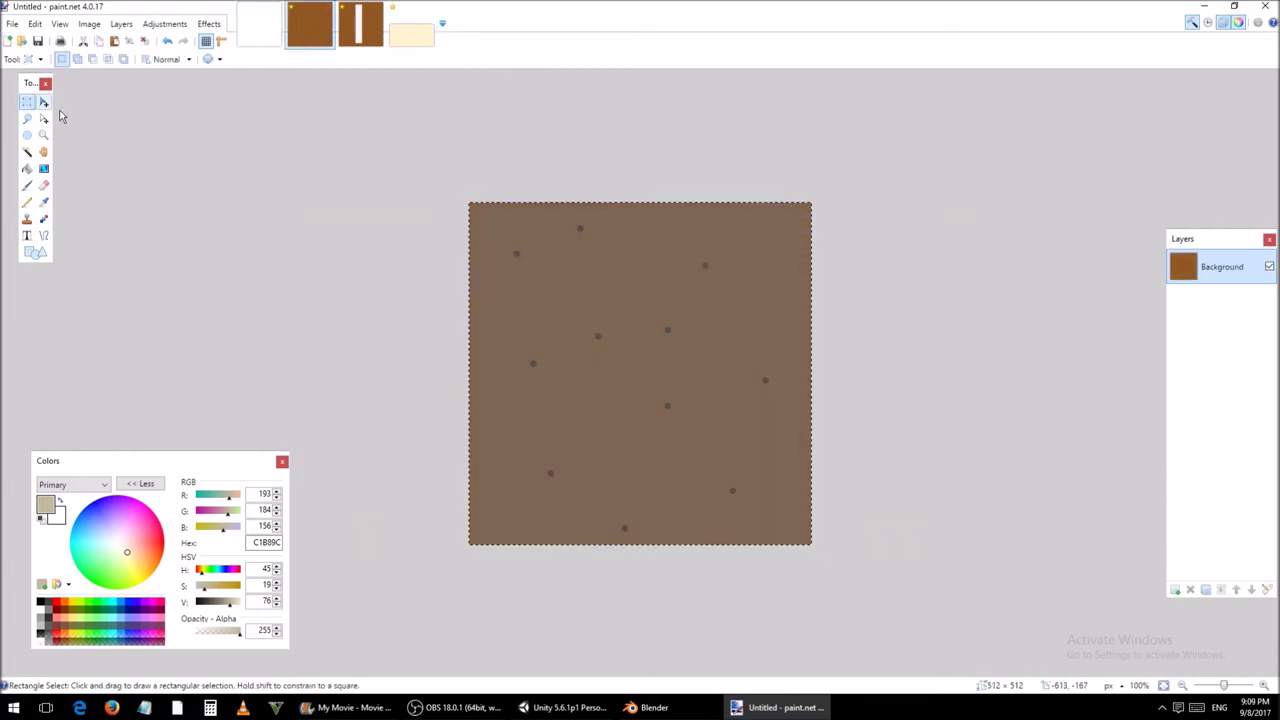
left_click(423, 187)
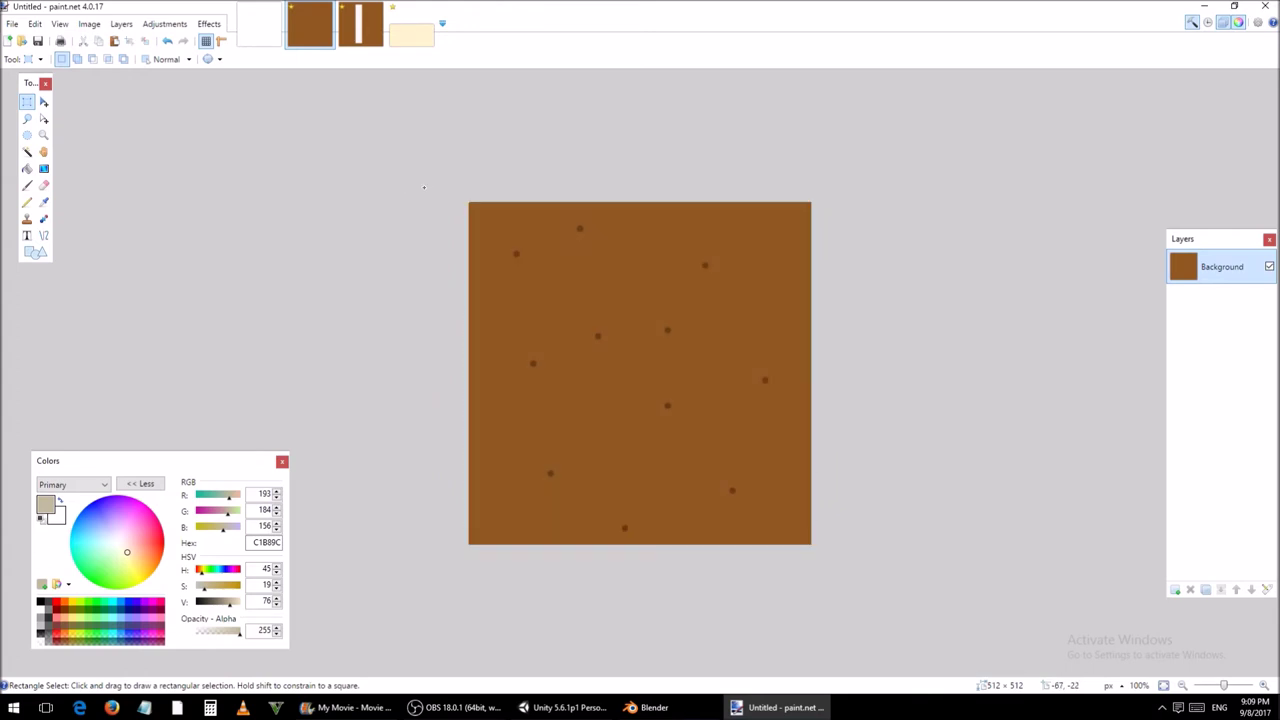
left_click_drag(424, 187, 824, 562)
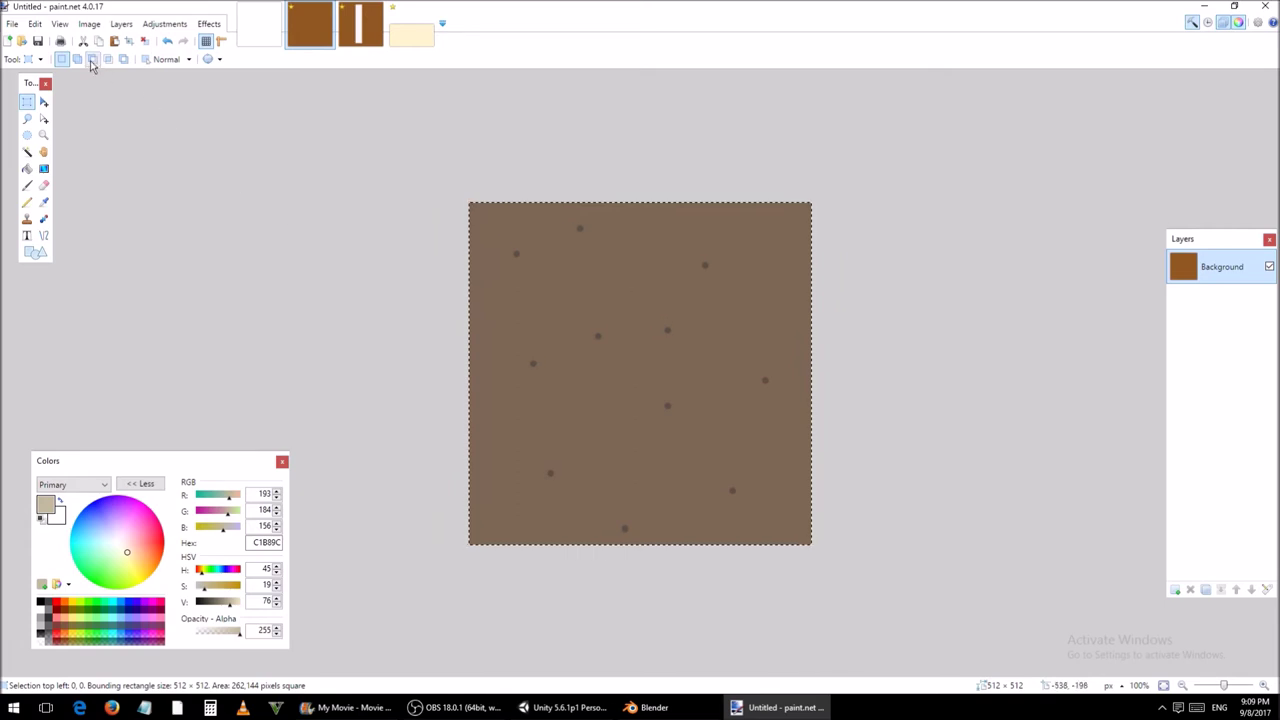
left_click(35, 23)
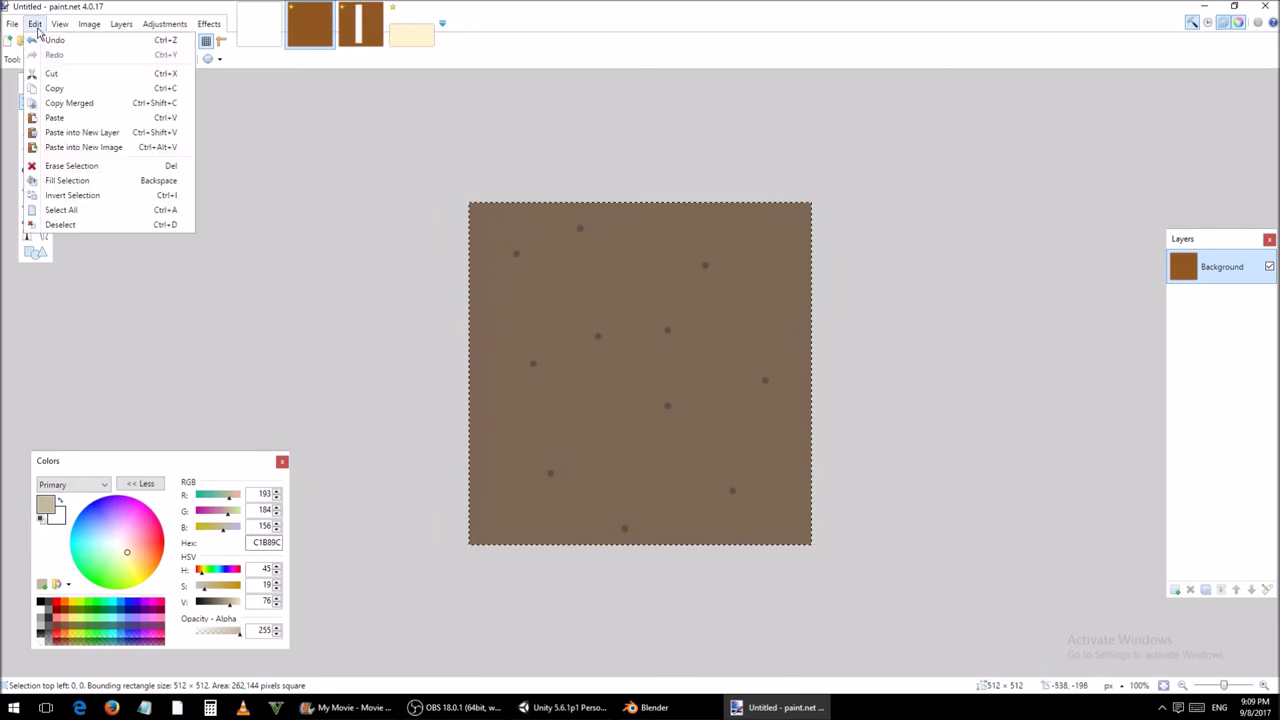
left_click(70, 89)
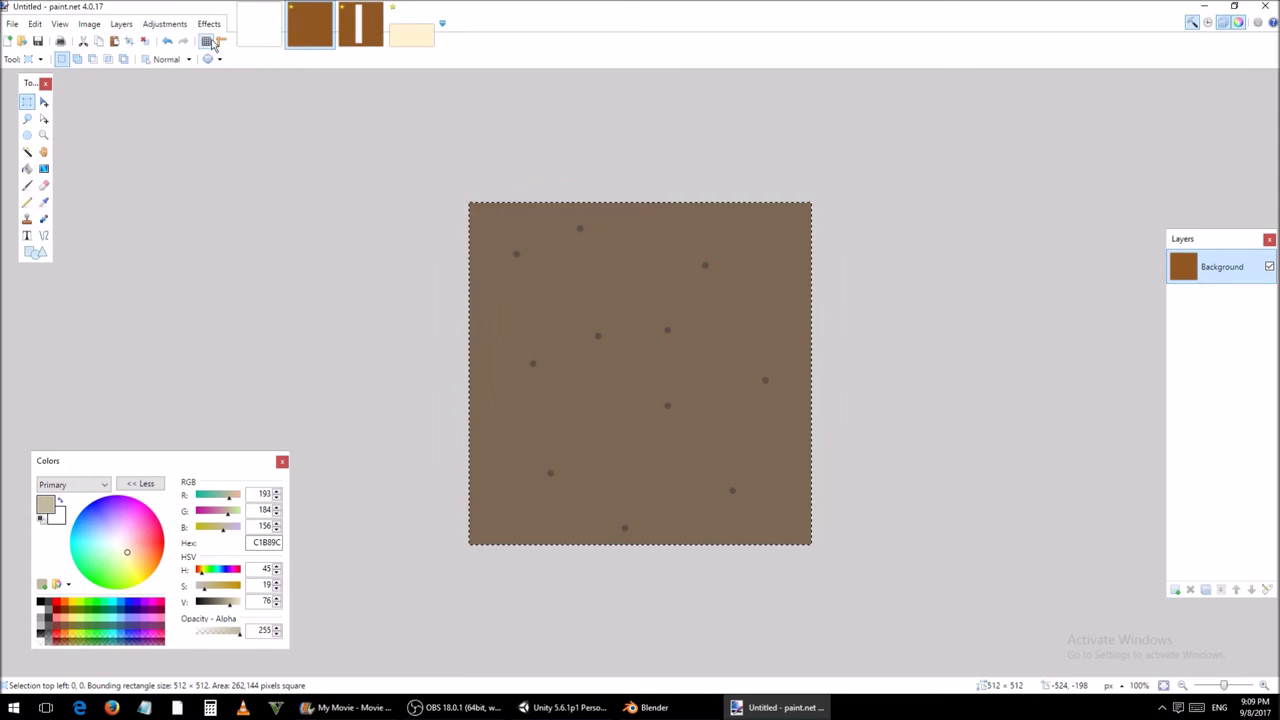
left_click(249, 37)
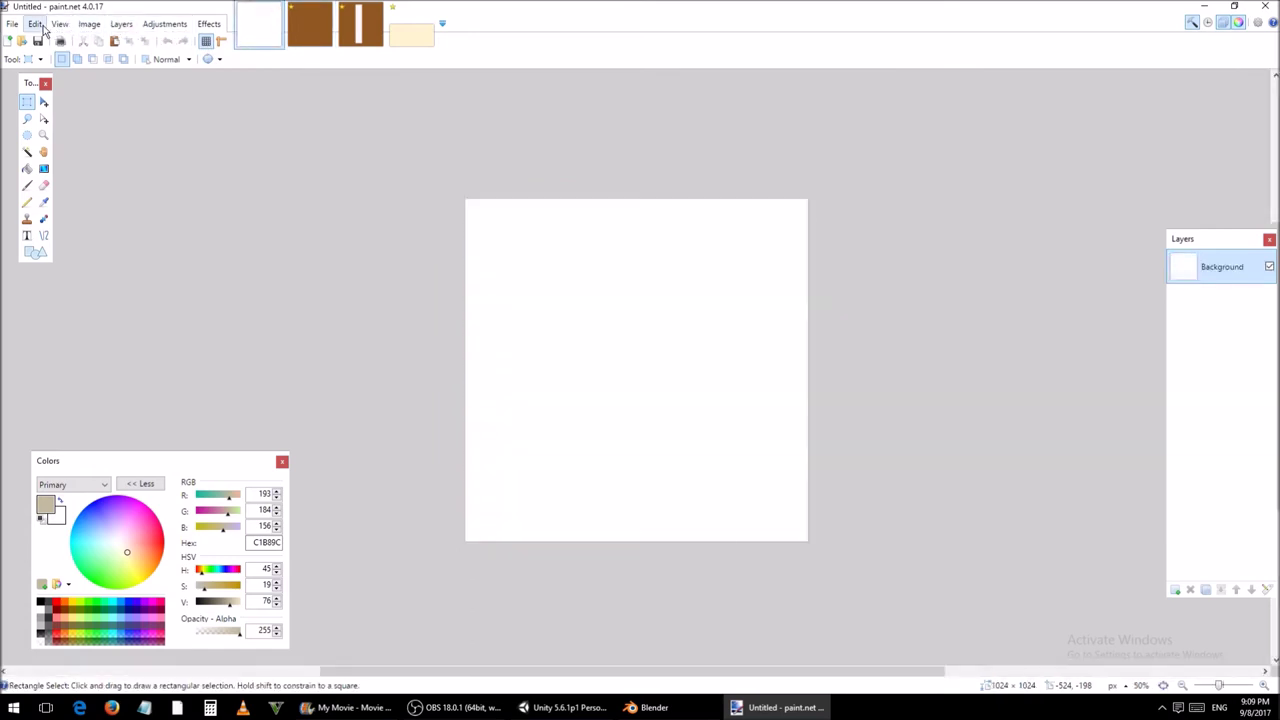
left_click(36, 23)
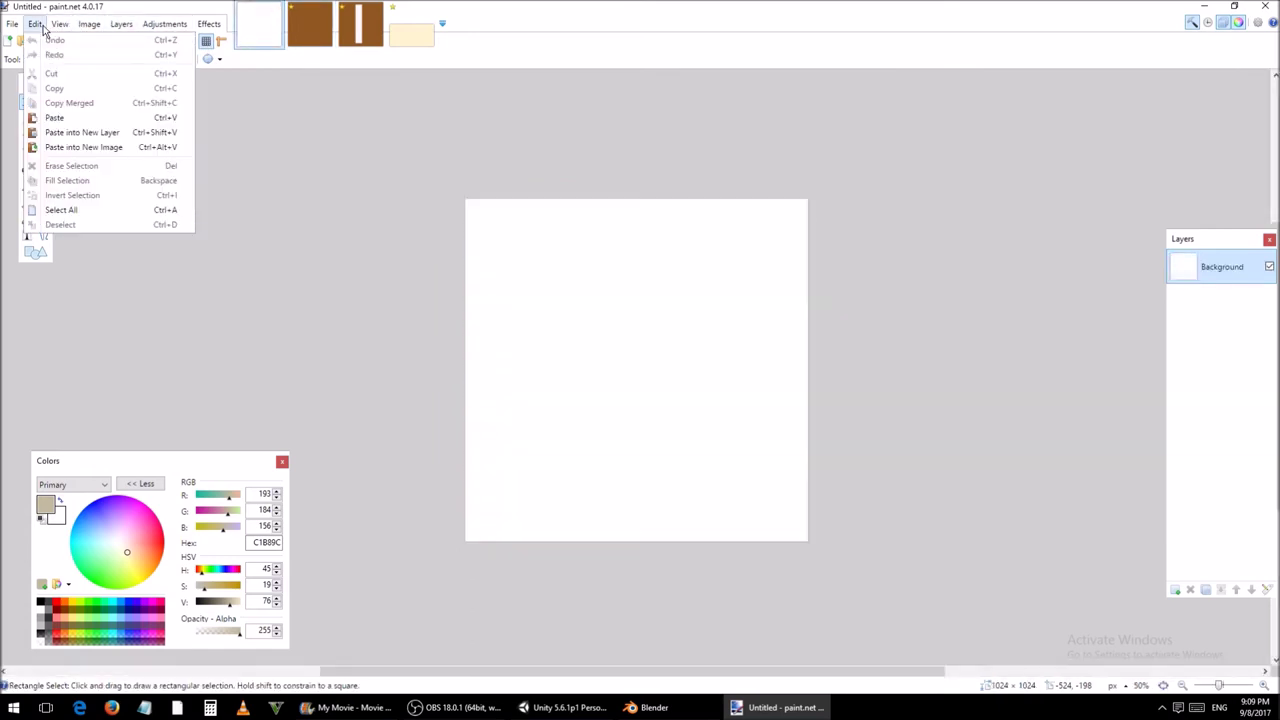
left_click(75, 117)
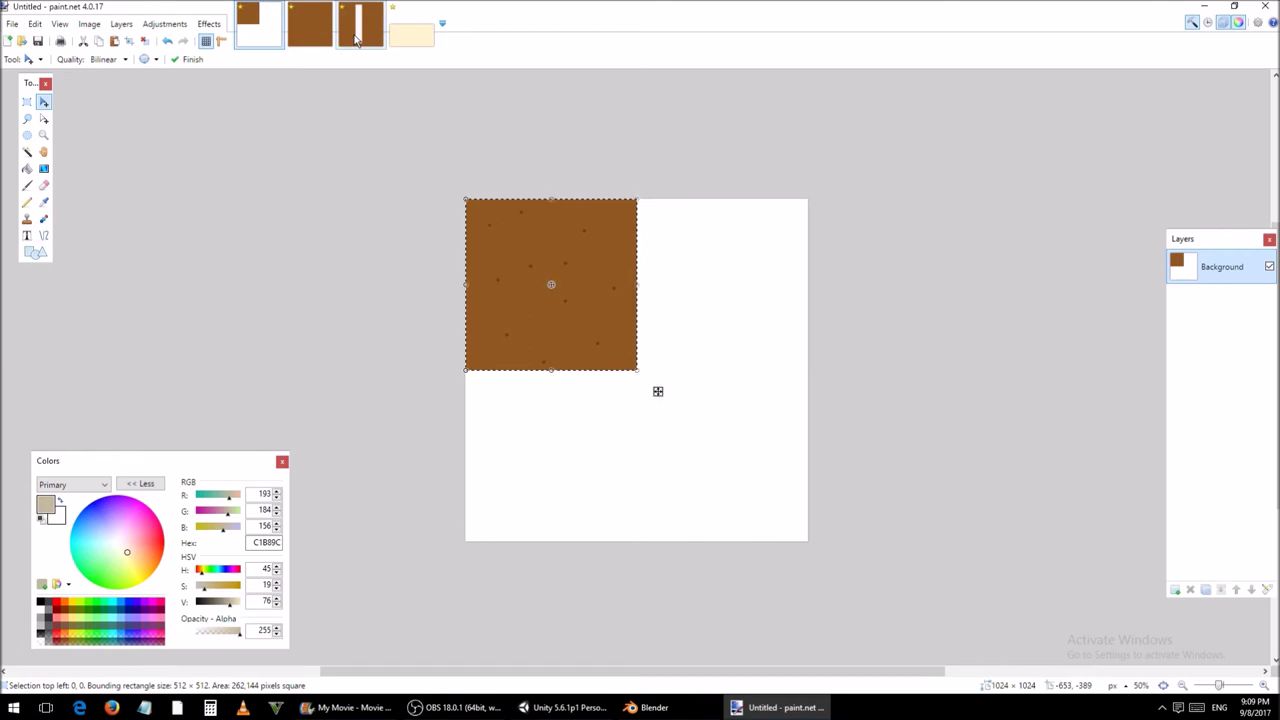
Step: Copy the entire brown image with the white vertical stripe and paste it into the 1024 × 1024 image
left_click(355, 39)
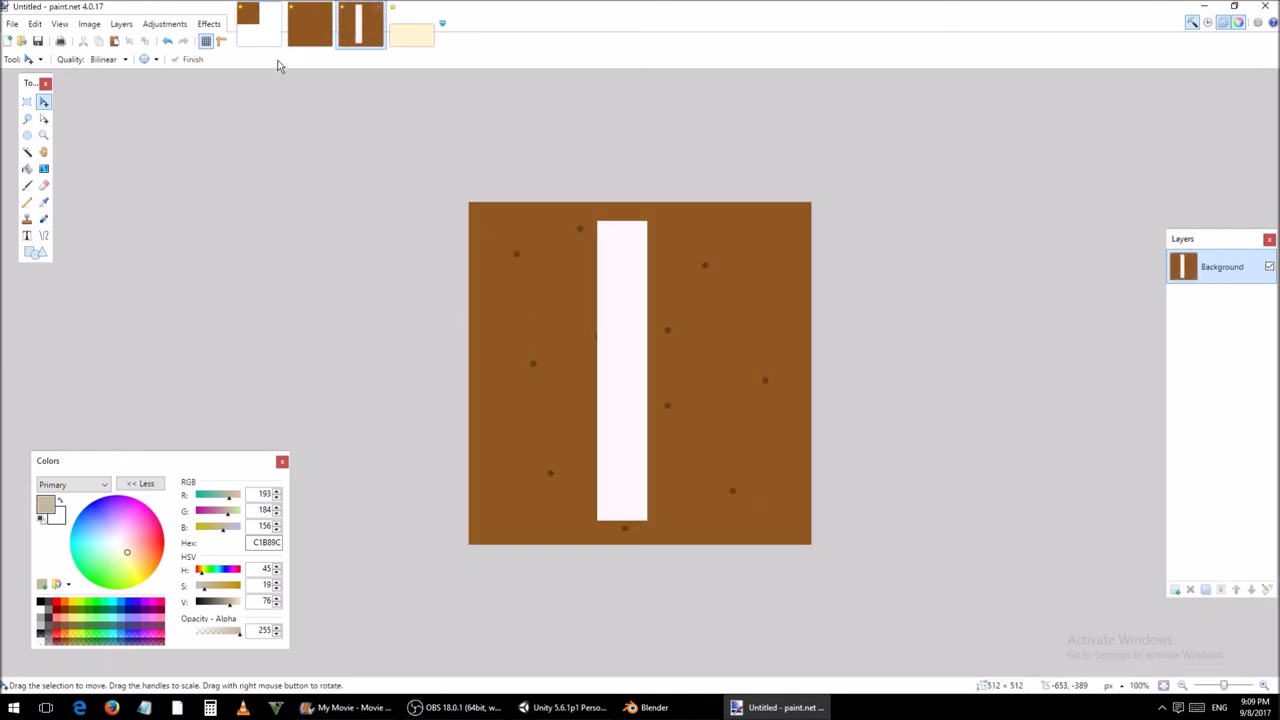
left_click(29, 102)
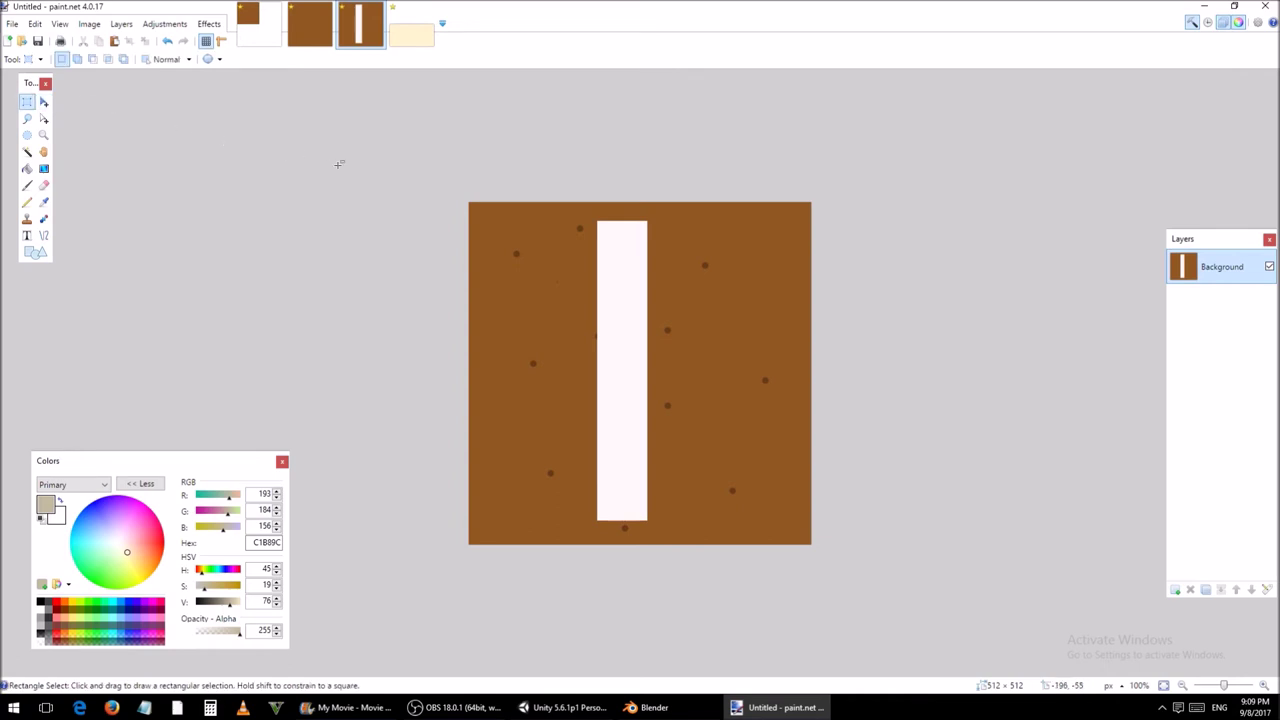
left_click_drag(470, 230, 826, 568)
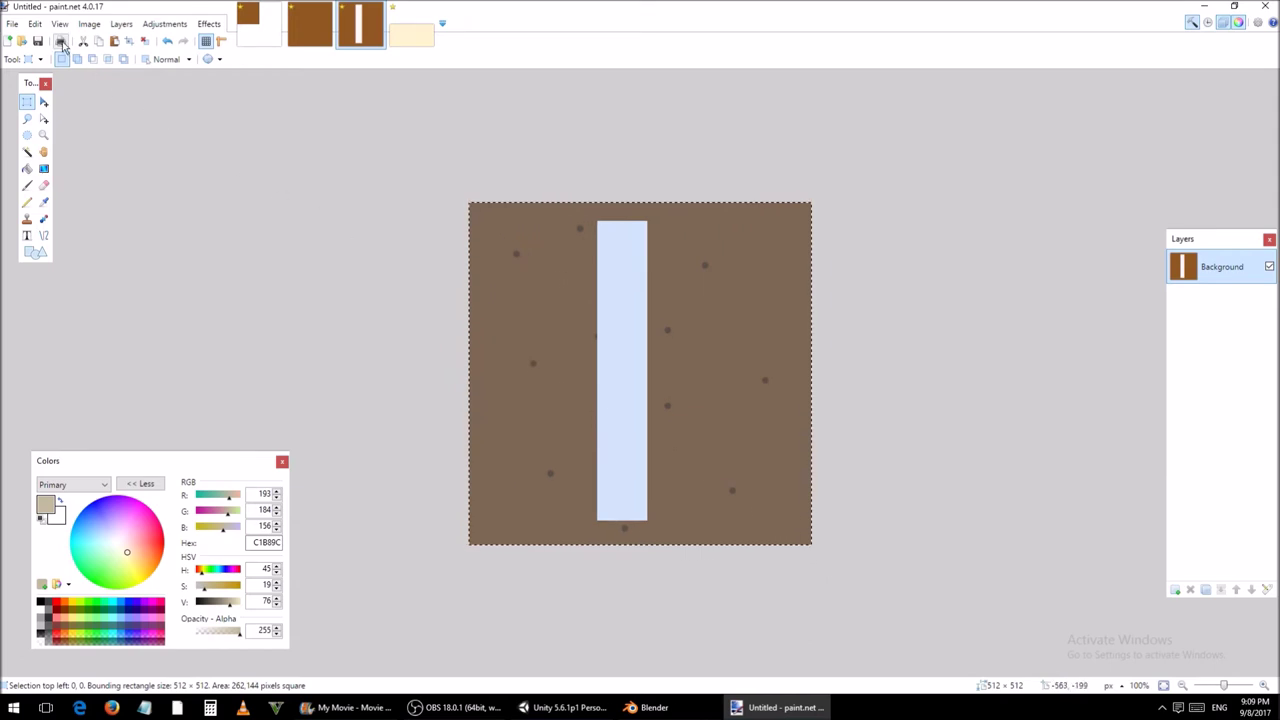
left_click(36, 24)
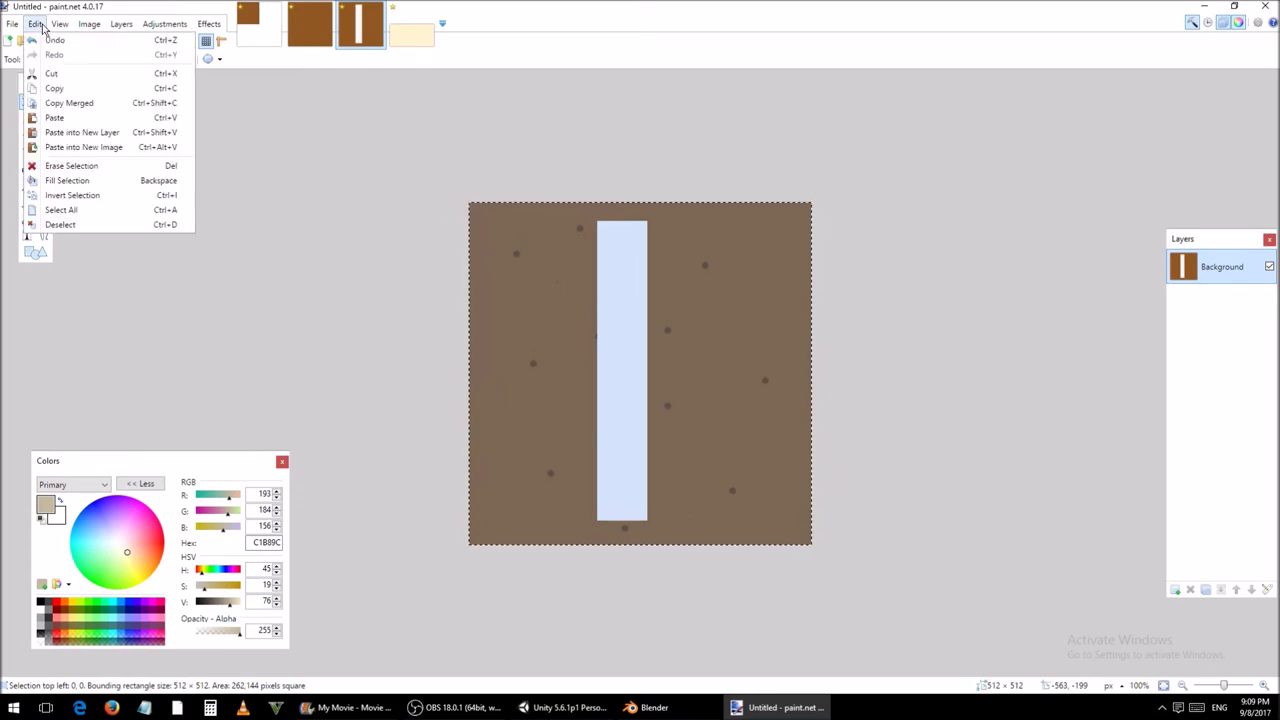
left_click(73, 89)
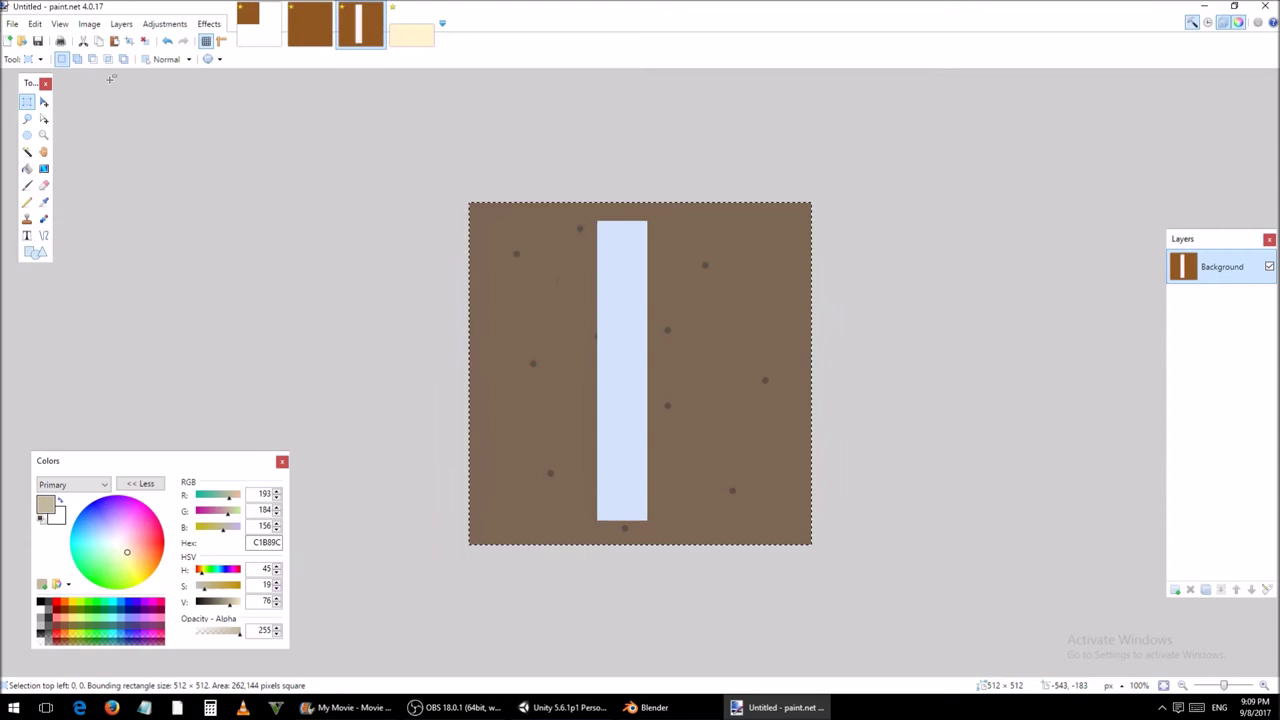
left_click(259, 38)
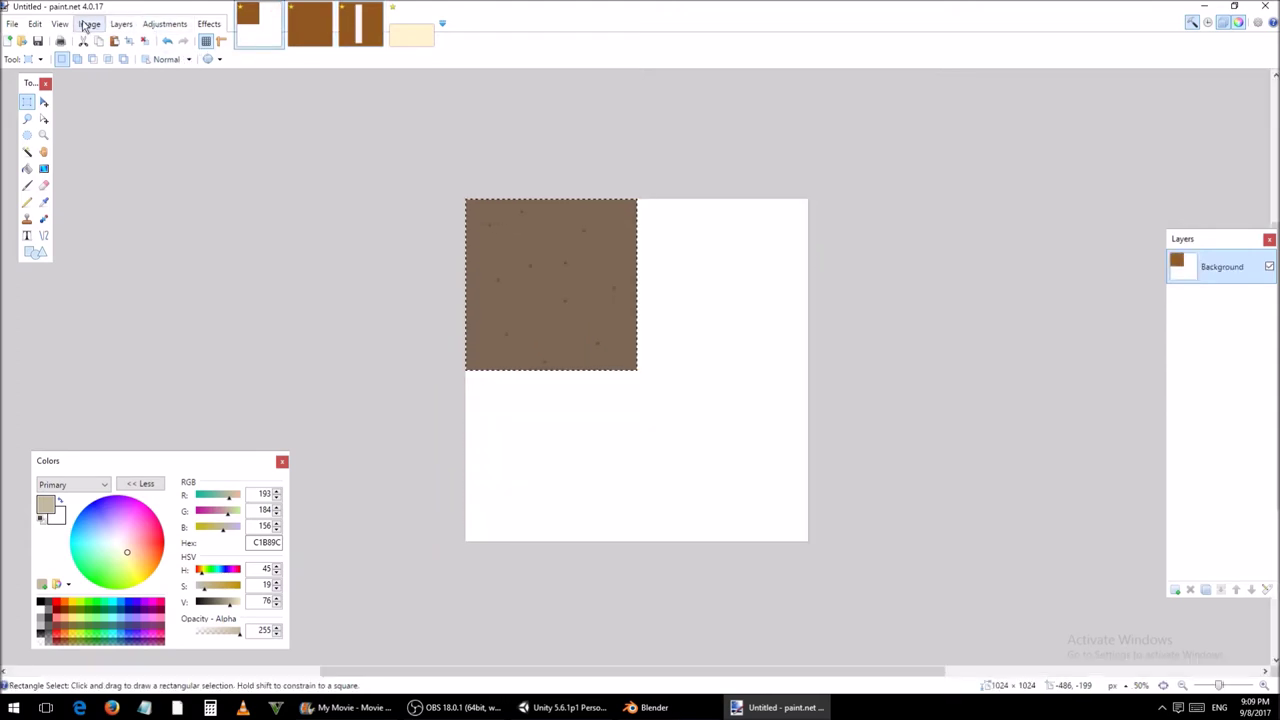
left_click(36, 24)
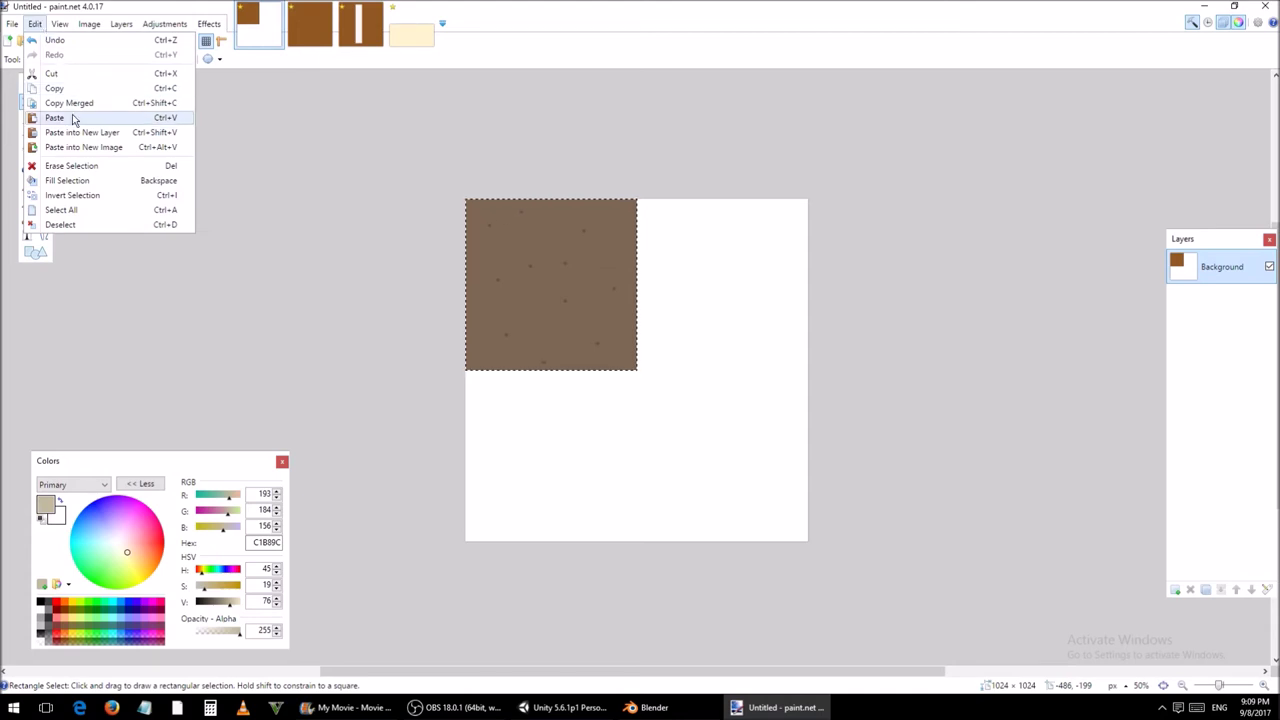
left_click(55, 118)
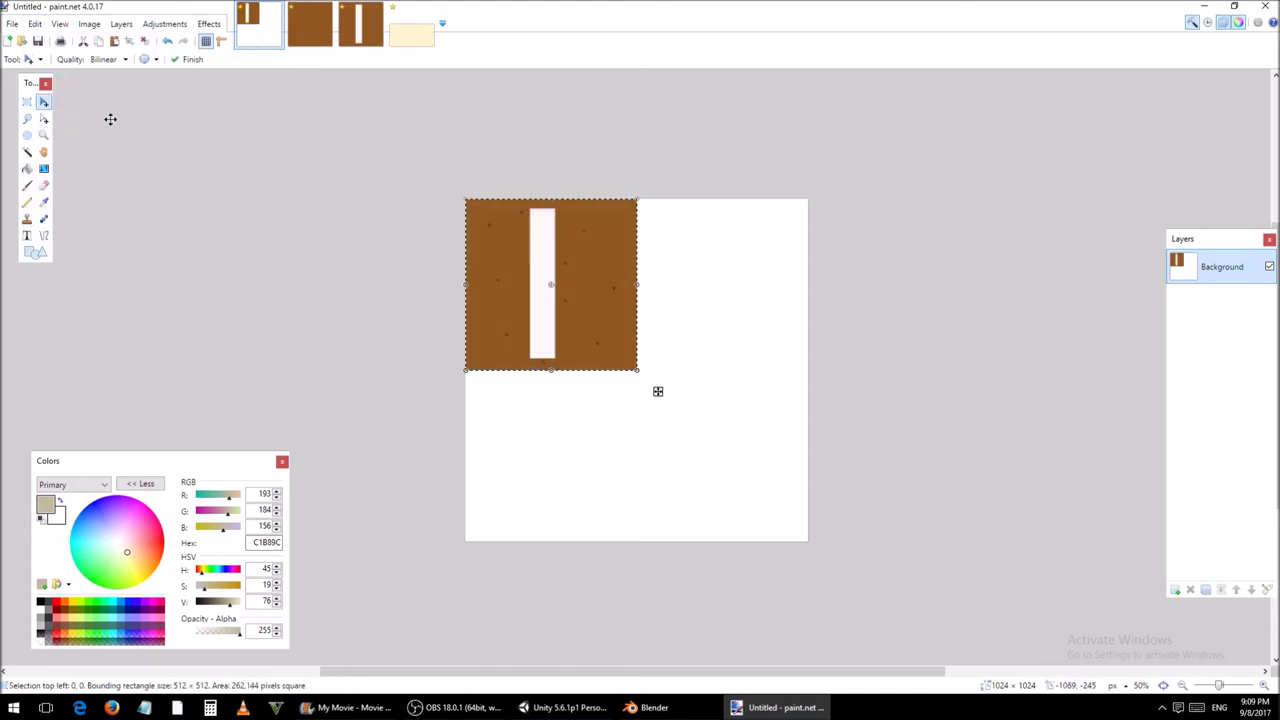
Step: Move the pasted striped texture into the canvas's upper-right quarter, aligning its top-left corner at 512, 0
key("ctrl+d")
left_click_drag(493, 229, 663, 229)
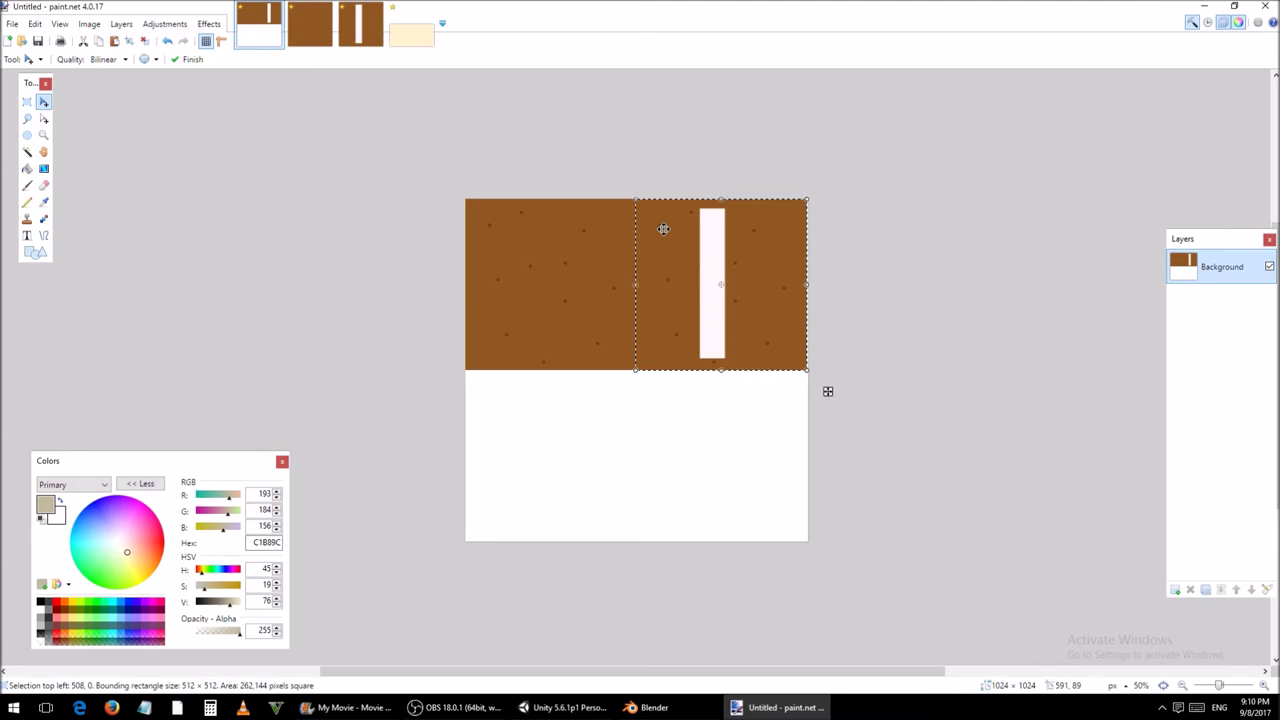
key("Right")
key("Right")
key("Right")
key("Right")
key("Right")
key("Right")
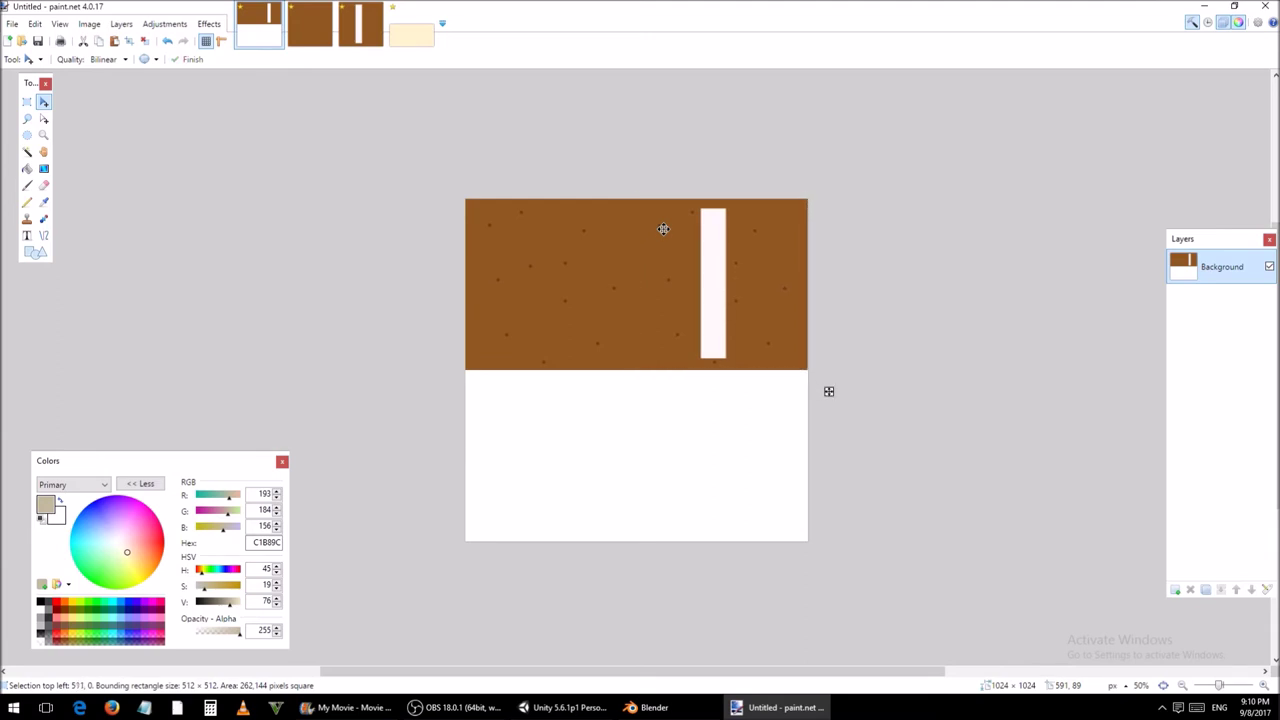
key("Left")
key("Left")
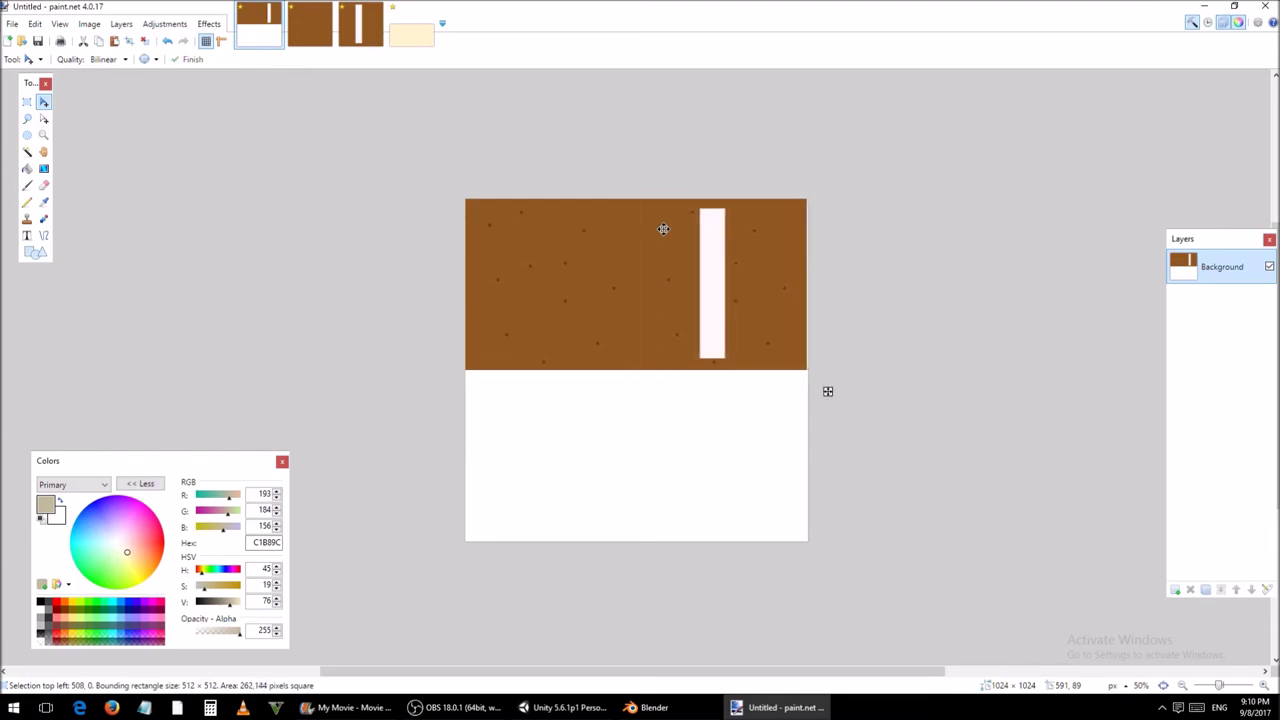
key("Down")
key("Down")
key("Down")
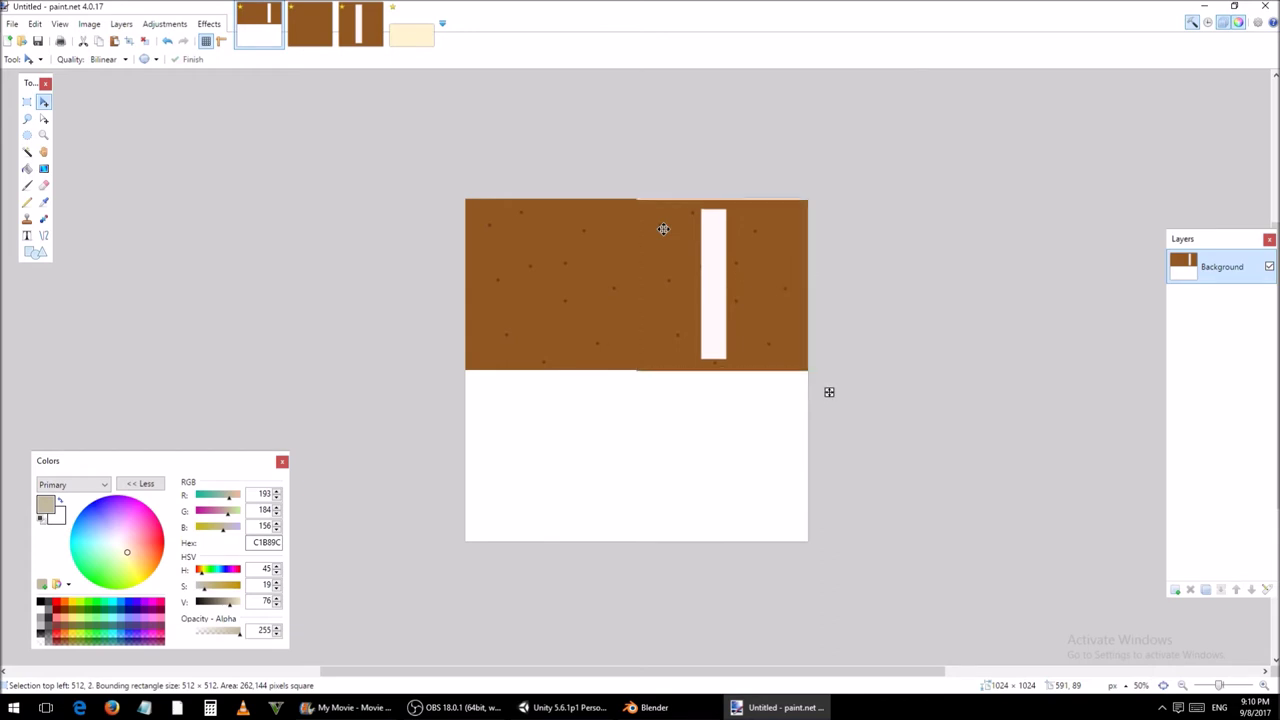
key("Up")
key("Up")
key("Up")
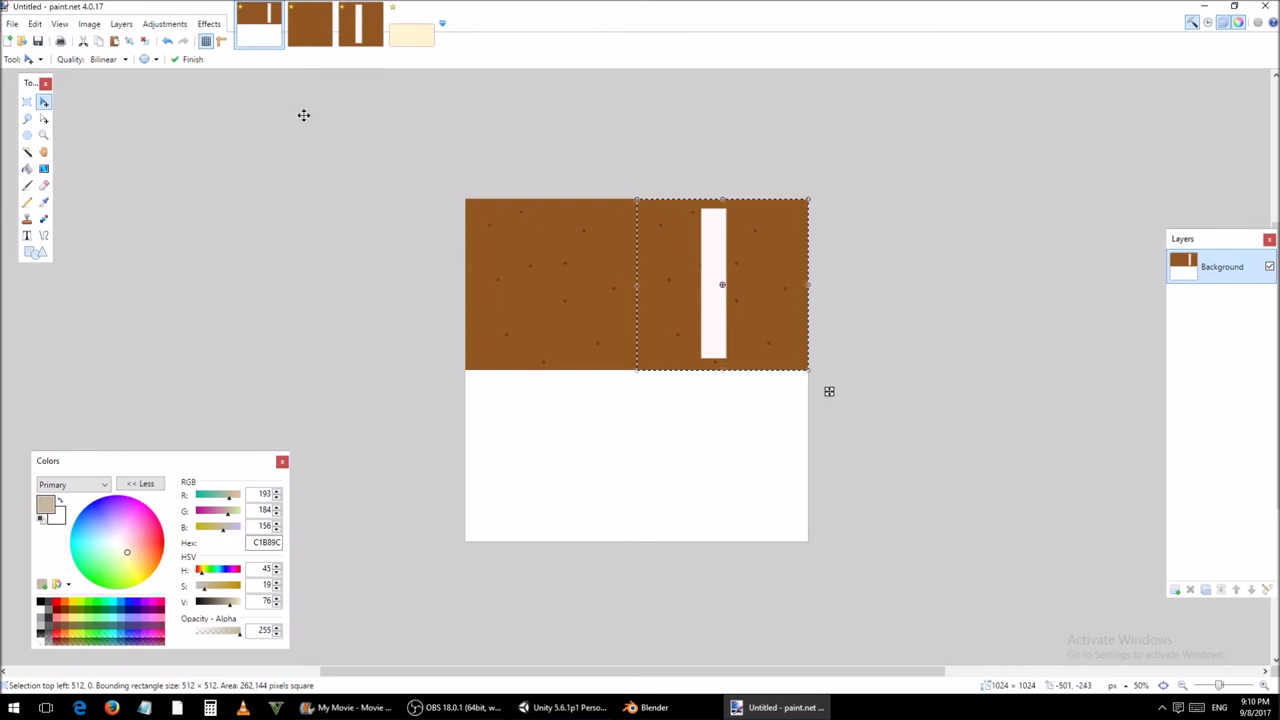
Step: Copy the entire 1024 × 512 cream dotted image and paste it into the 1024 × 1024 image
left_click(416, 42)
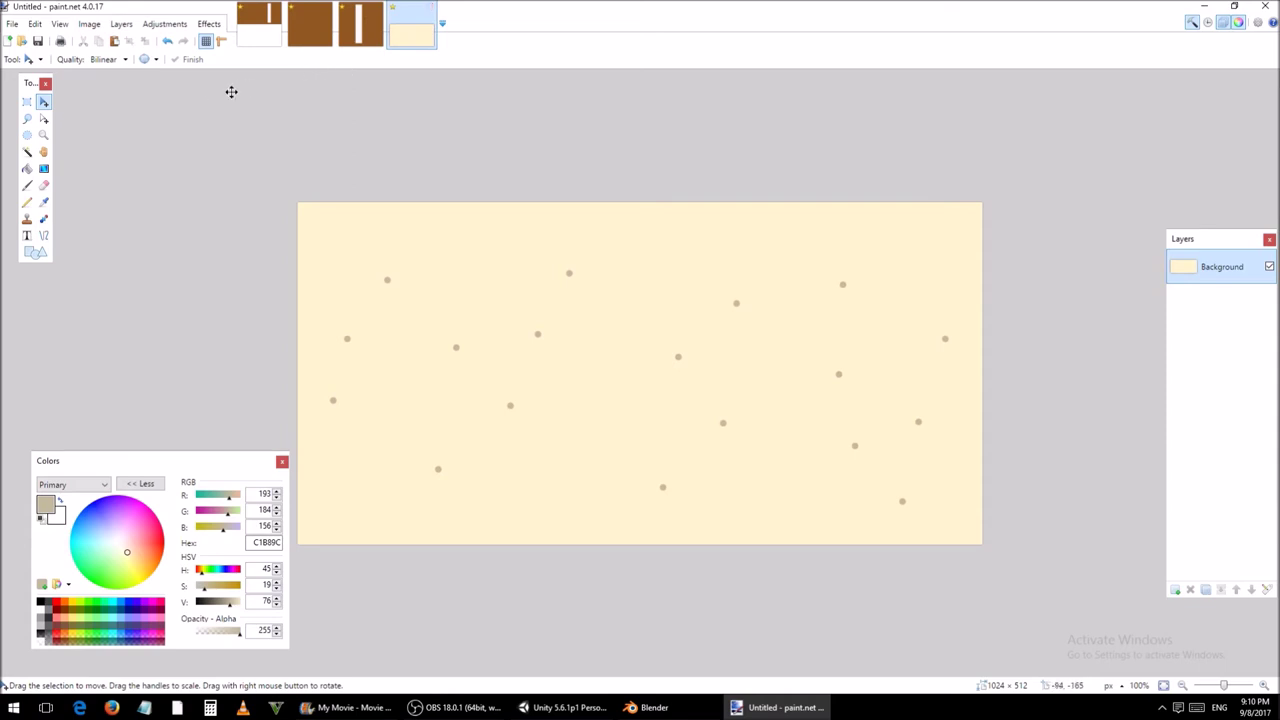
left_click(28, 104)
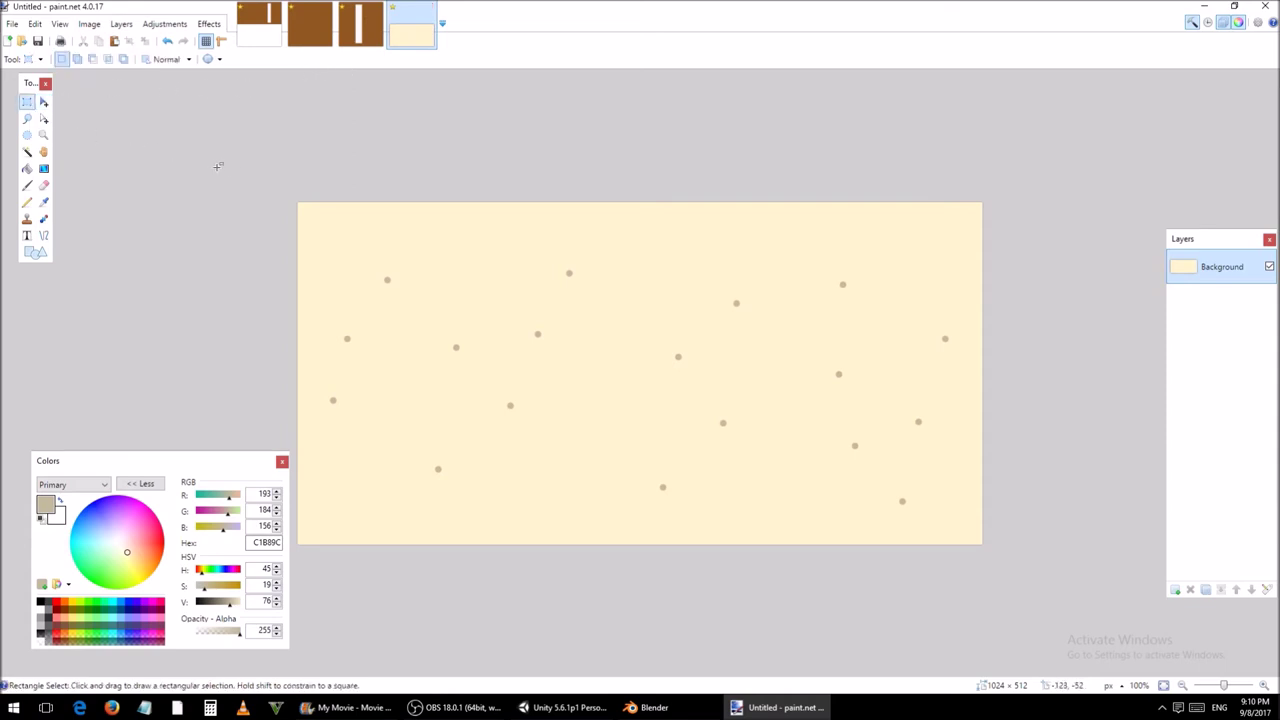
left_click_drag(274, 184, 1014, 563)
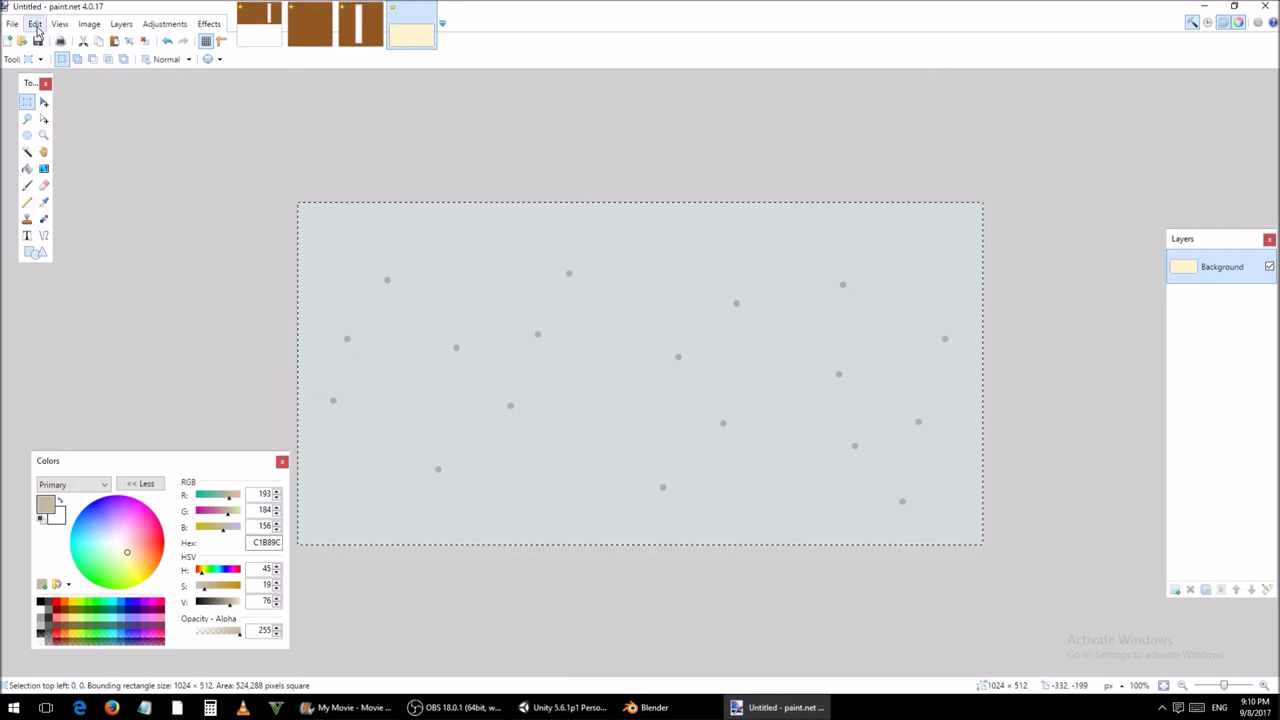
left_click(36, 24)
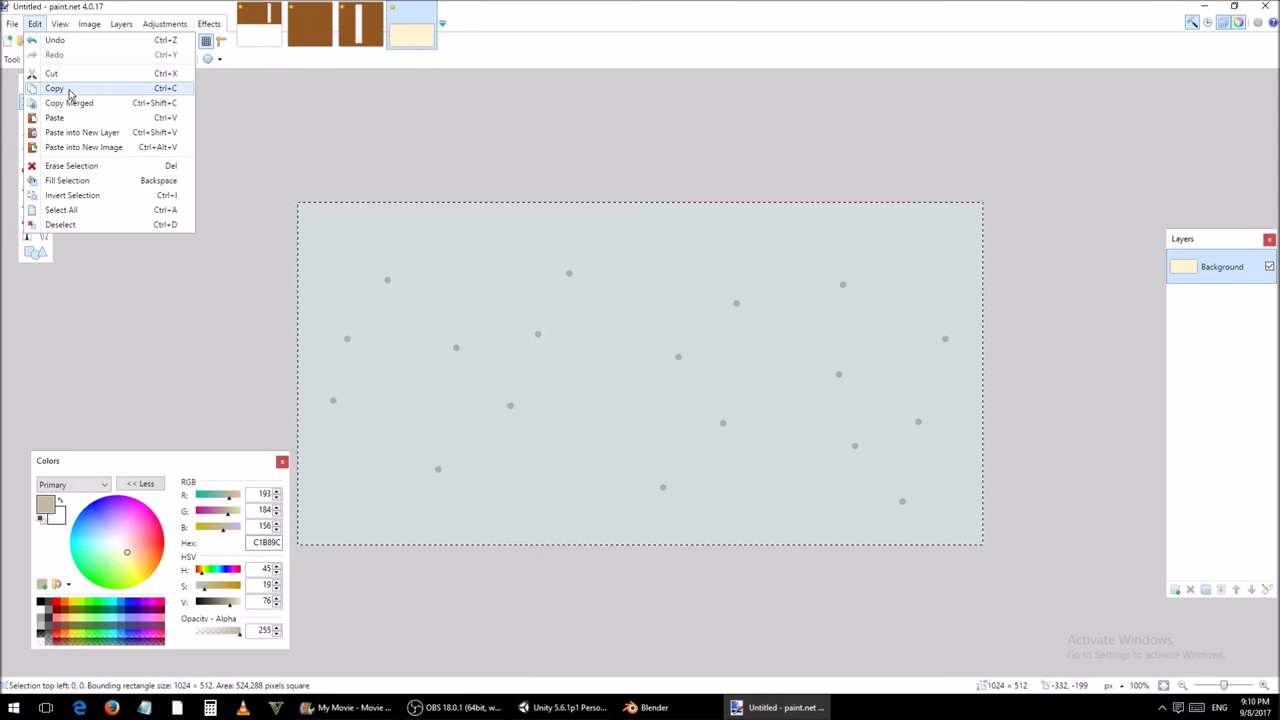
left_click(70, 88)
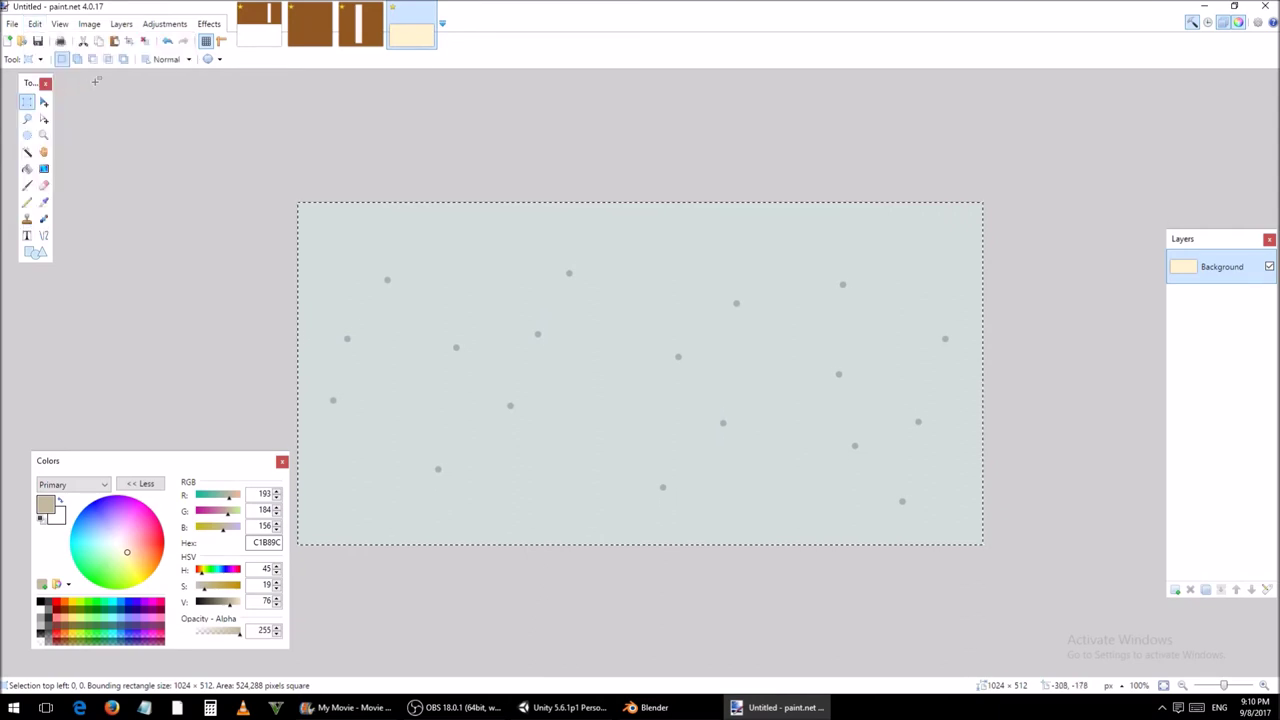
left_click(258, 38)
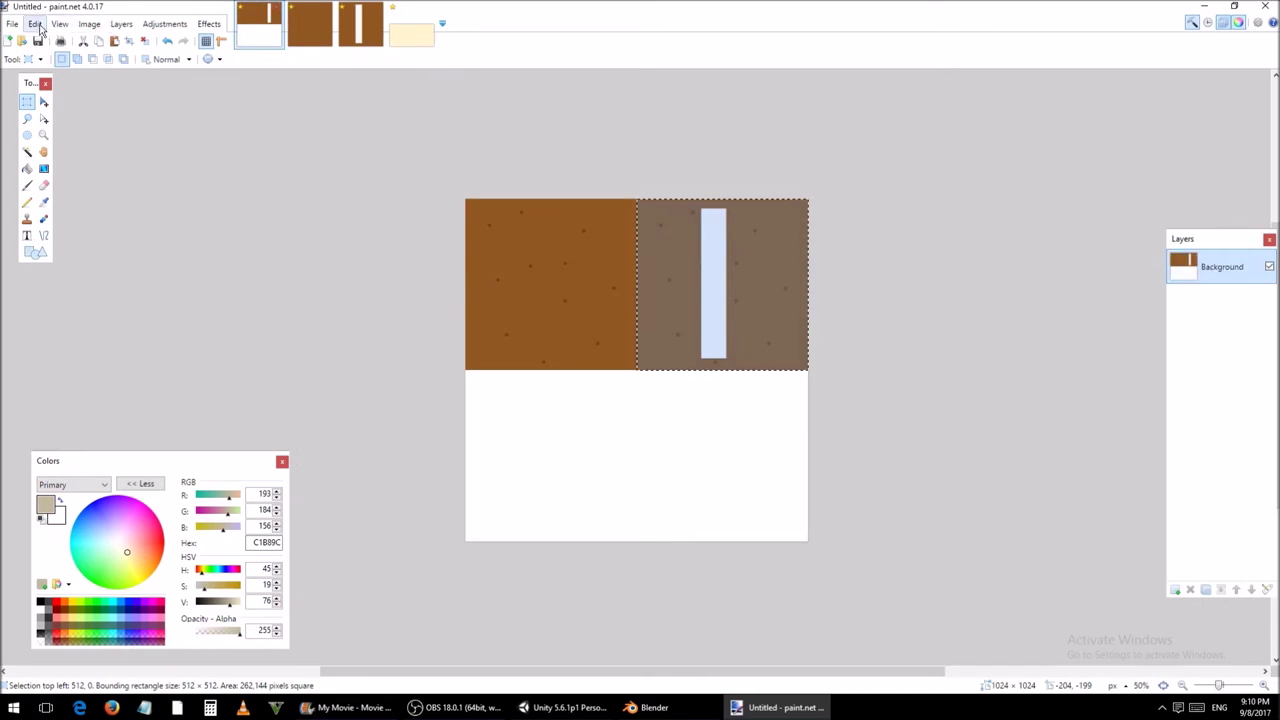
left_click(36, 24)
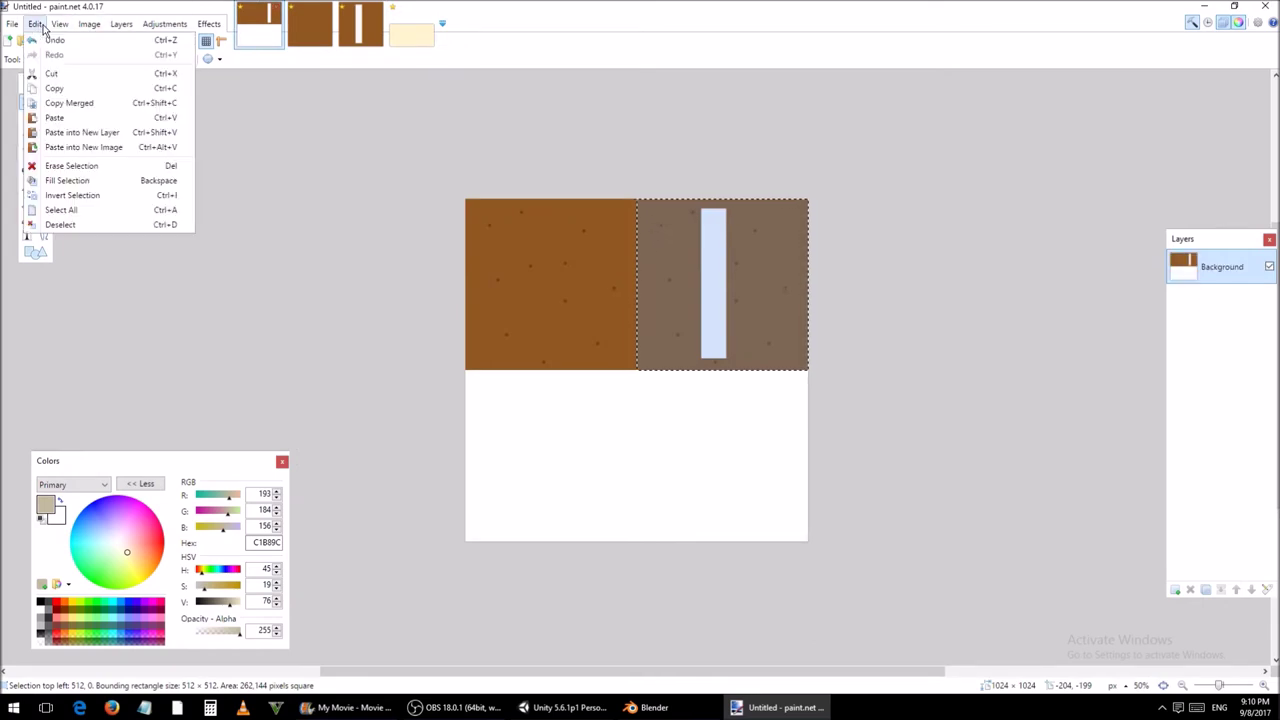
left_click(75, 122)
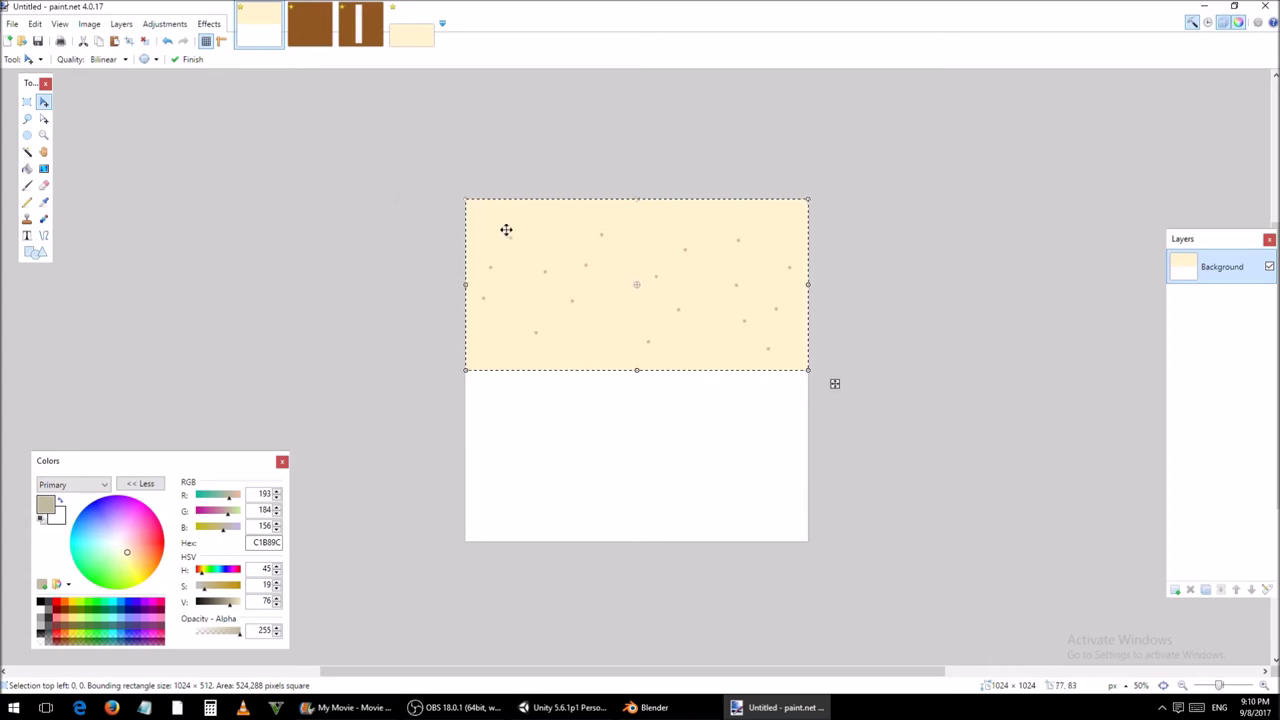
Step: Move the pasted cream texture into the canvas's lower half with its top-left corner at 0, 511, and deselect it
left_click_drag(683, 274, 681, 445)
key("Up")
key("Up")
key("Up")
key("Up")
key("Up")
key("Up")
key("Up")
key("Down")
key("Down")
key("Down")
key("Down")
key("Down")
key("Down")
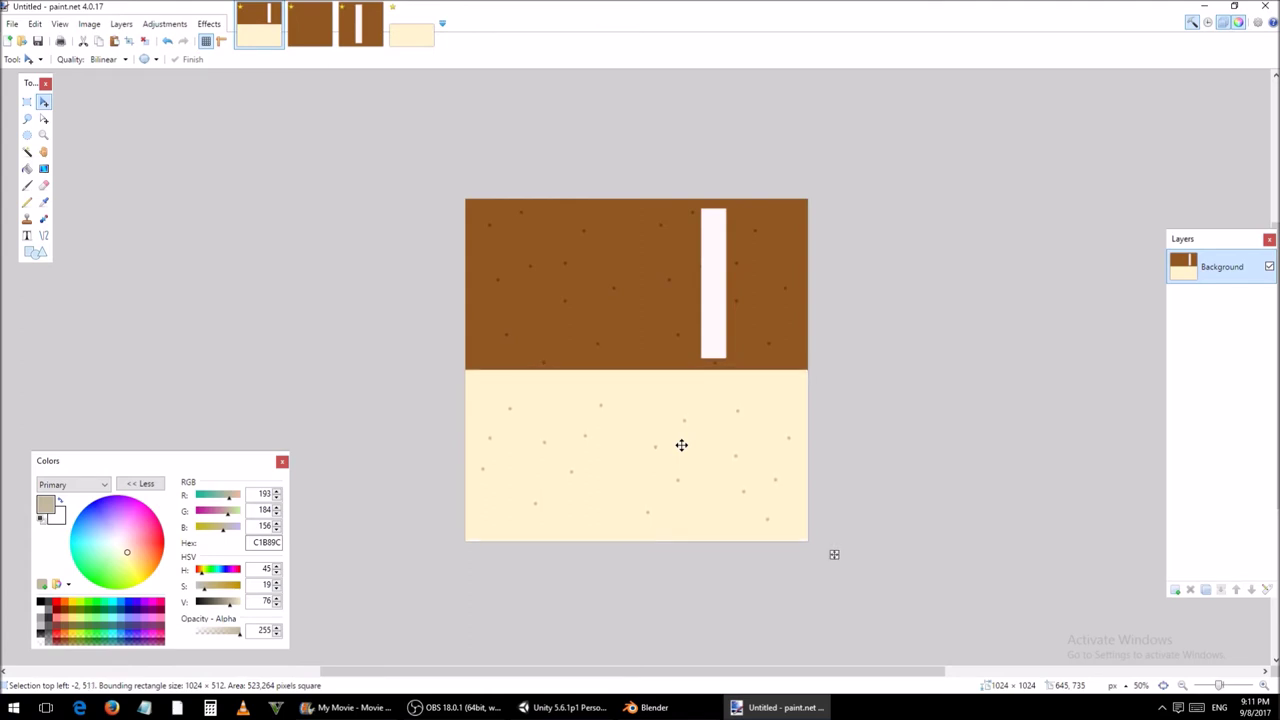
key("Right")
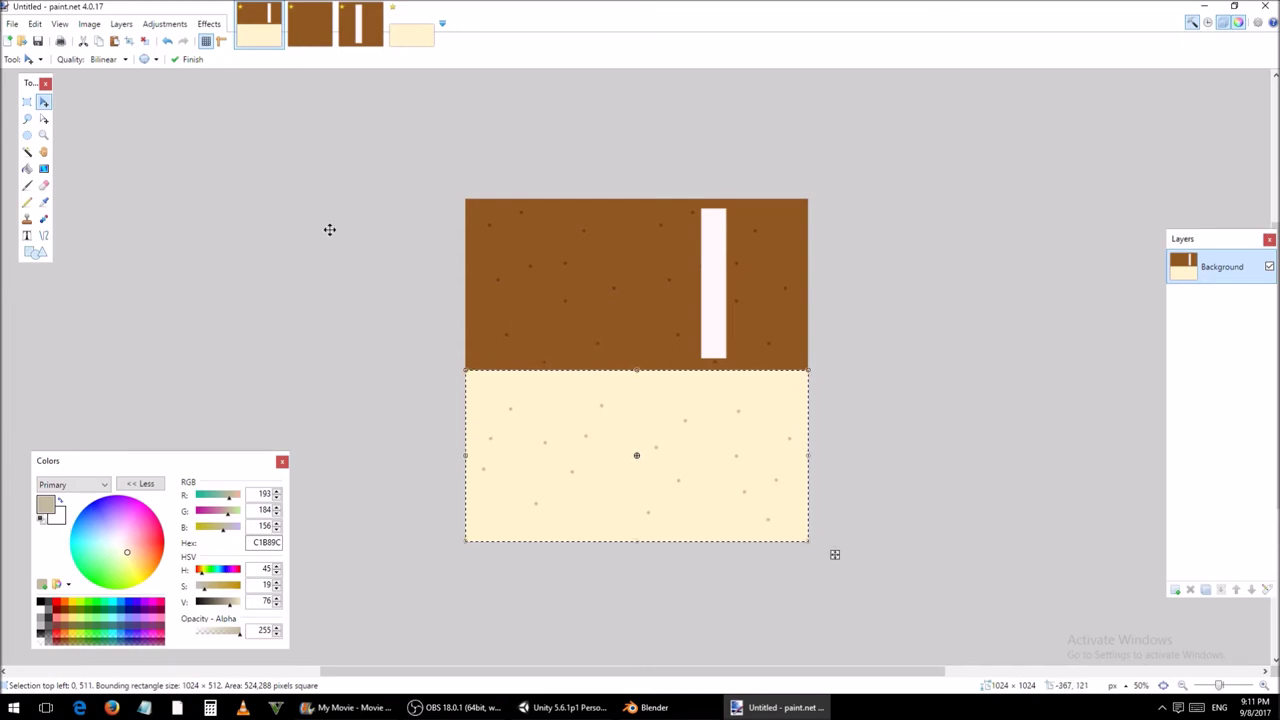
left_click(31, 104)
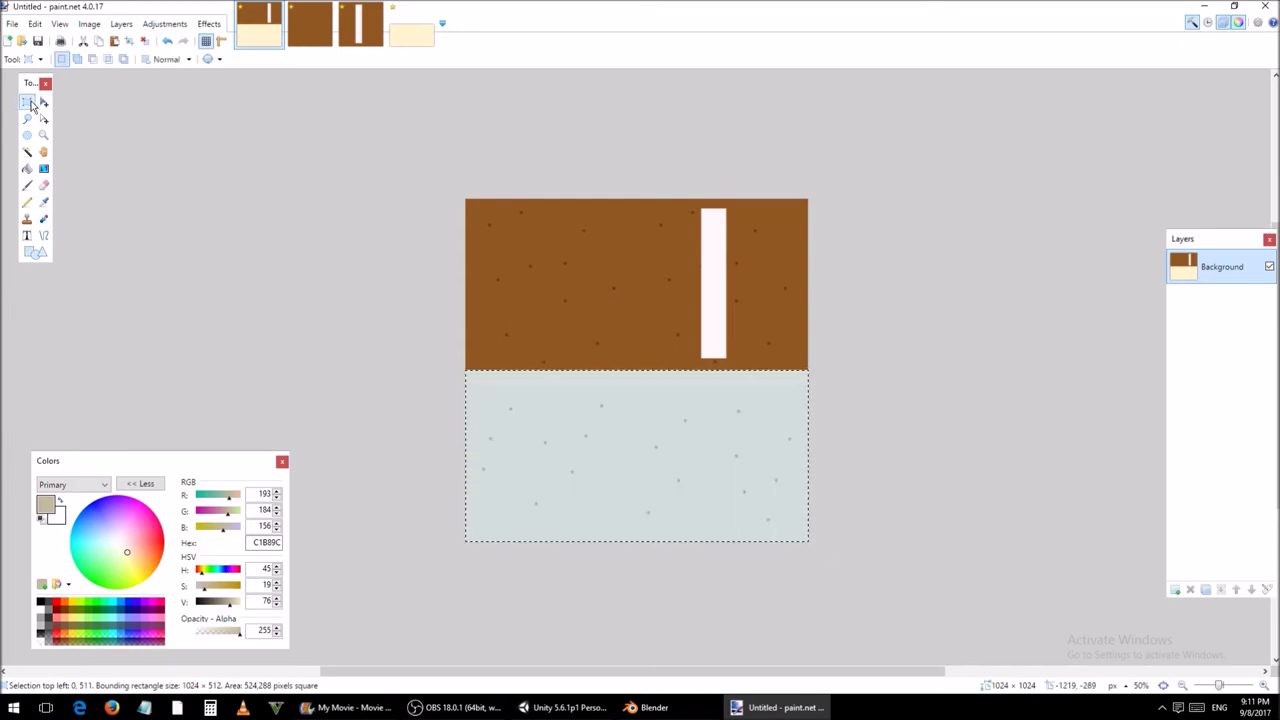
left_click(88, 108)
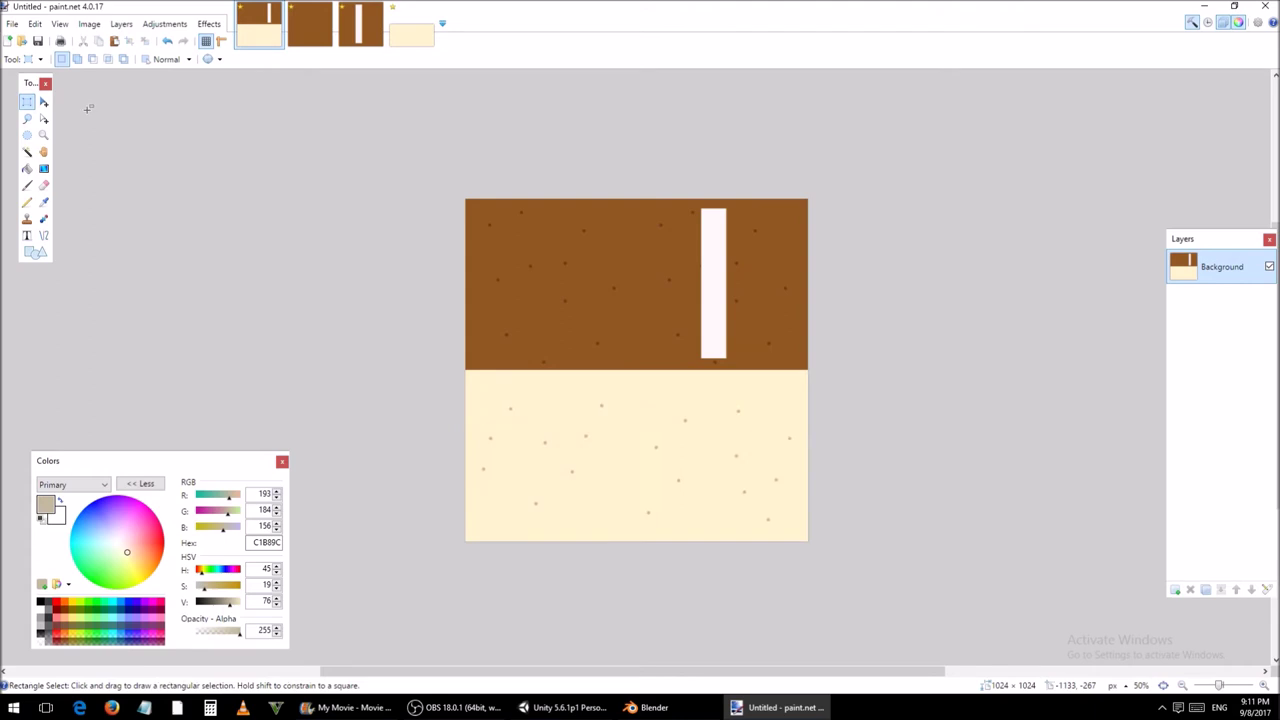
Step: Save the combined 1024 × 1024 image as texture-atlas in PNG format in the Documents folder, with Auto-detect bit depth
left_click(12, 24)
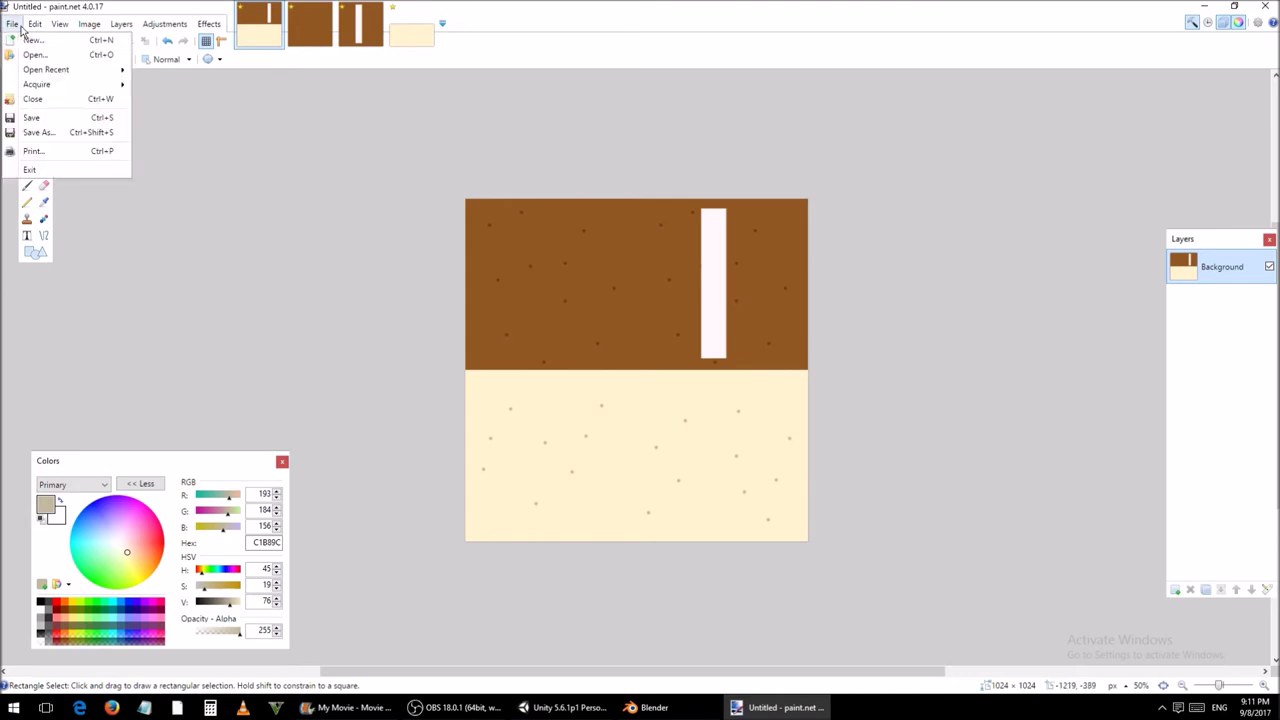
left_click(65, 133)
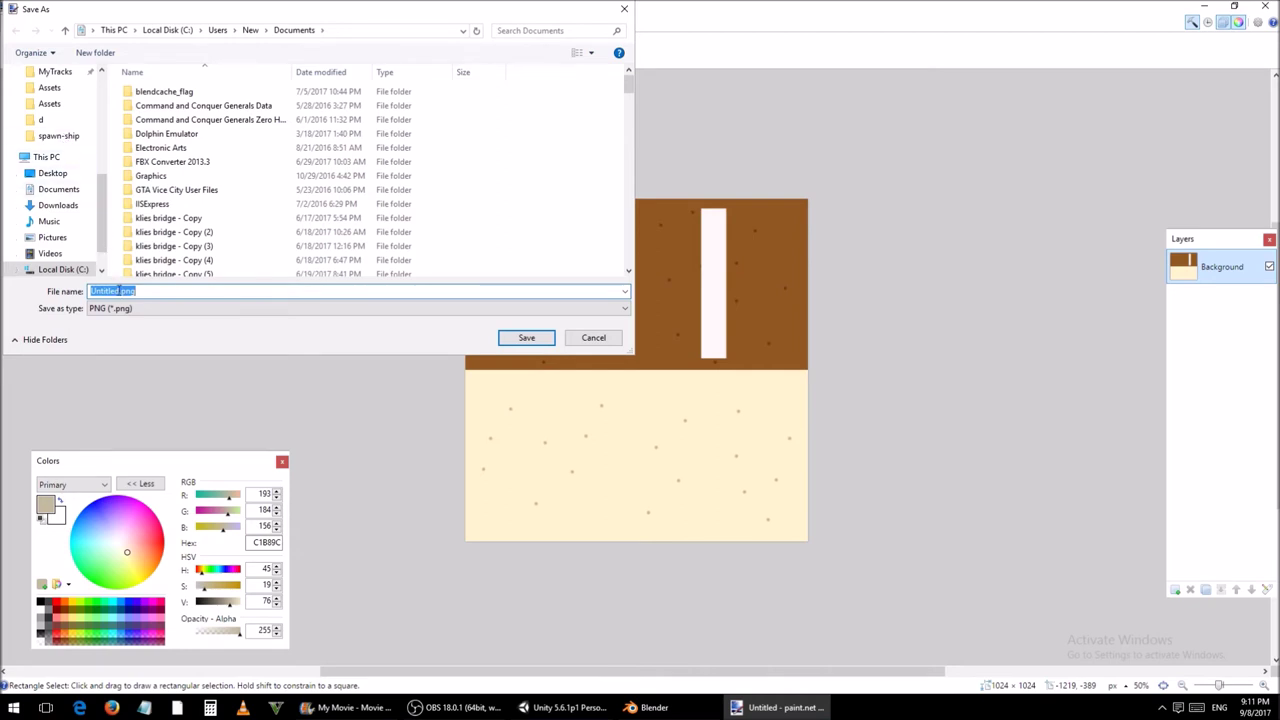
left_click_drag(120, 290, 83, 291)
type("atlas")
key("Home")
type("texture-")
left_click(540, 339)
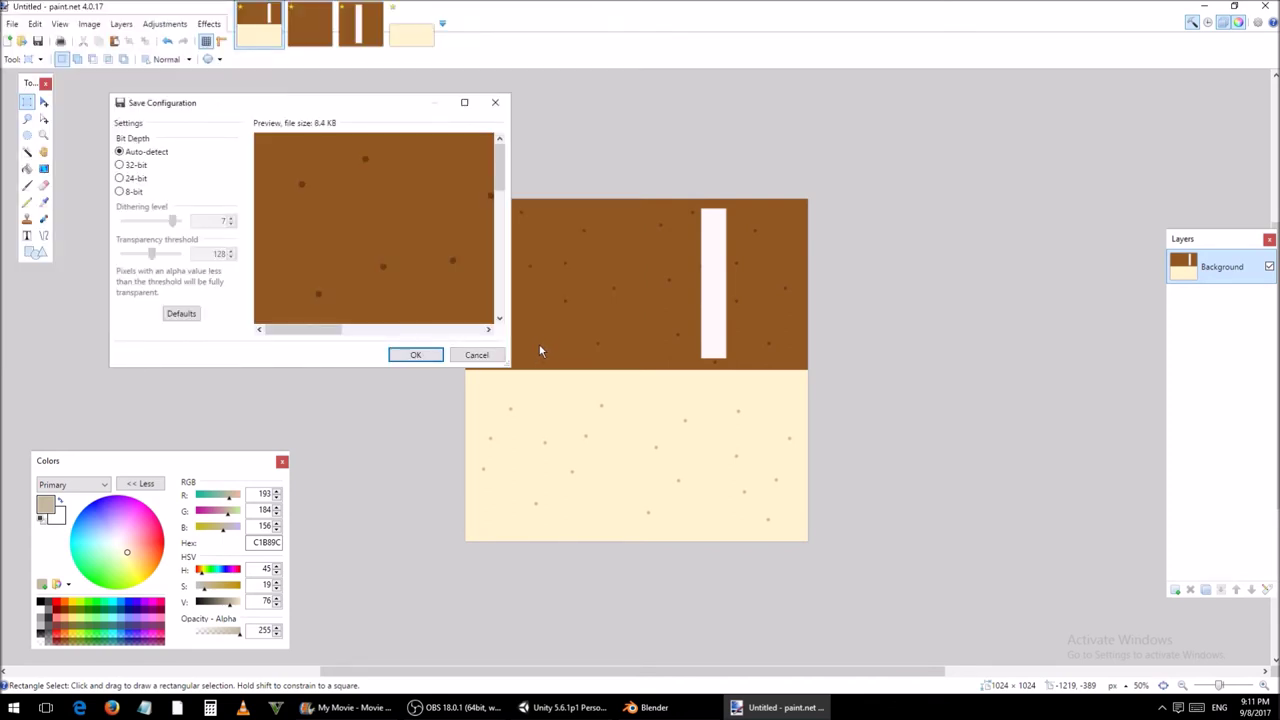
left_click(415, 355)
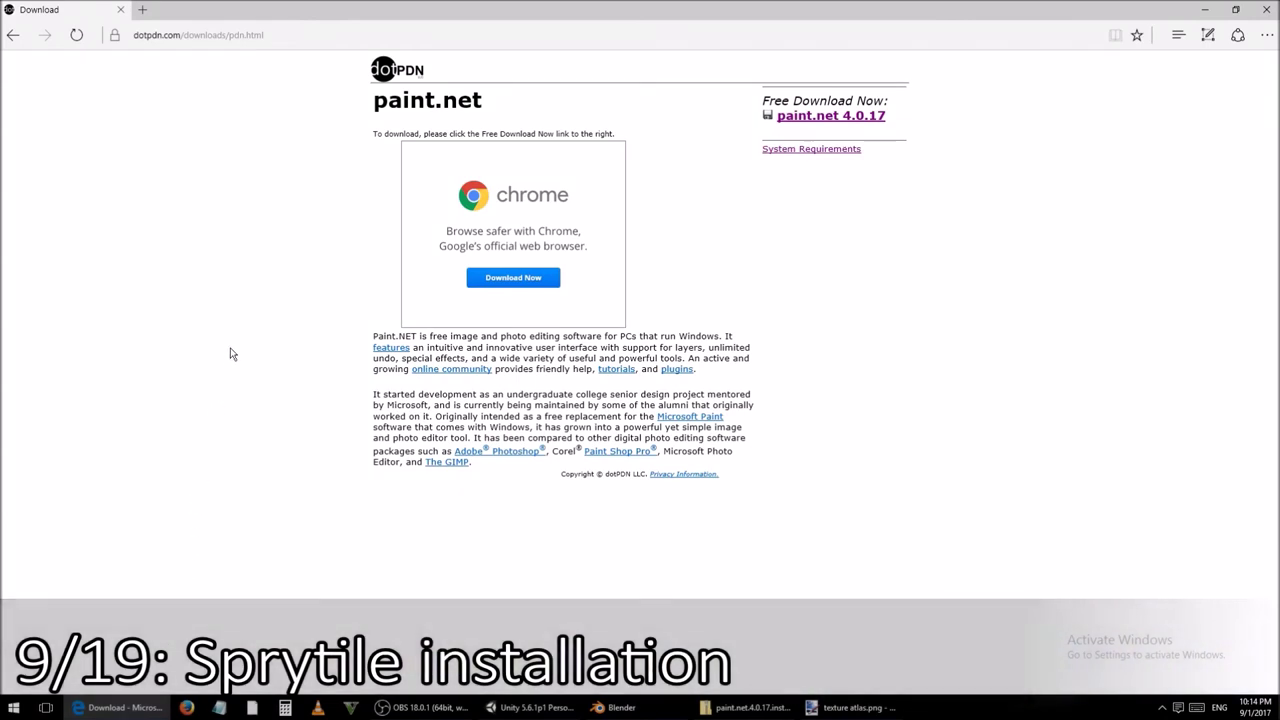
Step: Switch to the Edge browser and search the web for sprytile
left_click(296, 36)
type("sp")
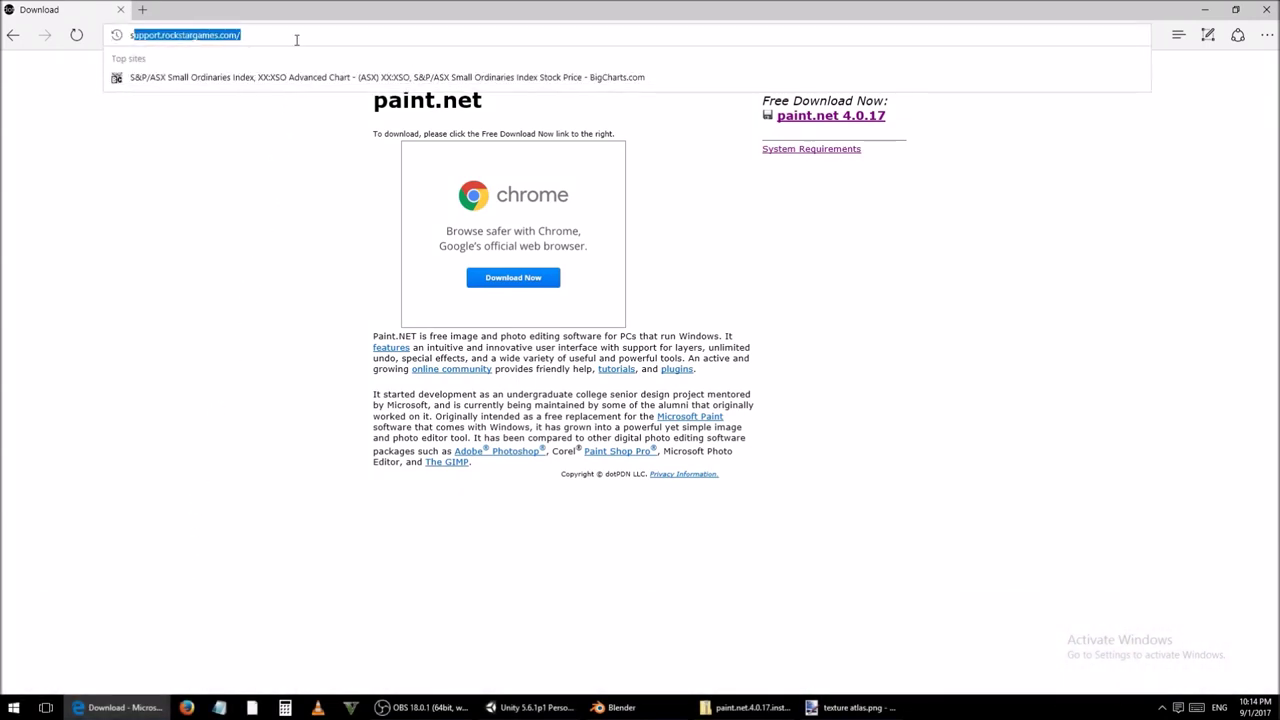
key("BackSpace")
type("r")
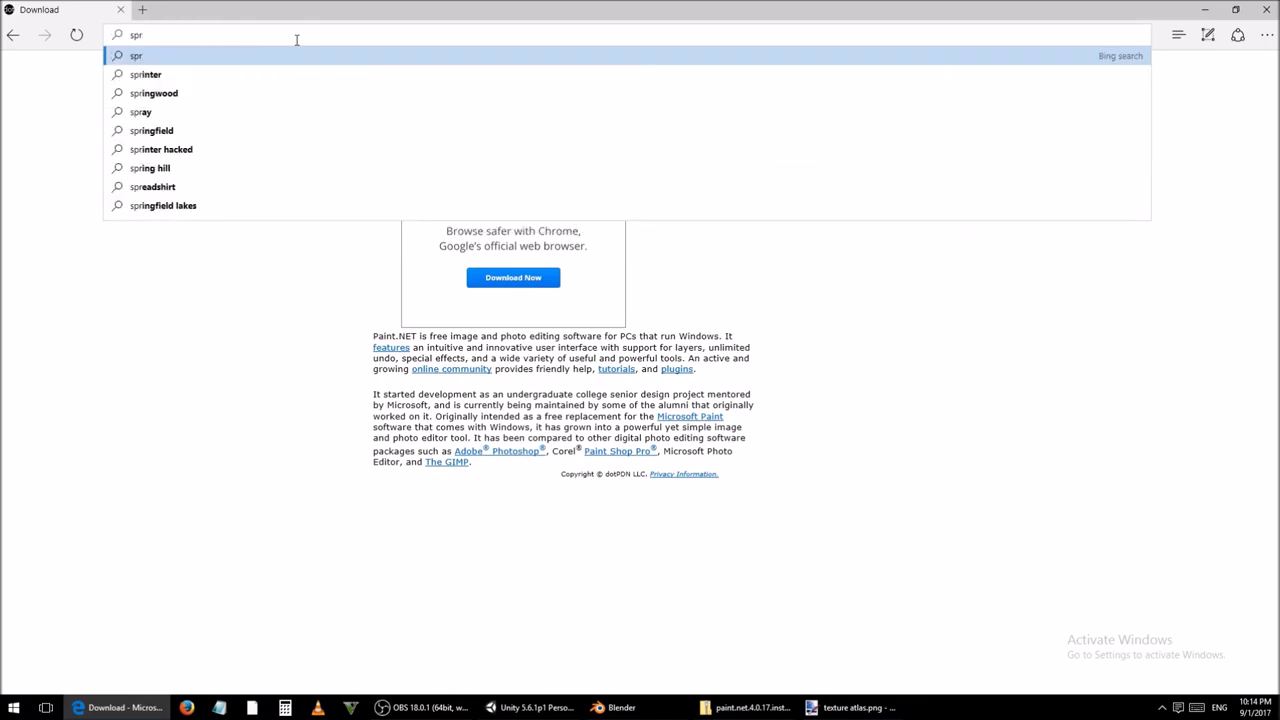
type("yti")
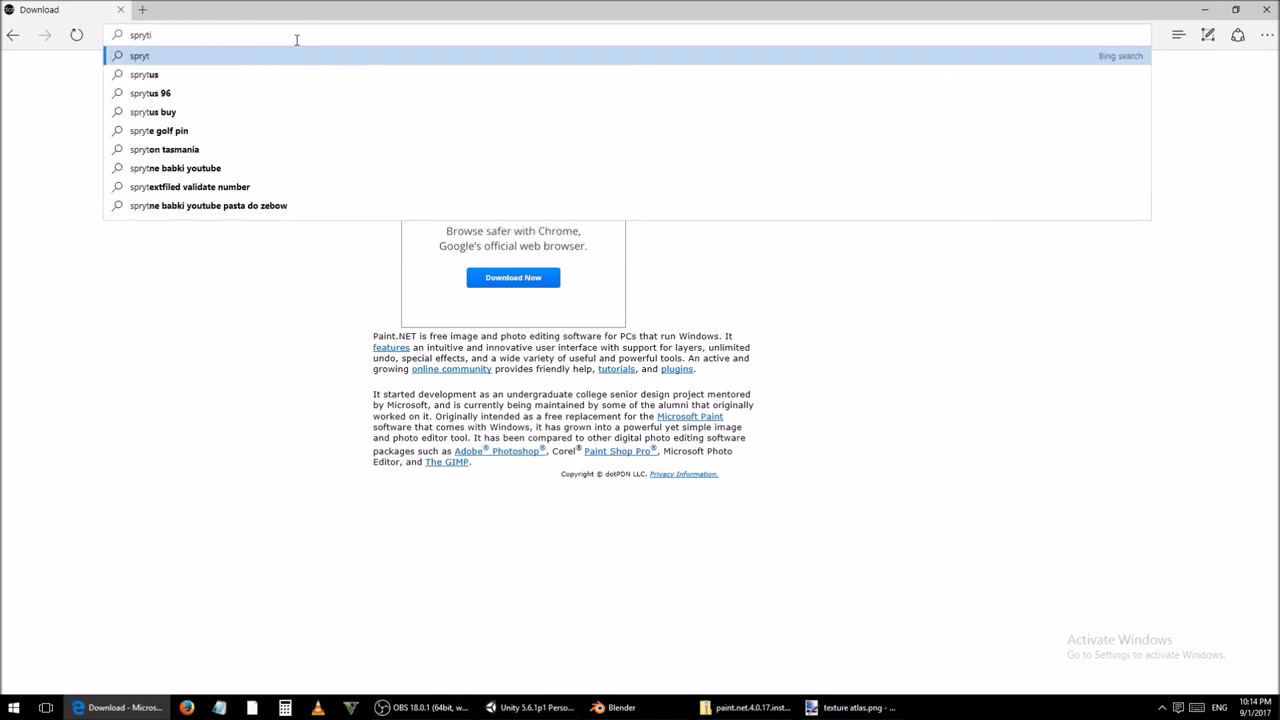
type("le")
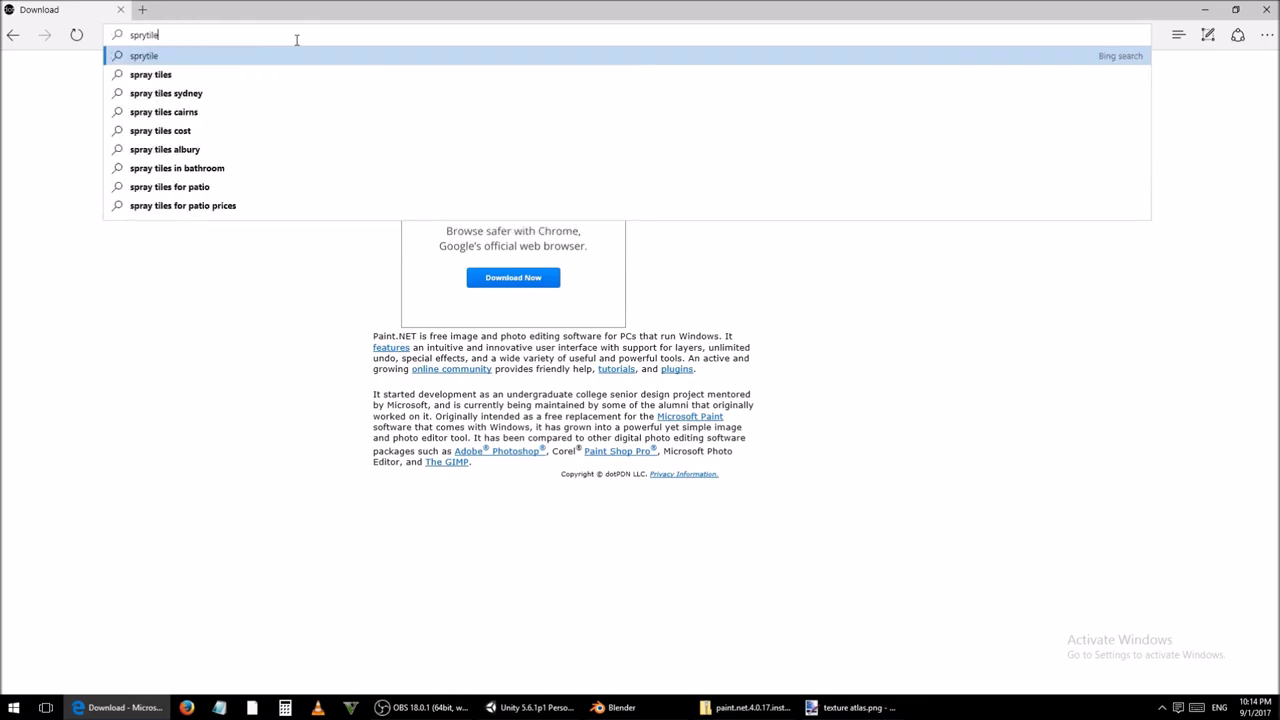
key("Return")
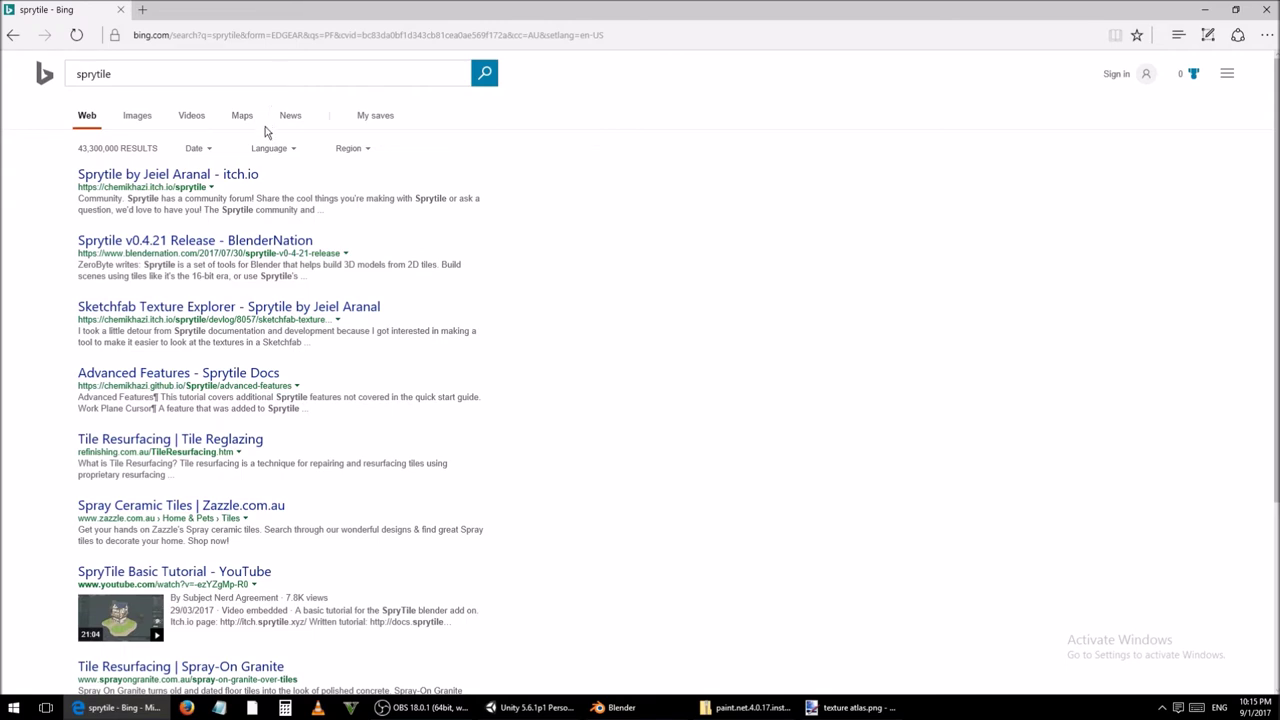
Step: Open Sprytile's itch.io page and download the Sprytile Blender Addon without paying
left_click(241, 176)
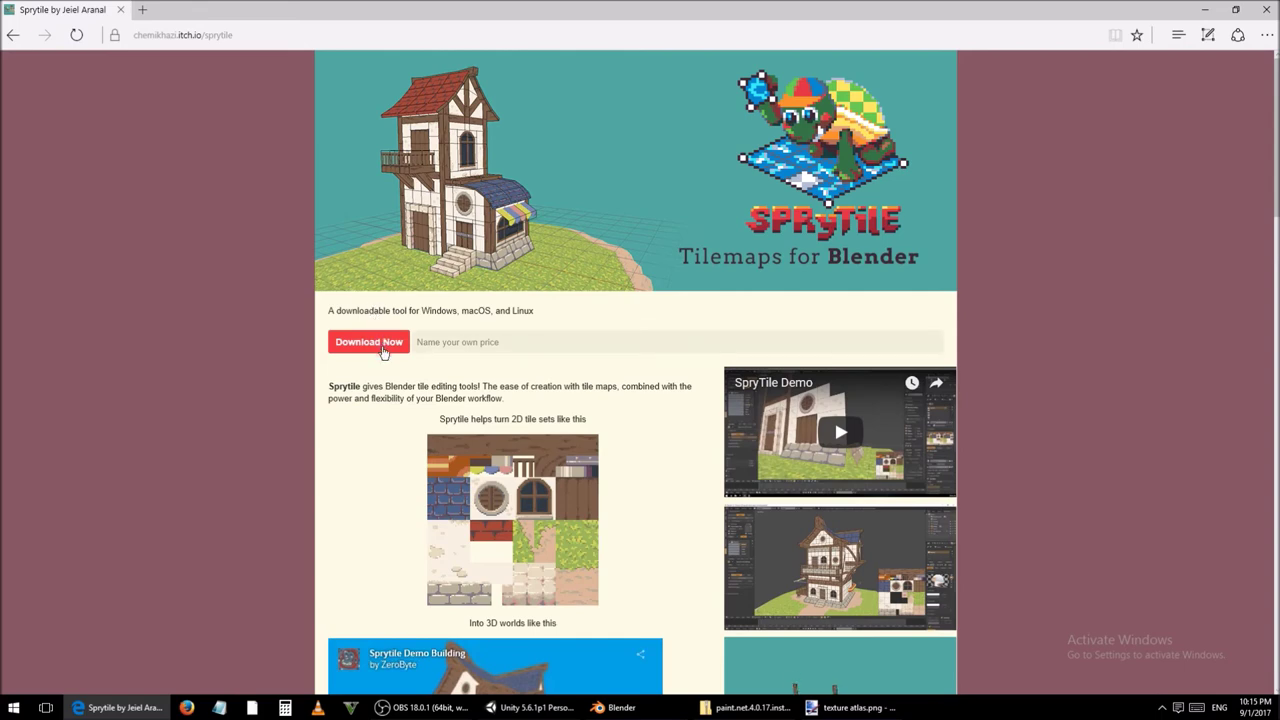
left_click(384, 351)
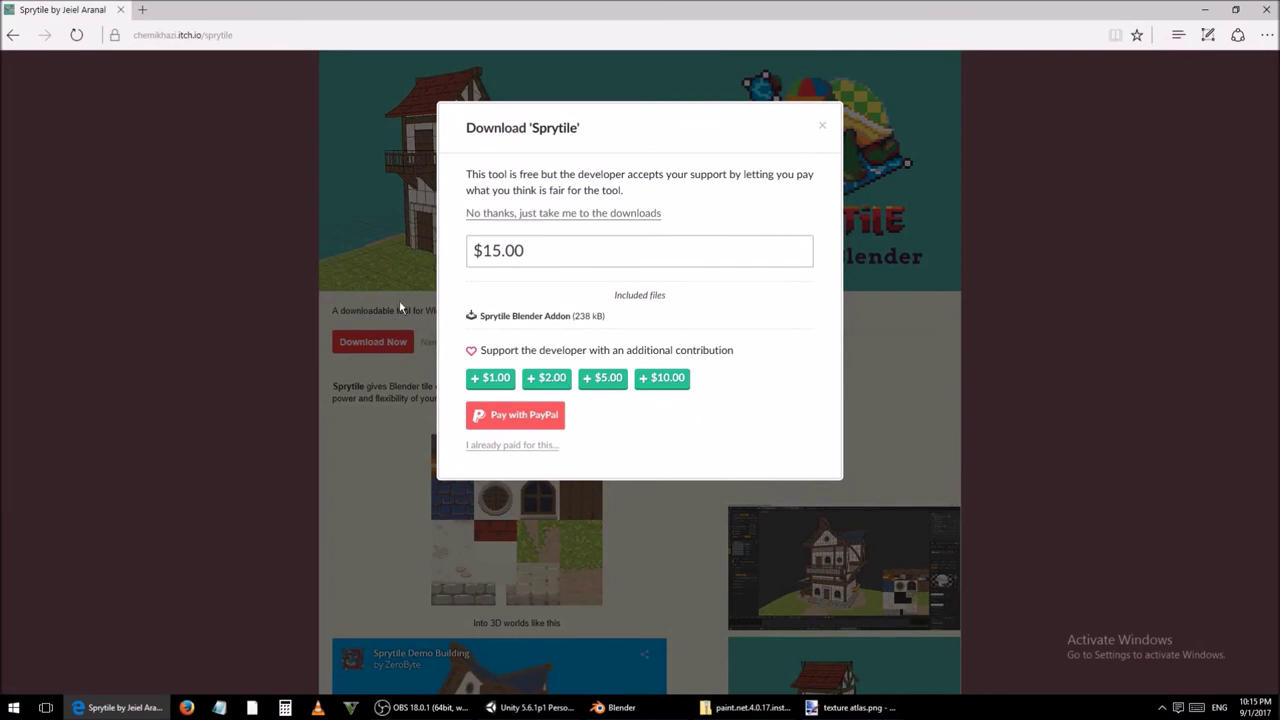
left_click(477, 219)
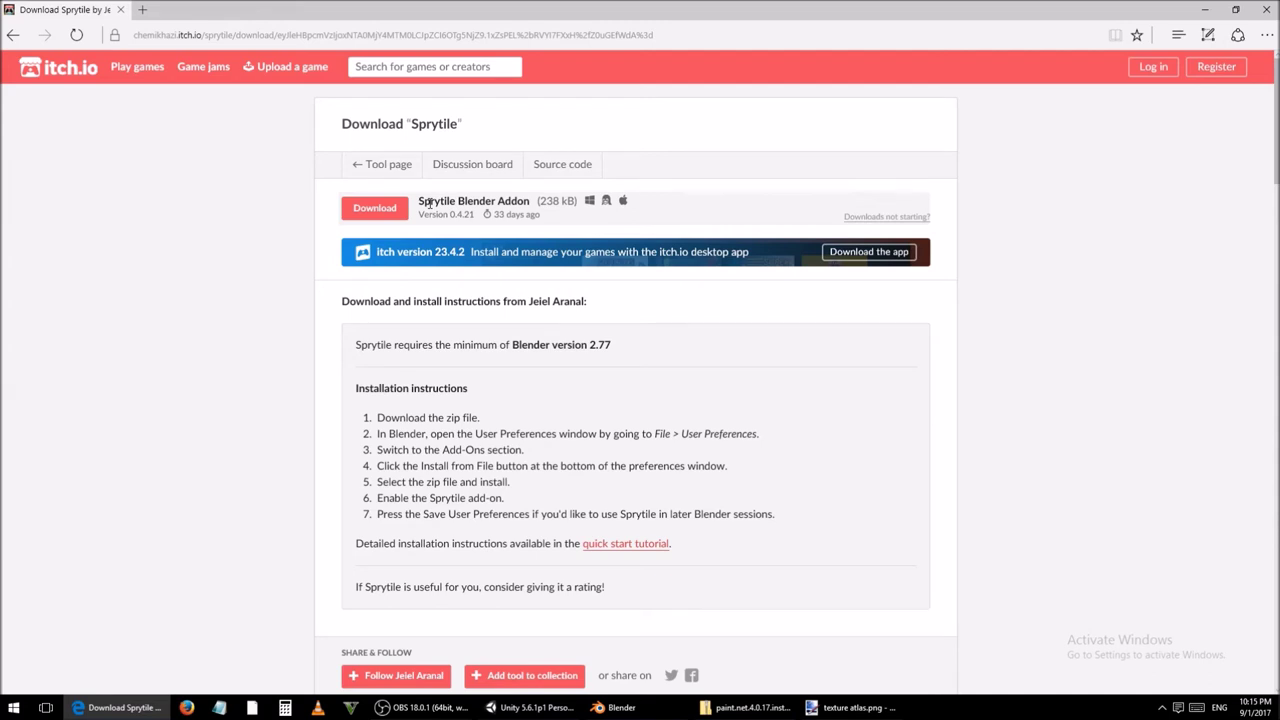
left_click(375, 209)
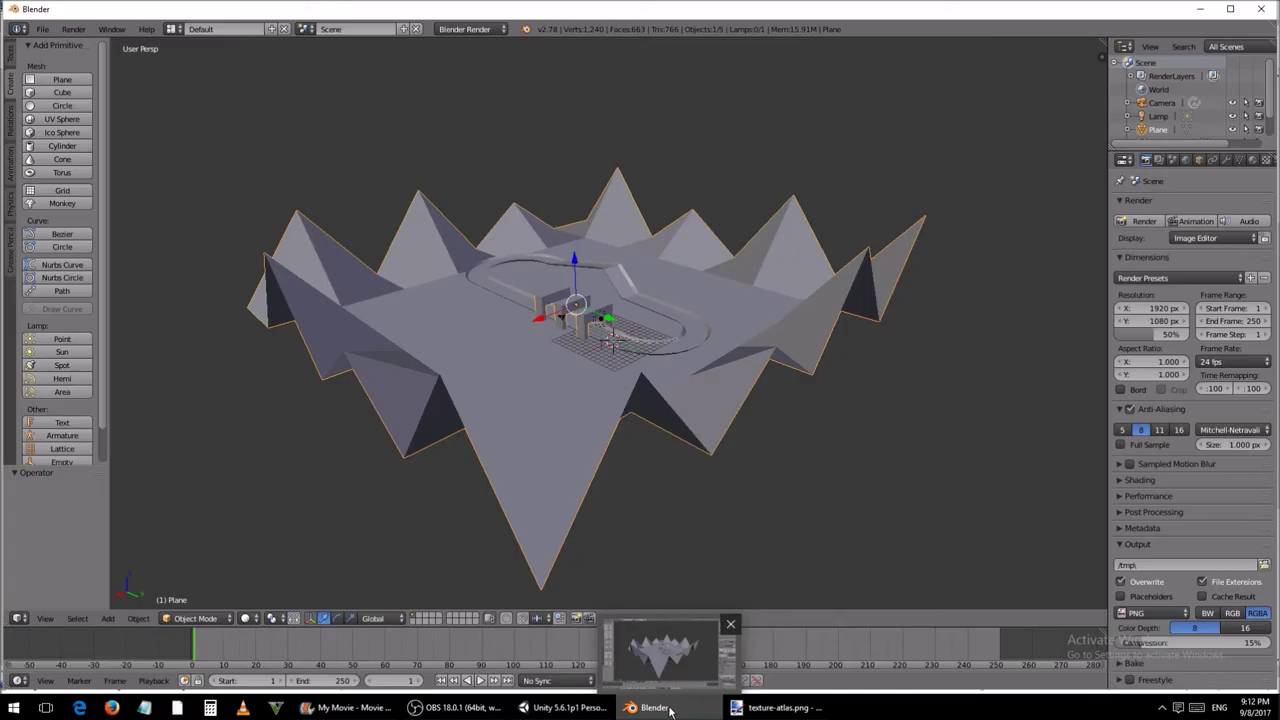
Step: Switch to Blender and install the add-on file sprytile-addon.zip from the Downloads folder through the user preferences
mouse_move(655, 707)
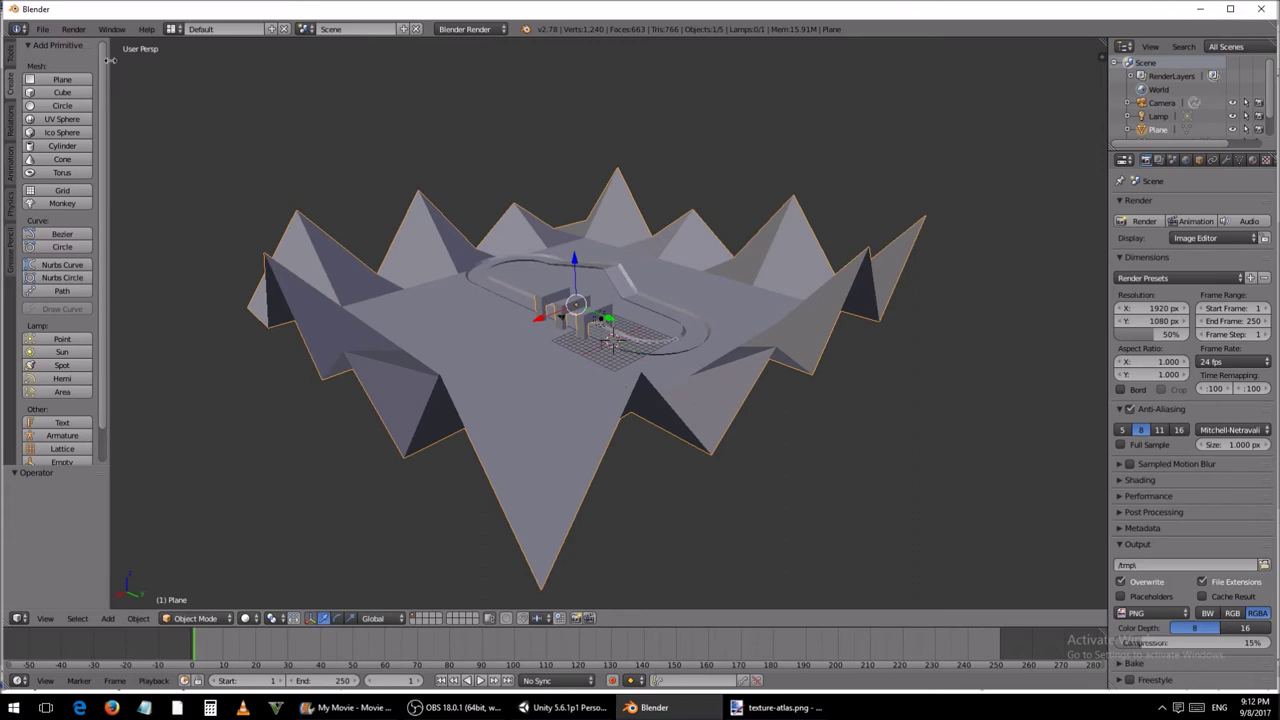
left_click(46, 30)
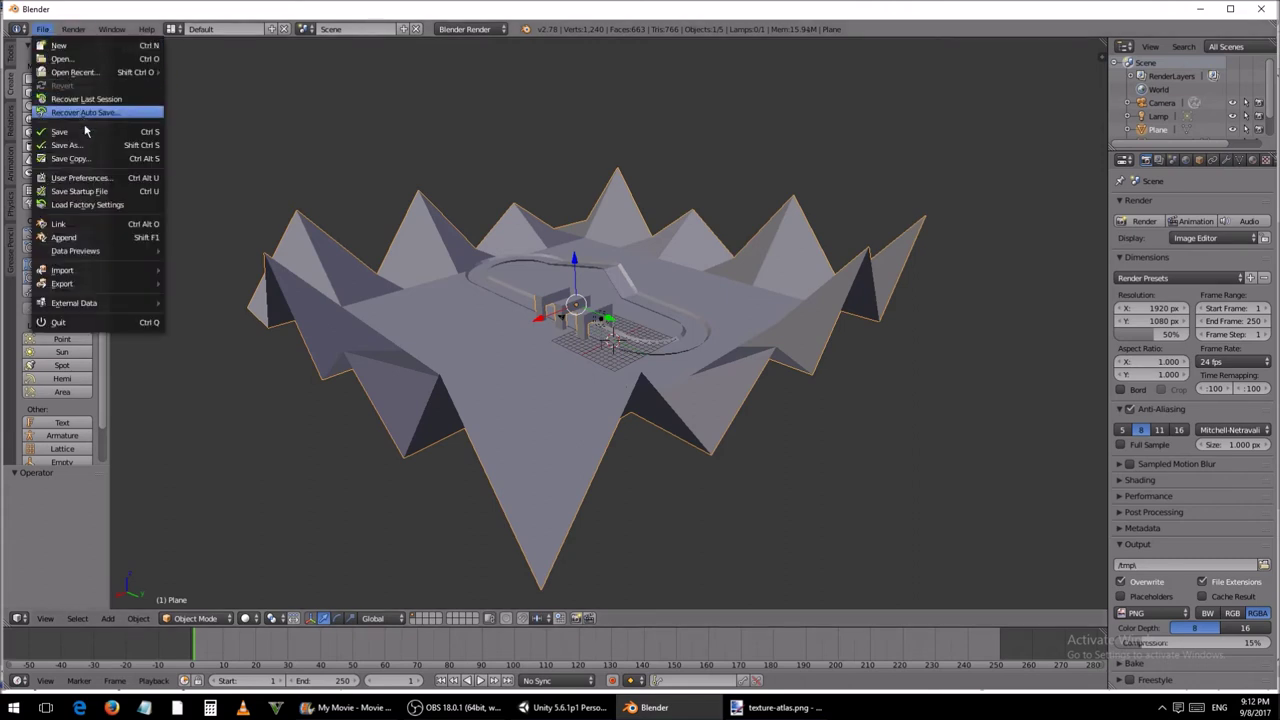
left_click(120, 178)
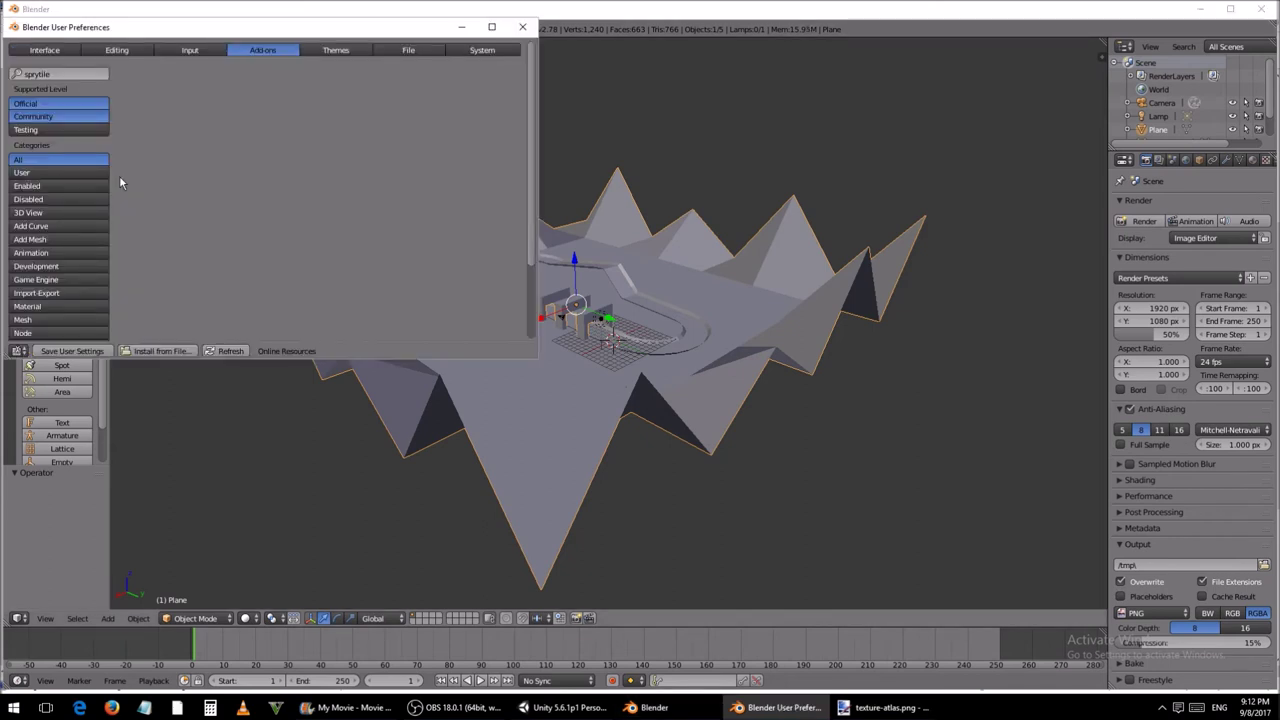
left_click(191, 352)
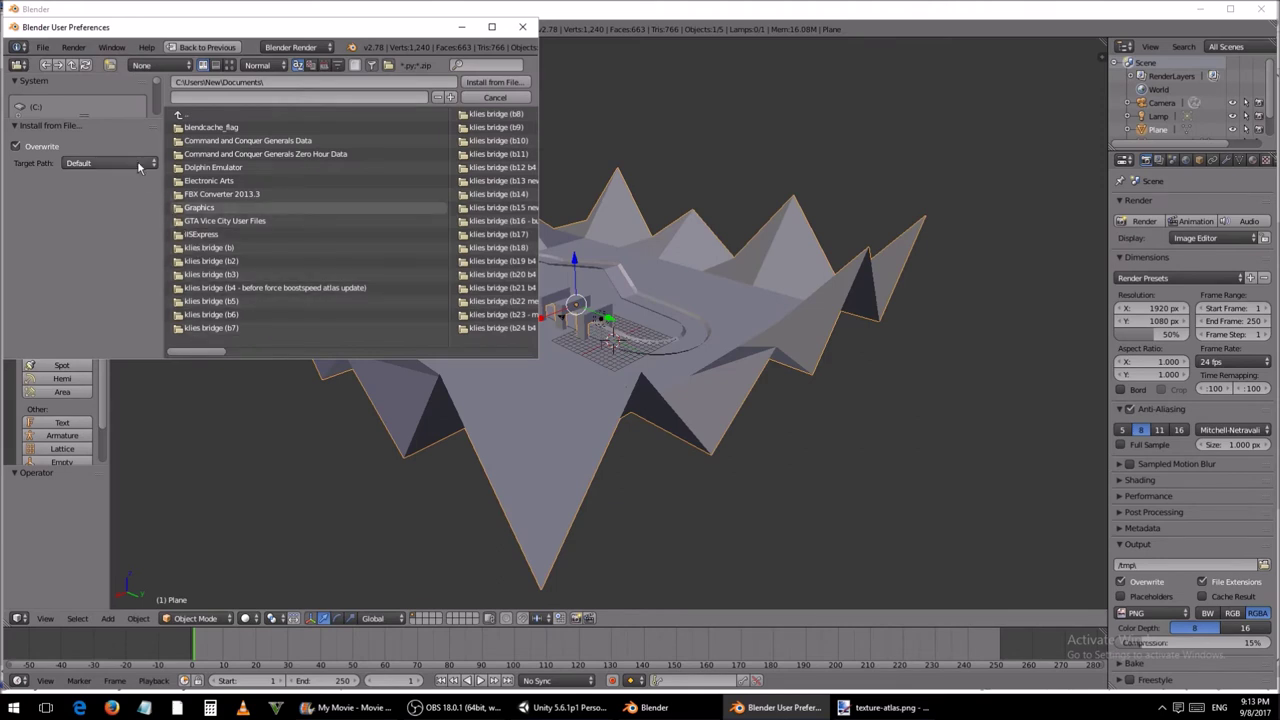
left_click(491, 27)
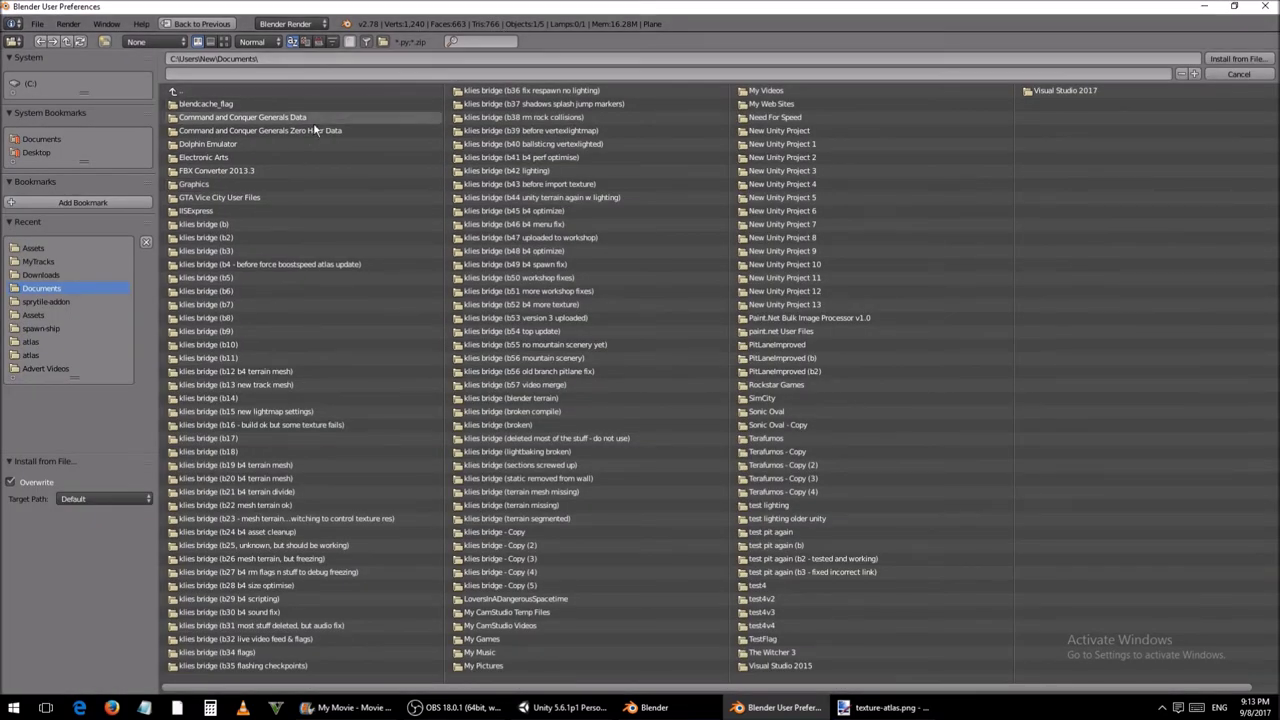
left_click(62, 274)
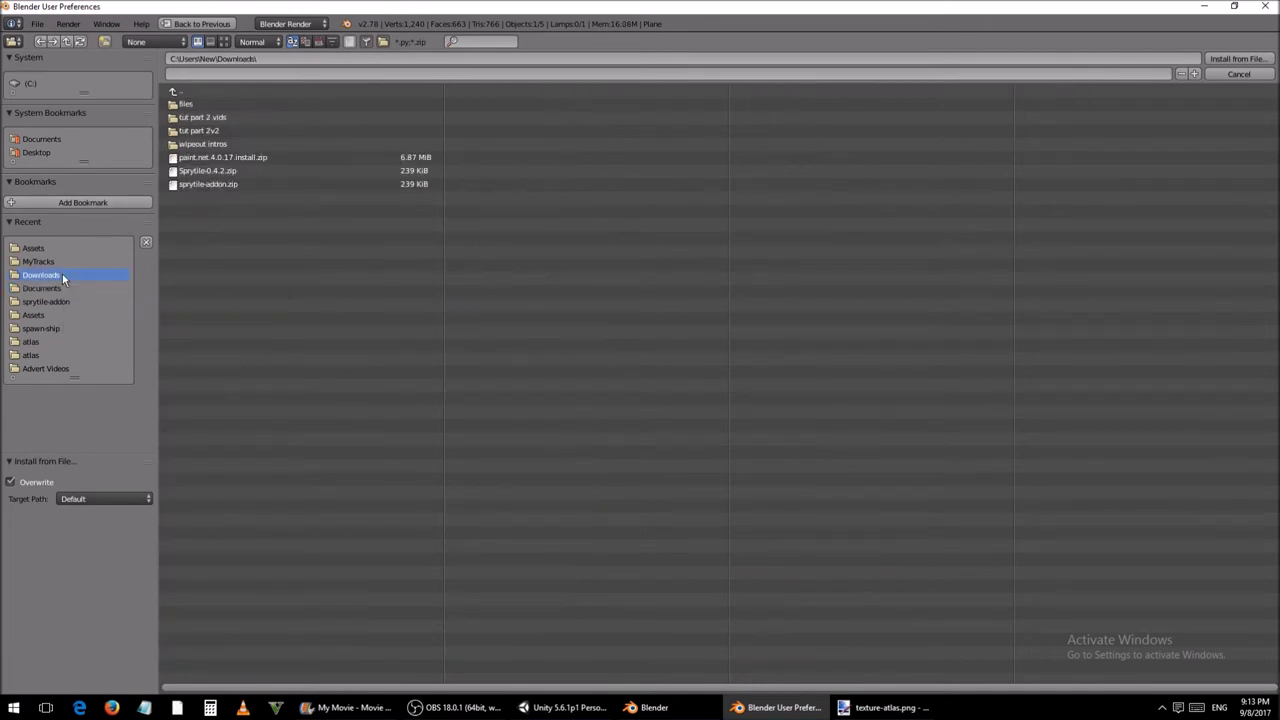
left_click(259, 184)
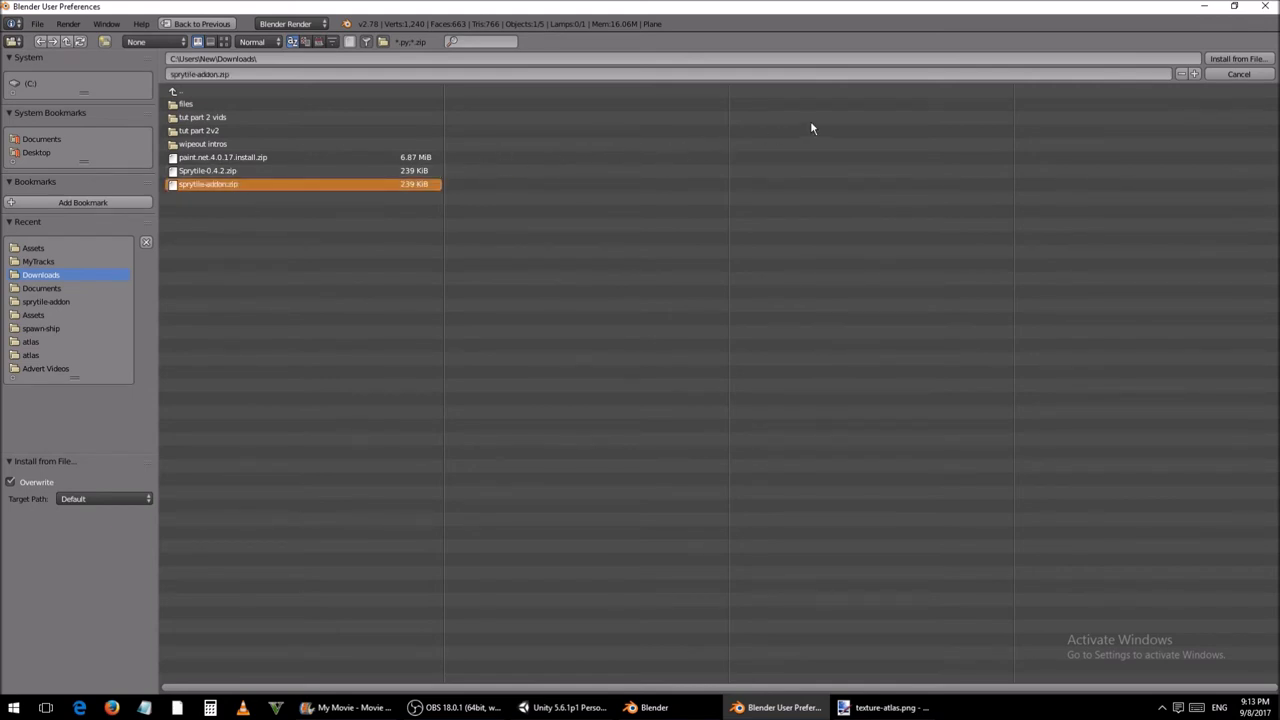
left_click(1266, 60)
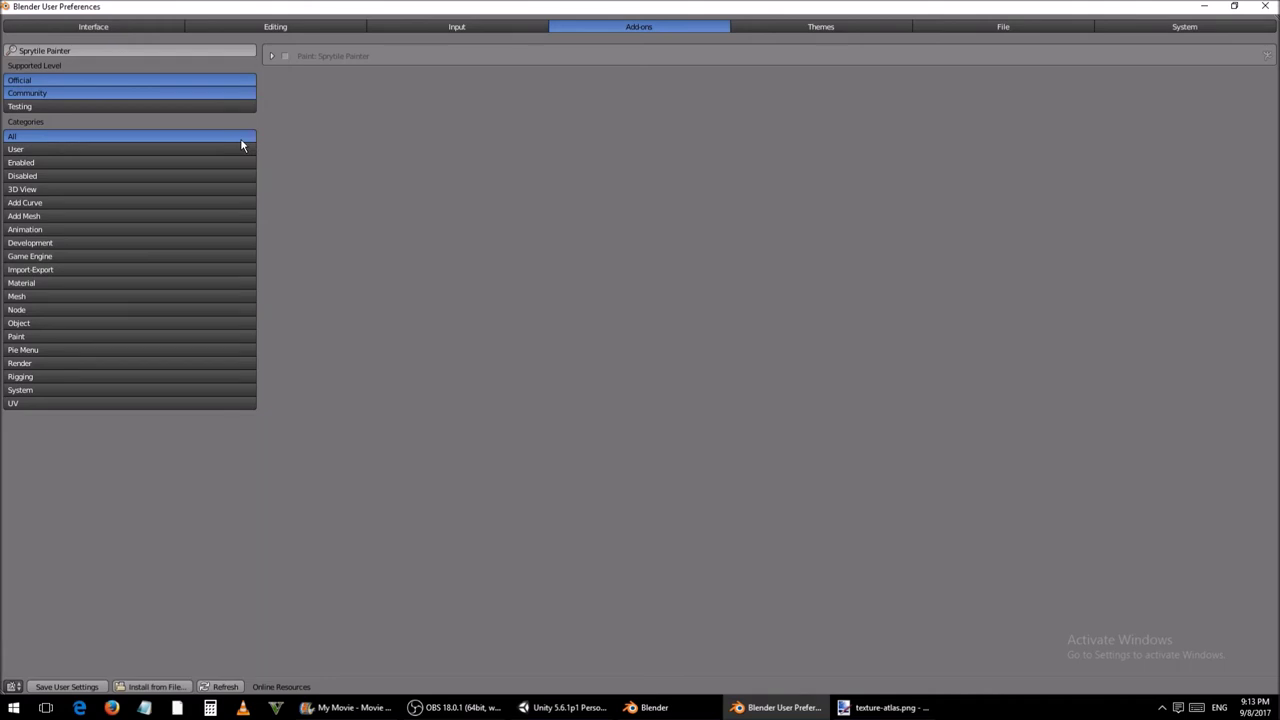
Step: Filter the add-ons by sprytile, enable Paint: Sprytile Painter, and close the user preferences
left_click(145, 51)
key("BackSpace")
key("Return")
type("sprytile")
left_click(288, 60)
left_click(287, 58)
left_click(1264, 7)
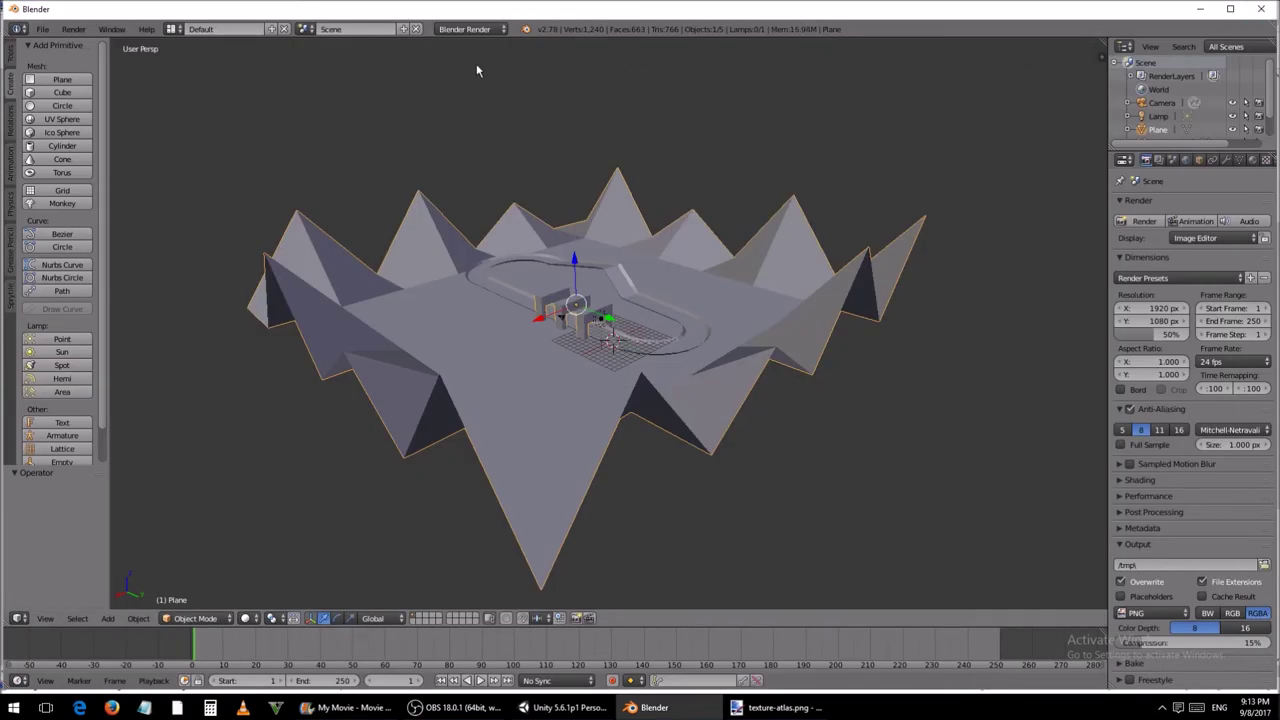
Step: Save the scene as untitled.blend in the Documents folder and set the terrain plane to Object Mode
left_click(43, 29)
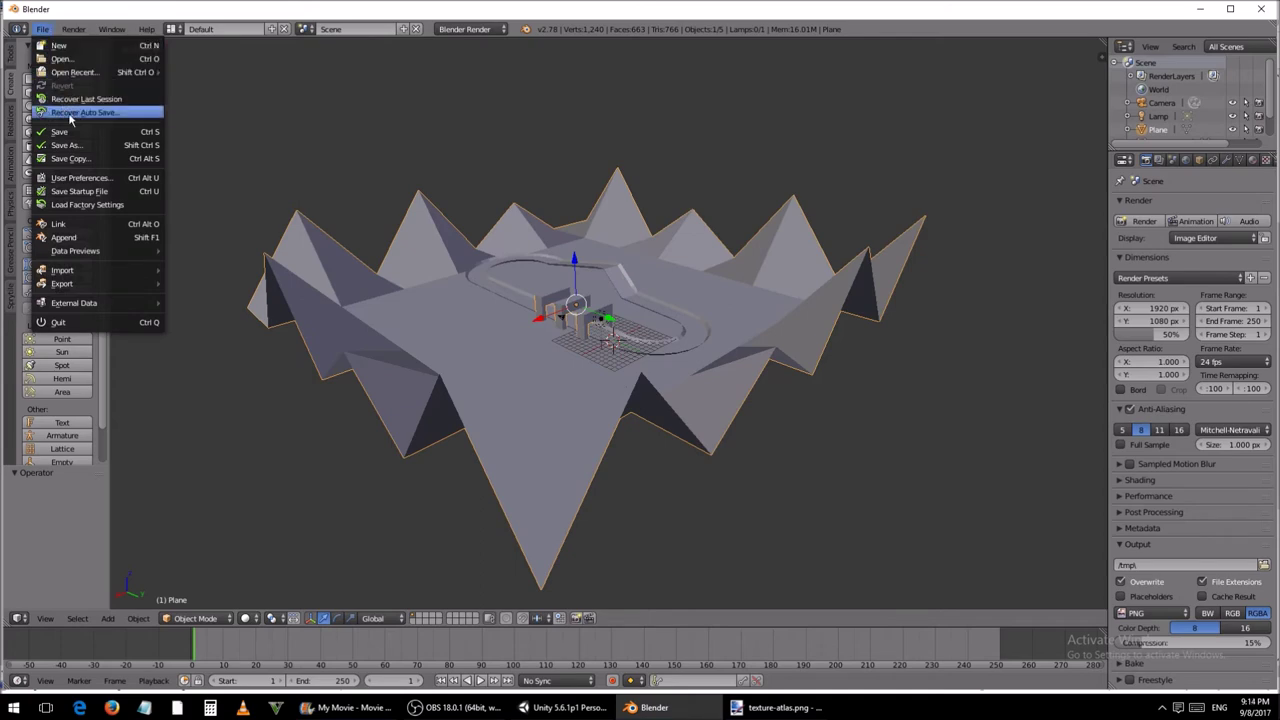
left_click(85, 146)
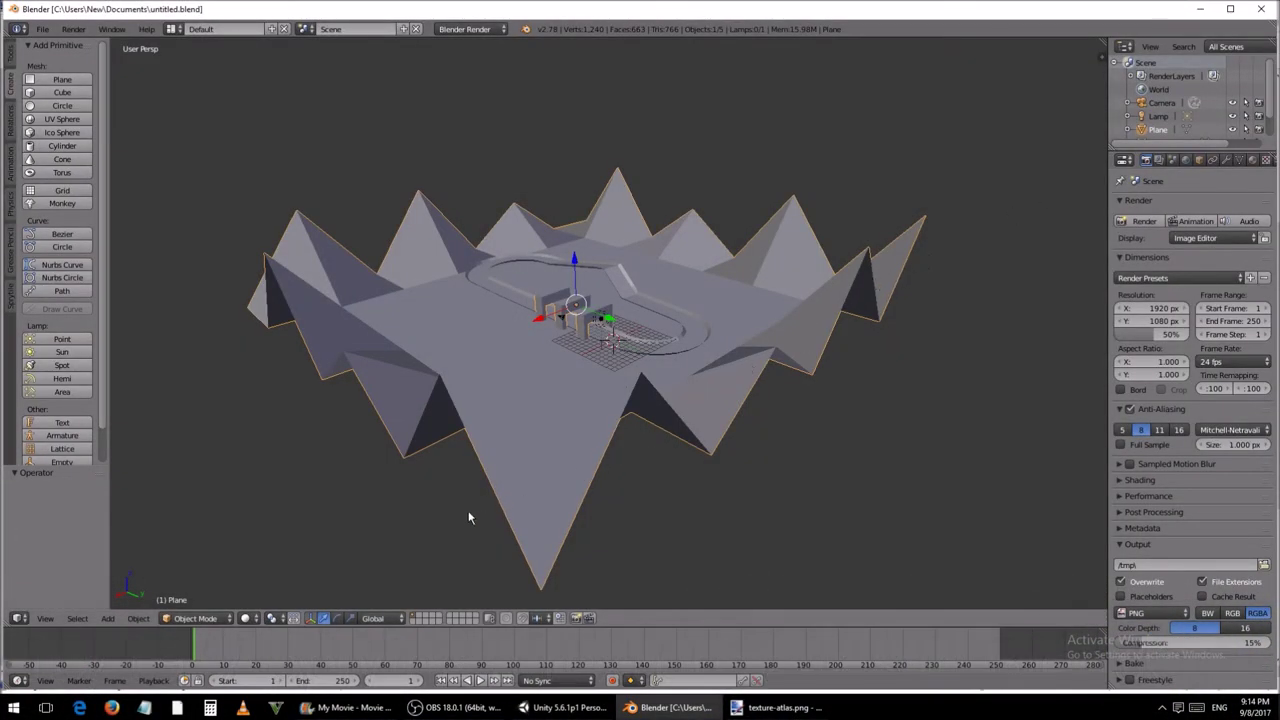
left_click(226, 620)
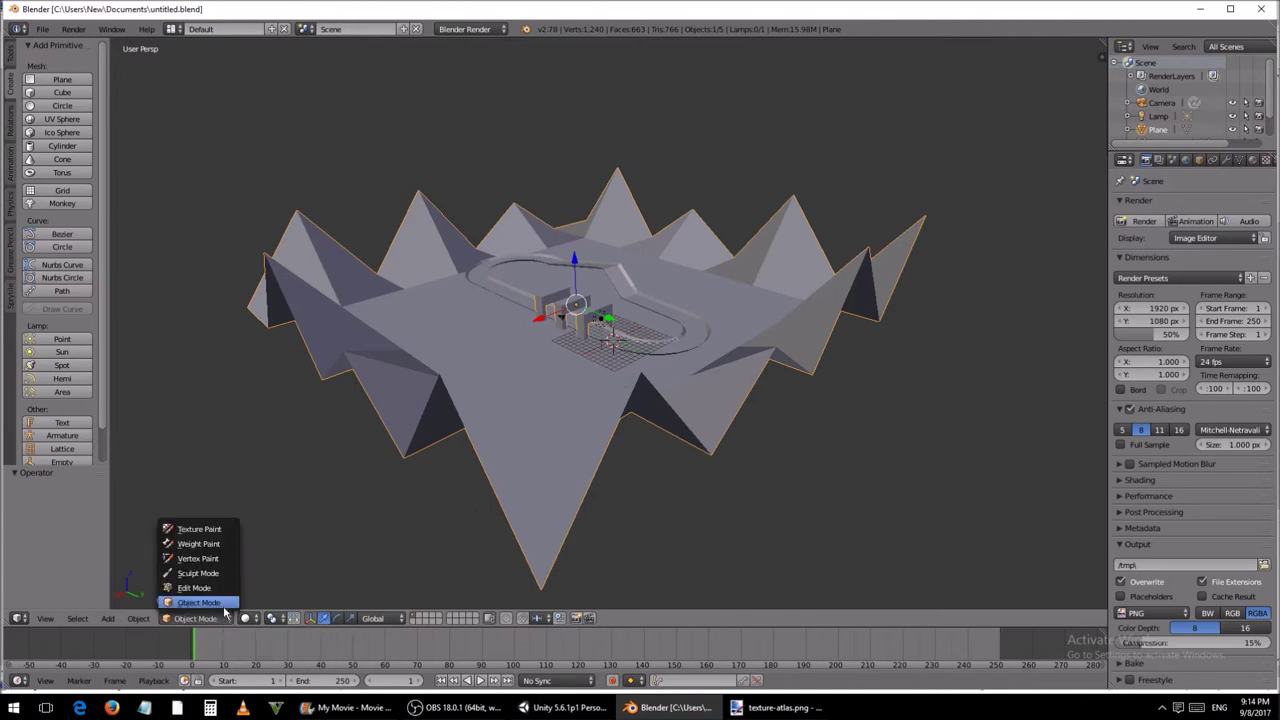
left_click(226, 604)
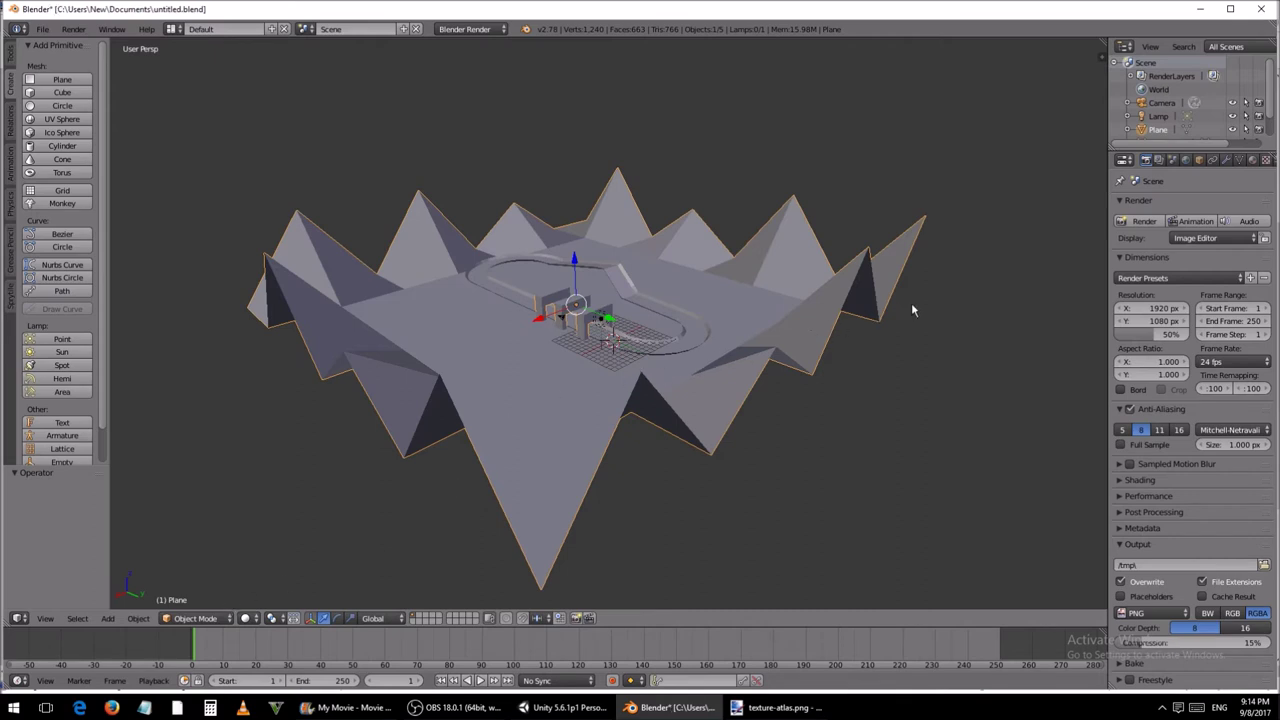
Step: Add a new material to the terrain plane and apply Sprytile's Set Material to Shadeless to it
left_click(1253, 162)
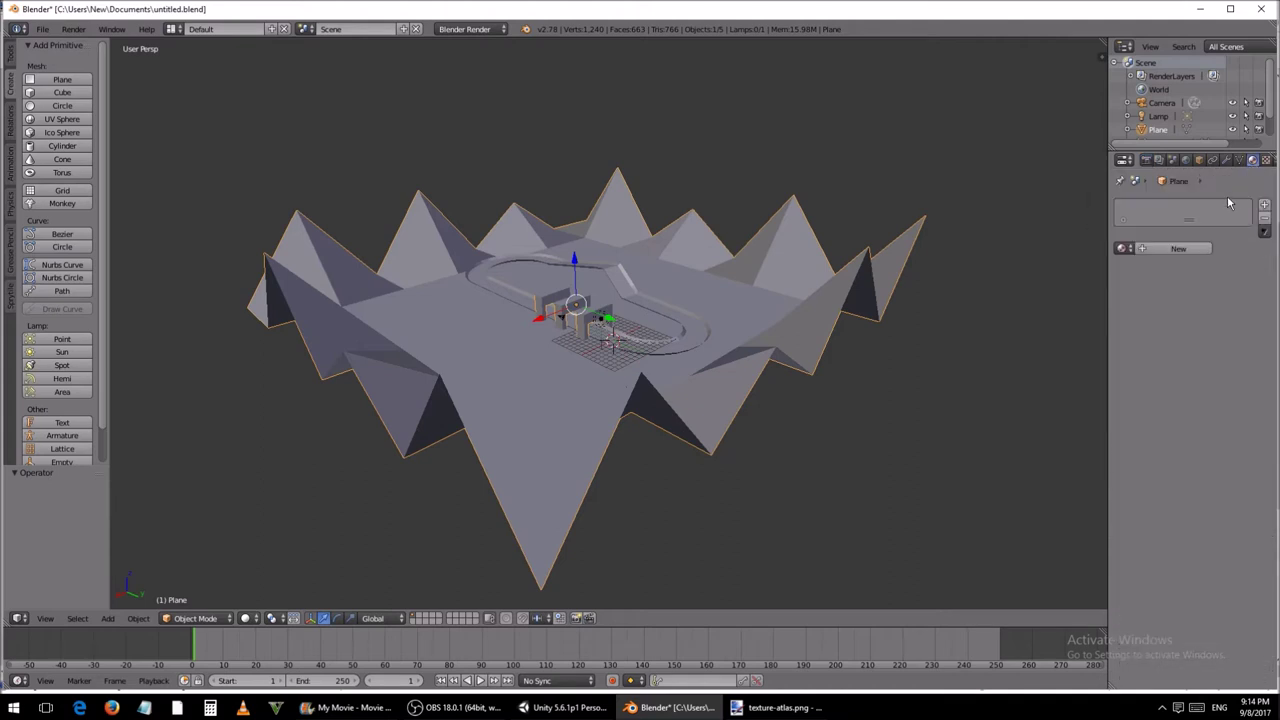
left_click(1205, 248)
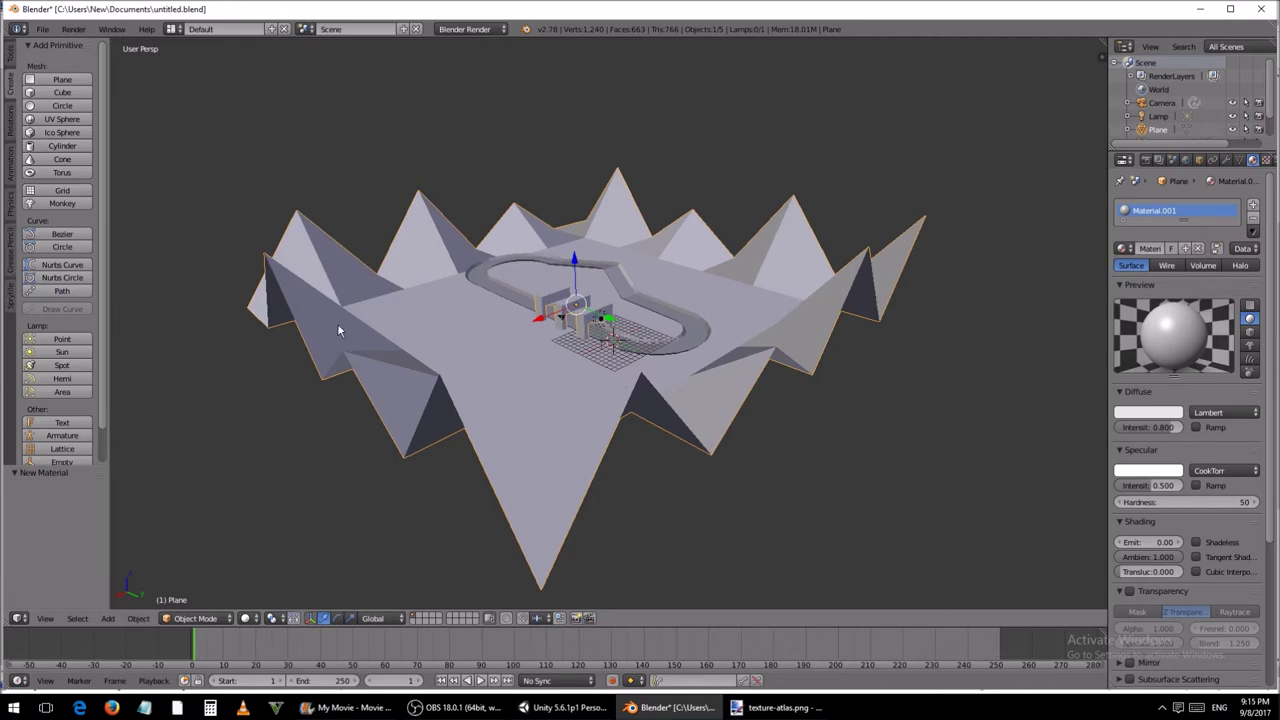
left_click(11, 296)
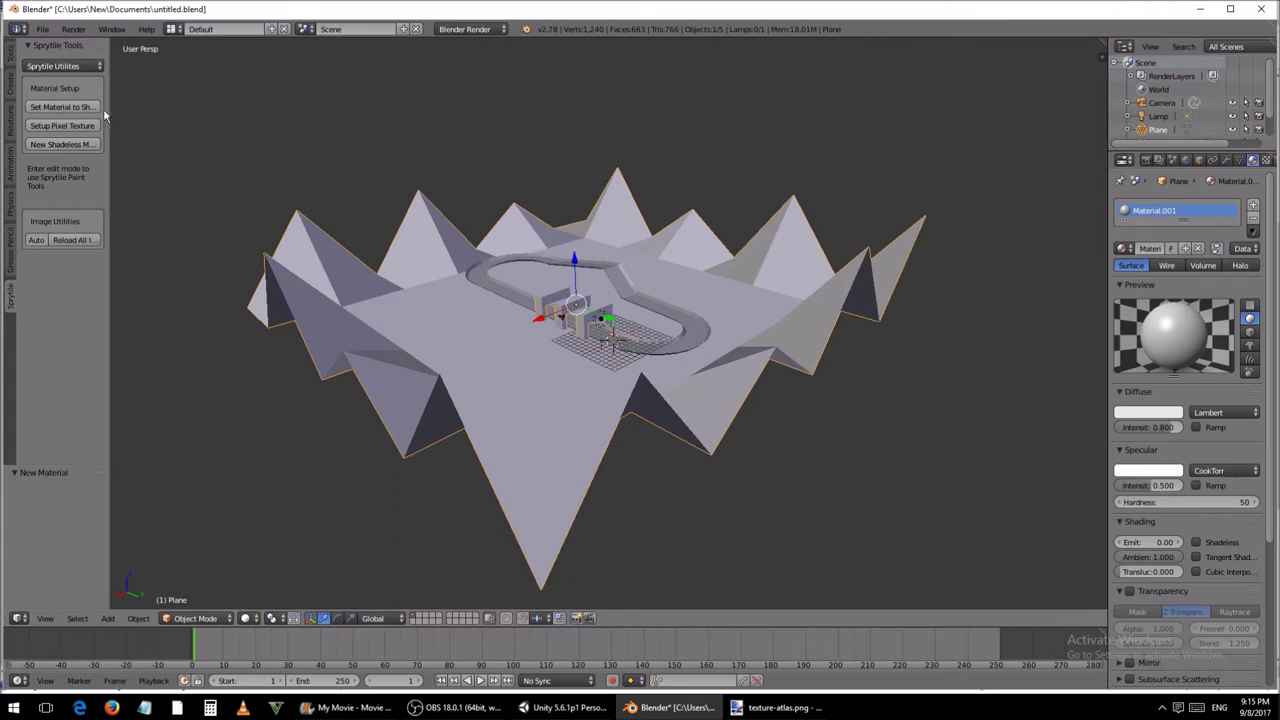
left_click_drag(106, 112, 150, 119)
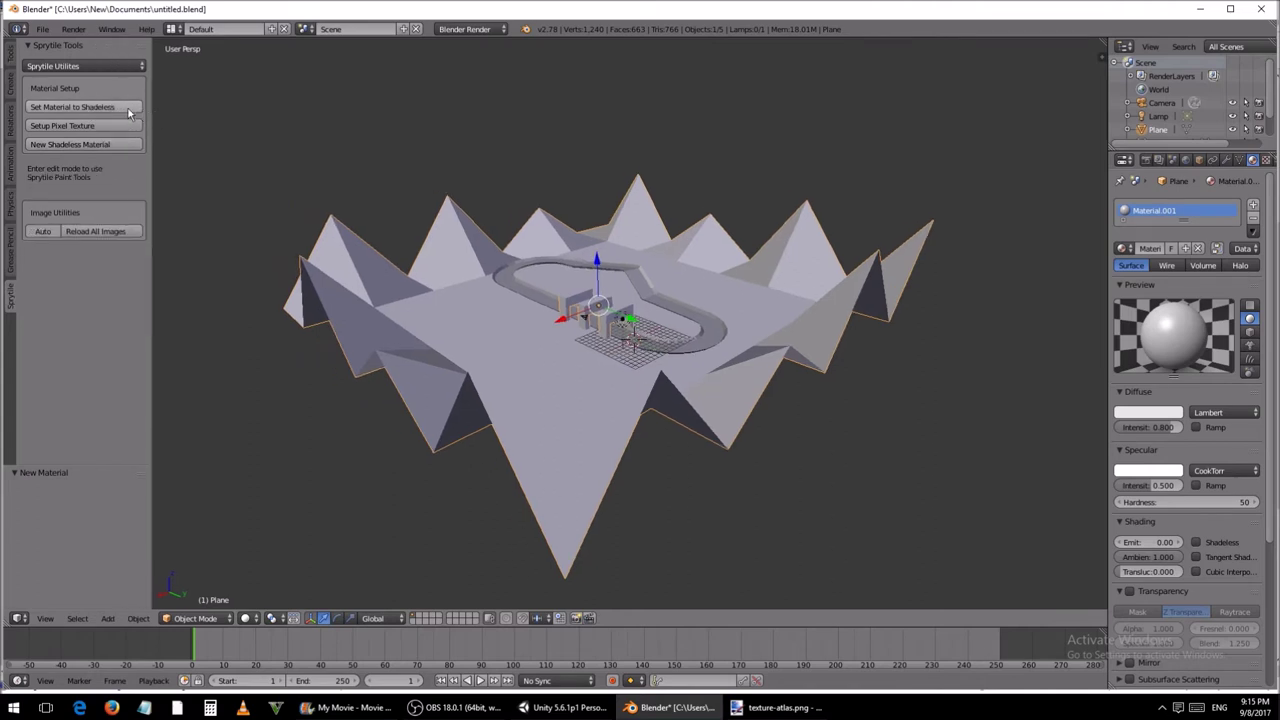
left_click(126, 113)
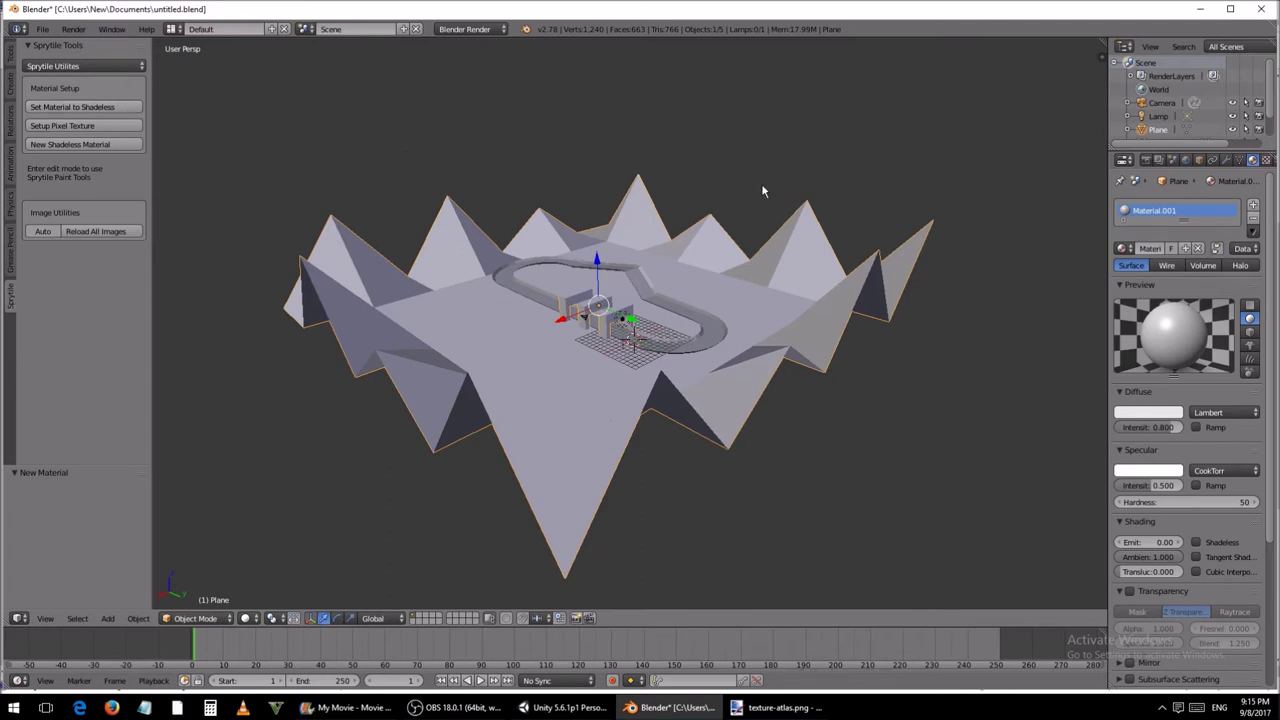
Step: Add a new texture in the first texture slot of the terrain plane's material
left_click(1266, 161)
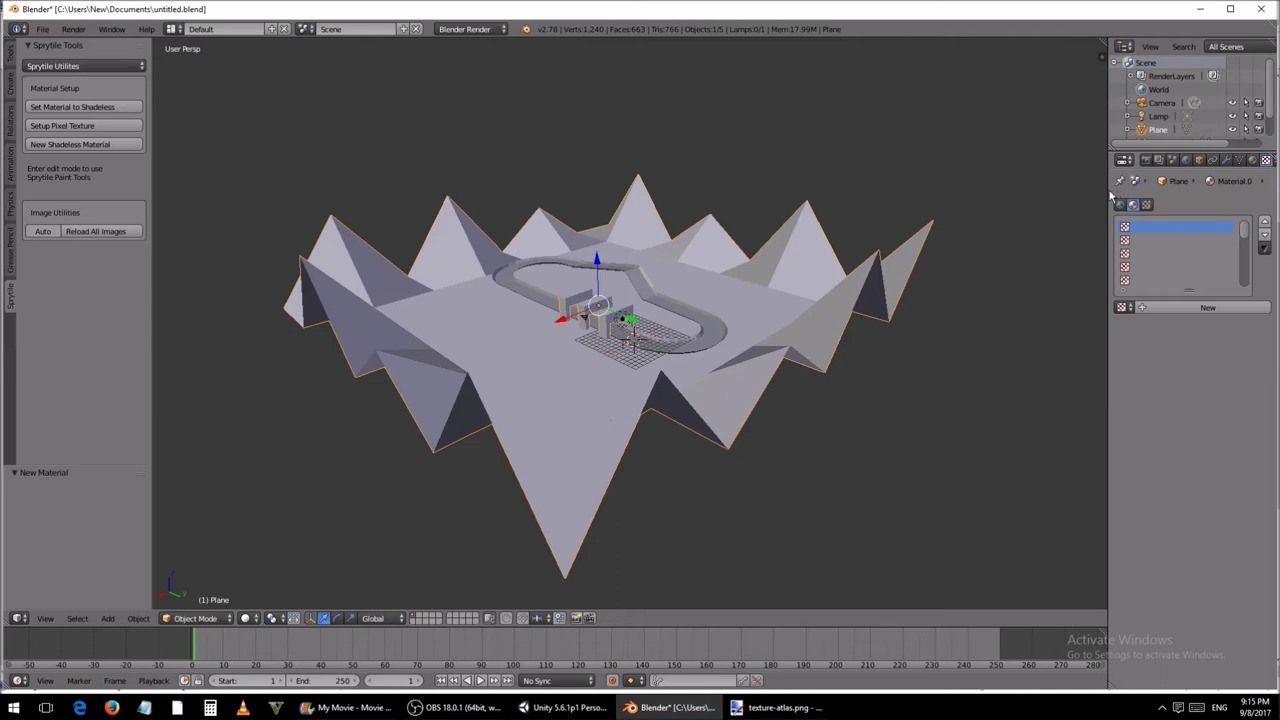
left_click_drag(1108, 195, 1071, 206)
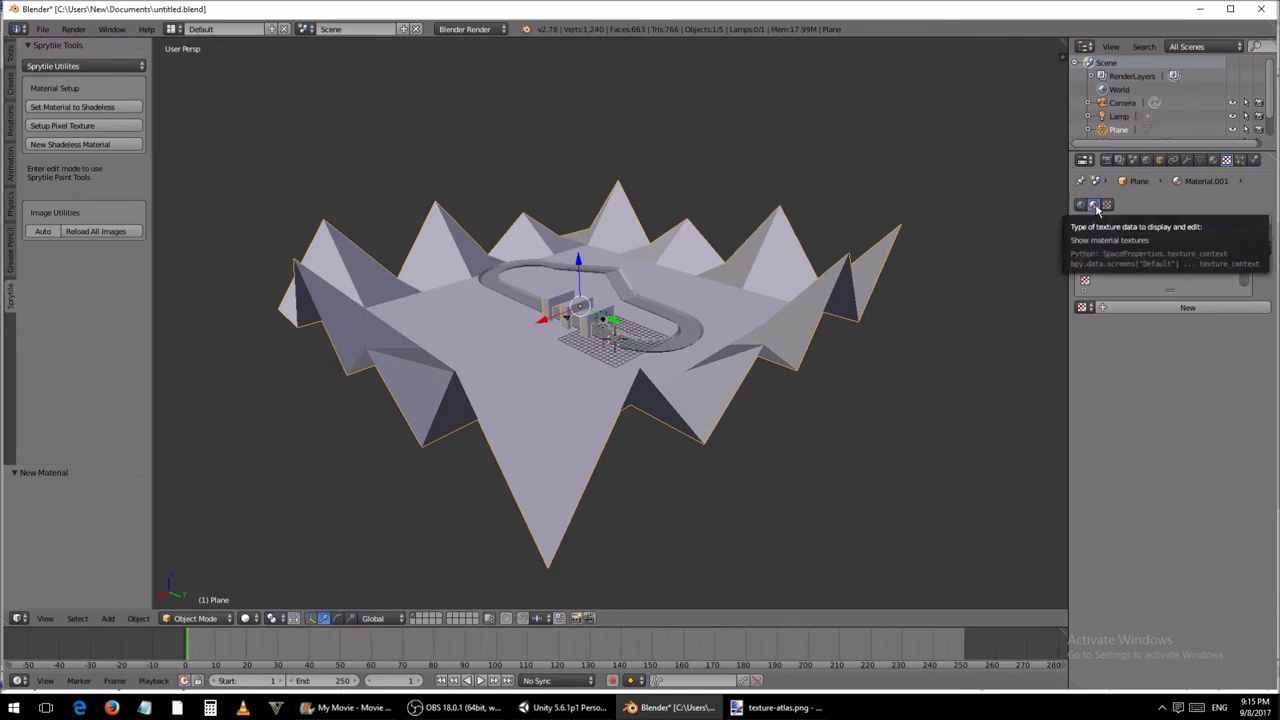
left_click(1094, 205)
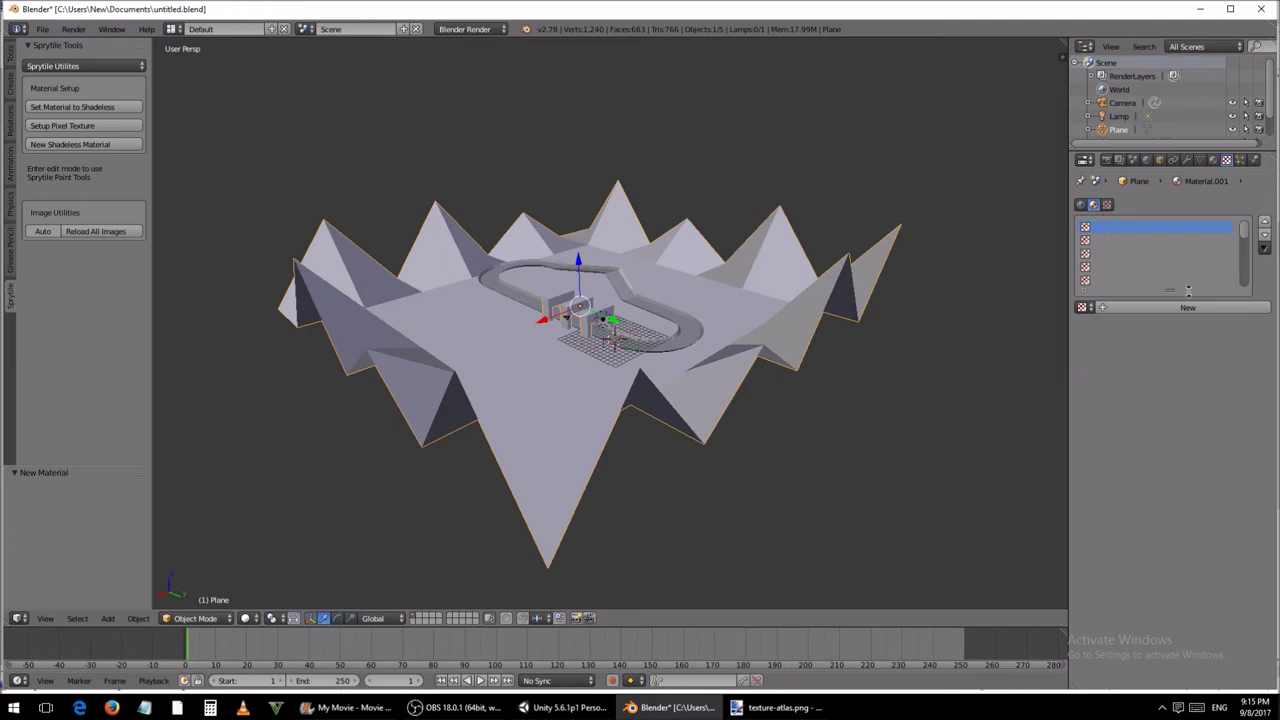
left_click(1199, 308)
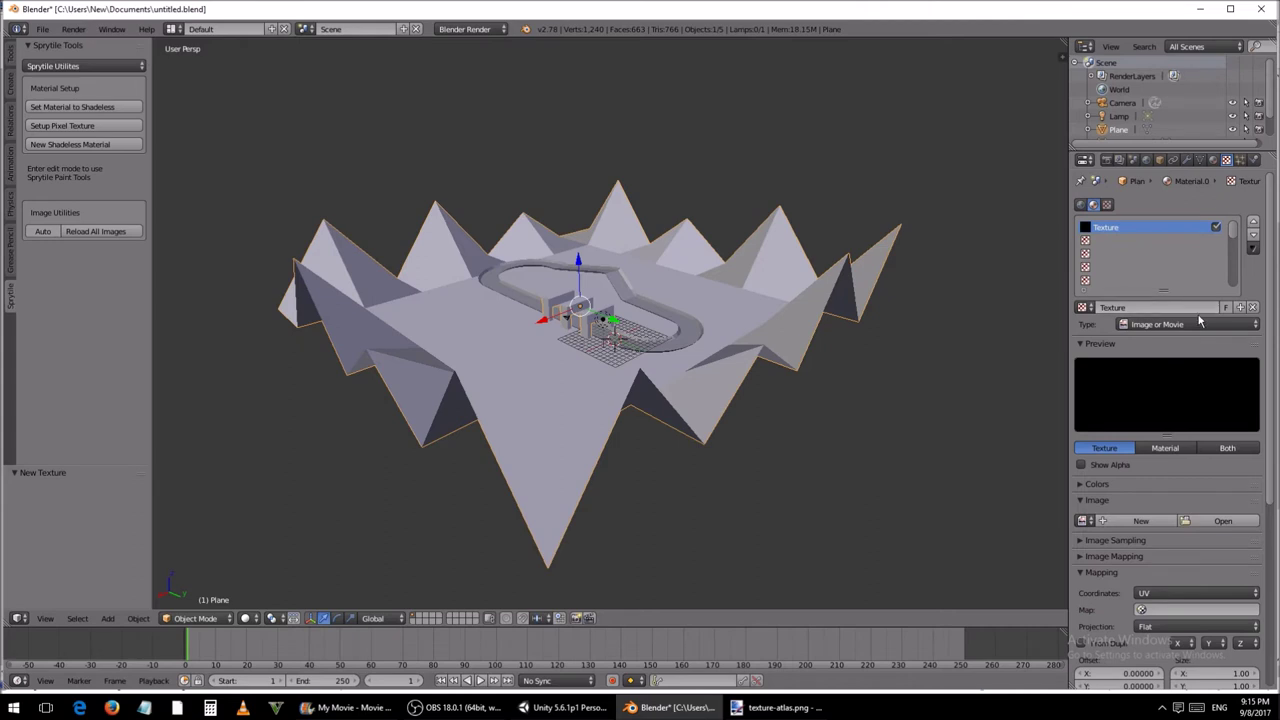
Step: Load texture-atlas.png as the terrain material's texture image and apply Sprytile's Setup Pixel Texture to it
left_click(1230, 521)
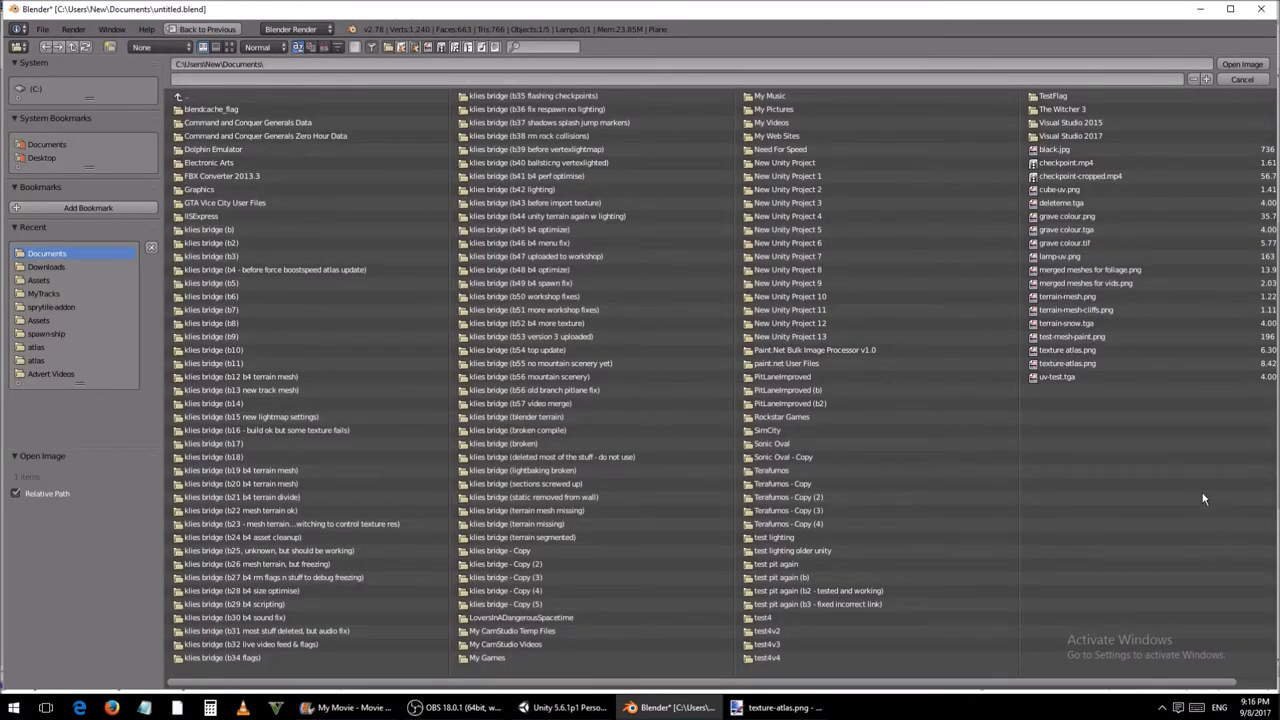
left_click(1140, 368)
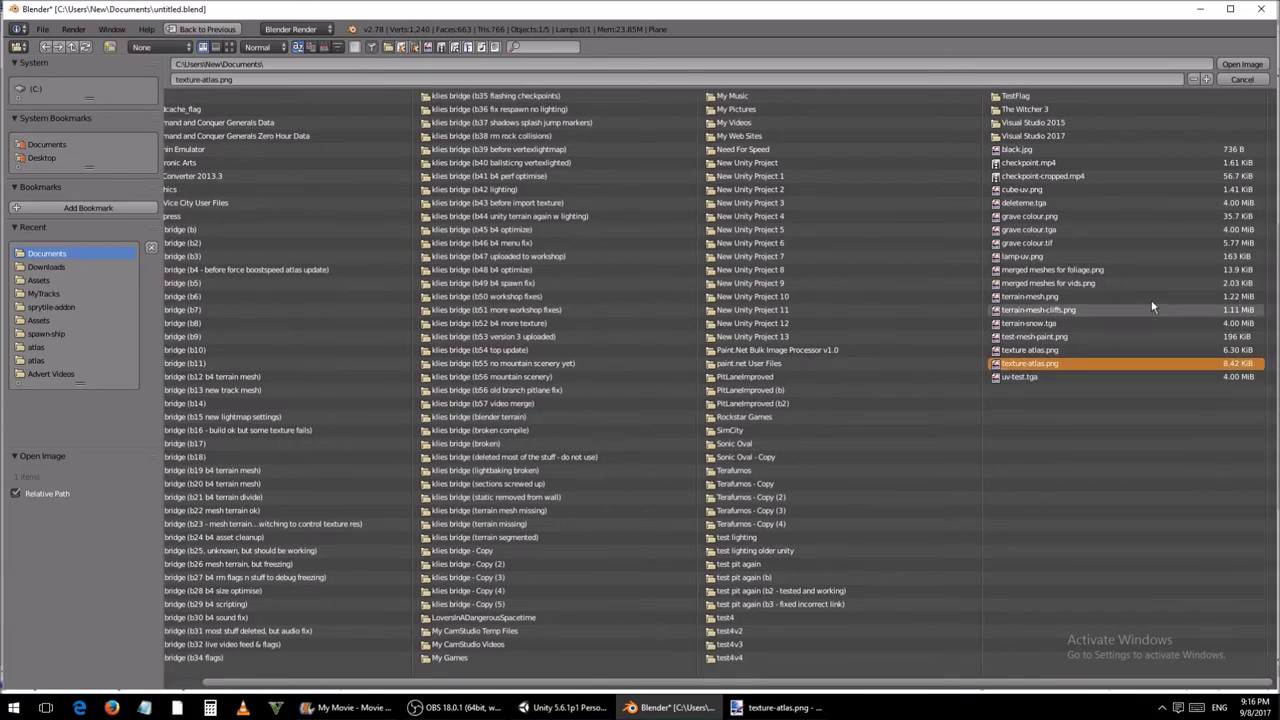
left_click(1263, 66)
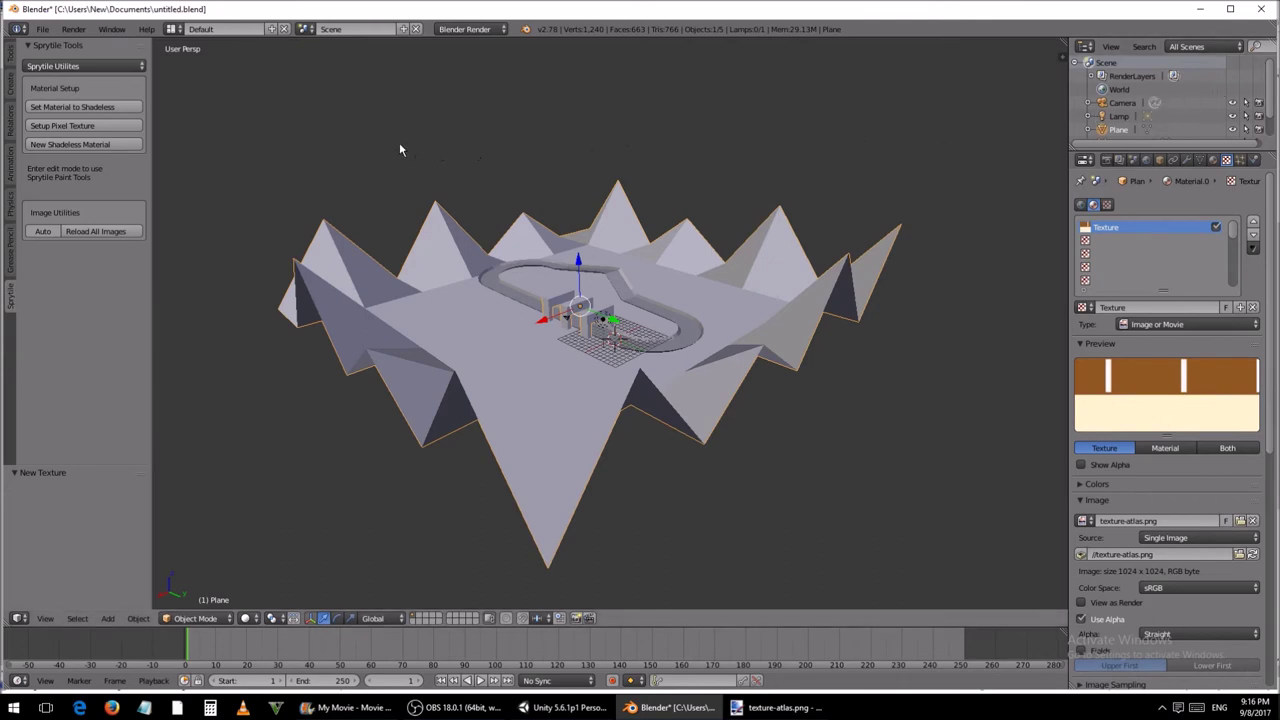
left_click(100, 128)
Step: Put the terrain plane in Edit Mode, activate Sprytile's Paint tool and widen the tool area to show its full settings
left_click(228, 621)
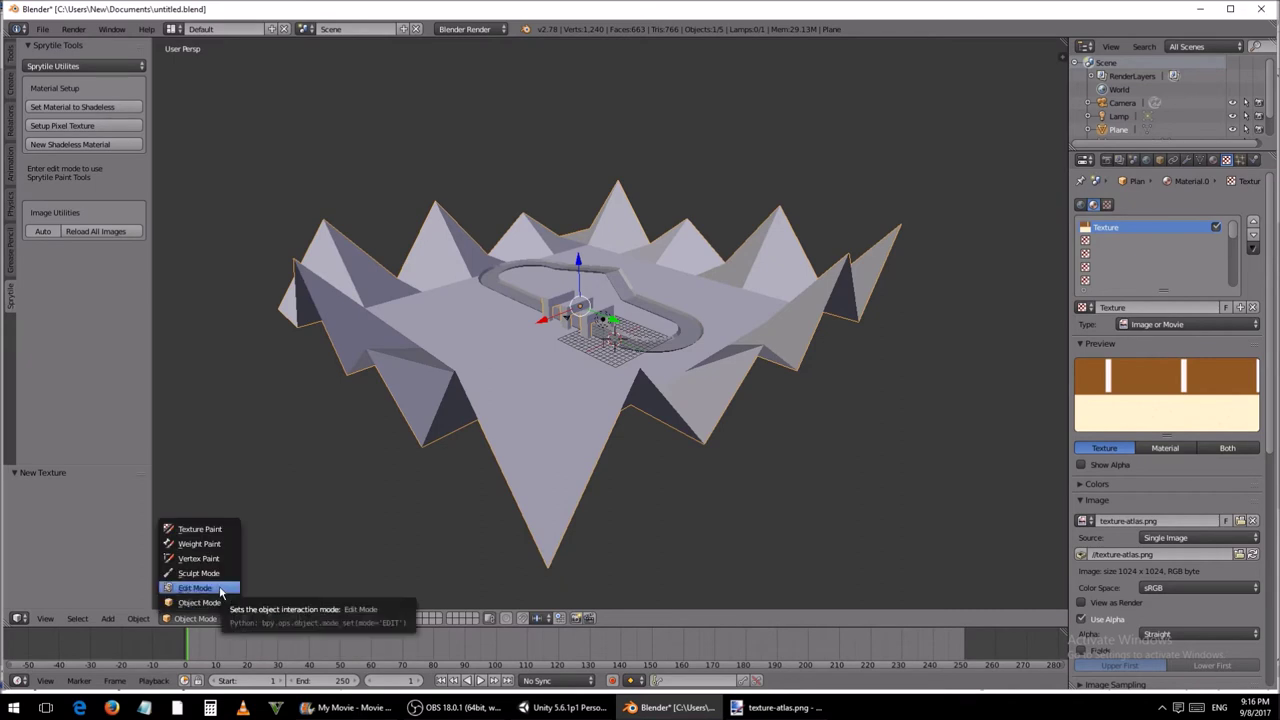
left_click(220, 590)
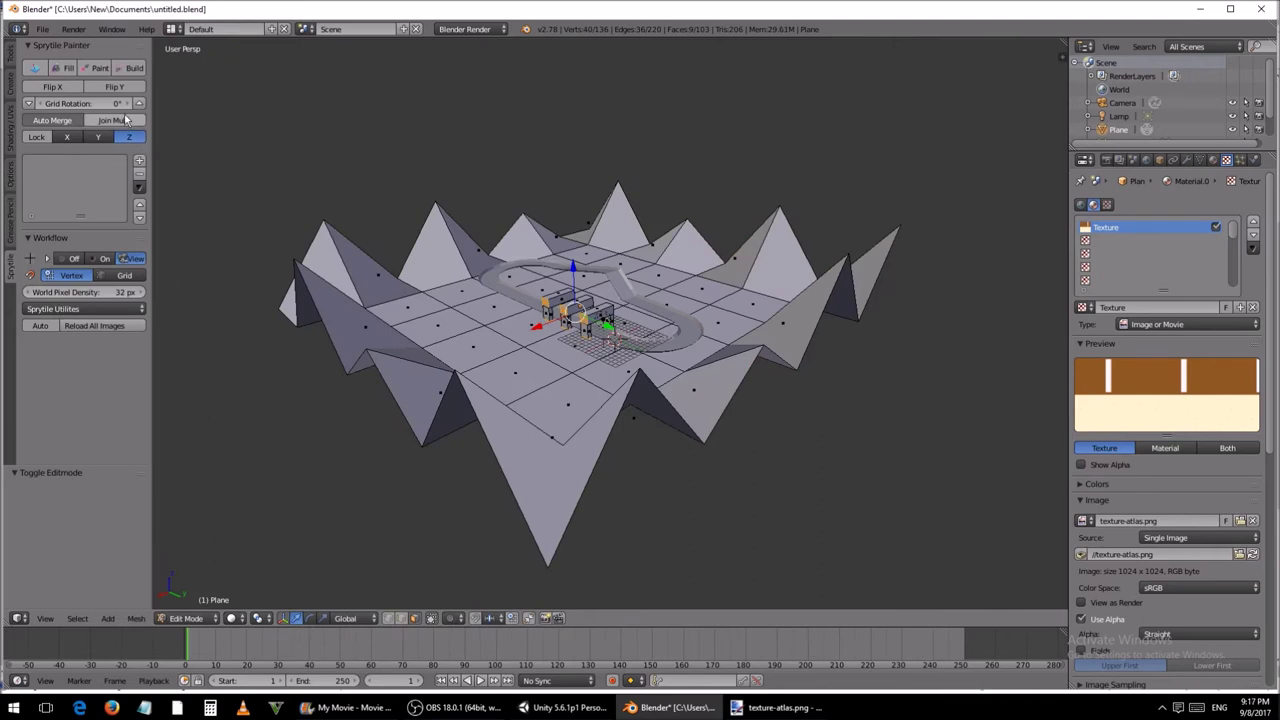
left_click(100, 68)
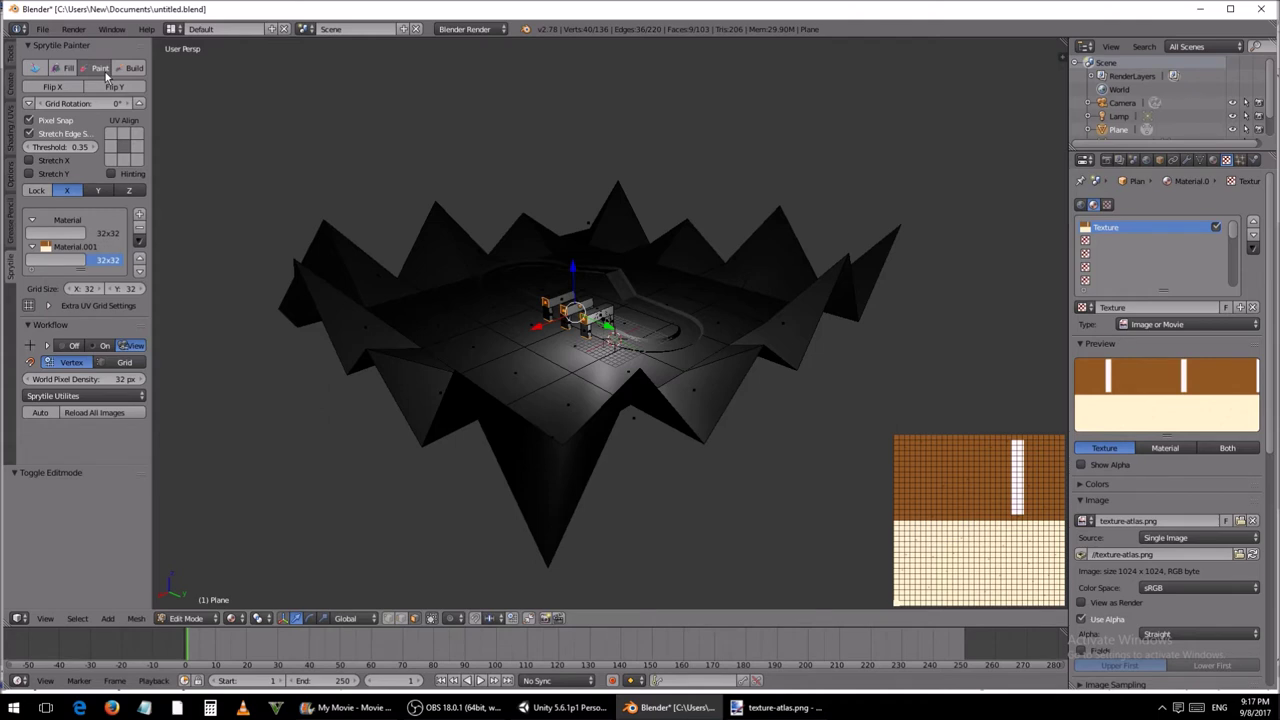
left_click(103, 70)
left_click_drag(150, 120, 245, 126)
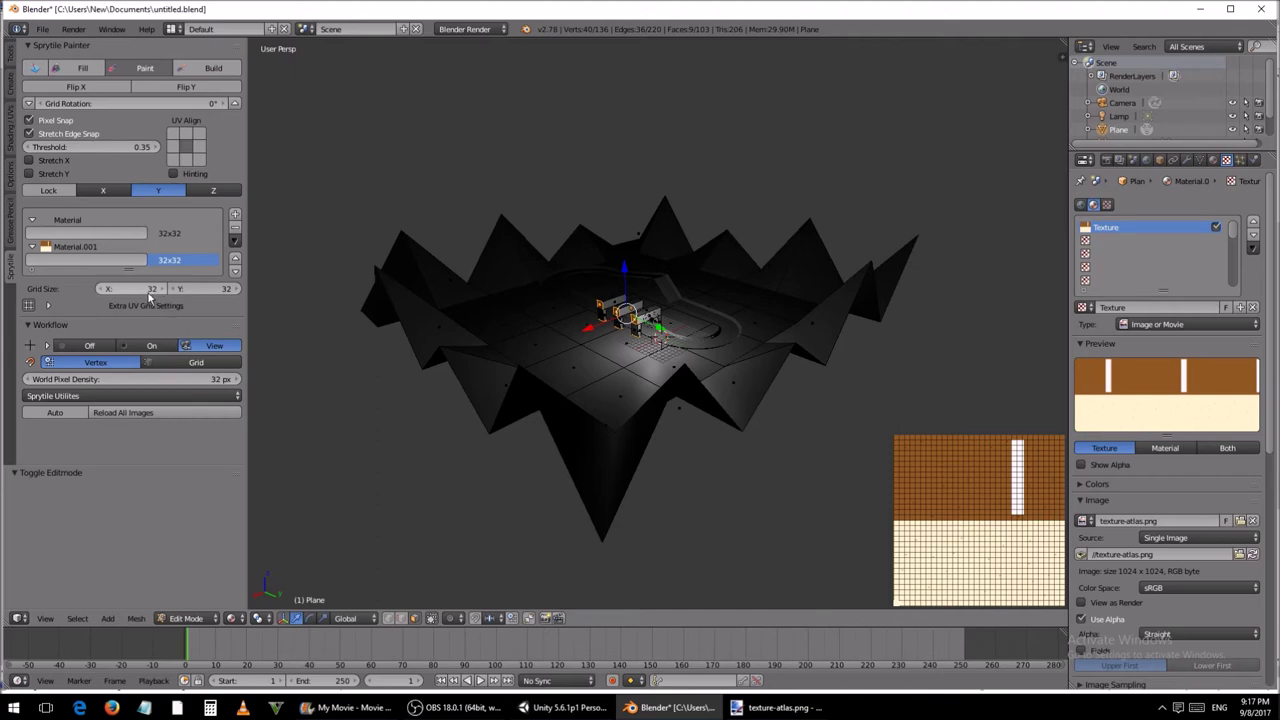
Step: Set the Sprytile grid size for Material.001 to 1024 in X and 512 in Y
left_click(150, 289)
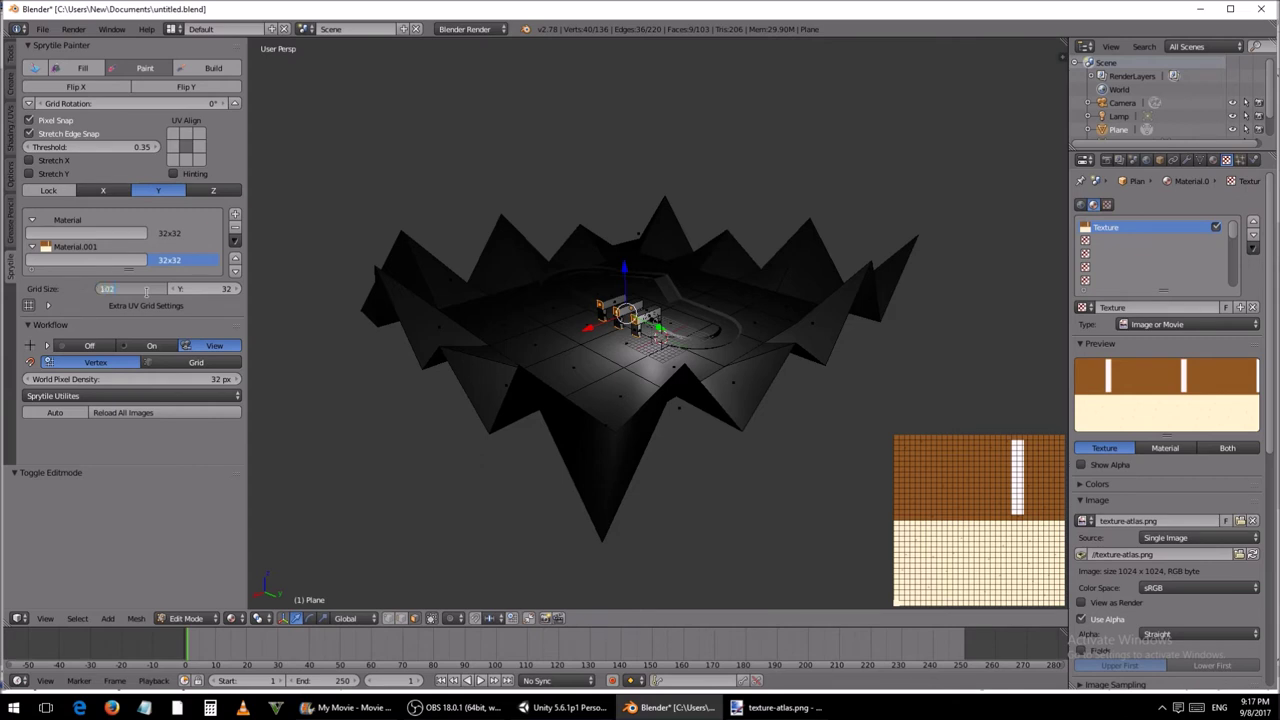
key("Return")
left_click(208, 289)
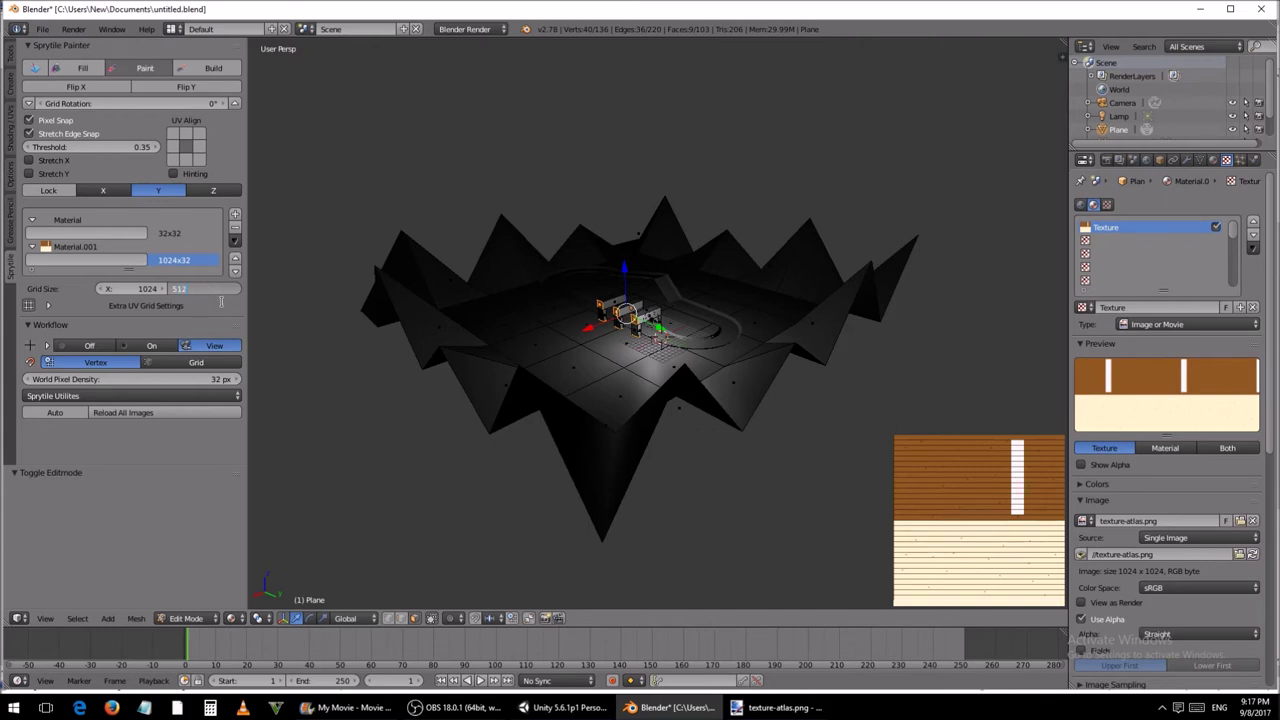
key("Return")
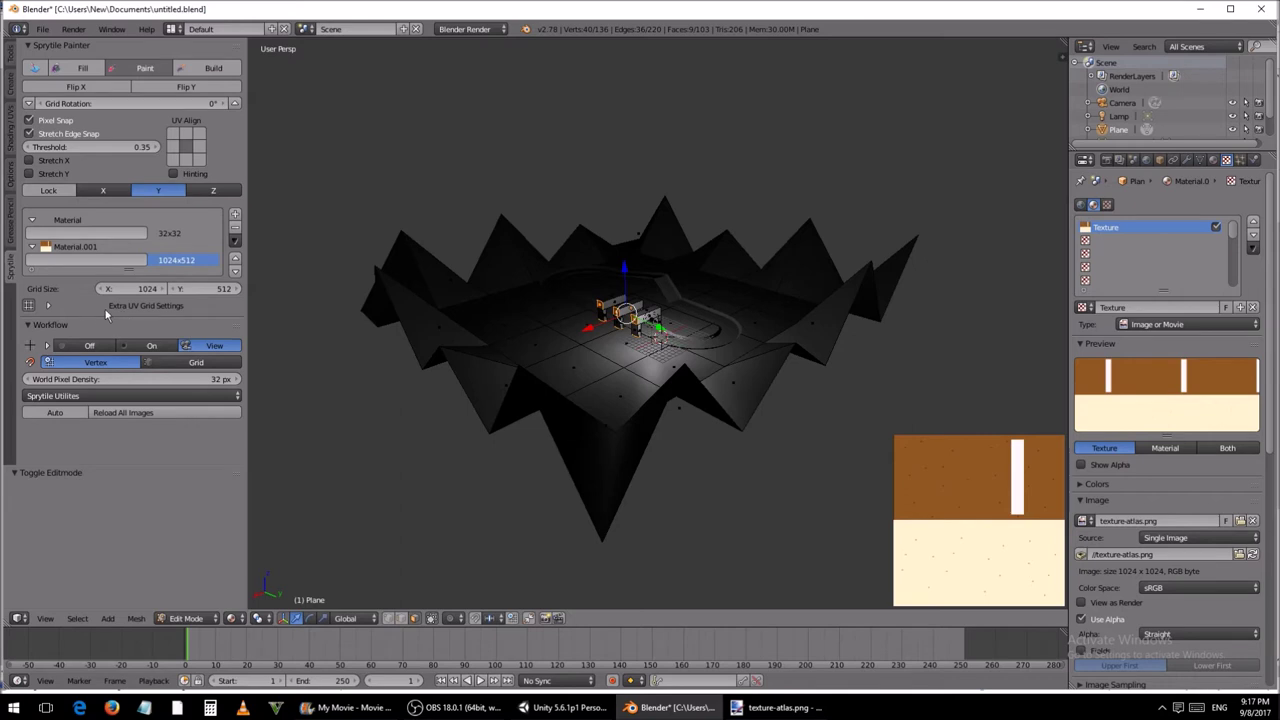
left_click(48, 305)
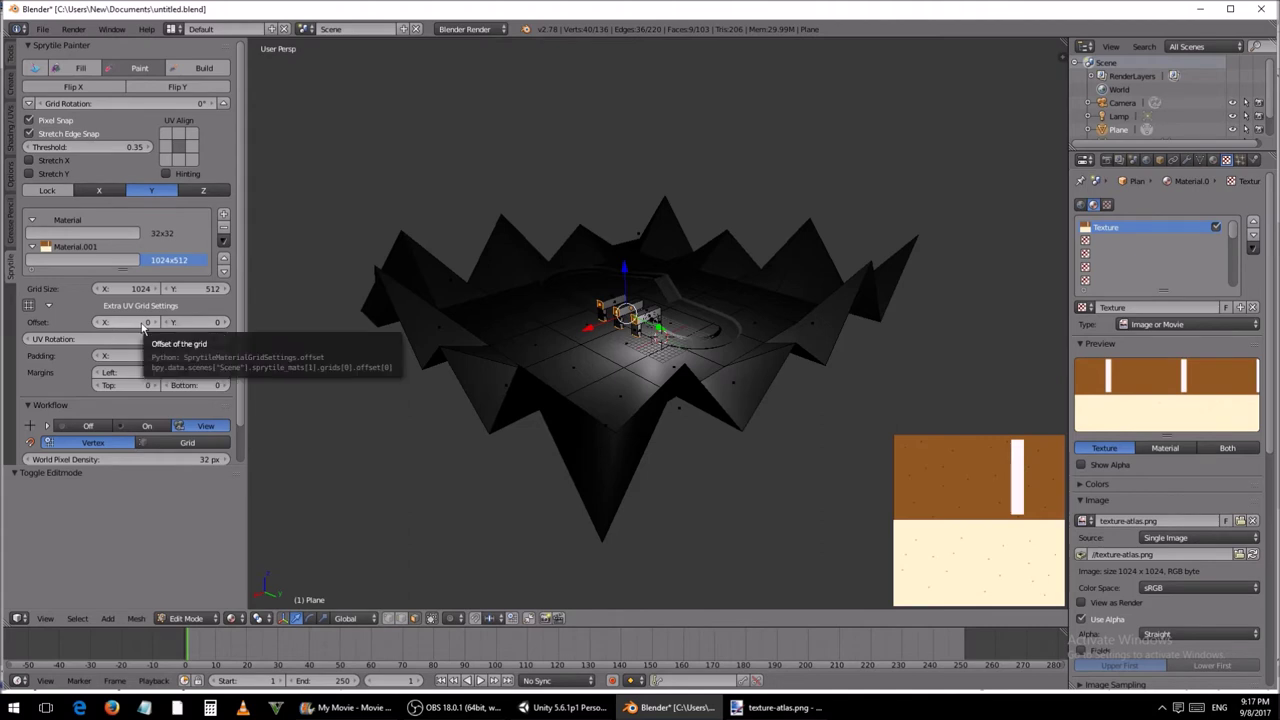
left_click(49, 306)
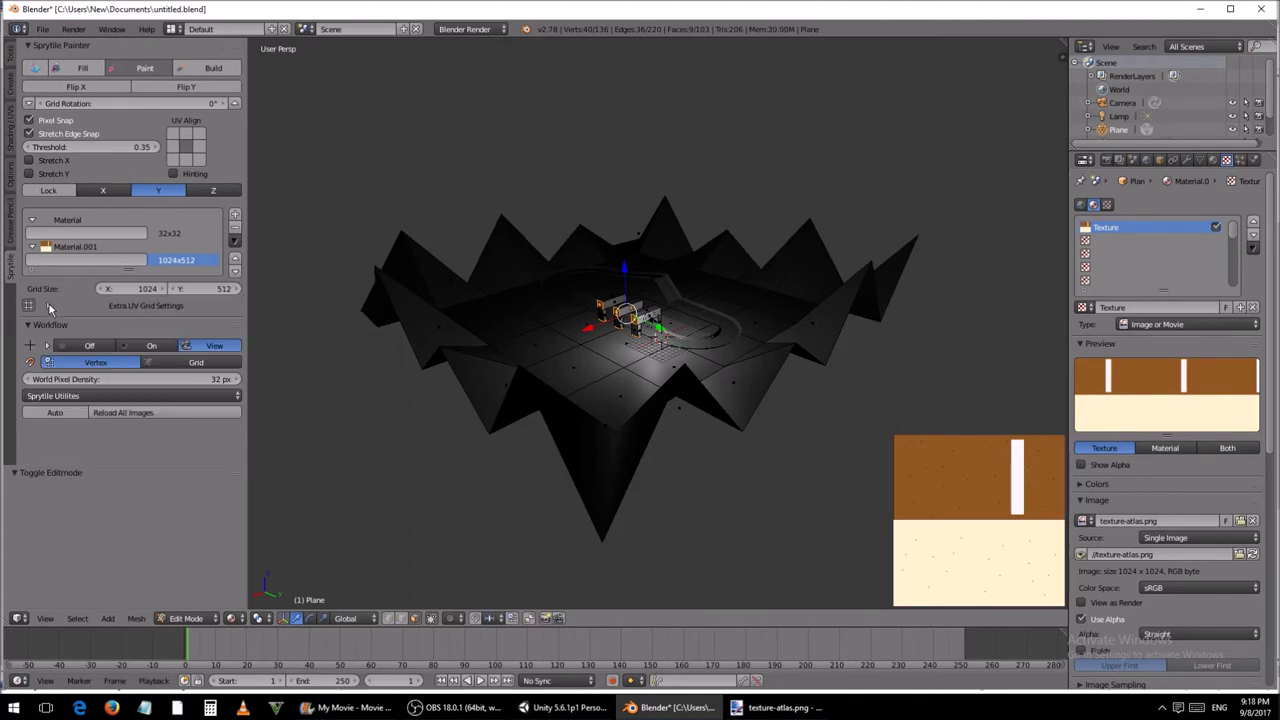
Step: Enable Stretch X, Stretch Y and Hinting for Sprytile painting
left_click(57, 166)
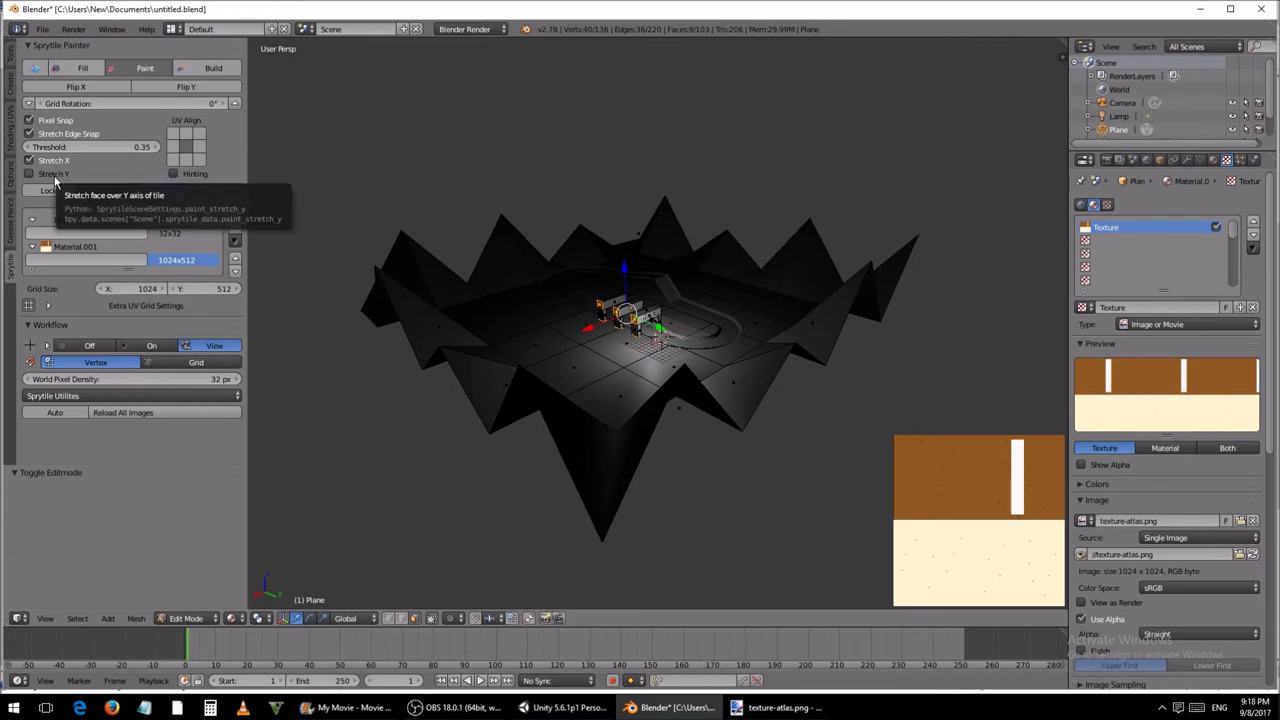
left_click(55, 178)
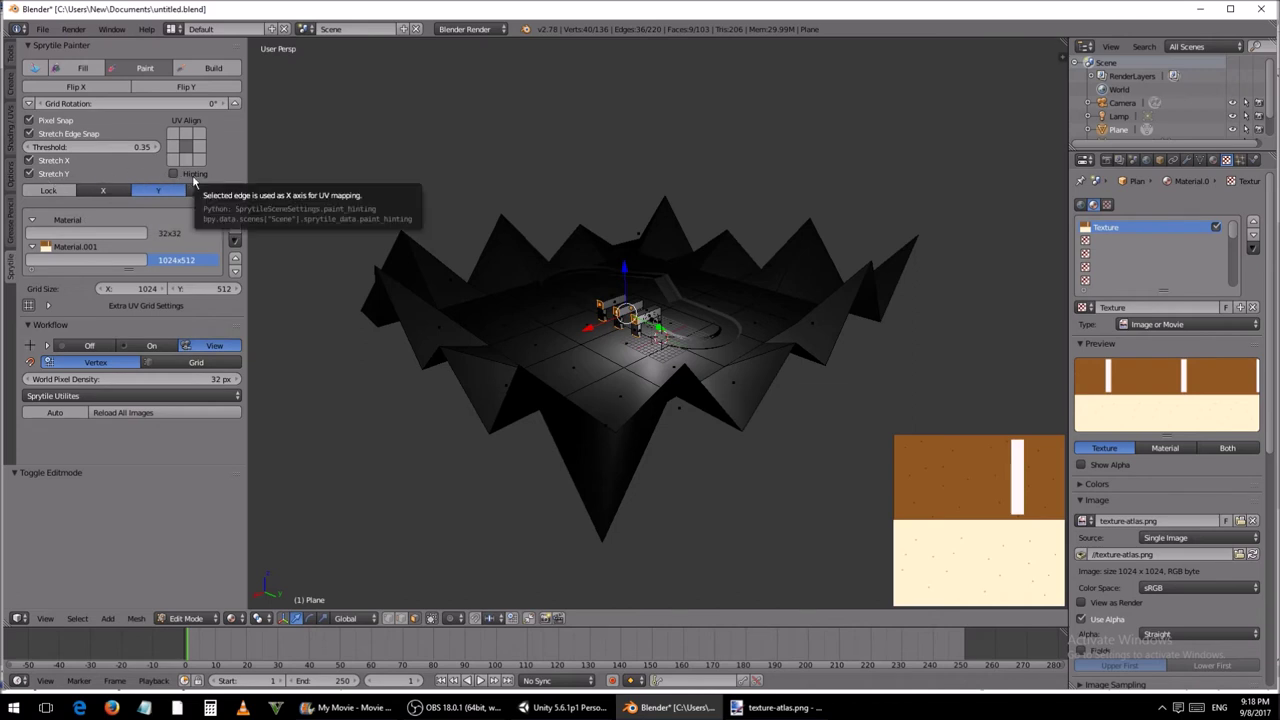
left_click(194, 178)
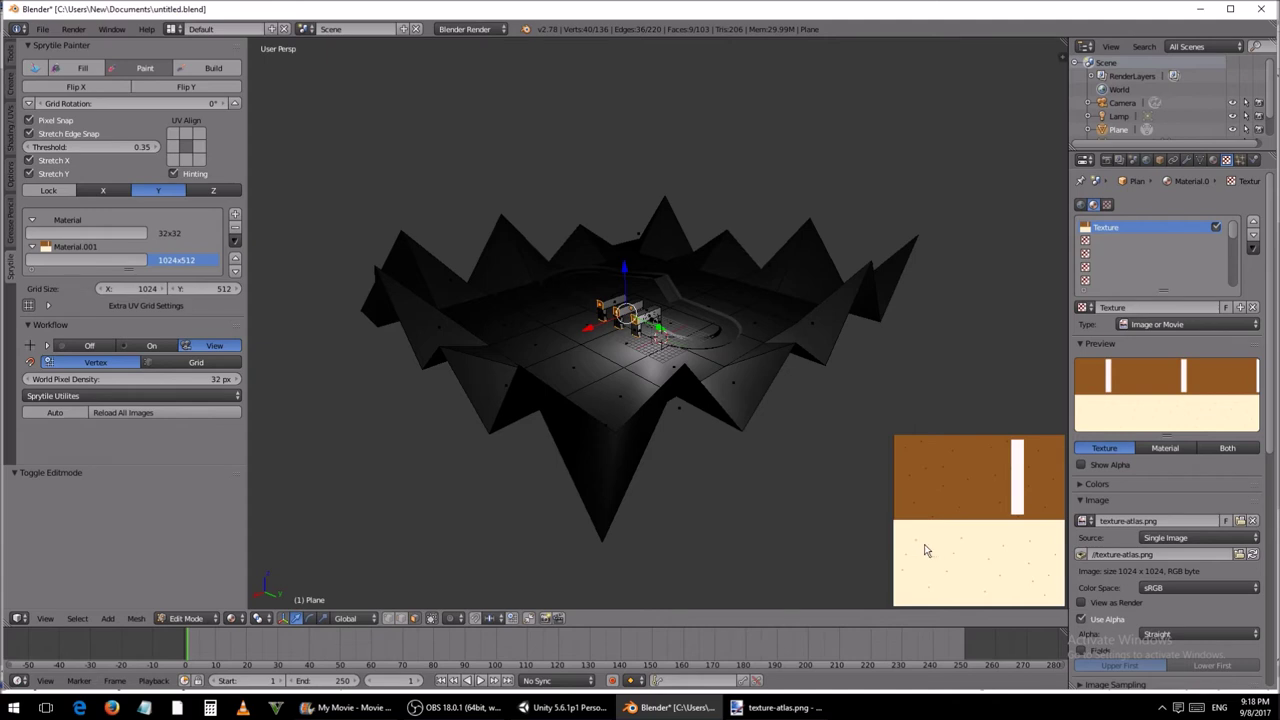
Step: Make Material.001 shadeless and paint all the terrain faces with the cream speckled tile
middle_click_drag(640, 398, 565, 446)
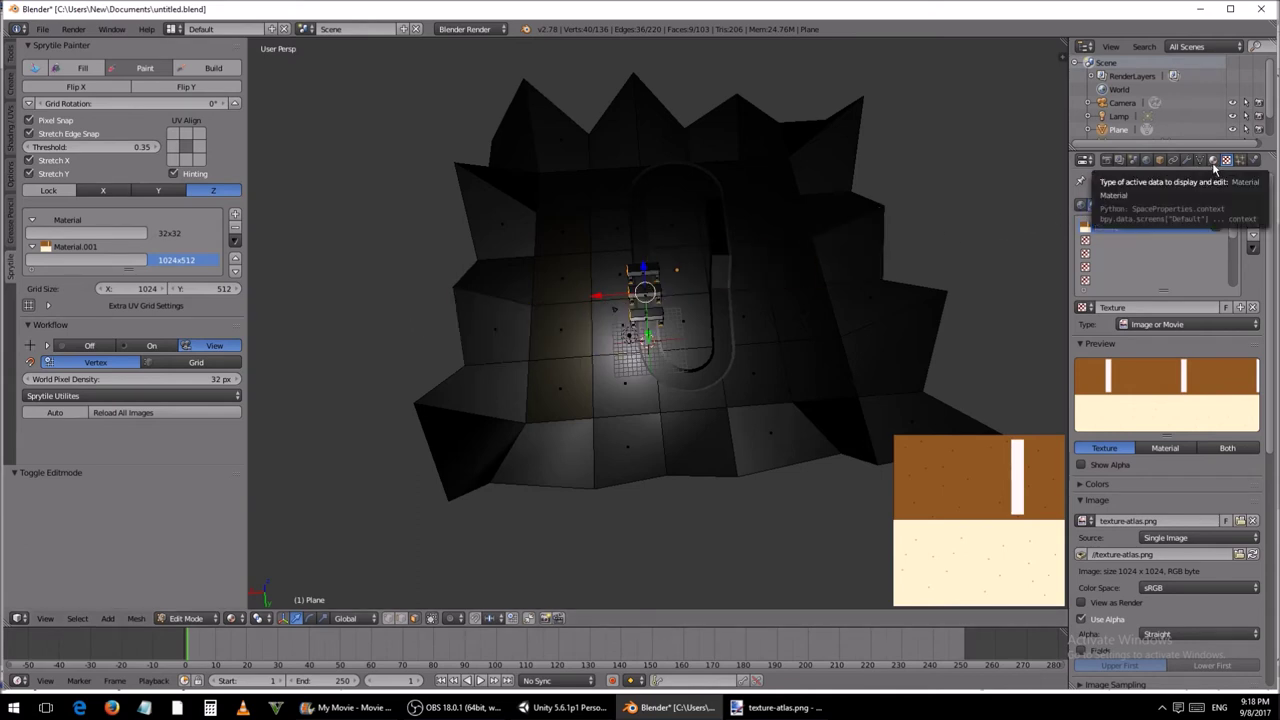
left_click(1213, 162)
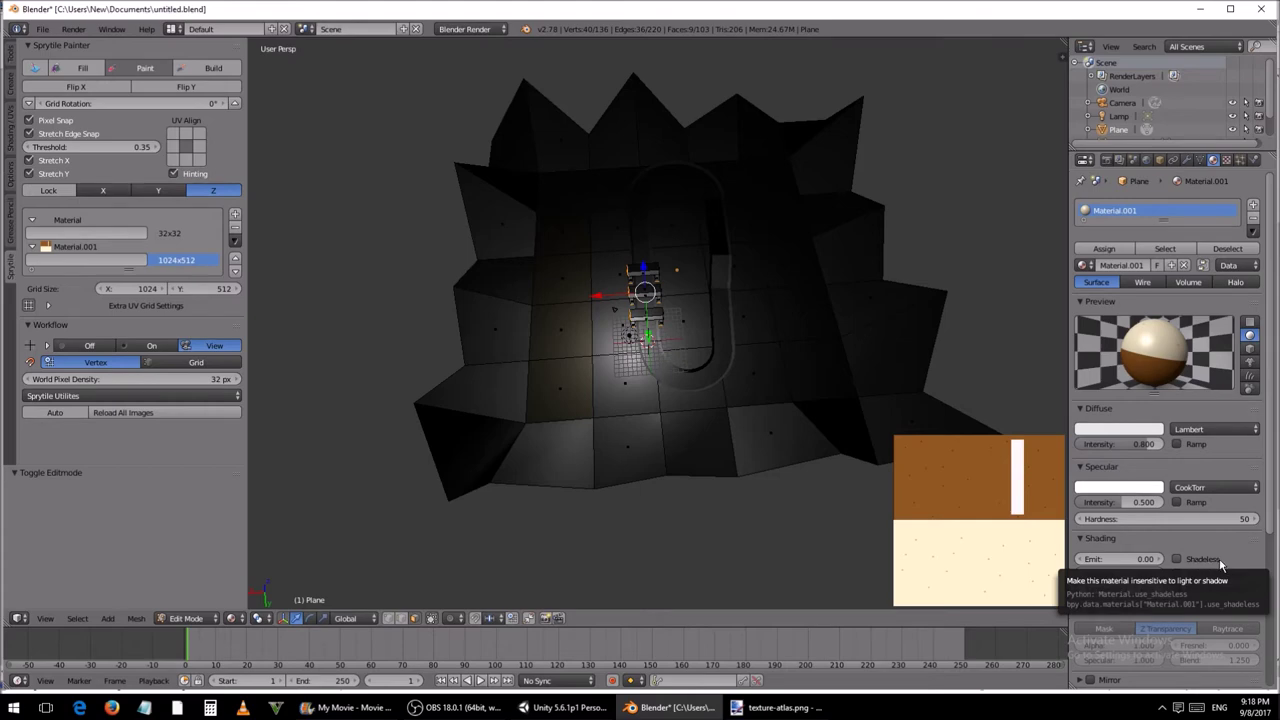
left_click(1177, 559)
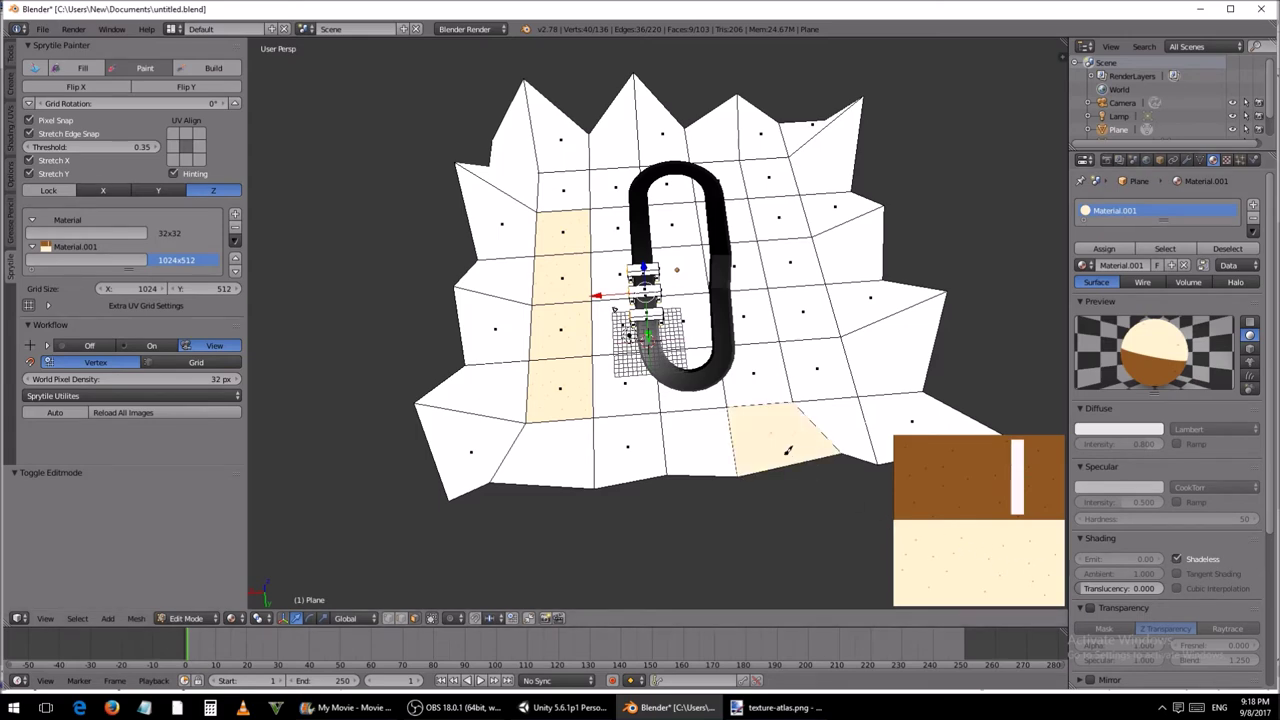
mouse_move(572, 443)
left_mouse_down()
mouse_move(493, 437)
mouse_move(489, 347)
mouse_move(518, 149)
mouse_move(647, 131)
mouse_move(814, 138)
mouse_move(831, 157)
mouse_move(882, 370)
mouse_move(725, 440)
mouse_move(610, 226)
mouse_move(756, 172)
mouse_move(692, 268)
mouse_move(757, 328)
left_mouse_up()
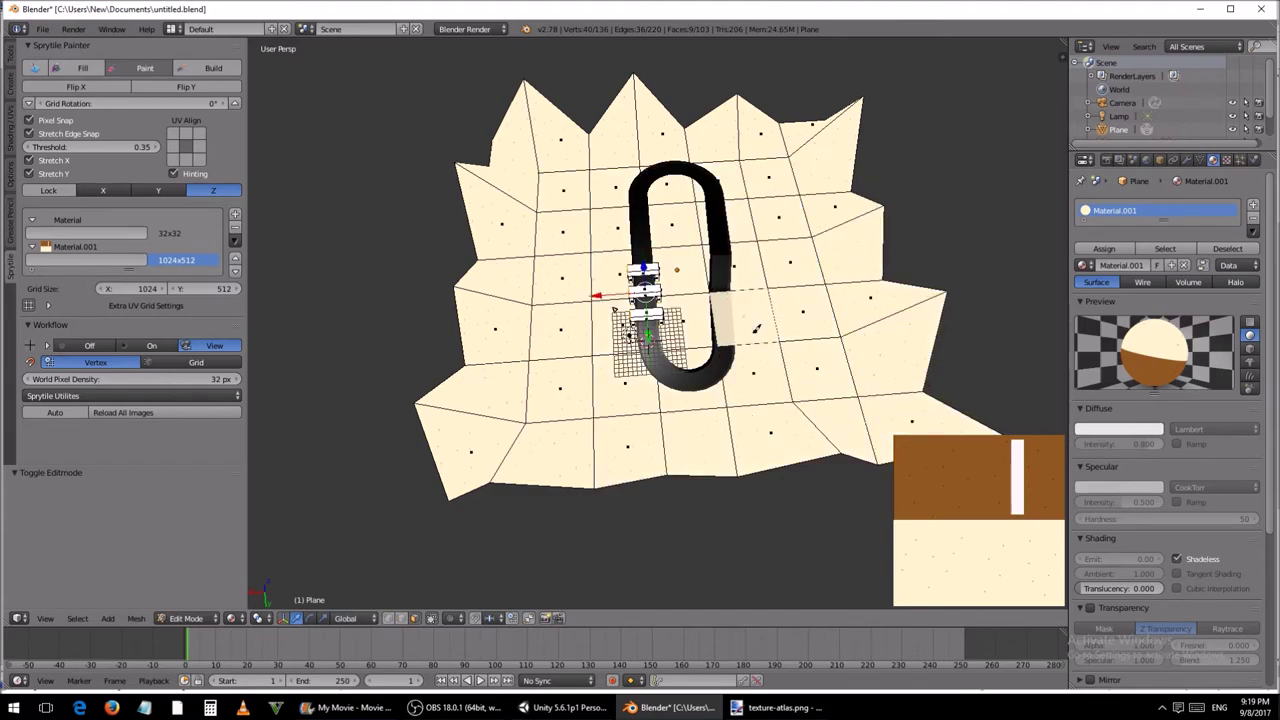
scroll(583, 286, "up", 5)
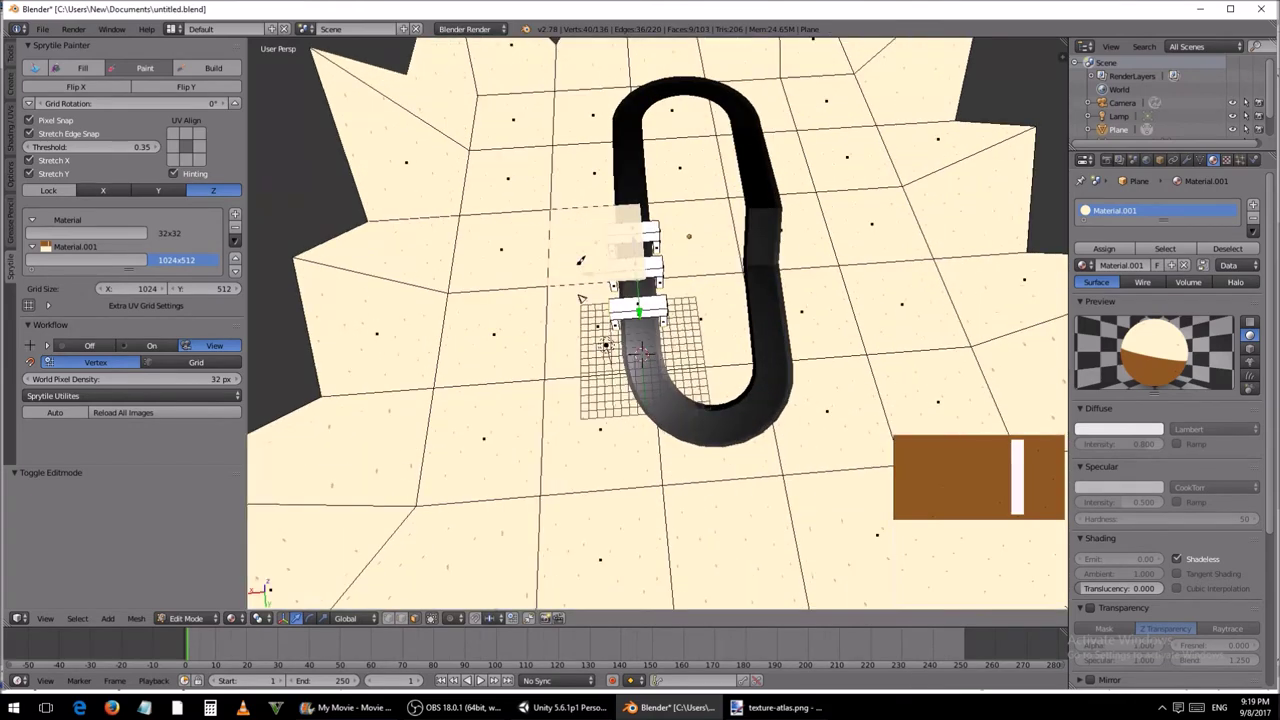
middle_click_drag(545, 287, 490, 245)
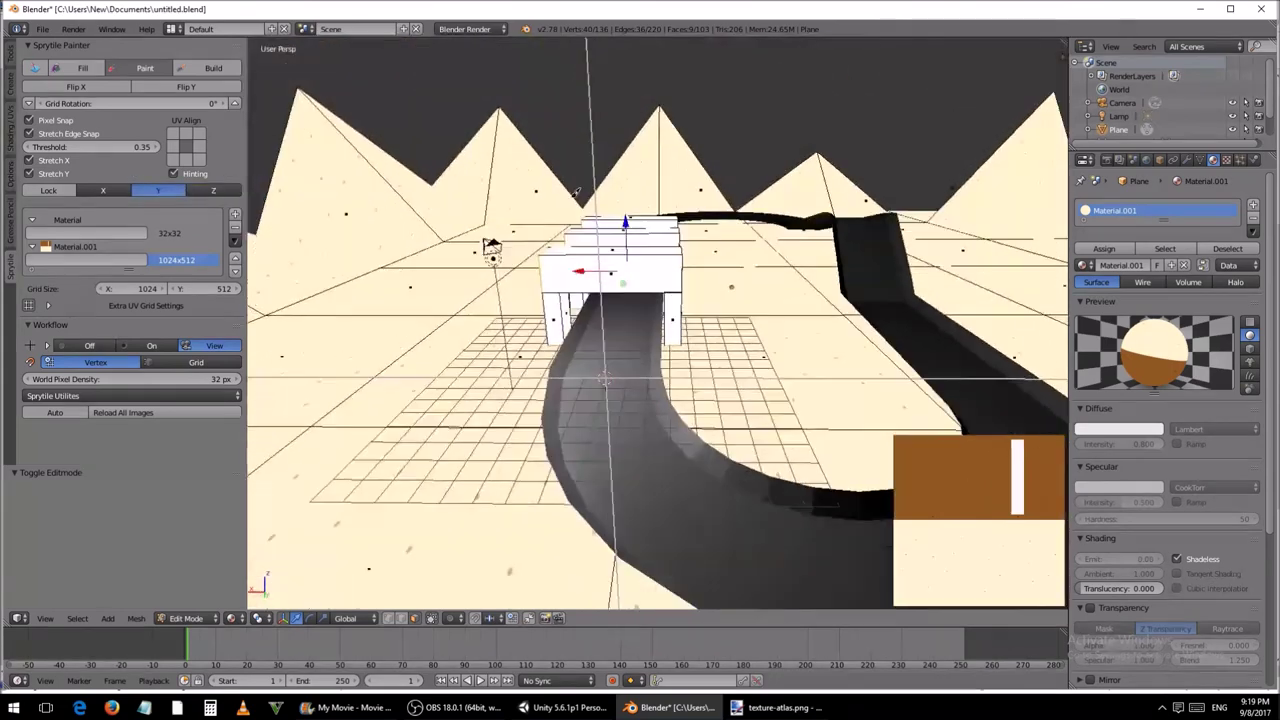
middle_click_drag(576, 191, 700, 290)
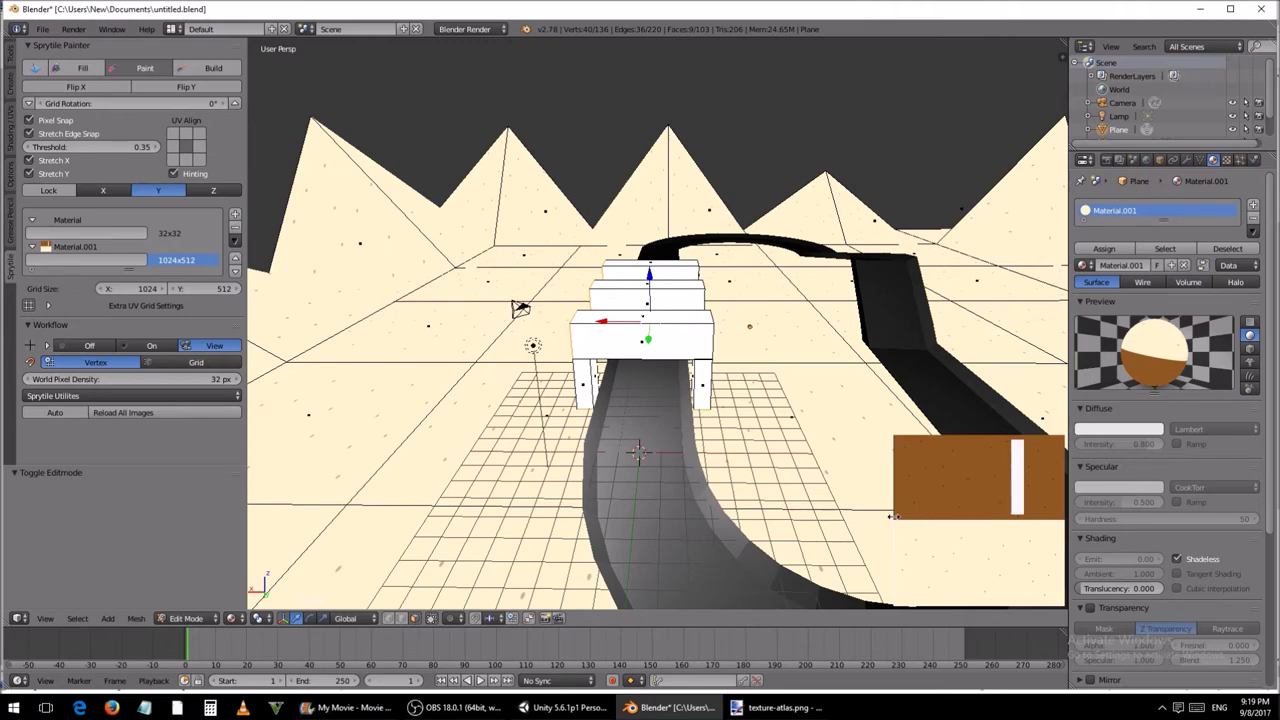
left_click_drag(896, 512, 890, 514)
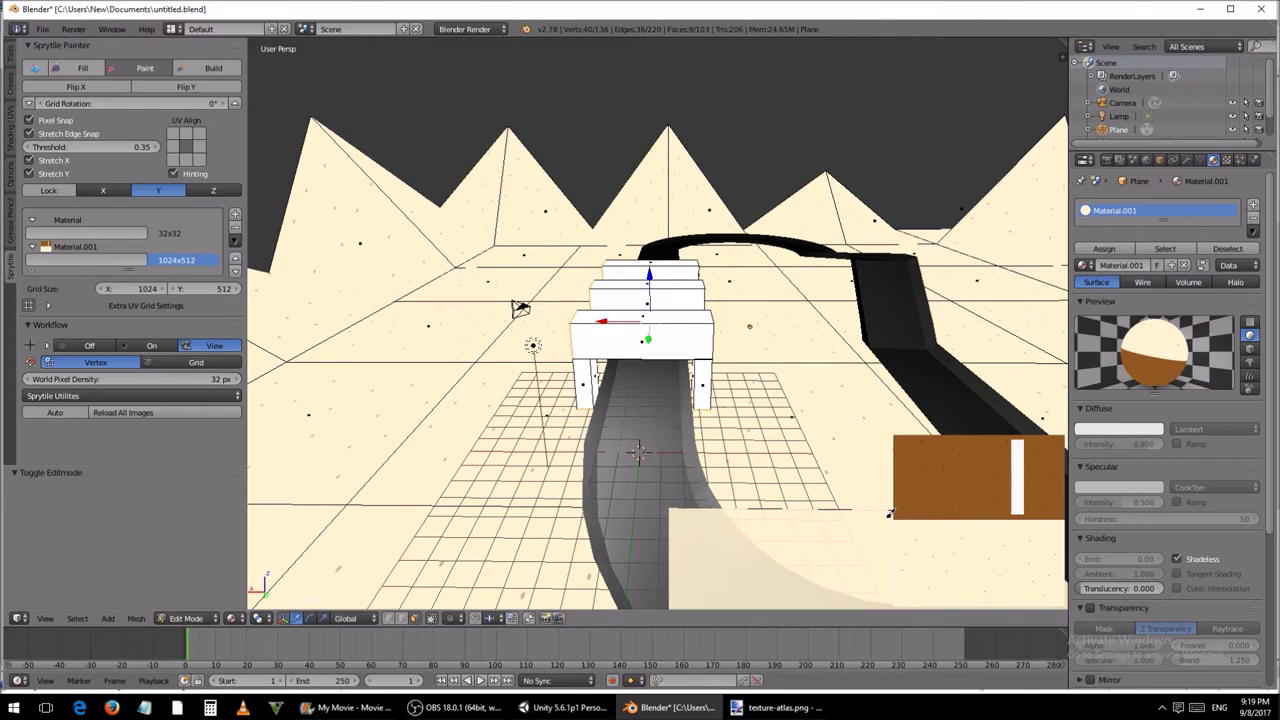
key("ctrl+z")
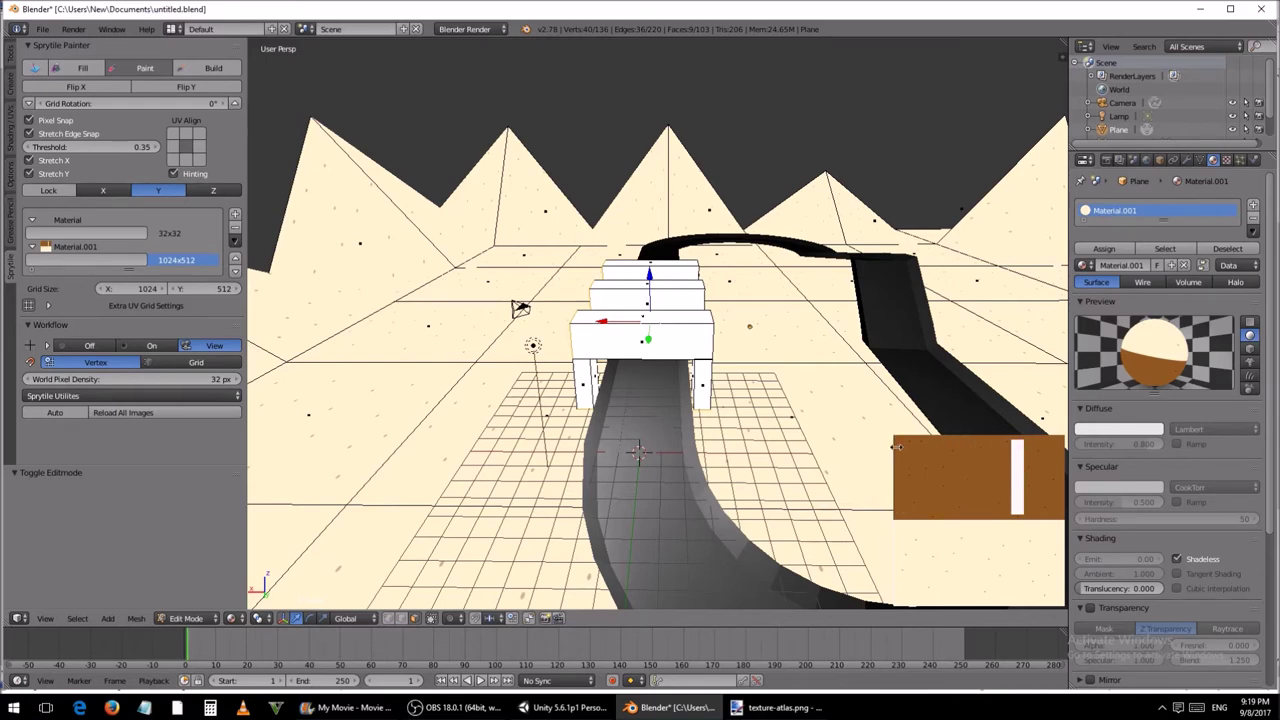
left_click_drag(897, 448, 866, 442)
key("ctrl+z")
Step: Set the X value of the Sprytile grid size to 512 for Material.001
left_click(146, 288)
type("3")
key("Return")
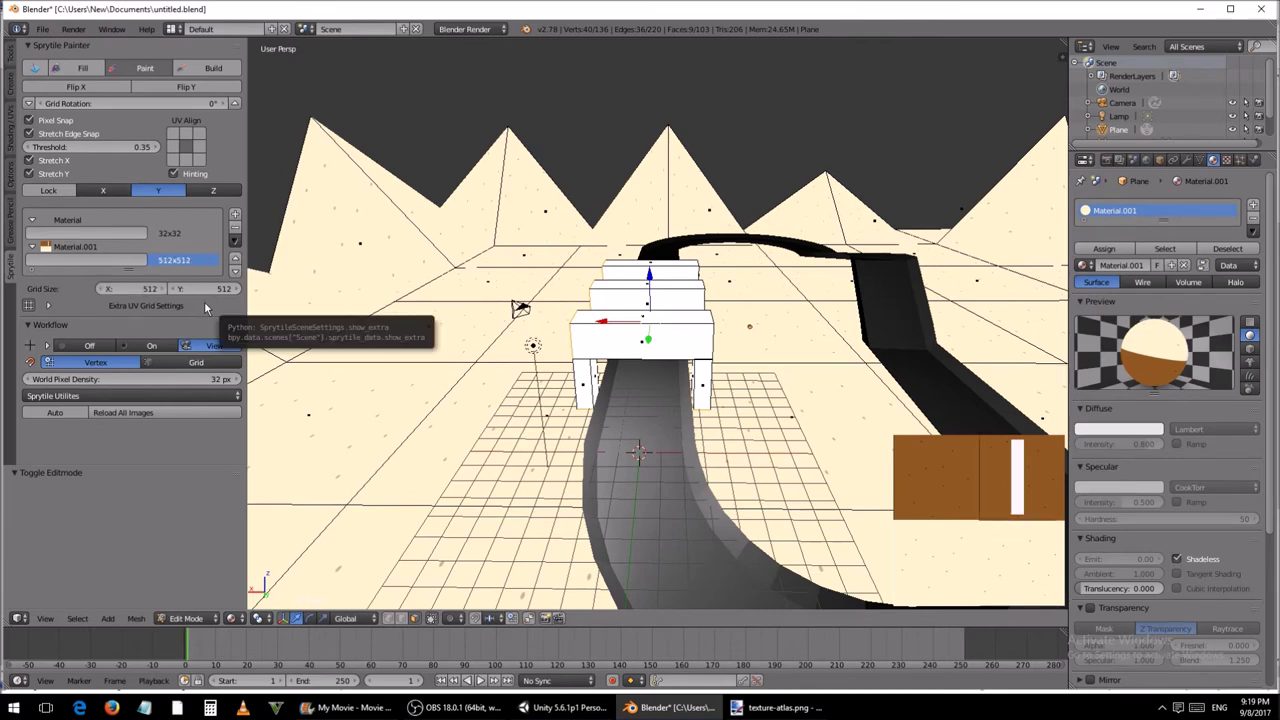
left_click(48, 307)
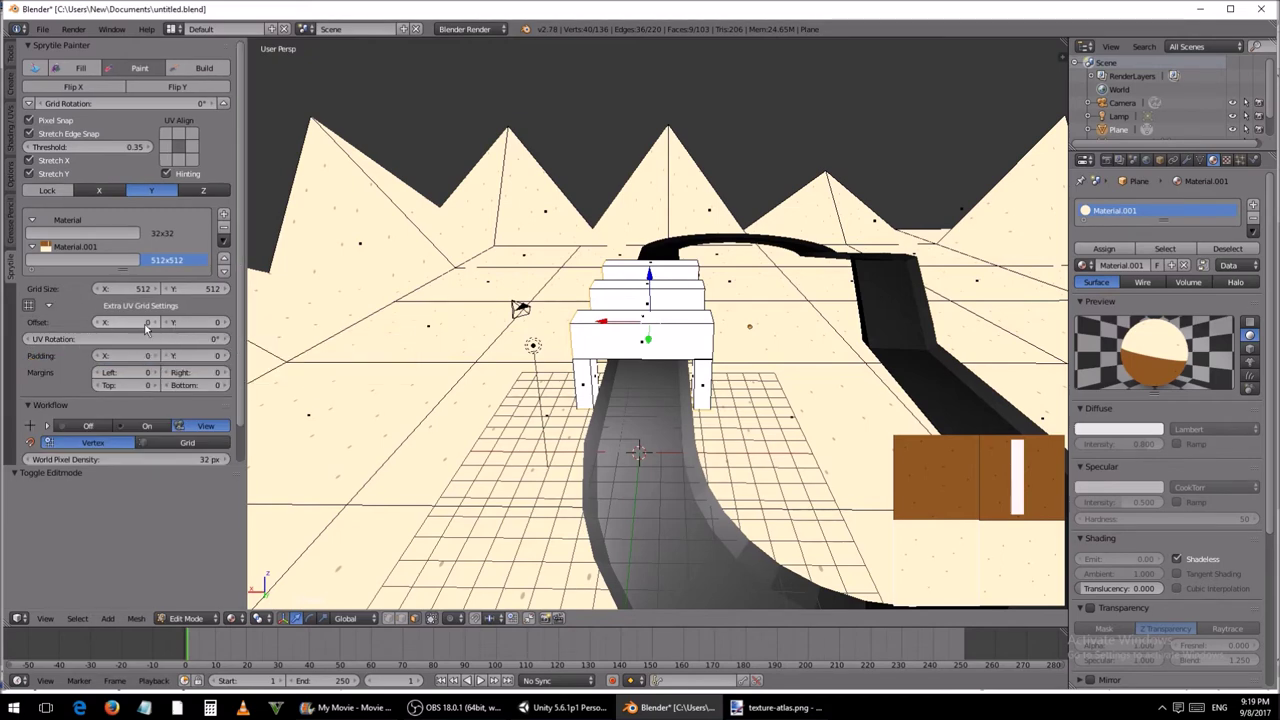
left_click(50, 307)
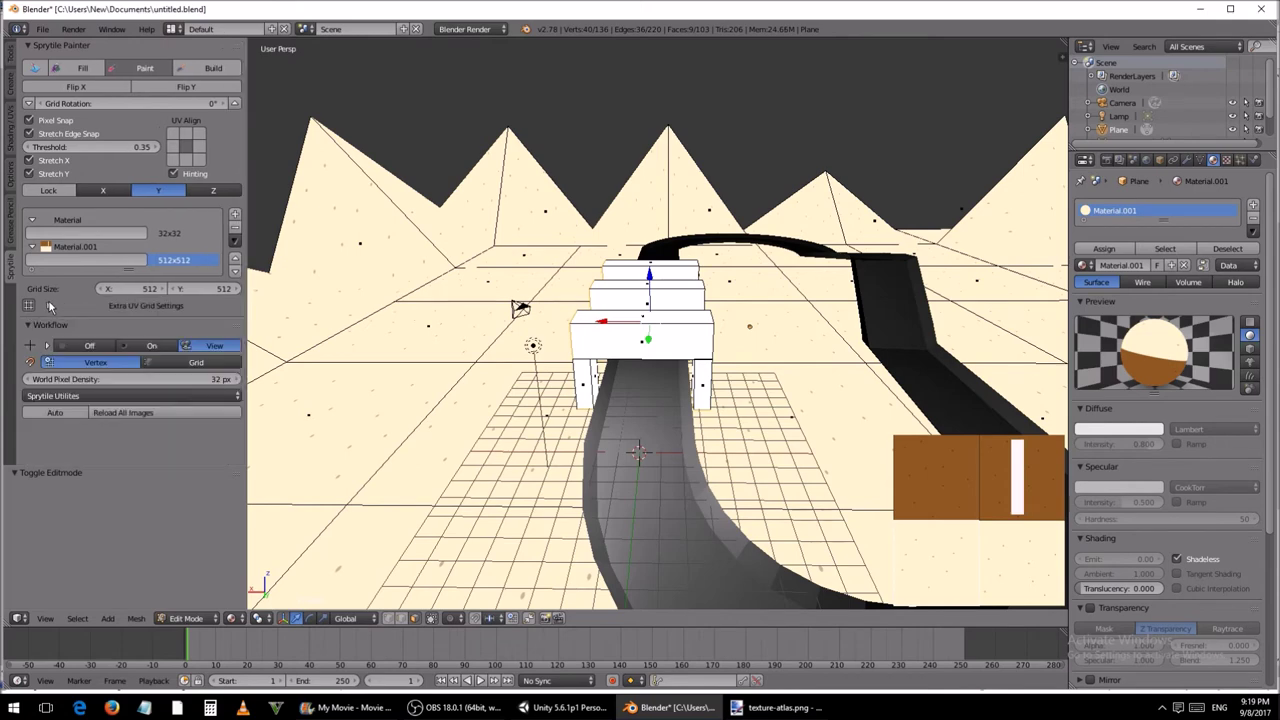
Step: Paint the front faces of the nearest arch's beam and both legs with the plain brown tile
left_click(612, 337)
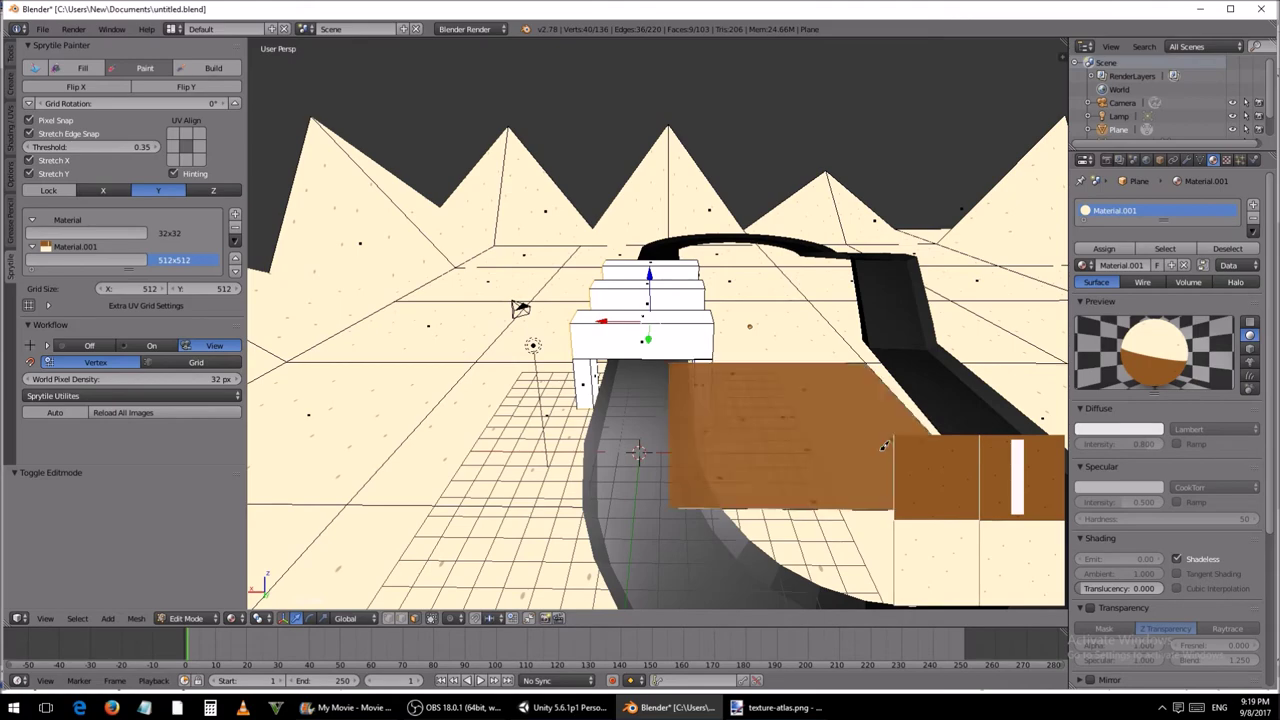
middle_click_drag(684, 346, 677, 338)
scroll(677, 338, "up", 5)
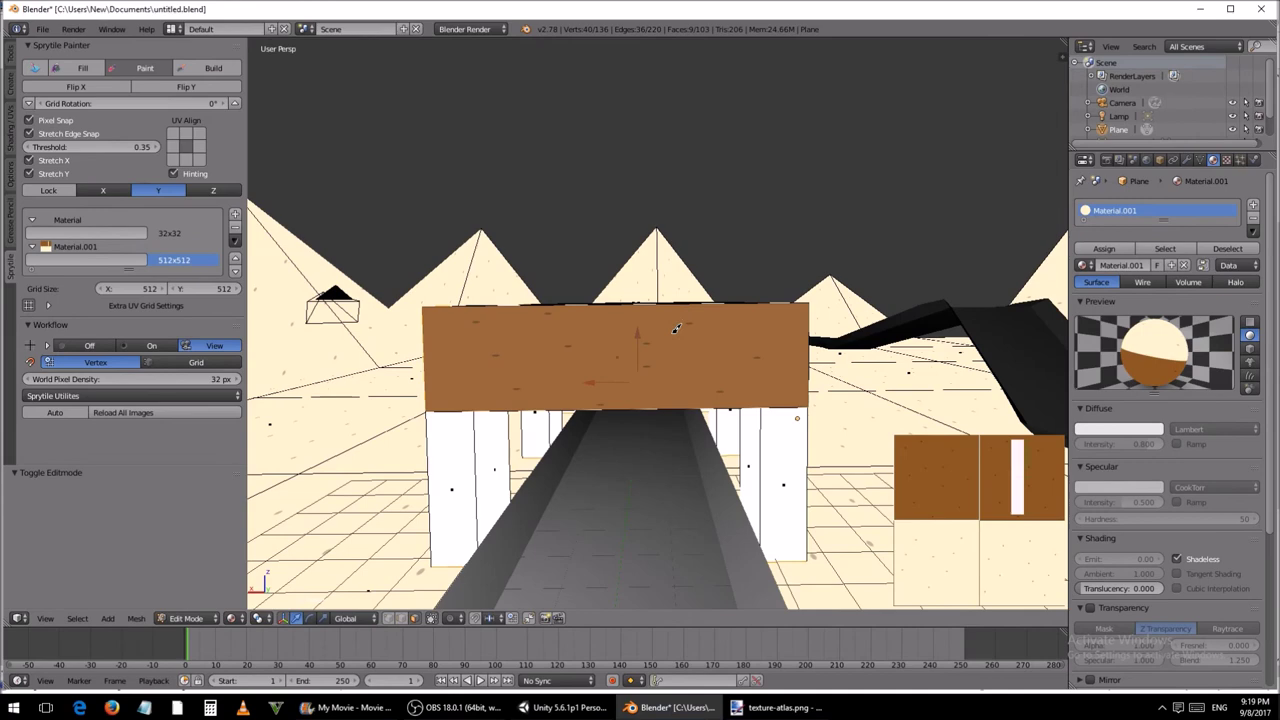
left_click(676, 328)
left_click(468, 415)
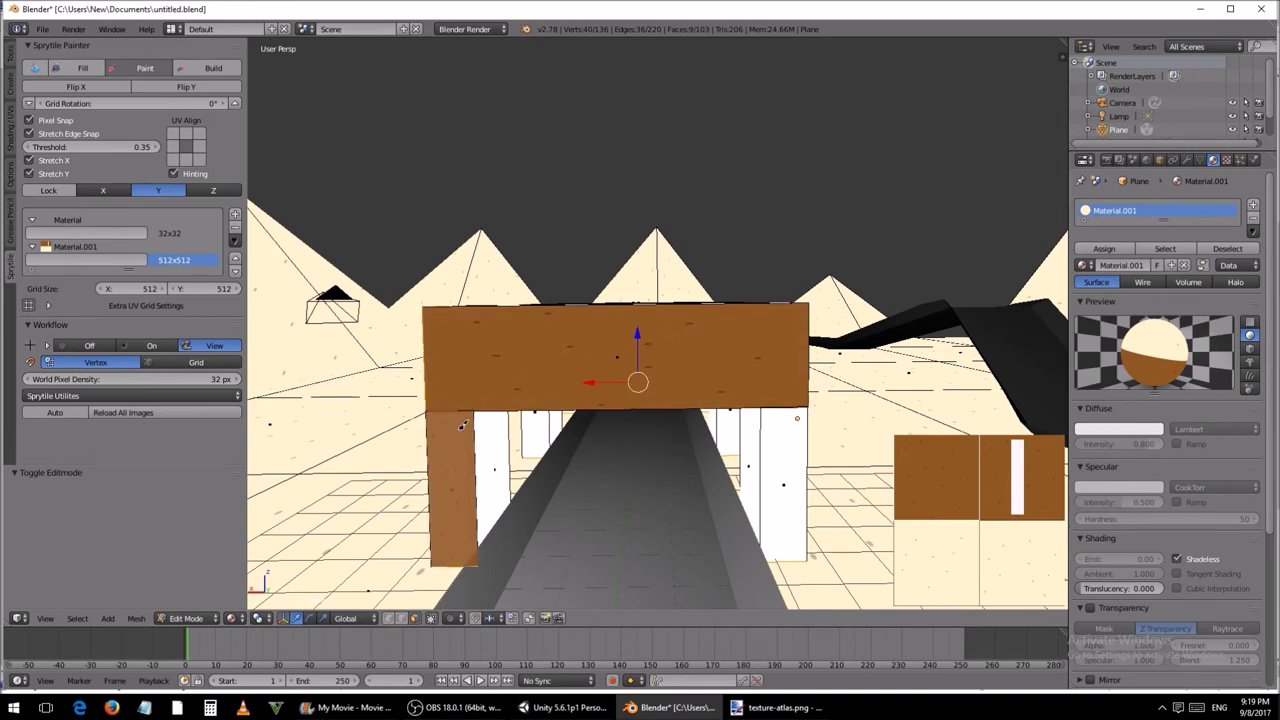
left_click(785, 410)
left_click(786, 411)
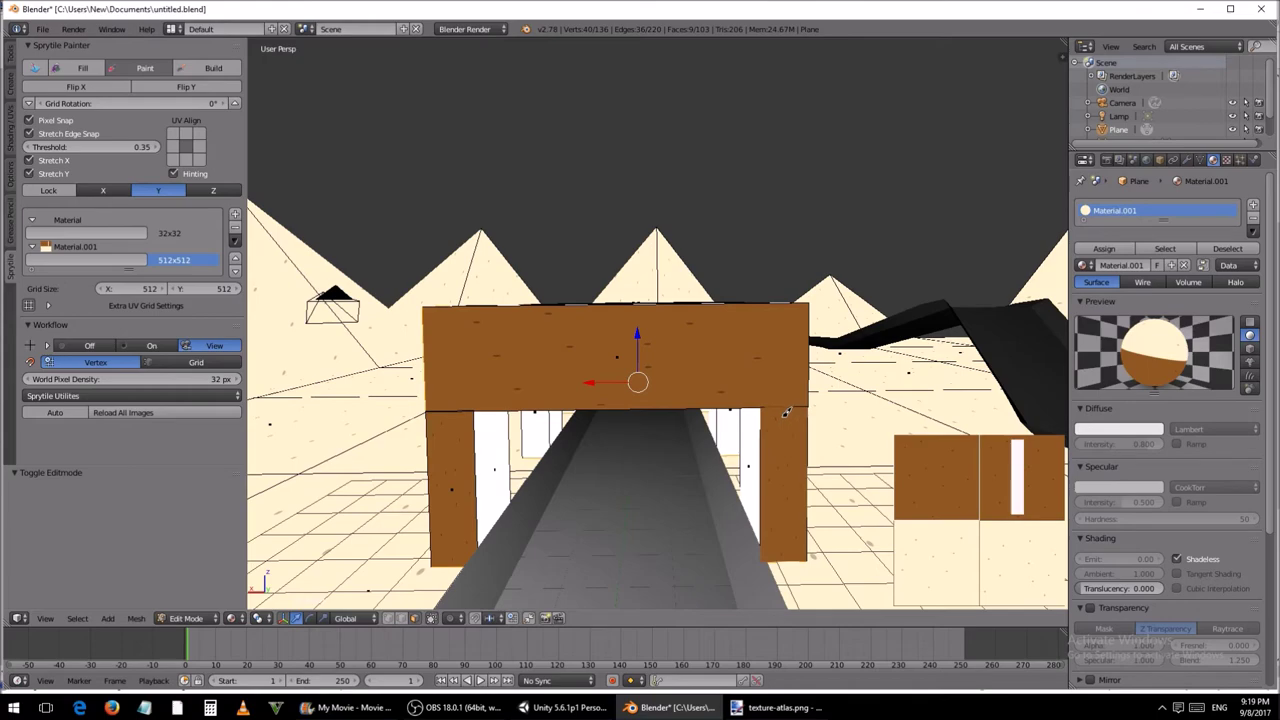
Step: Paint the outer side faces at both ends of the nearest arch with the plain brown tile
mouse_move(786, 411)
middle_mouse_down()
mouse_move(866, 391)
mouse_move(790, 395)
middle_mouse_up()
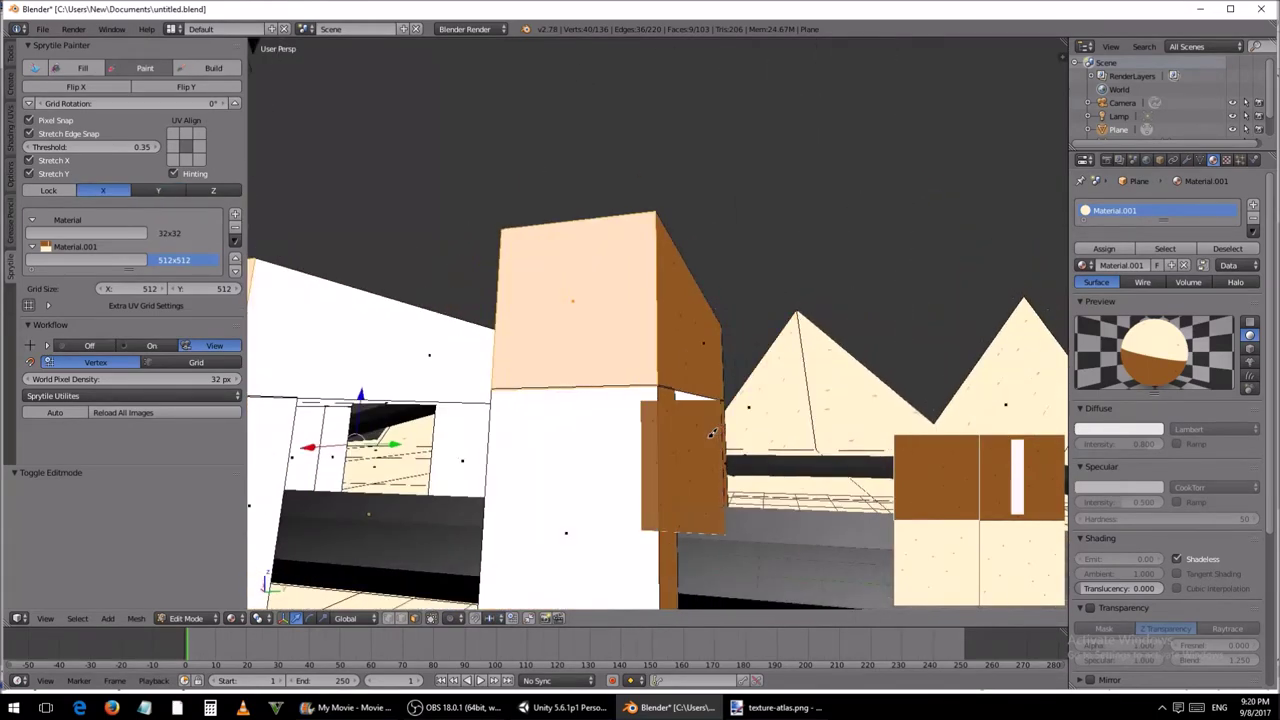
left_click(618, 440)
left_click(613, 360)
middle_click_drag(613, 357, 470, 403)
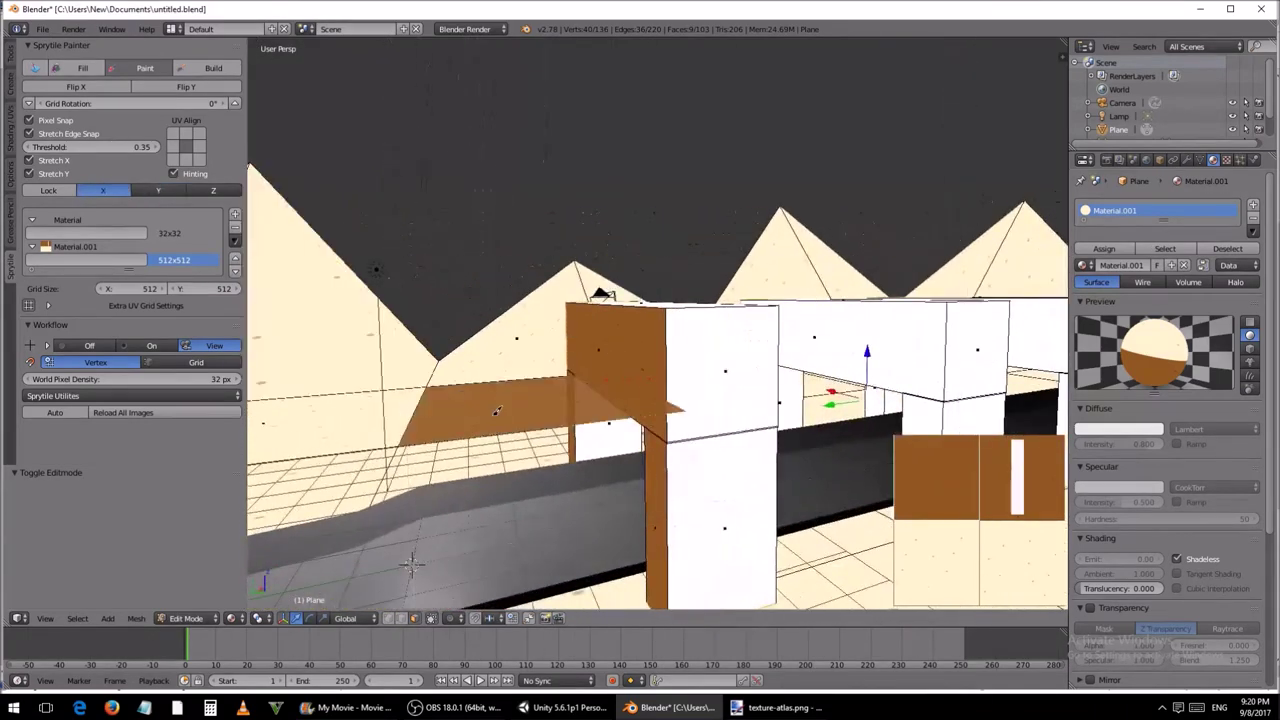
left_click(695, 478)
left_click(617, 432)
left_click(703, 388)
Step: Paint the top face of the nearest arch's beam with the plain brown tile
middle_click_drag(703, 388, 838, 521)
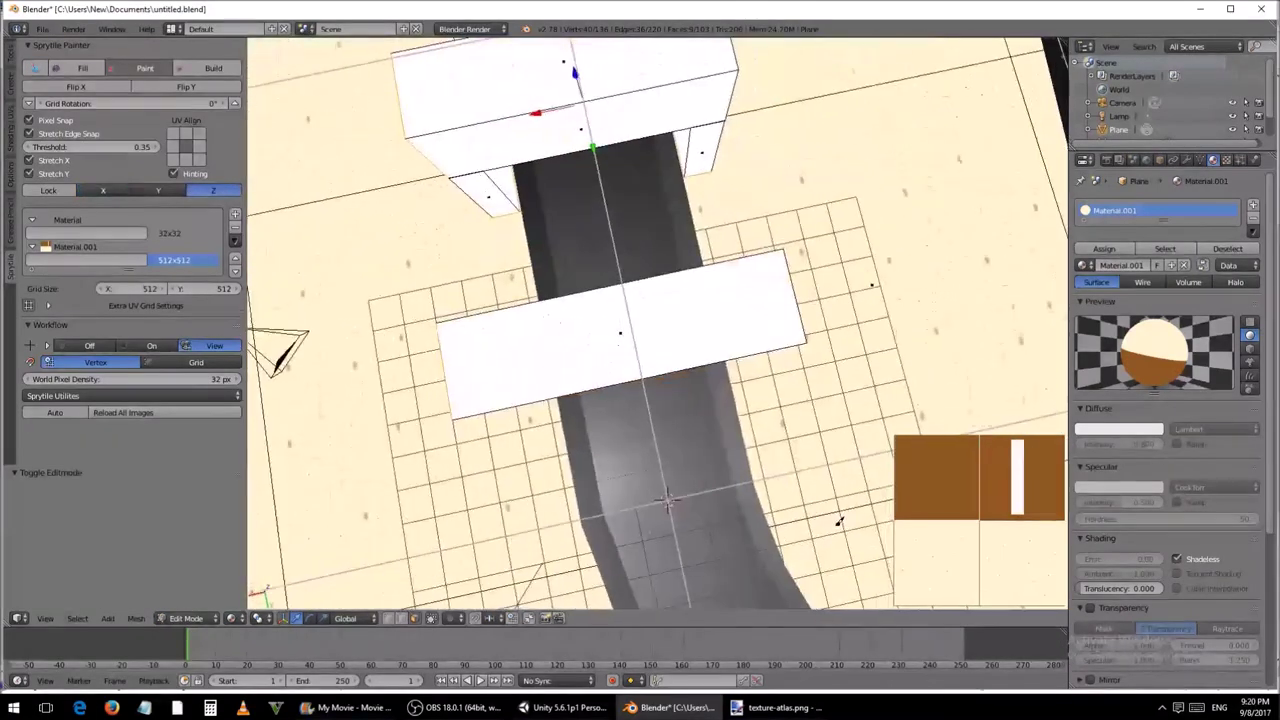
left_click(681, 333)
middle_click_drag(681, 333, 600, 232)
middle_click_drag(447, 531, 578, 413)
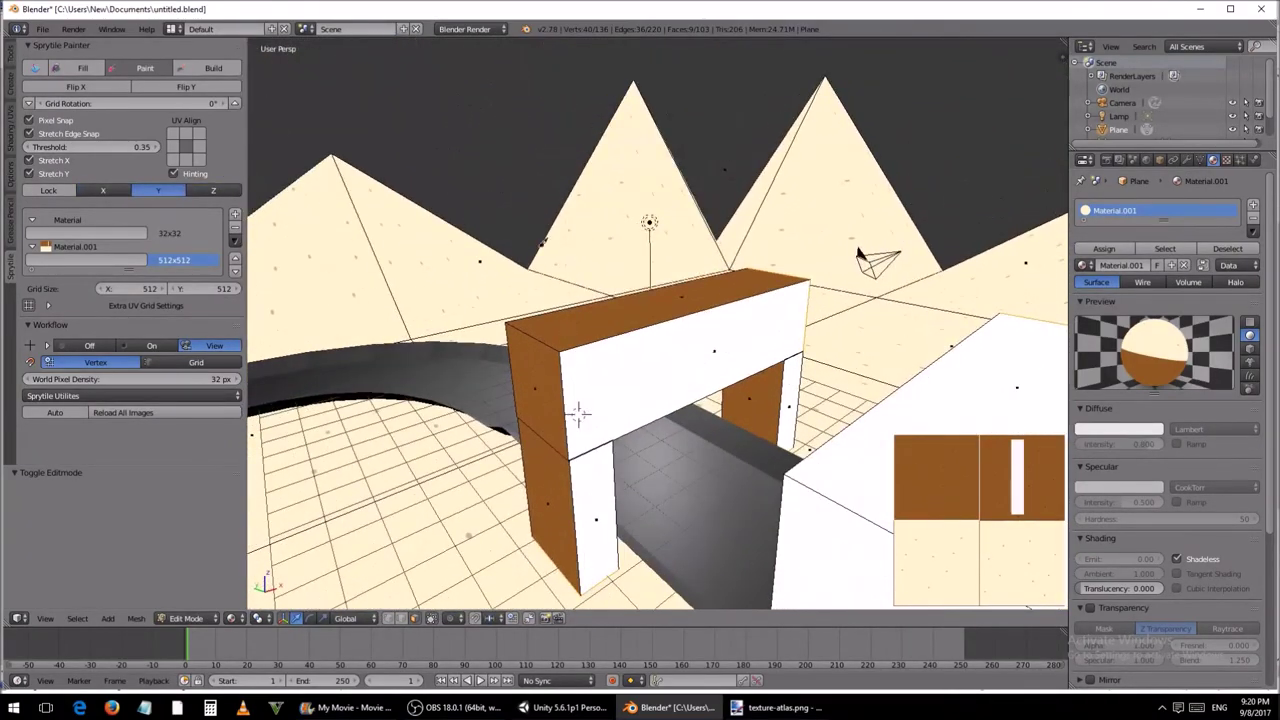
Step: Paint the remaining visible outer faces of the arch beams and legs with the plain brown tile
middle_click_drag(578, 413, 670, 364)
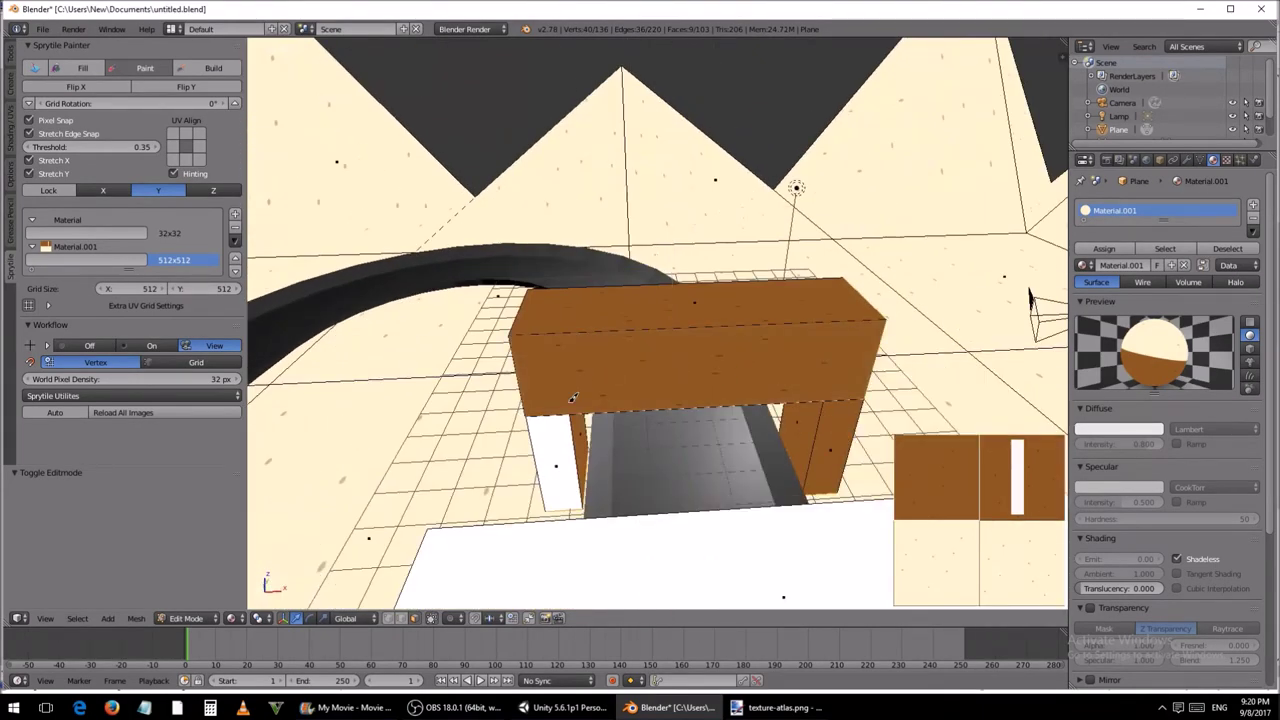
middle_click_drag(593, 425, 757, 341)
left_click(643, 409)
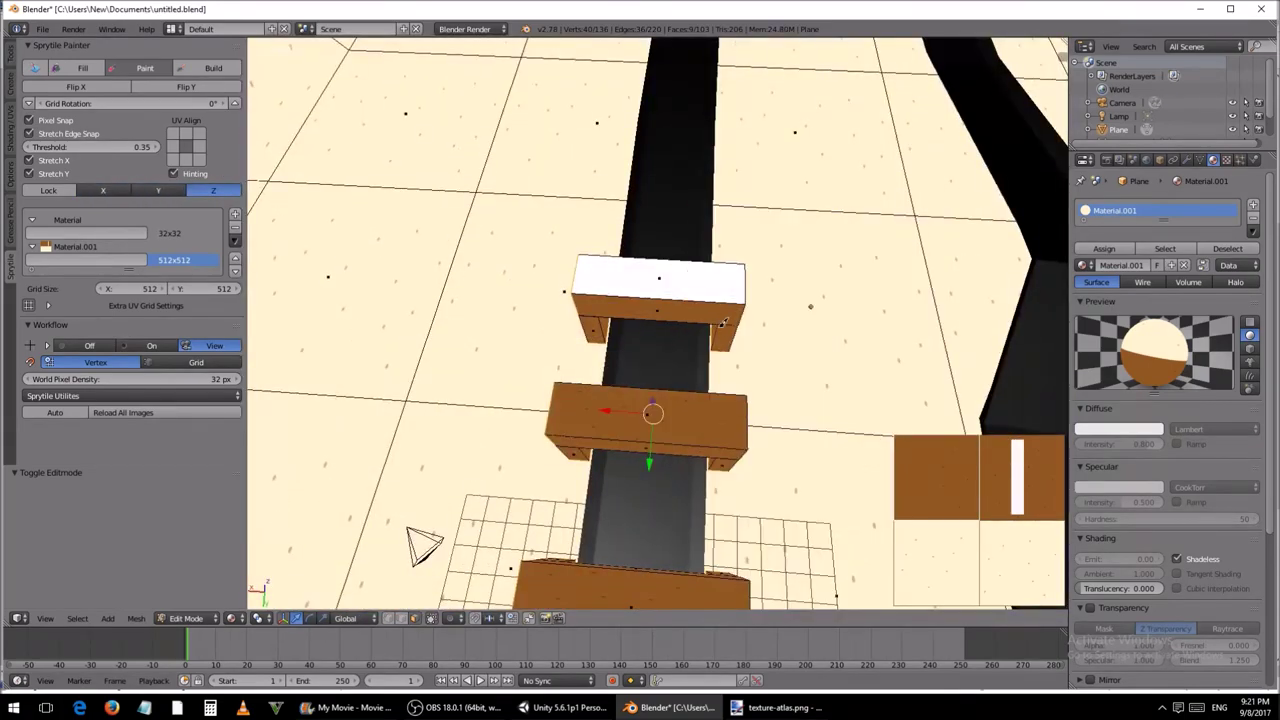
middle_click_drag(643, 409, 570, 360)
Step: Try painting the underside of the nearest arch's beam with the white-striped brown tile at 0° grid rotation
middle_click_drag(519, 186, 929, 223)
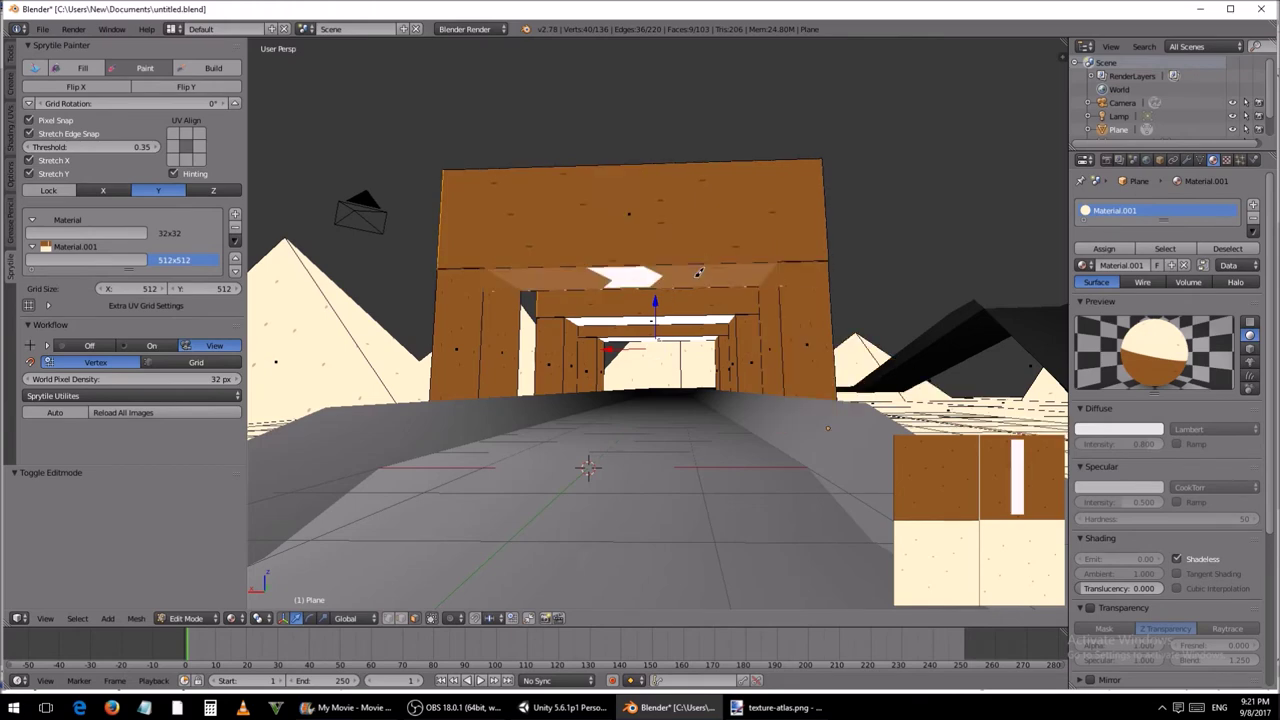
scroll(698, 272, "up", 5)
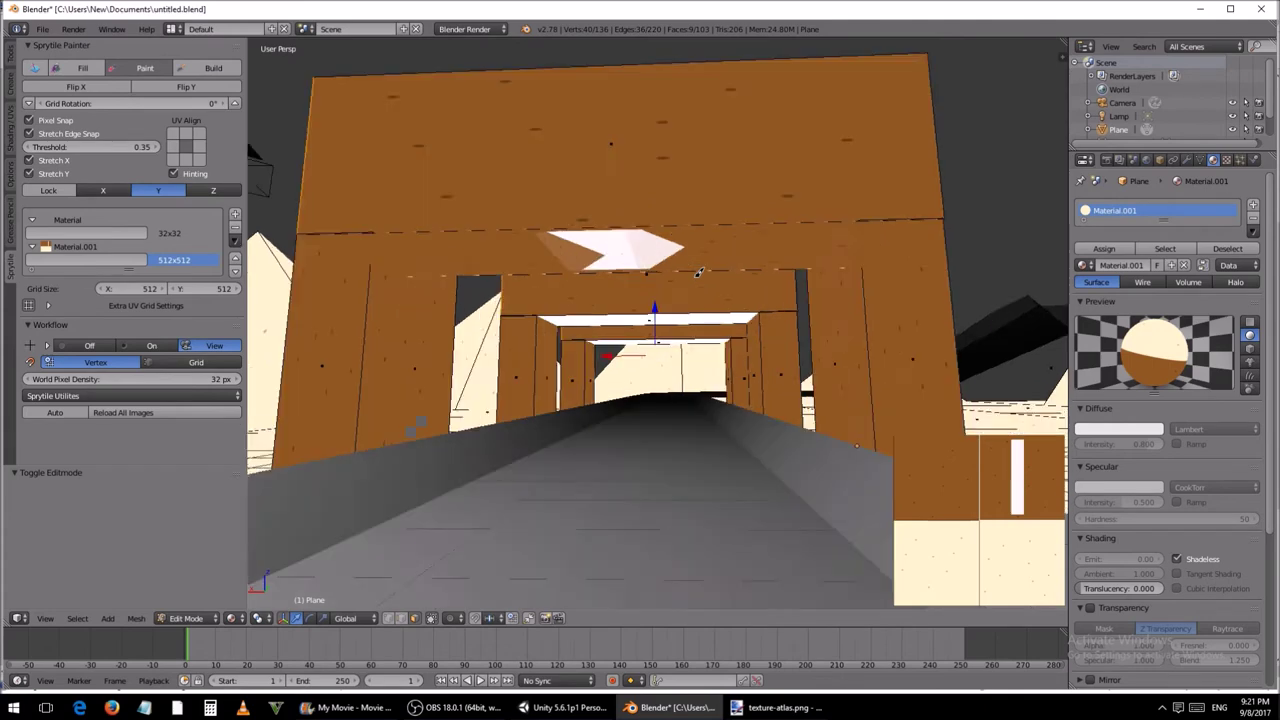
middle_click_drag(852, 368, 921, 410)
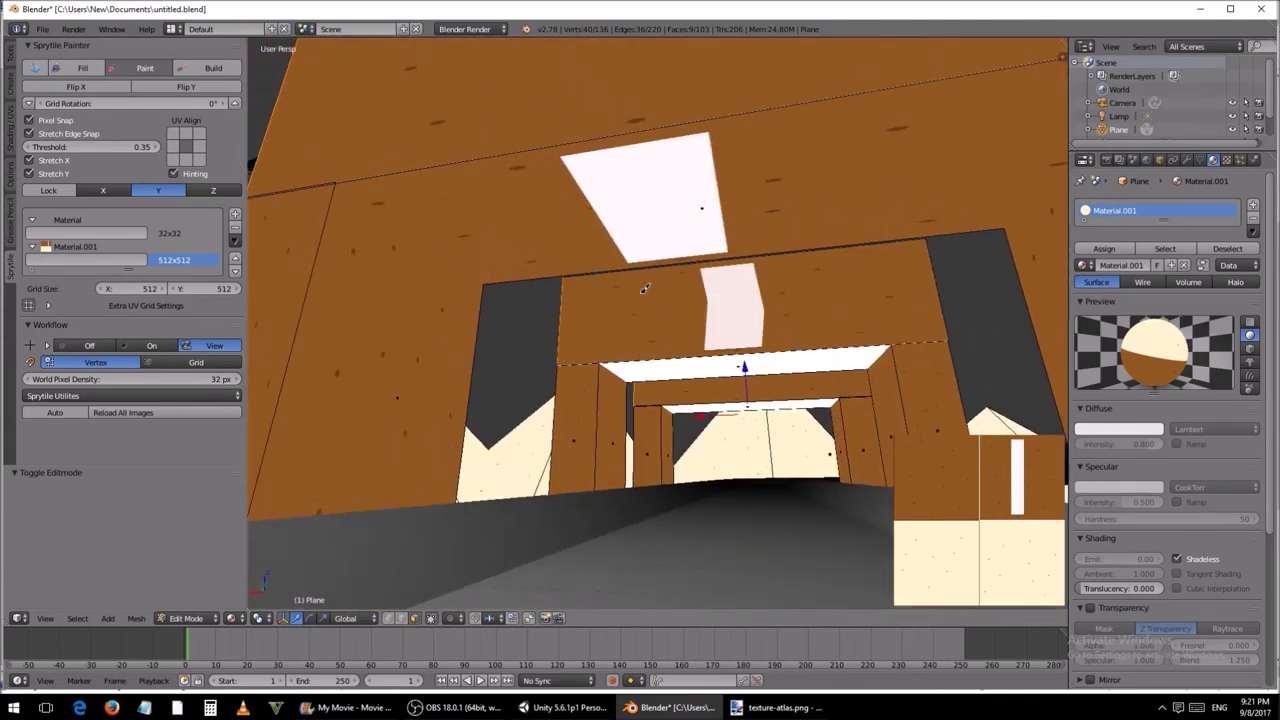
left_click(640, 200)
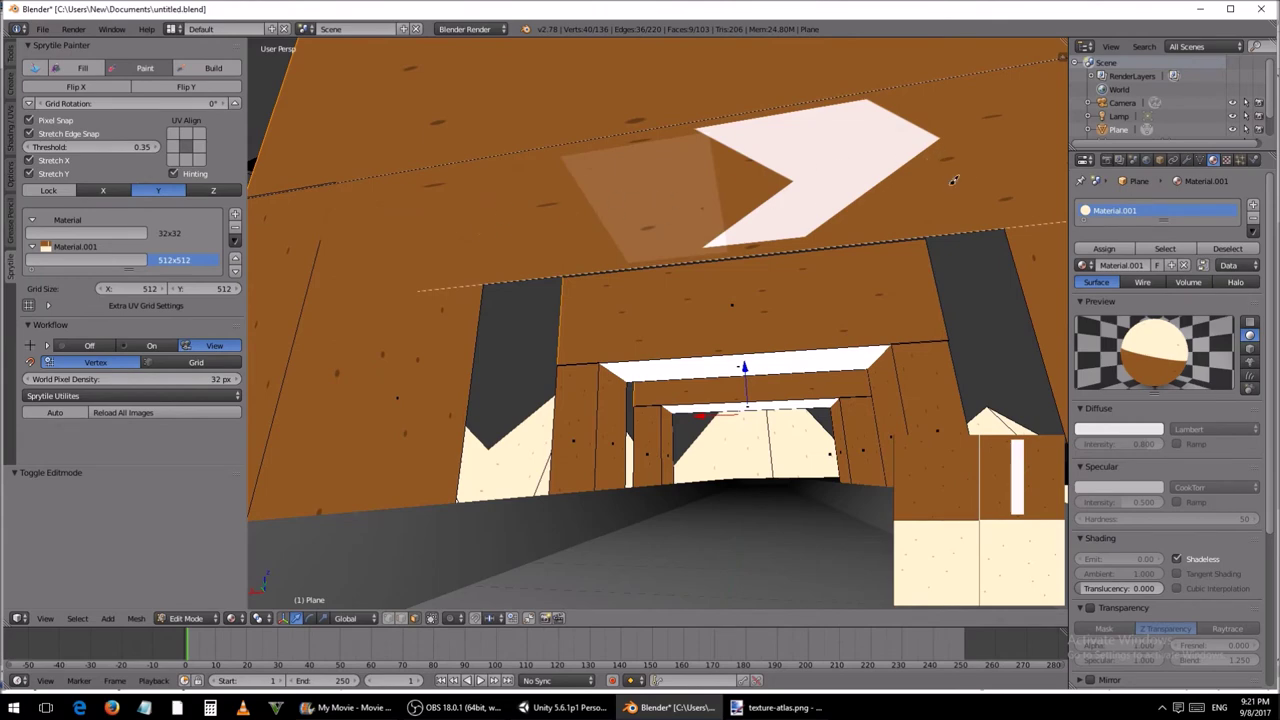
left_click(571, 212)
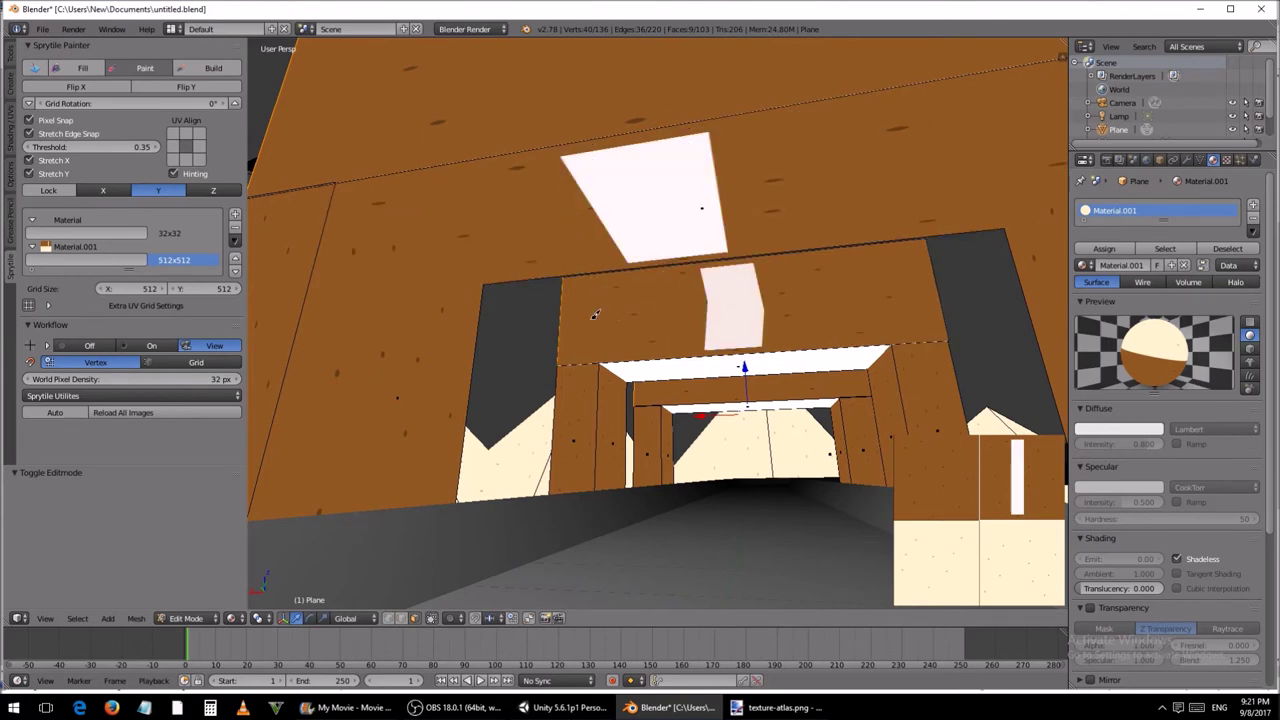
key("ctrl+z")
key("ctrl+shift+z")
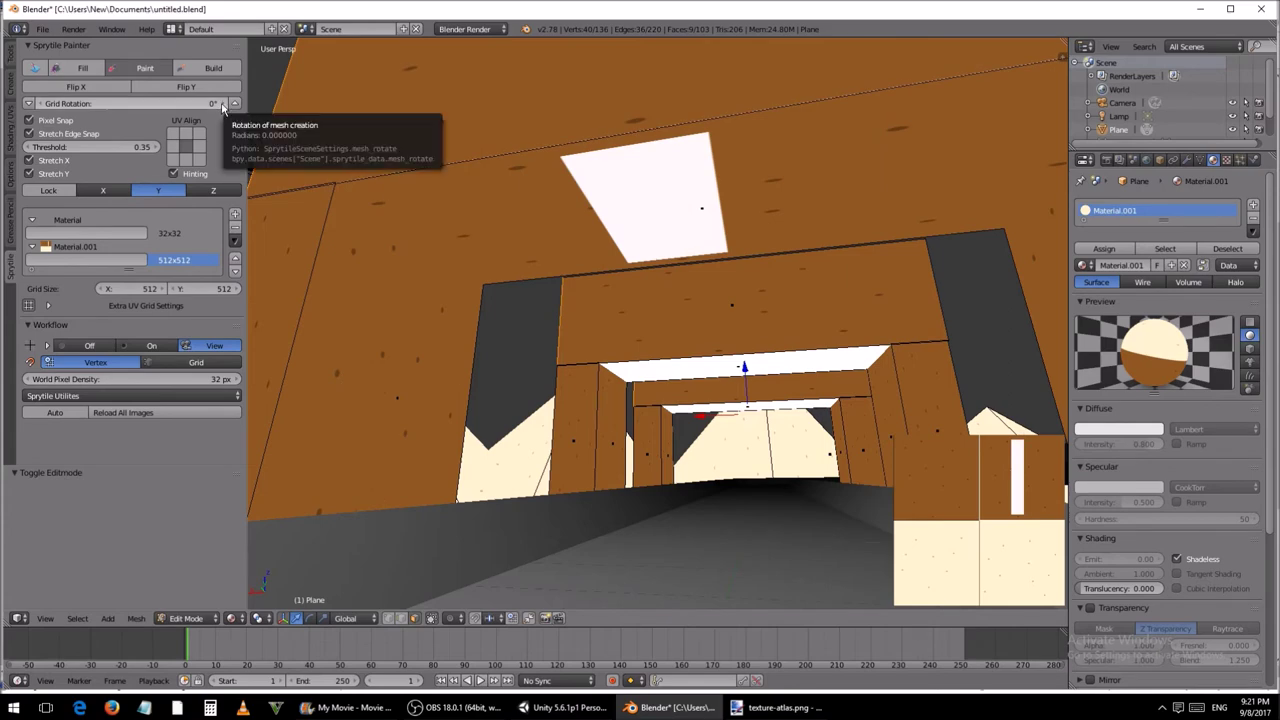
Step: Set the Sprytile grid rotation to 90° and paint the nearest beam's underside with the white-striped tile
left_click(224, 104)
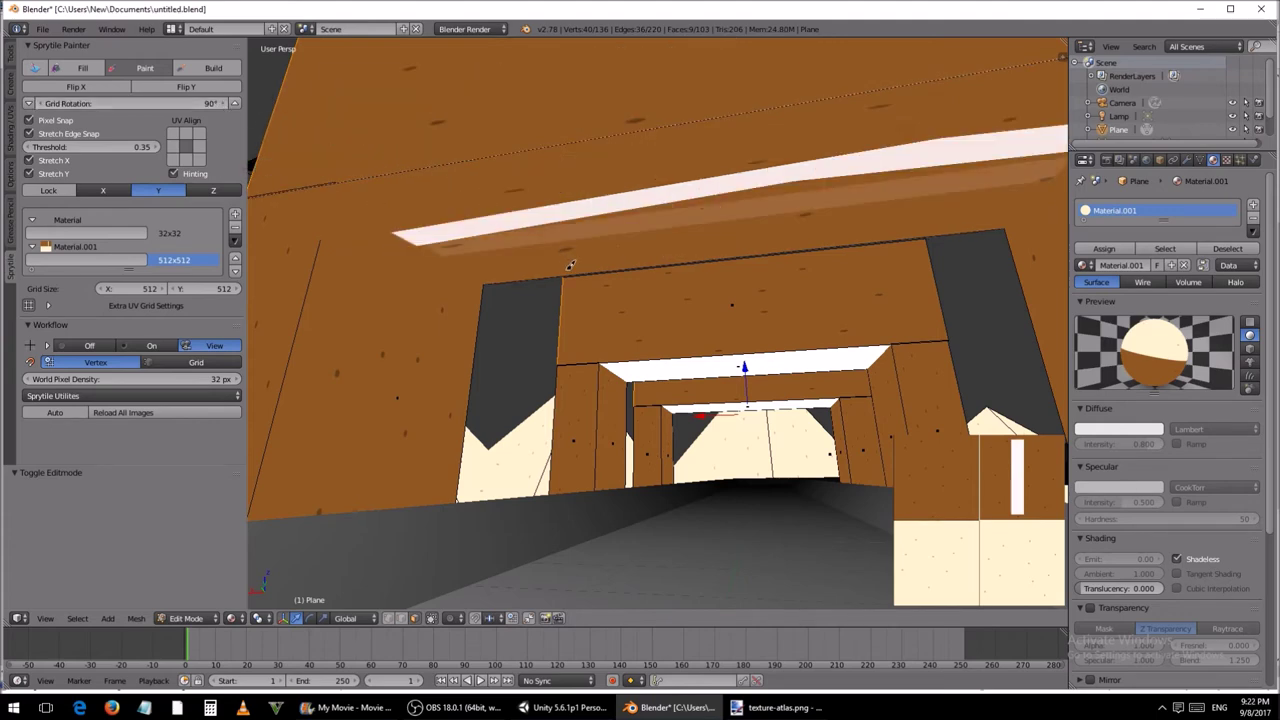
middle_click_drag(738, 398, 666, 349)
scroll(800, 385, "down", 4)
scroll(770, 397, "up", 2)
middle_click_drag(680, 186, 726, 290)
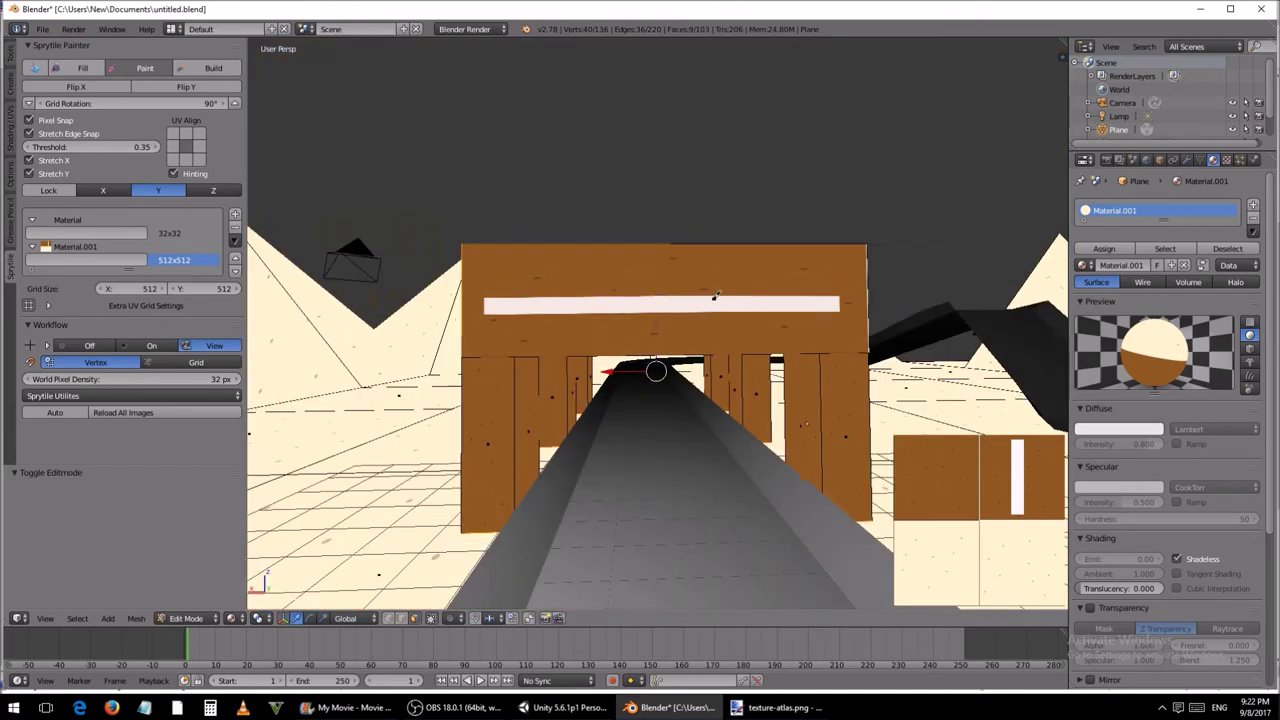
Step: Leave Sprytile's Paint mode and save untitled.blend
middle_click_drag(731, 189, 797, 169)
scroll(797, 169, "down", 8)
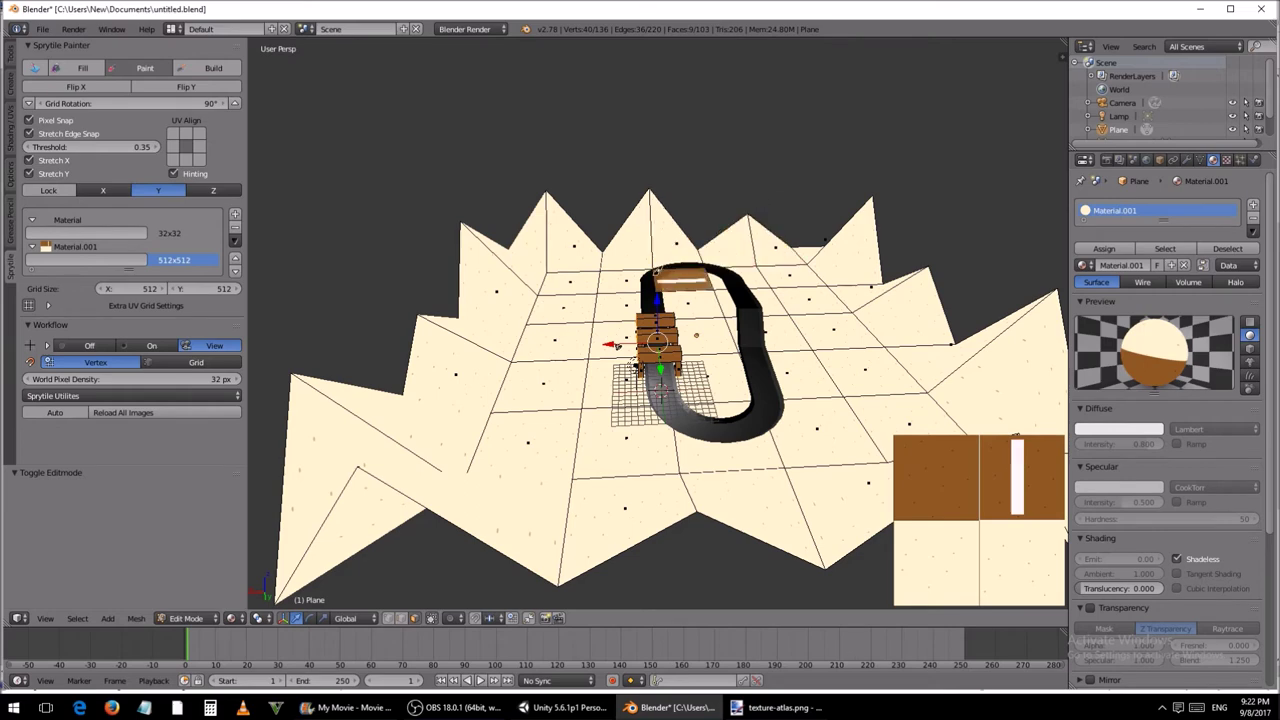
left_click(556, 259)
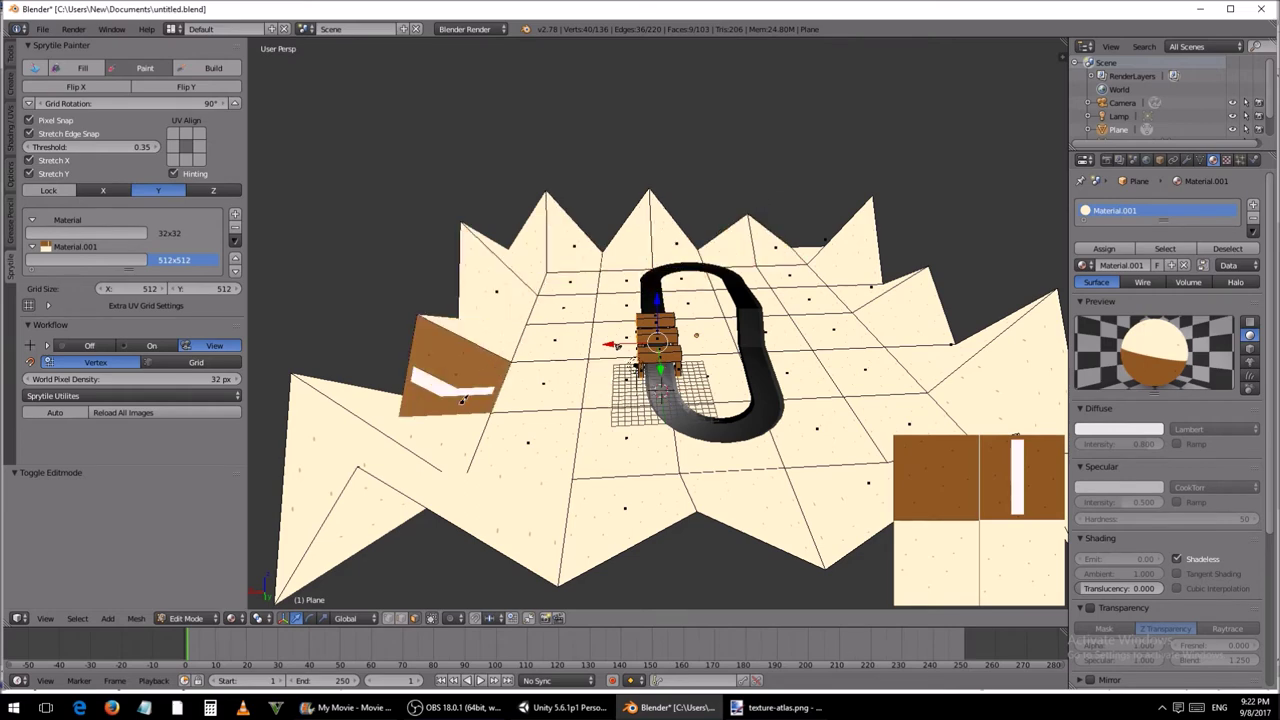
left_click(148, 70)
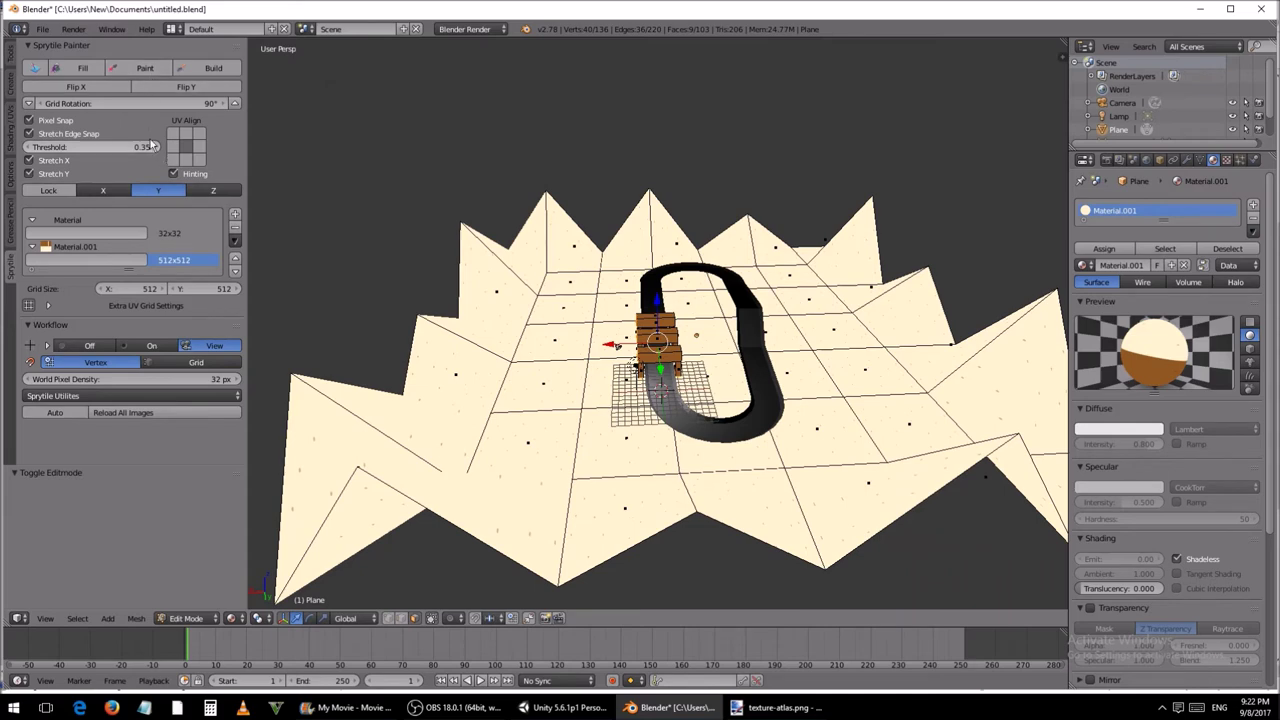
left_click(45, 28)
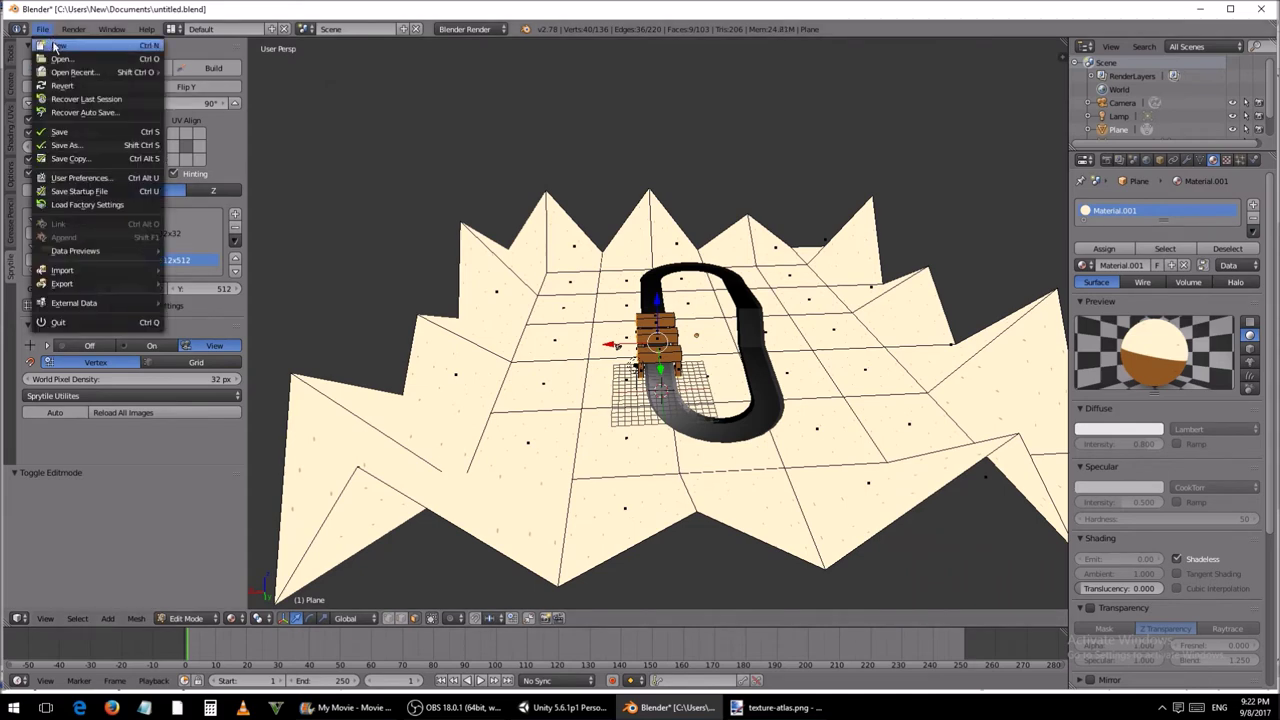
left_click(93, 135)
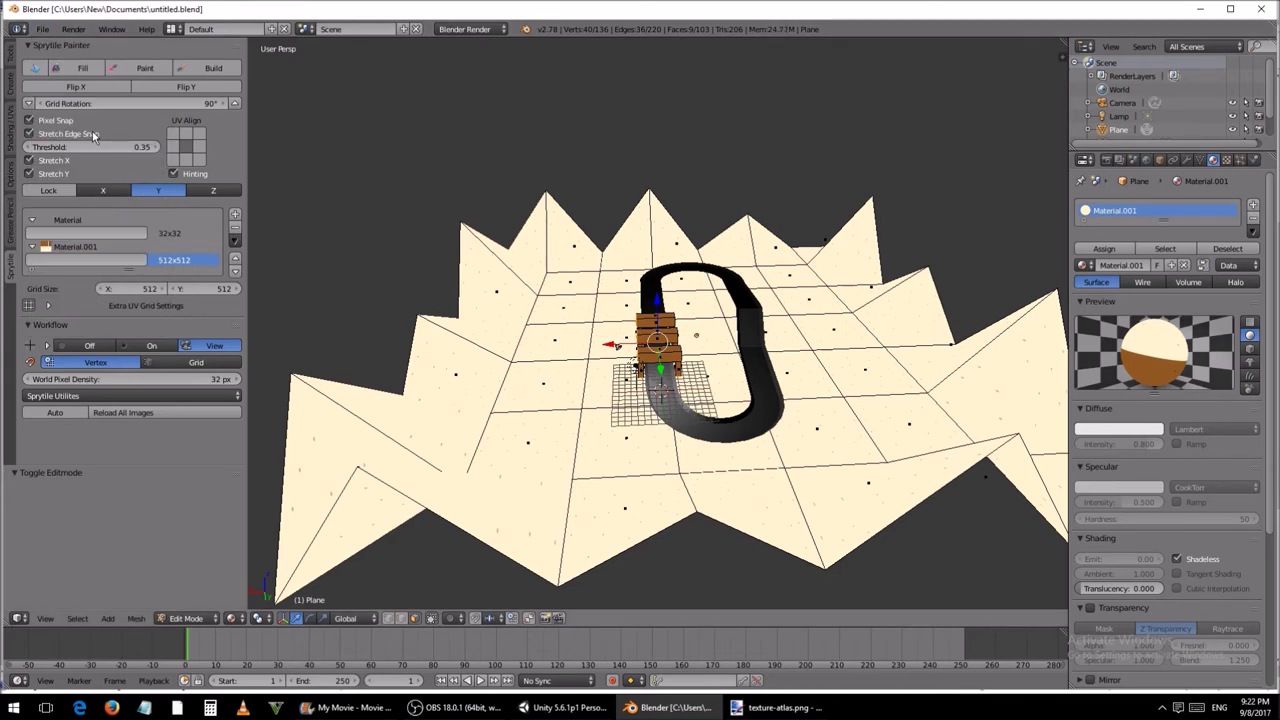
Step: Export the scene as FBX over untitled.fbx in the Sonic Oval Assets folder
left_click(50, 31)
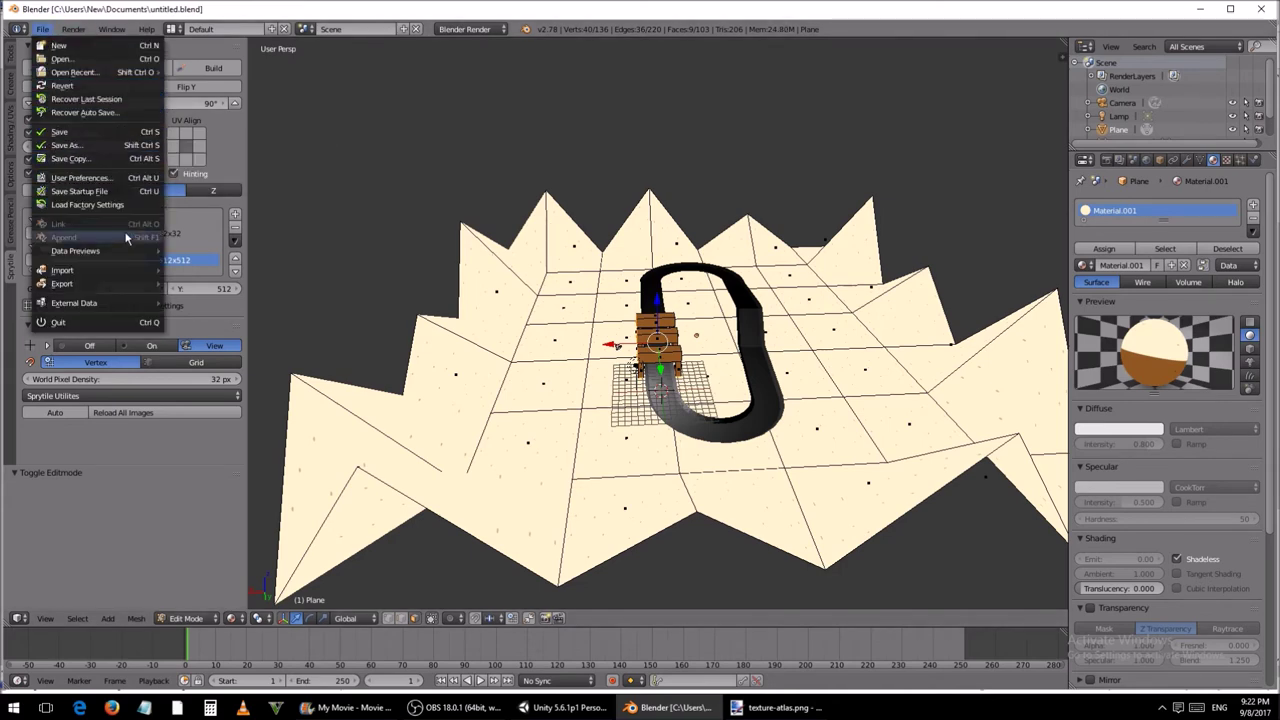
mouse_move(150, 285)
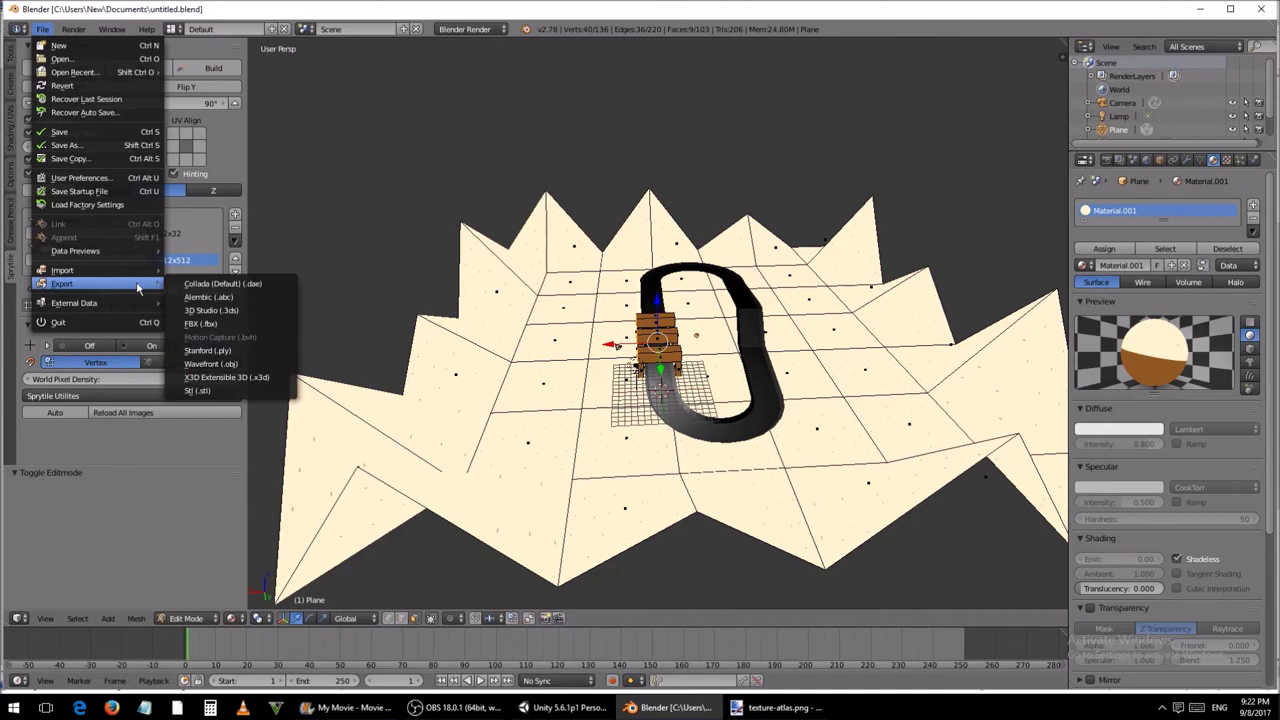
left_click(226, 325)
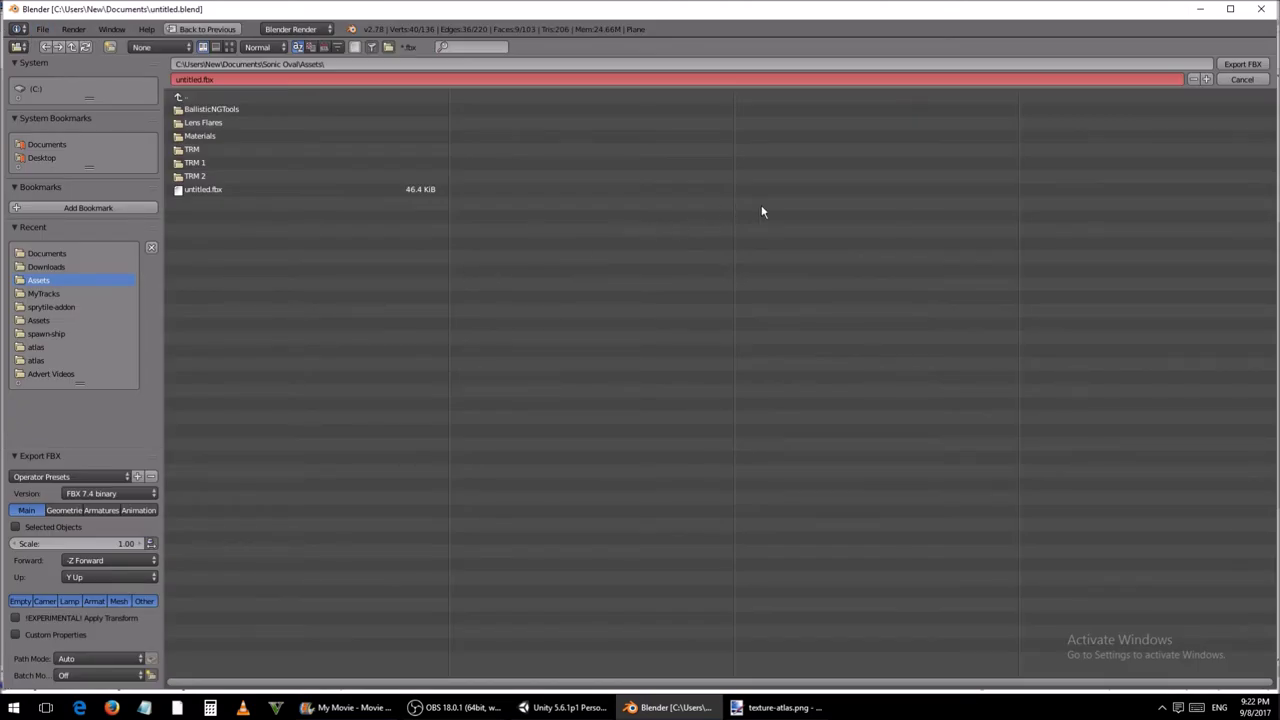
left_click(1245, 64)
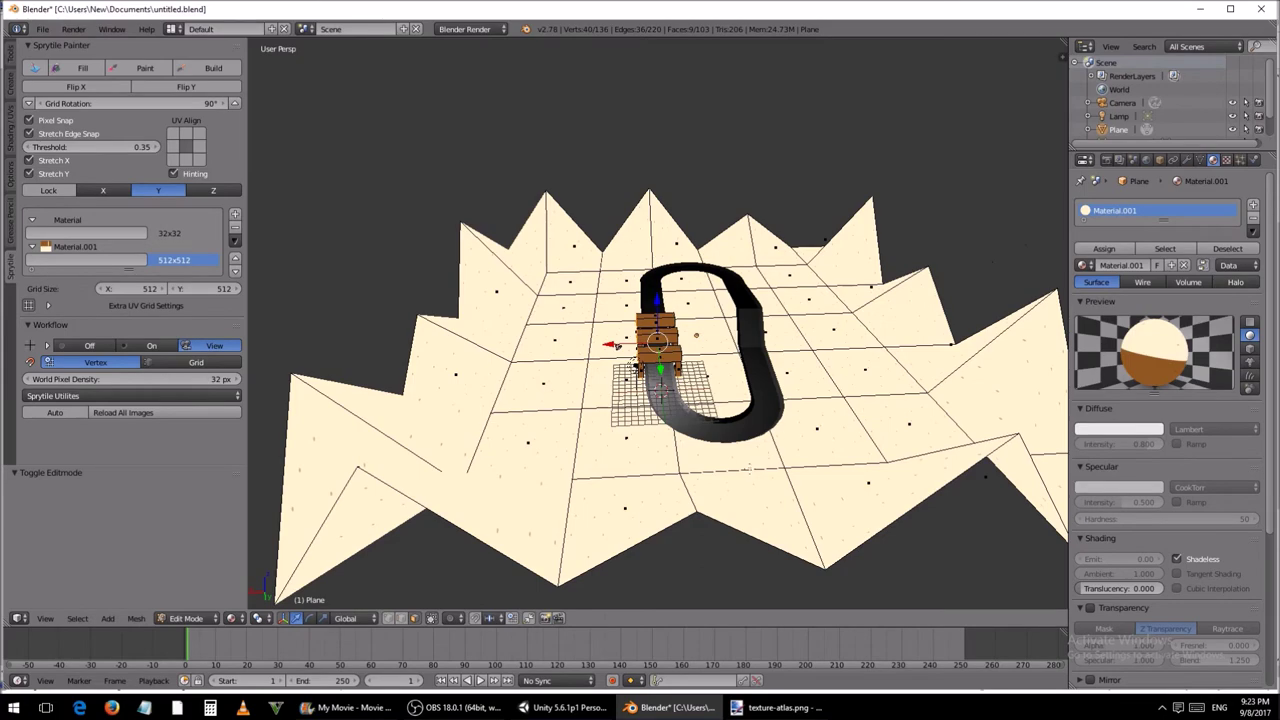
Step: Switch to Unity, show the sonic oval scene asset in Explorer, and snap that window to half the screen
left_click(597, 706)
left_click(733, 380)
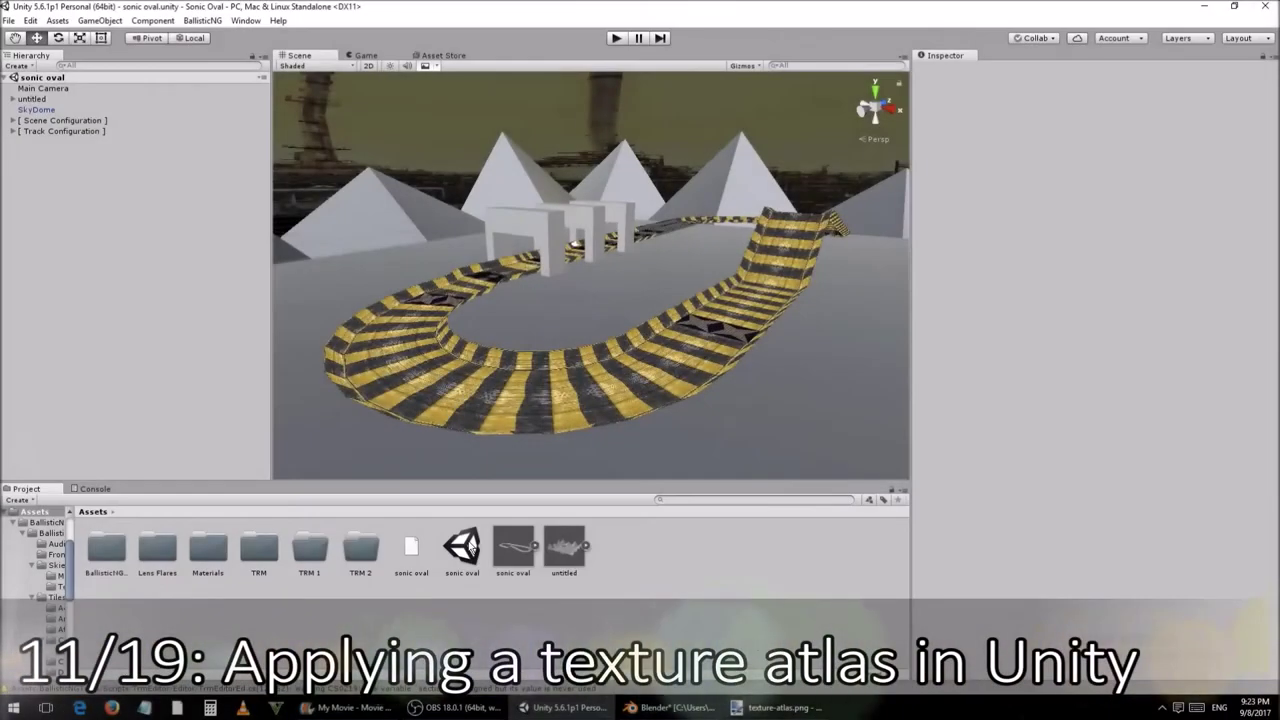
right_click(468, 546)
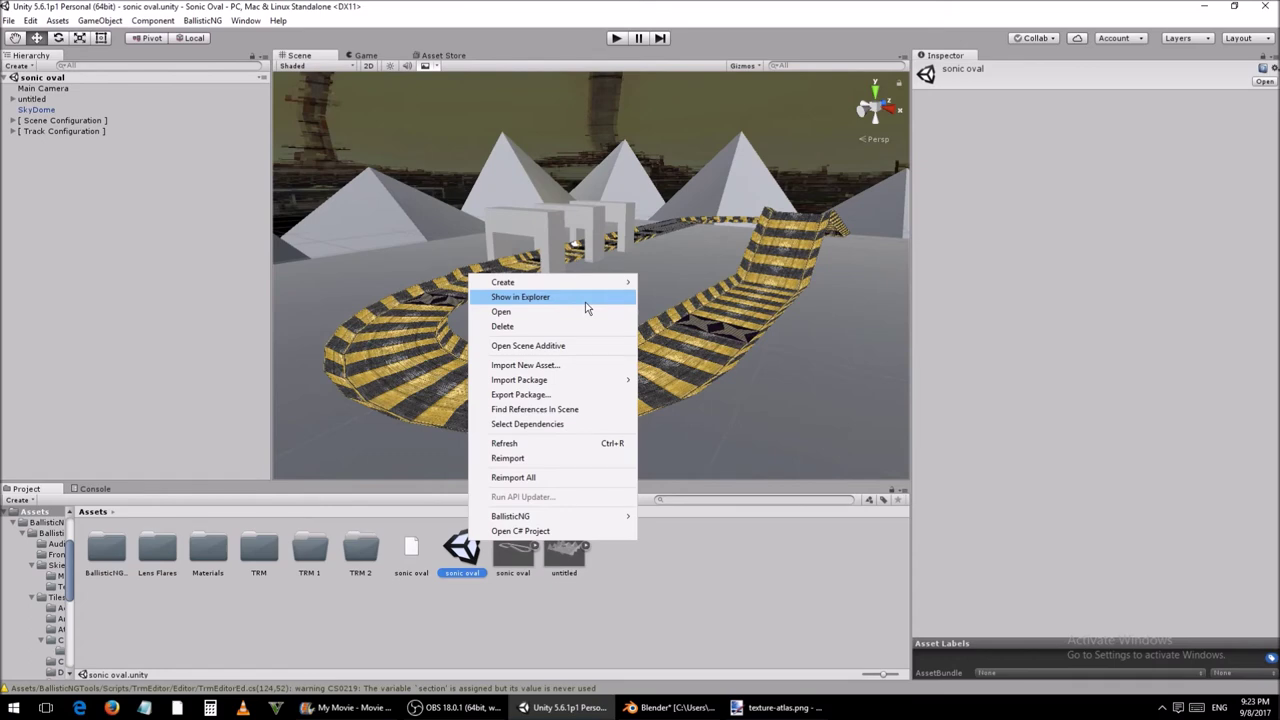
left_click(587, 305)
left_click_drag(686, 372, 1276, 270)
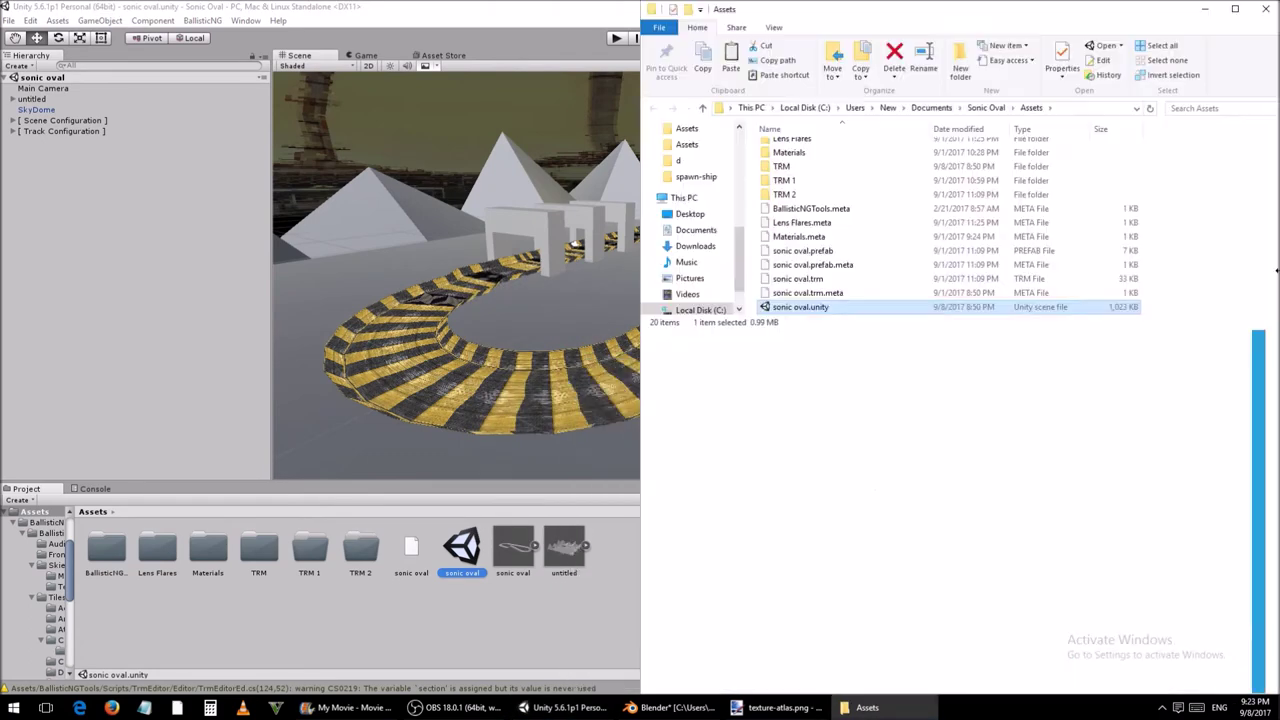
left_click(1110, 462)
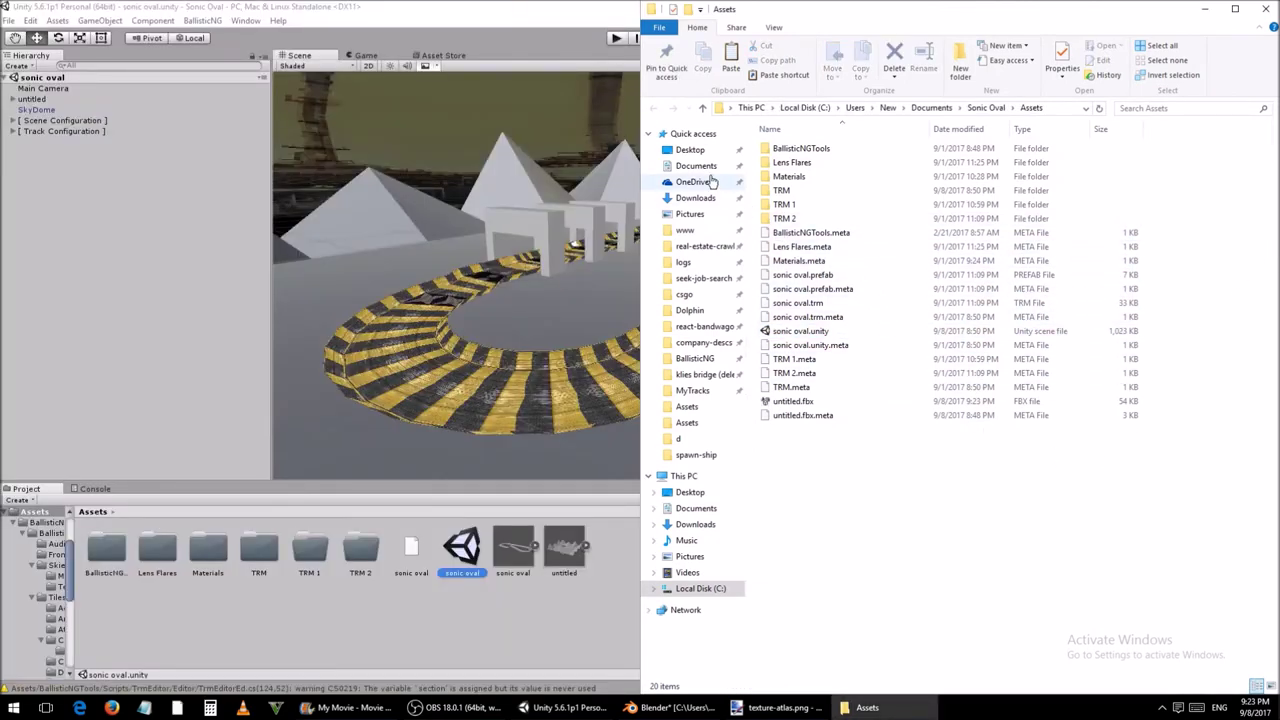
Step: Open the Documents folder in a new Explorer window and place it beside the Assets window
right_click(706, 165)
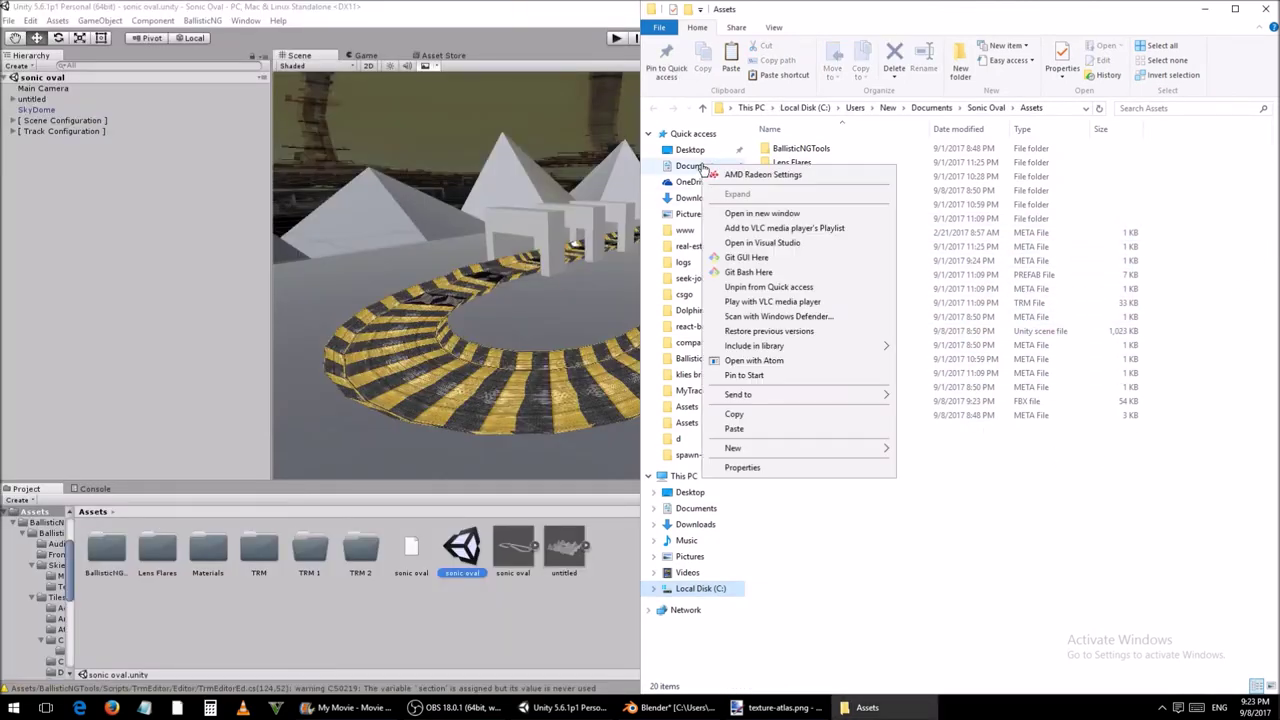
left_click(825, 215)
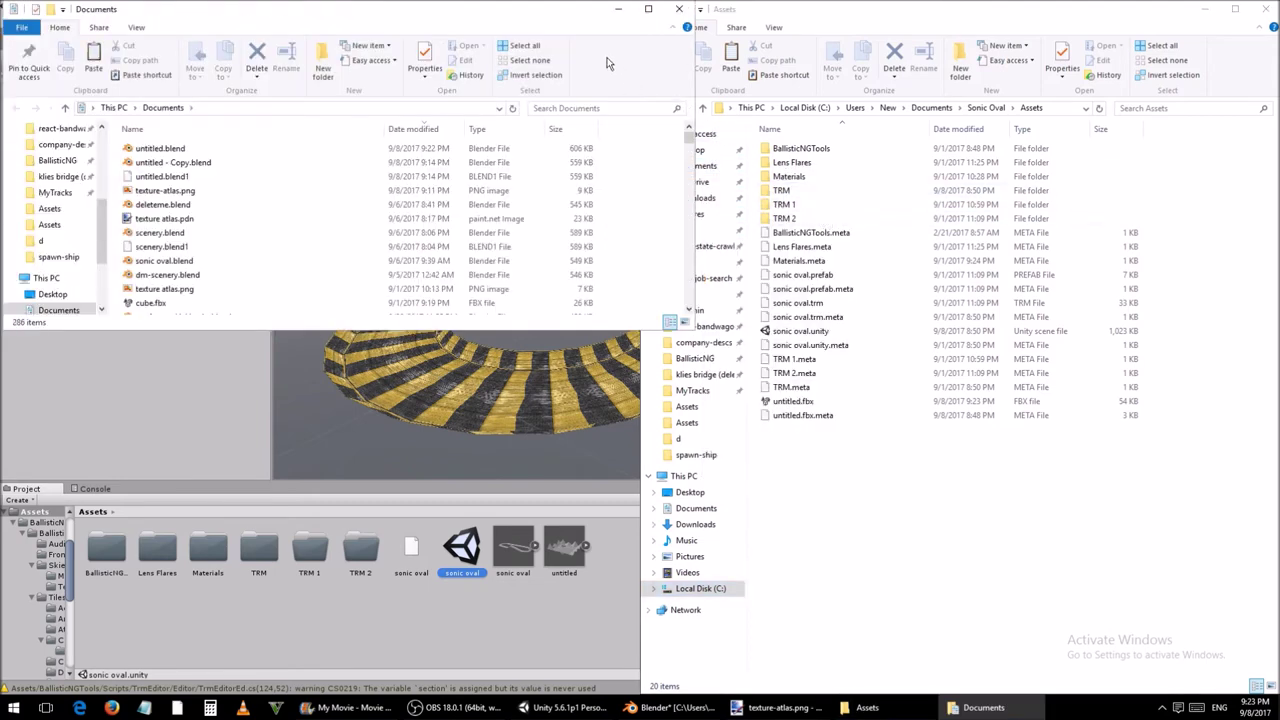
left_click_drag(582, 17, 3, 170)
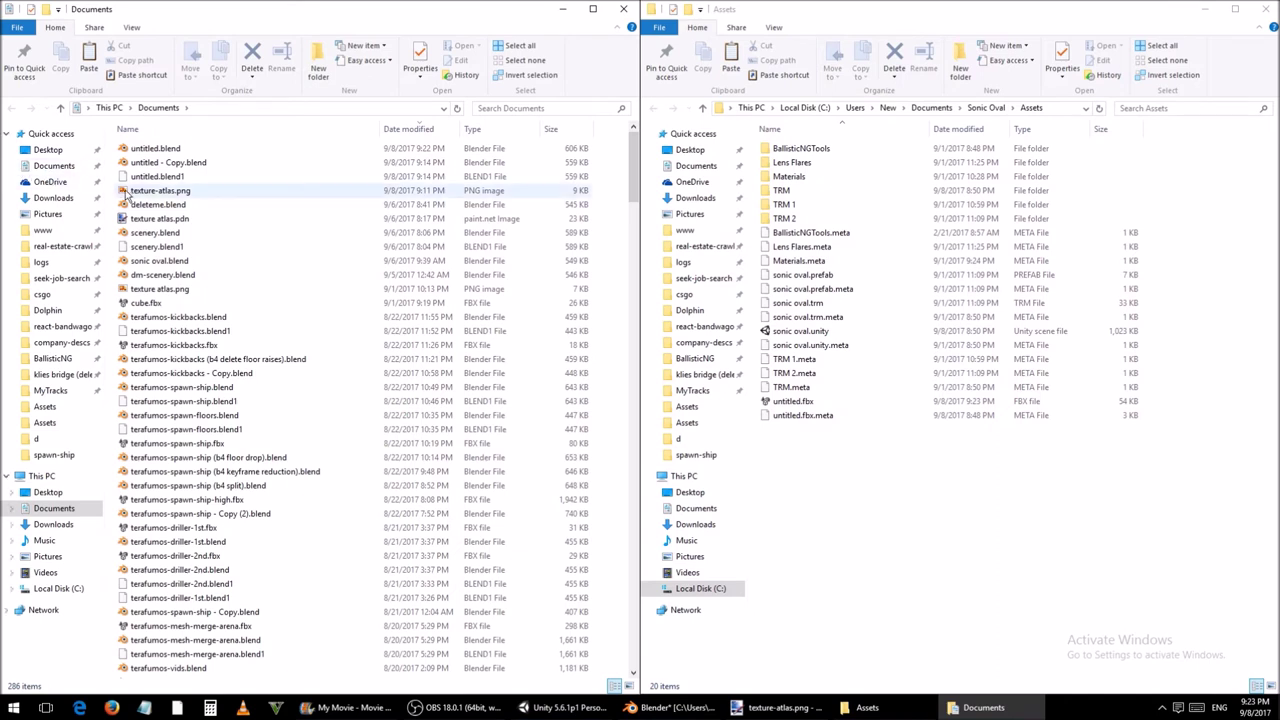
Step: Copy texture-atlas.png from the Documents folder into the Sonic Oval Assets folder
right_click(190, 192)
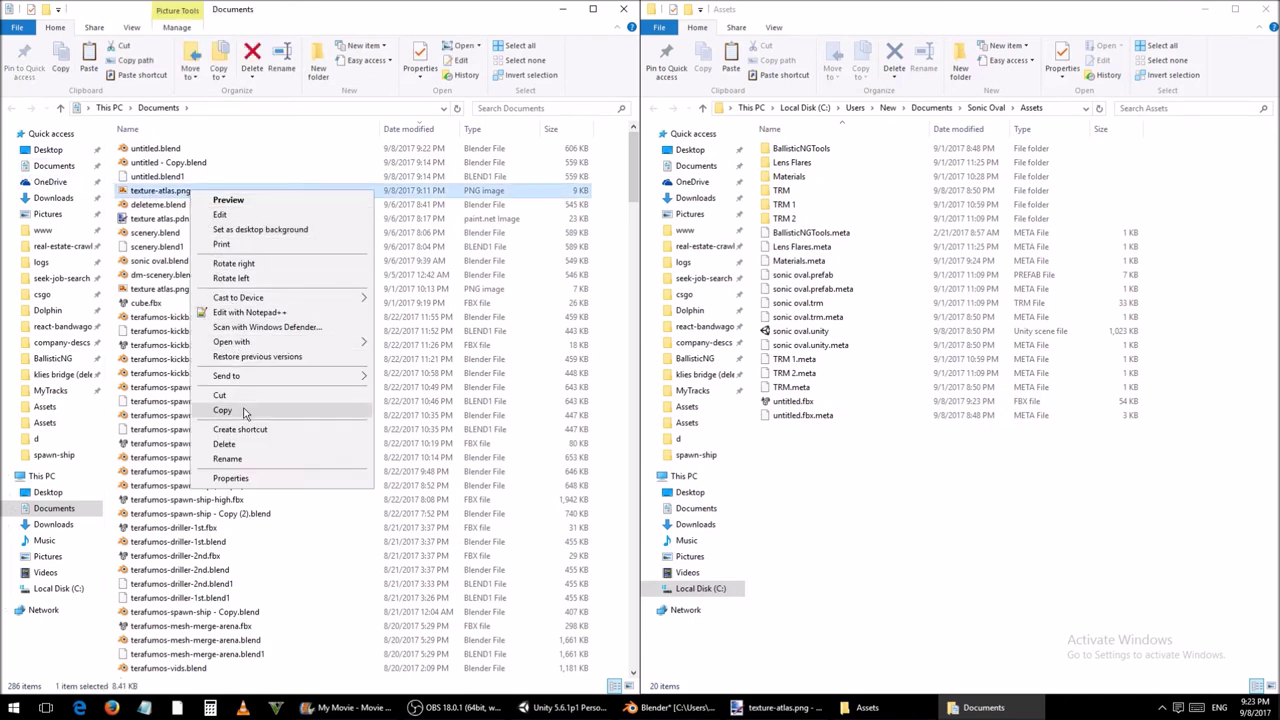
left_click(222, 410)
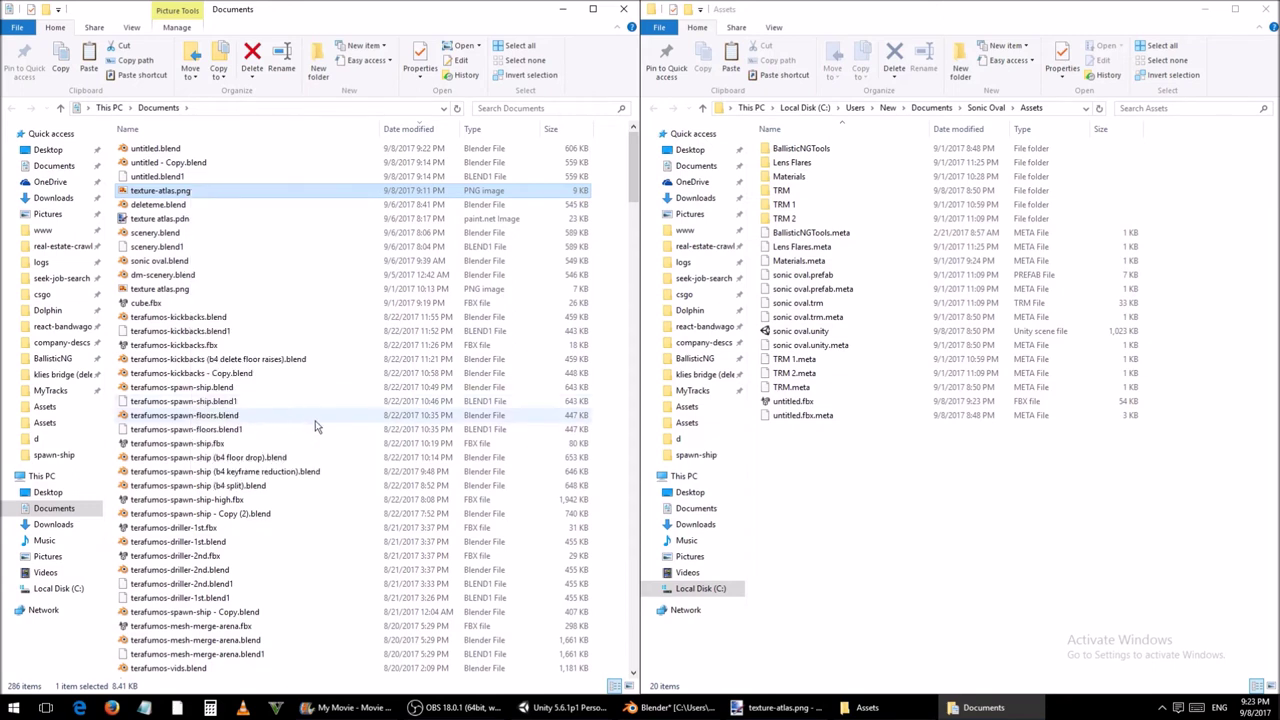
right_click(908, 475)
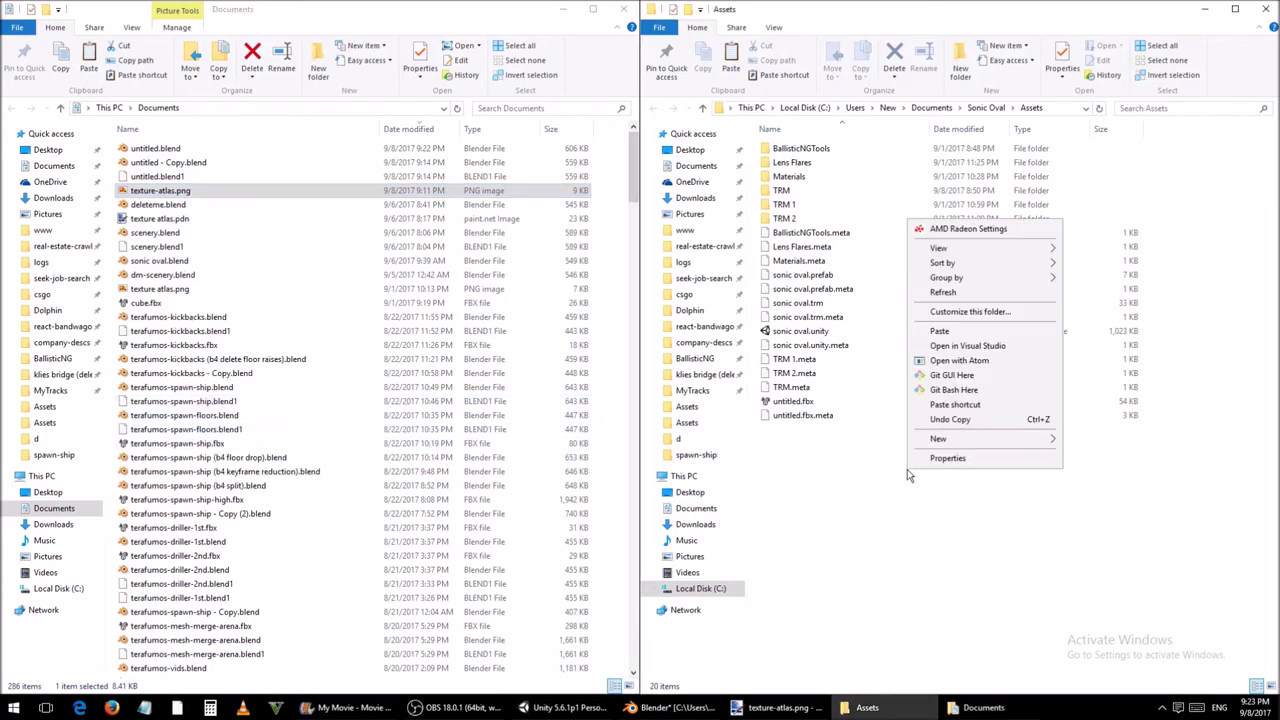
left_click(982, 336)
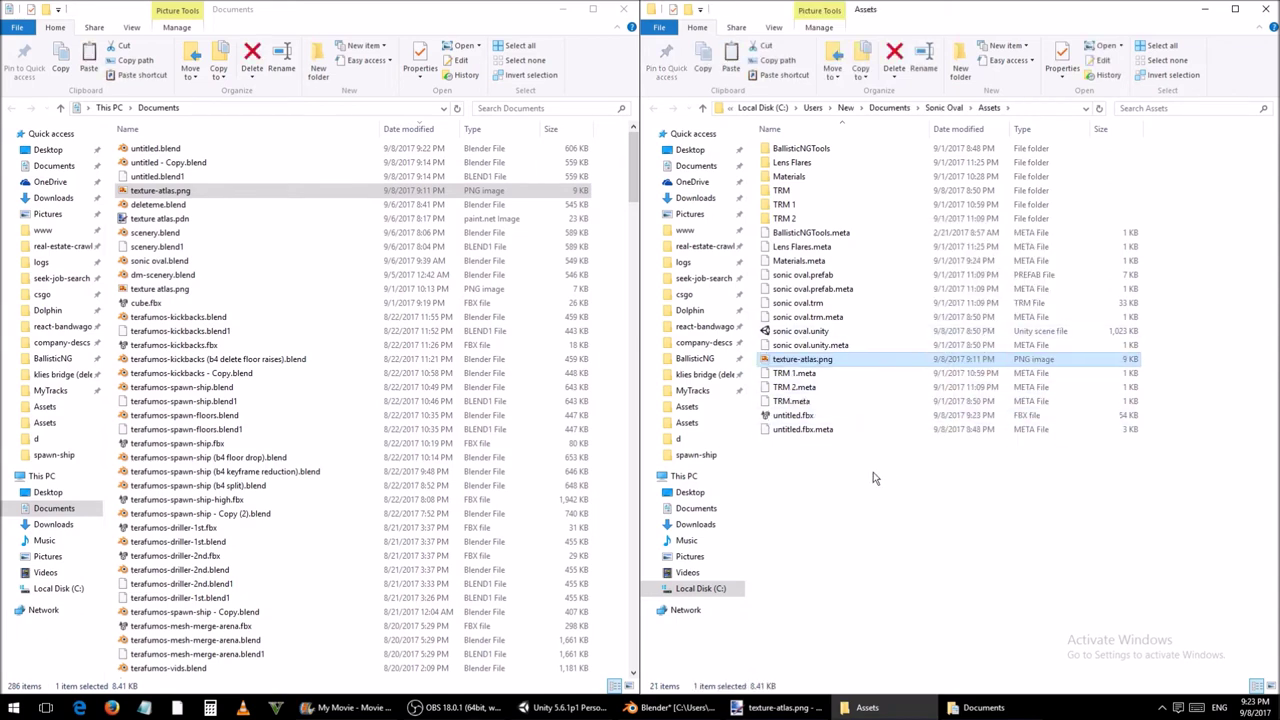
Step: Switch to Unity and set the texture-atlas import settings to Read/Write Enabled, no mip maps and Point (no filter), applying the changes
left_click(585, 708)
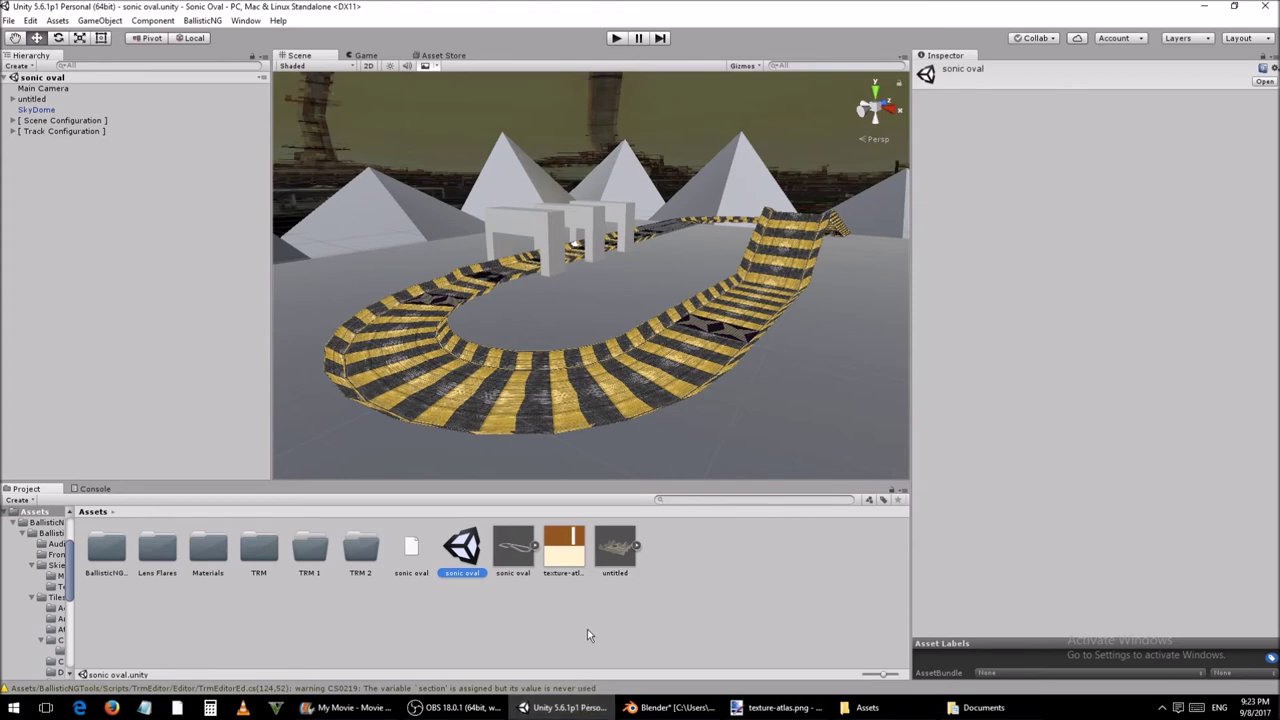
left_click(570, 563)
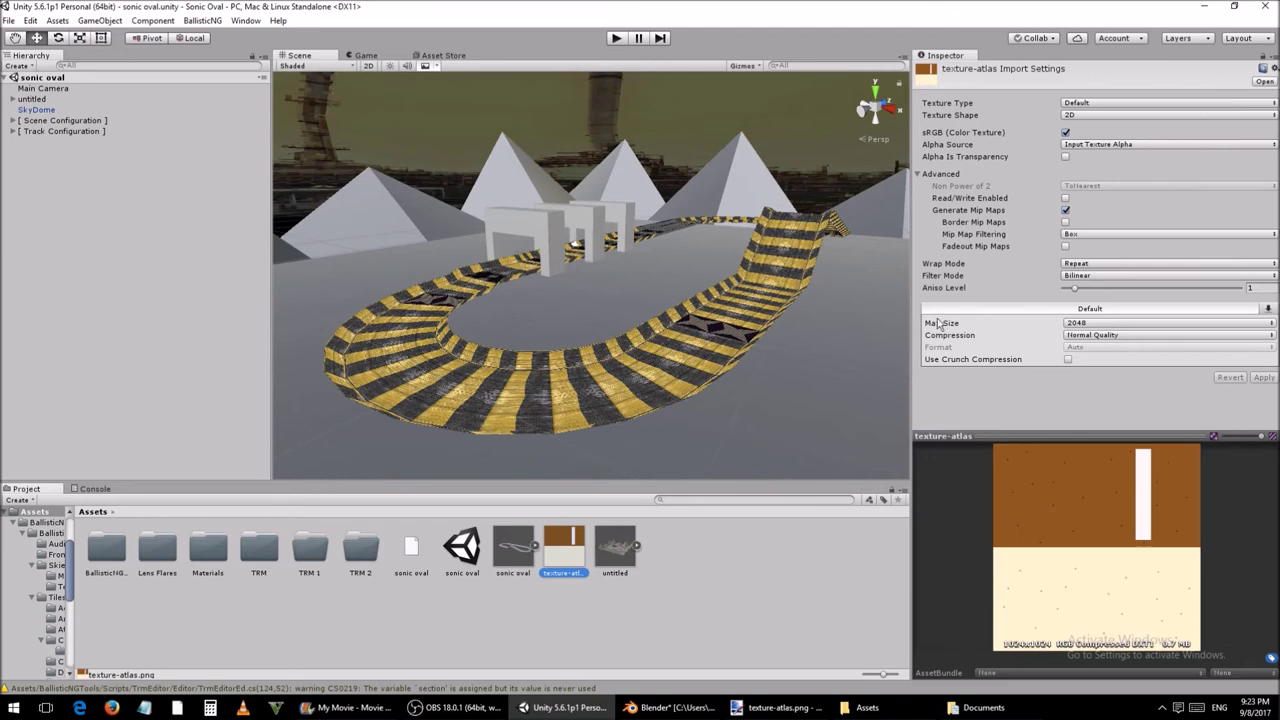
left_click(1066, 198)
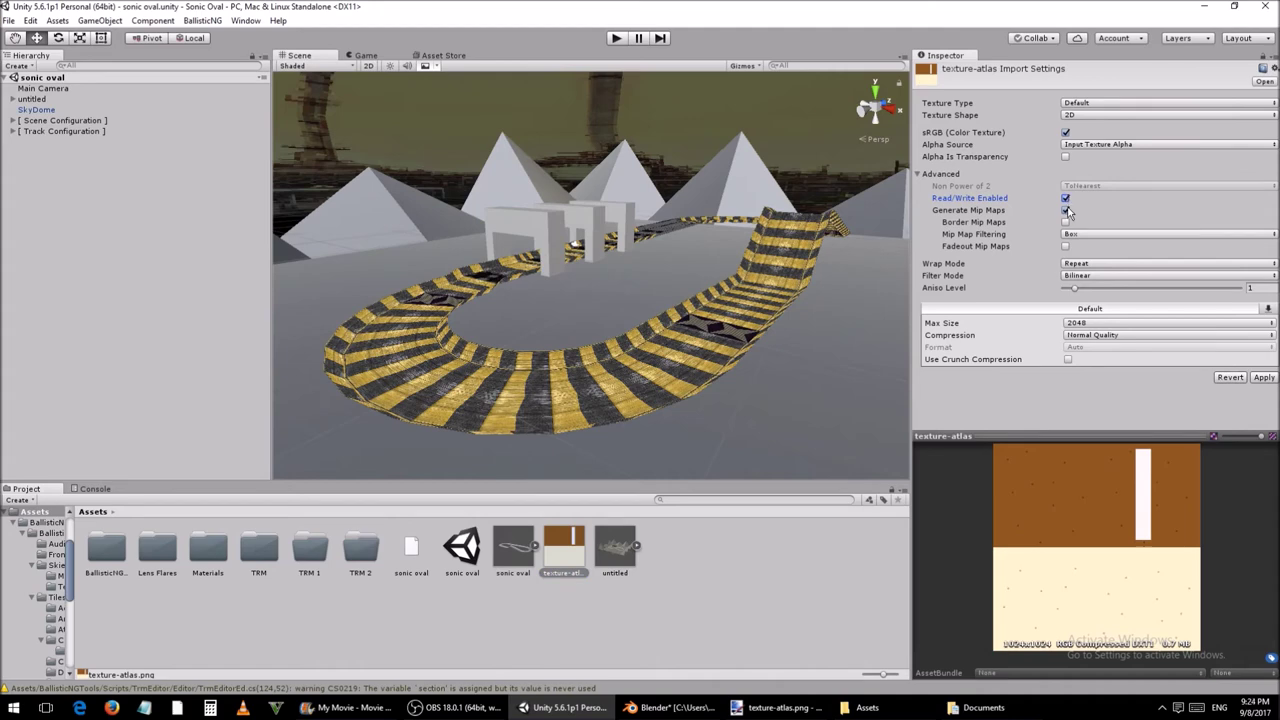
left_click(1066, 210)
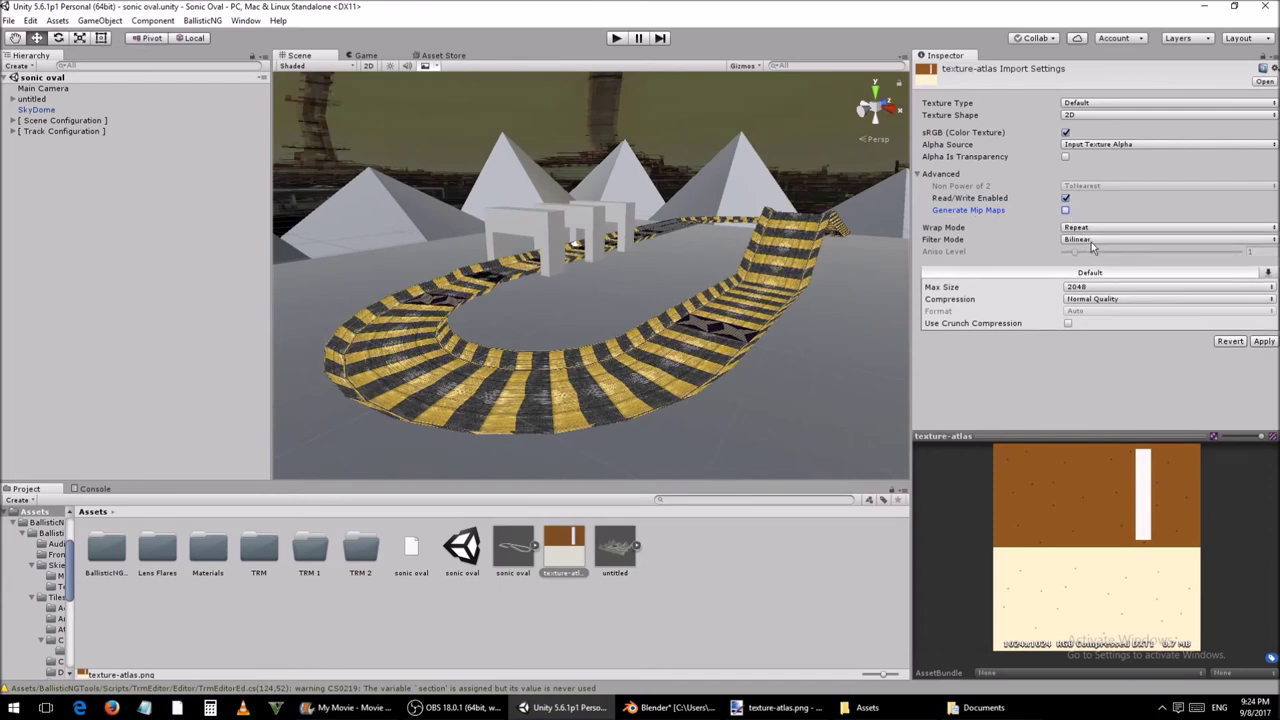
left_click(1093, 241)
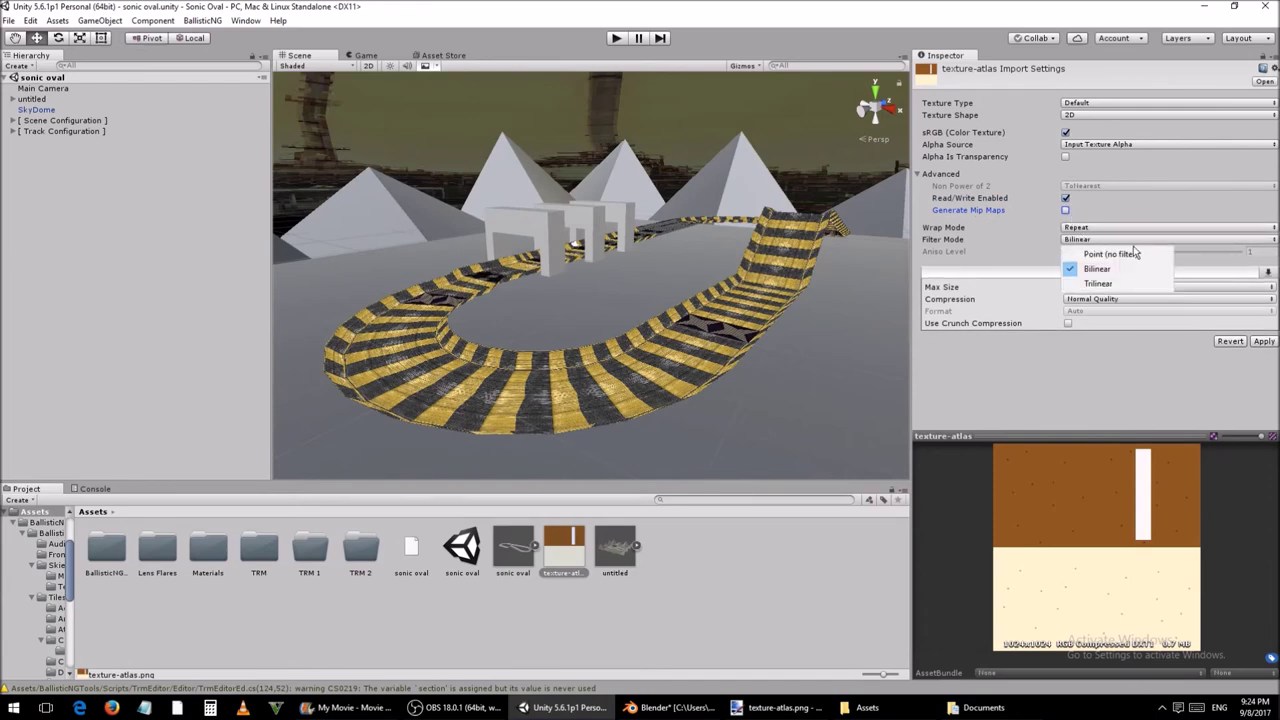
left_click(1139, 255)
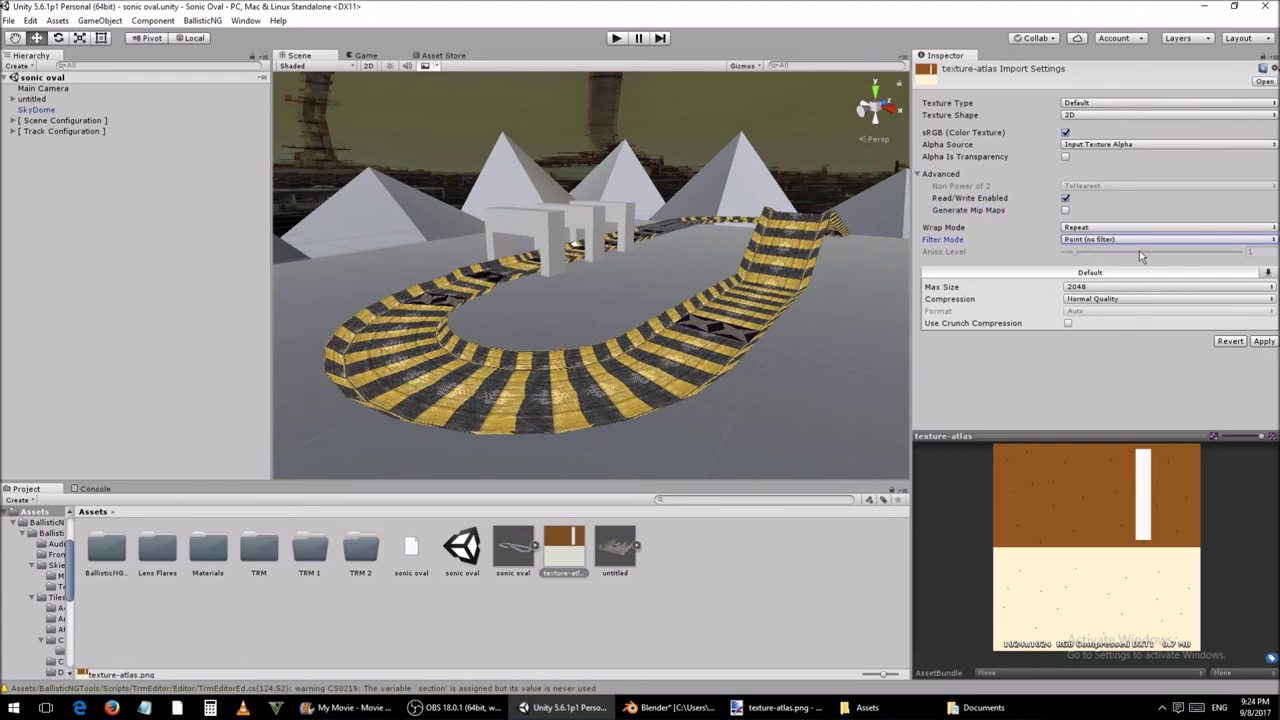
left_click(1275, 343)
Step: Apply the texture-atlas image to the scenery mesh in the scene and inspect it beside the arches
left_click(566, 549)
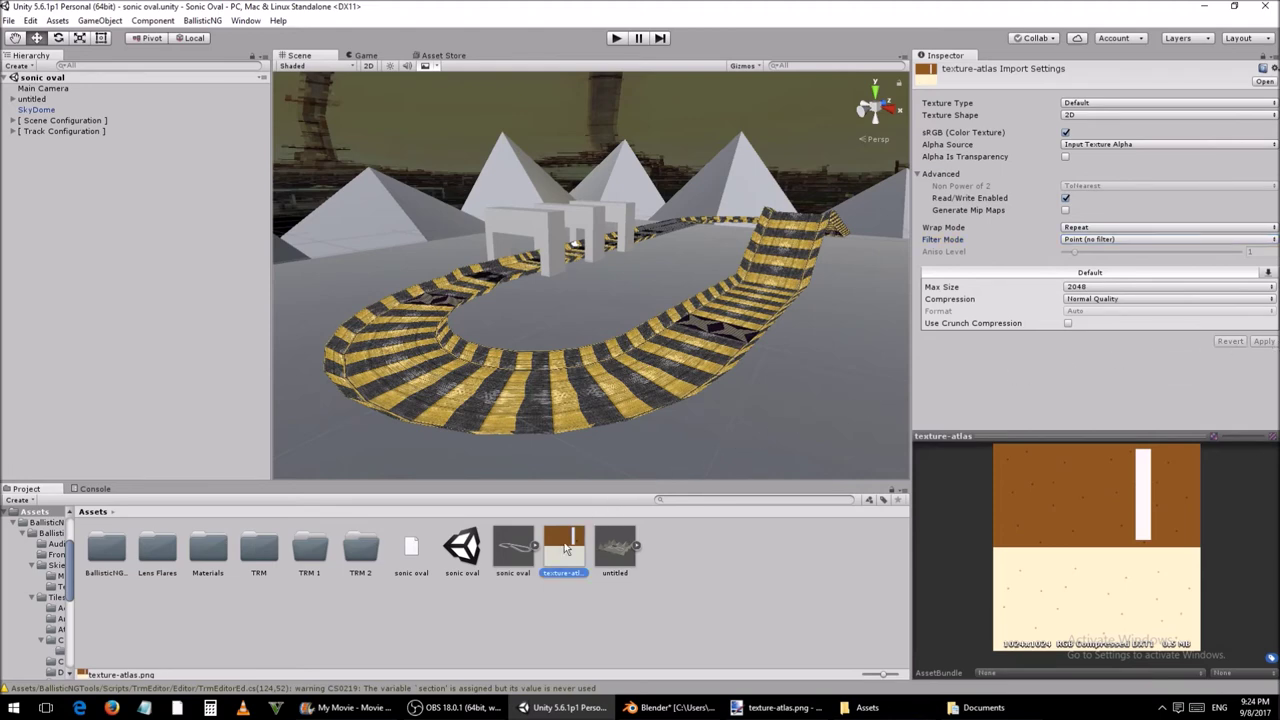
left_click_drag(566, 545, 671, 453)
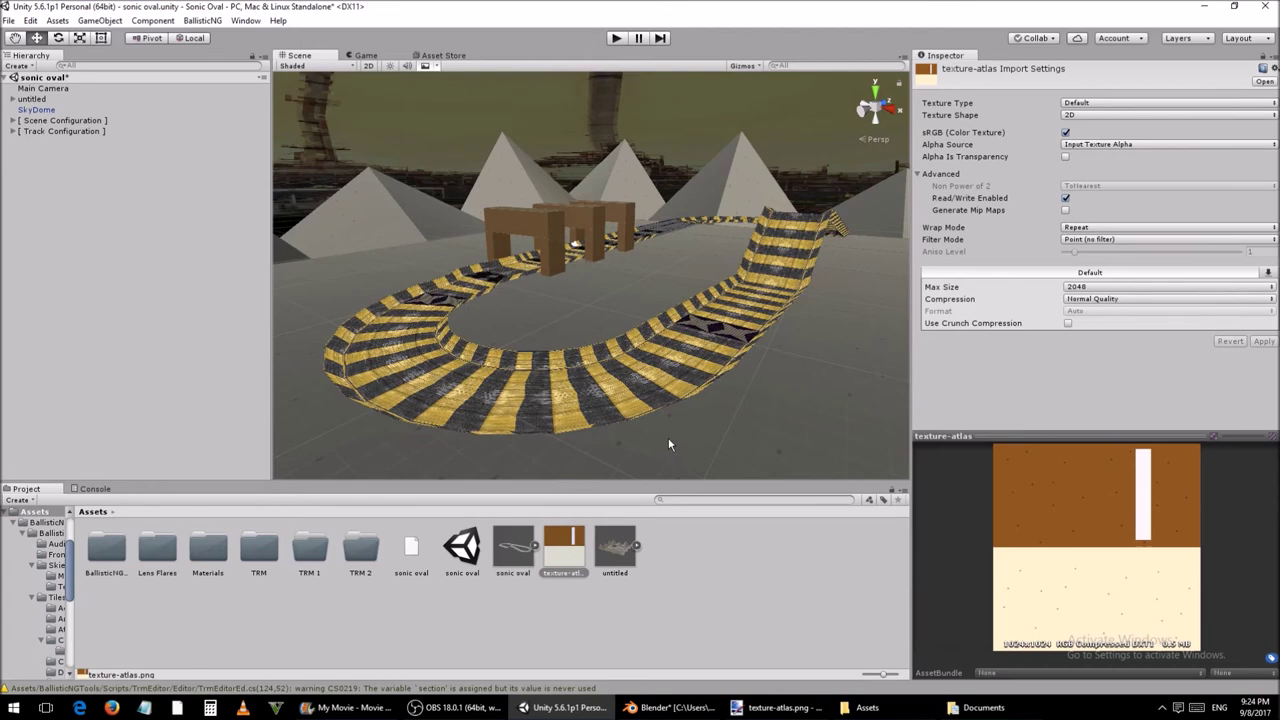
left_click_drag(673, 438, 745, 421, "alt")
key("w")
right_click_drag(743, 421, 855, 438)
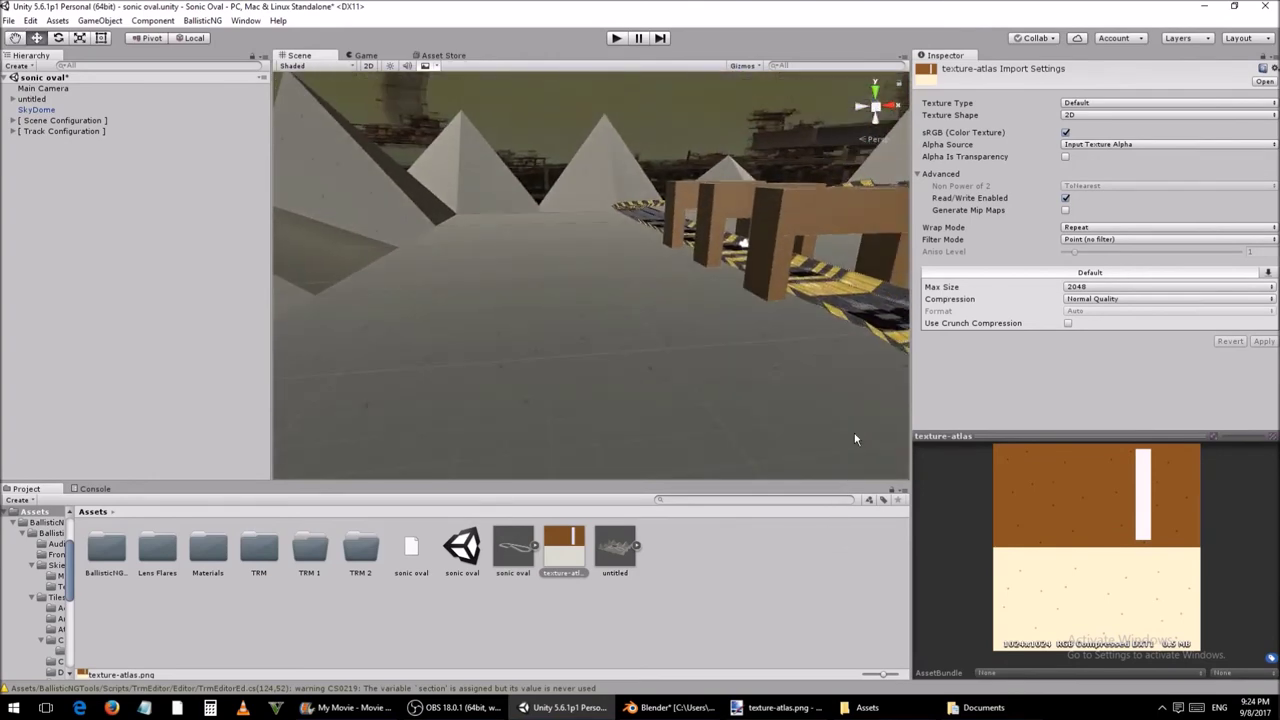
Step: Select the scenery's Plane object and change its texture-atlas material shader to BallisticNG/VertexLit
left_click(805, 408)
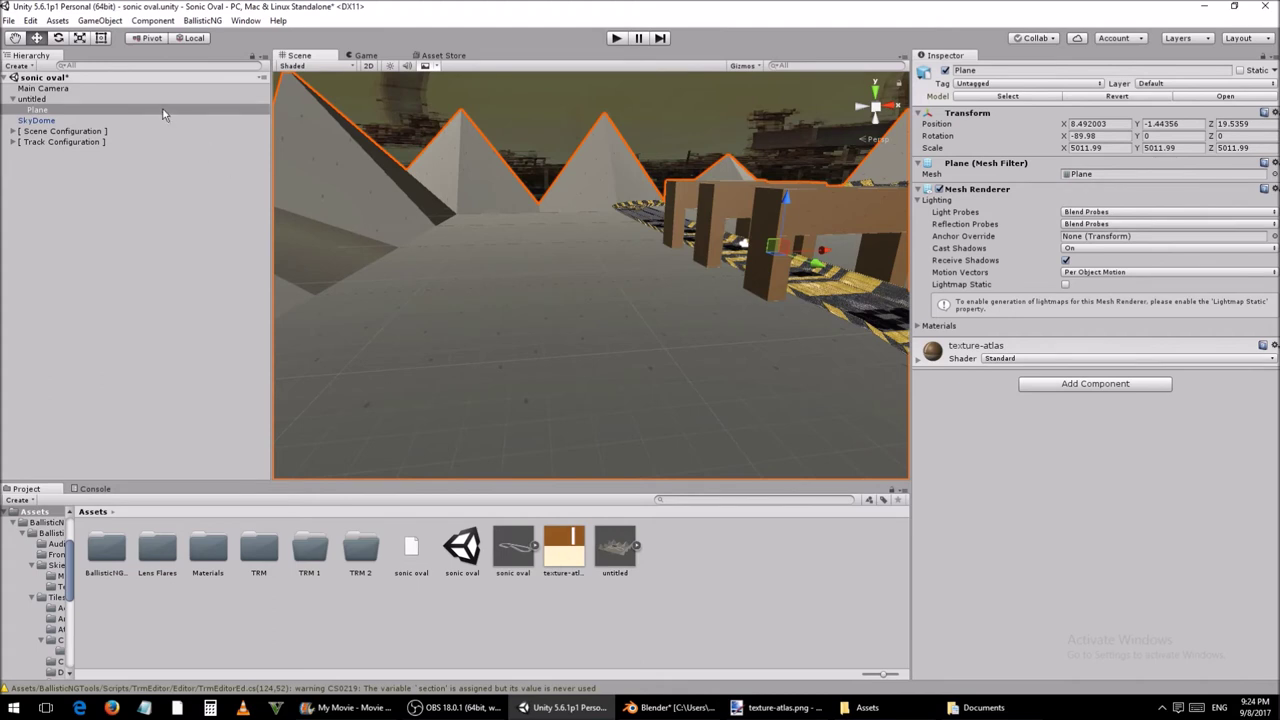
left_click(164, 112)
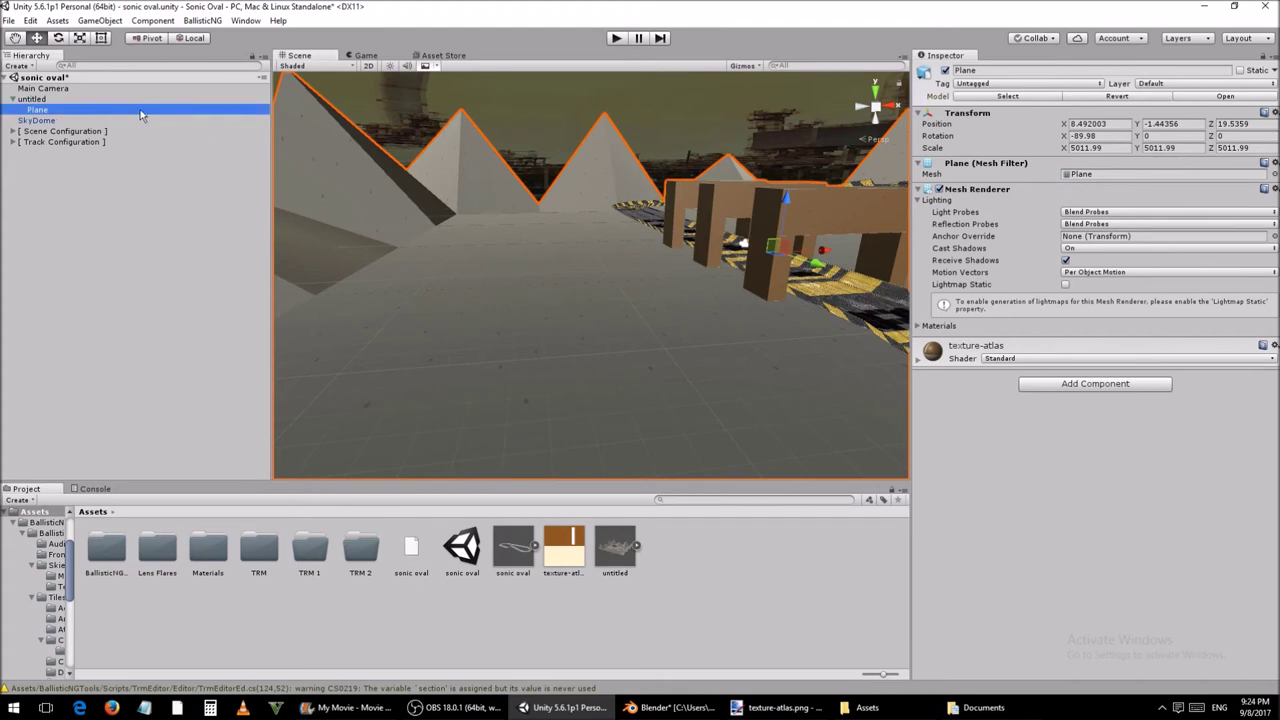
left_click(1035, 360)
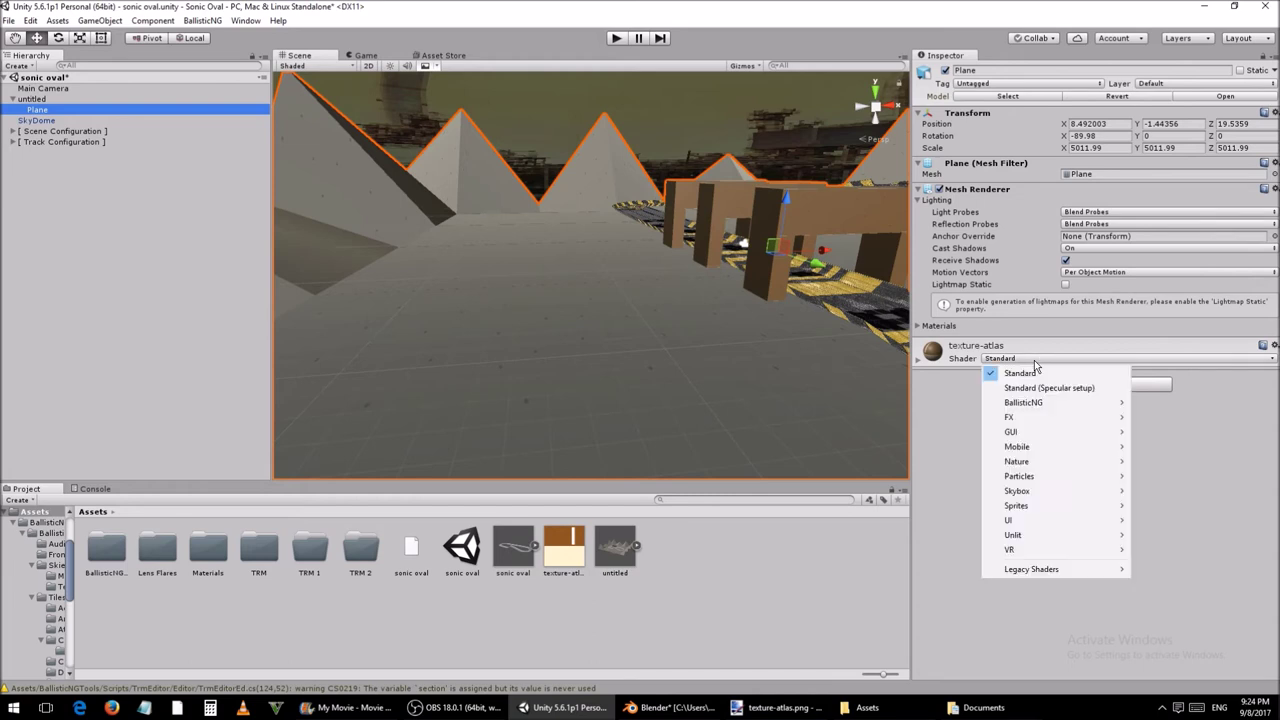
mouse_move(1051, 407)
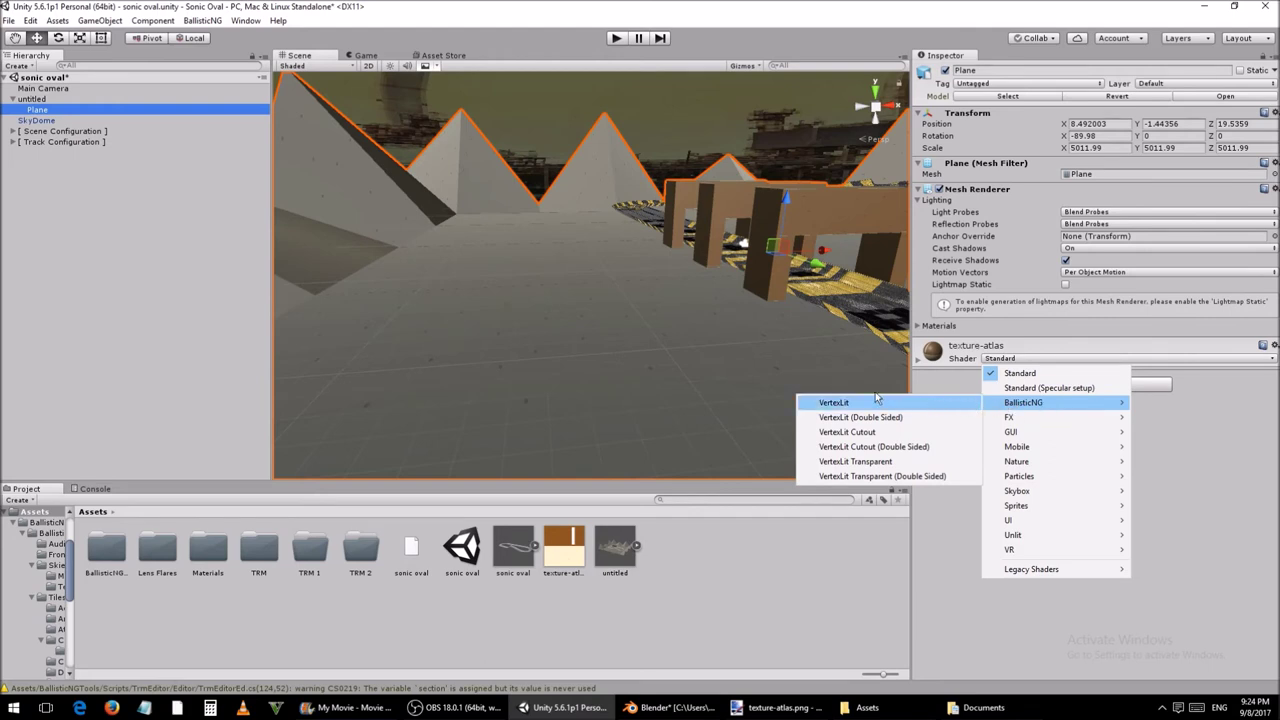
left_click(856, 403)
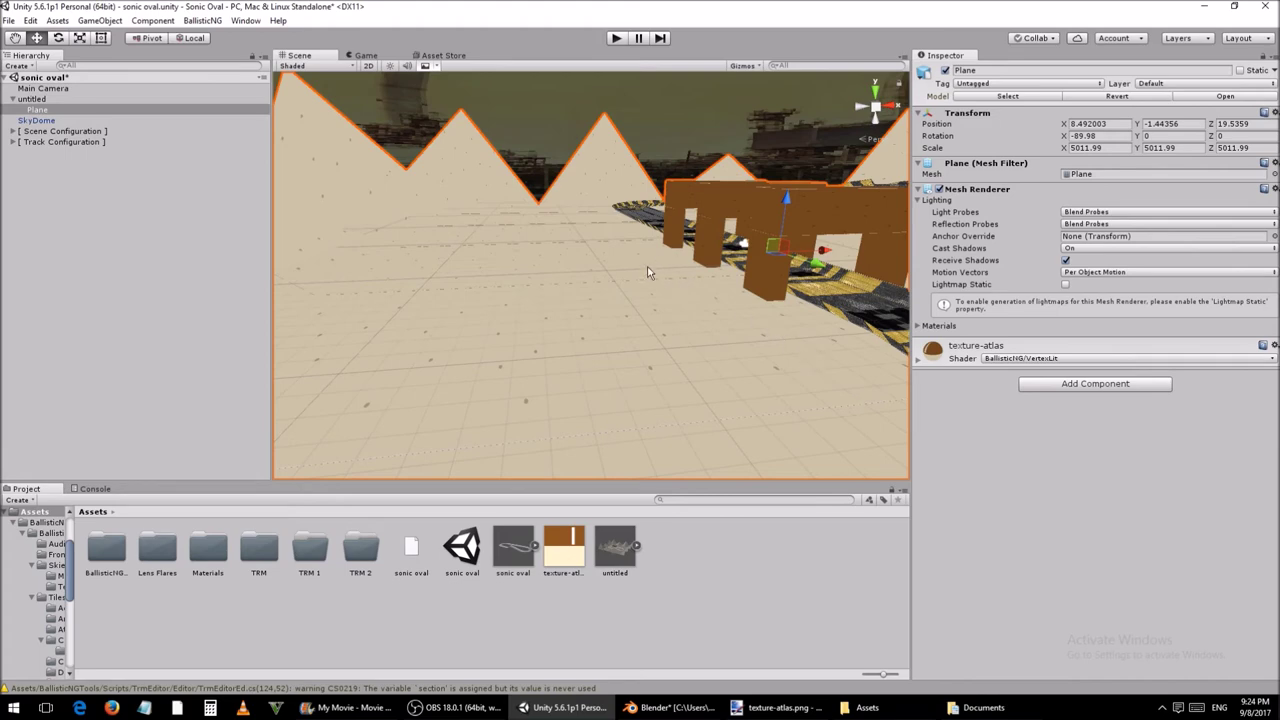
Step: Bake the scene's vertex lighting with the BallisticNG Vertex Lightmapper and close its window
left_click(205, 21)
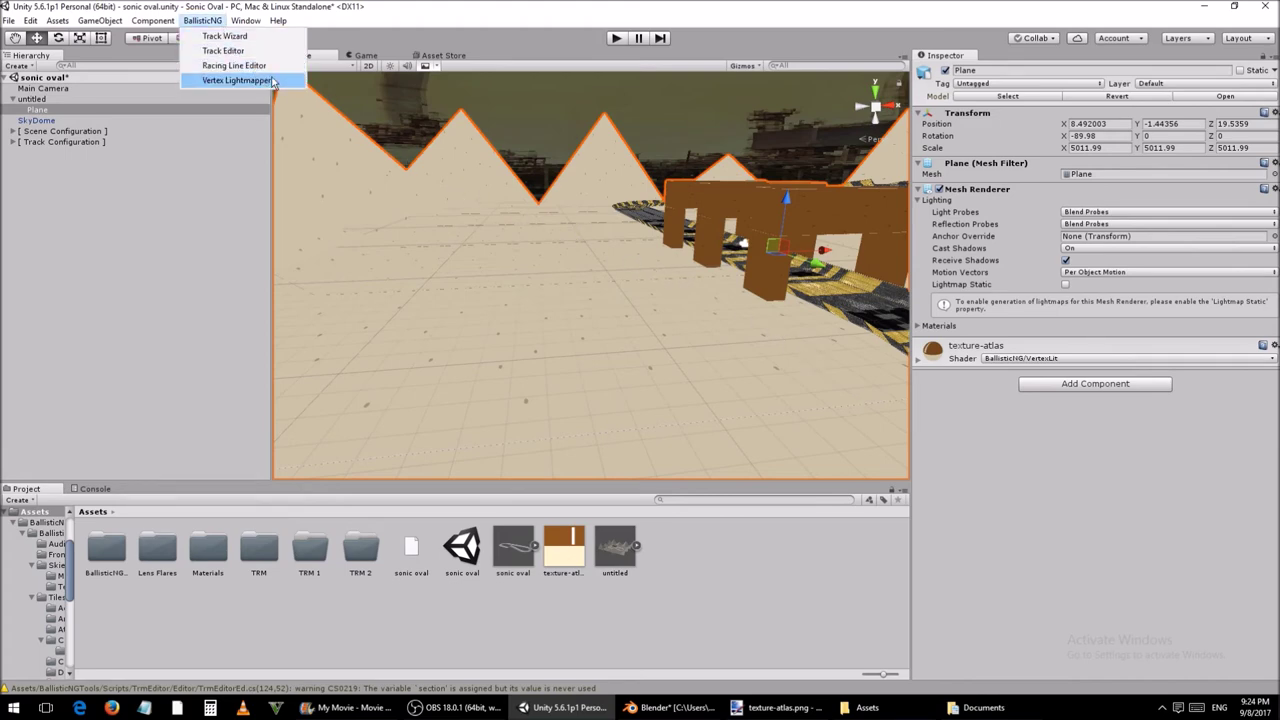
left_click(274, 81)
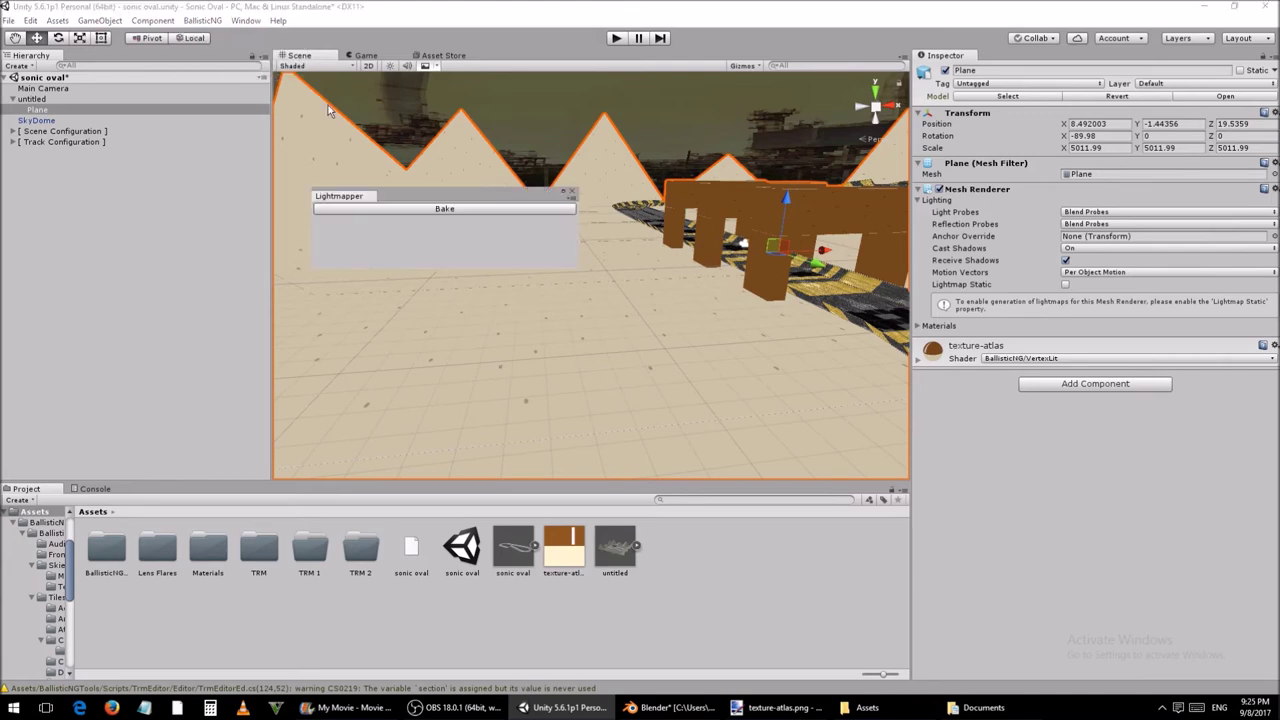
left_click(464, 209)
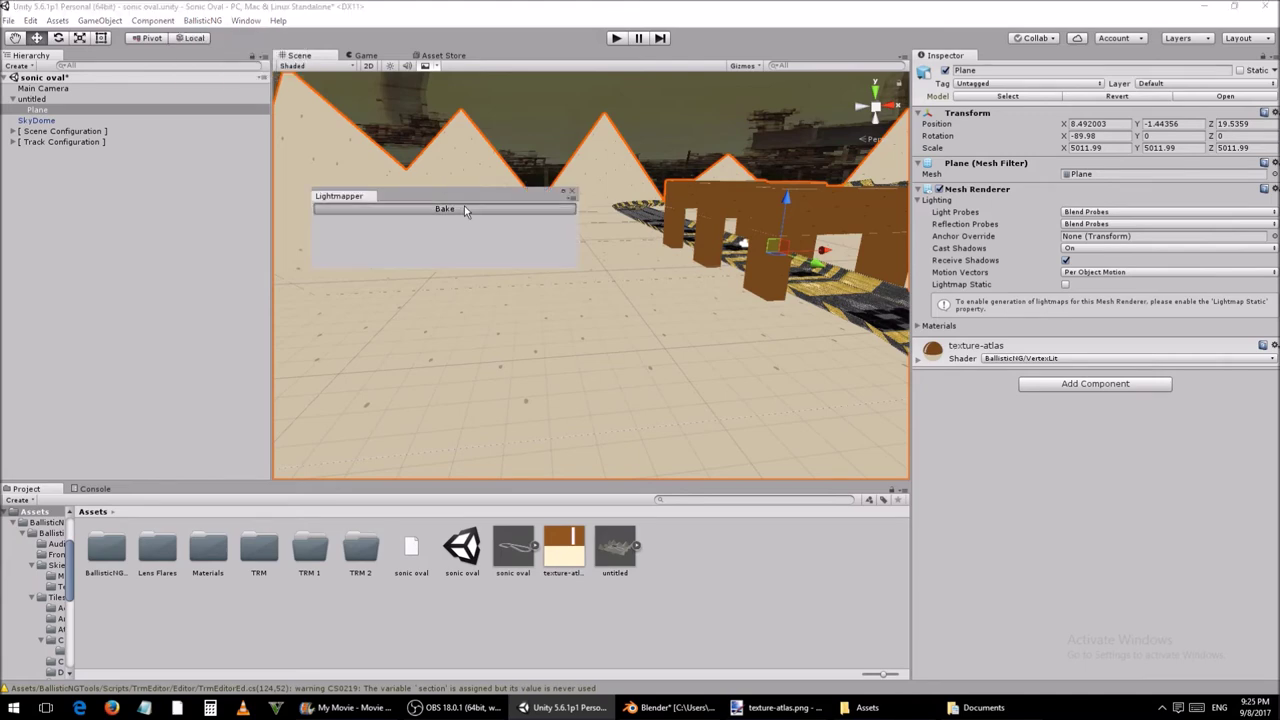
left_click(572, 191)
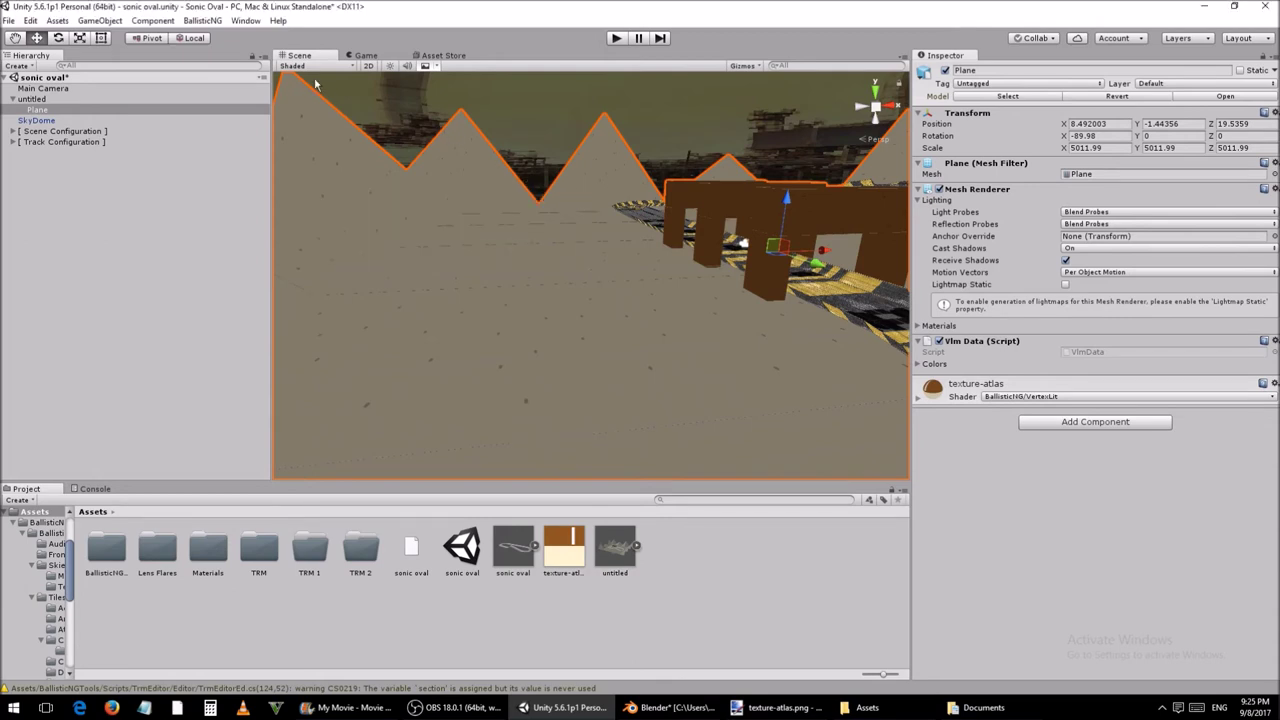
Step: Brighten the scene's ambient color to the light grey EAEAEA in the lighting settings
left_click(243, 22)
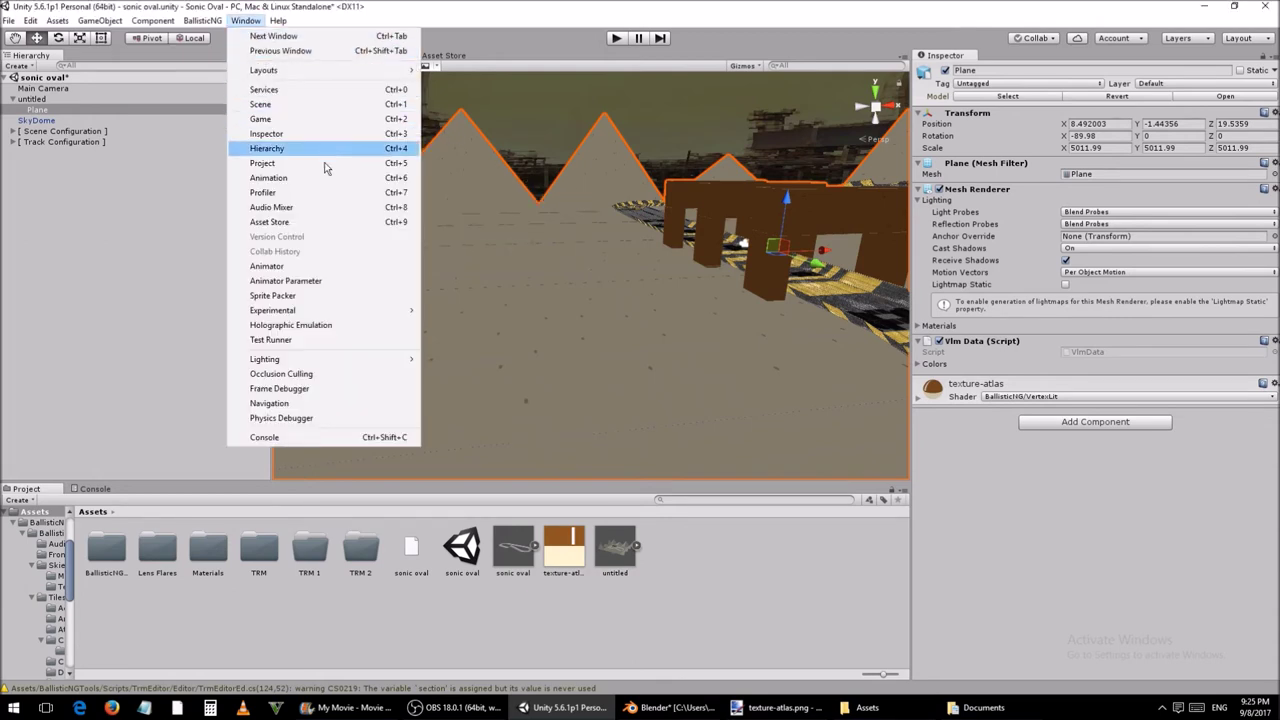
mouse_move(399, 364)
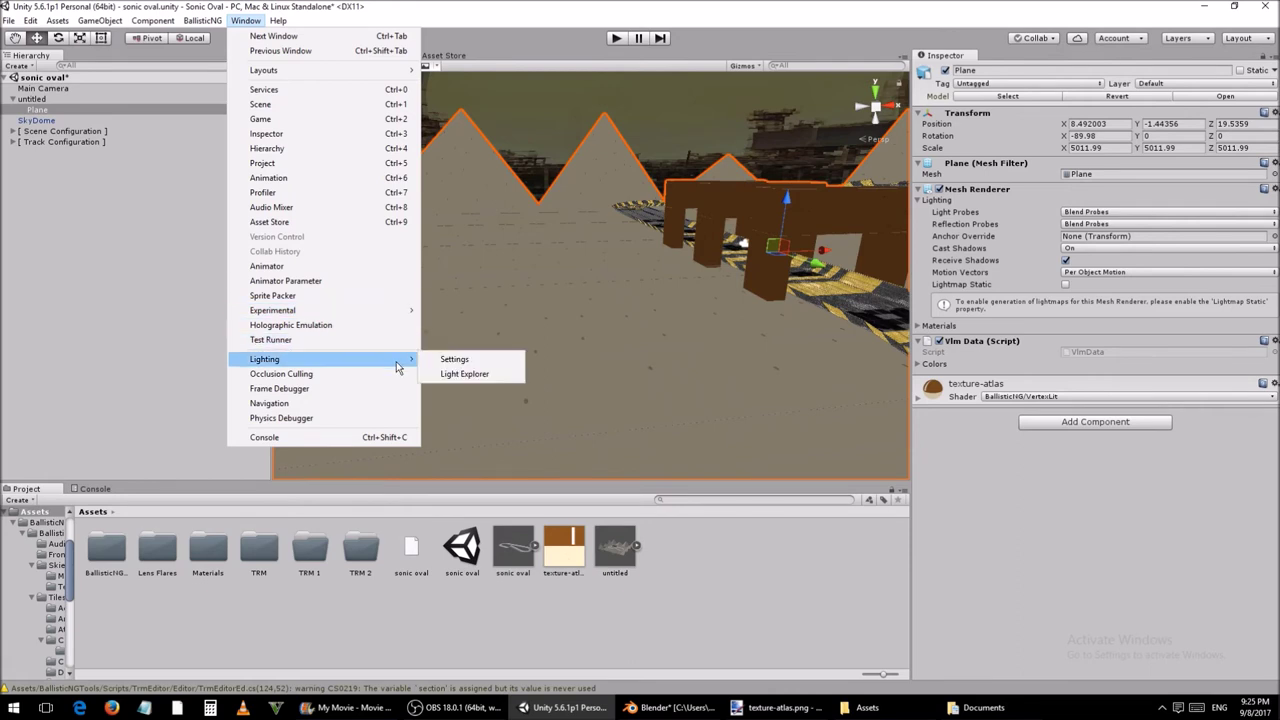
left_click(466, 361)
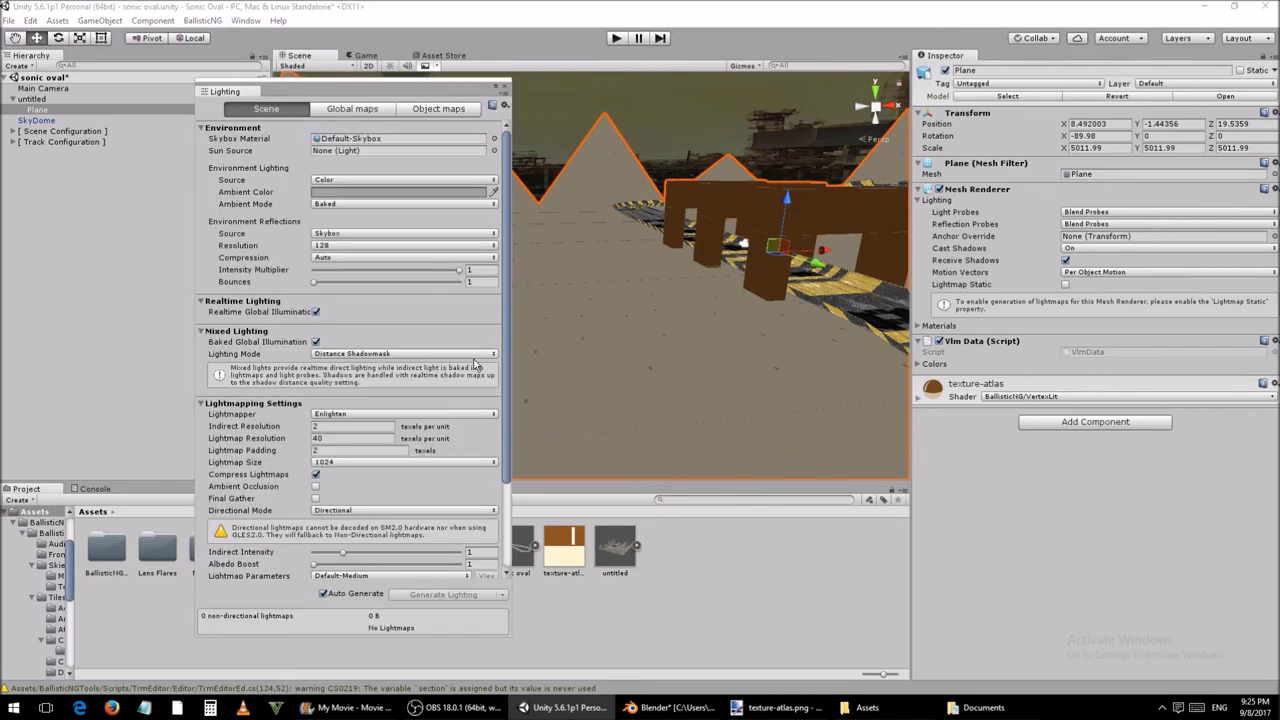
left_click(463, 193)
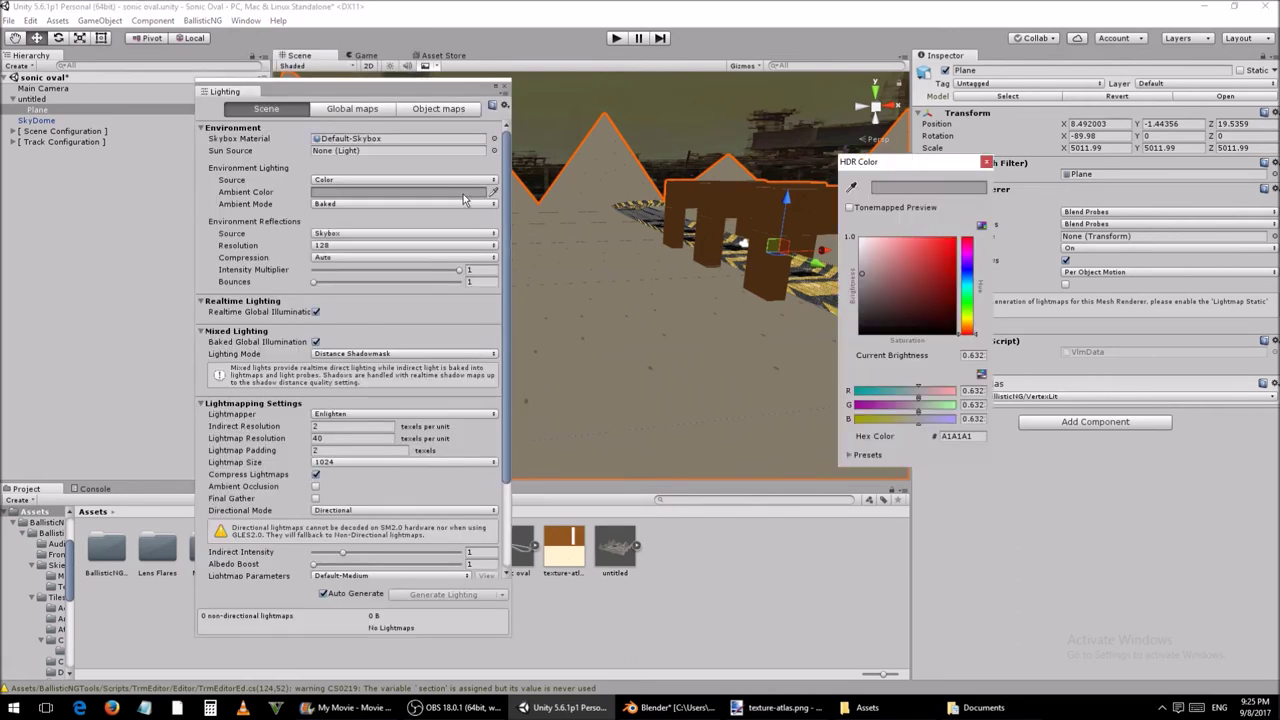
left_click_drag(864, 262, 855, 251)
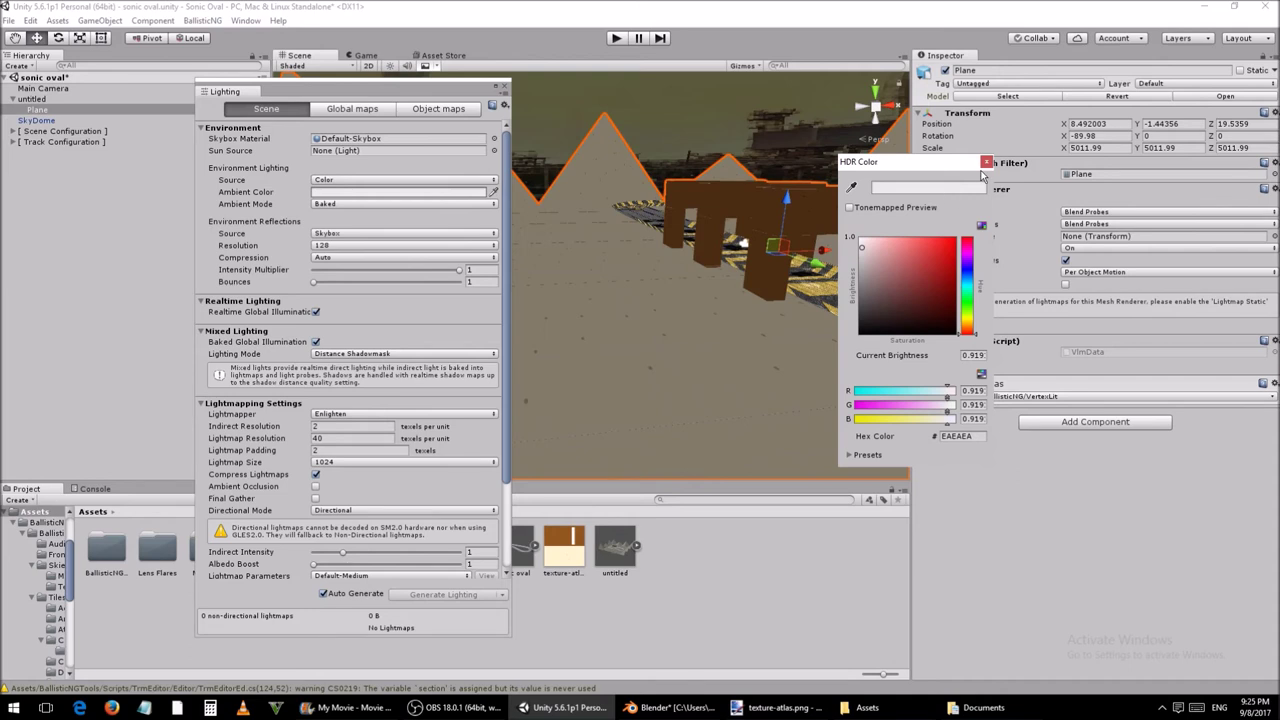
left_click(987, 162)
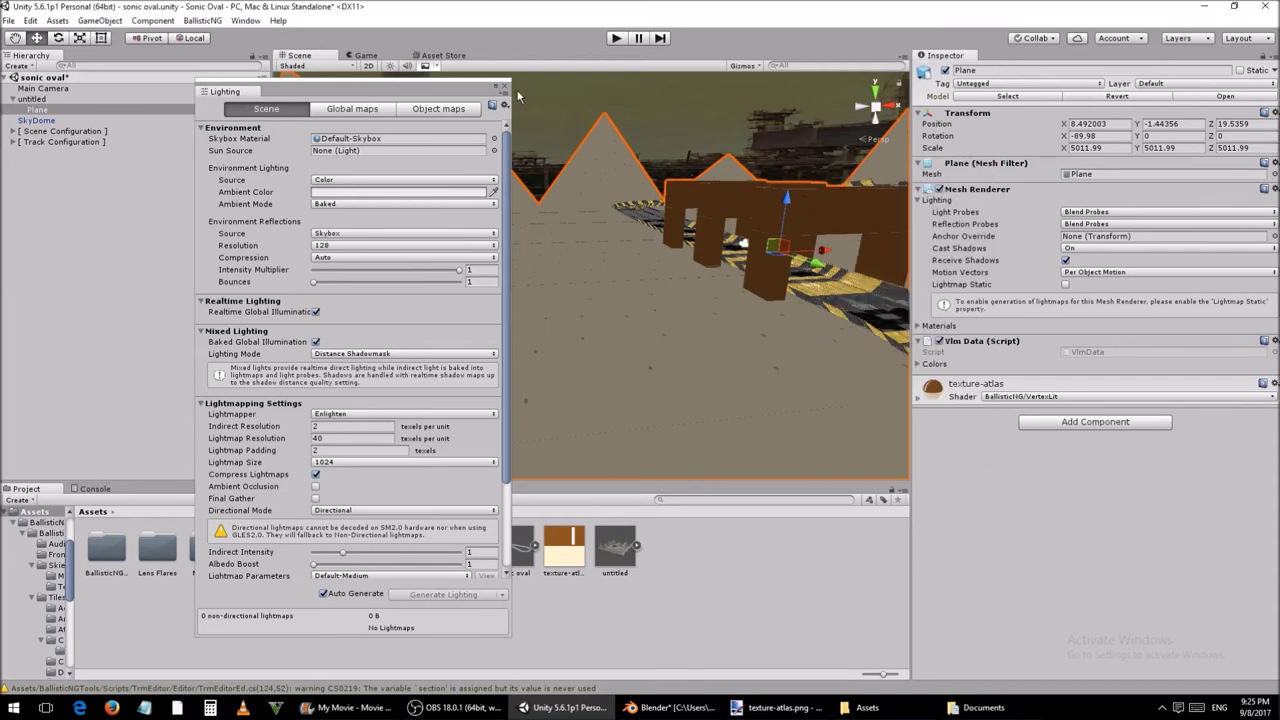
left_click(506, 87)
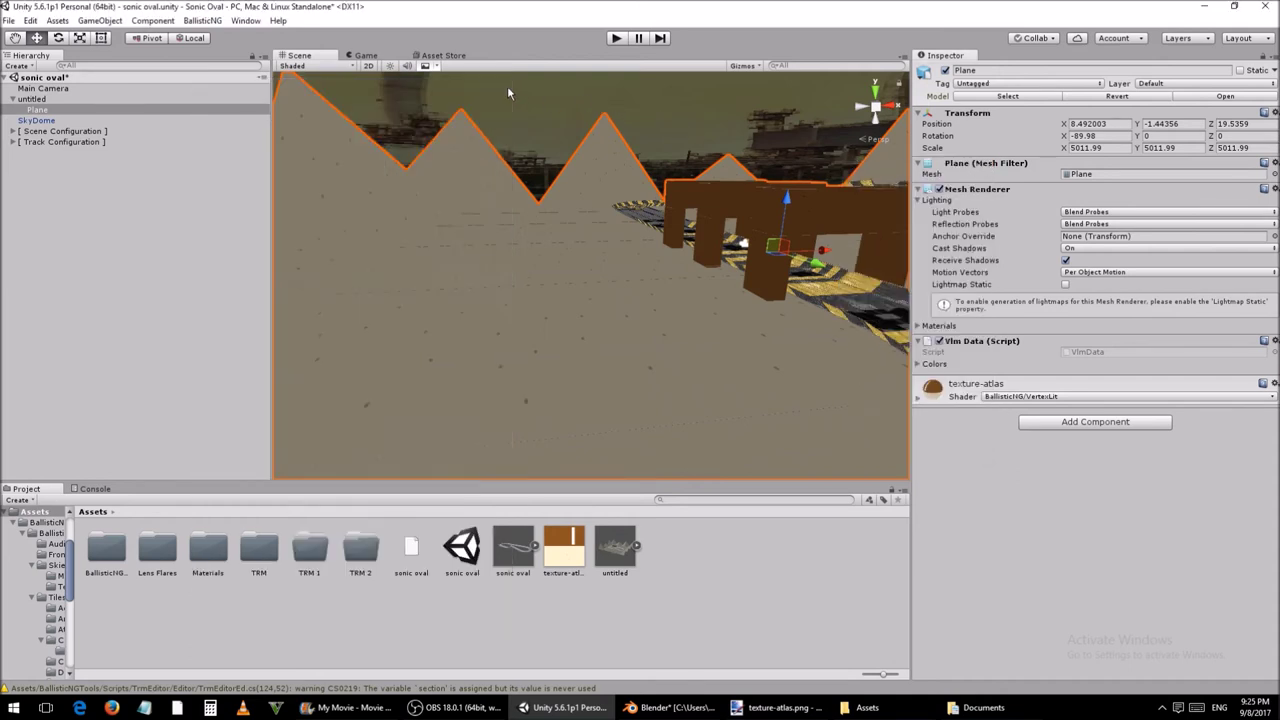
Step: Rebake the vertex lighting with the brighter ambient color and view the track through the arches
left_click(212, 21)
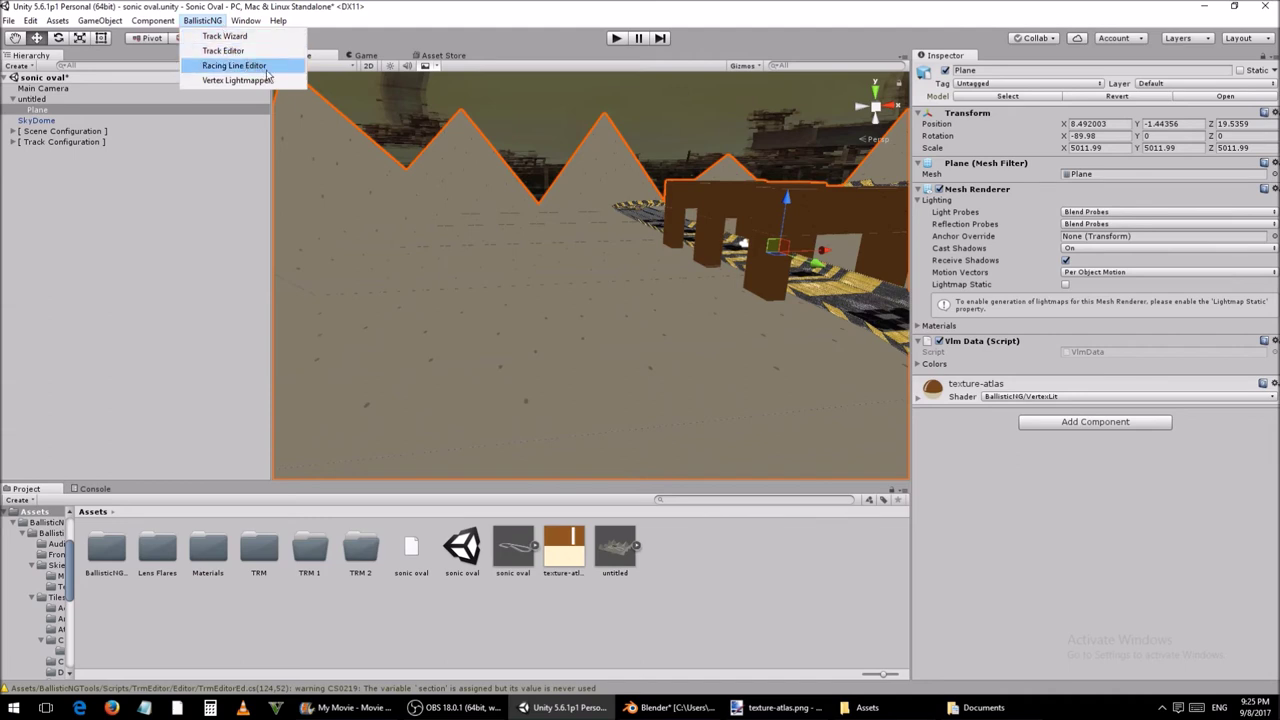
left_click(240, 80)
left_click(449, 207)
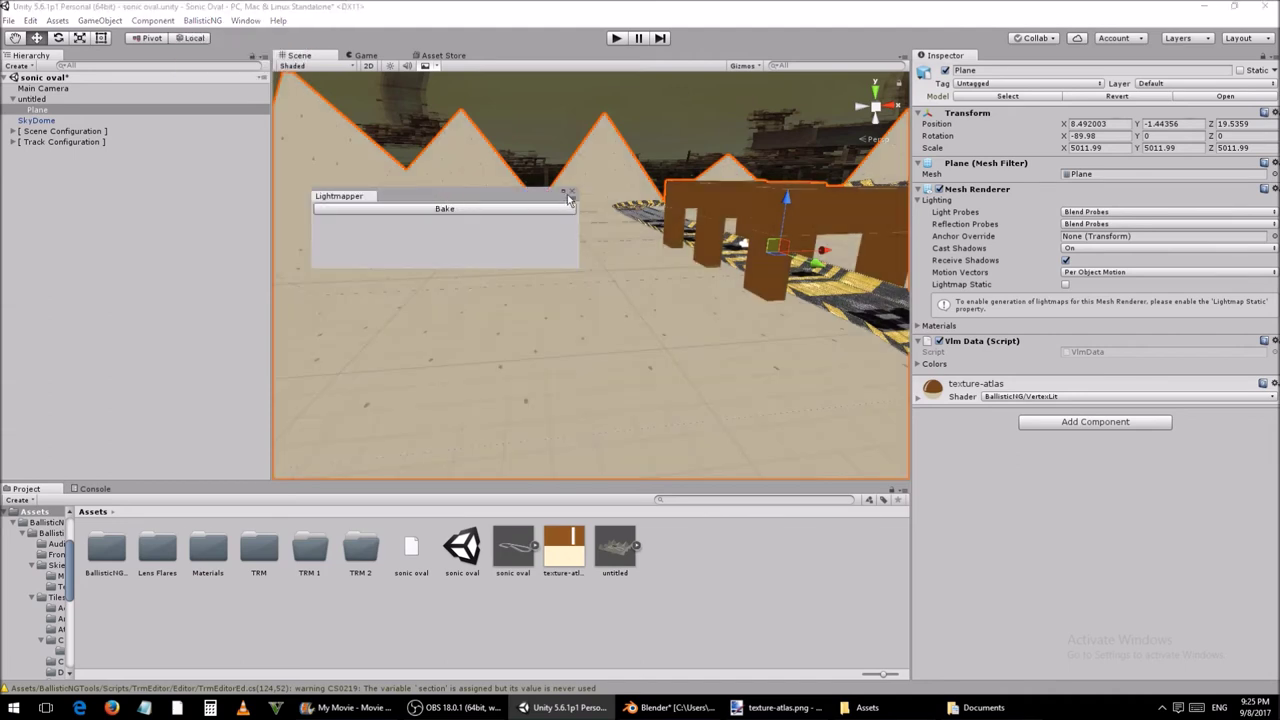
left_click(569, 196)
right_click_drag(571, 194, 548, 154)
key("w")
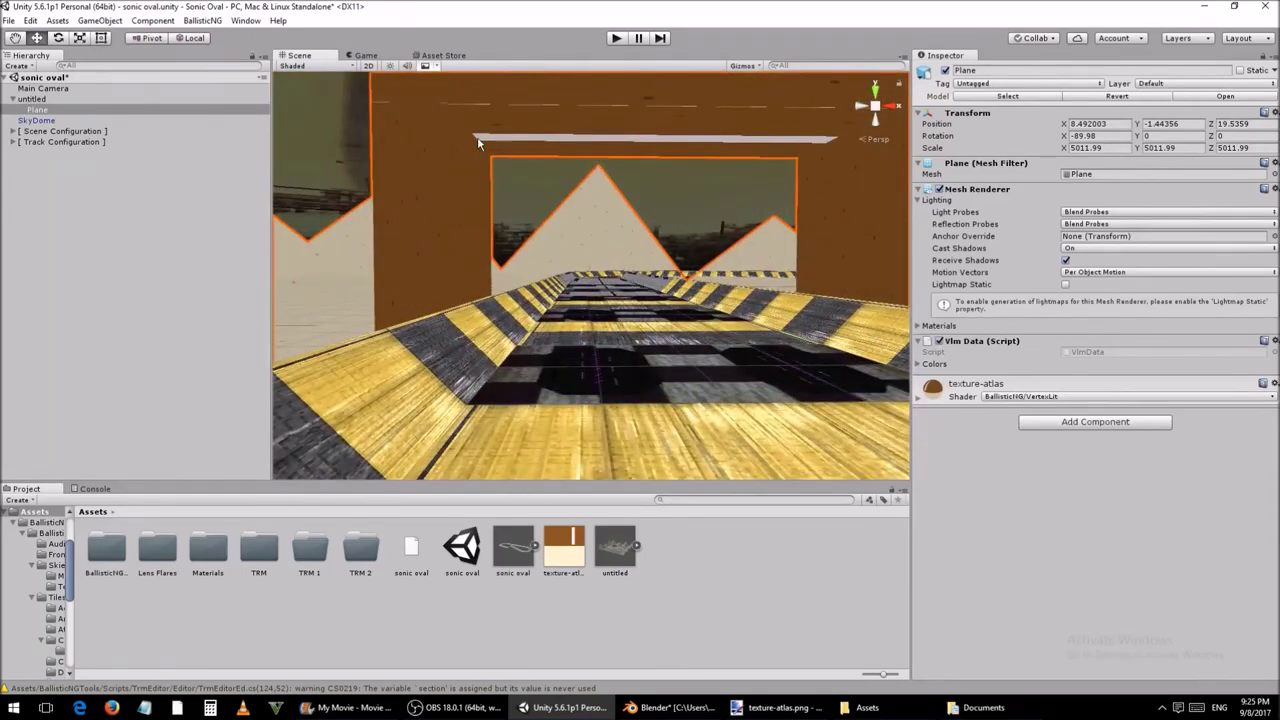
Step: Save the sonic oval scene and build it as a BallisticNG track into the game's UserData\MyTracks folder
right_click(74, 79)
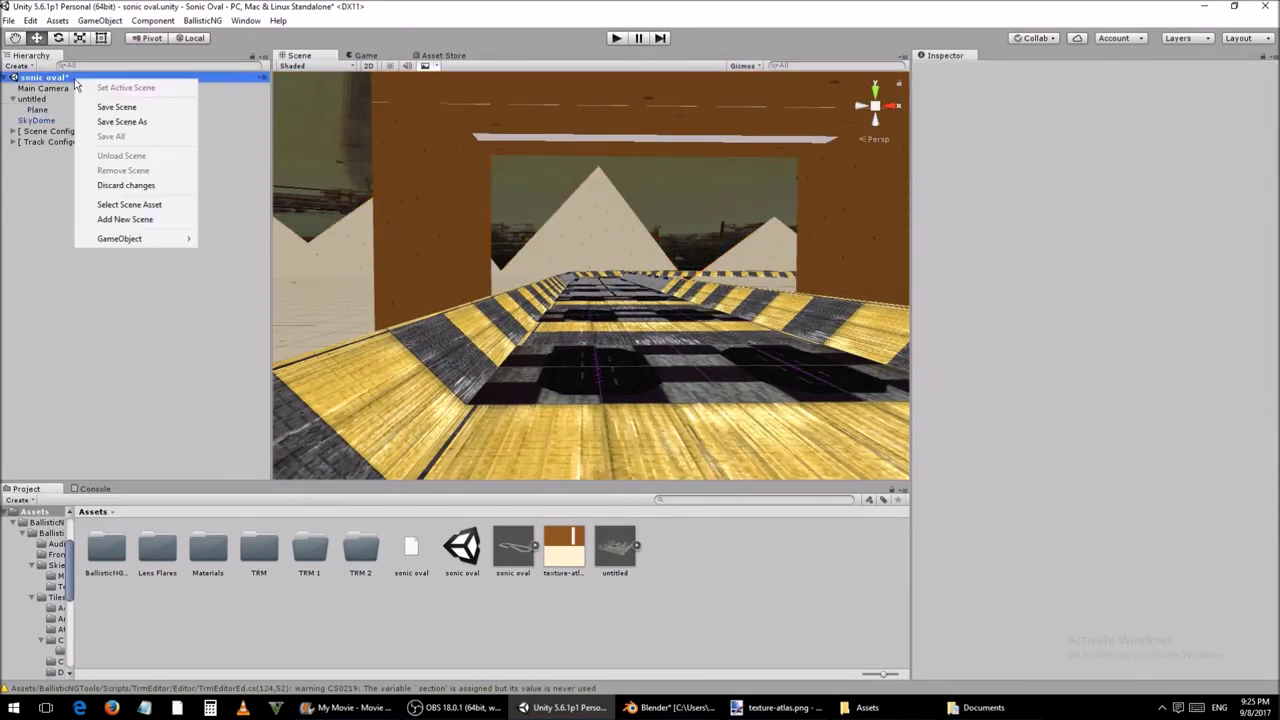
left_click(139, 107)
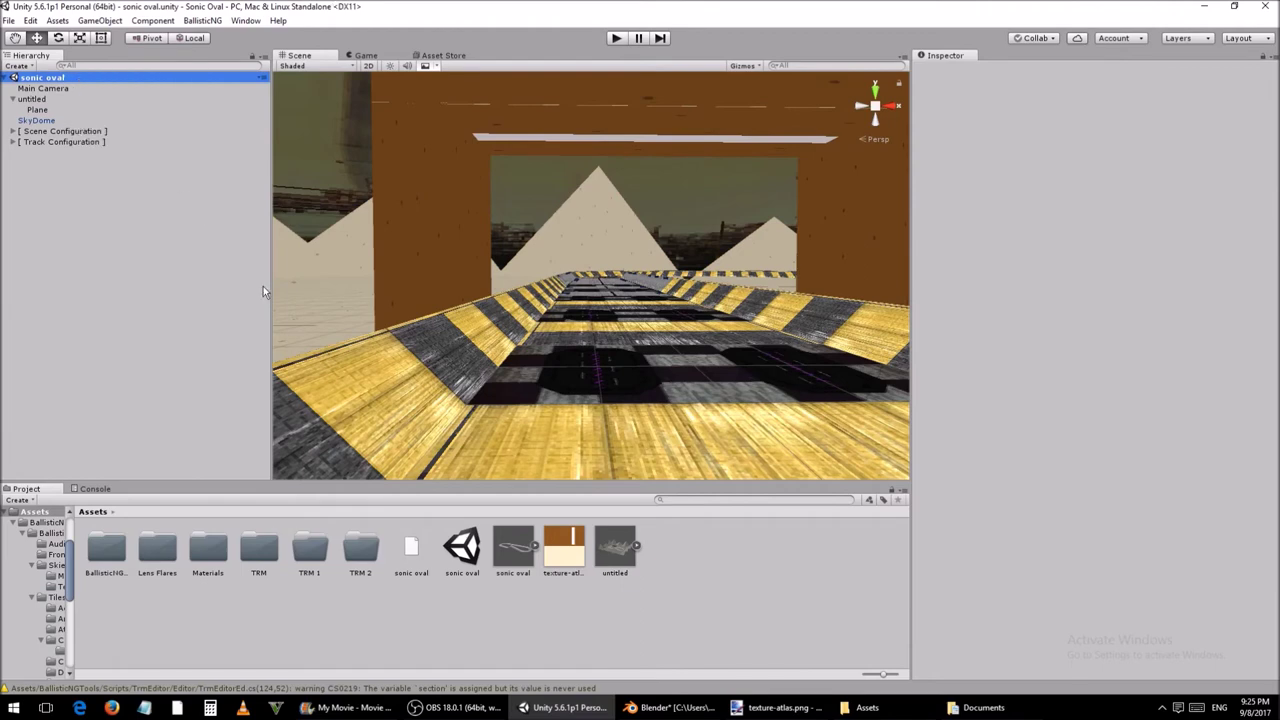
right_click(469, 565)
mouse_move(563, 536)
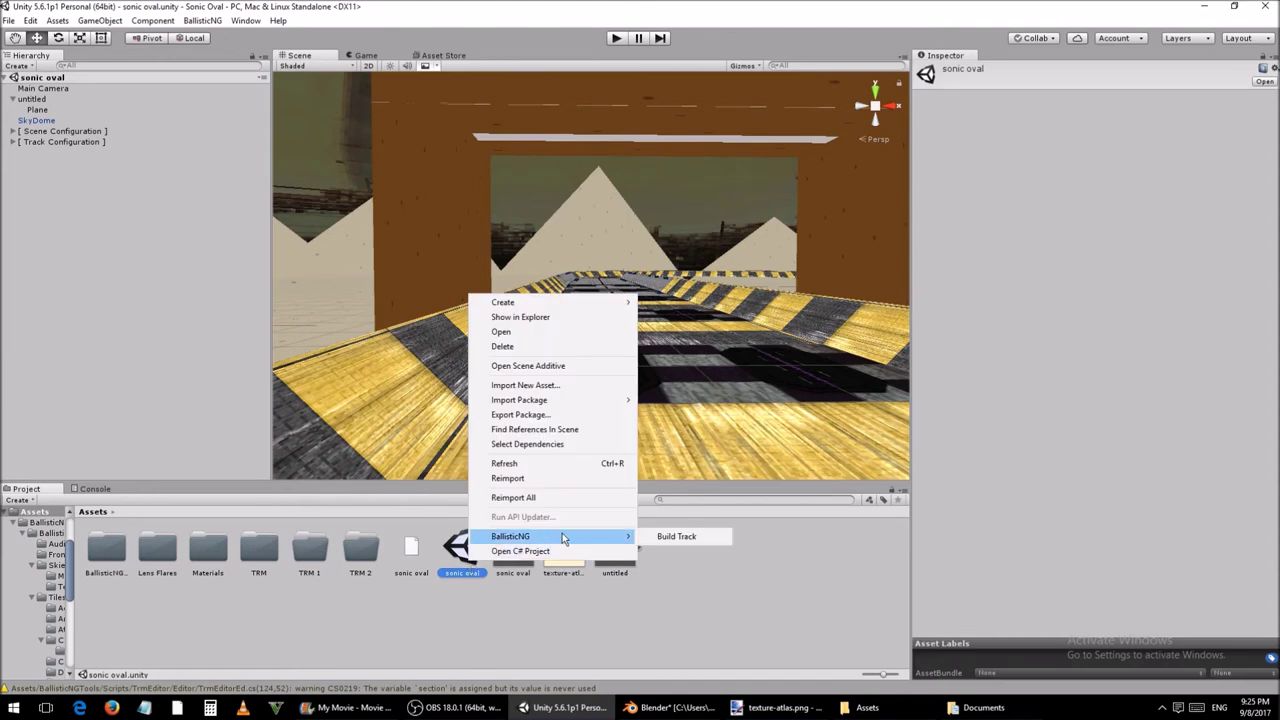
left_click(665, 538)
left_click(686, 380)
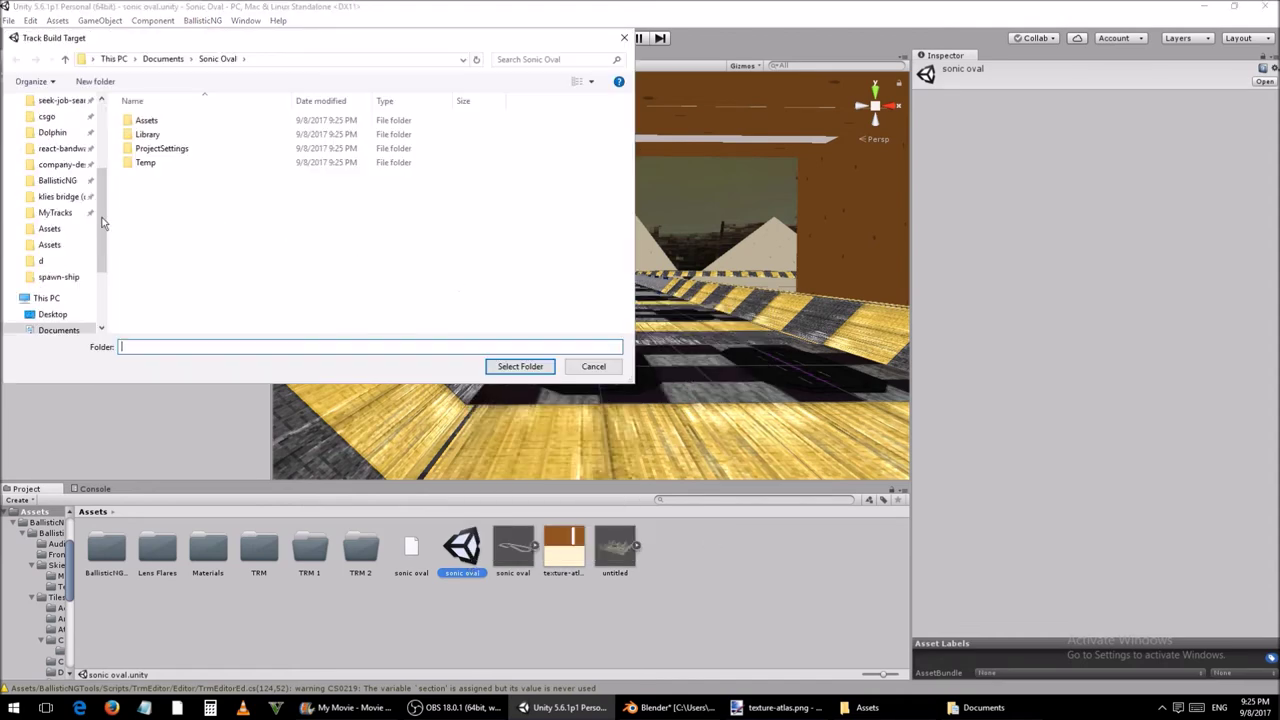
left_click(410, 58)
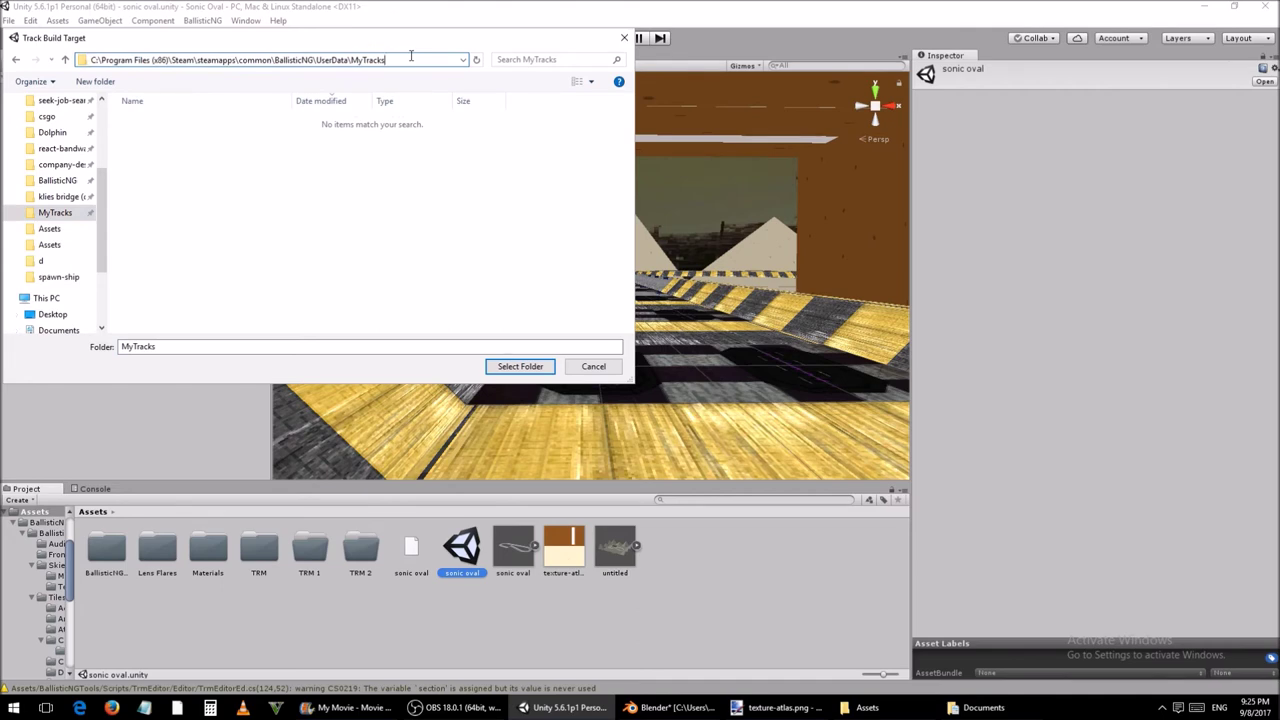
left_click(430, 140)
left_click(546, 368)
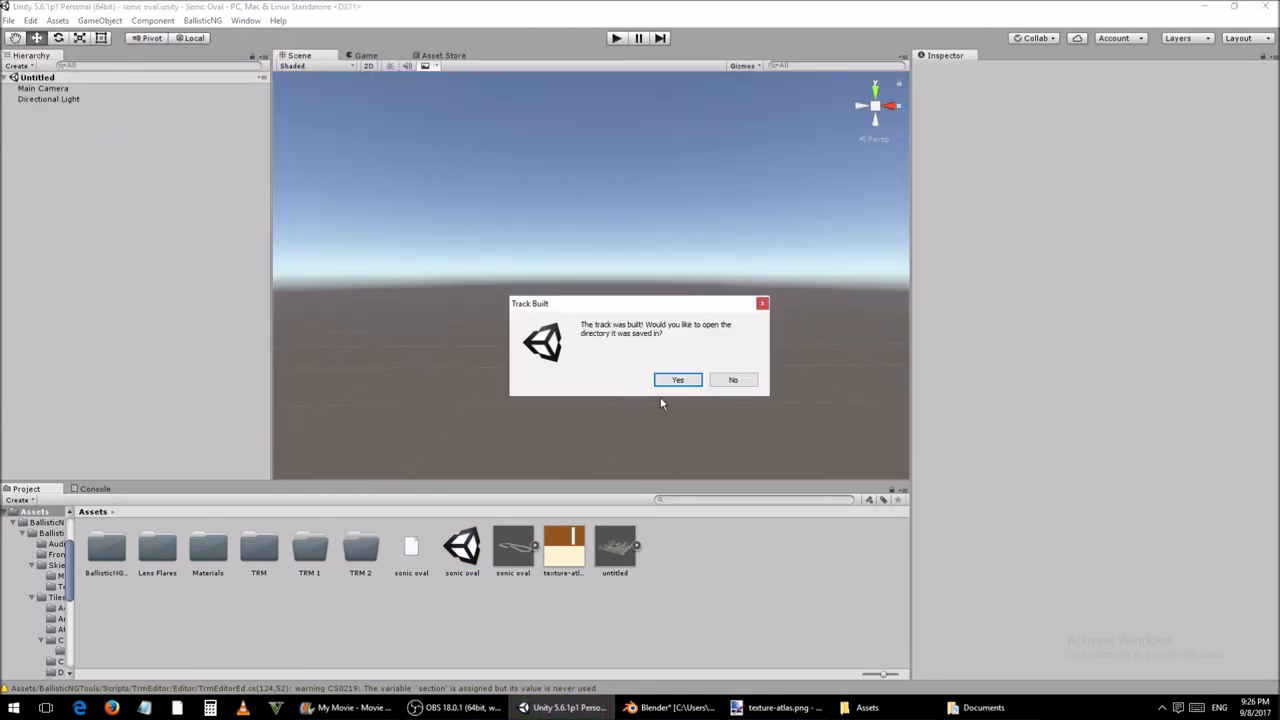
Step: Launch the BallisticNG game through Steam
left_click(1162, 707)
right_click(1140, 662)
left_click(1100, 487)
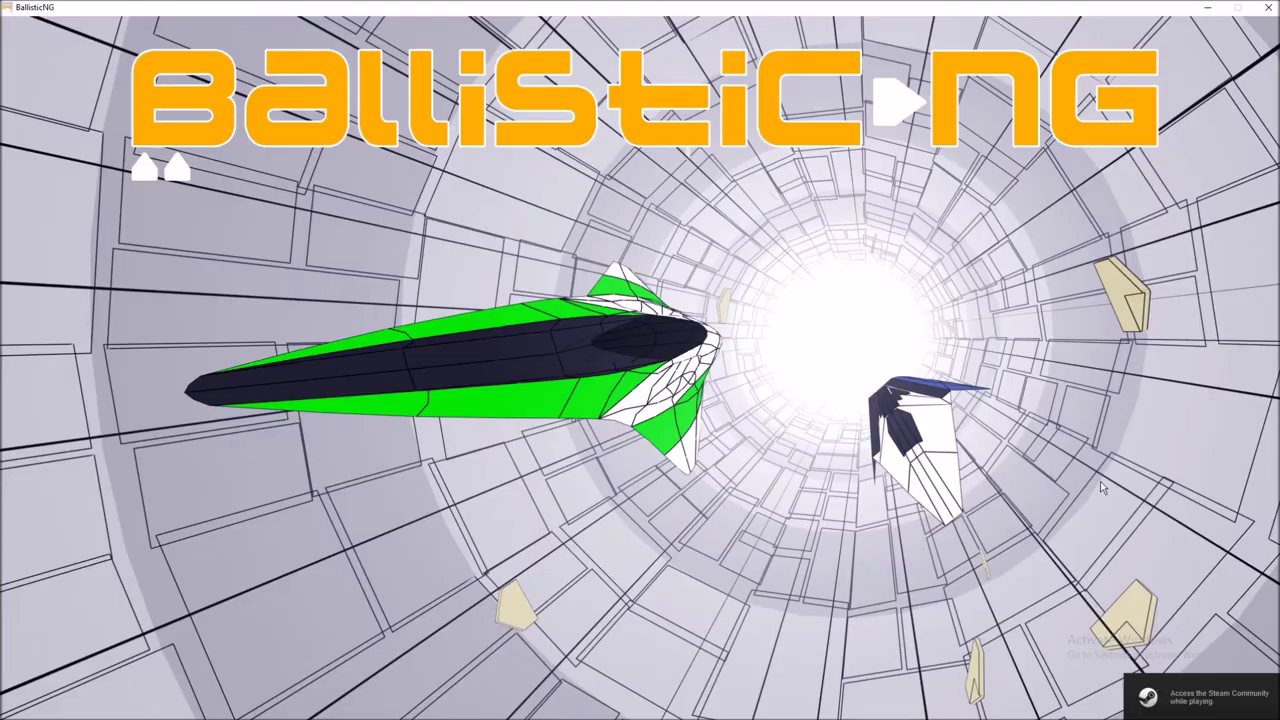
Step: Start a Racebox race on the custom Sonic Oval track and drive it to test the build
left_click(1100, 481)
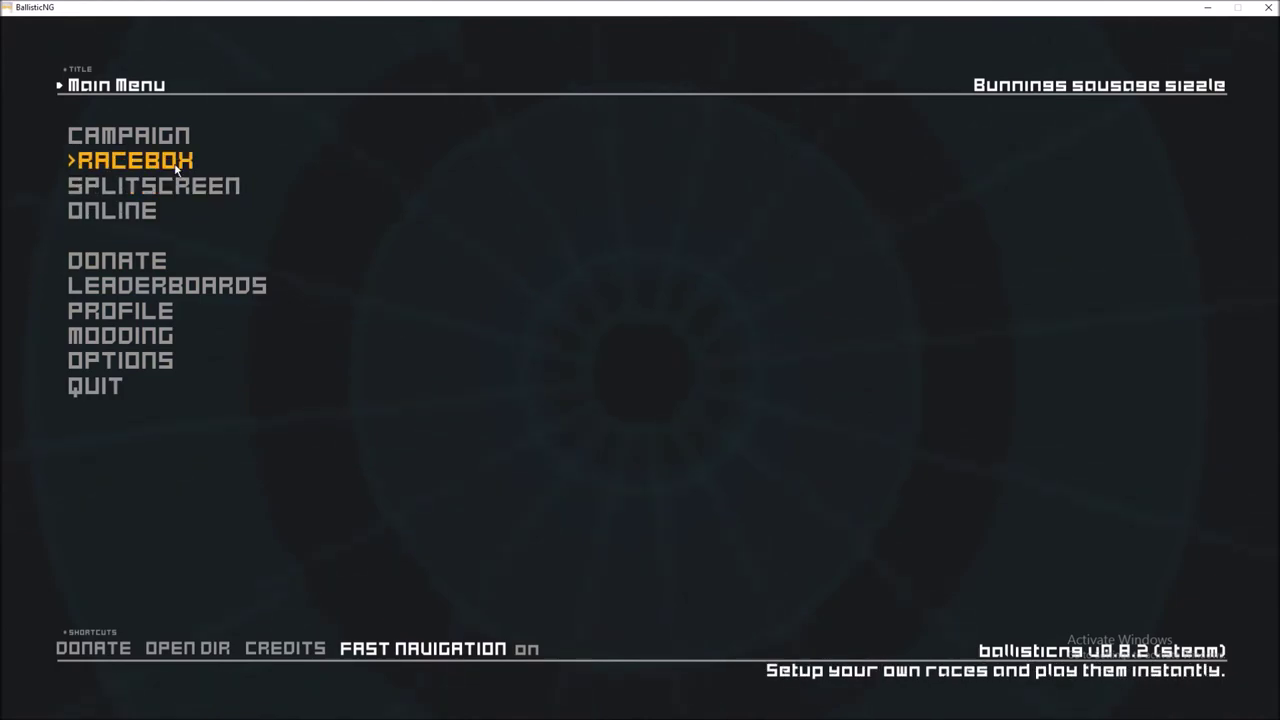
left_click(120, 160)
left_click(388, 254)
left_click(116, 135)
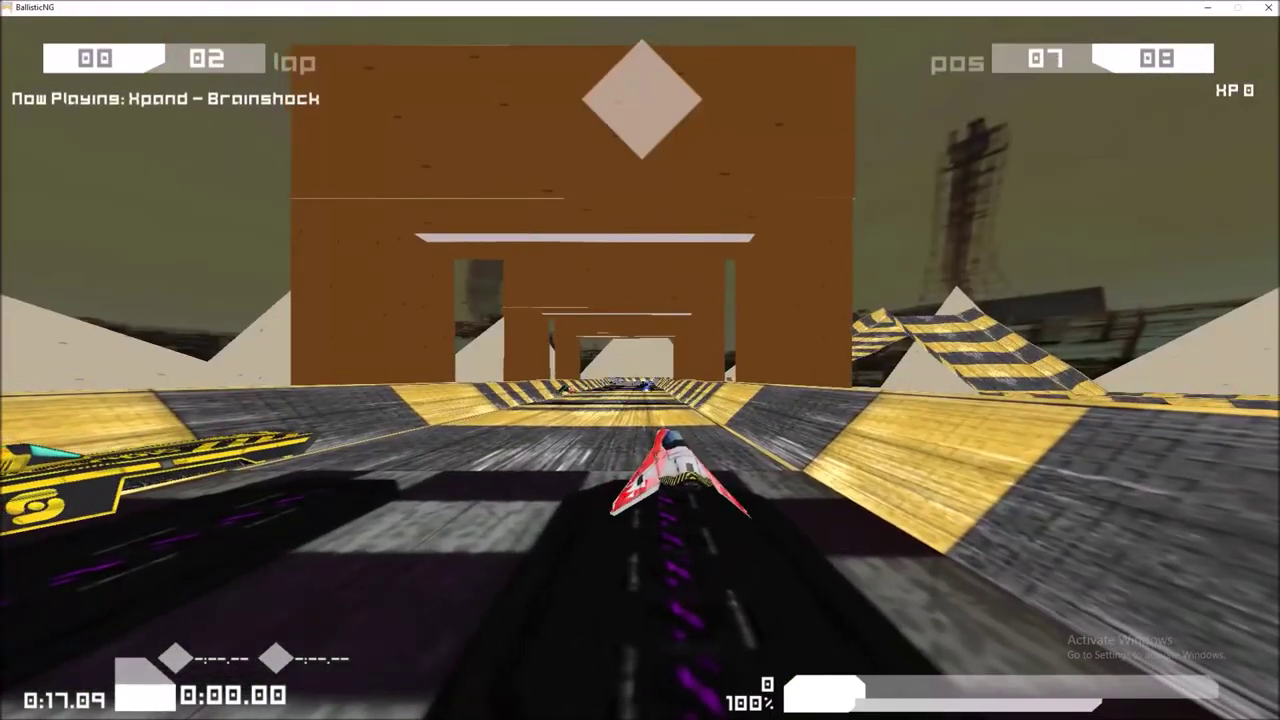
key("Up")
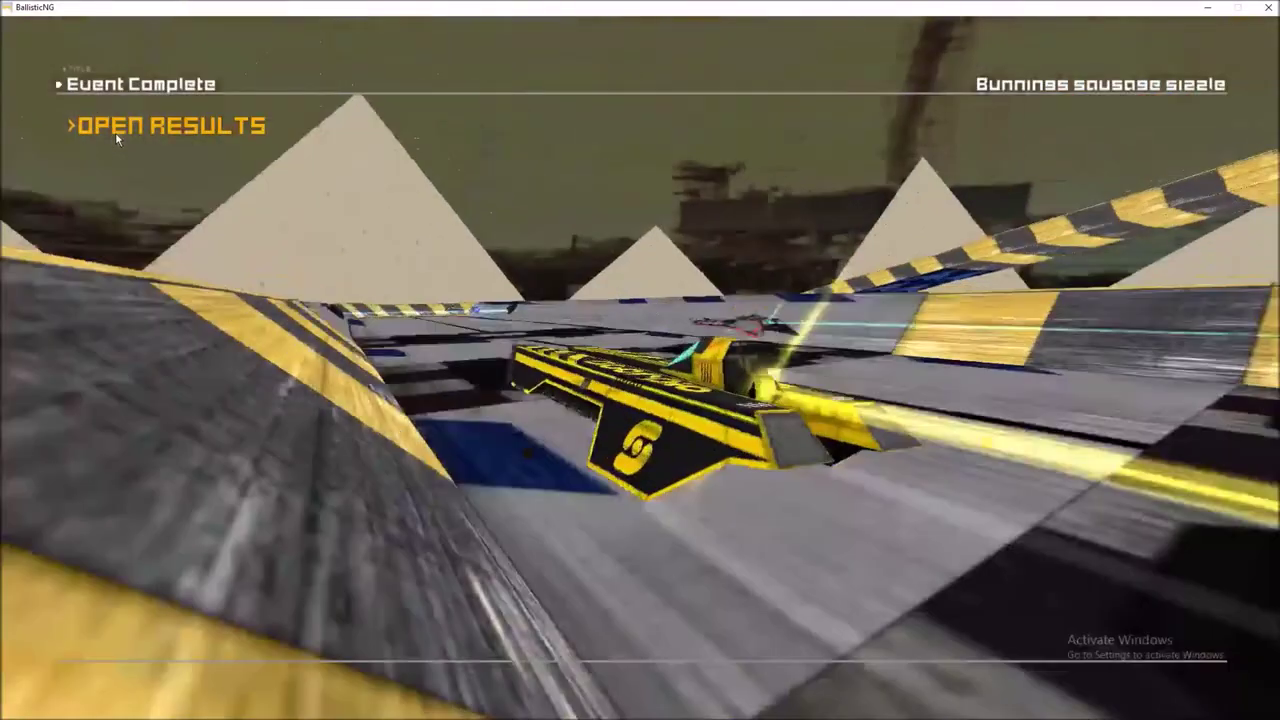
Step: Open the race results, return to the main menu and quit the game
left_click(115, 132)
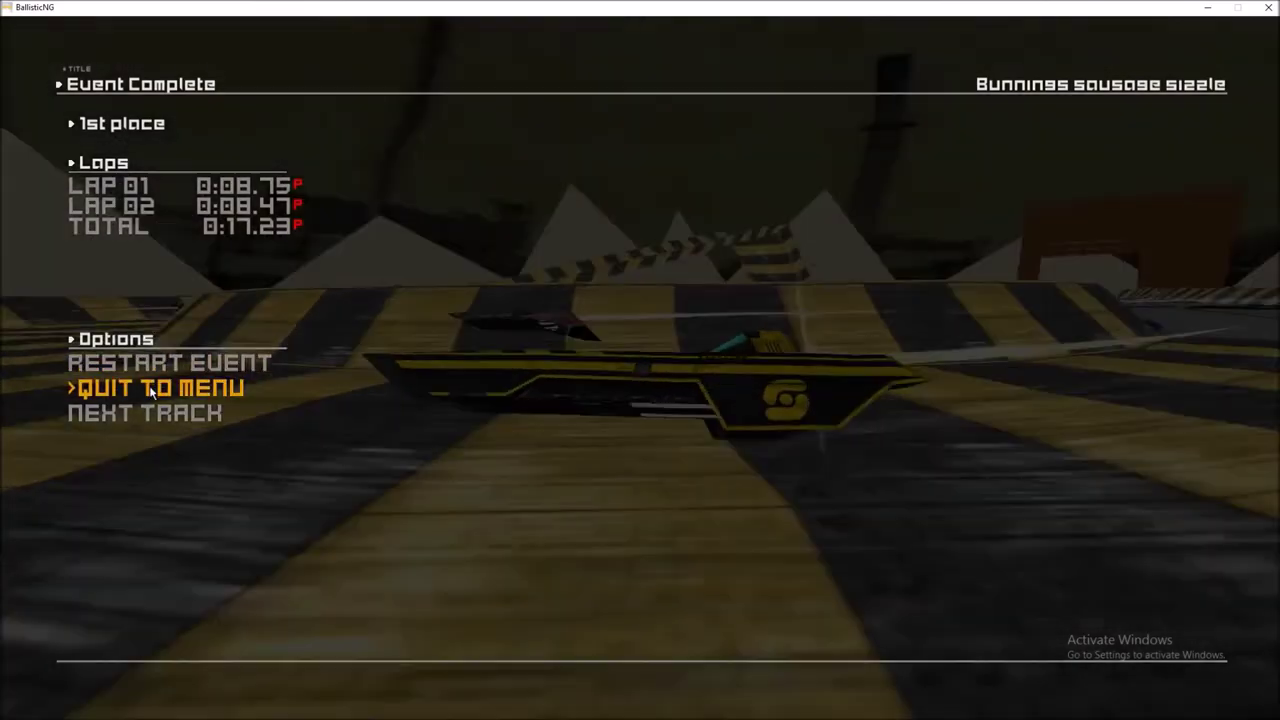
left_click(149, 390)
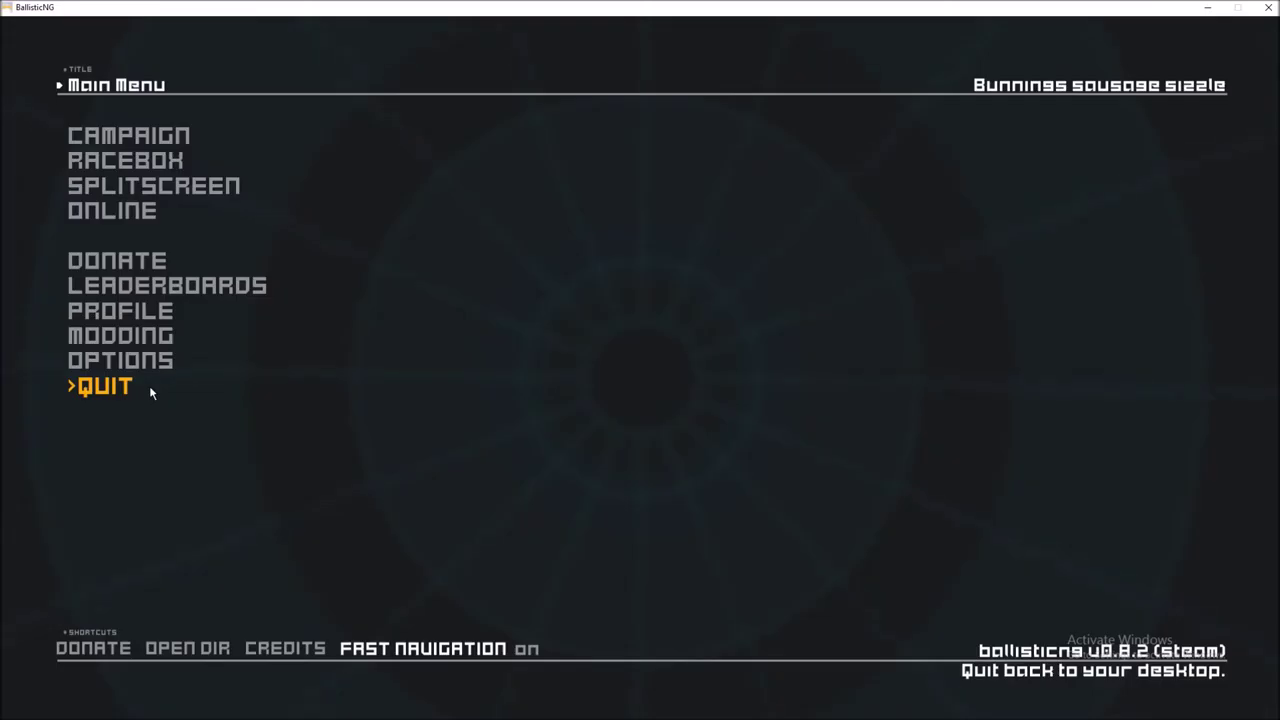
left_click(120, 387)
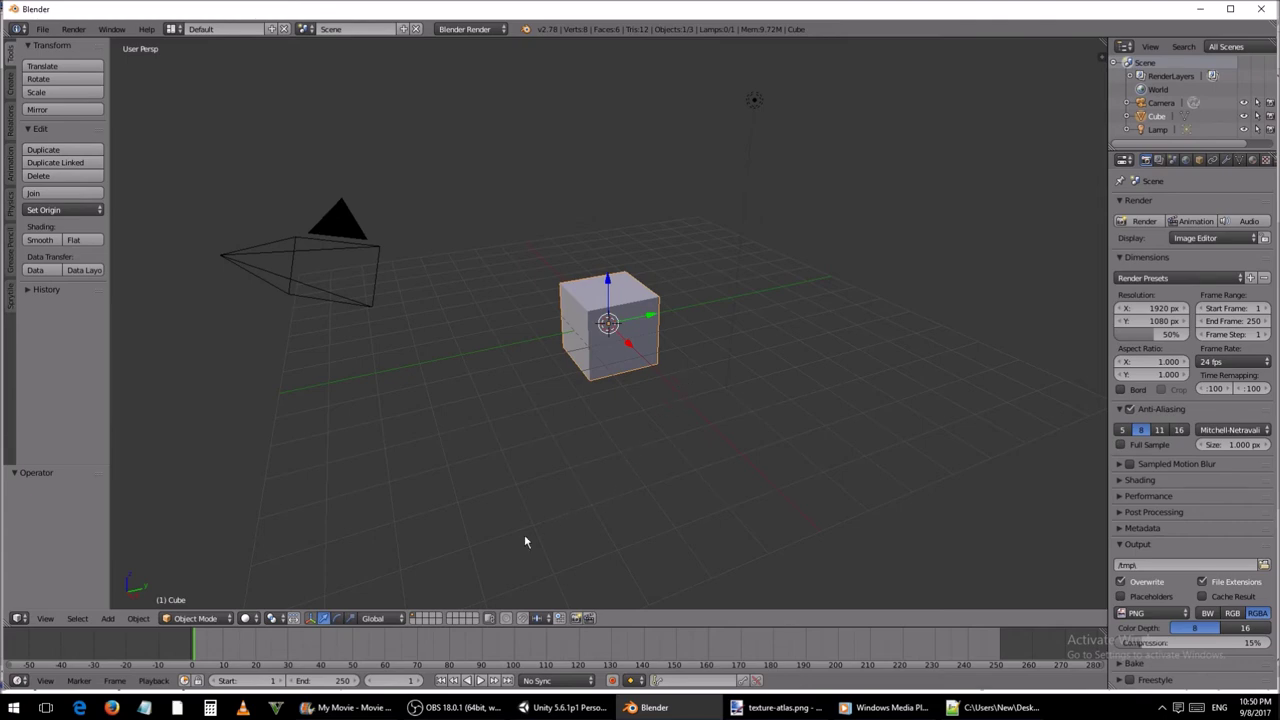
Step: Insert a LocRotScale keyframe for the default cube at frame 0 in Blender's Object Mode
mouse_move(200, 645)
left_mouse_down()
mouse_move(443, 648)
mouse_move(186, 645)
left_mouse_up()
left_click(222, 619)
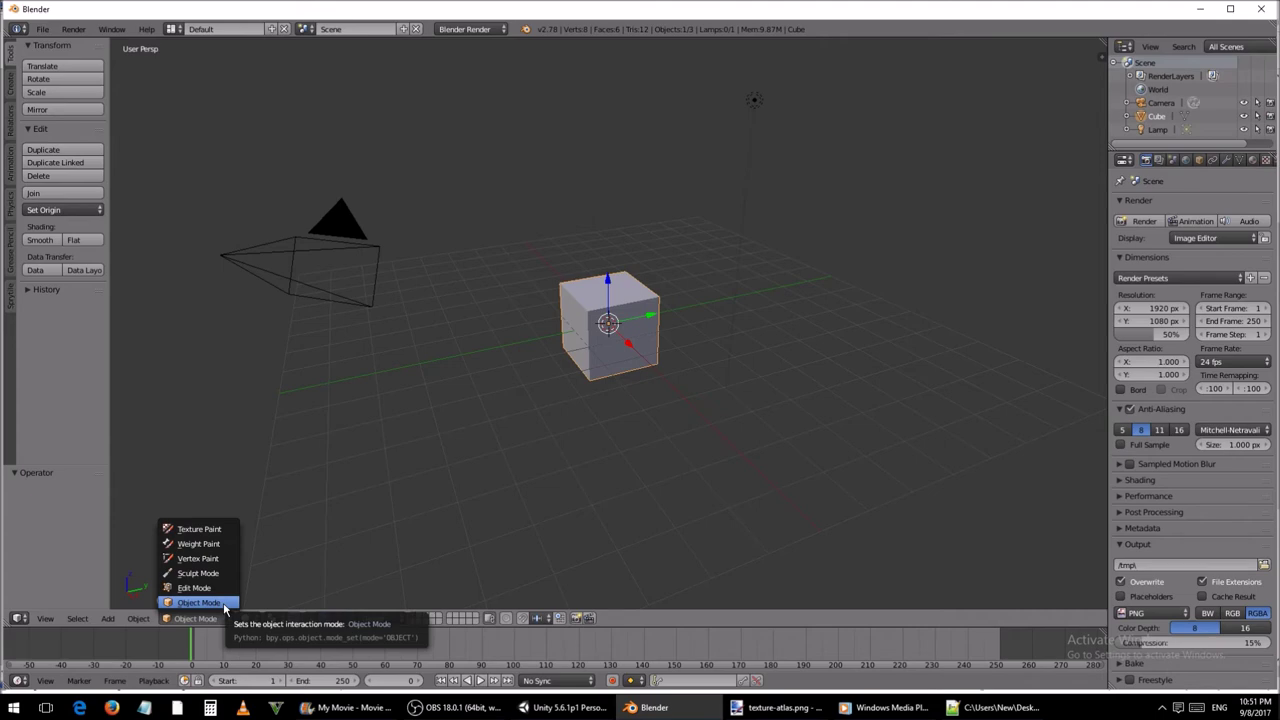
left_click(224, 604)
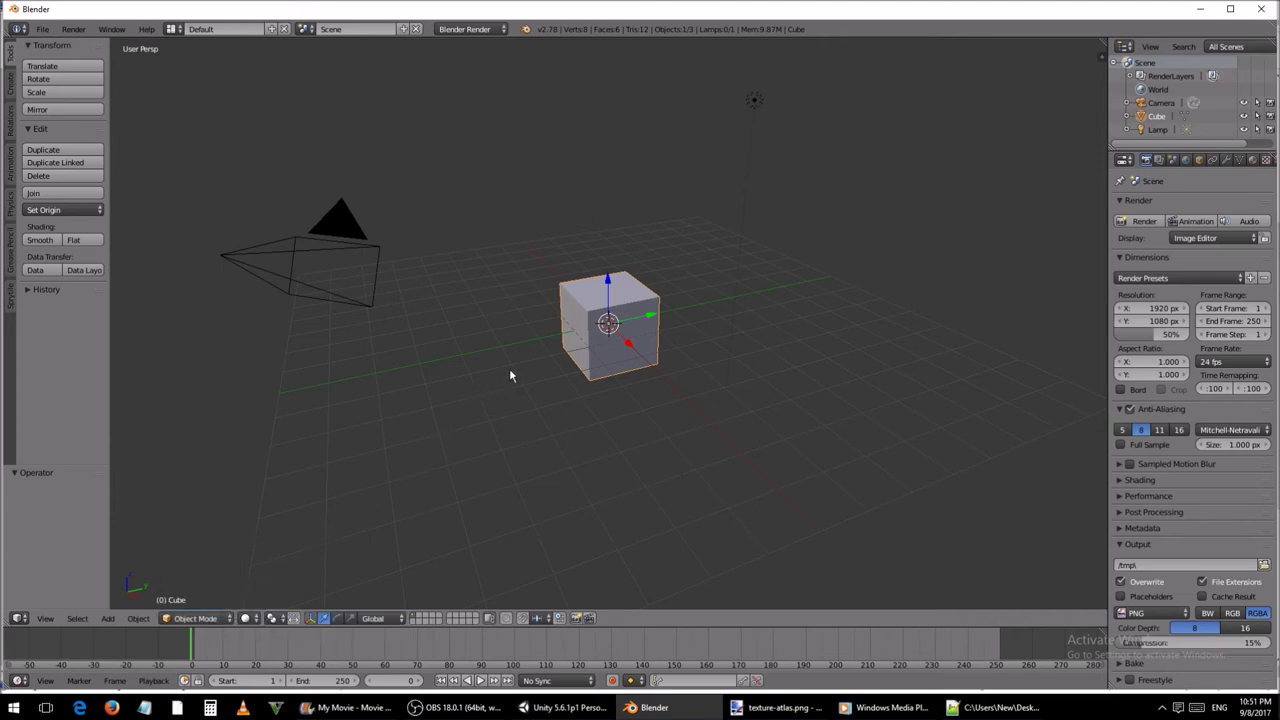
key("space")
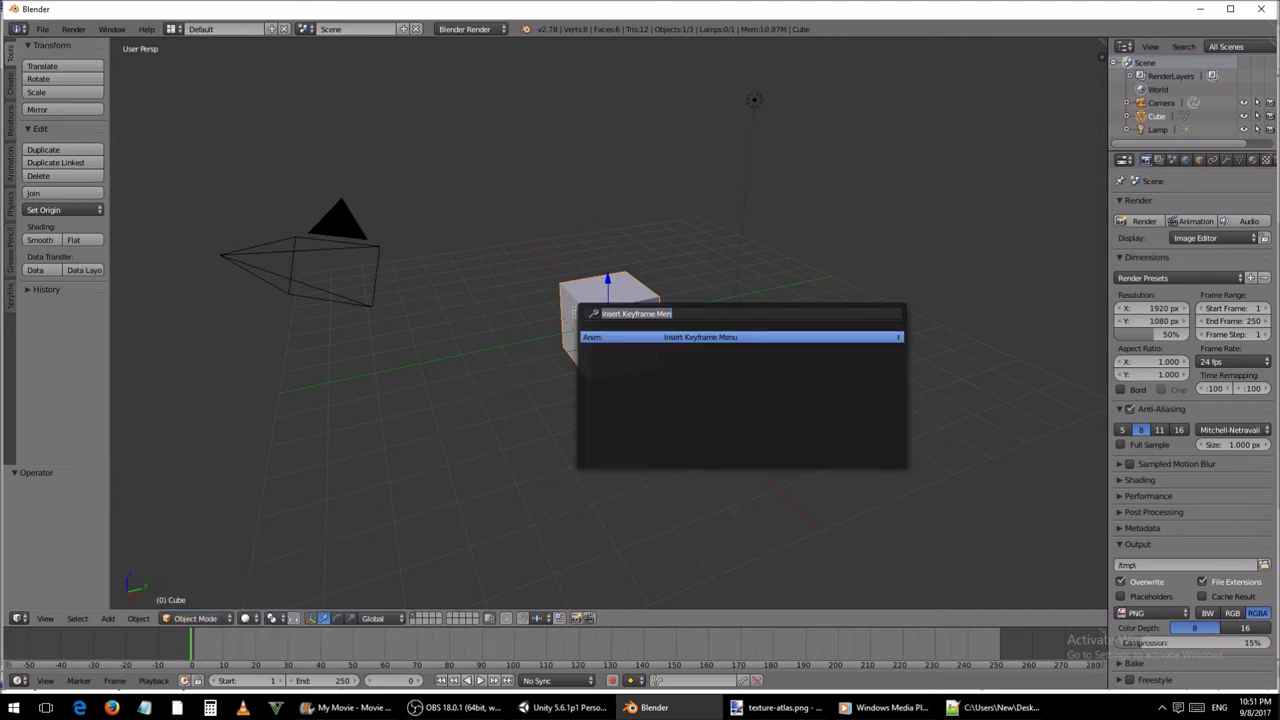
type("insert")
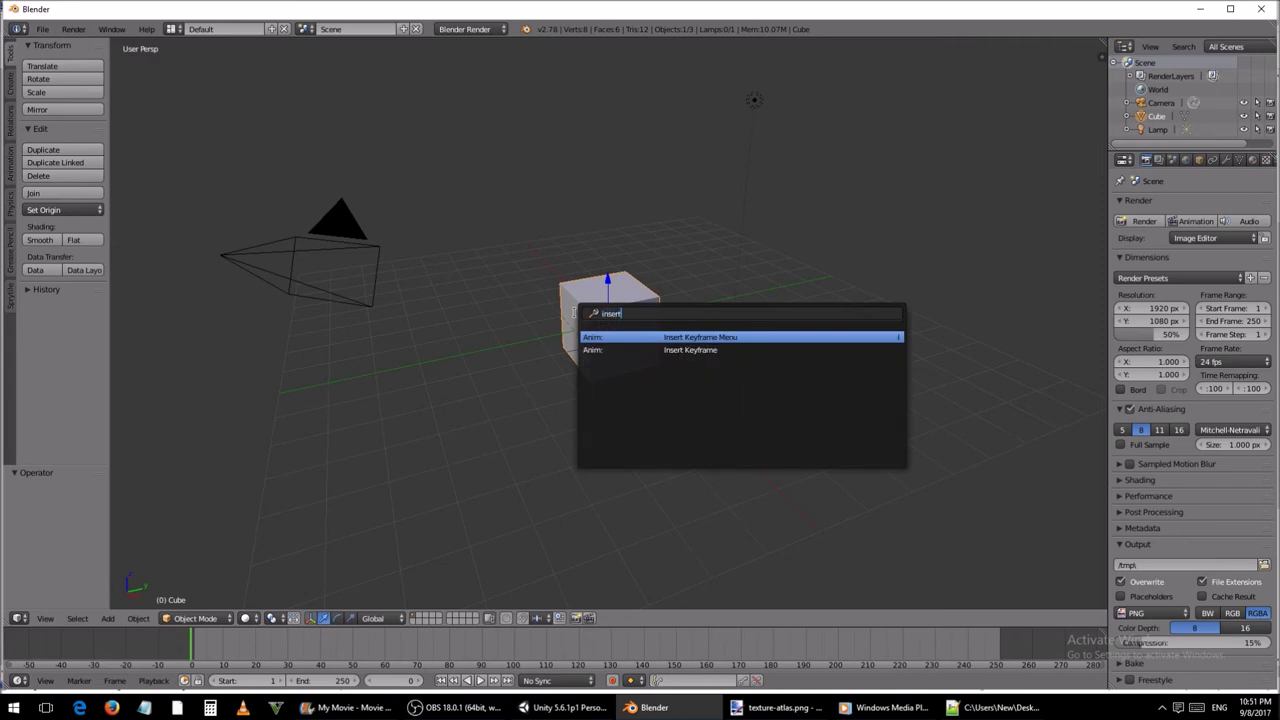
type(" keyframe menu")
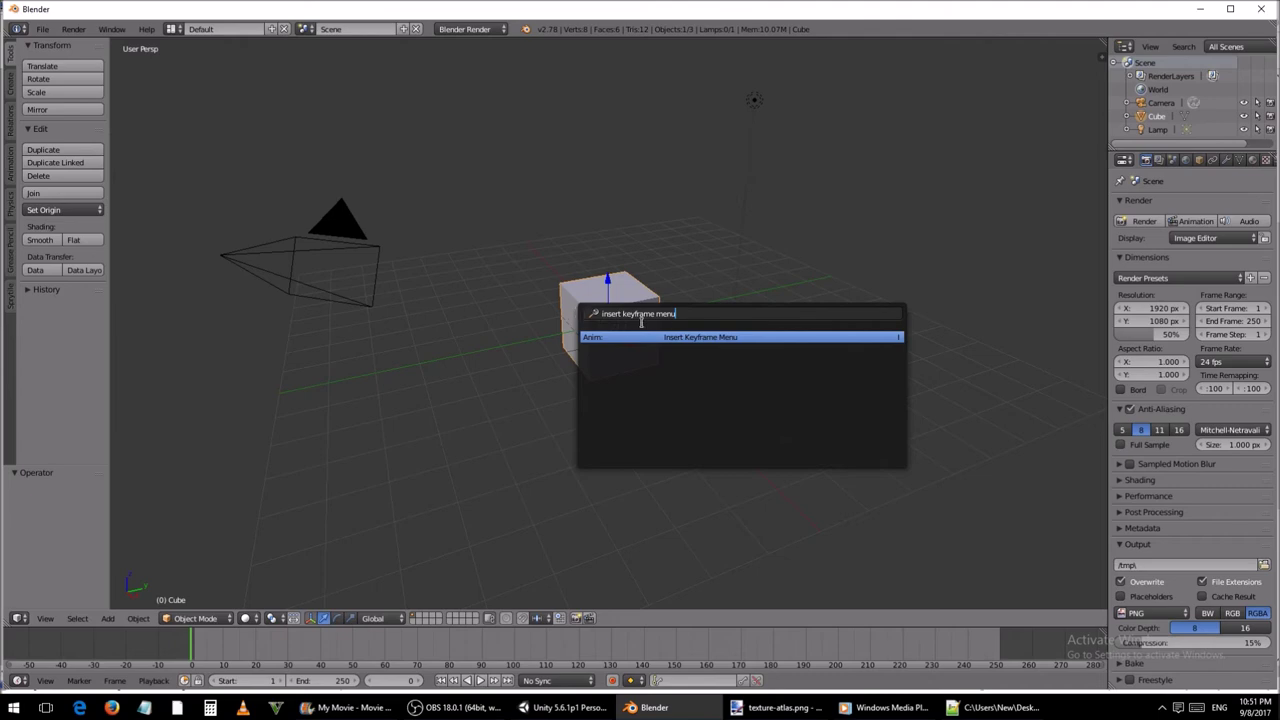
left_click(739, 337)
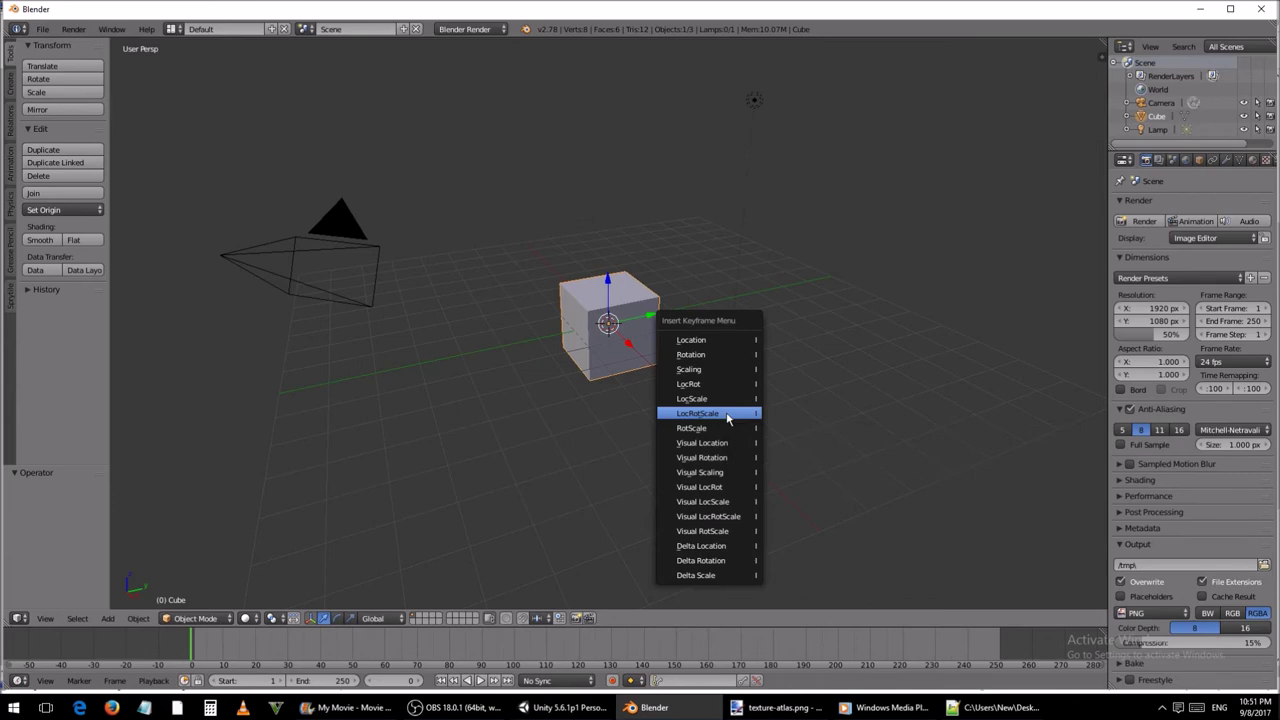
left_click(727, 414)
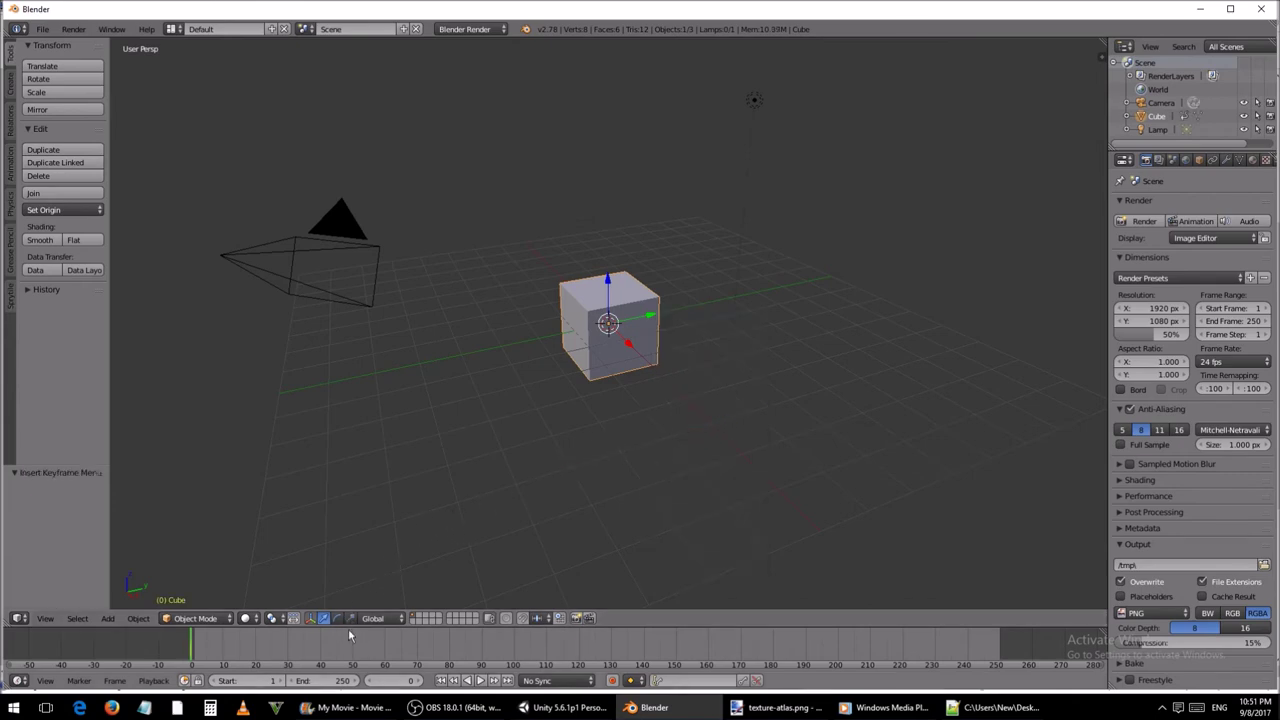
Step: Raise the cube about 2.45 units along Z at frame 50 and insert a LocRotScale keyframe
left_click(213, 648)
left_click_drag(216, 647, 353, 649)
middle_click_drag(516, 464, 627, 427)
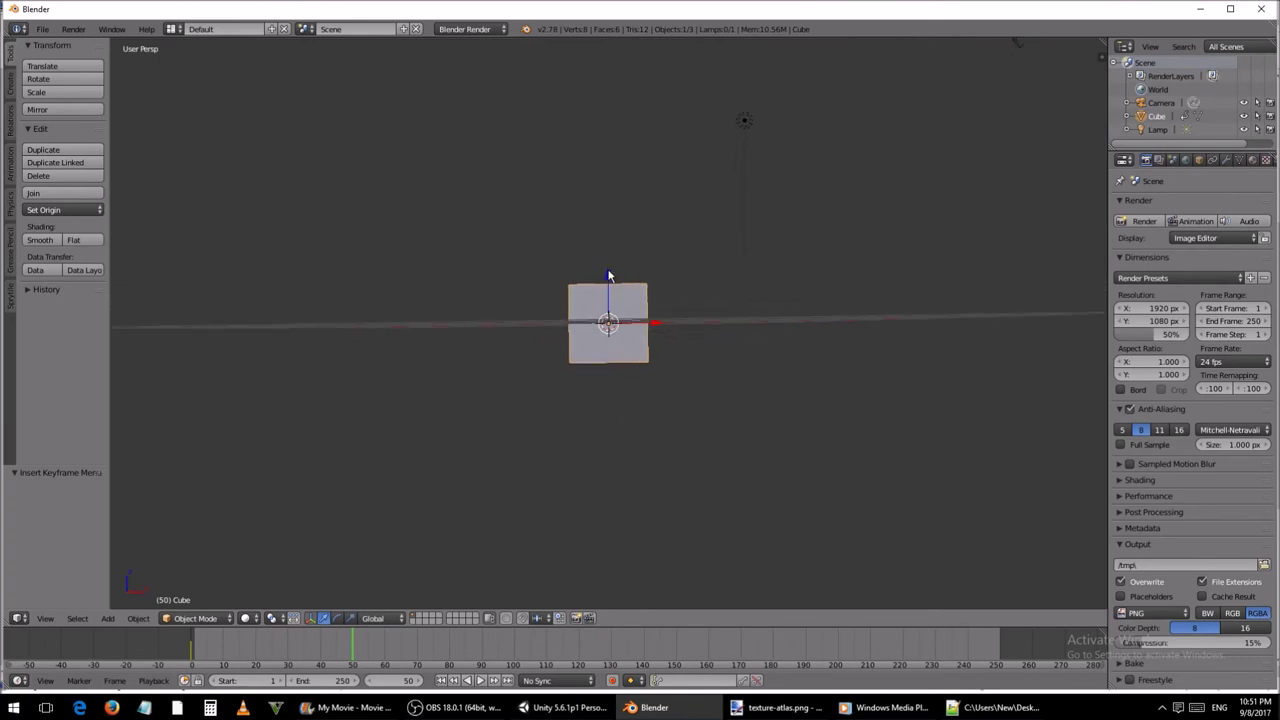
left_click_drag(608, 275, 608, 186)
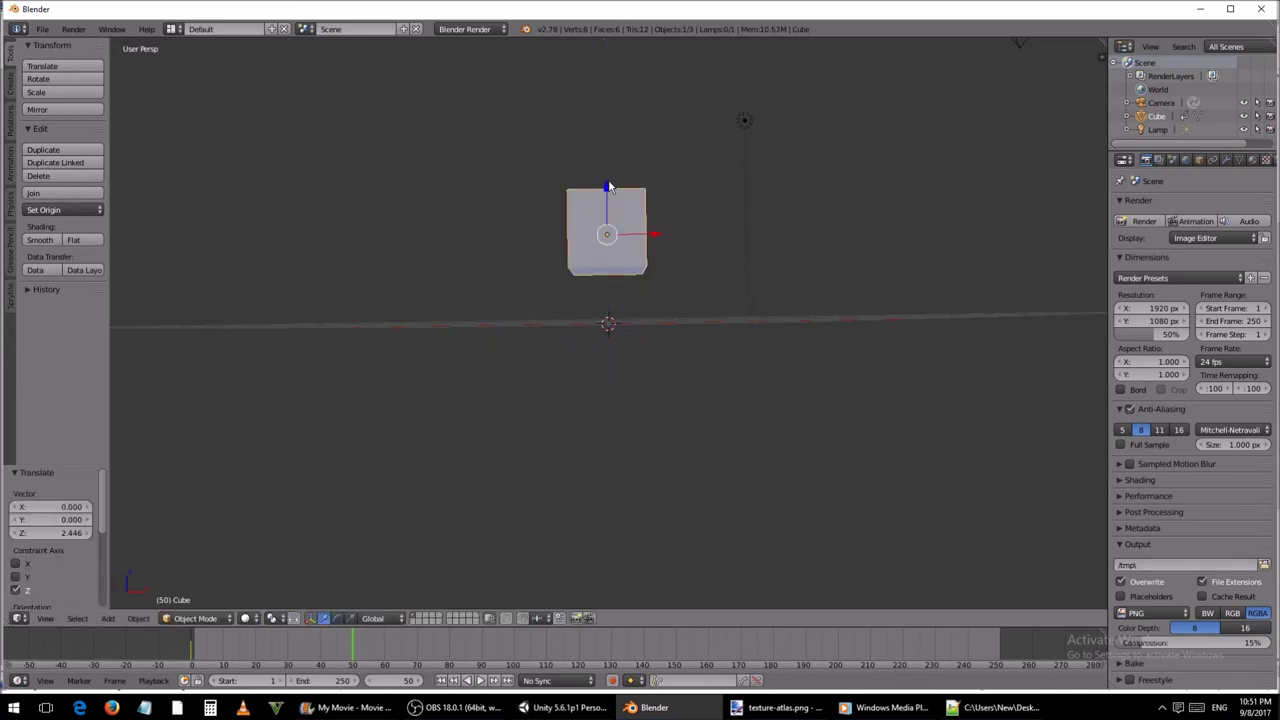
key("space")
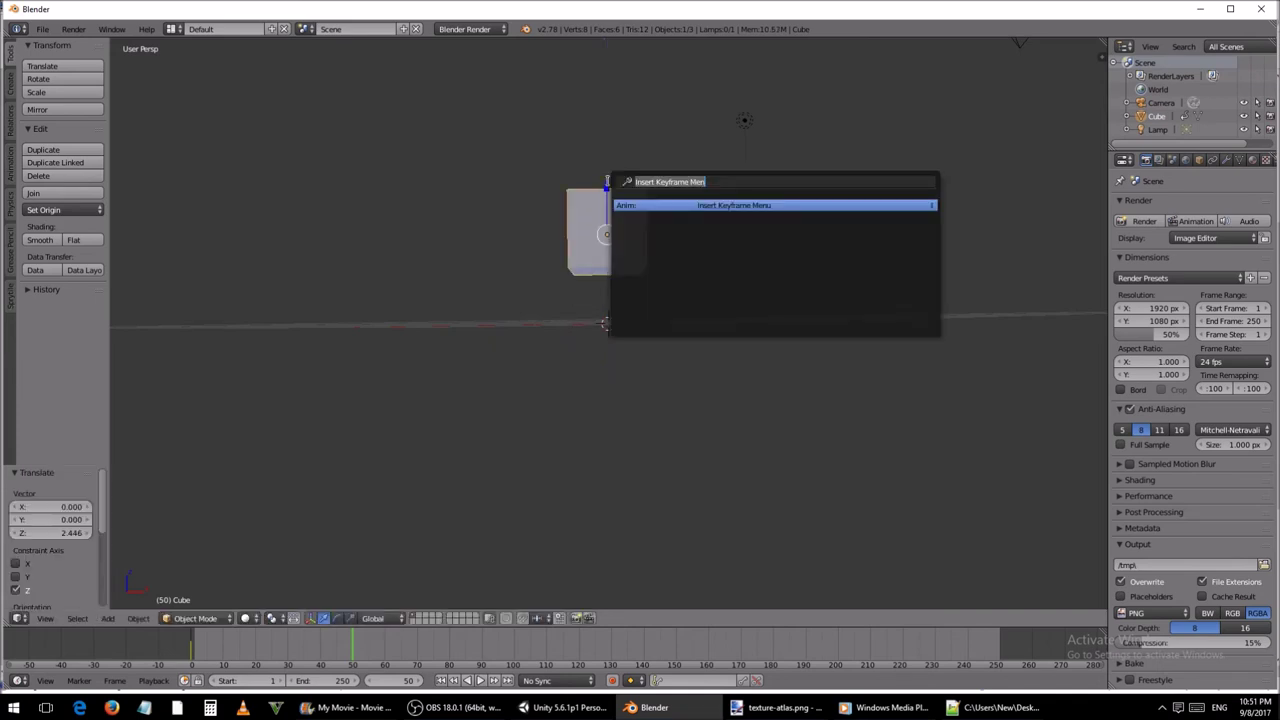
left_click(768, 205)
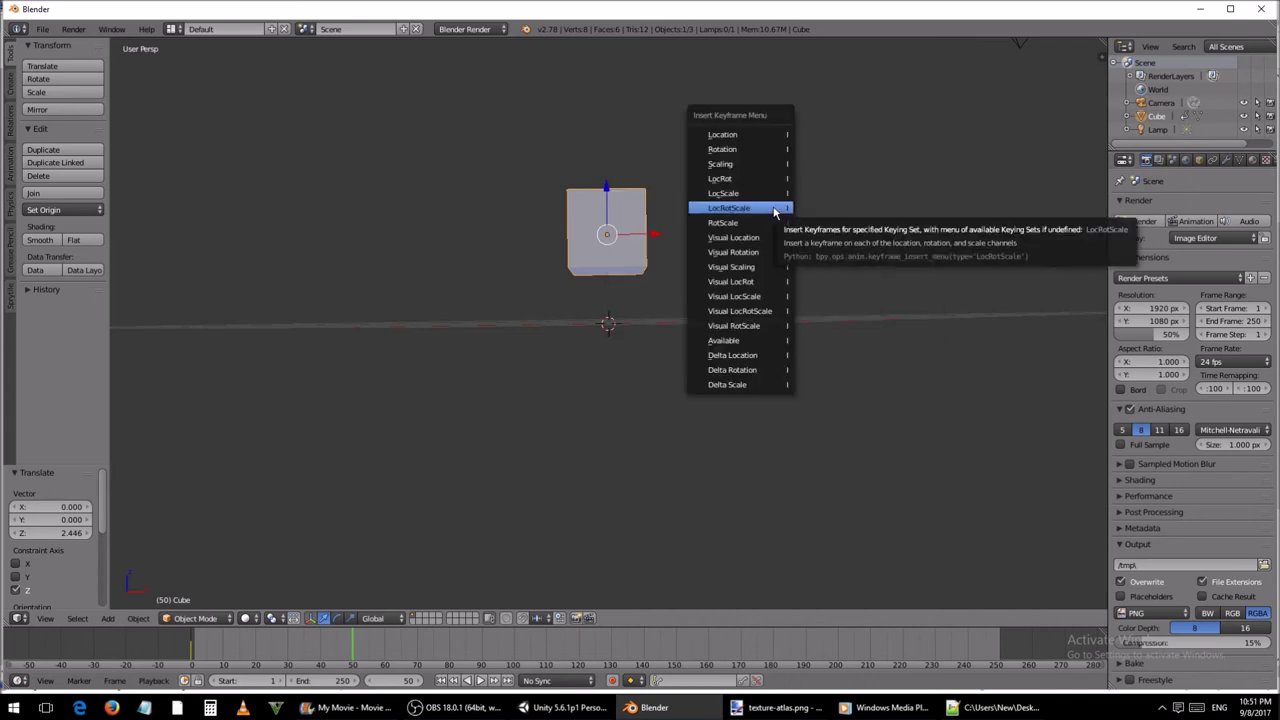
left_click(773, 209)
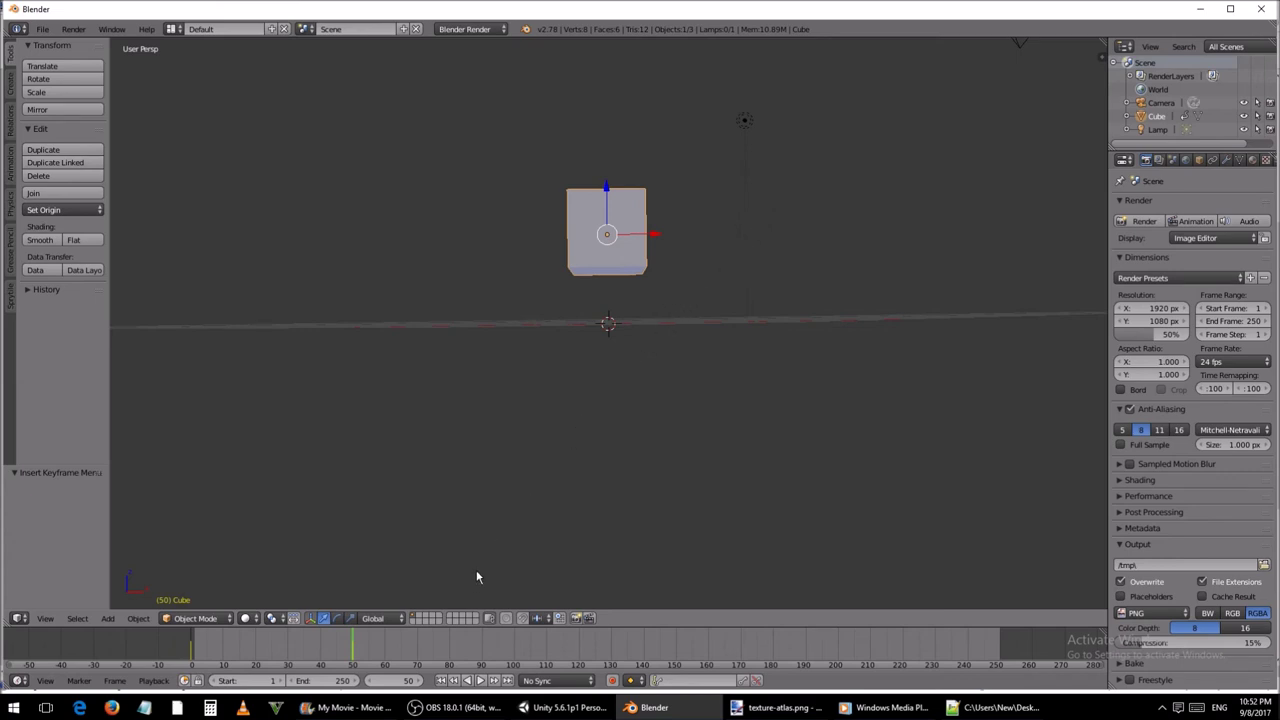
Step: Lower the cube about 2.34 units along Z at frame 100 and insert a LocRotScale keyframe
left_click_drag(463, 645, 513, 650)
left_click_drag(605, 187, 605, 279)
key("space")
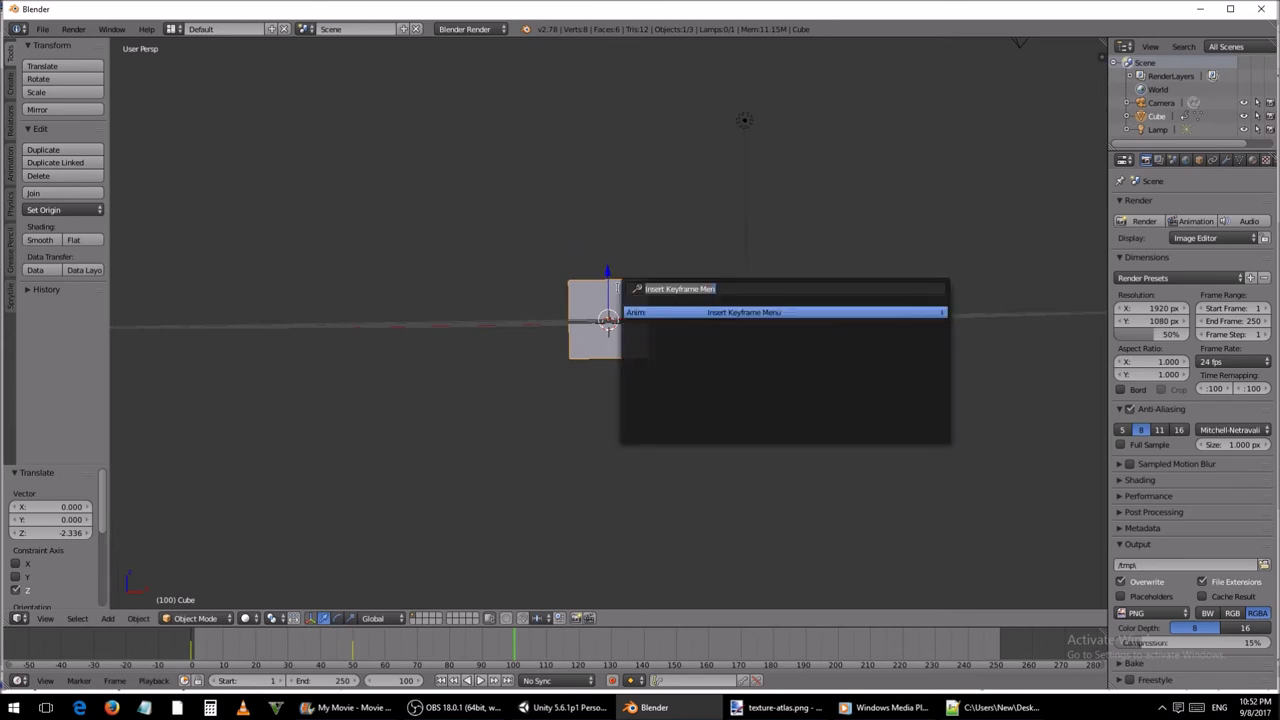
left_click(787, 313)
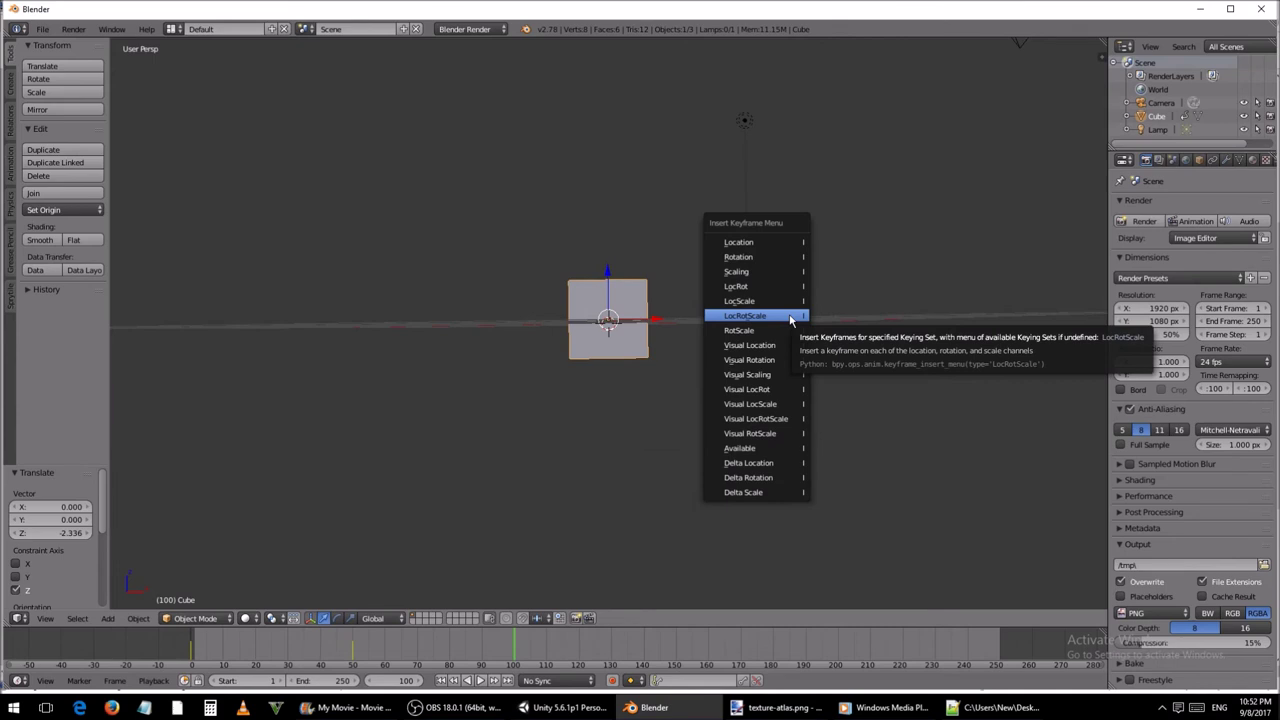
left_click(790, 316)
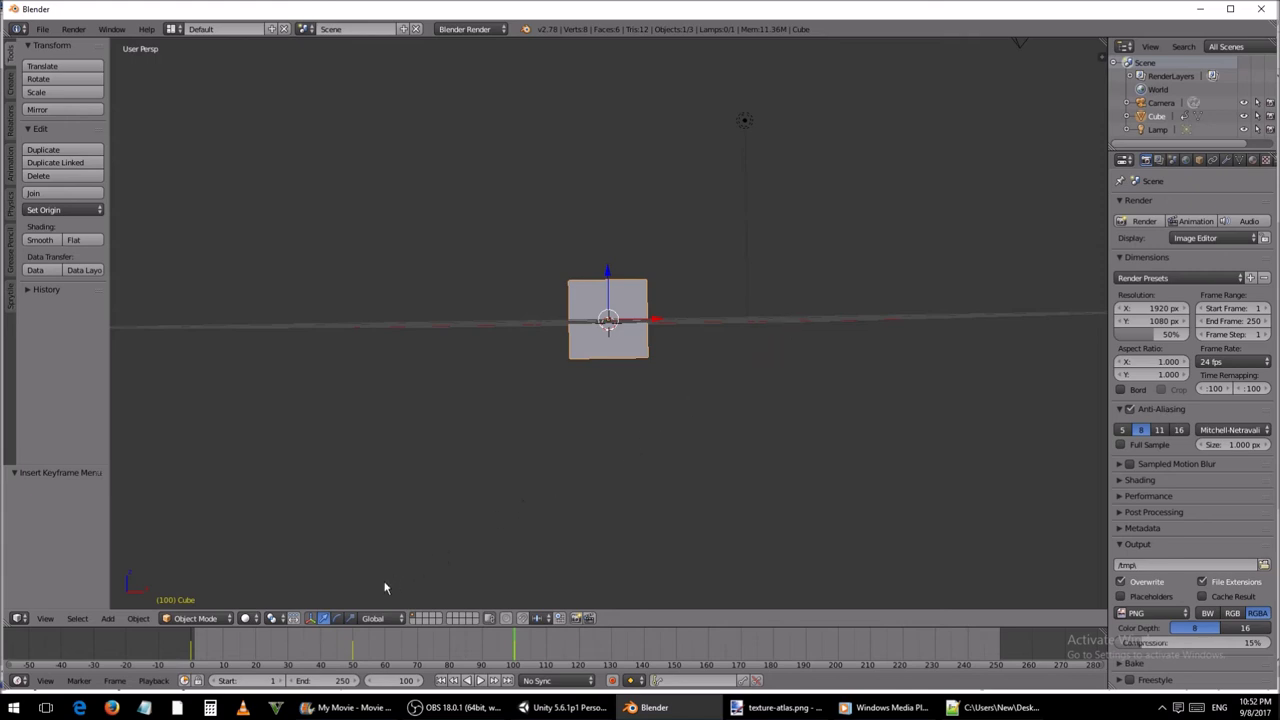
Step: Scrub through the cube's floating animation and set the animation's end frame to 100
left_click_drag(300, 645, 516, 632)
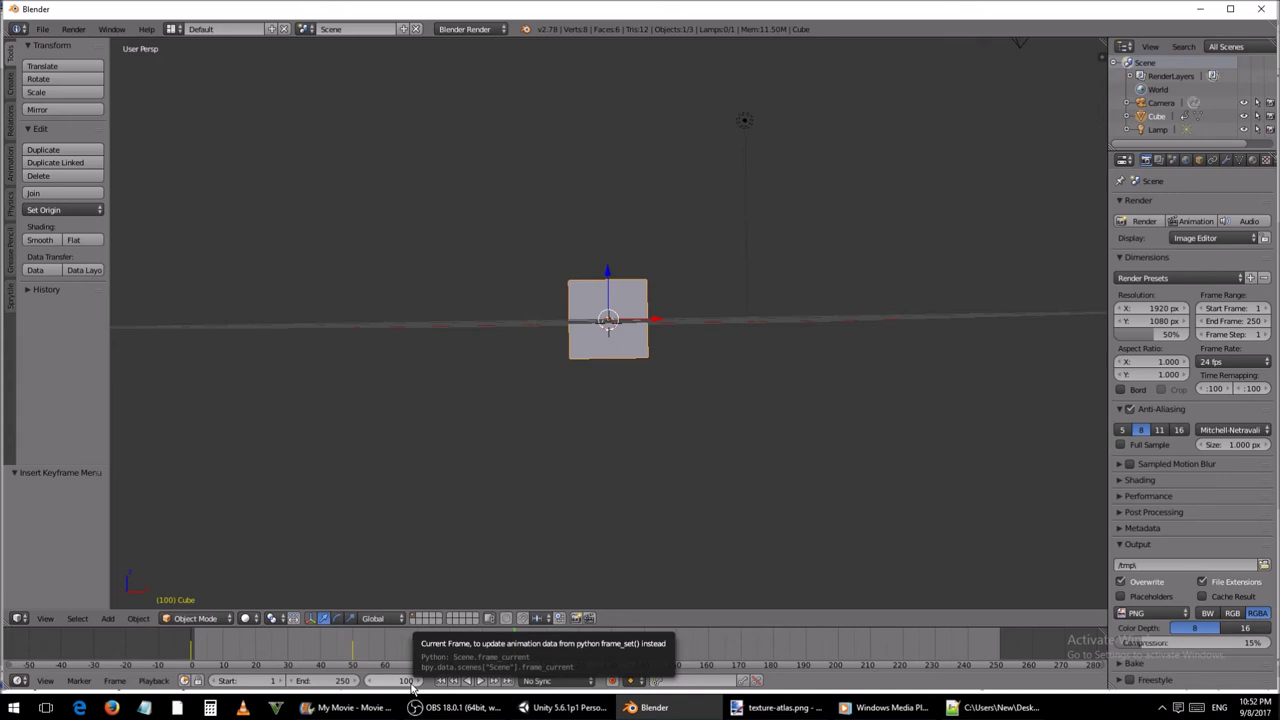
left_click(343, 681)
type("100")
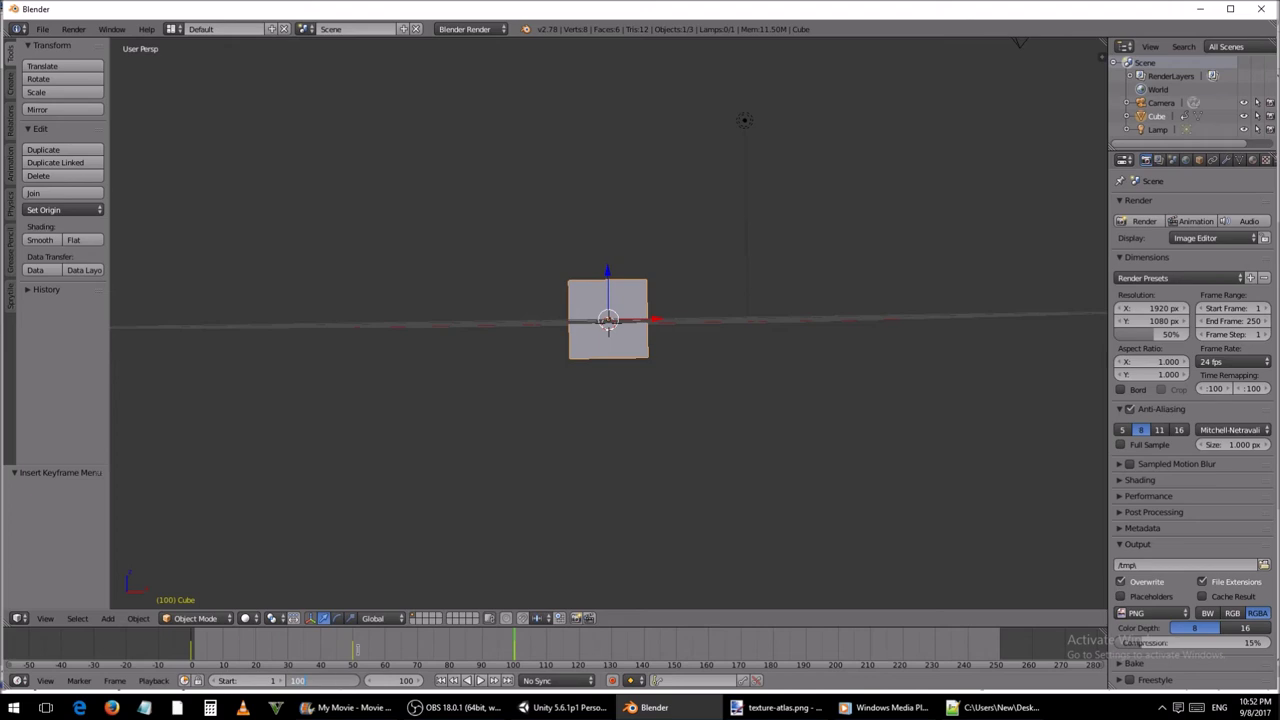
key("Return")
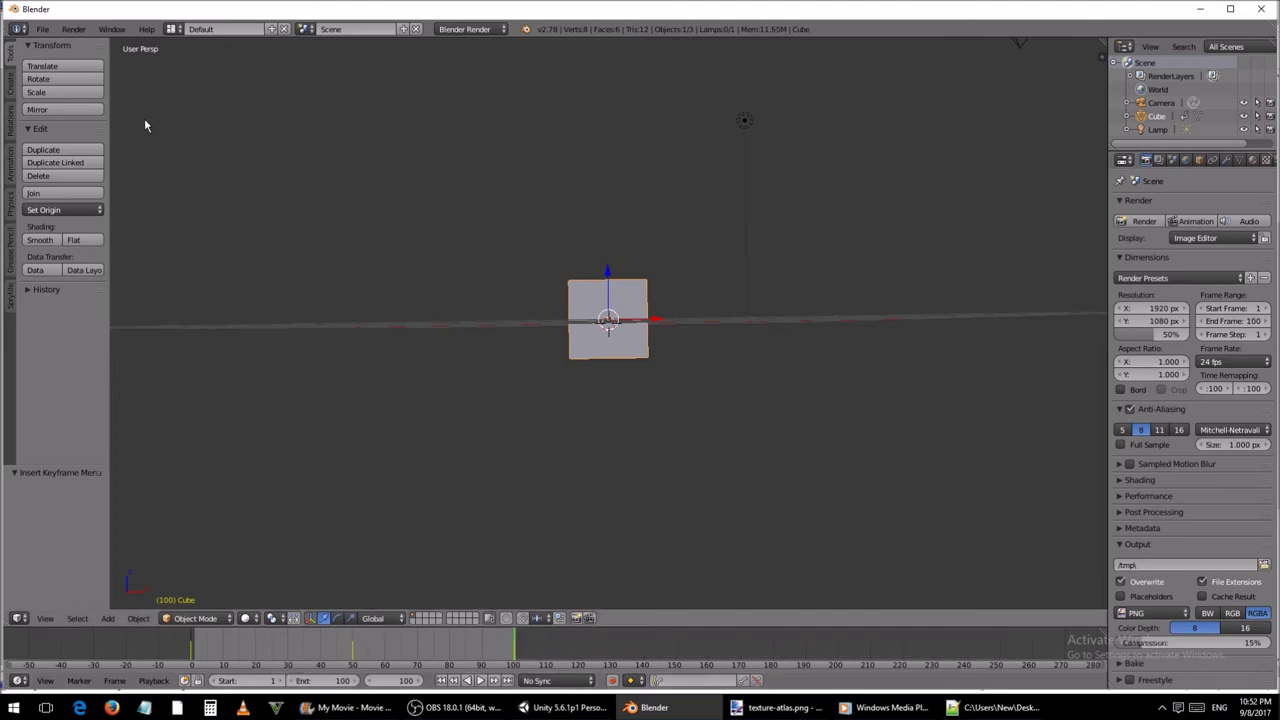
Step: Begin an FBX export of the animated cube and browse to the Documents\Sonic Oval\Assets folder
left_click(44, 30)
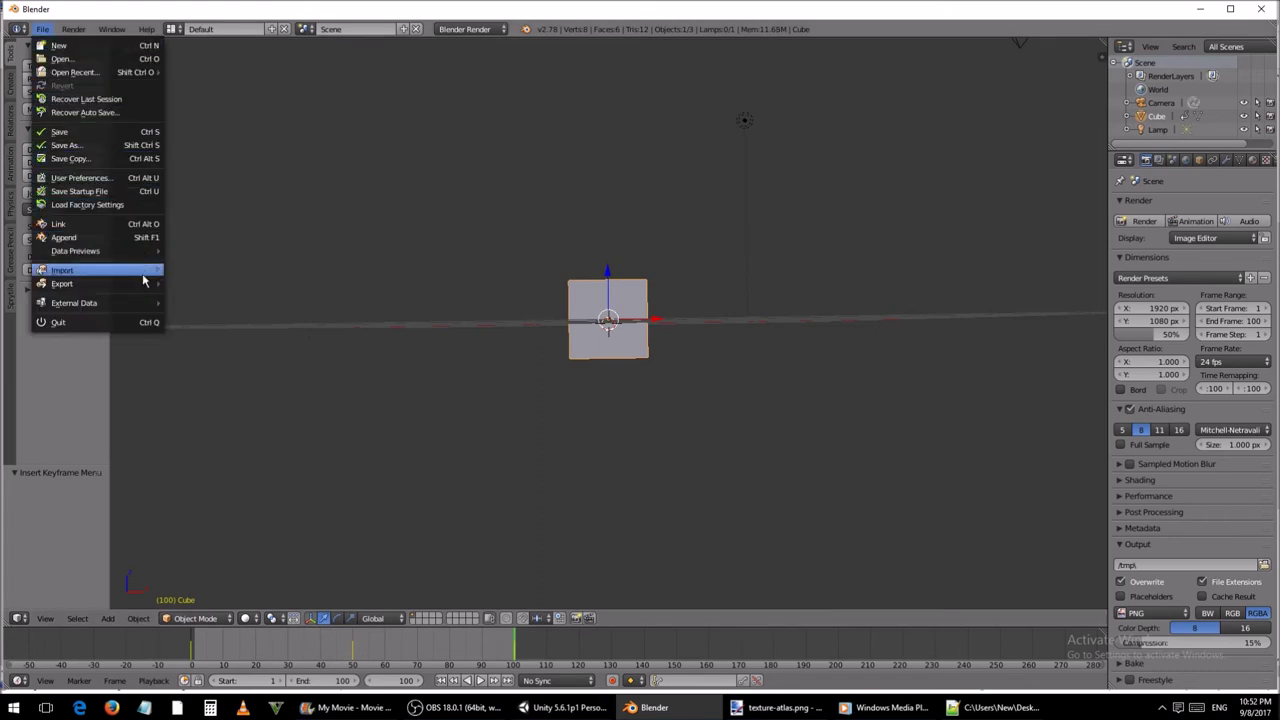
mouse_move(150, 284)
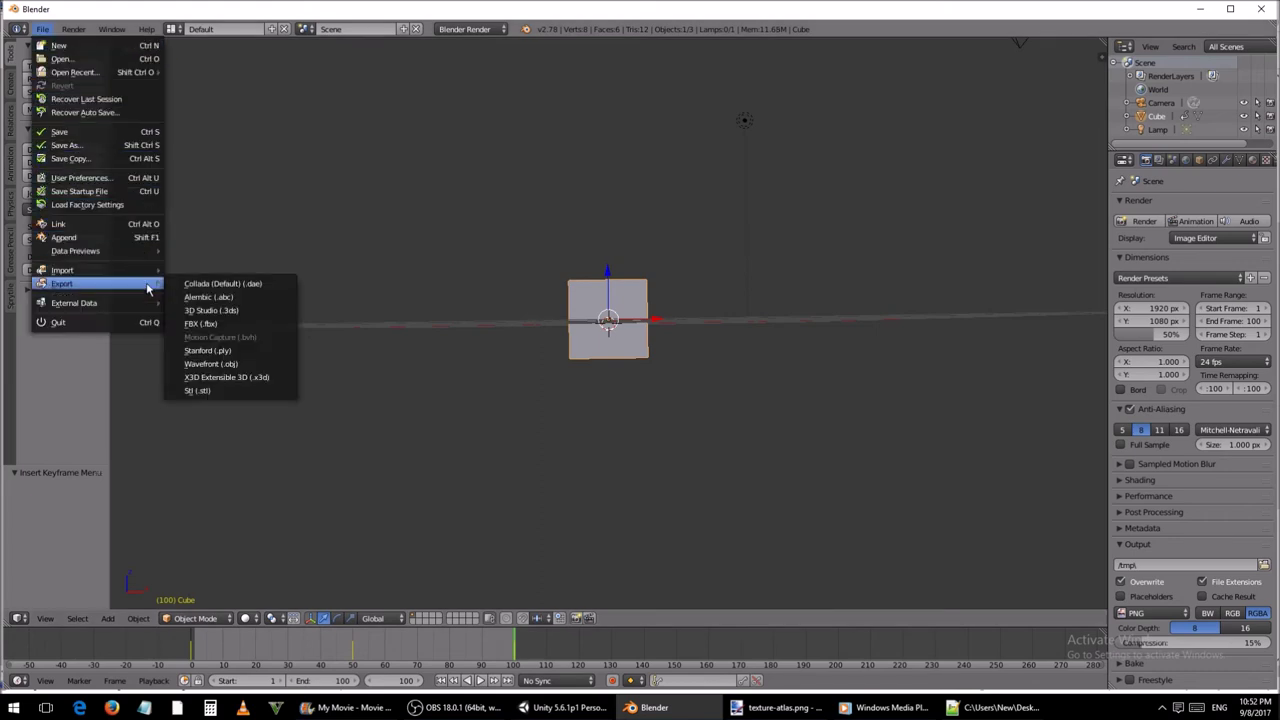
left_click(225, 324)
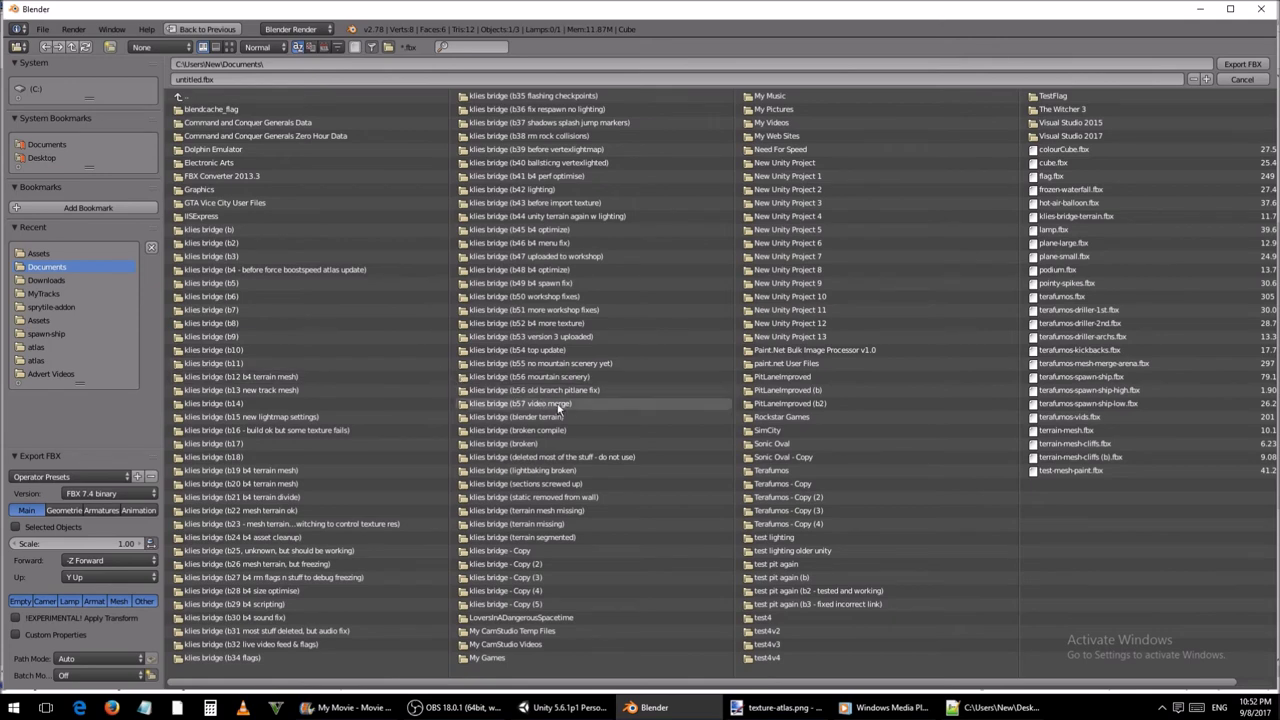
left_click(796, 445)
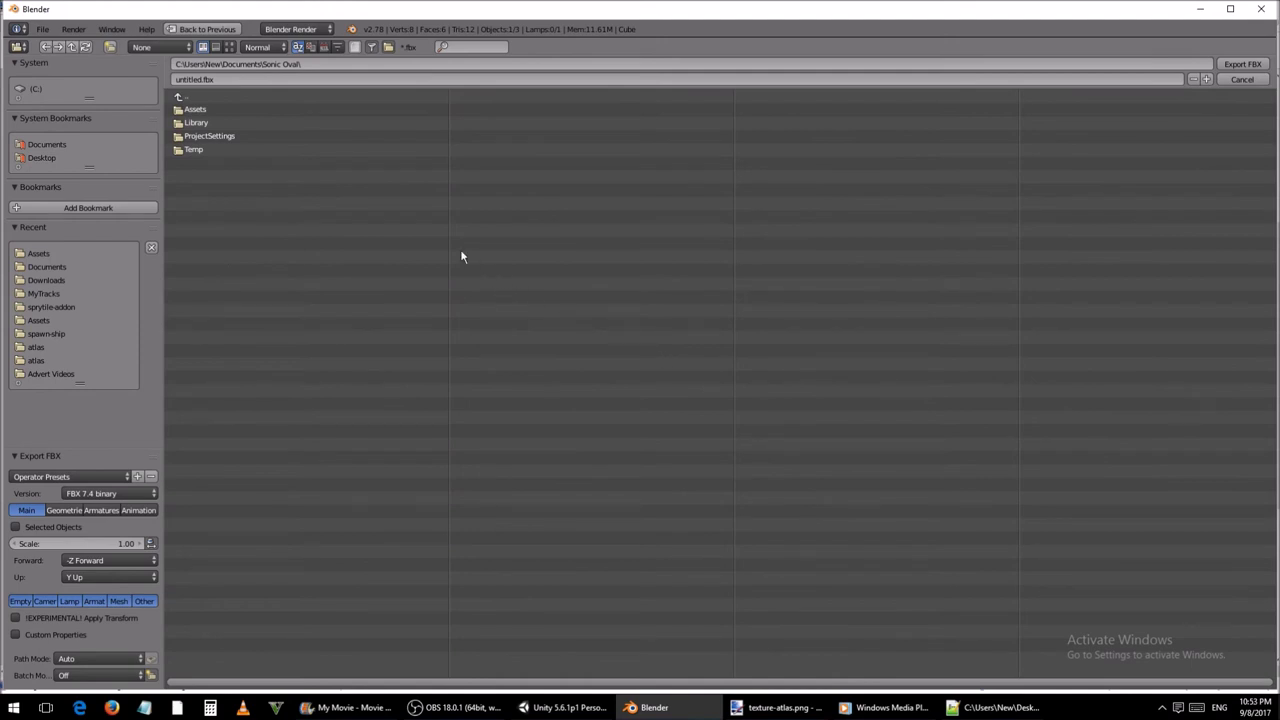
left_click(219, 106)
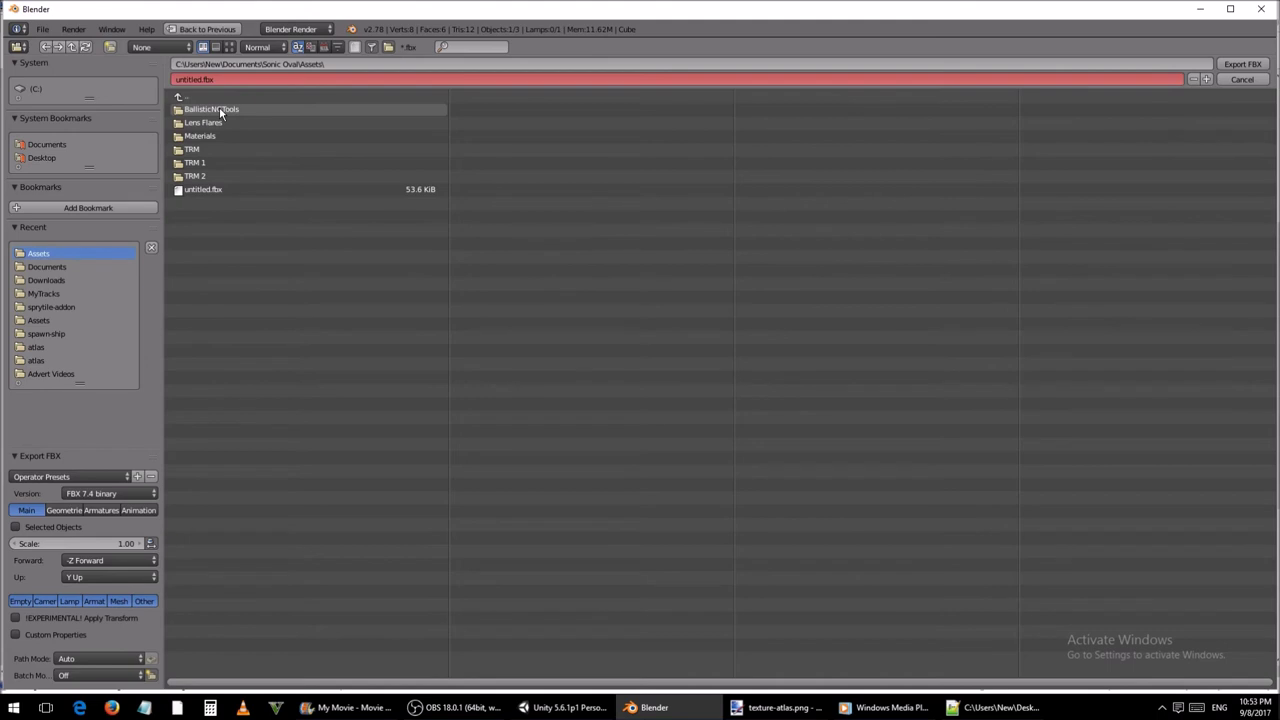
Step: Name the export file floating cube.fbx and export it
left_click(199, 77)
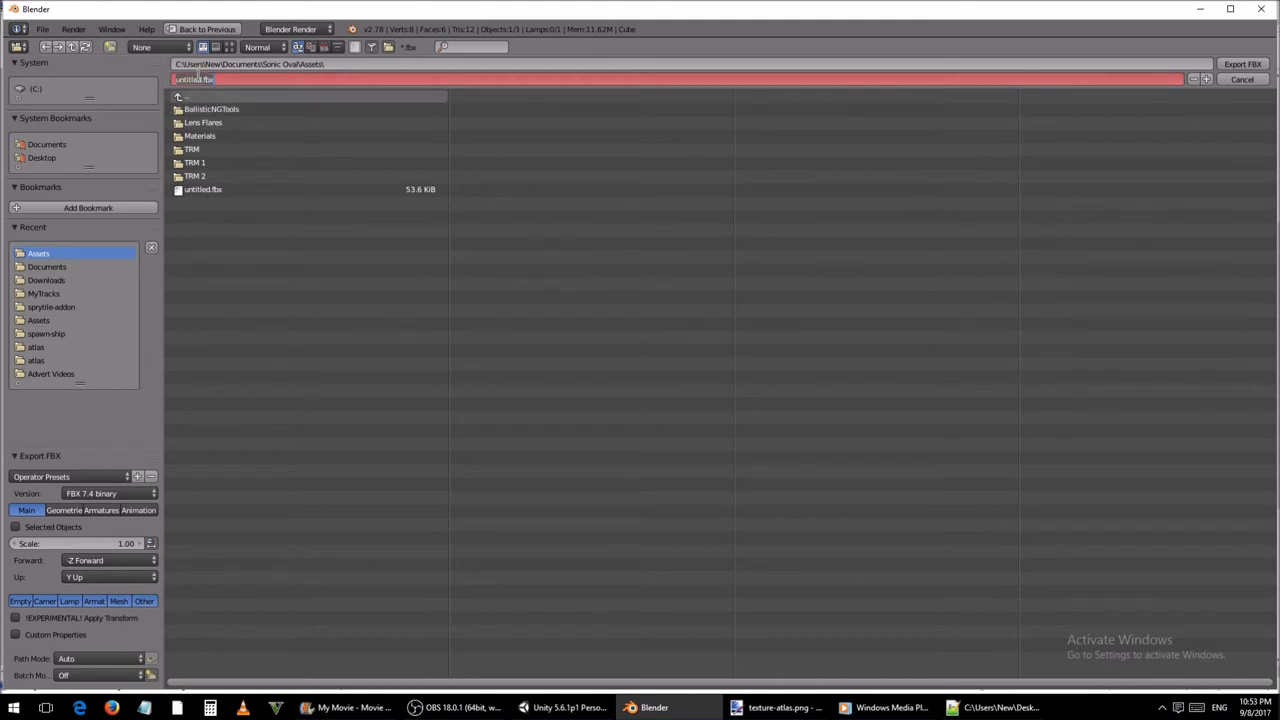
key("Escape")
left_click(226, 86)
type("fbx.fbx")
type("ating cube")
left_click(531, 45)
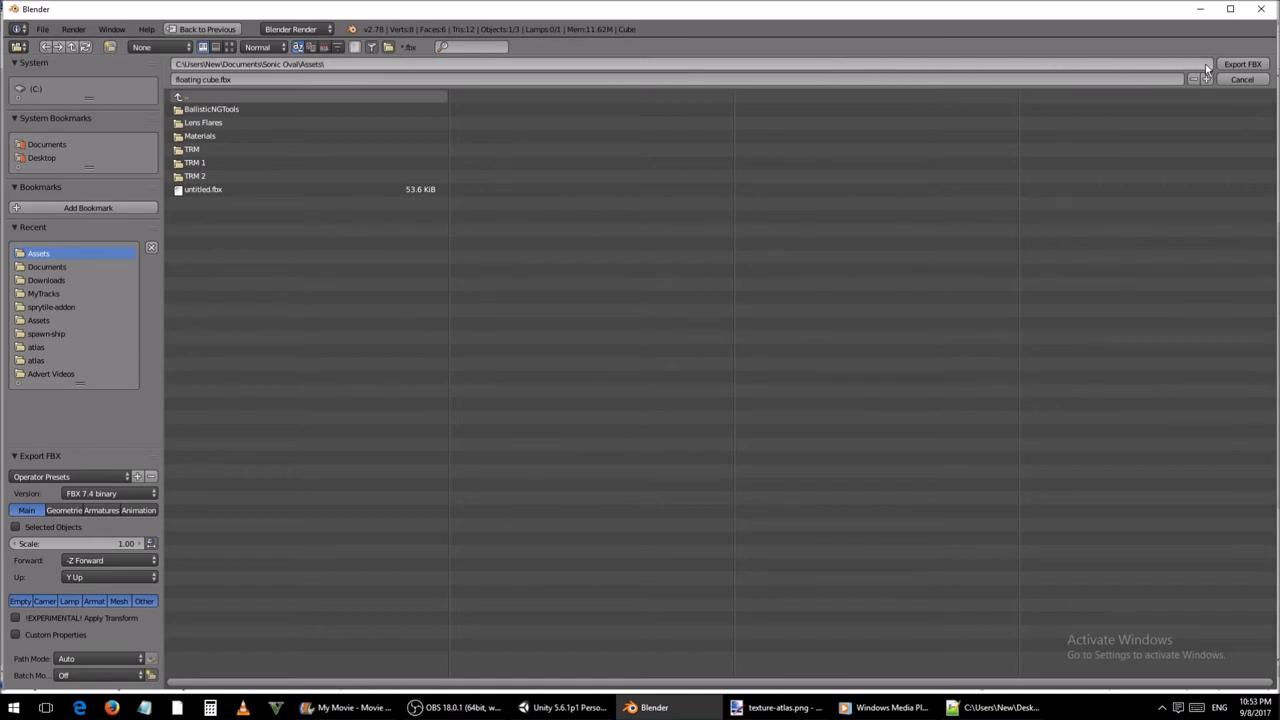
left_click(1243, 64)
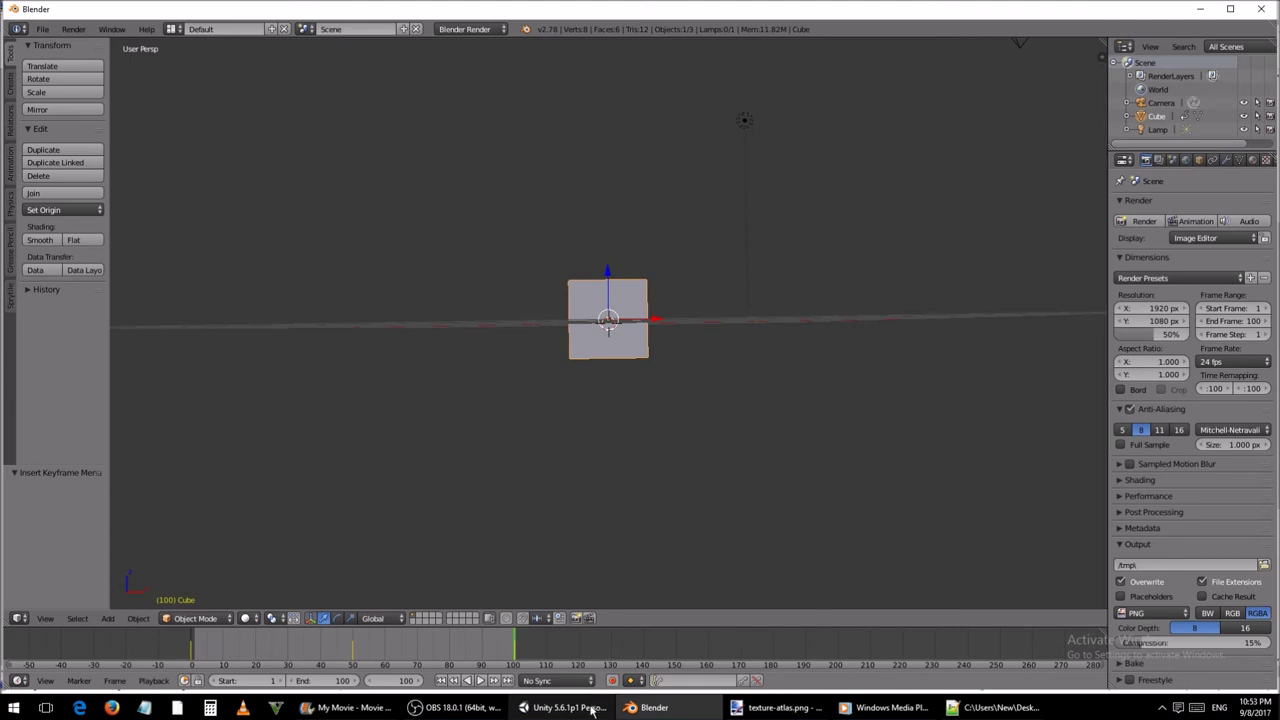
Step: Switch to Unity and add the floating cube model to the scene on the ground beside the track's arches
mouse_move(592, 709)
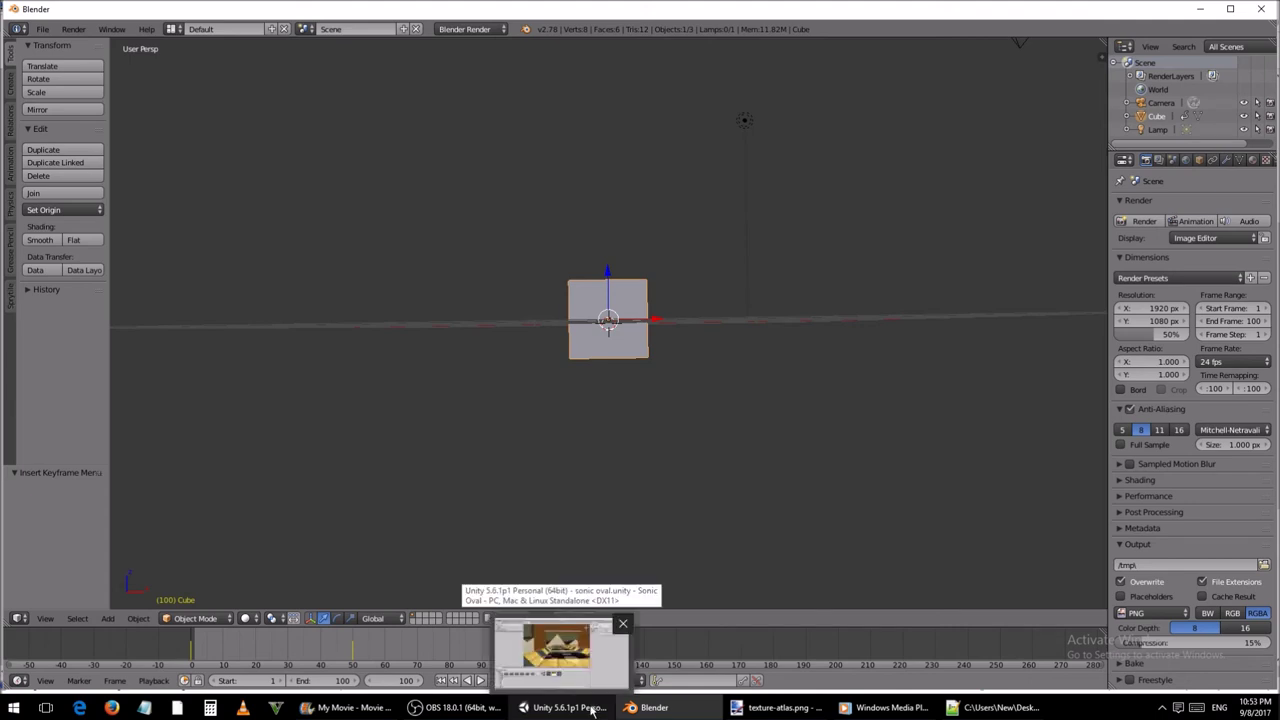
left_click(592, 709)
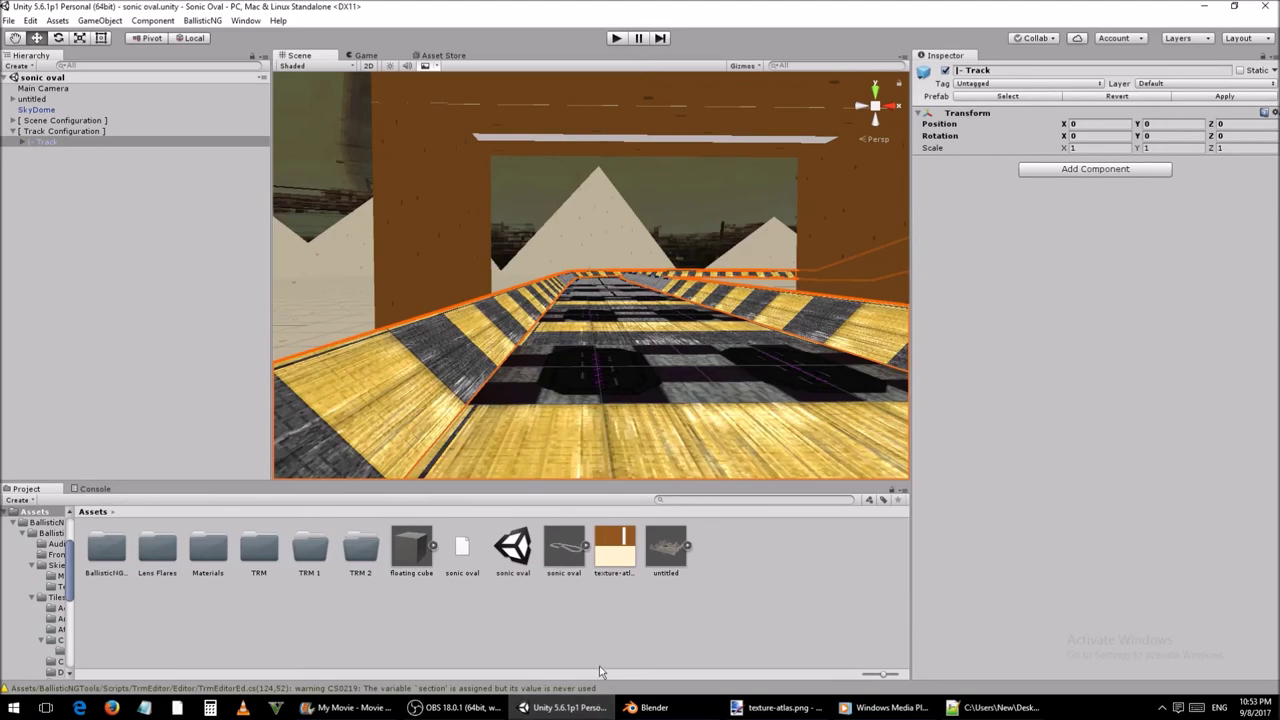
key("alt")
left_click_drag(594, 328, 932, 432, "alt")
key("Down")
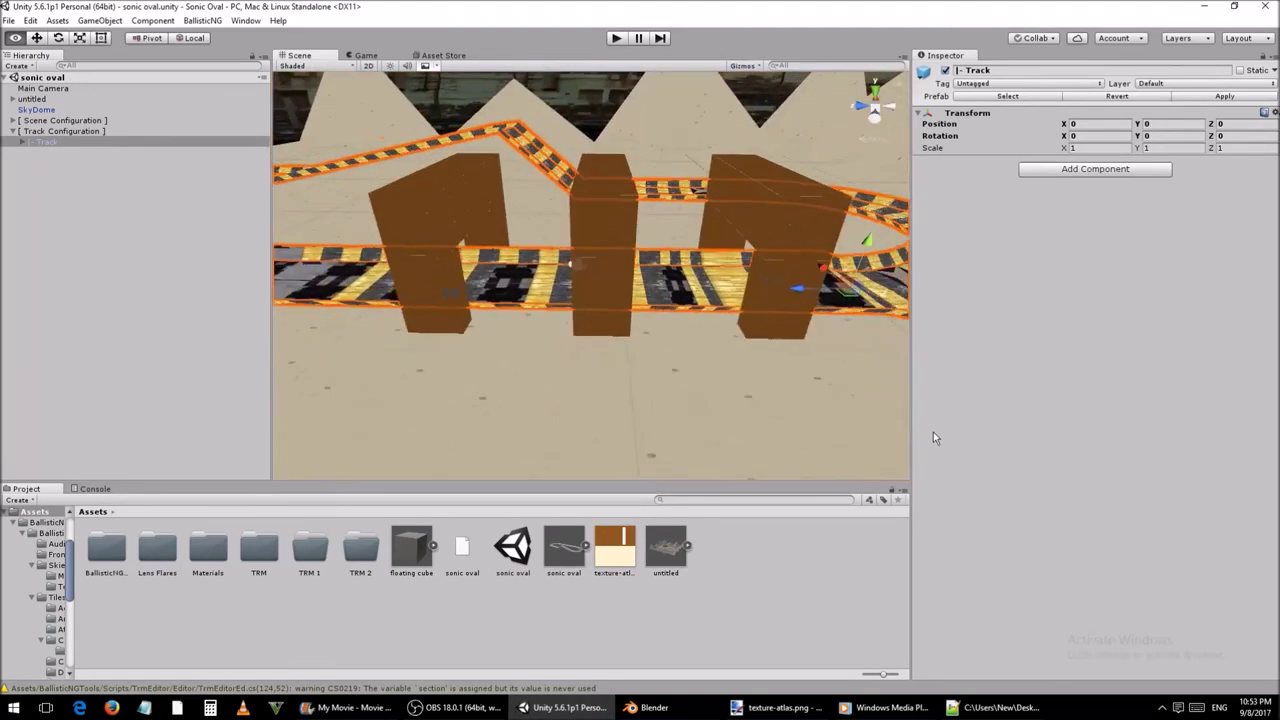
key("Down")
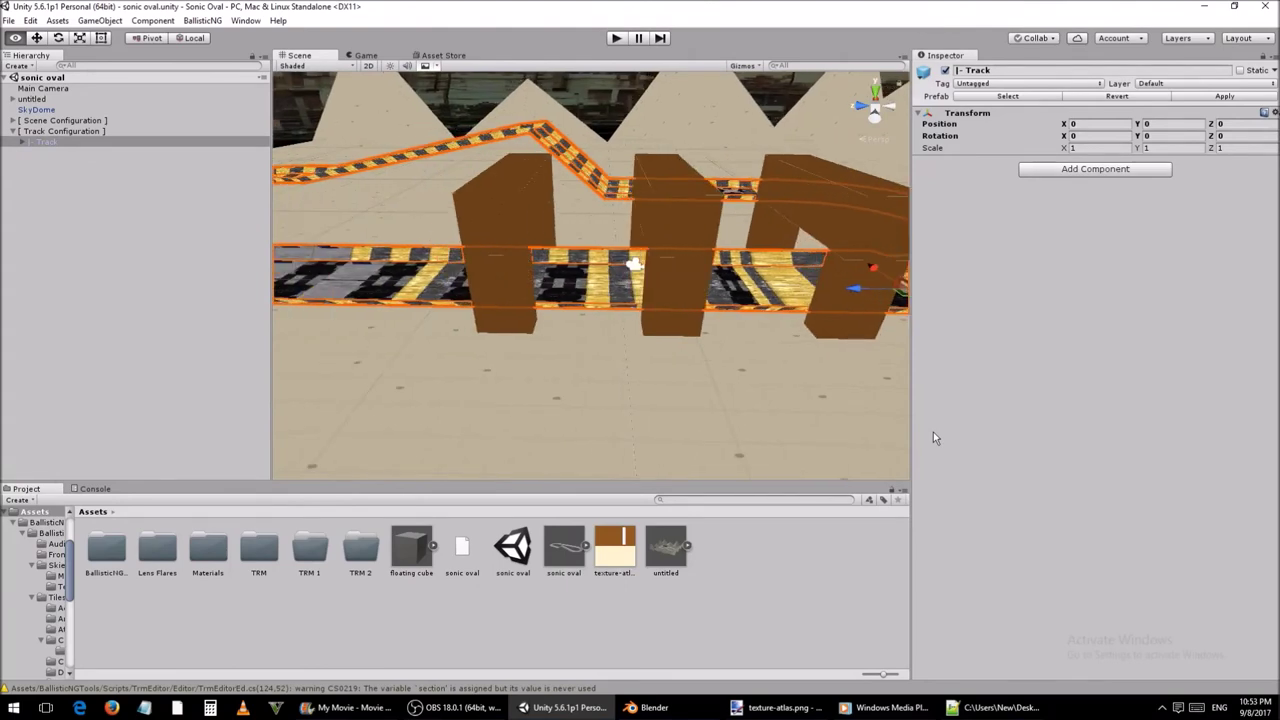
left_click(421, 545)
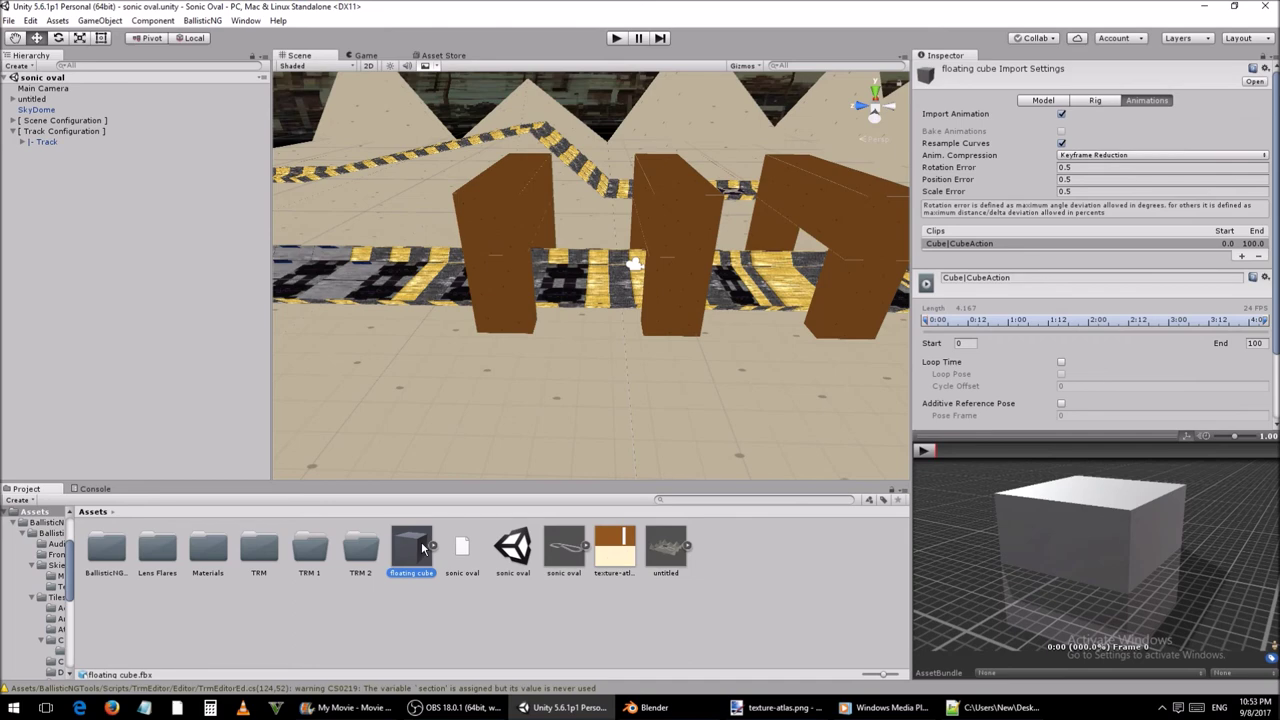
left_click_drag(421, 541, 491, 392)
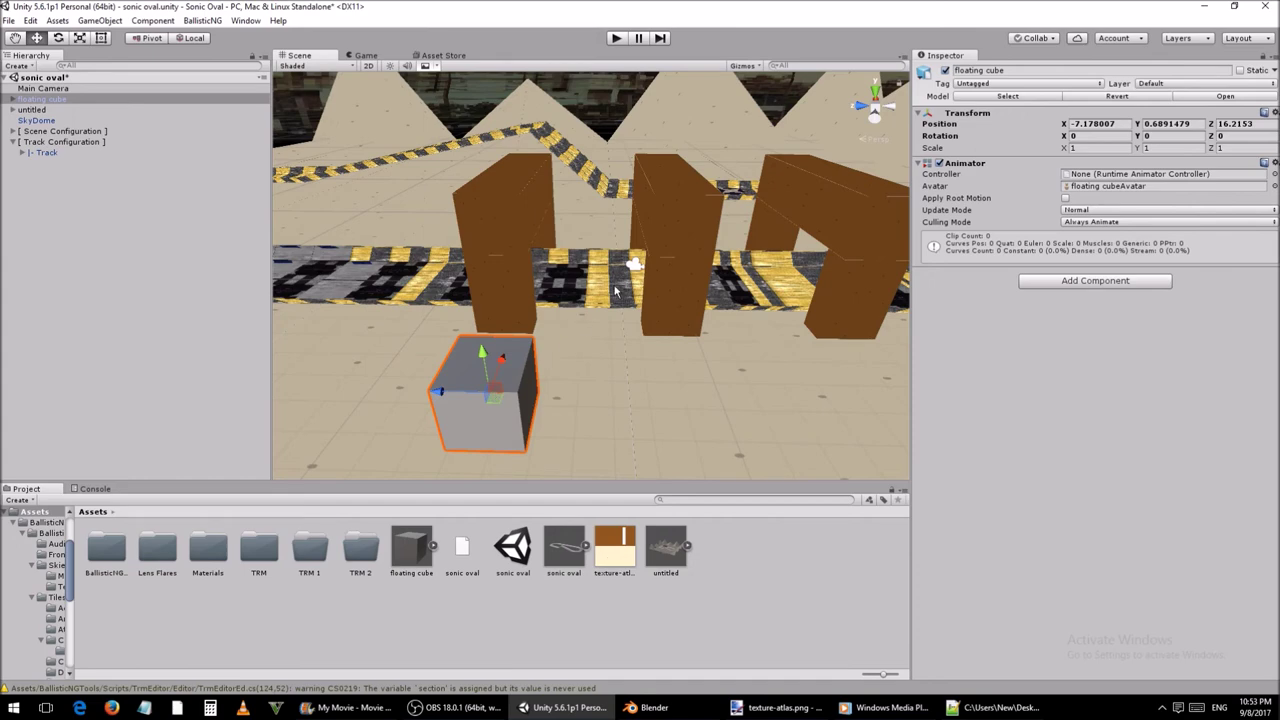
Step: Check the Main Camera's view and move the floating cube over the track to X 0.04, Y 2.22, Z 21.85
left_click(67, 89)
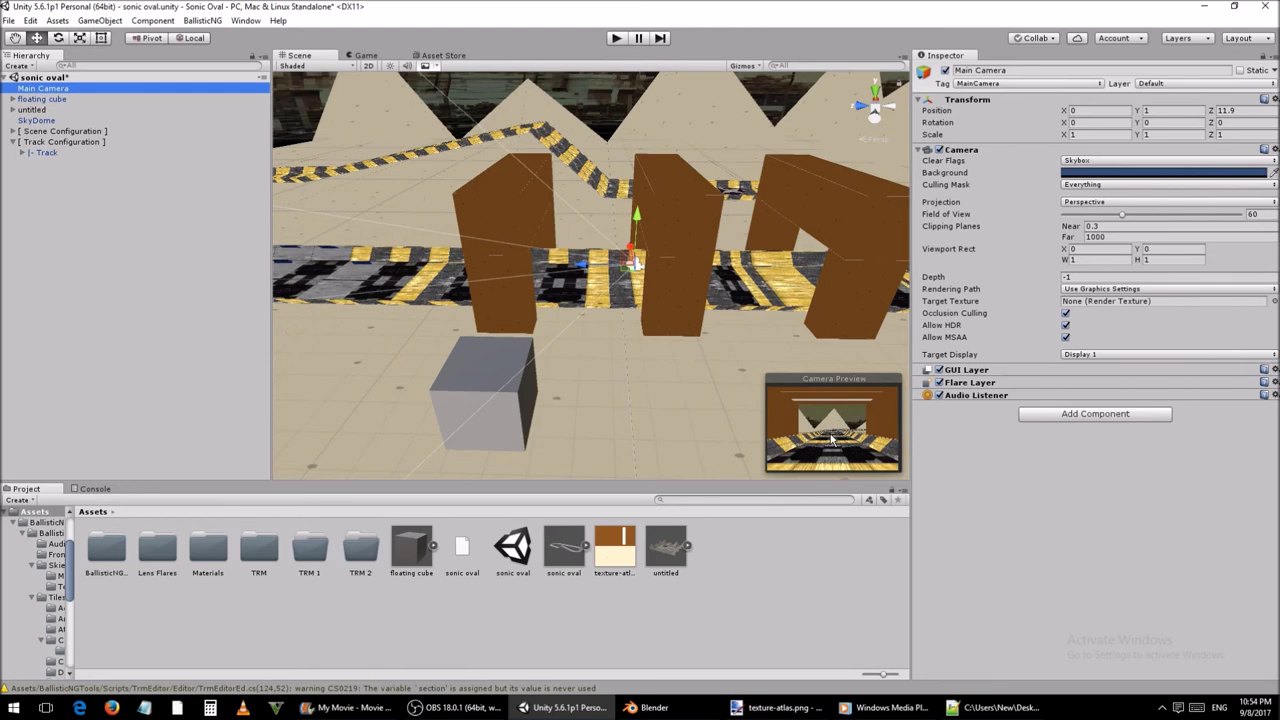
key("alt")
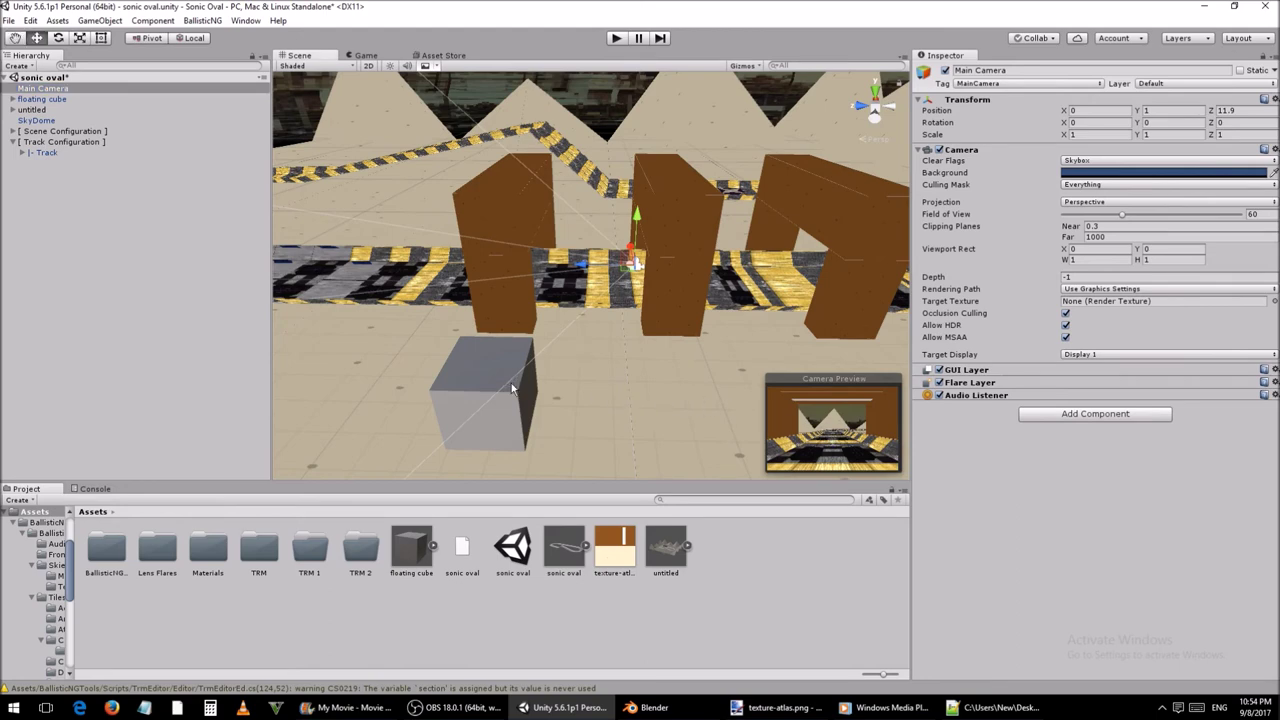
left_click(487, 371)
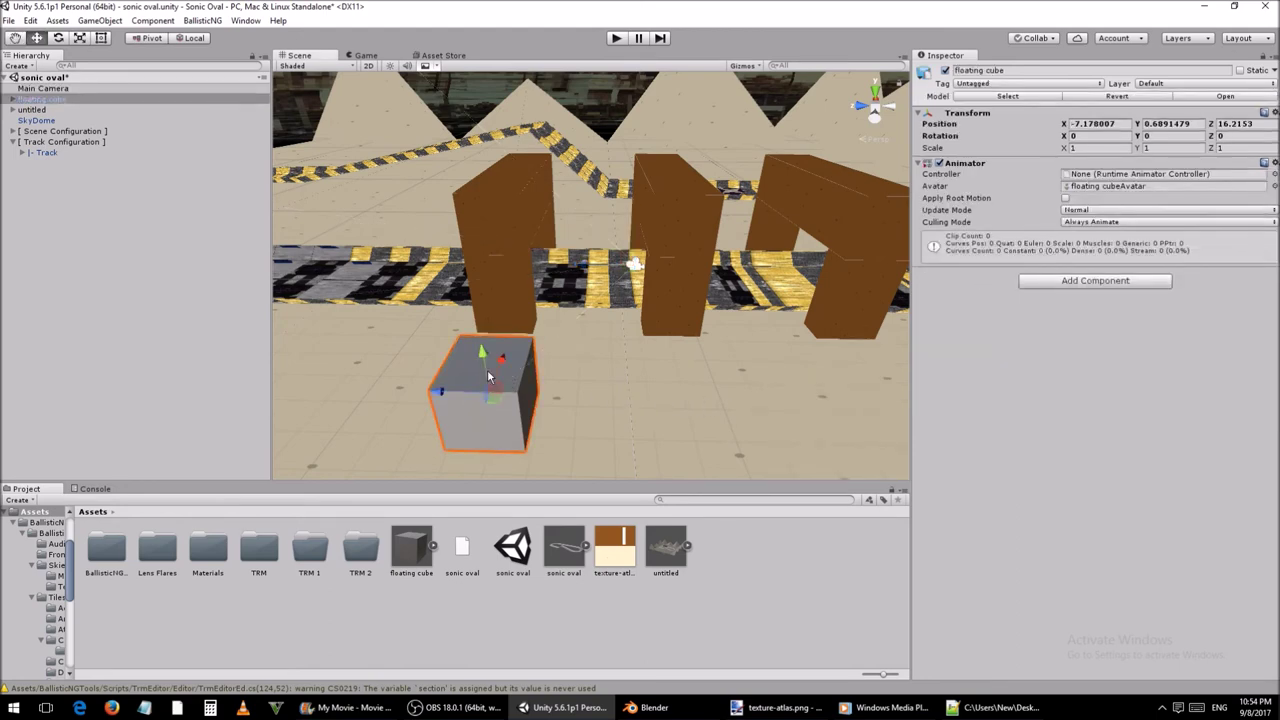
left_click_drag(523, 358, 204, 355, "alt")
left_click_drag(540, 334, 690, 241)
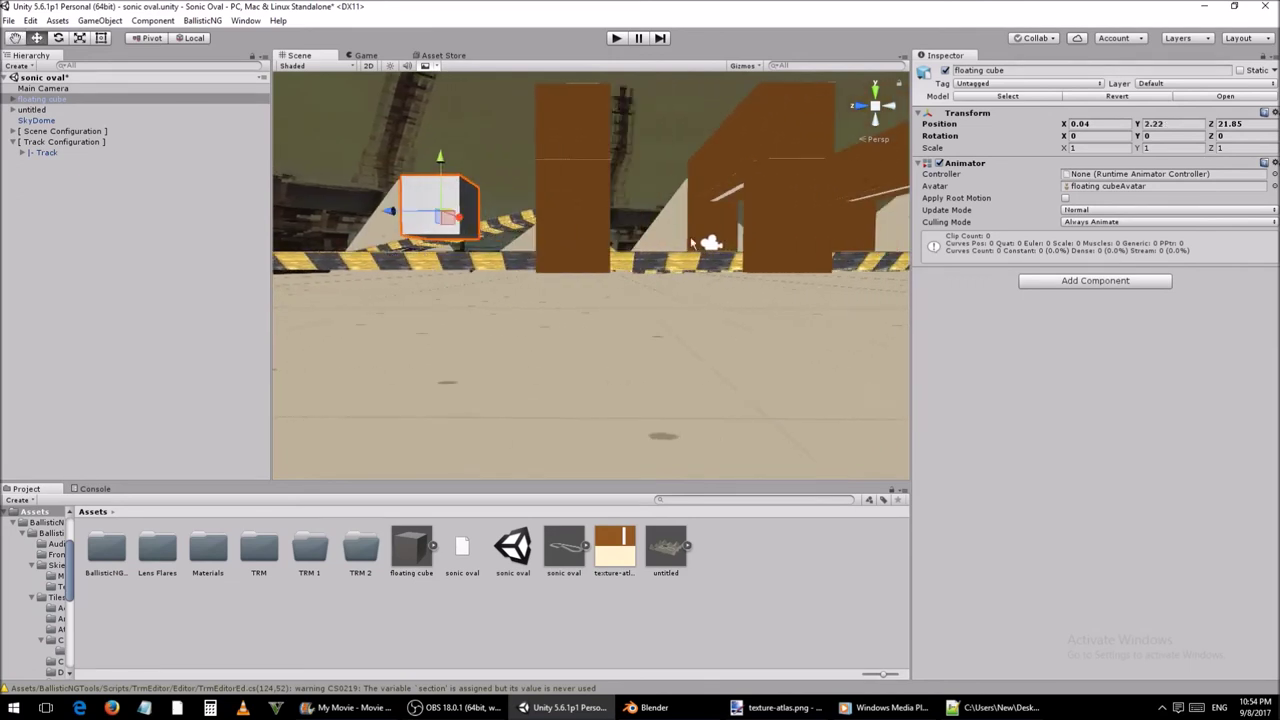
Step: Move the Main Camera forward to Z 15.96 and the floating cube farther down the track to Z 30.01
left_click(708, 244)
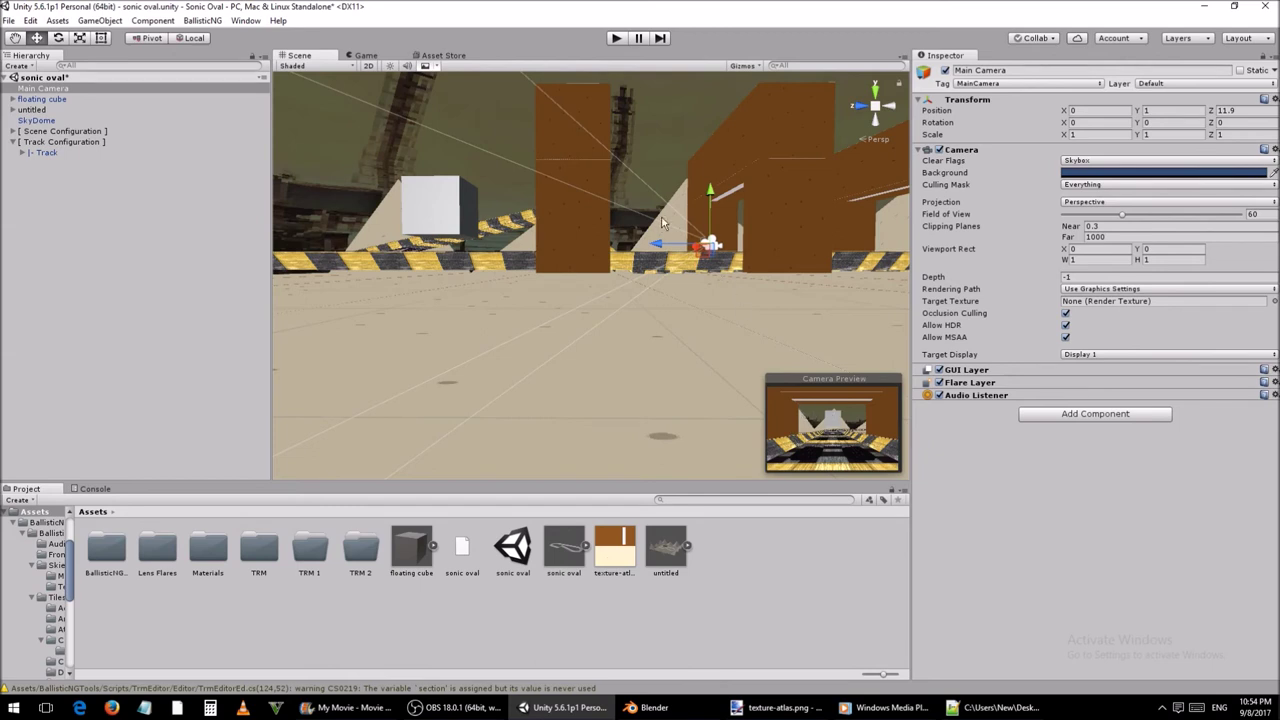
left_click_drag(662, 244, 557, 241)
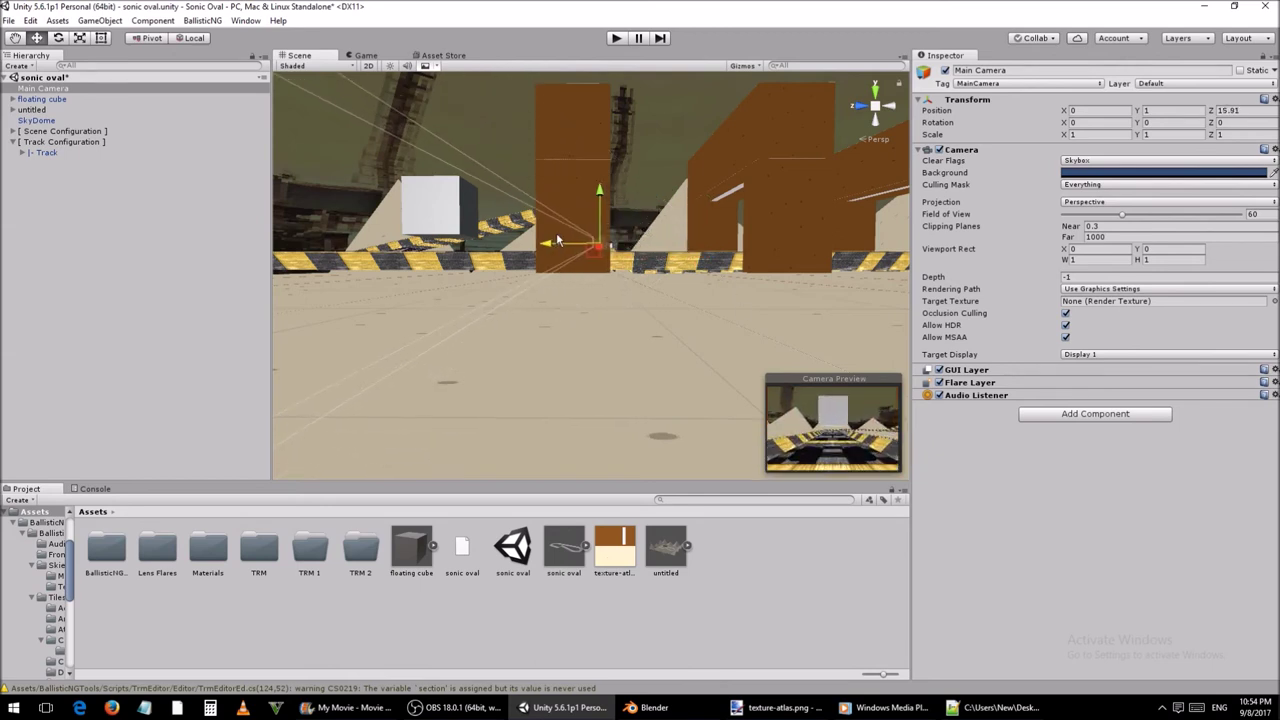
left_click(463, 213)
left_click_drag(385, 224, 180, 224)
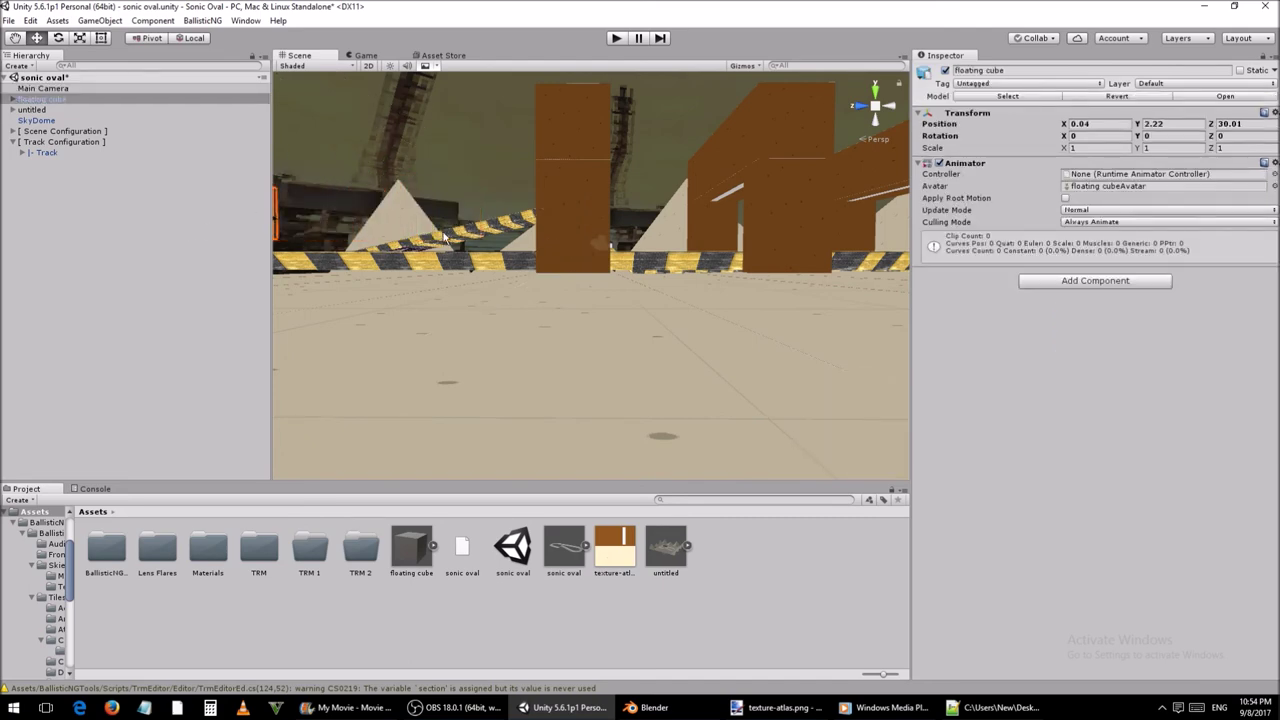
Step: Check the Main Camera's preview and run the scene briefly to see whether the floating cube animates
left_click(234, 92)
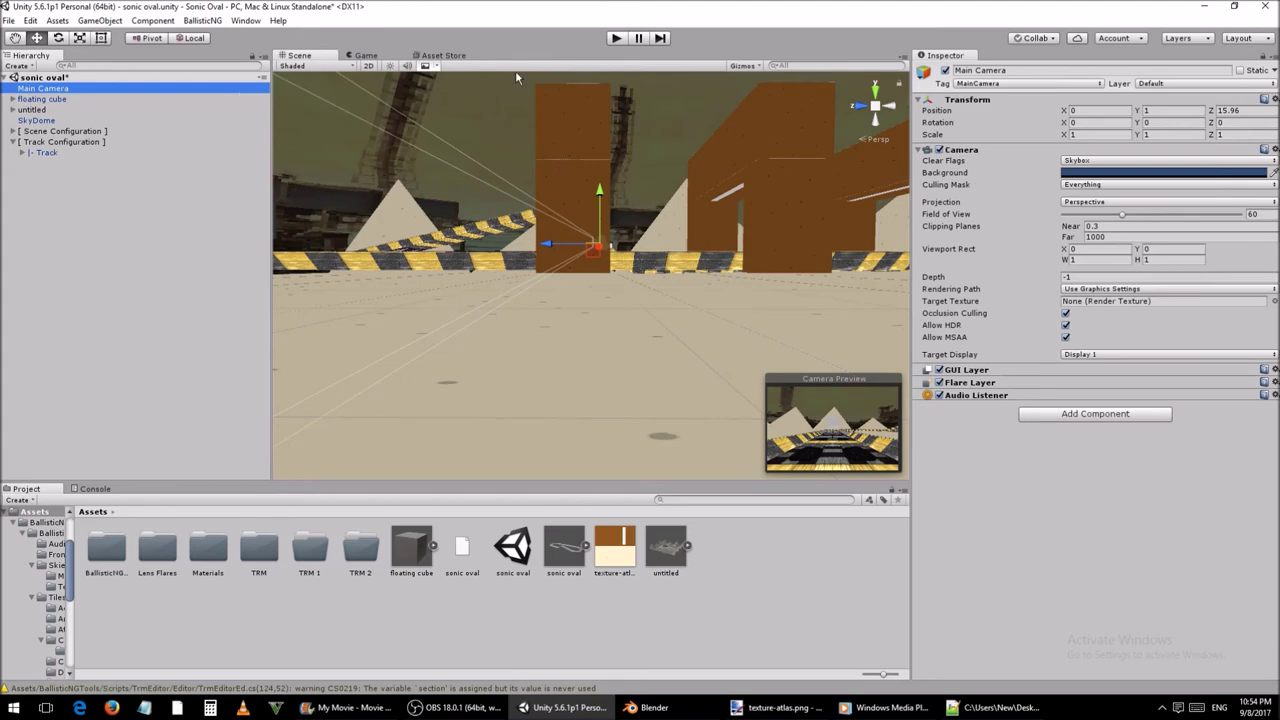
left_click(617, 40)
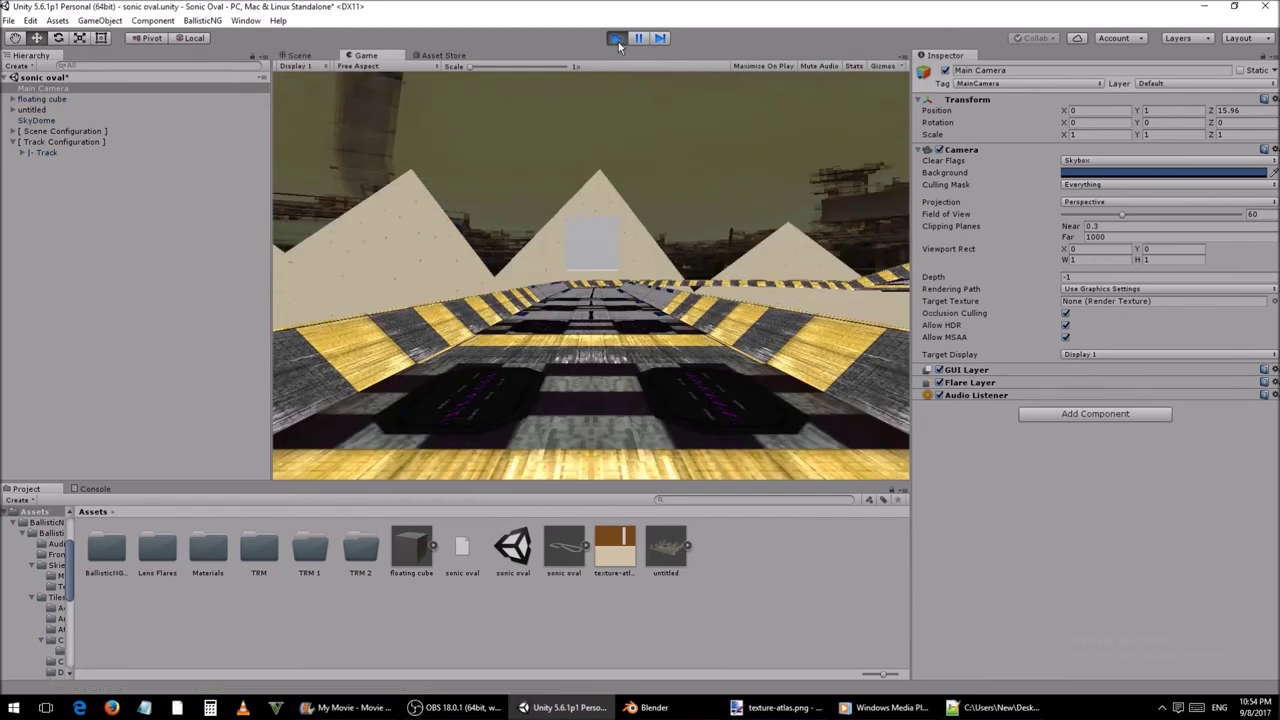
left_click(617, 40)
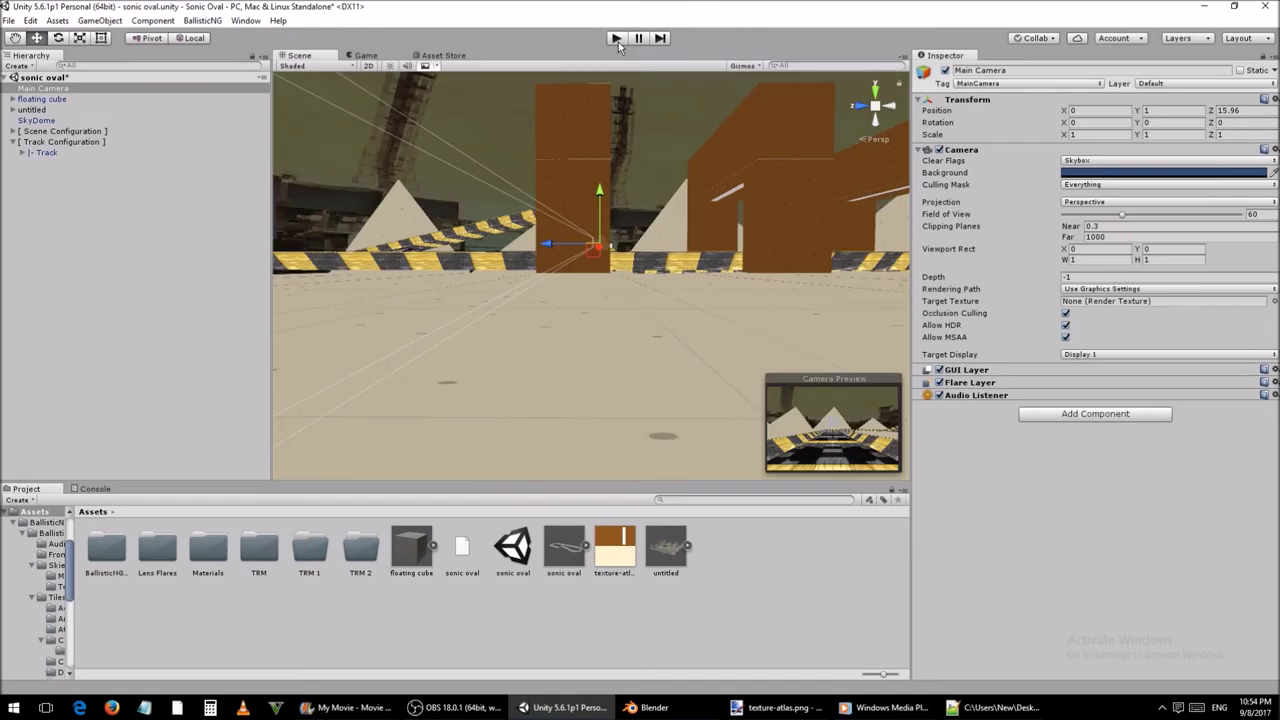
Step: Change the floating cube model's rig Animation Type to Legacy in its import settings and apply it
right_click_drag(600, 140, 518, 163)
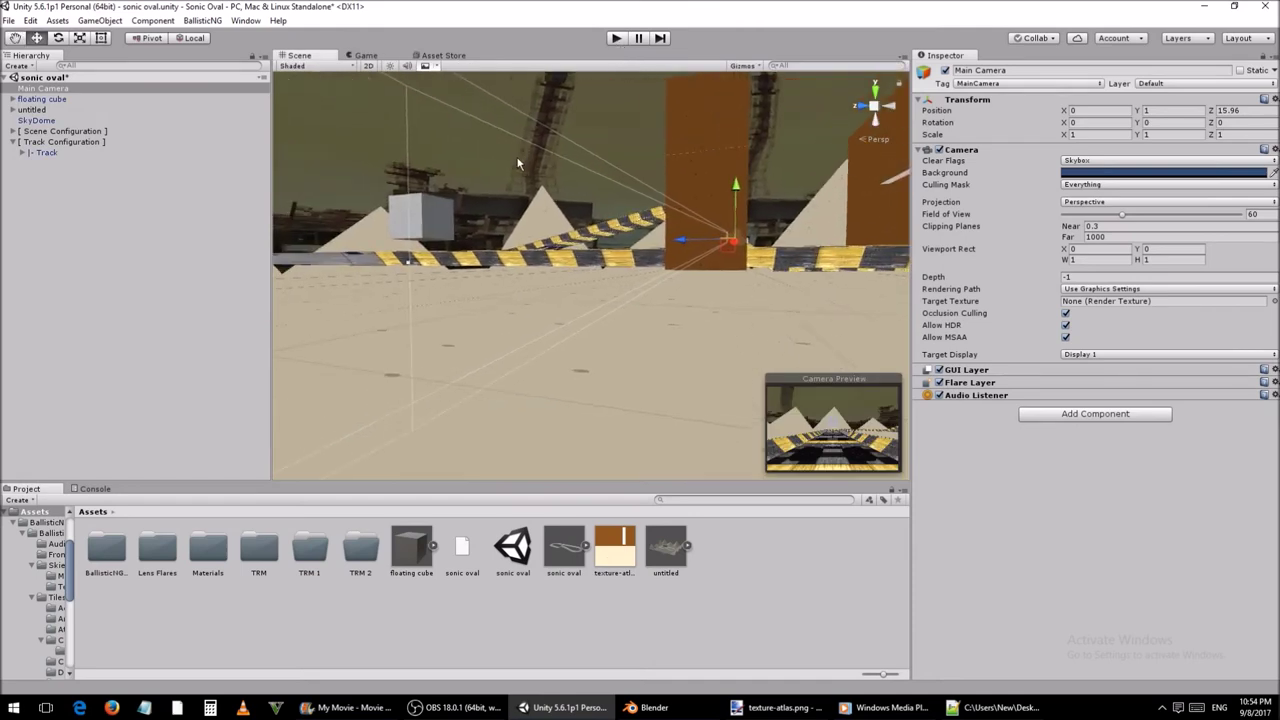
left_click(447, 223)
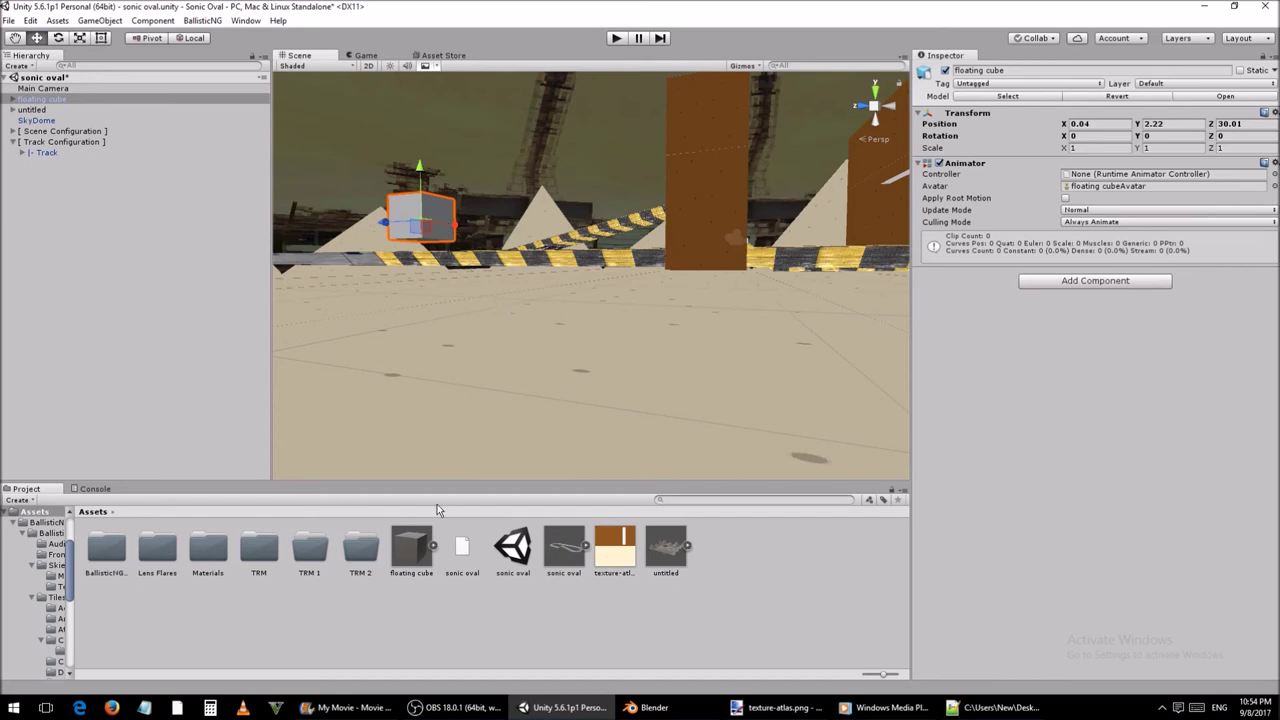
left_click(434, 548)
left_click(414, 550)
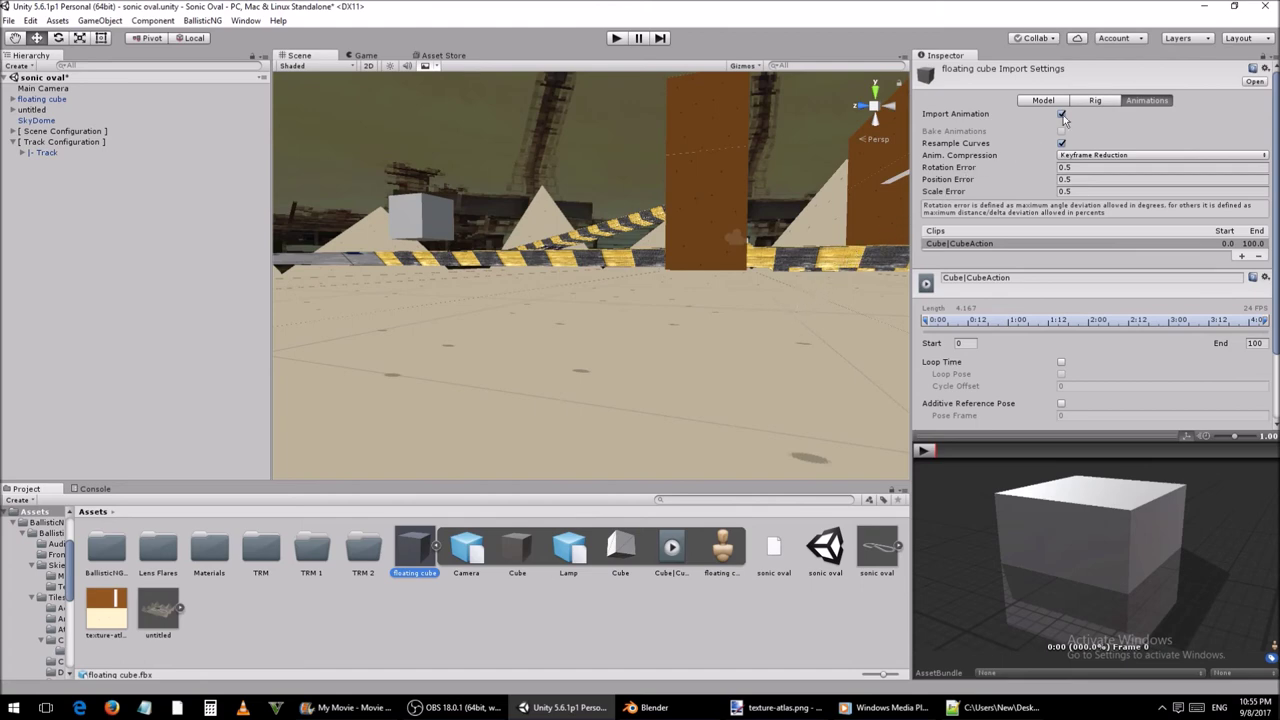
left_click(1098, 100)
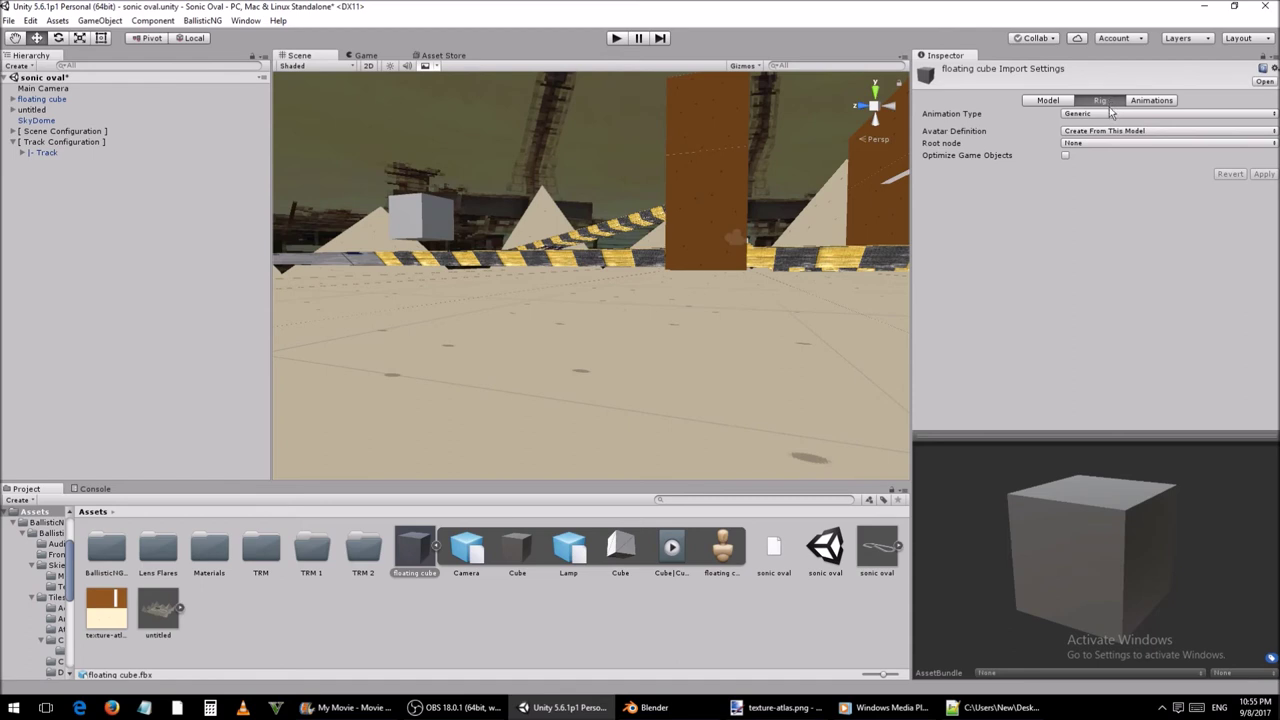
left_click(1103, 115)
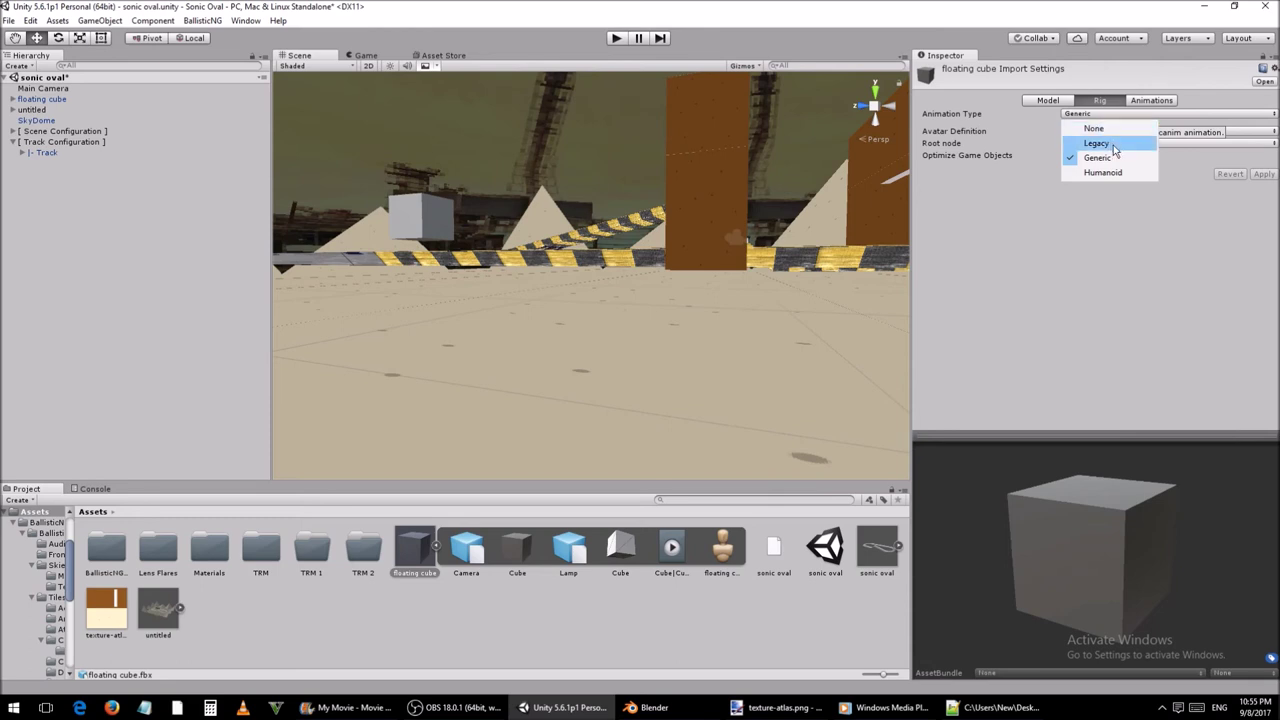
left_click(1097, 143)
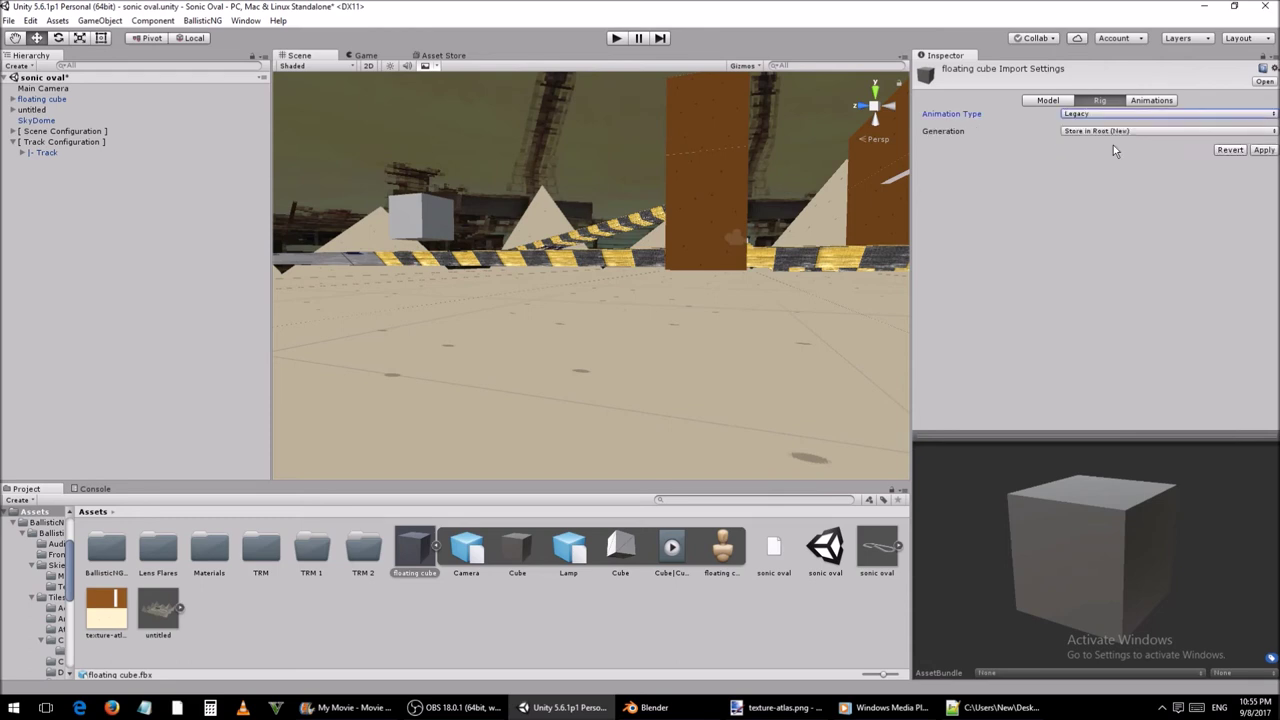
left_click(1266, 150)
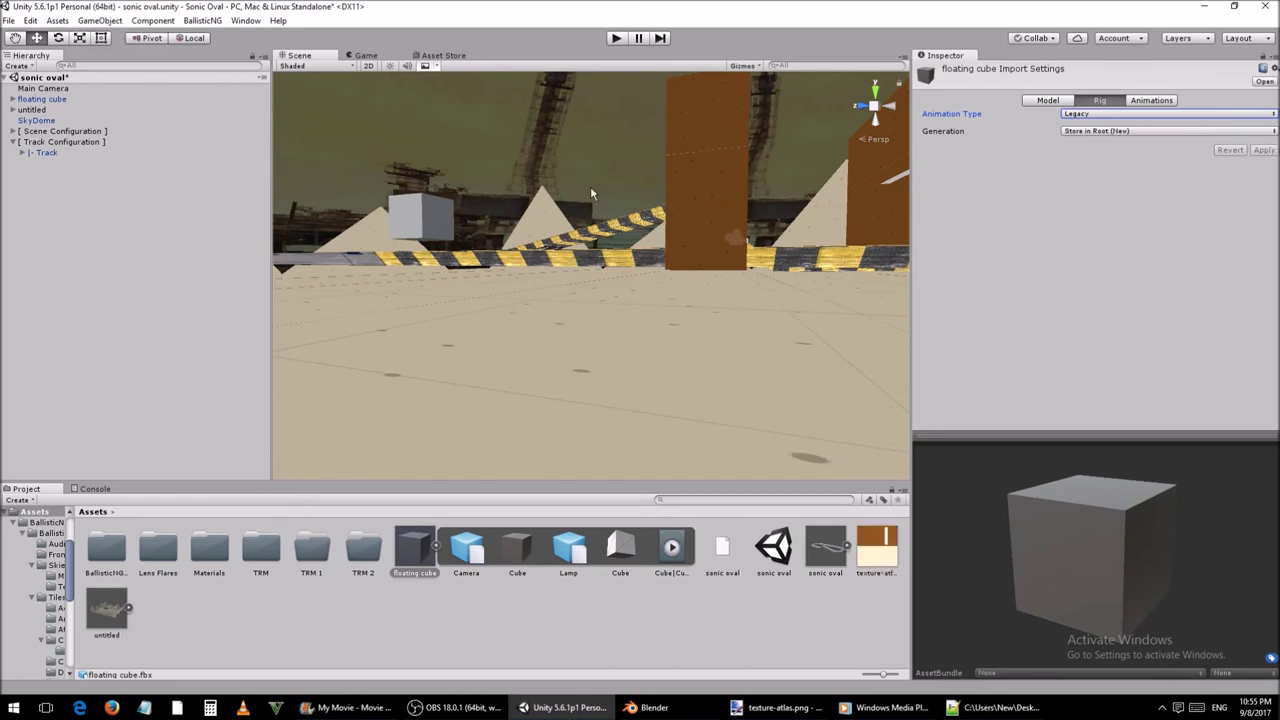
Step: Inspect the scene cube's Animation component and run the scene briefly to test the CubeAction clip
left_click(436, 222)
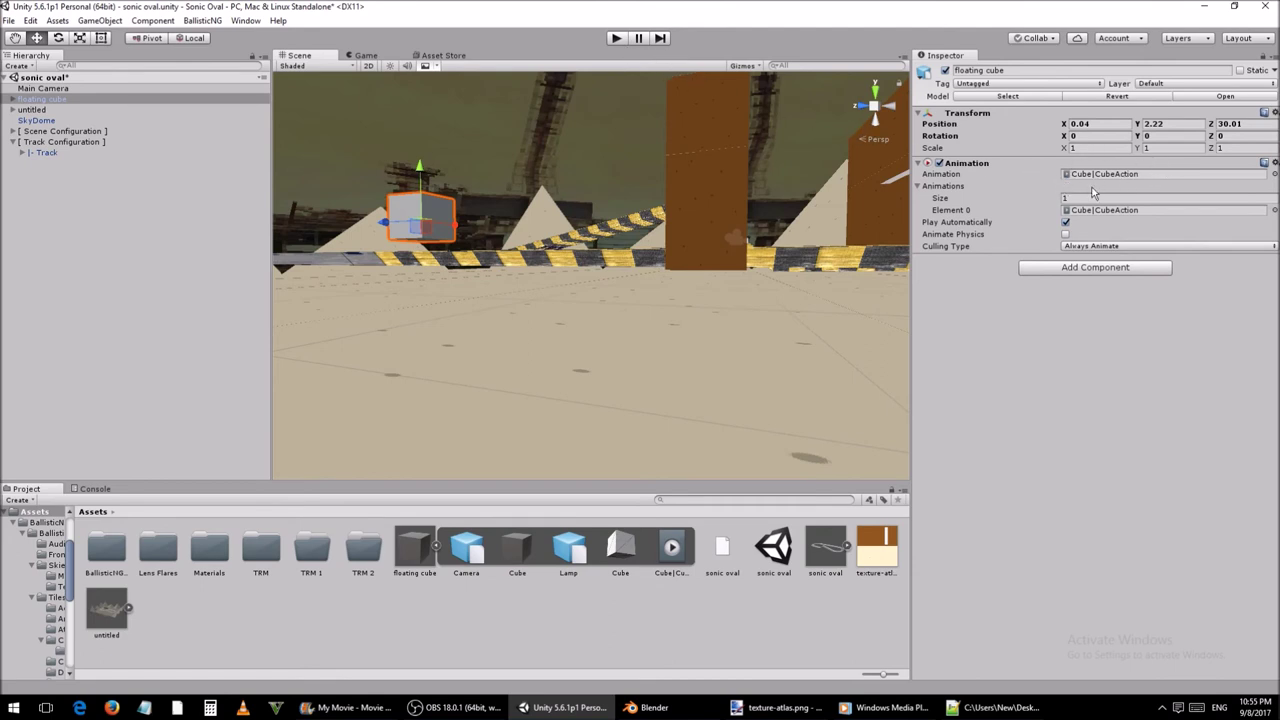
left_click(617, 39)
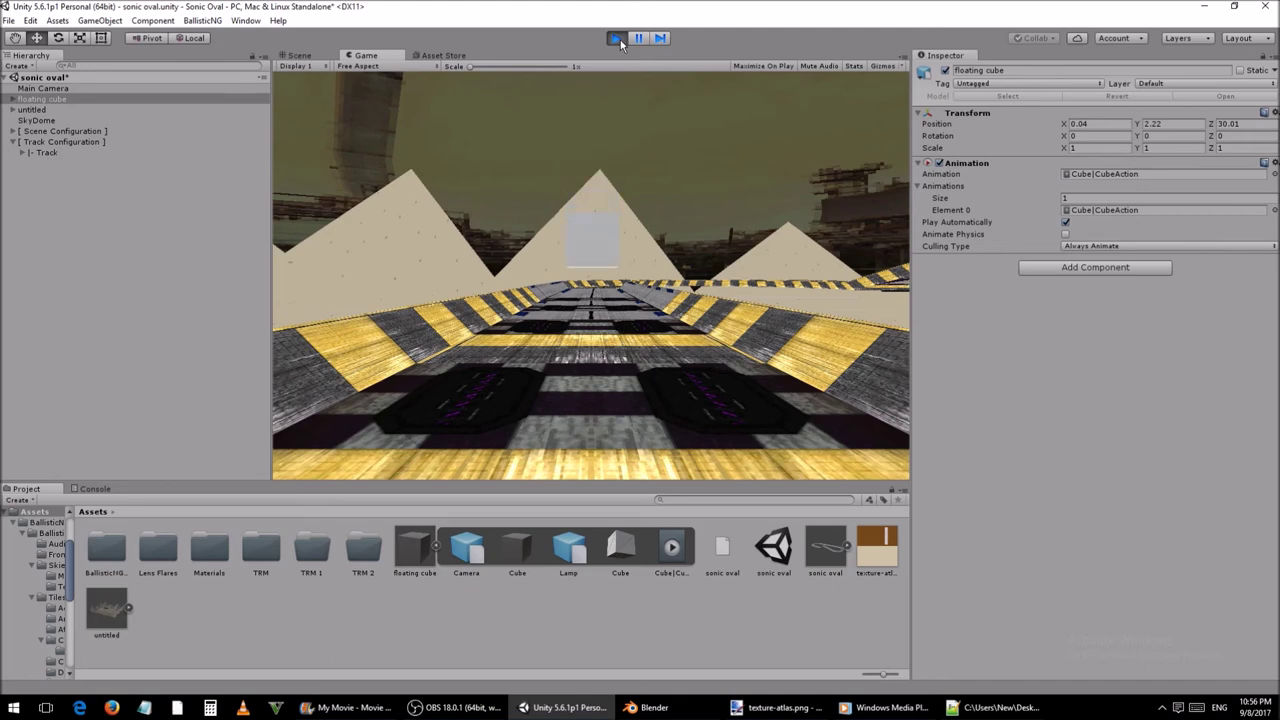
left_click(617, 38)
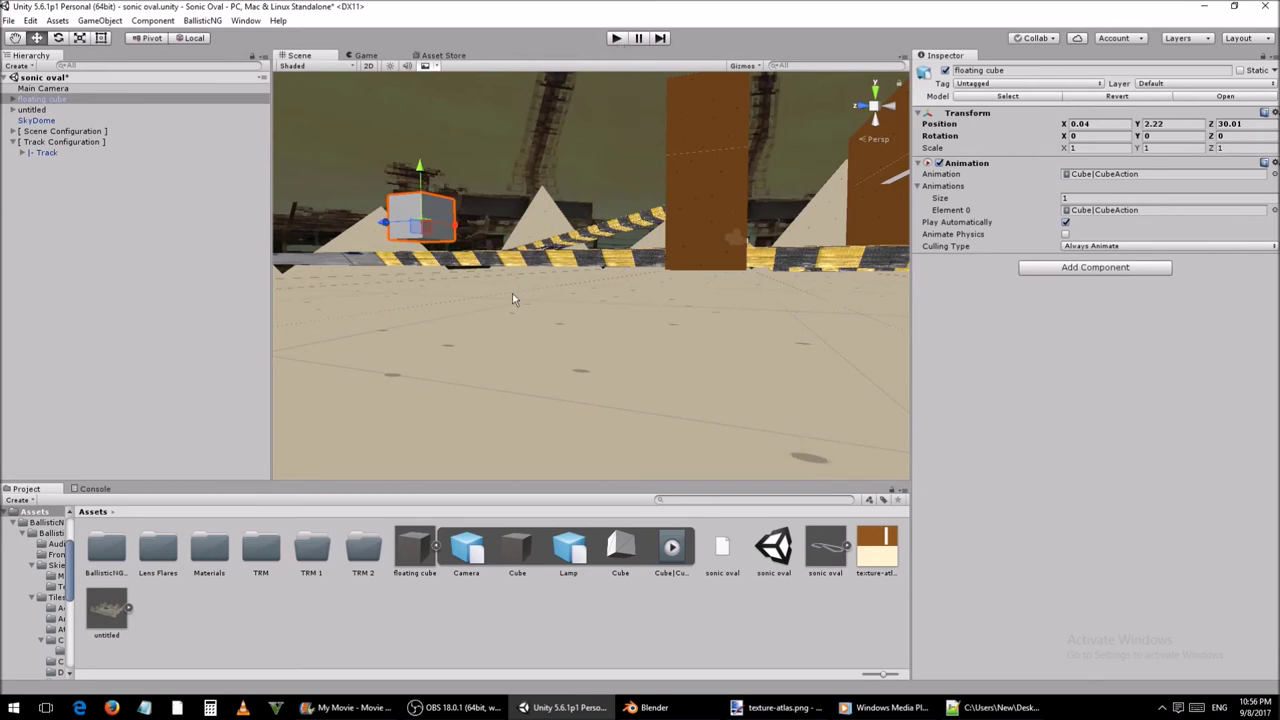
Step: Set the floating cube model's animation Wrap Mode to Loop in its import settings and apply it
left_click(418, 544)
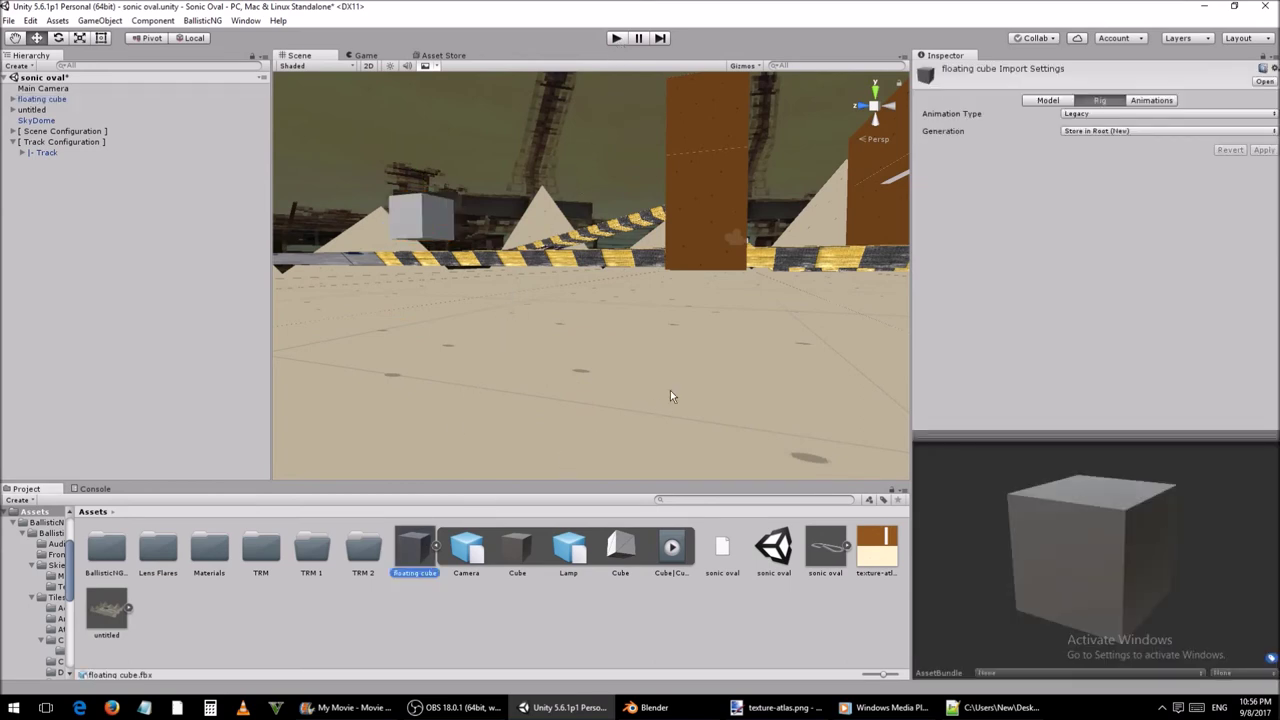
left_click(1152, 101)
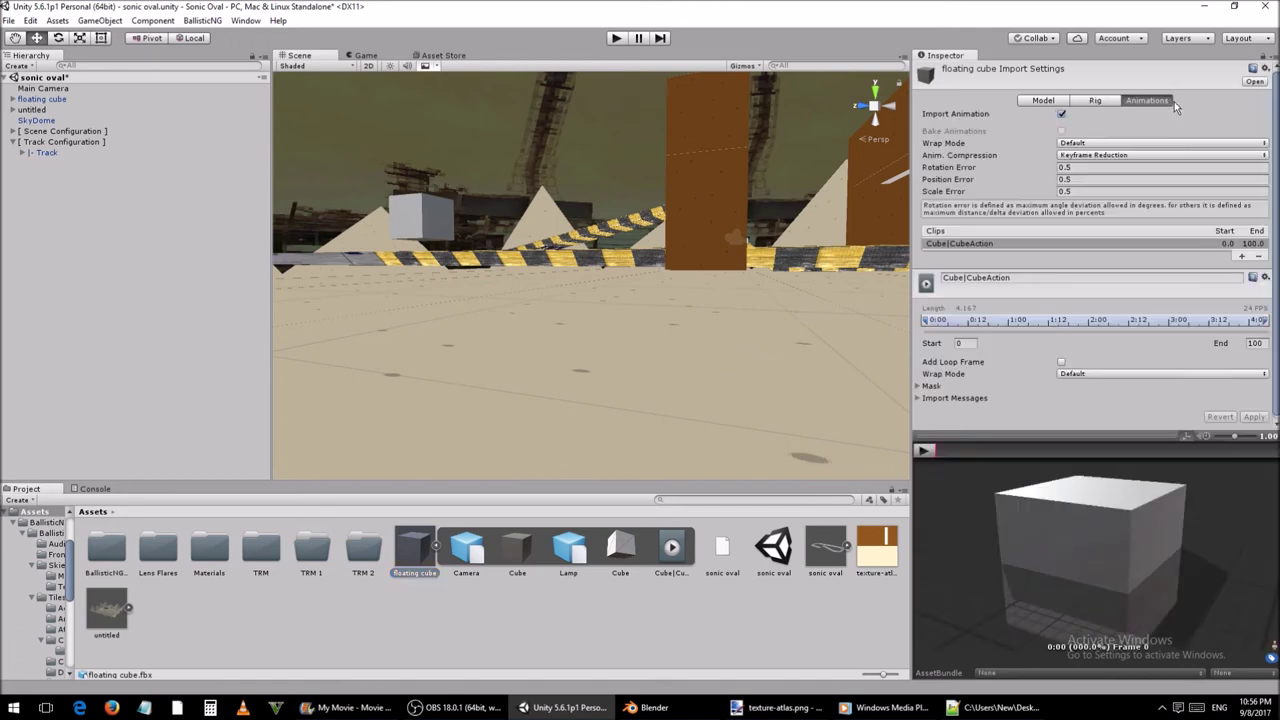
left_click(1090, 144)
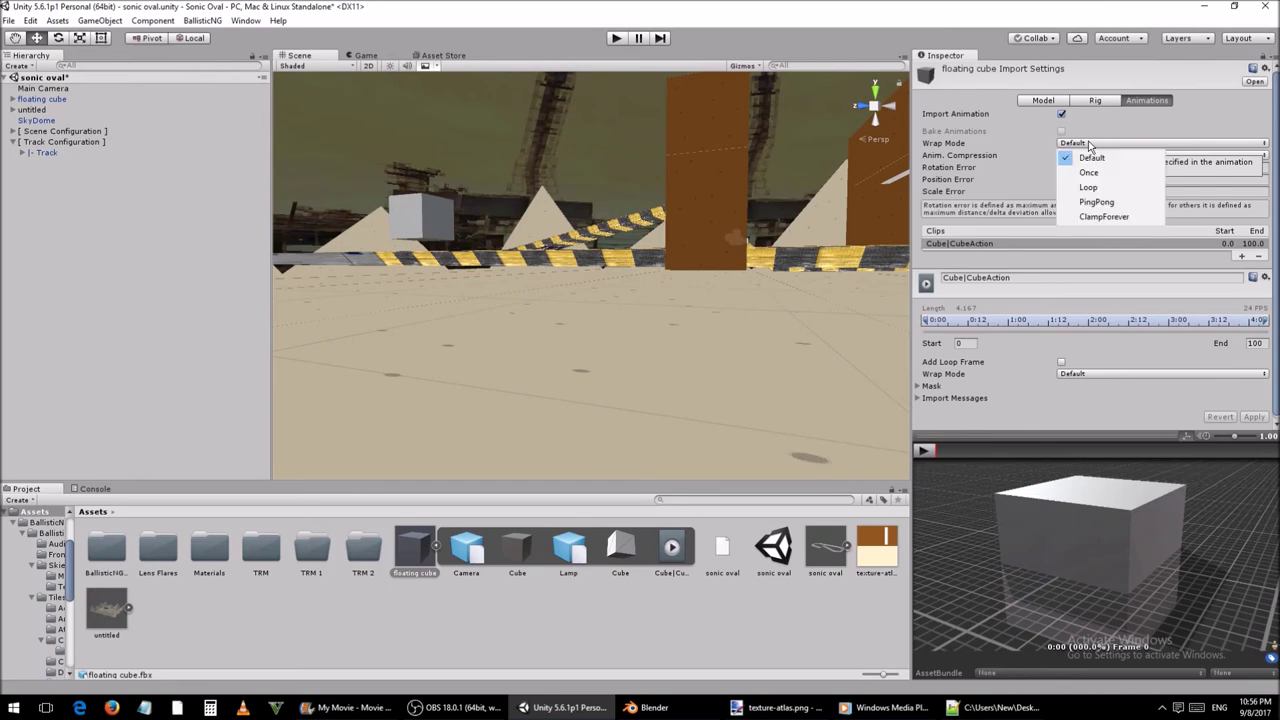
left_click(1088, 187)
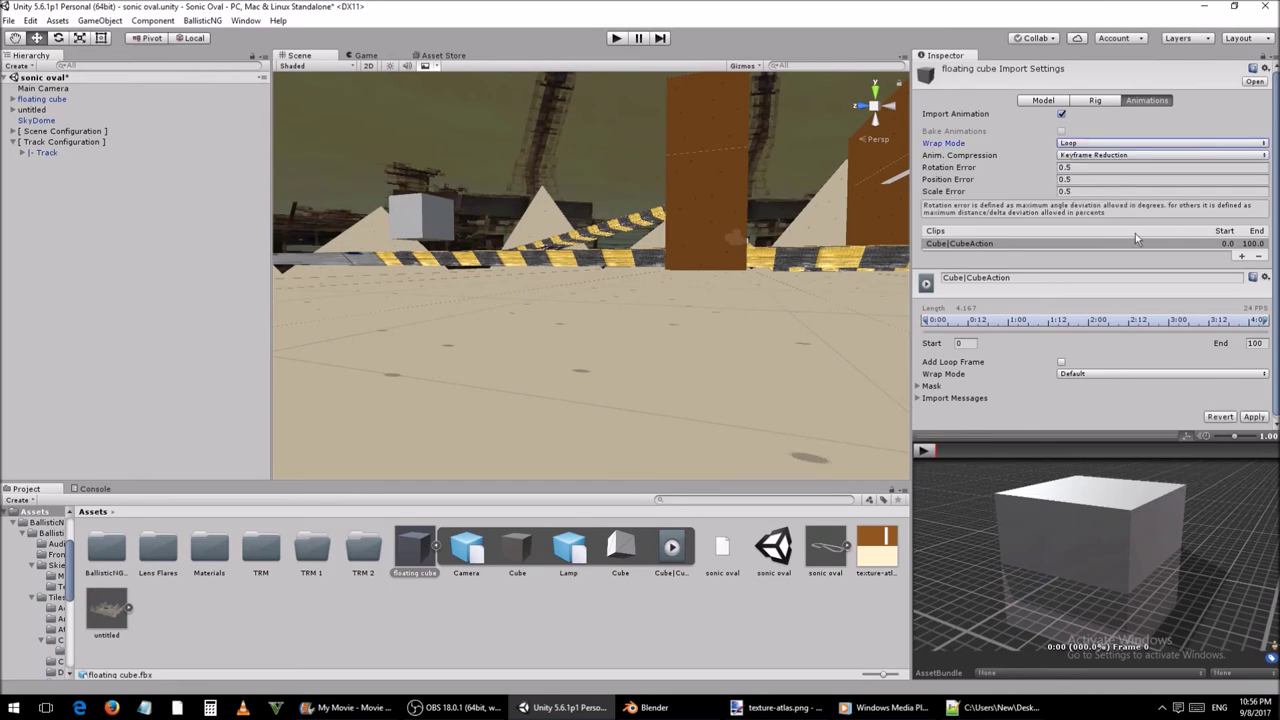
left_click(1266, 419)
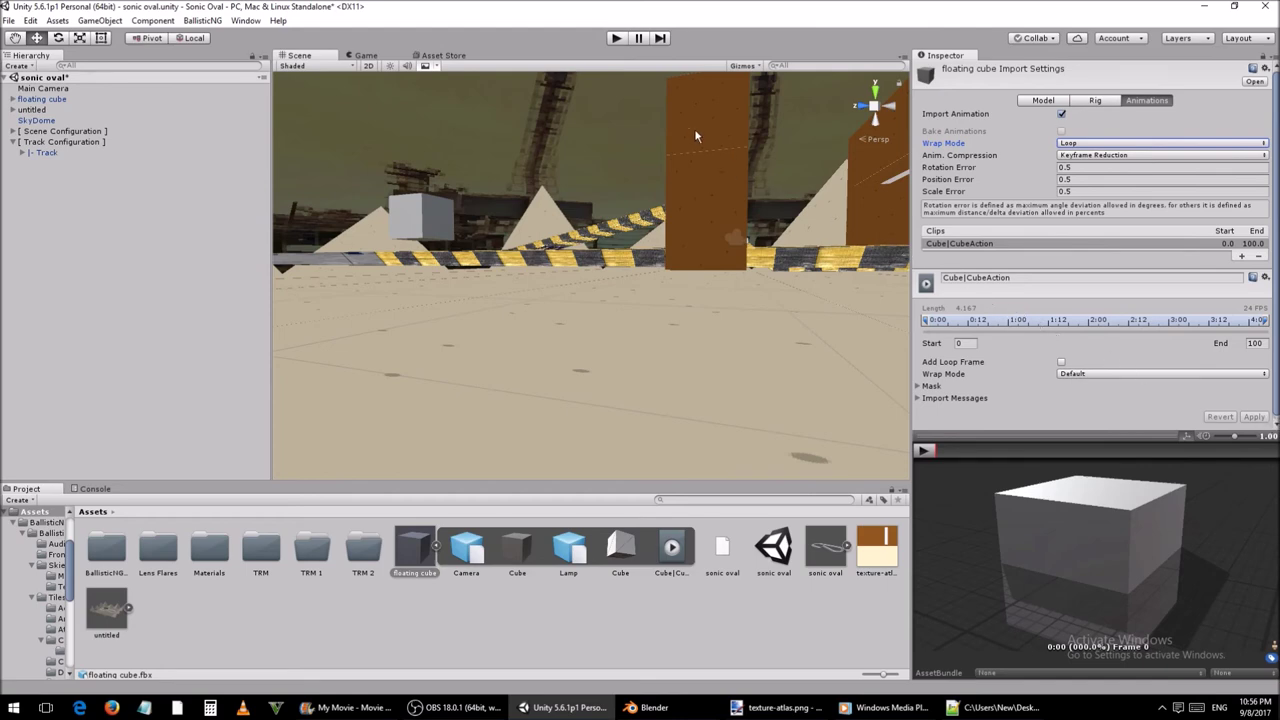
Step: Run the scene briefly to test the looping cube animation, stop it and save the sonic oval scene
left_click(620, 41)
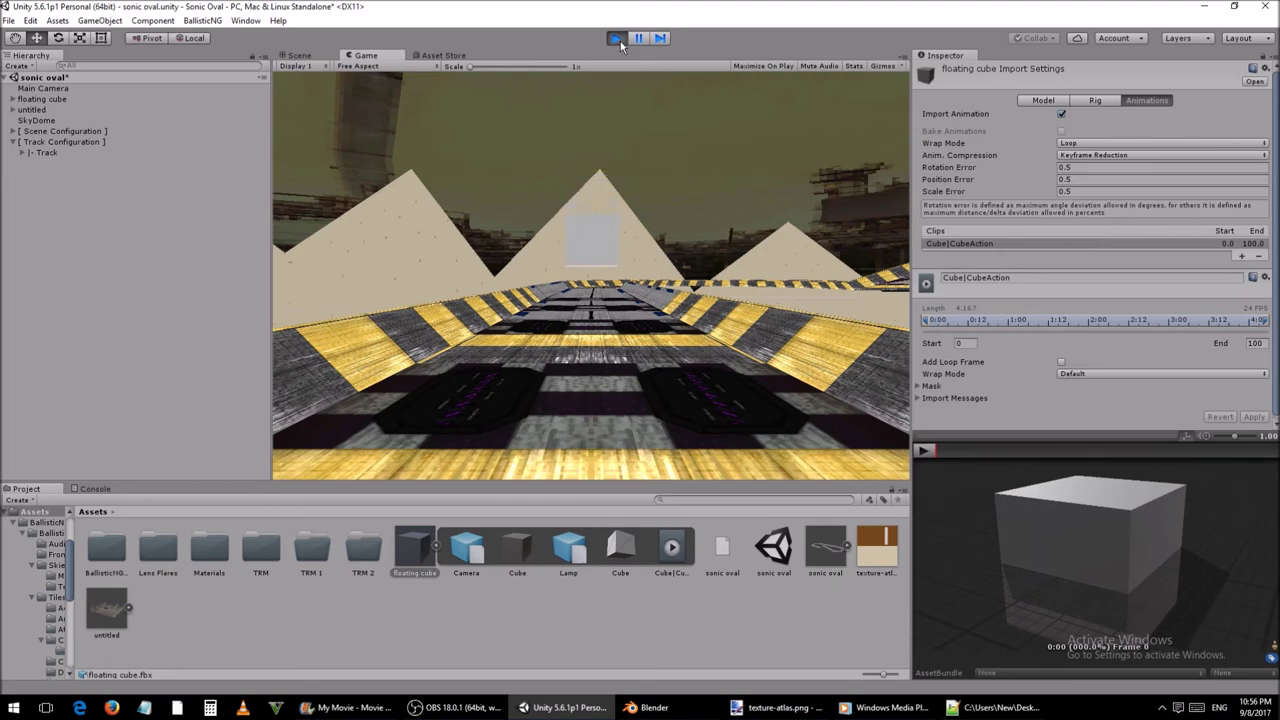
left_click(620, 41)
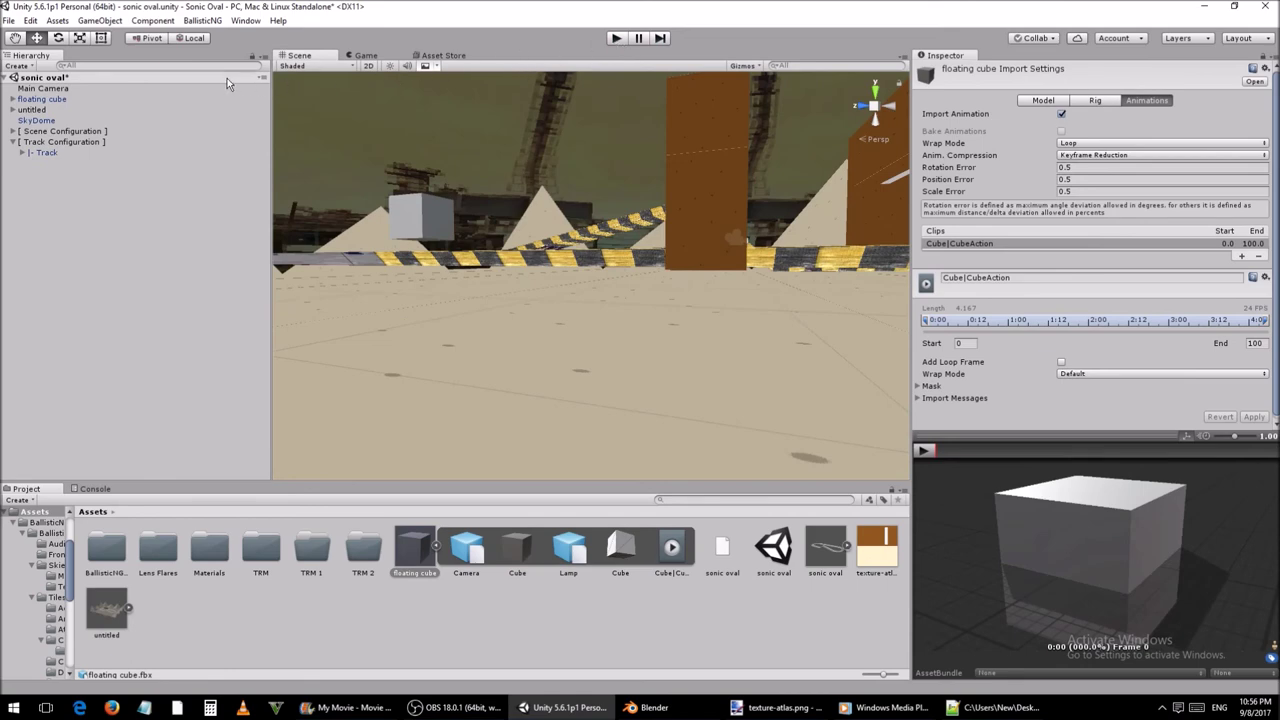
right_click(69, 80)
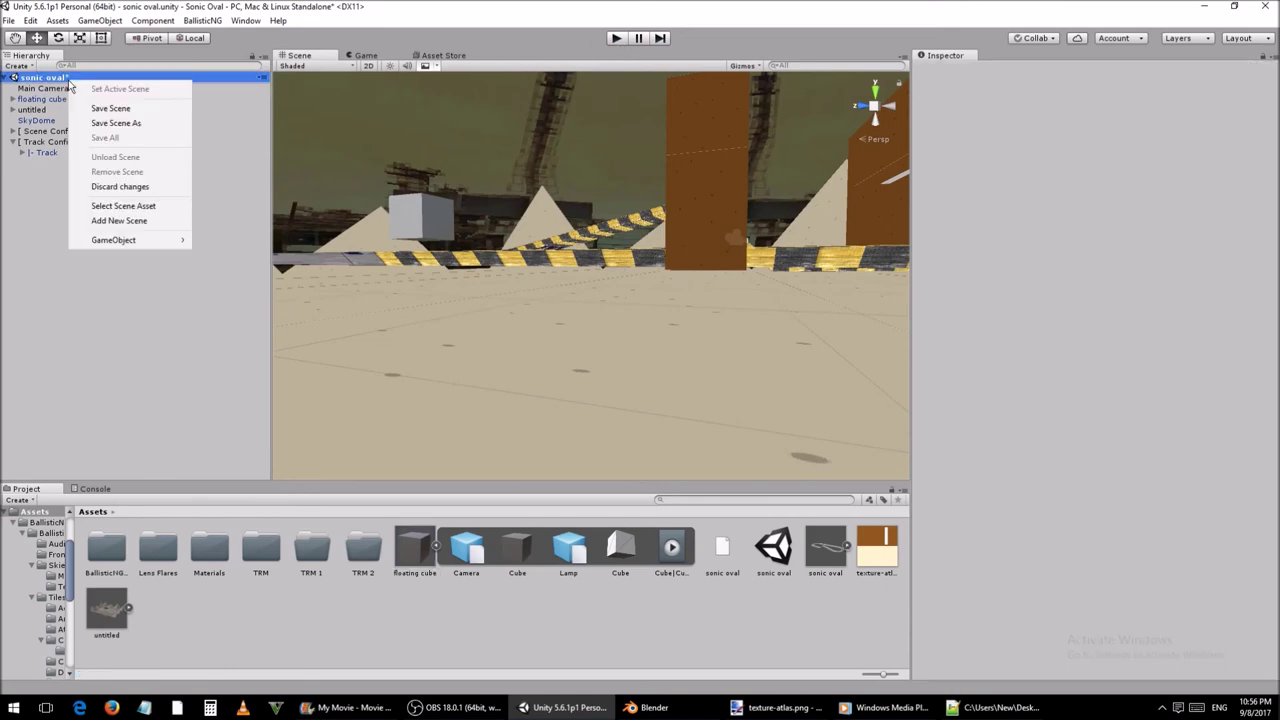
left_click(129, 109)
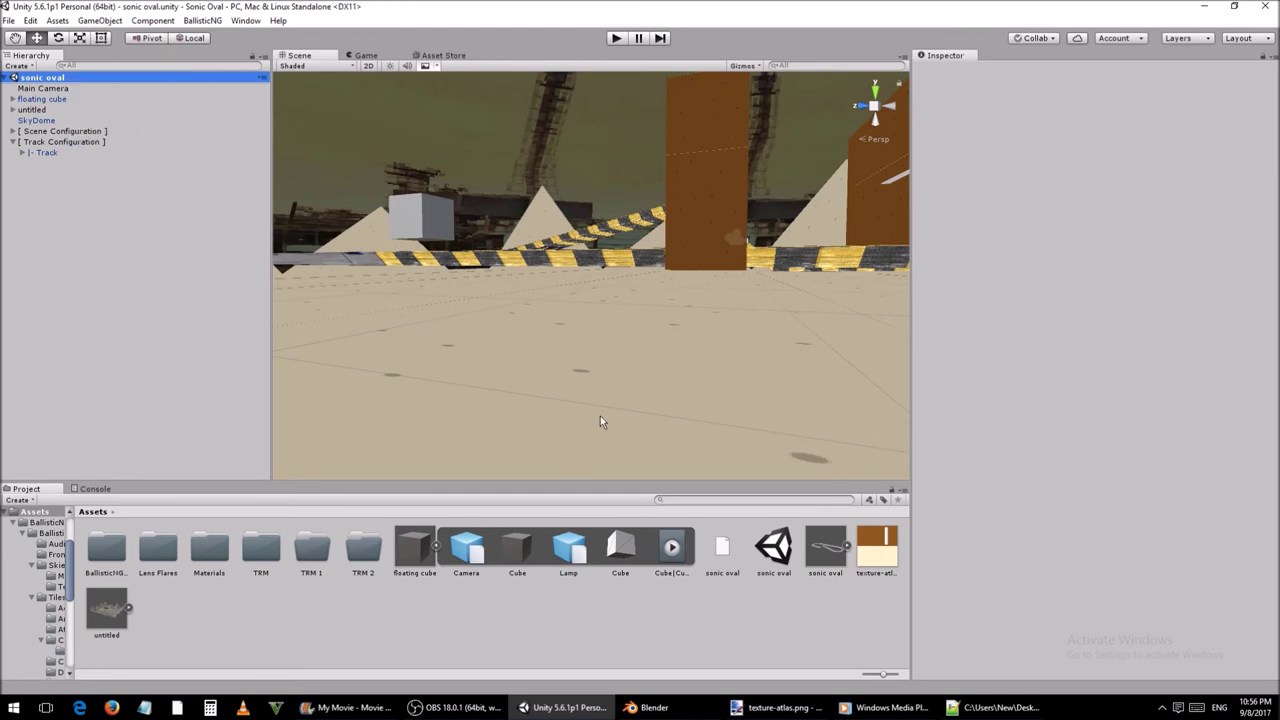
Step: Build the sonic oval scene as a BallisticNG track into the game's UserData\MyTracks folder
right_click(777, 551)
mouse_move(860, 522)
left_click(1005, 522)
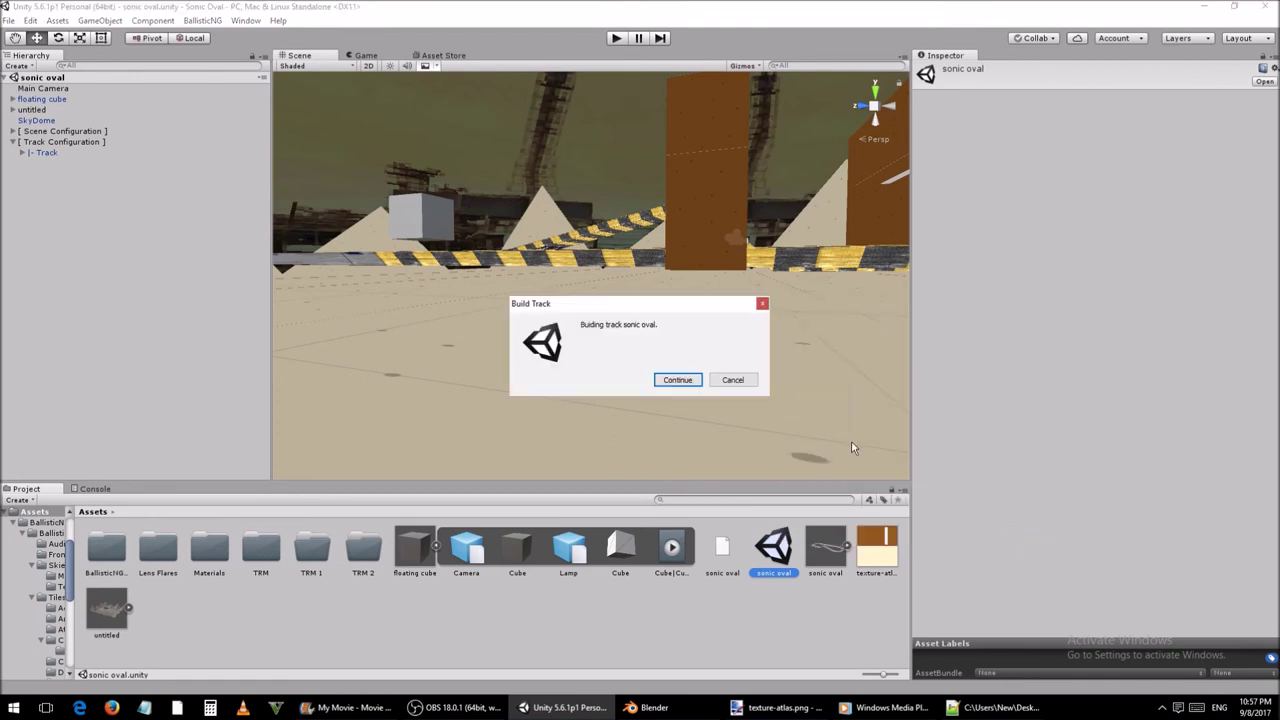
left_click(678, 380)
left_click(58, 212)
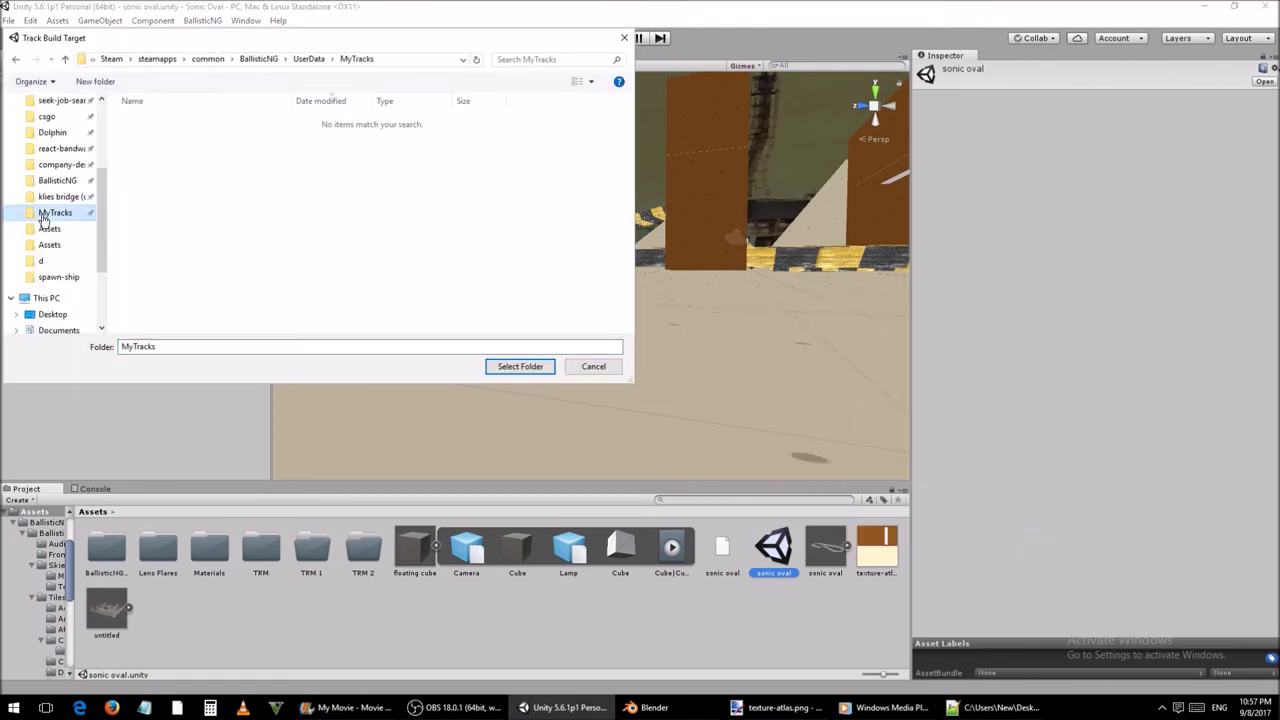
left_click(407, 61)
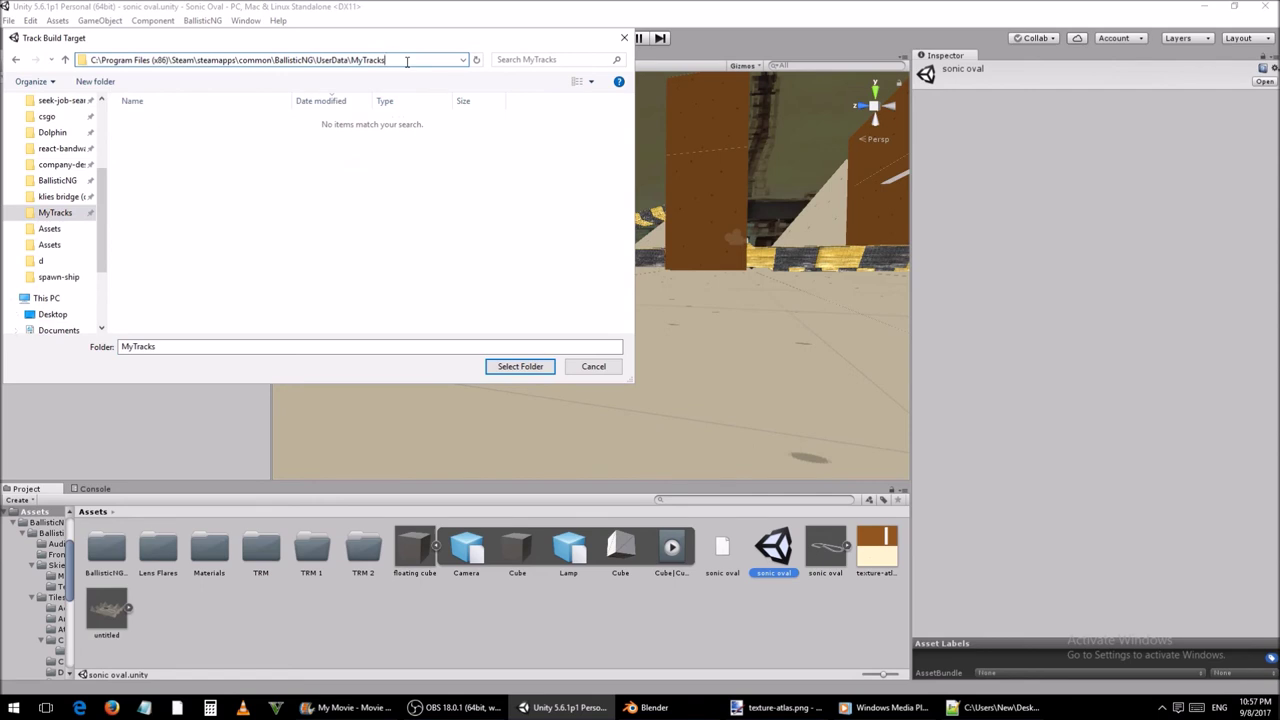
left_click(394, 172)
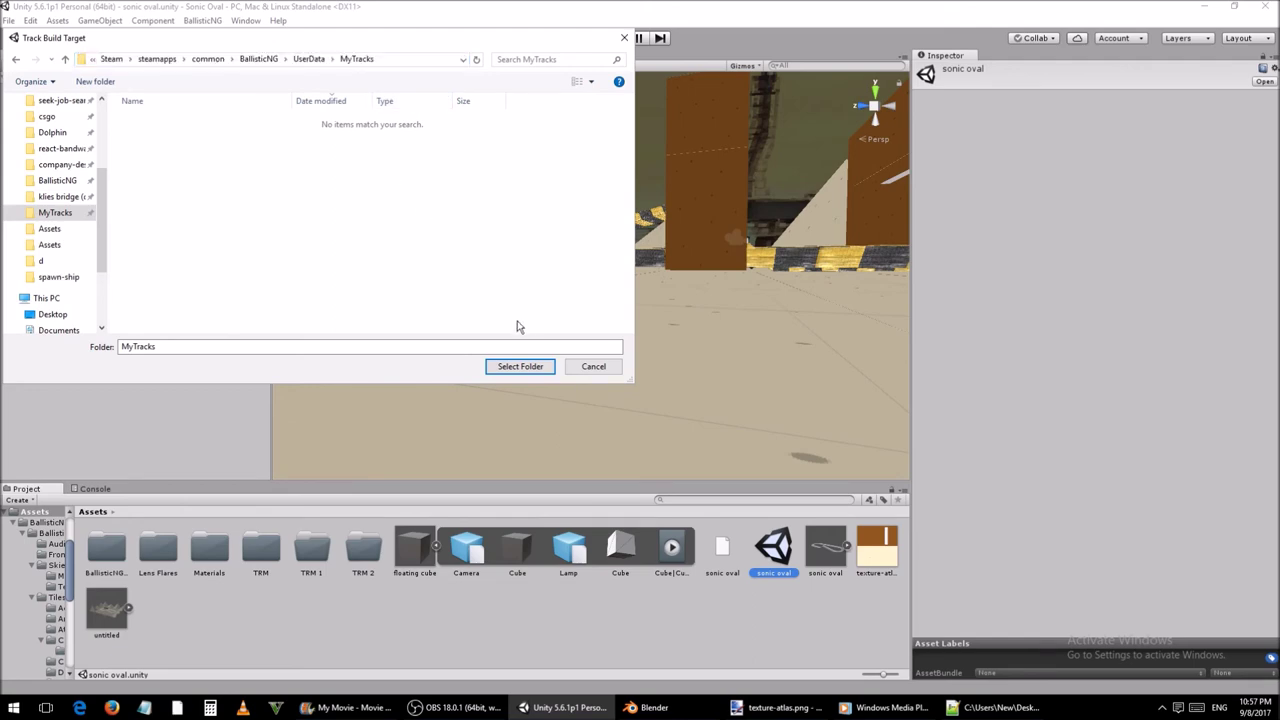
left_click(520, 366)
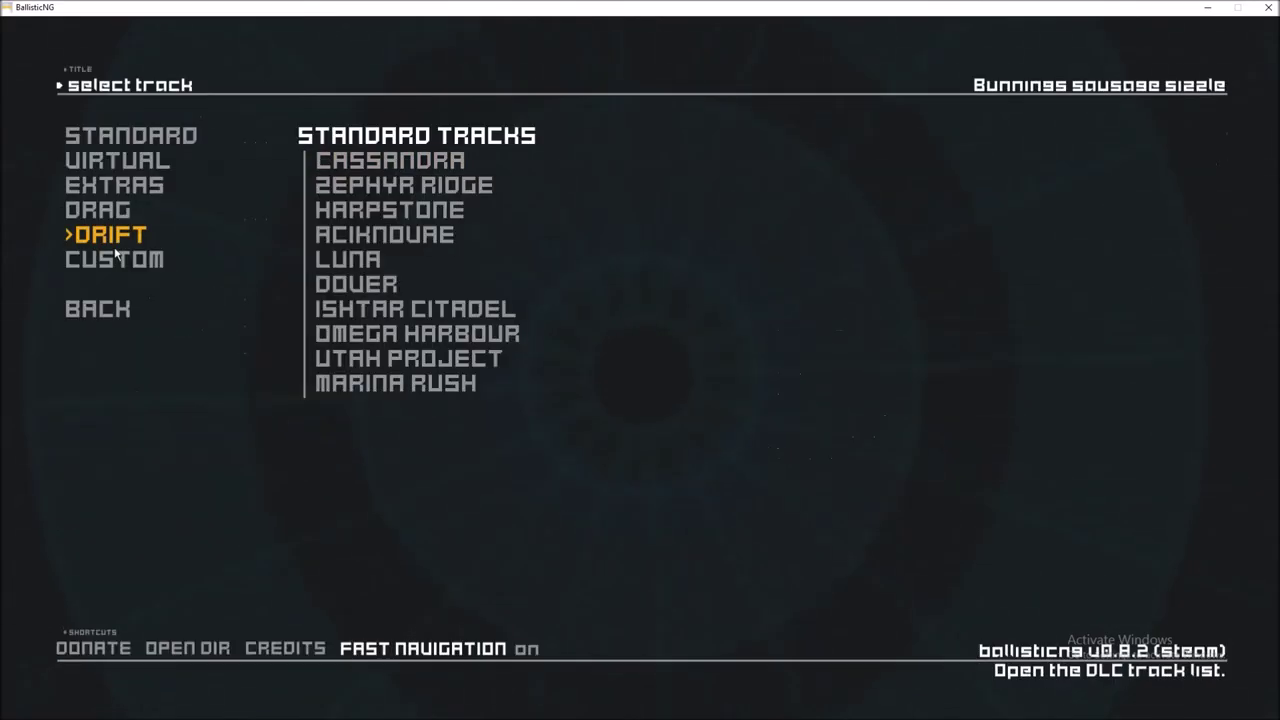
Step: Switch to BallisticNG, start a race on the built track to check the floating cube, and return to the menu
key("Return")
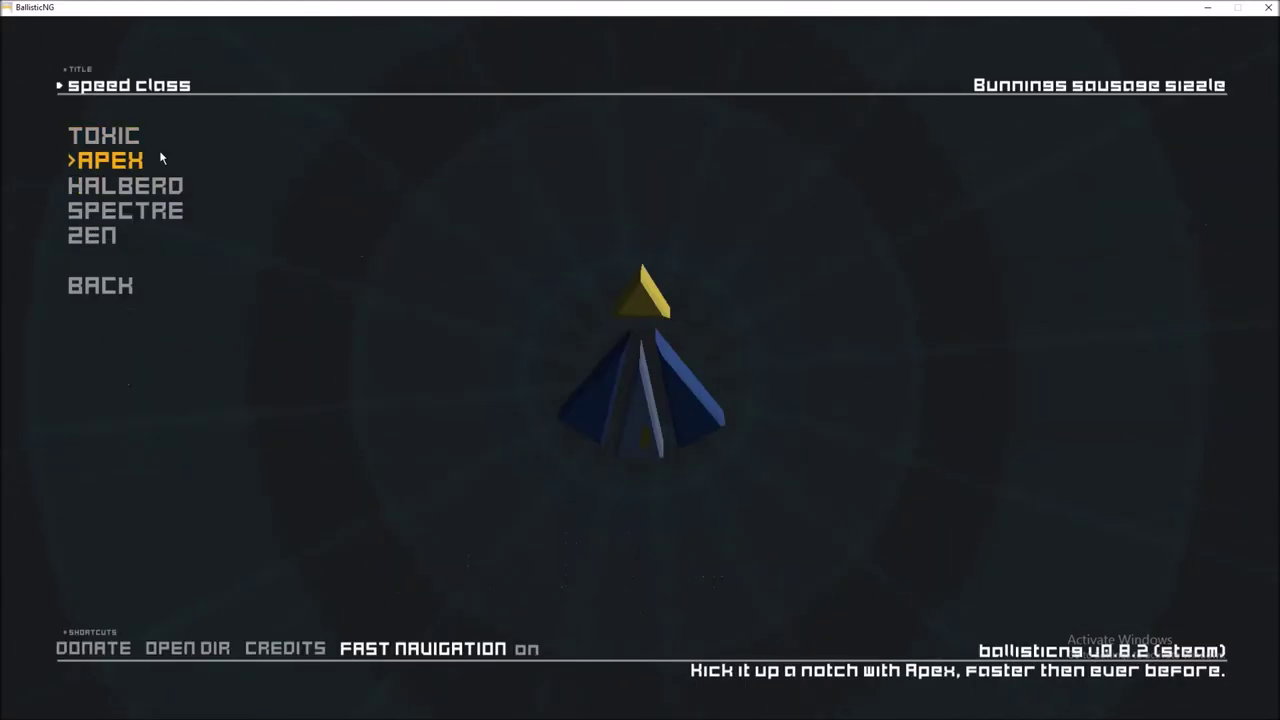
left_click(122, 150)
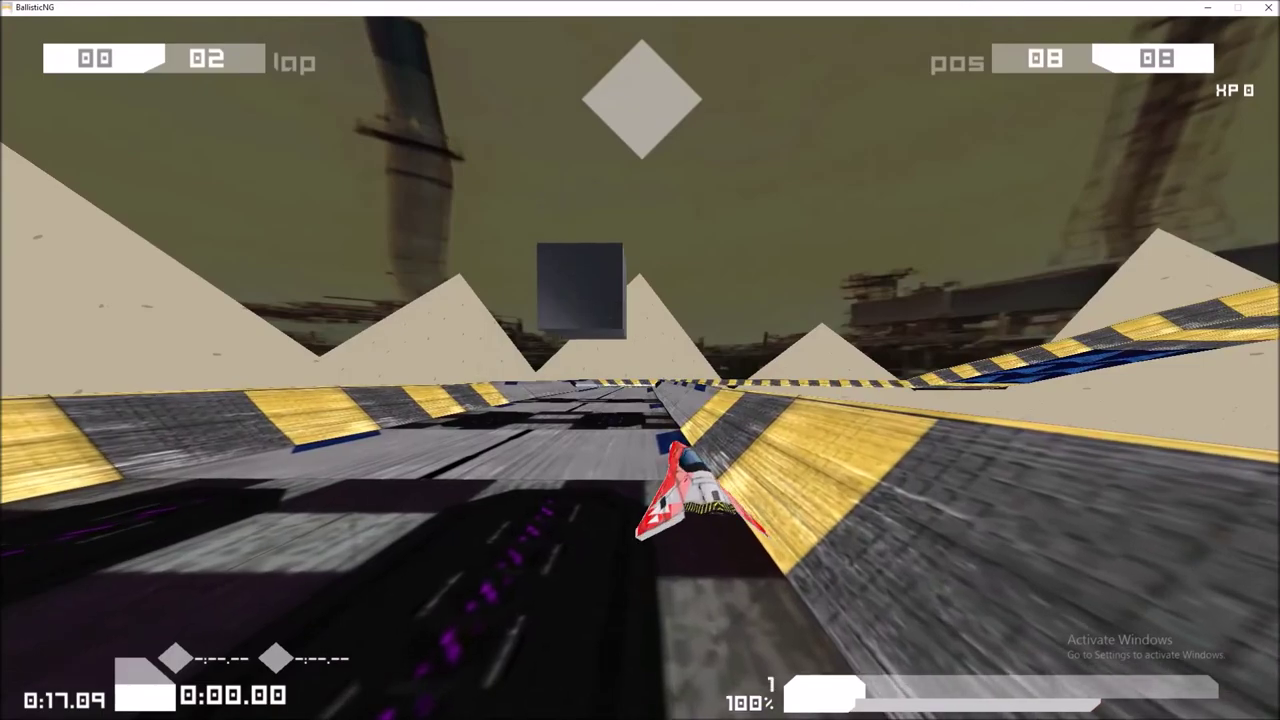
key("Escape")
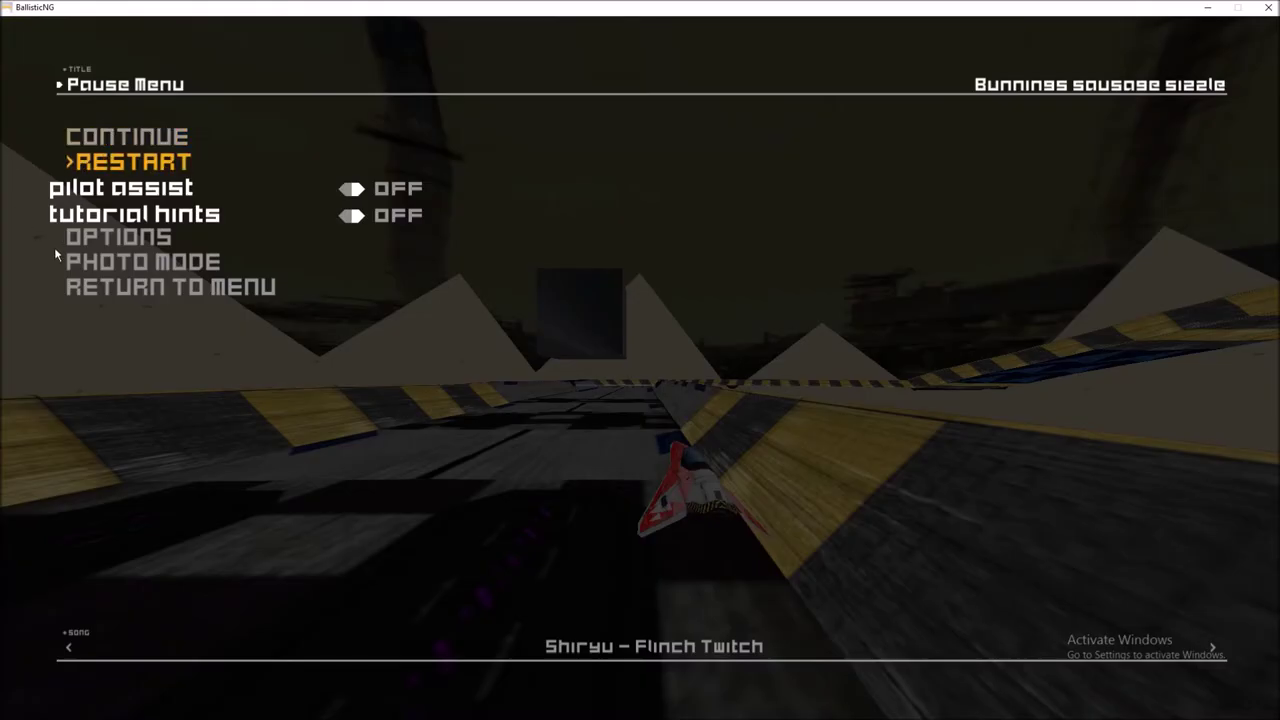
left_click(94, 285)
left_click(97, 137)
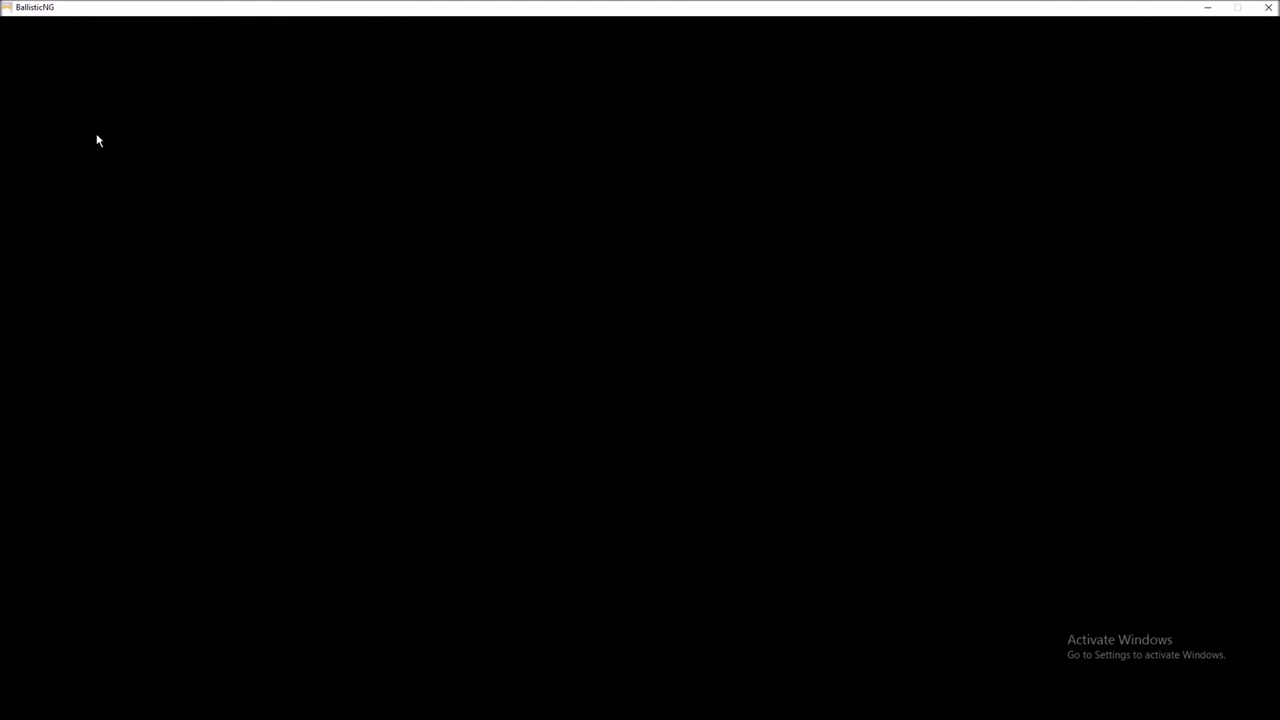
key("Down")
key("Down")
key("Down")
key("Down")
key("Down")
key("Down")
key("Down")
key("Down")
key("Down")
key("Return")
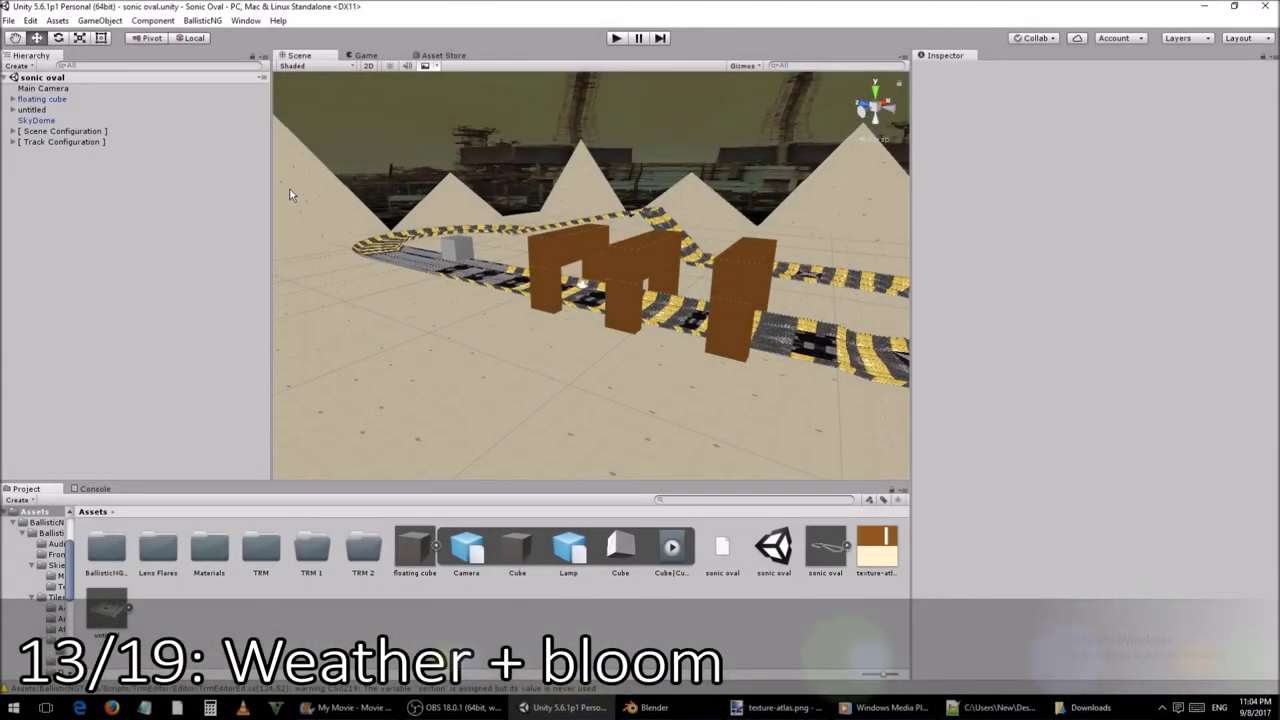
Step: In the Scene References manager, set Weather to Snow and Bloom Type to Dim, and save the sonic oval scene
left_click(12, 131)
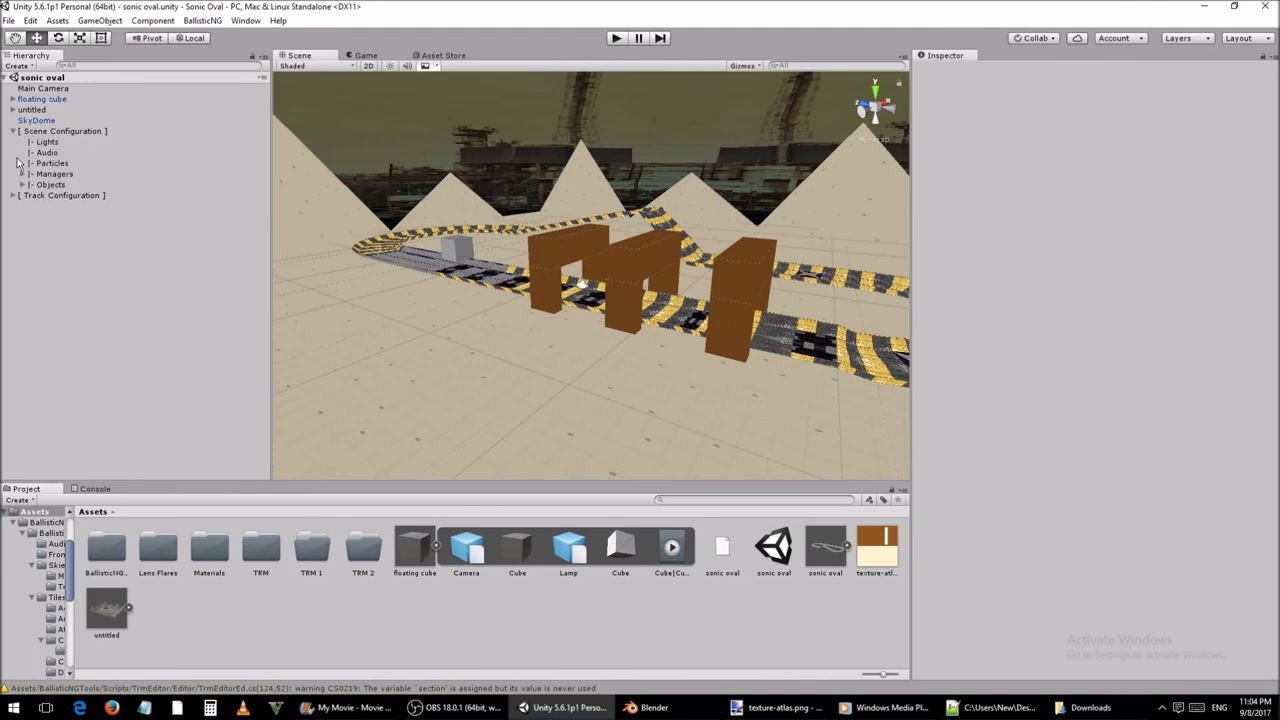
left_click(22, 174)
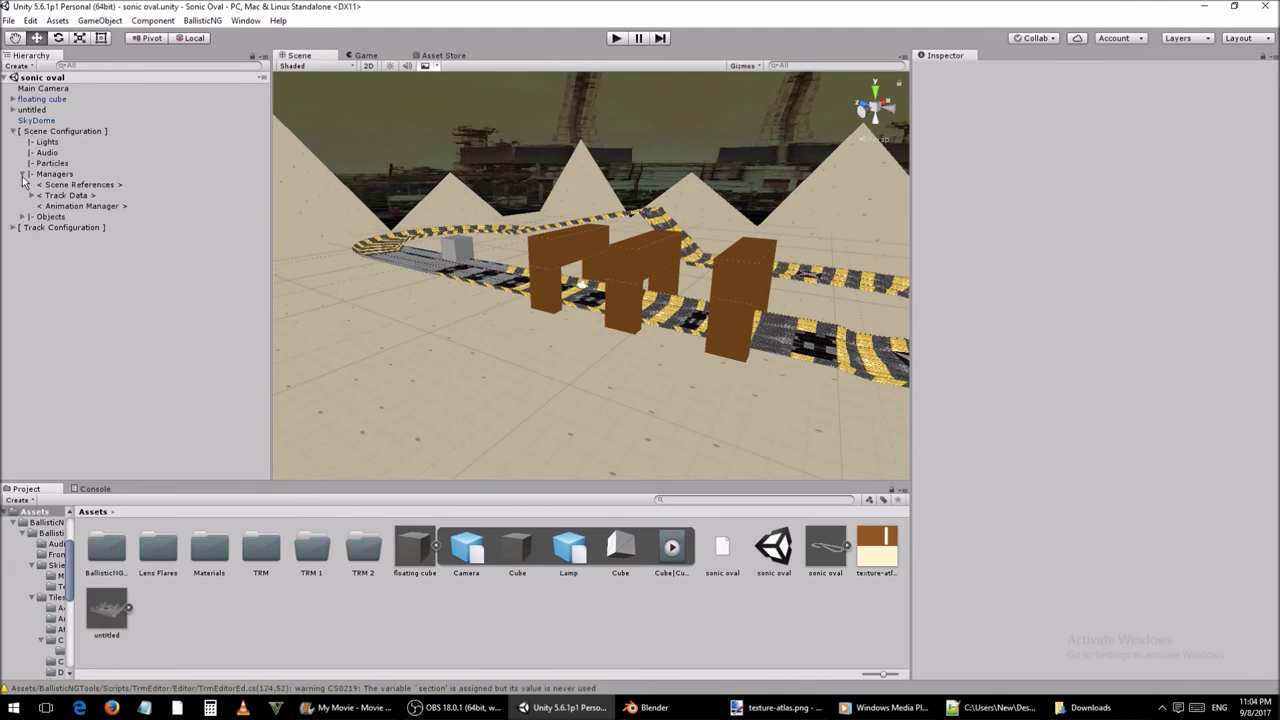
left_click(123, 186)
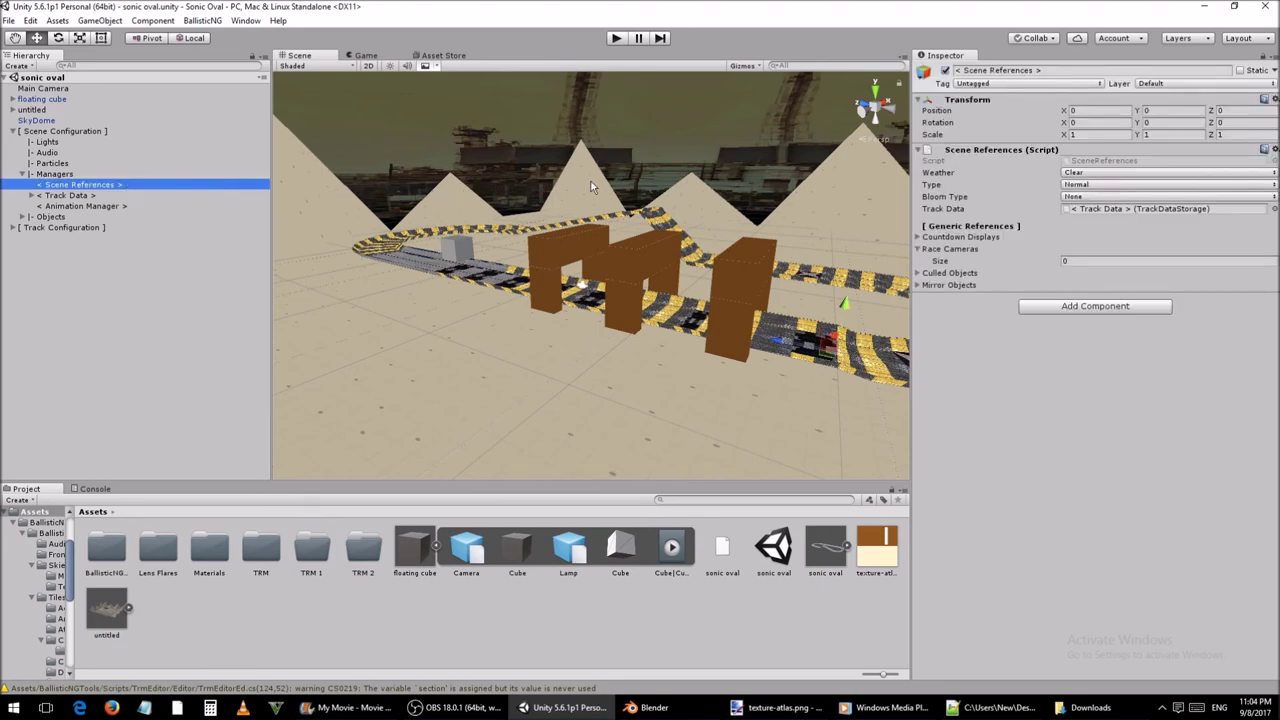
left_click(1089, 173)
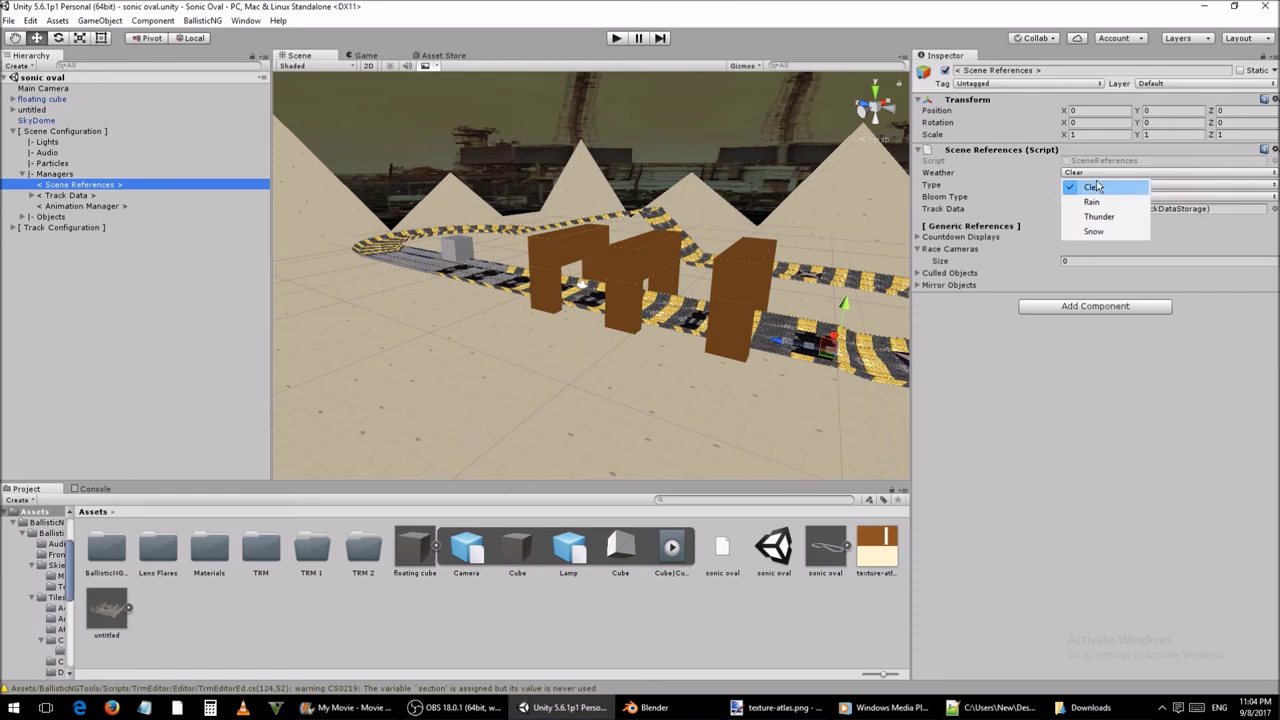
left_click(1112, 231)
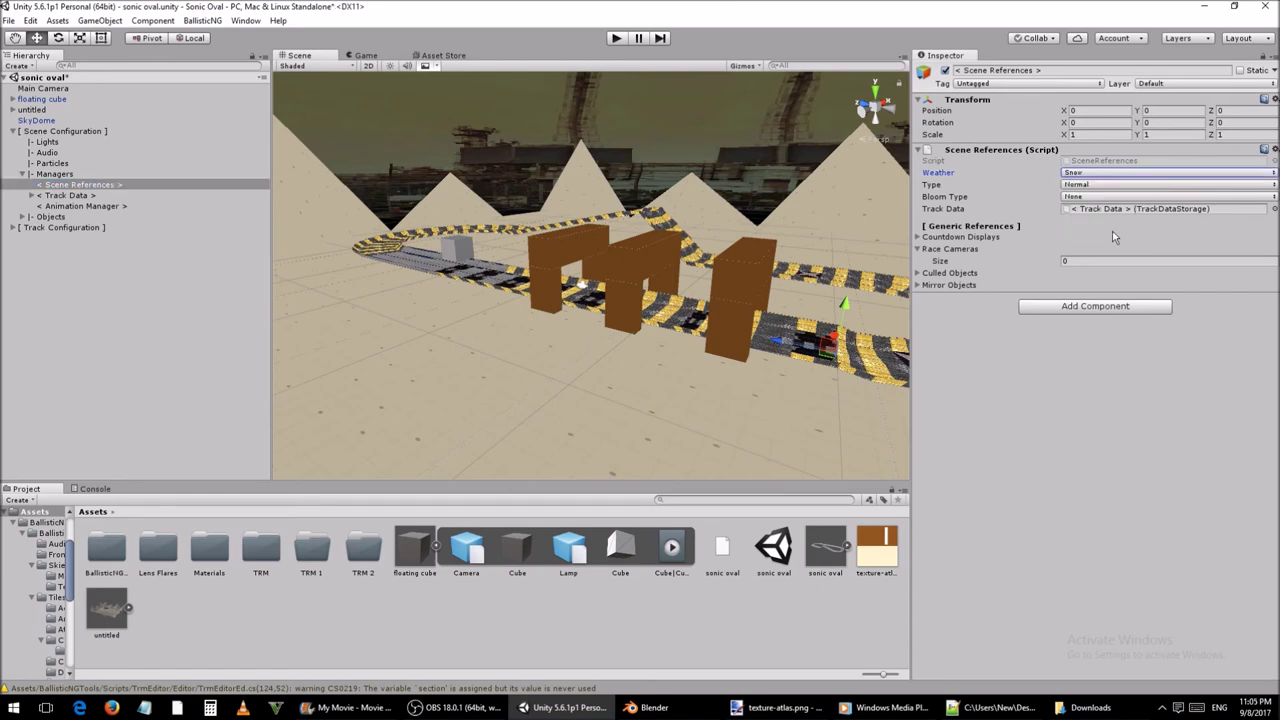
left_click(1104, 199)
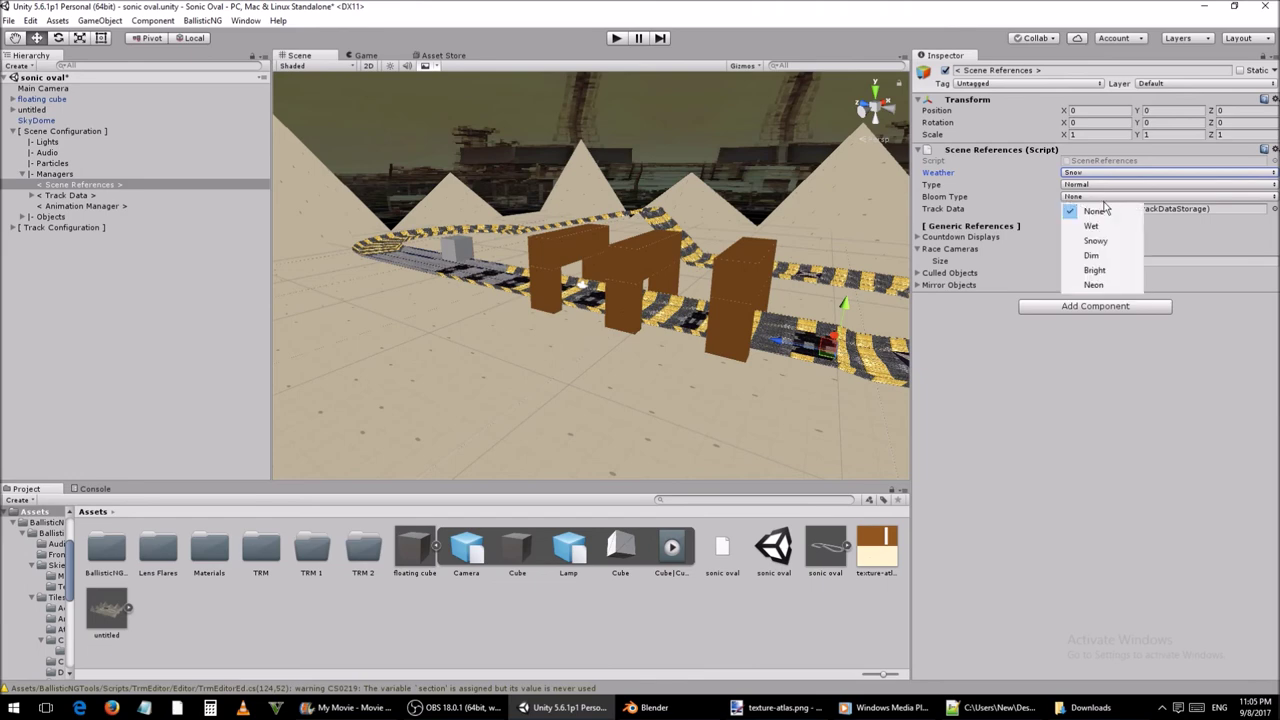
left_click(1092, 256)
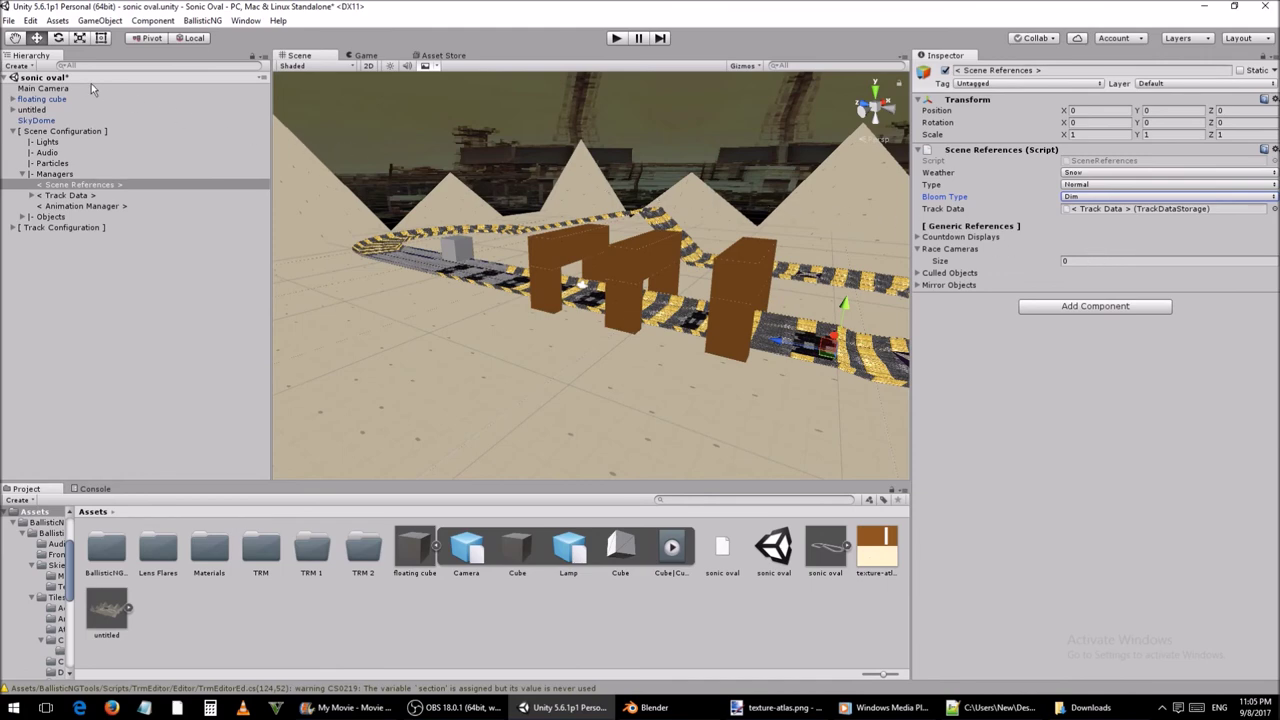
right_click(64, 79)
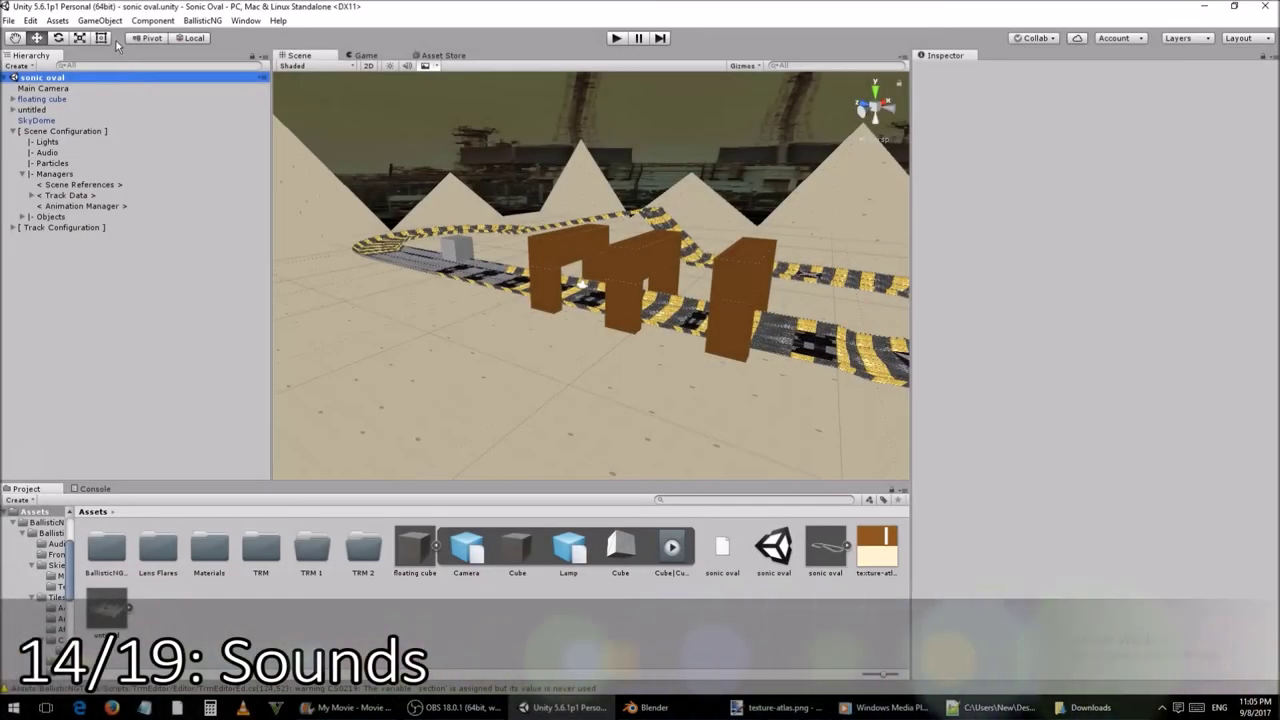
Step: Add an Audio Source to the scene and move it along X to about -0.08, near the brown arches
left_click(98, 21)
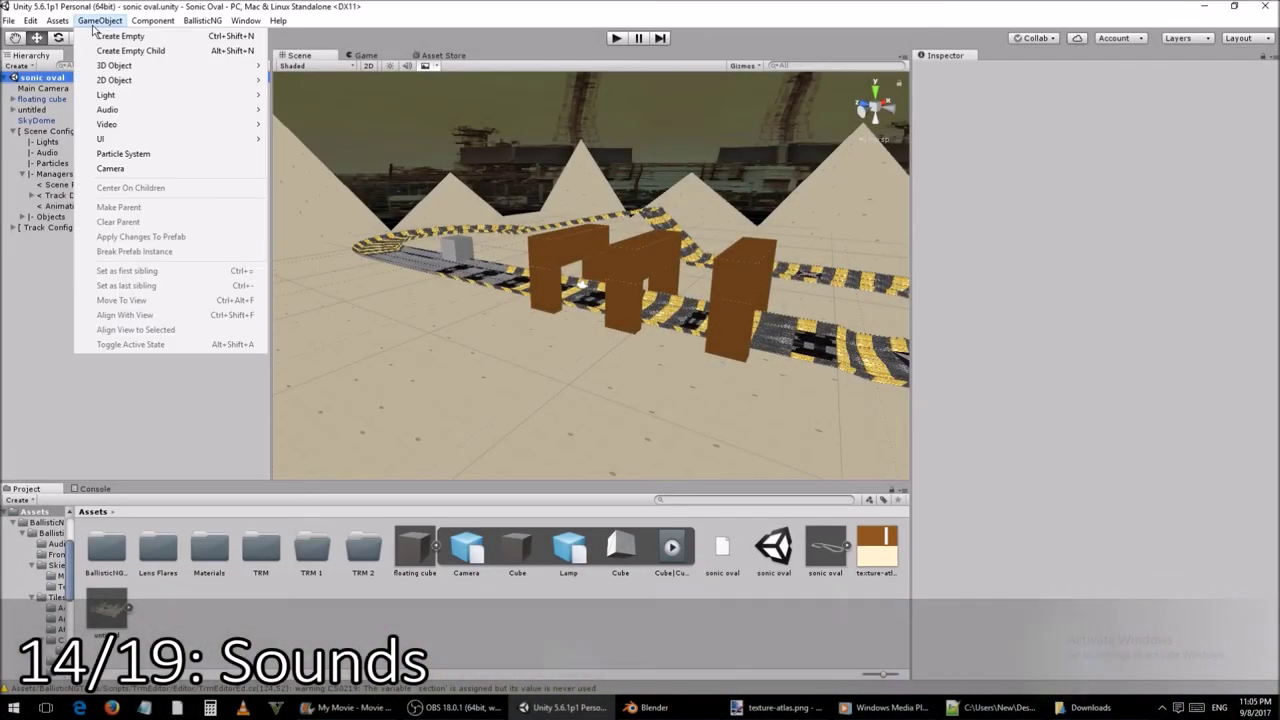
mouse_move(157, 112)
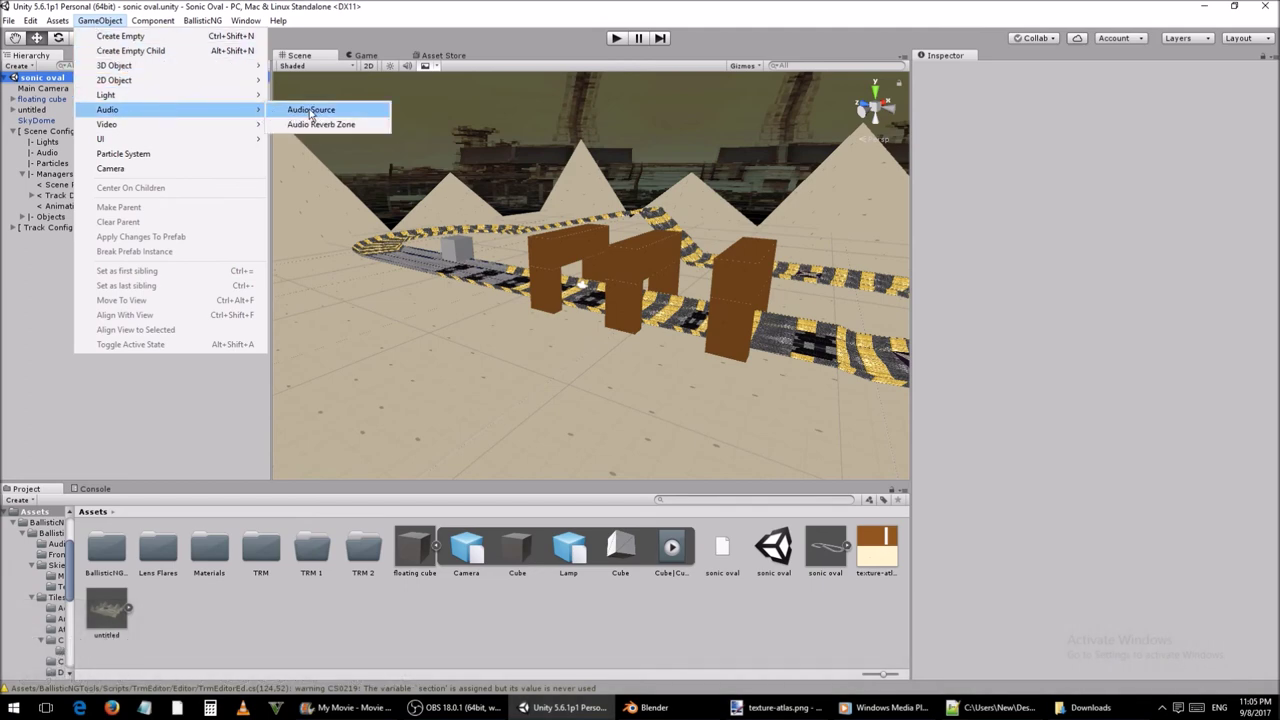
left_click(338, 113)
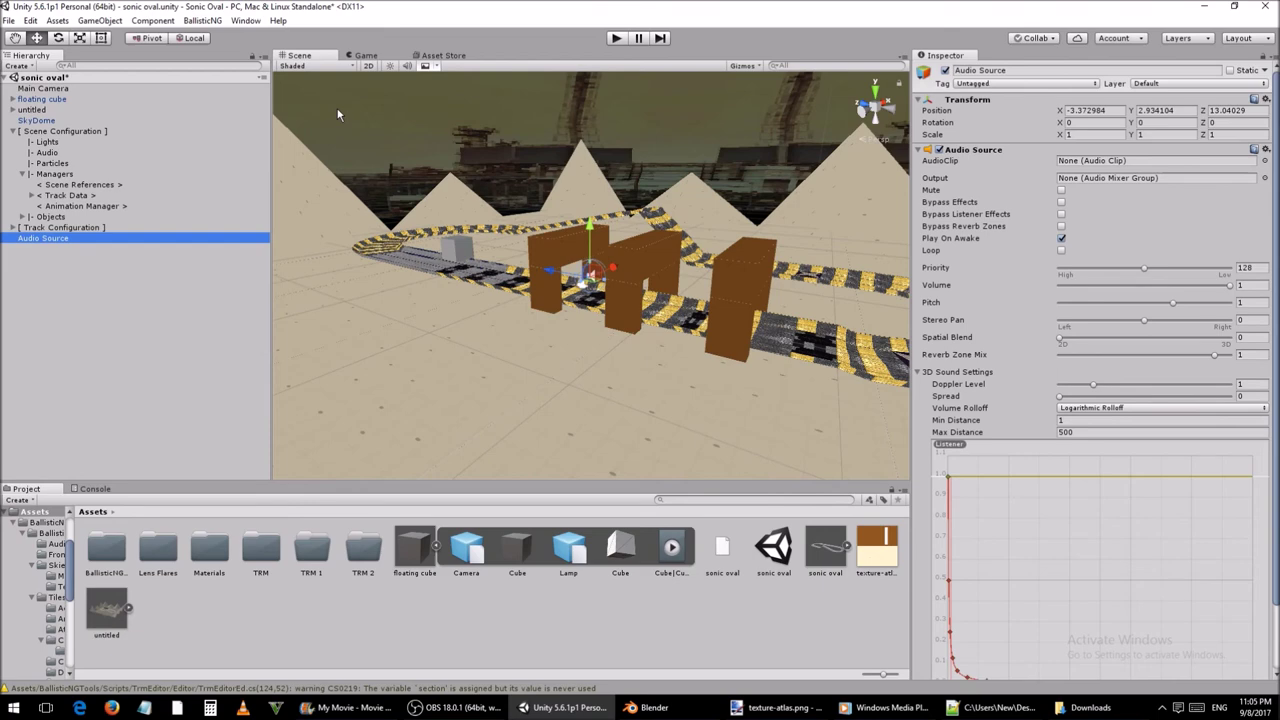
right_click_drag(534, 212, 324, 292)
key("w")
left_click_drag(514, 237, 603, 234)
right_click_drag(603, 234, 776, 134)
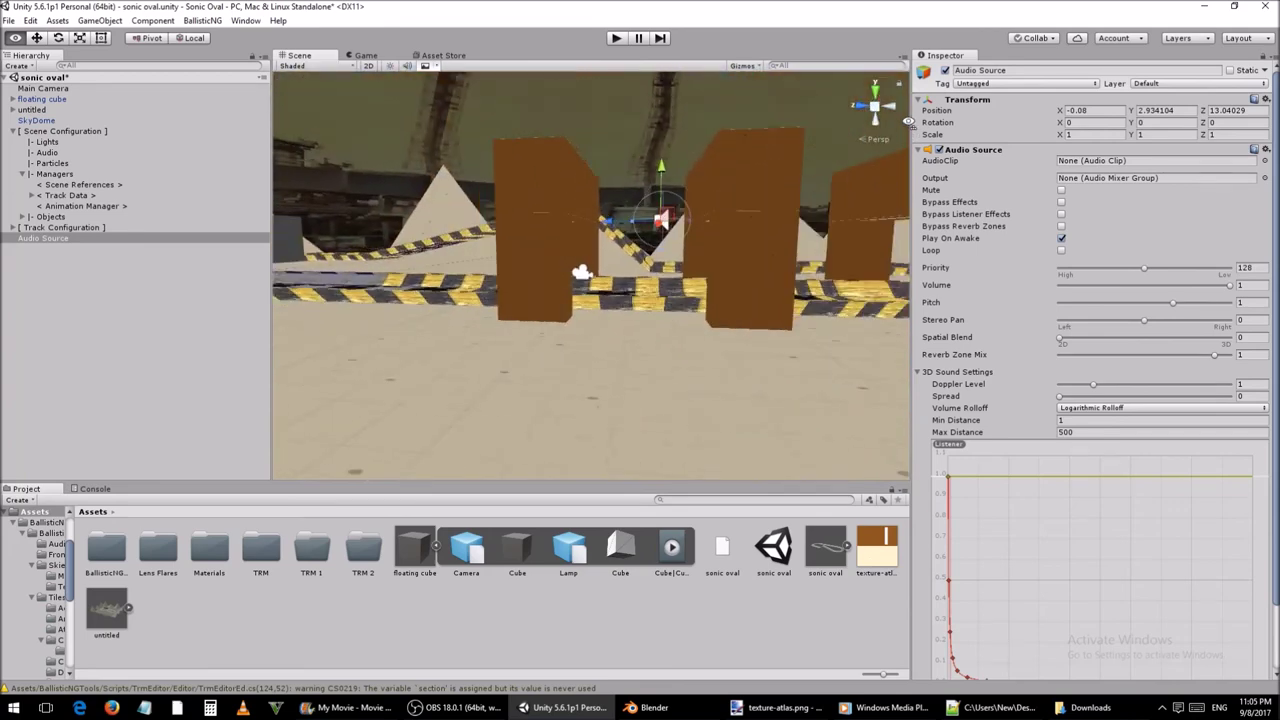
Step: Lower the audio source to about Y 1.59 and enlarge its minimum distance to about 7.46
left_click_drag(664, 168, 652, 258)
right_click_drag(652, 258, 460, 212)
right_click_drag(592, 257, 609, 315)
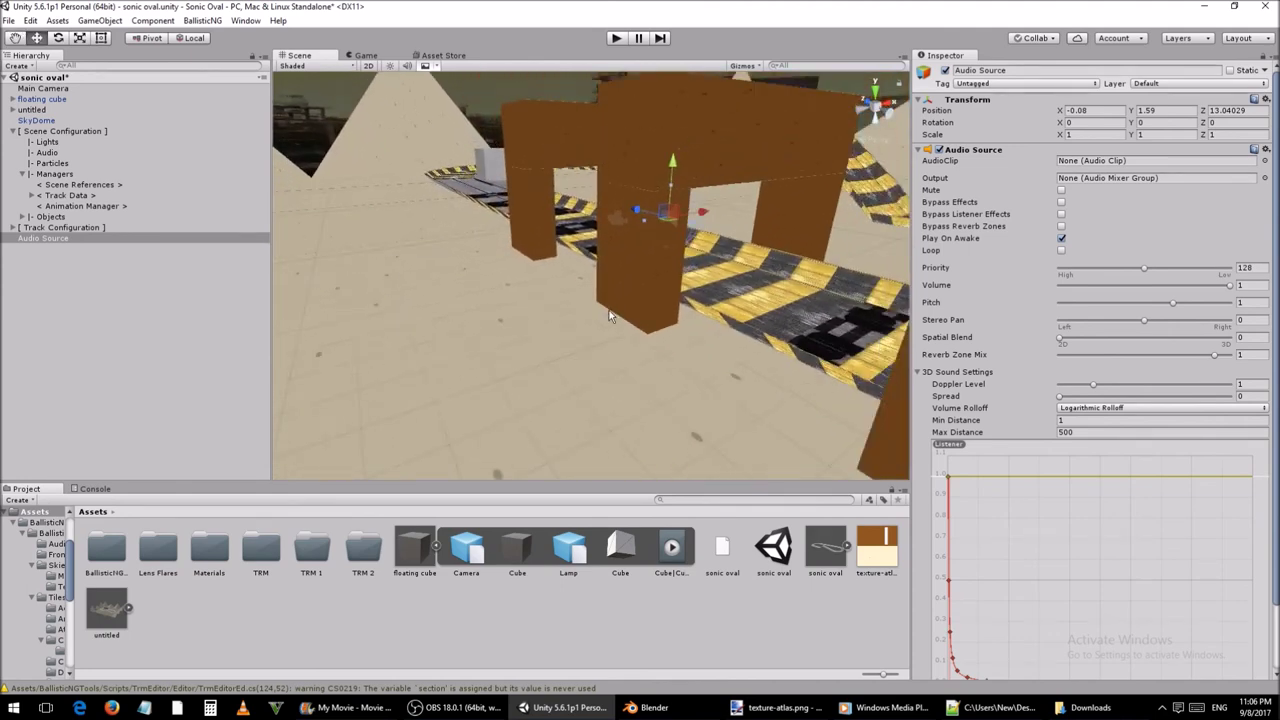
left_click_drag(645, 227, 491, 247)
right_click_drag(491, 247, 610, 222)
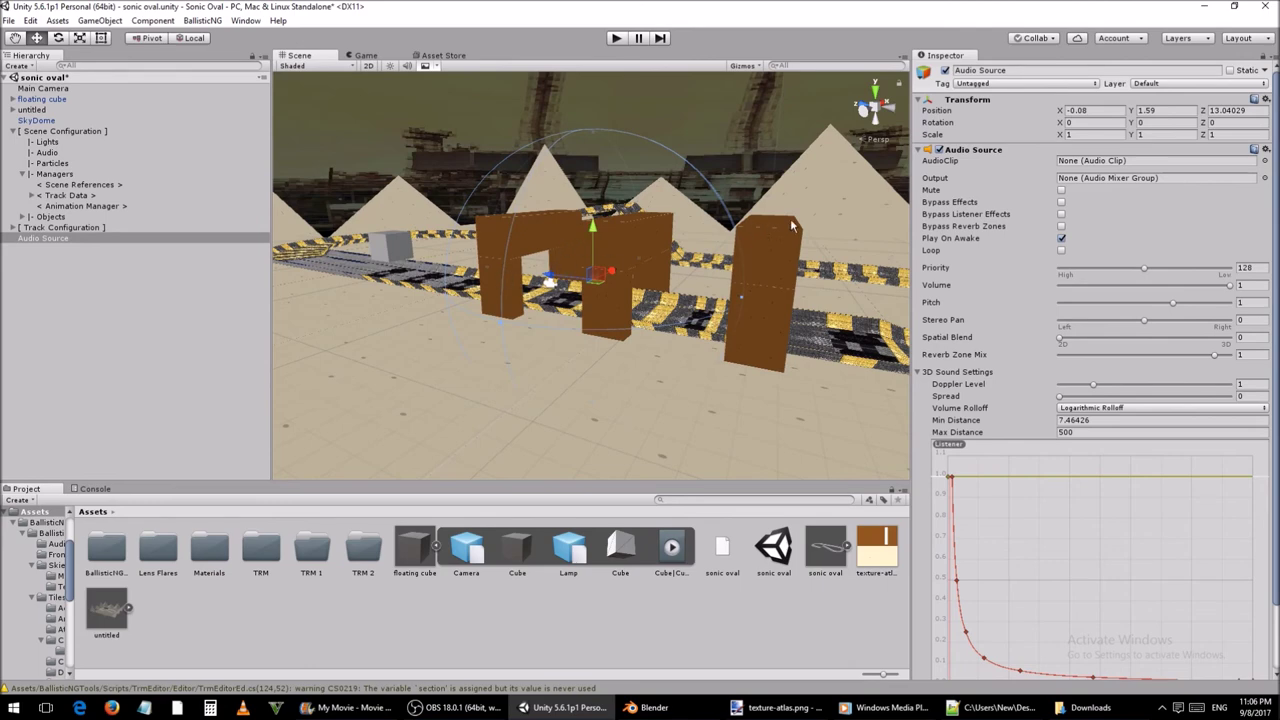
Step: Assign the Crowd clip to the audio source, enable Loop and set Spatial Blend to 1
left_click(1265, 161)
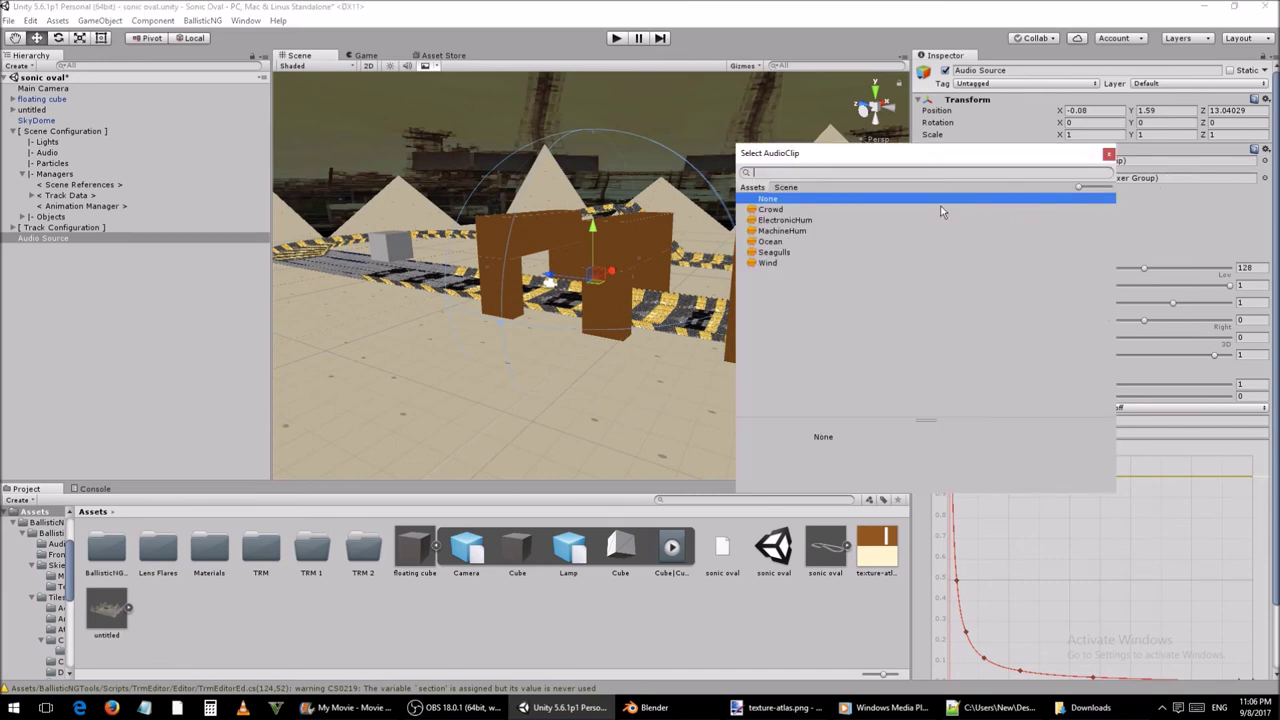
left_click(770, 209)
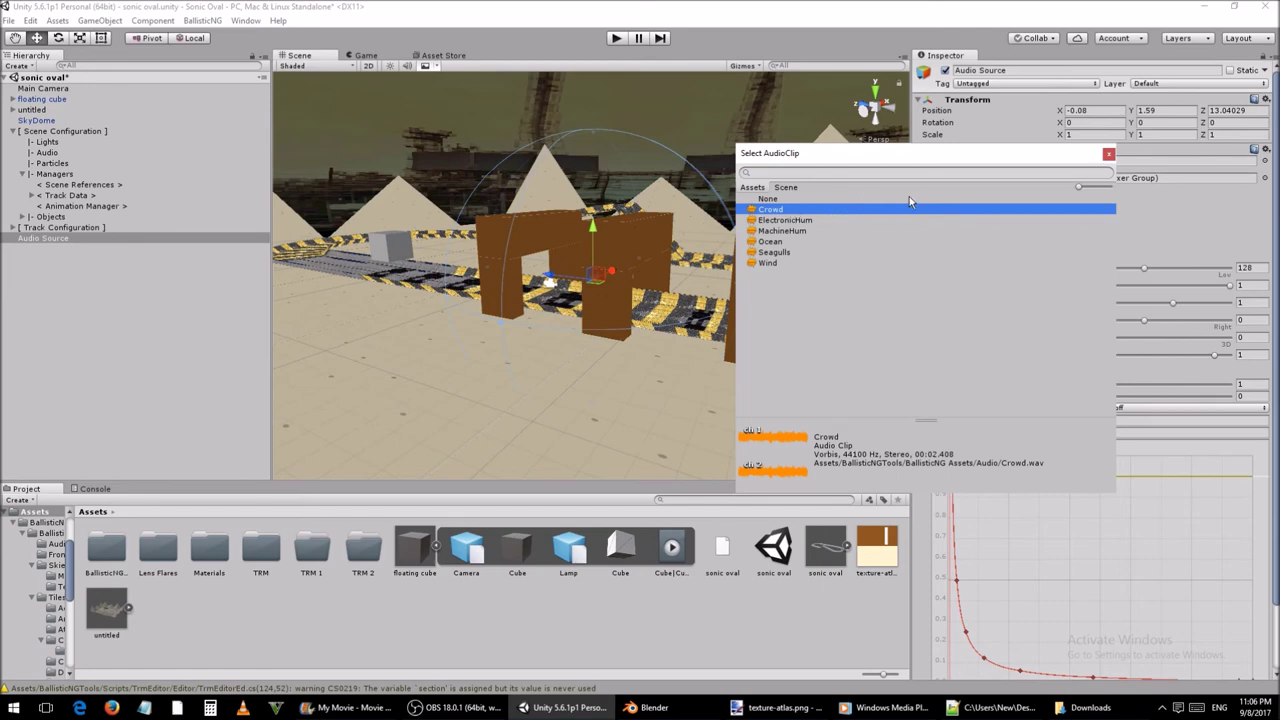
left_click(1108, 153)
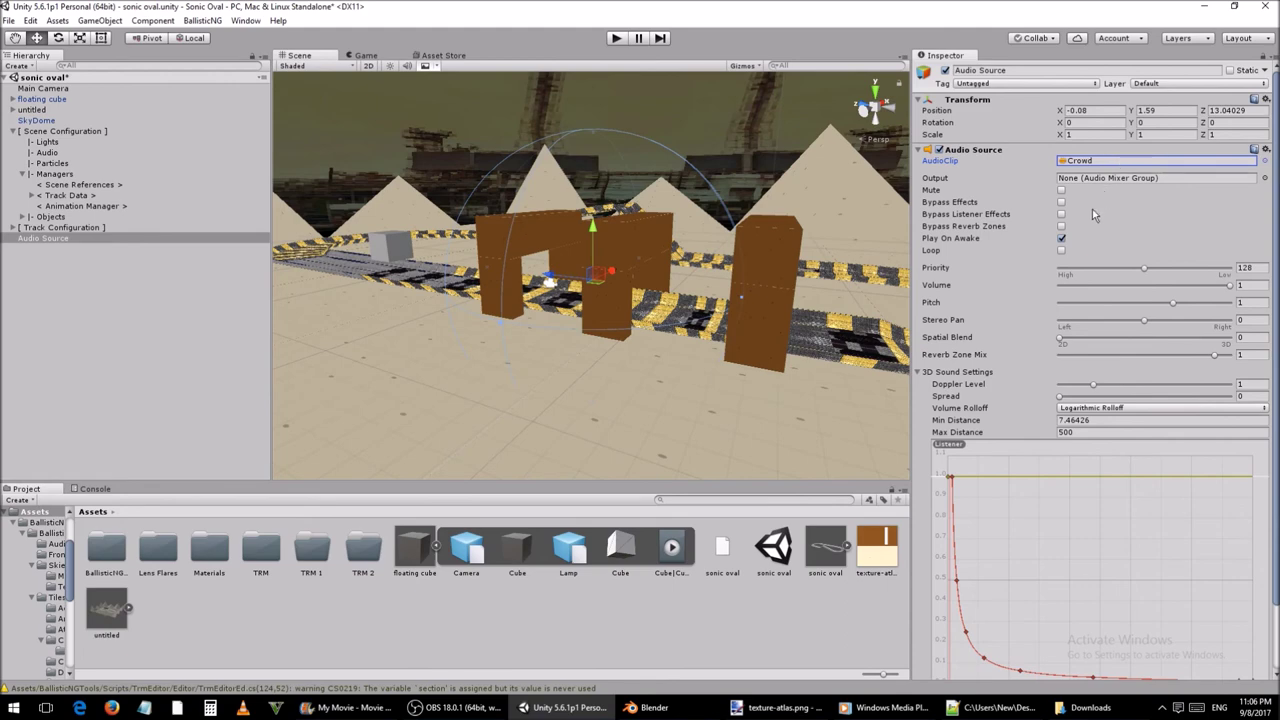
left_click(1063, 254)
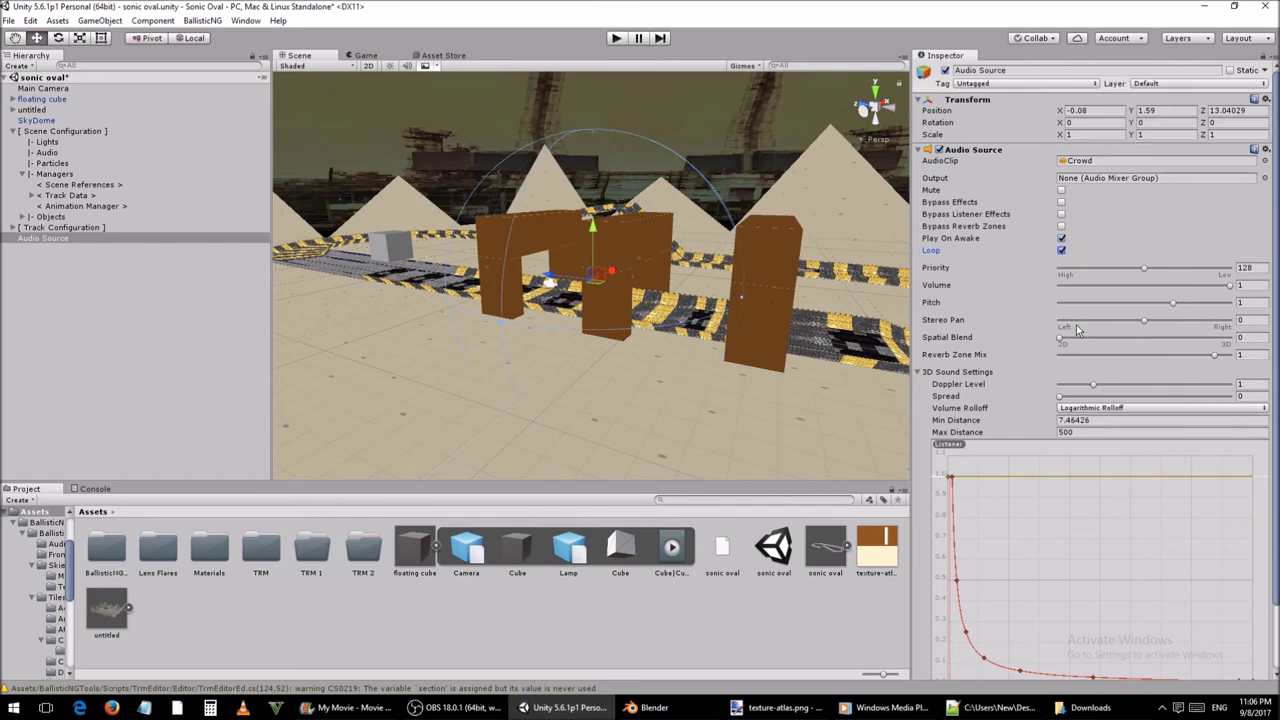
left_click_drag(1061, 339, 1238, 341)
Step: Apply the Crowd clip's import settings with Load In Background and Preload Audio Data enabled, and save the scene
left_click(1120, 163)
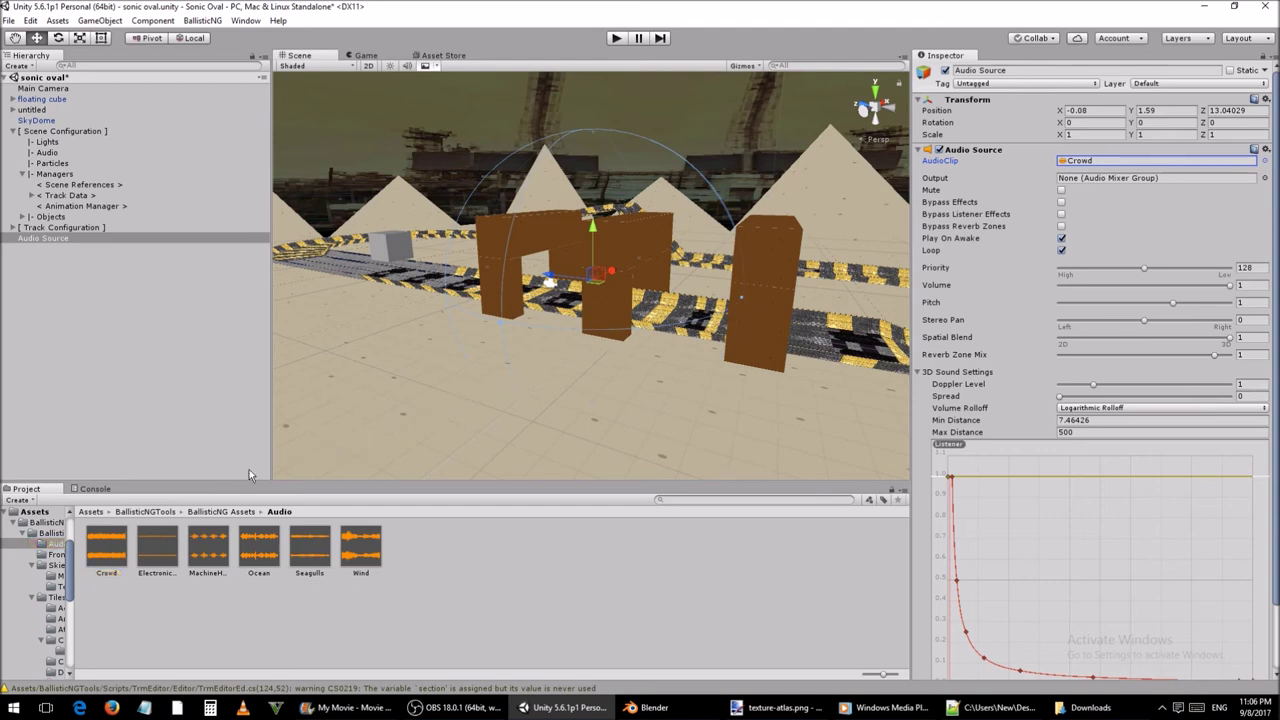
left_click(112, 545)
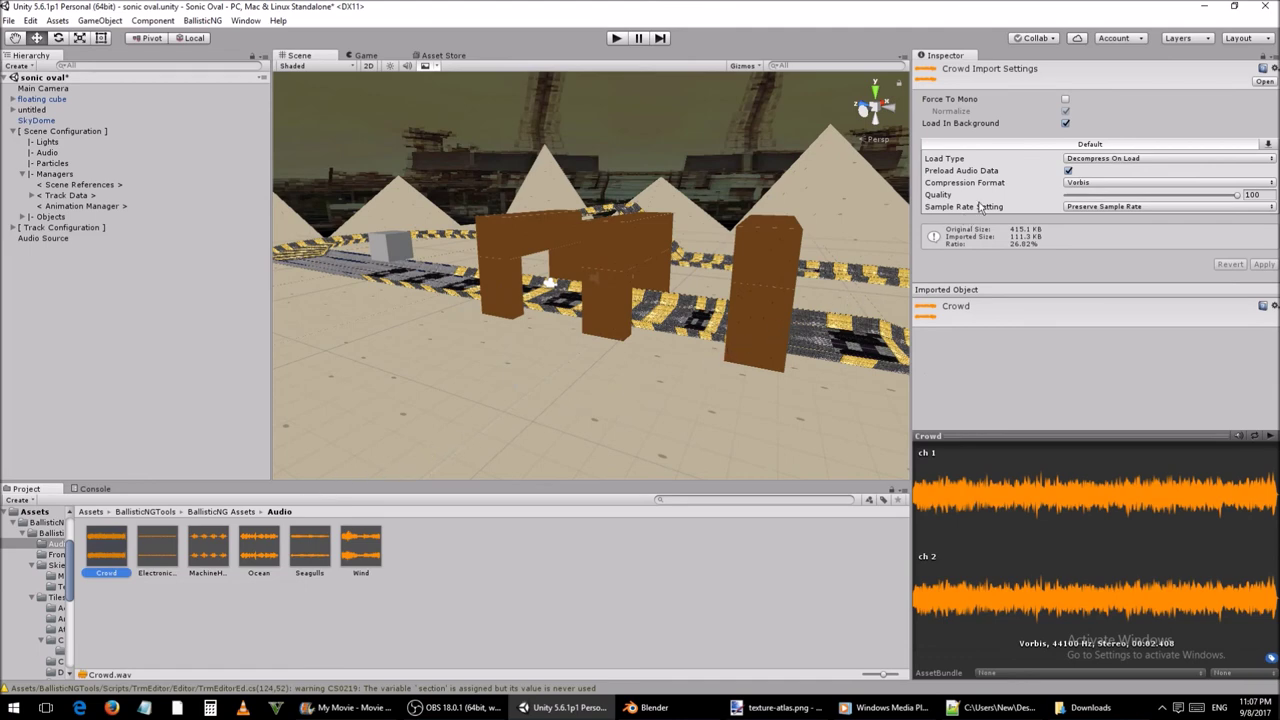
left_click(1066, 124)
left_click(1068, 171)
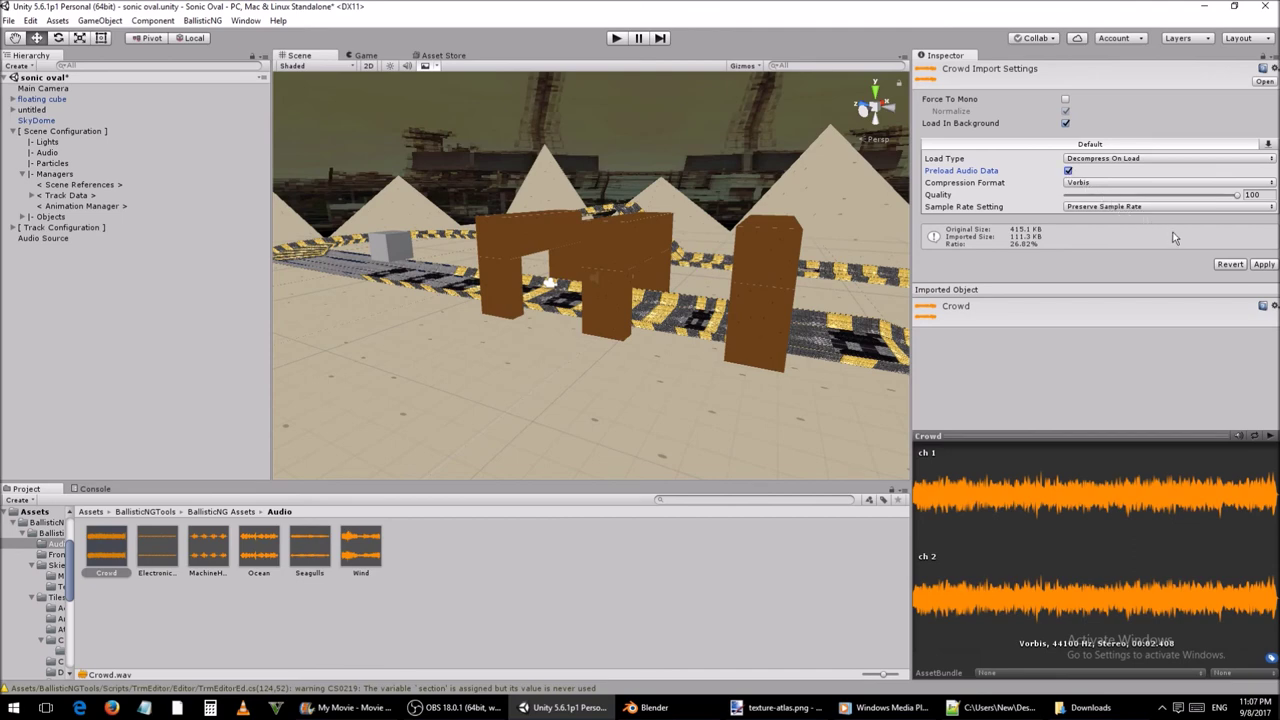
left_click(1275, 264)
right_click(96, 79)
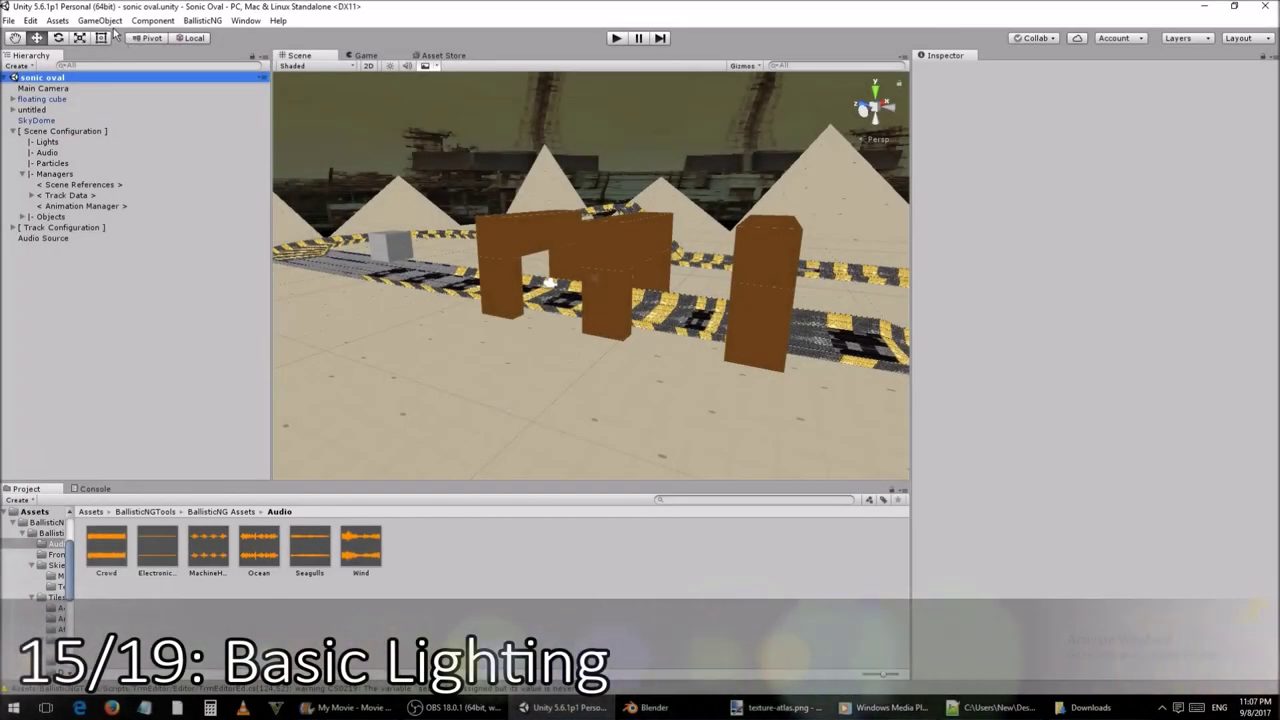
Step: Add a Point Light to the sonic oval scene
left_click(102, 20)
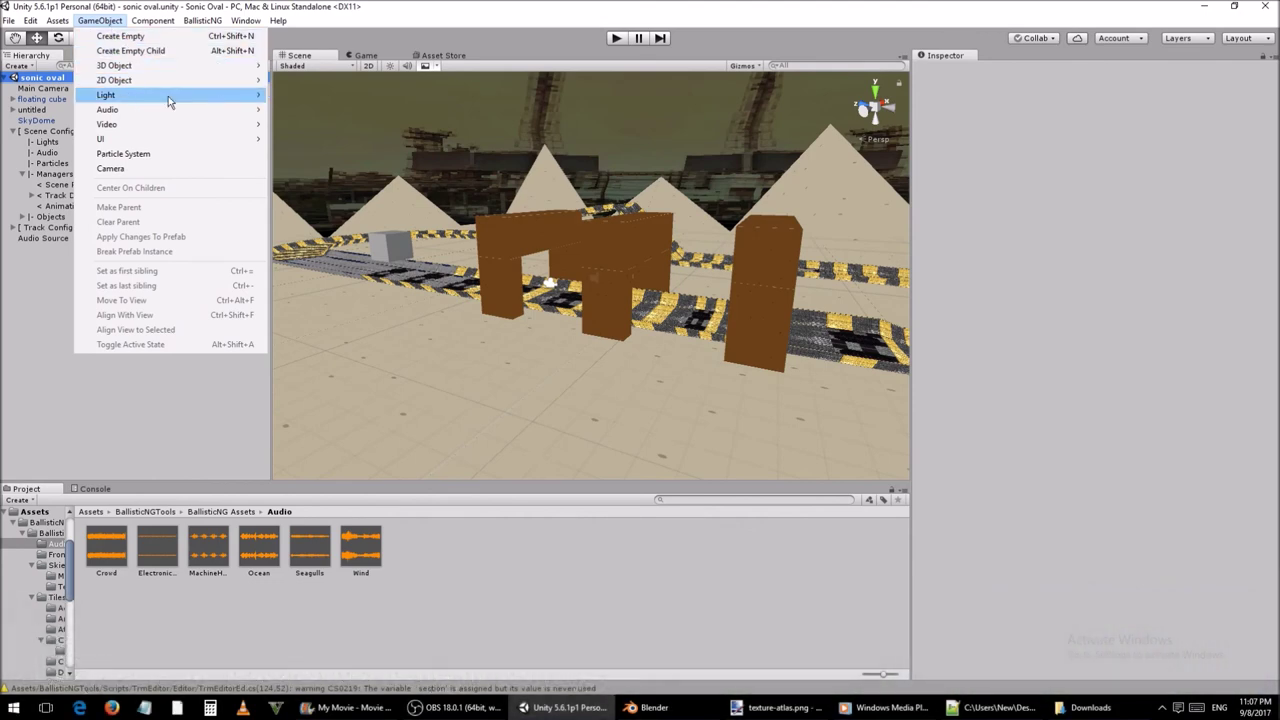
mouse_move(168, 100)
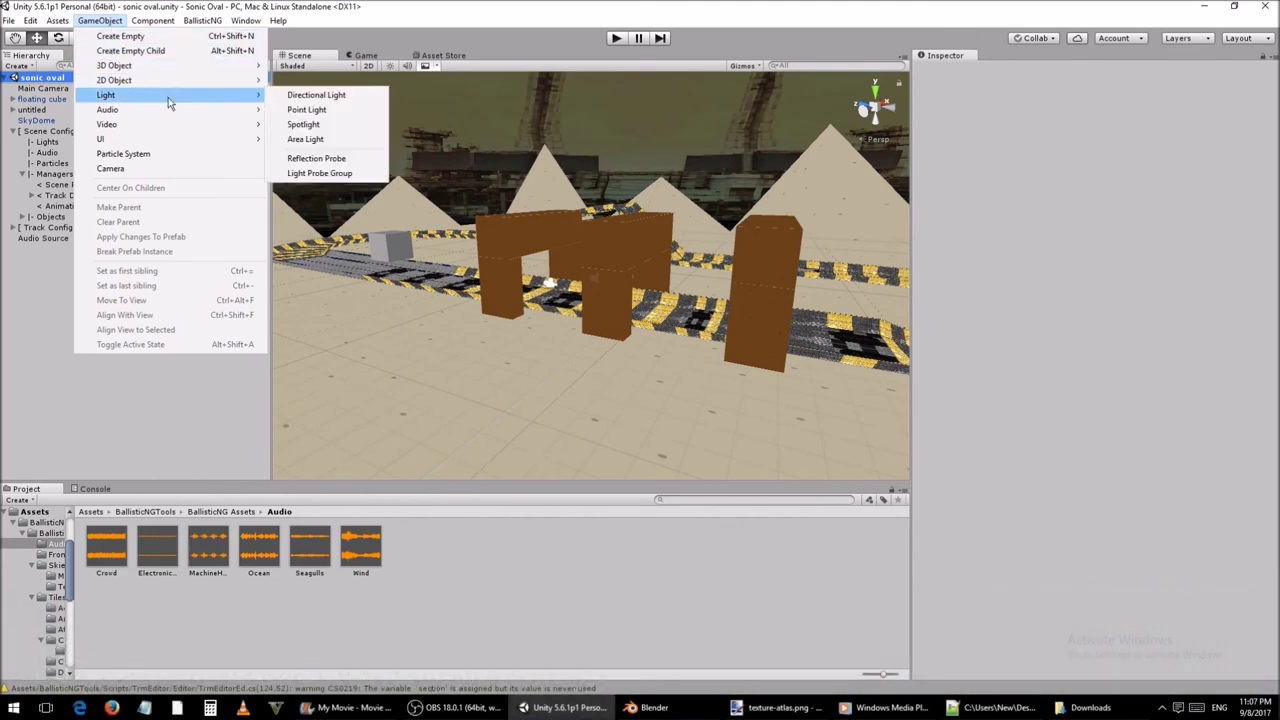
left_click(340, 111)
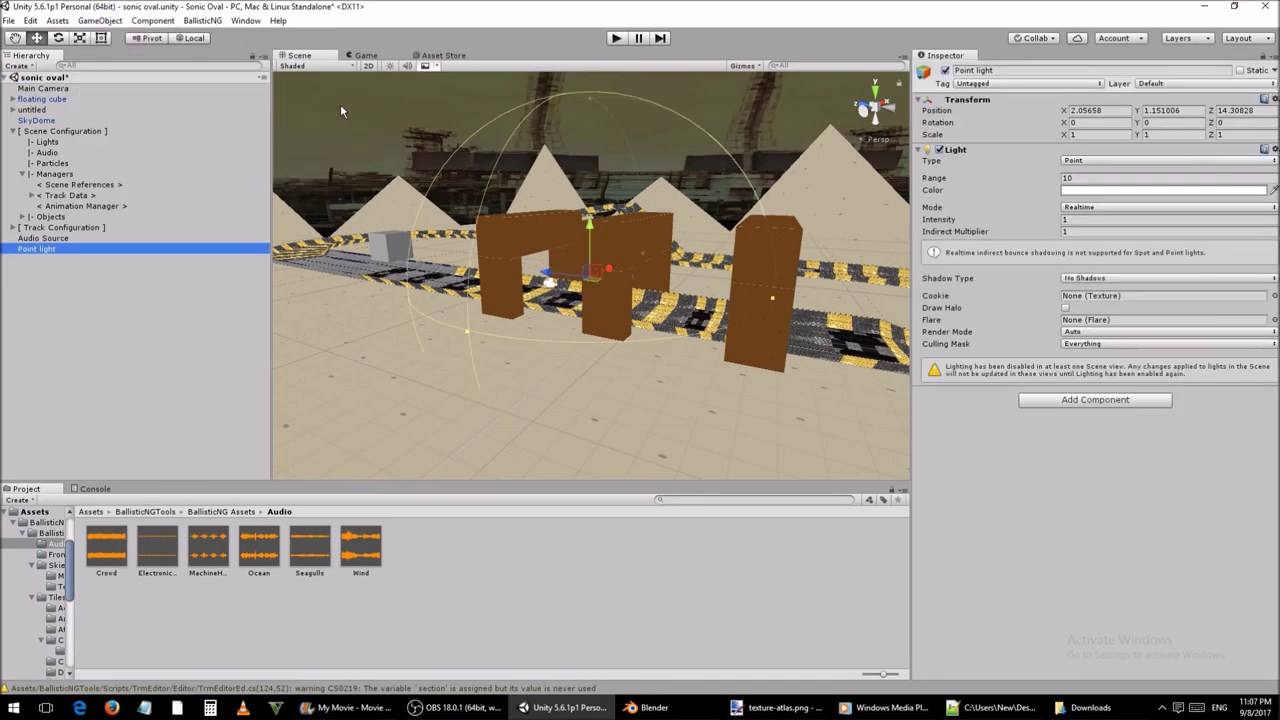
Step: Move the point light in among the brown arches, to about X 0.62 and Z 10.86
left_click_drag(382, 130, 490, 137, "alt")
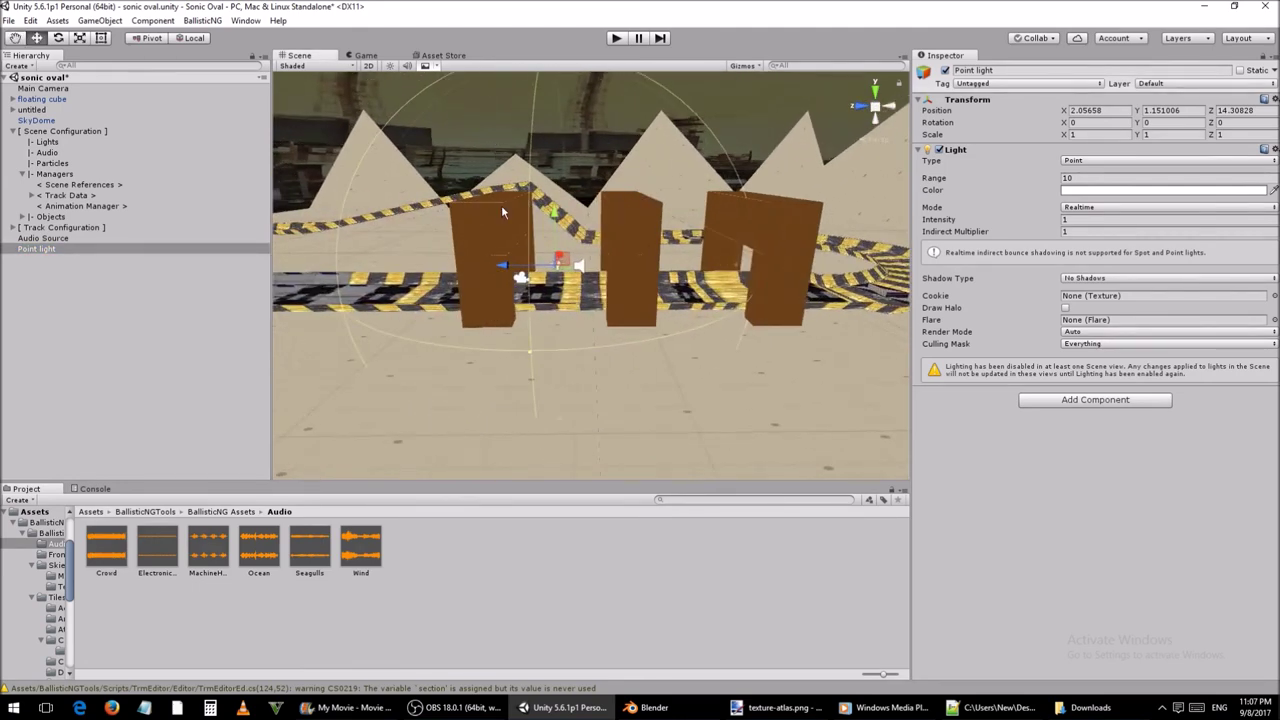
left_click_drag(509, 265, 229, 263)
left_click_drag(628, 302, 606, 298)
right_click_drag(606, 298, 940, 245)
key("w")
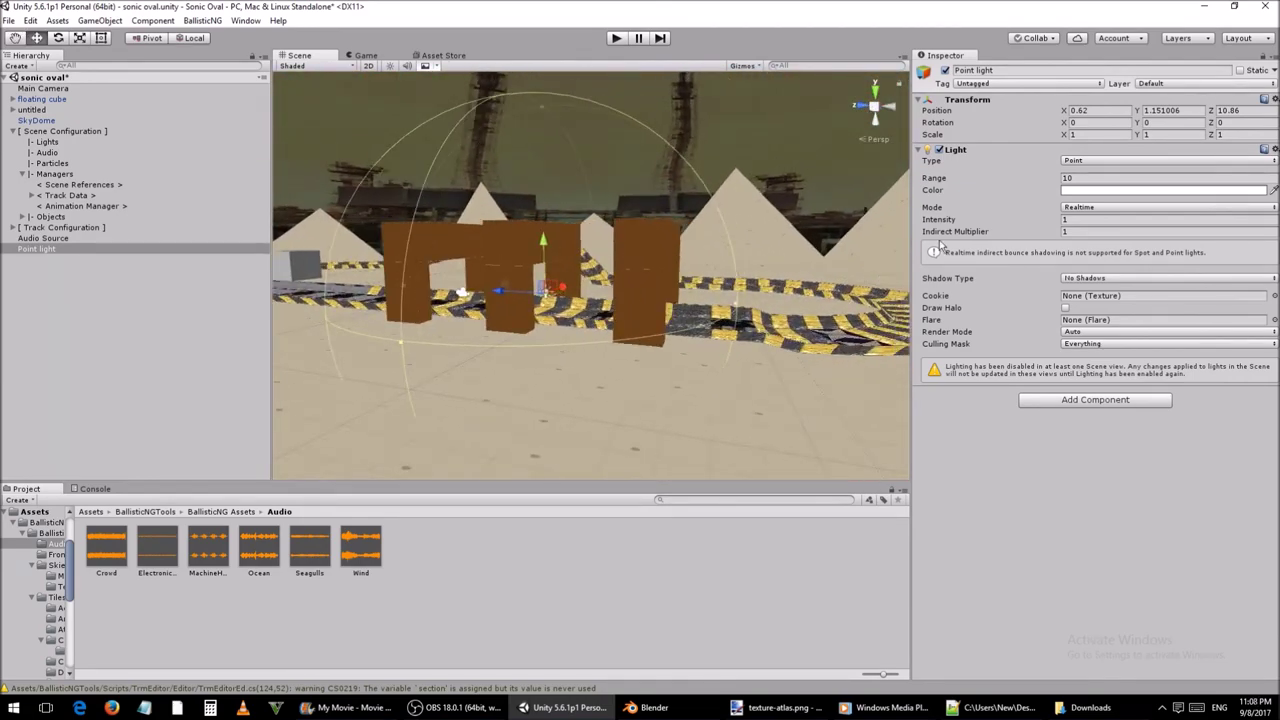
Step: Set the point light's color to magenta (DC00FF) and its intensity to 2
left_click(1071, 191)
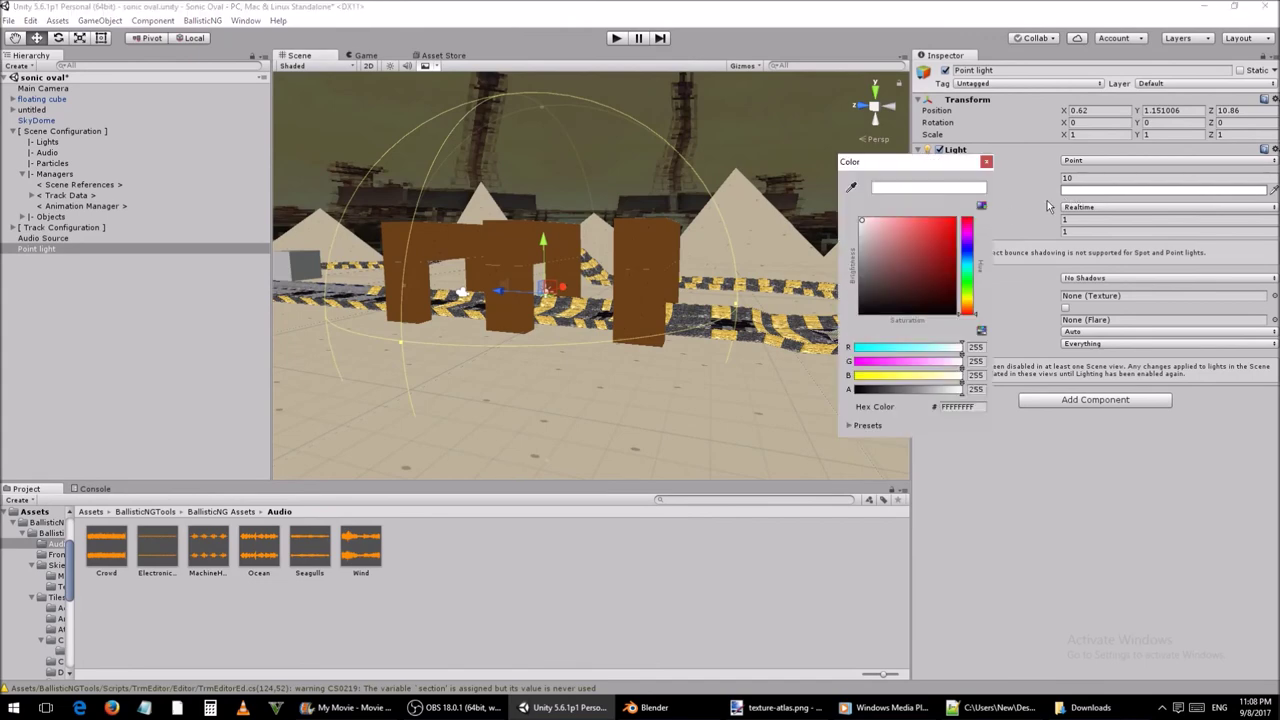
left_click(970, 267)
mouse_move(970, 272)
left_mouse_down()
mouse_move(971, 298)
mouse_move(967, 240)
left_mouse_up()
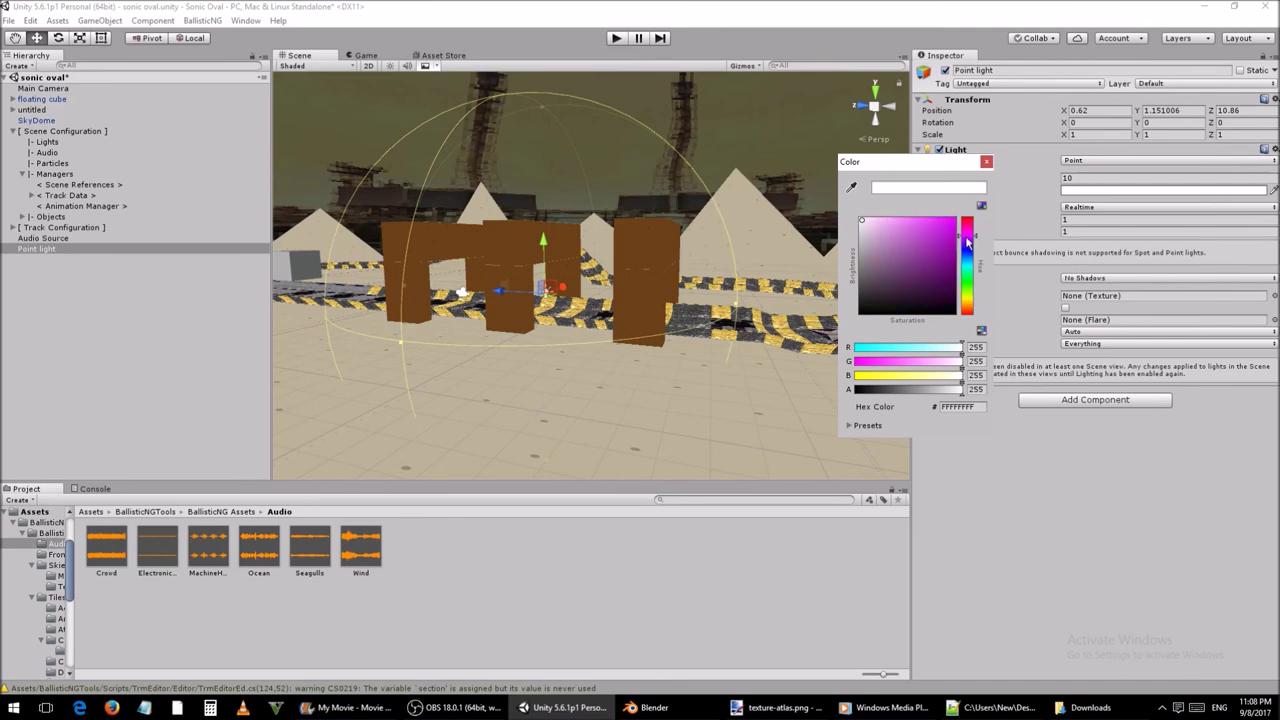
left_click(950, 257)
left_click_drag(950, 257, 958, 205)
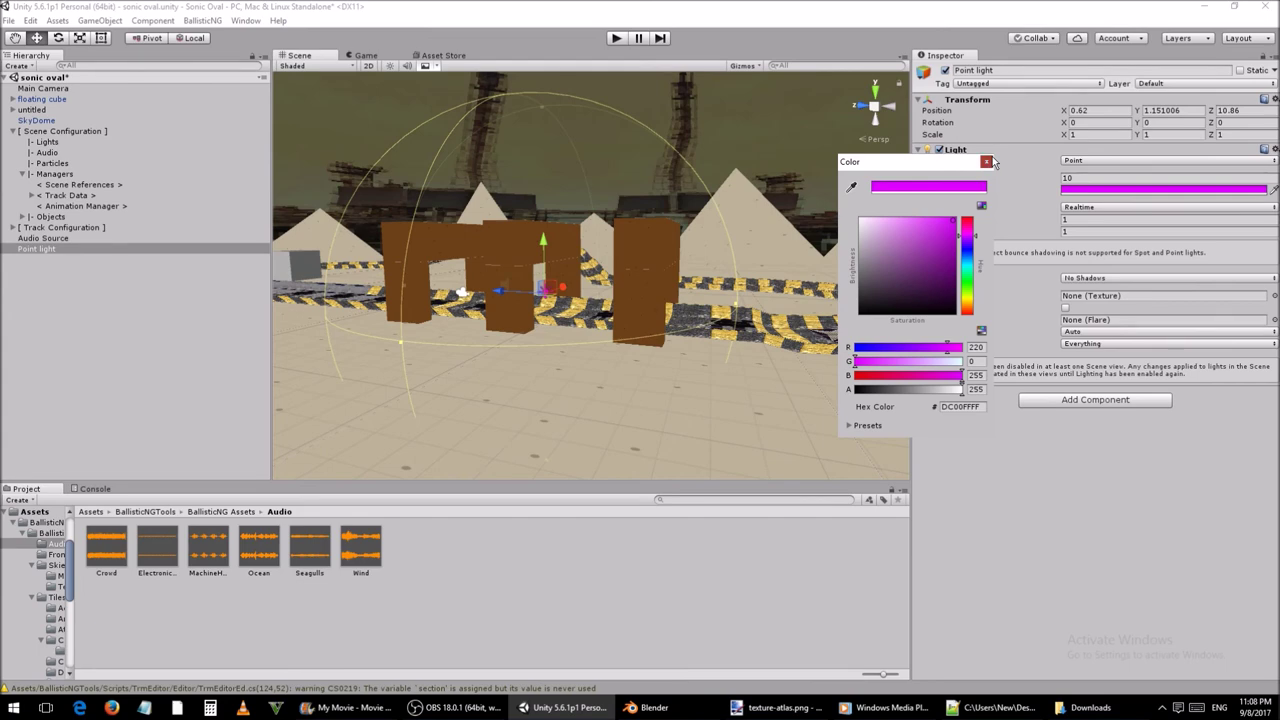
left_click(987, 162)
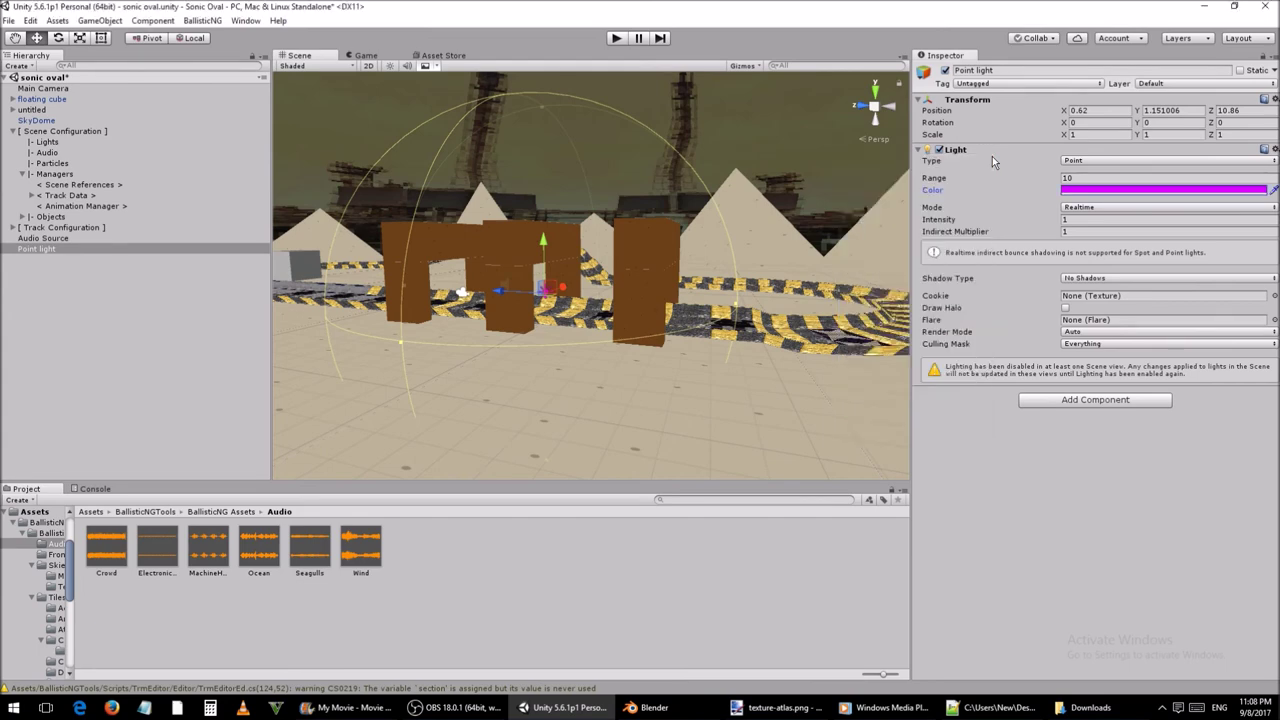
left_click(1092, 222)
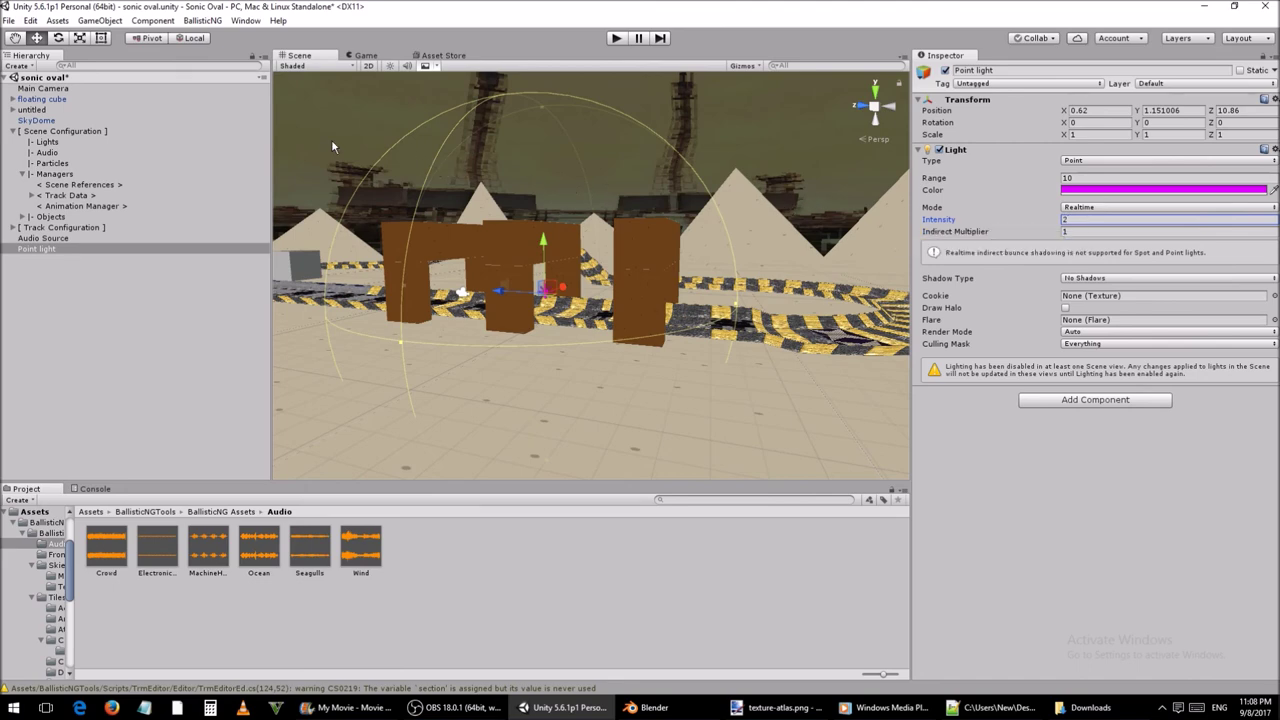
Step: Bake the scene's lighting with the BallisticNG Vertex Lightmapper and close the lightmapper
left_click(203, 21)
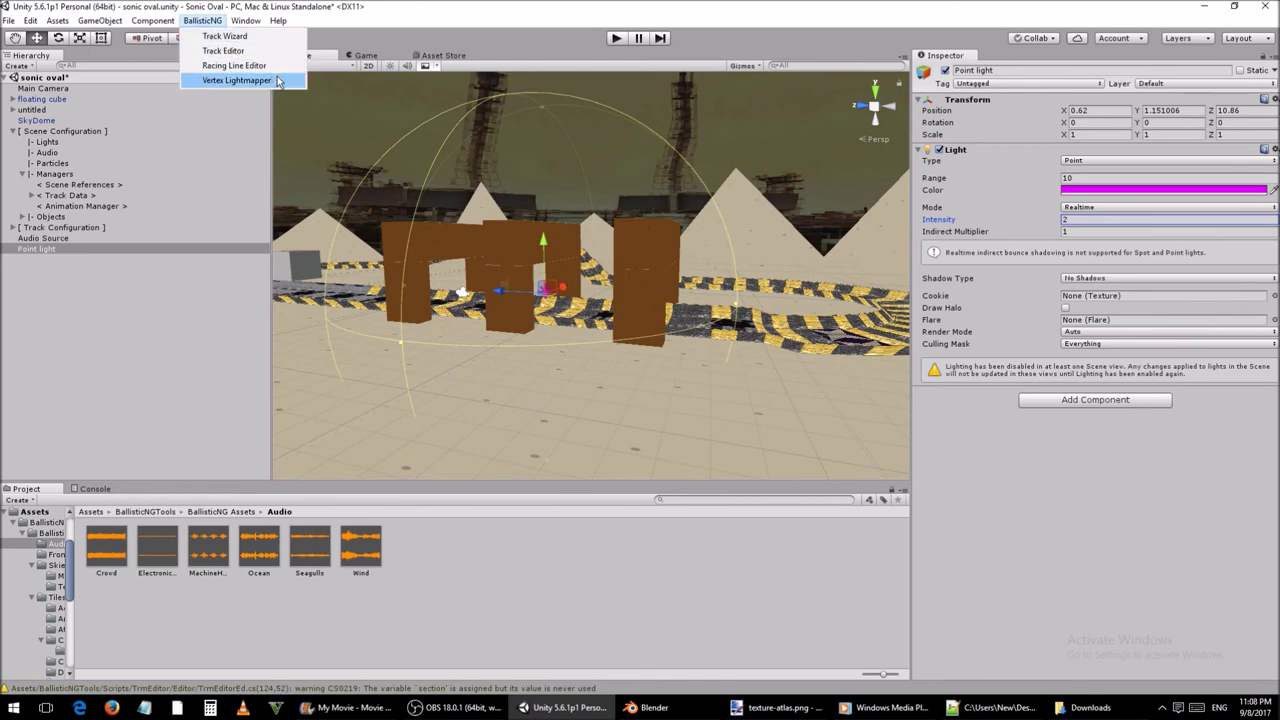
left_click(240, 80)
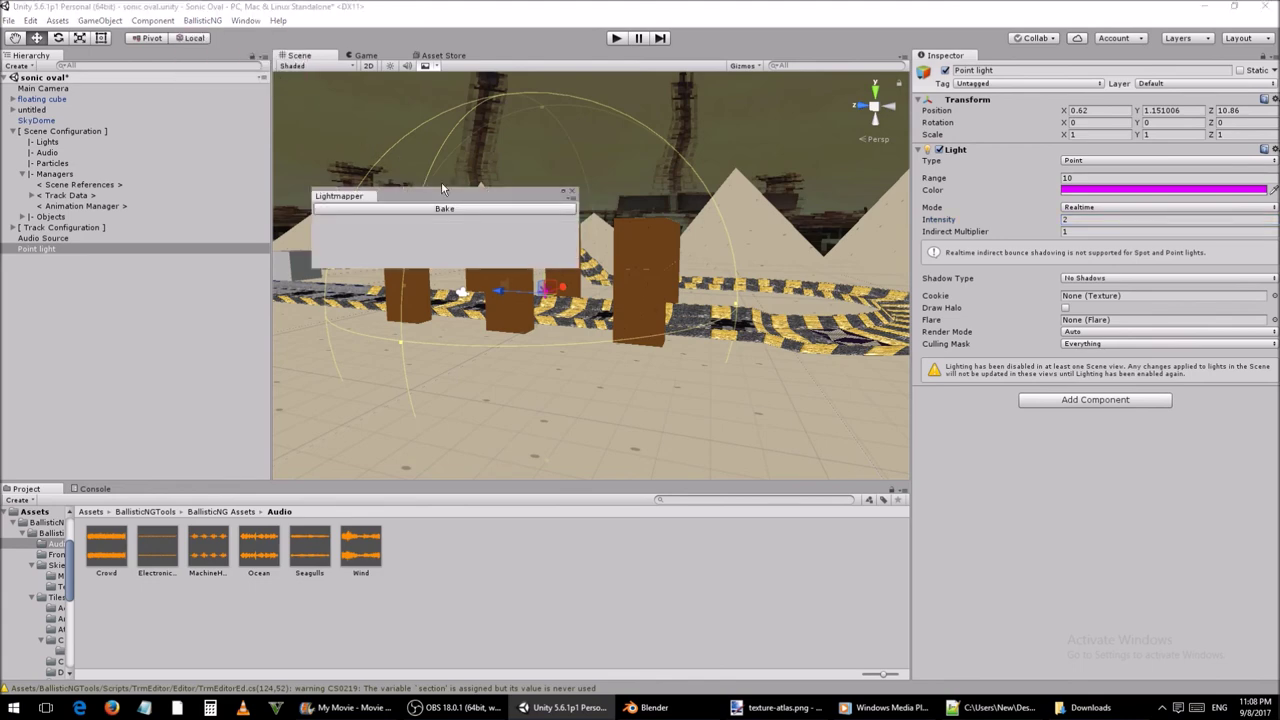
left_click(463, 209)
left_click_drag(485, 198, 806, 157)
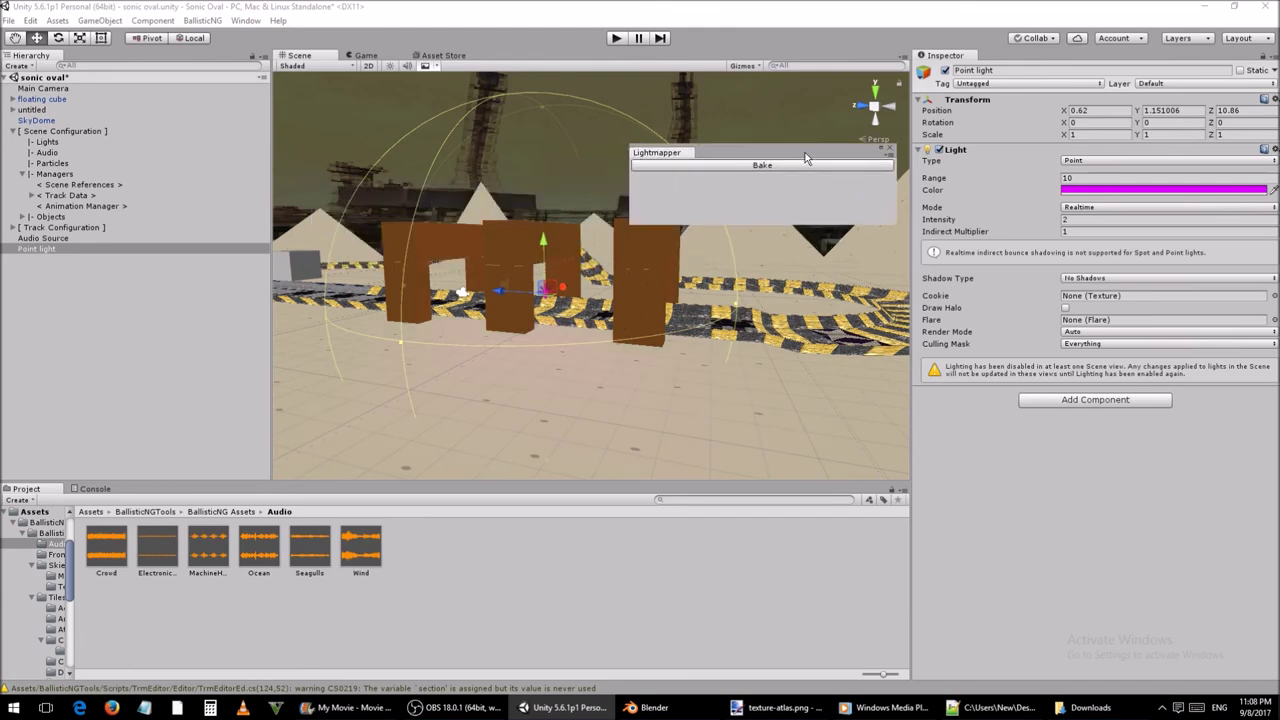
left_click(813, 166)
left_click(891, 149)
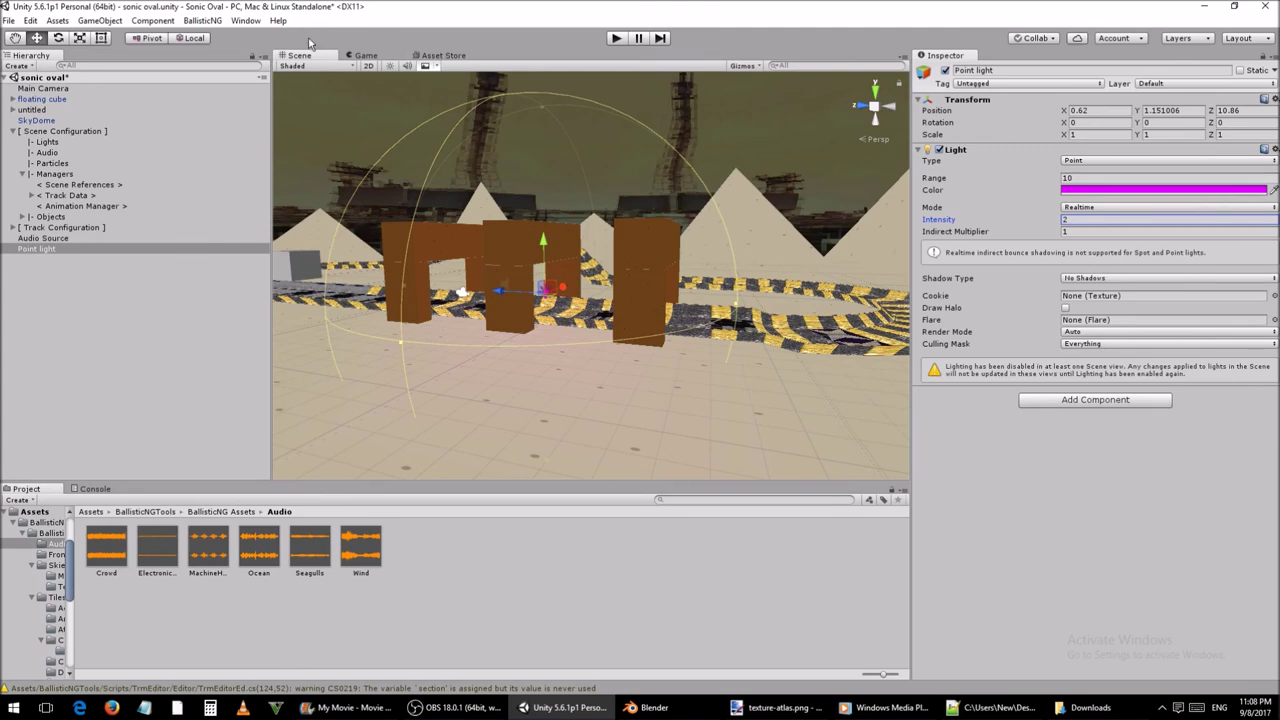
Step: Darken the scene's ambient color to gray (727272) in the environment lighting settings
left_click(250, 21)
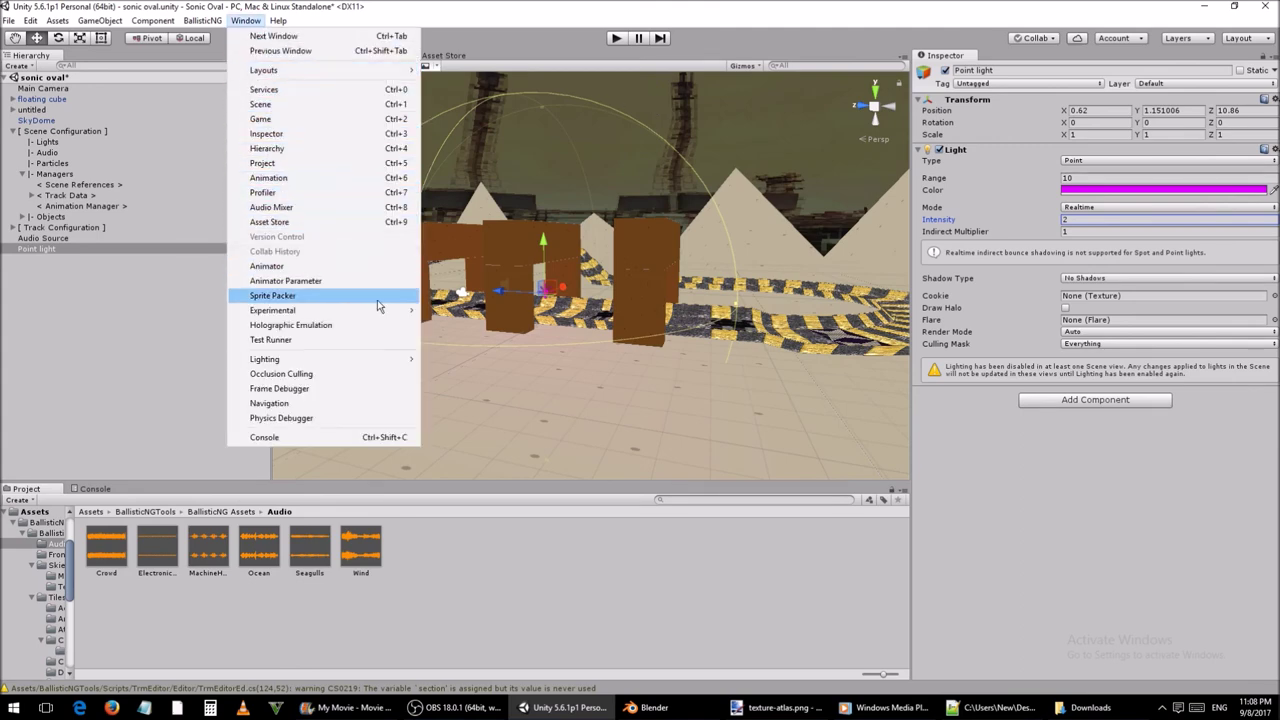
mouse_move(275, 363)
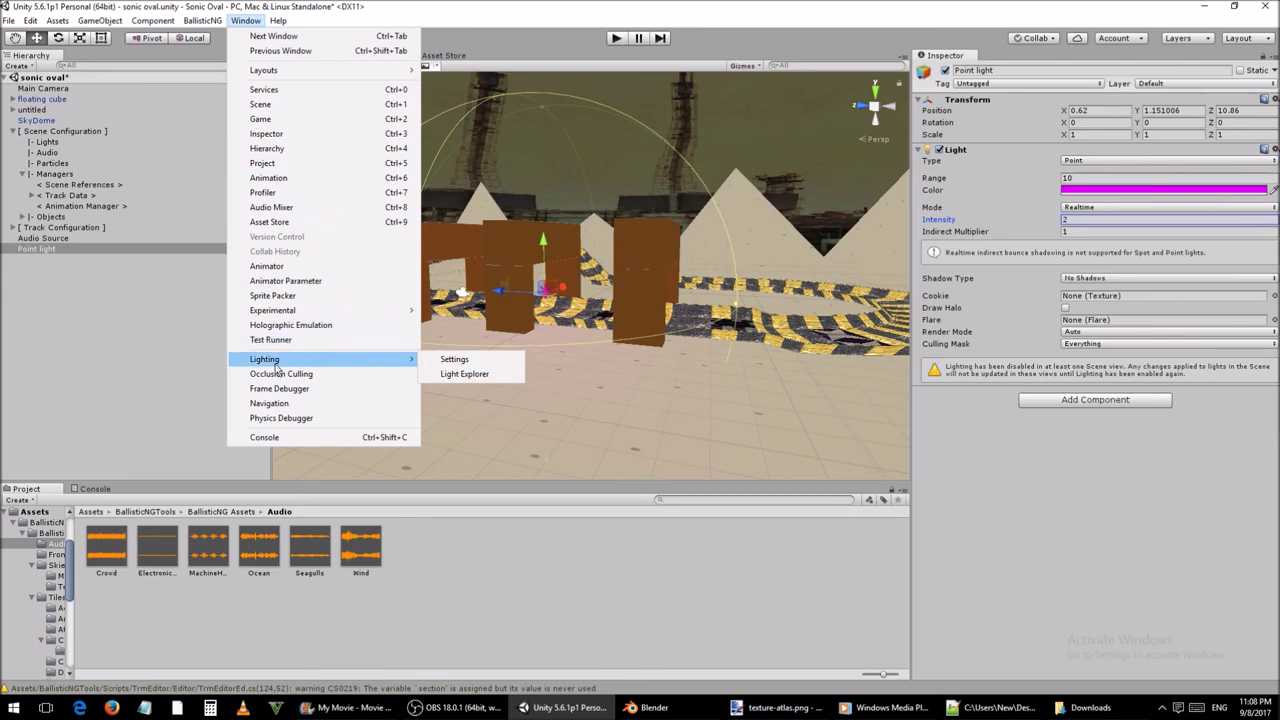
left_click(470, 363)
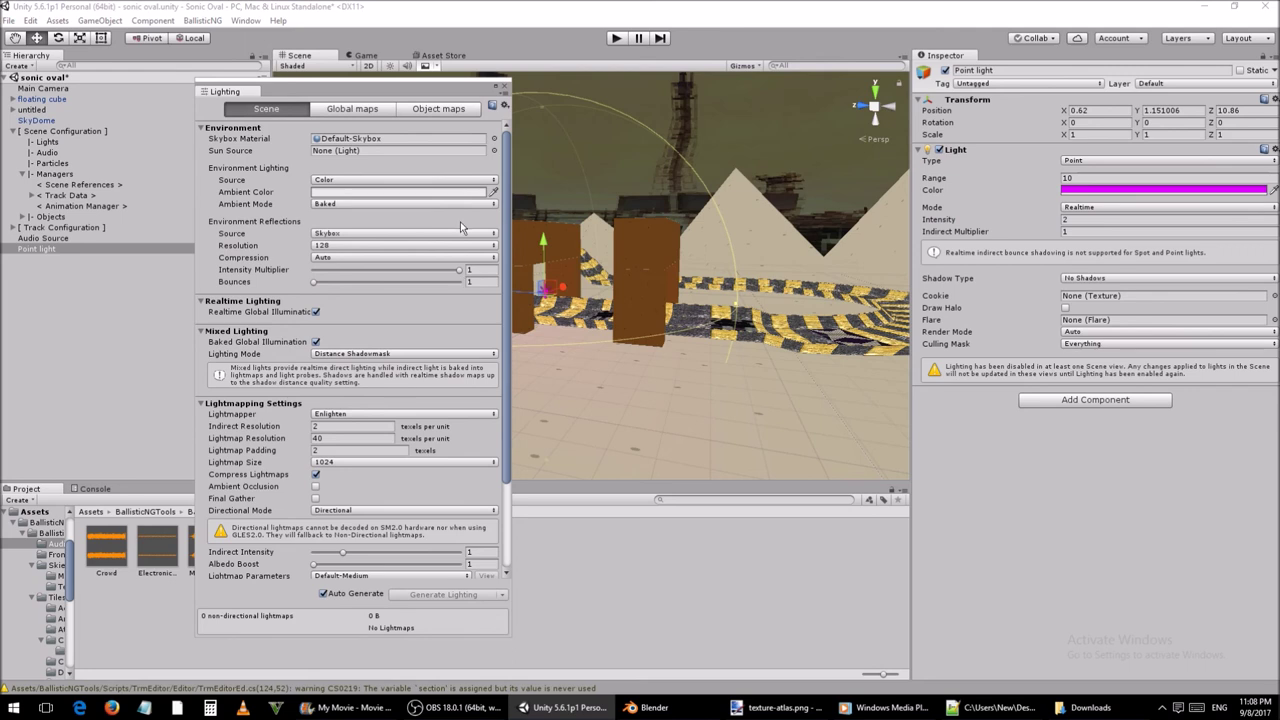
left_click(462, 192)
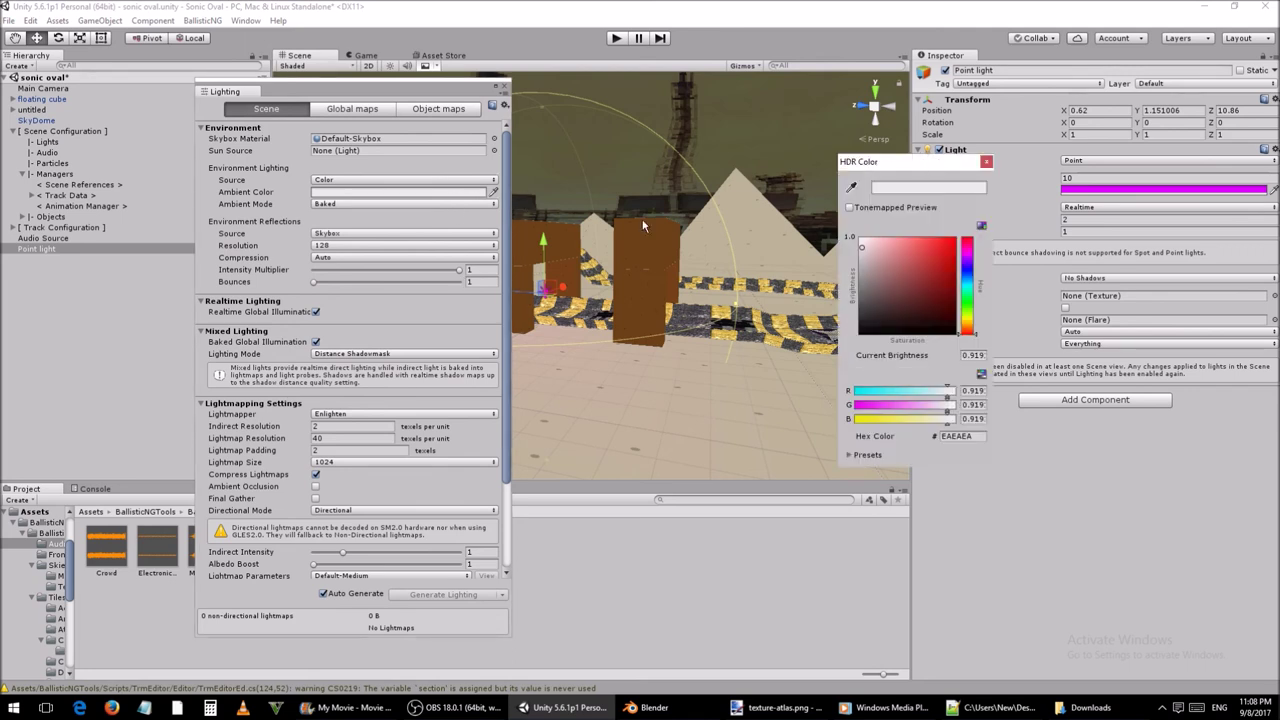
left_click_drag(865, 269, 852, 295)
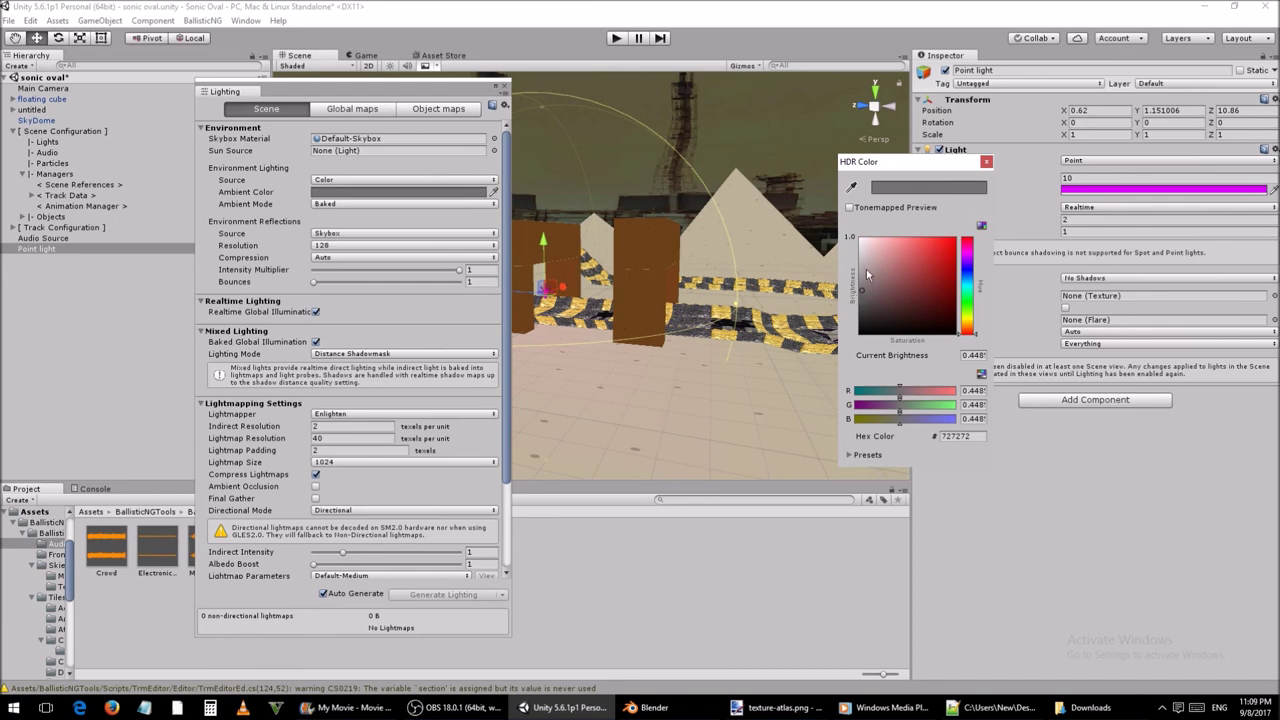
left_click(986, 161)
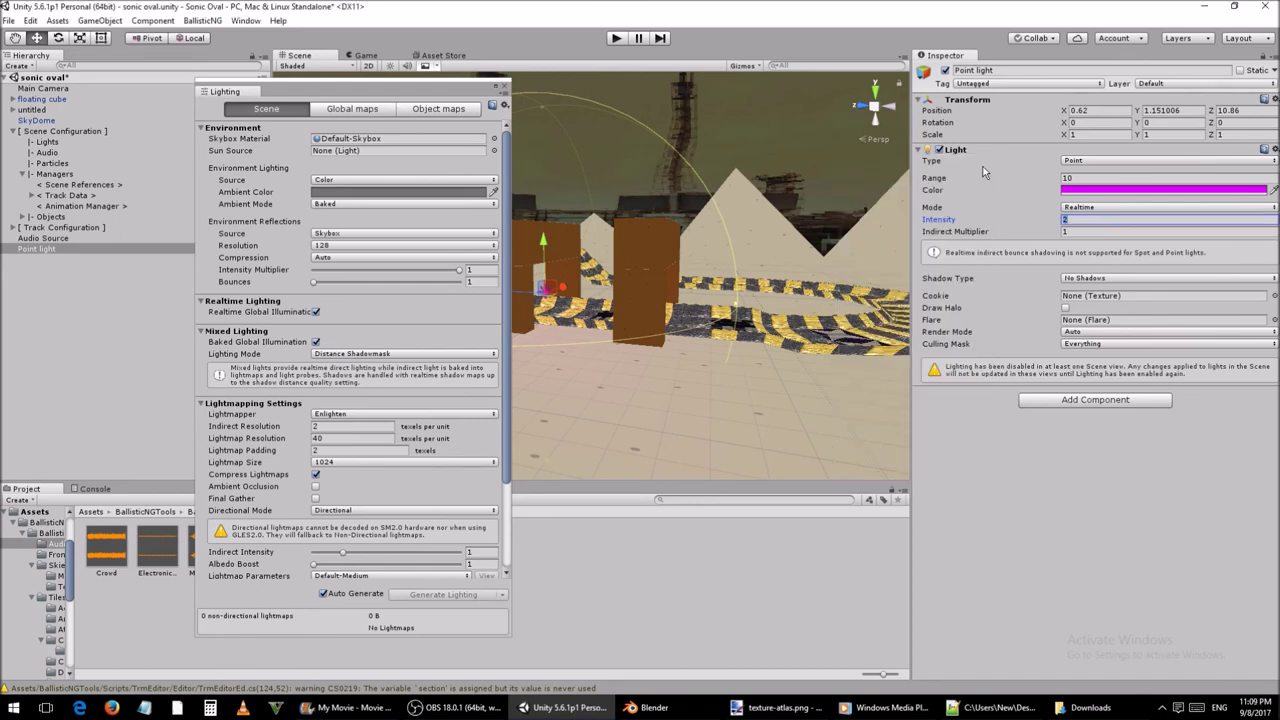
left_click(507, 90)
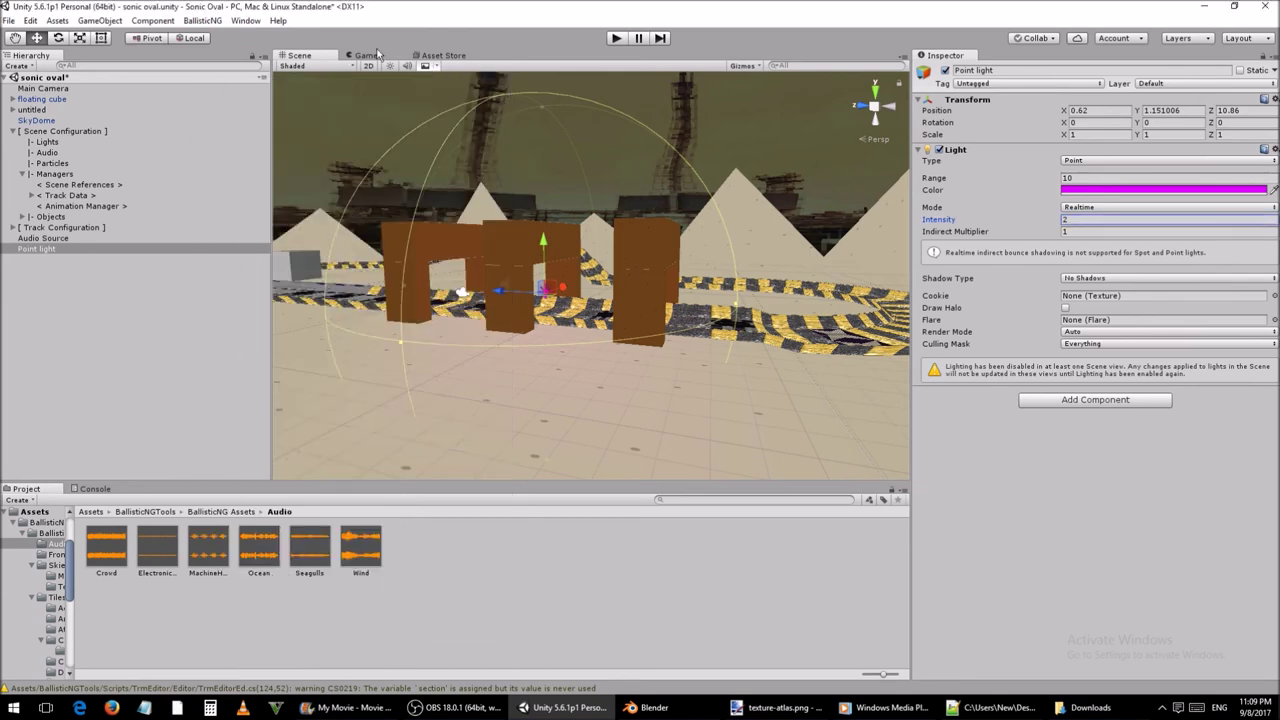
Step: Rebake the vertex lighting with the gray ambient color and inspect the light around the arches
left_click(216, 22)
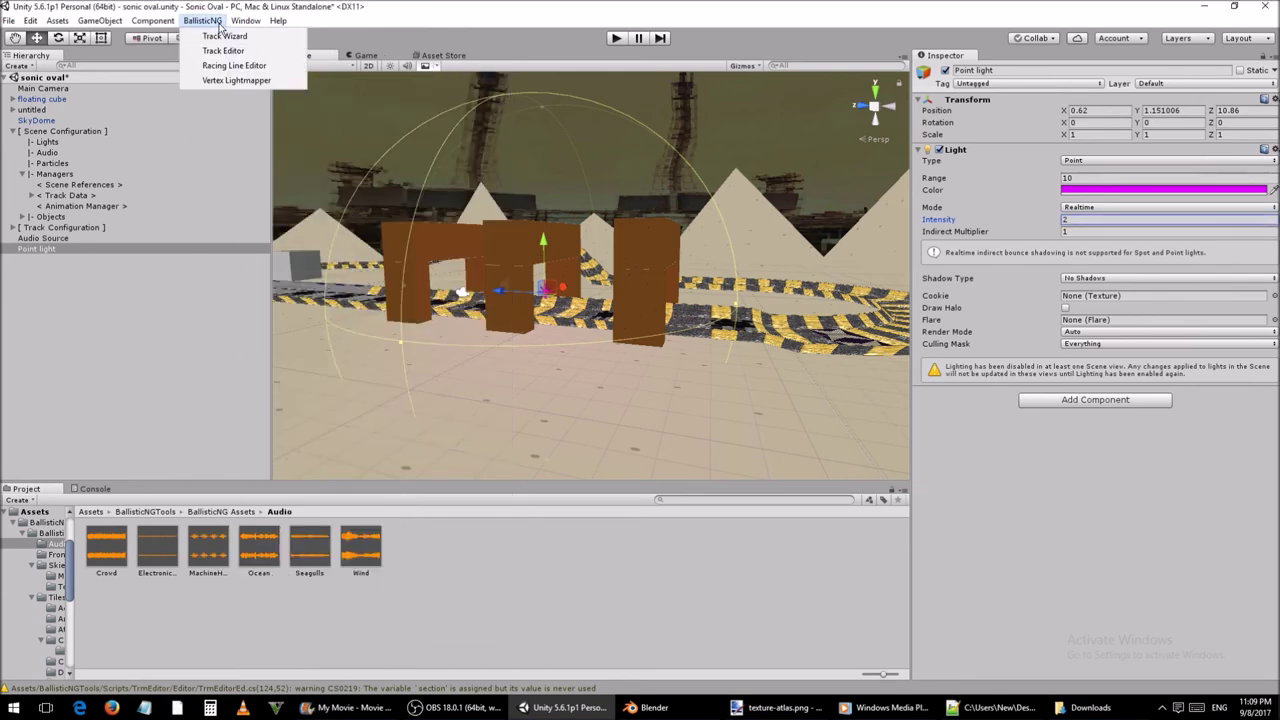
left_click(236, 80)
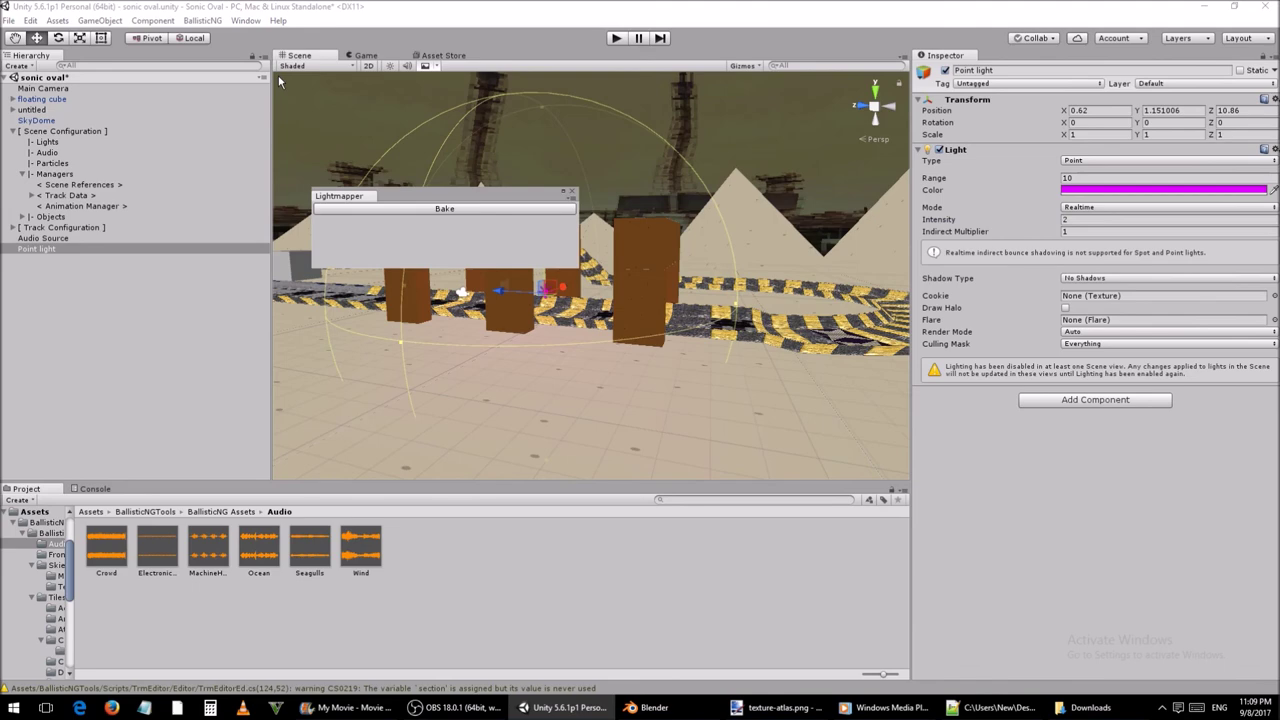
left_click(445, 209)
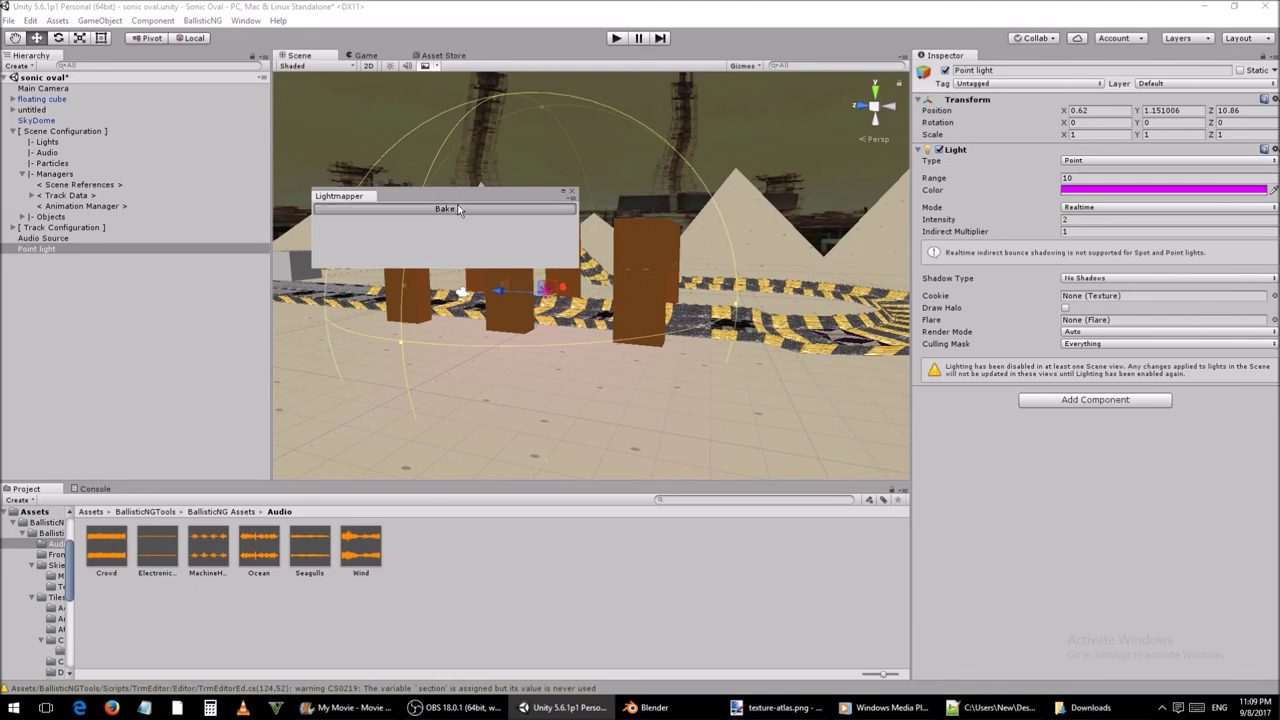
left_click(571, 190)
key("w")
right_click_drag(571, 190, 546, 222)
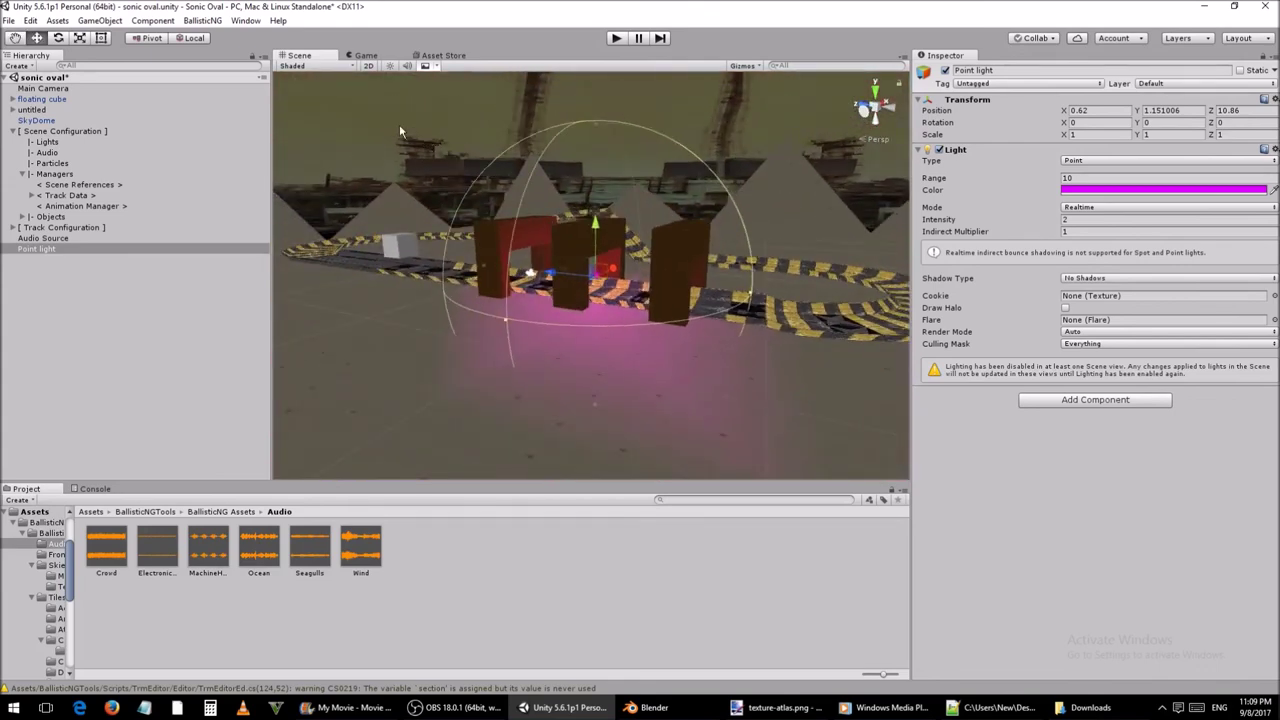
Step: Set the scene's ambient color to black (000000) in the environment lighting settings
left_click(245, 20)
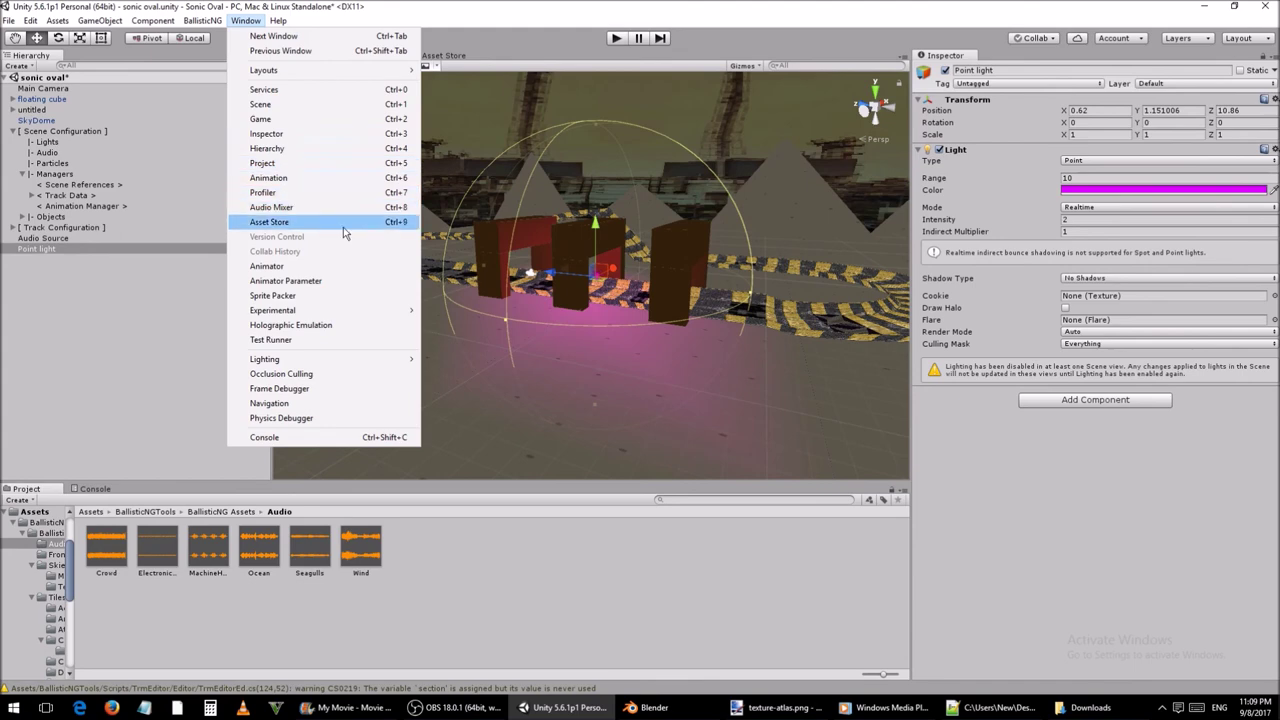
left_click(428, 356)
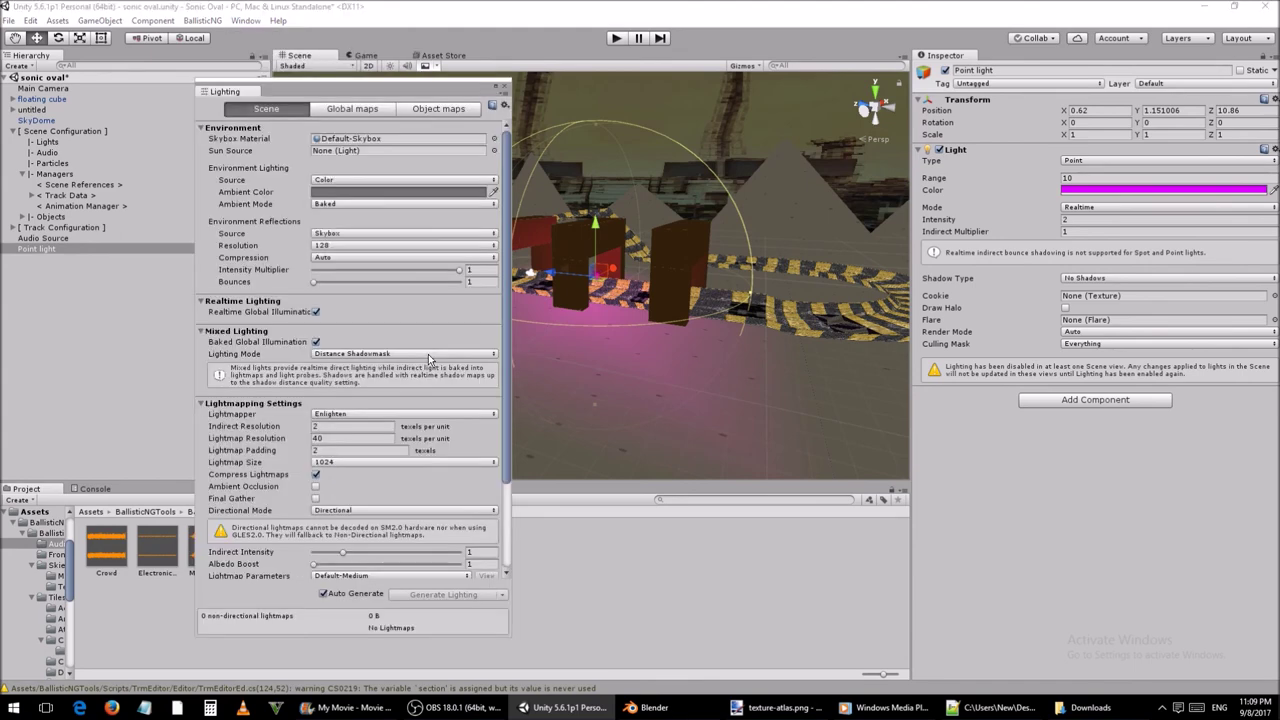
left_click(449, 193)
left_click_drag(862, 290, 860, 337)
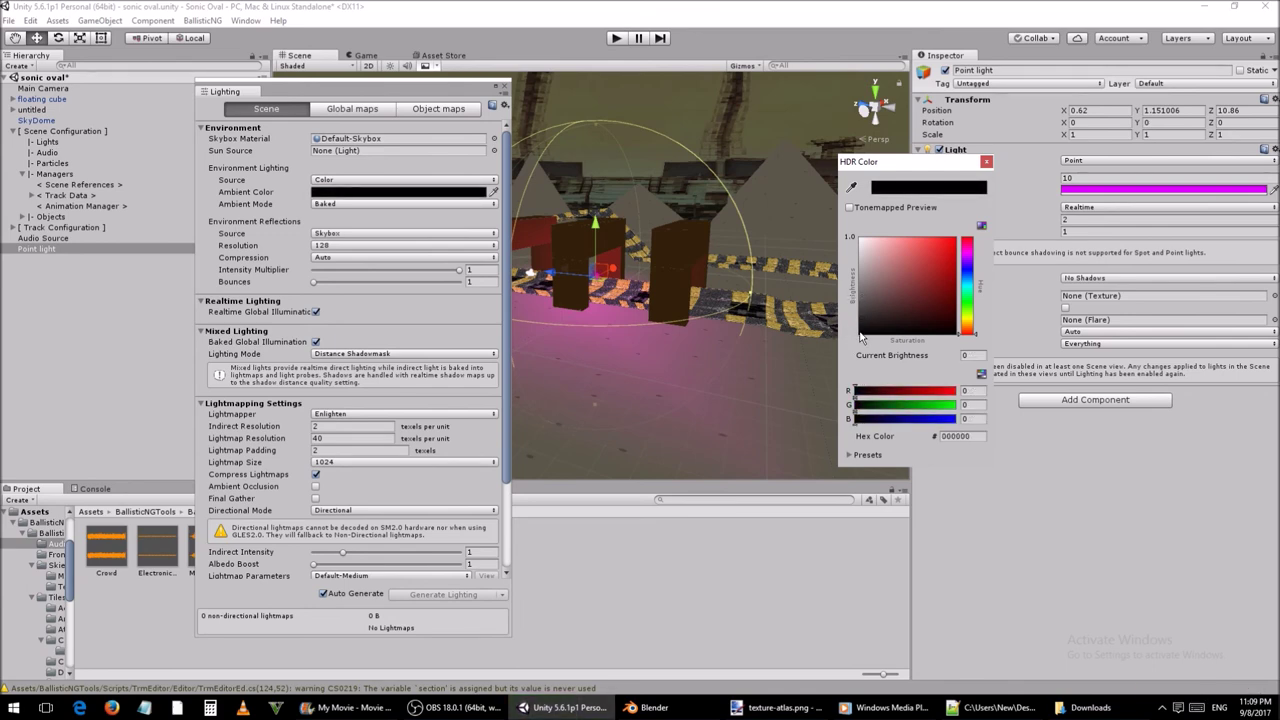
left_click(985, 162)
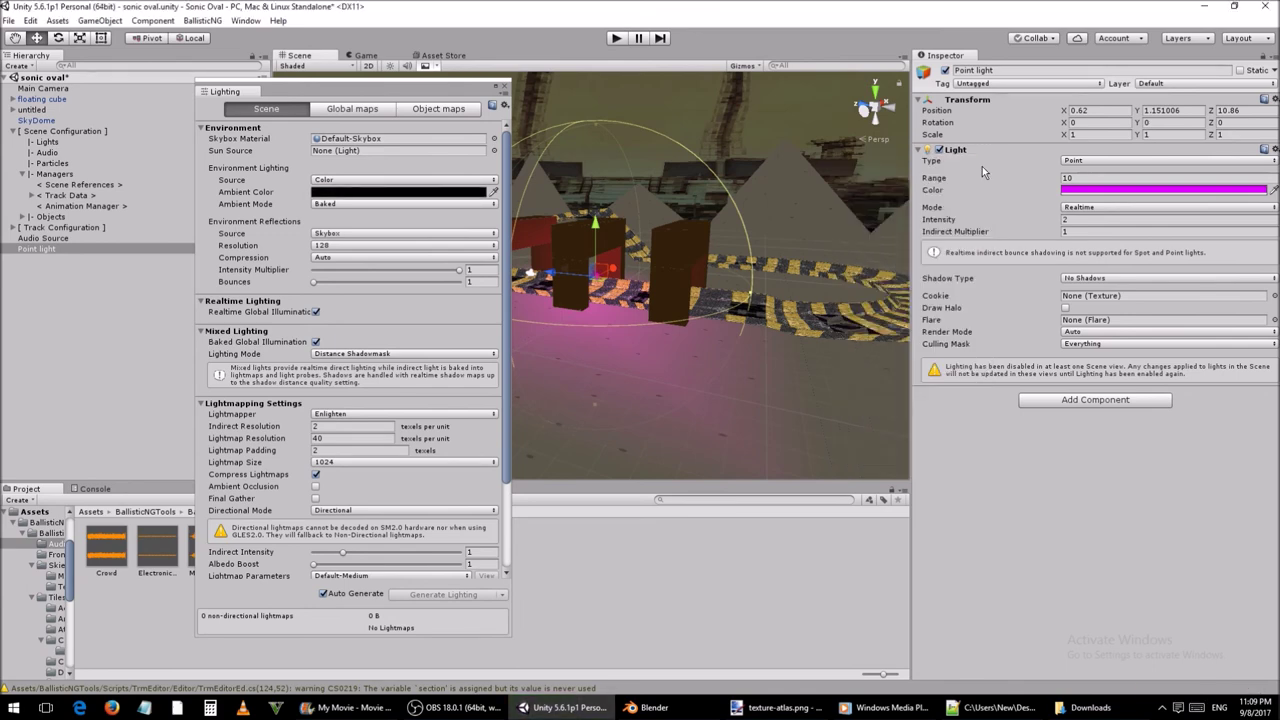
left_click(502, 89)
Step: Bake the vertex lighting with the black ambient color and inspect the track around the arches
left_click(208, 22)
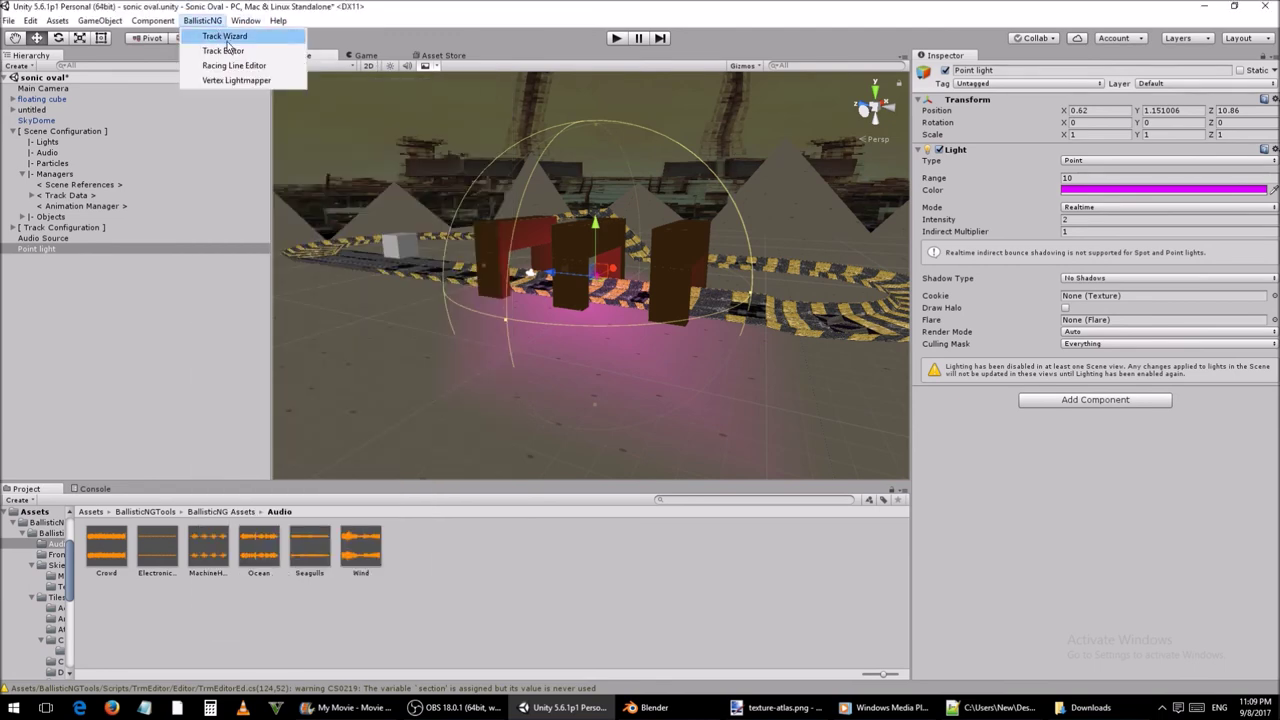
left_click(274, 82)
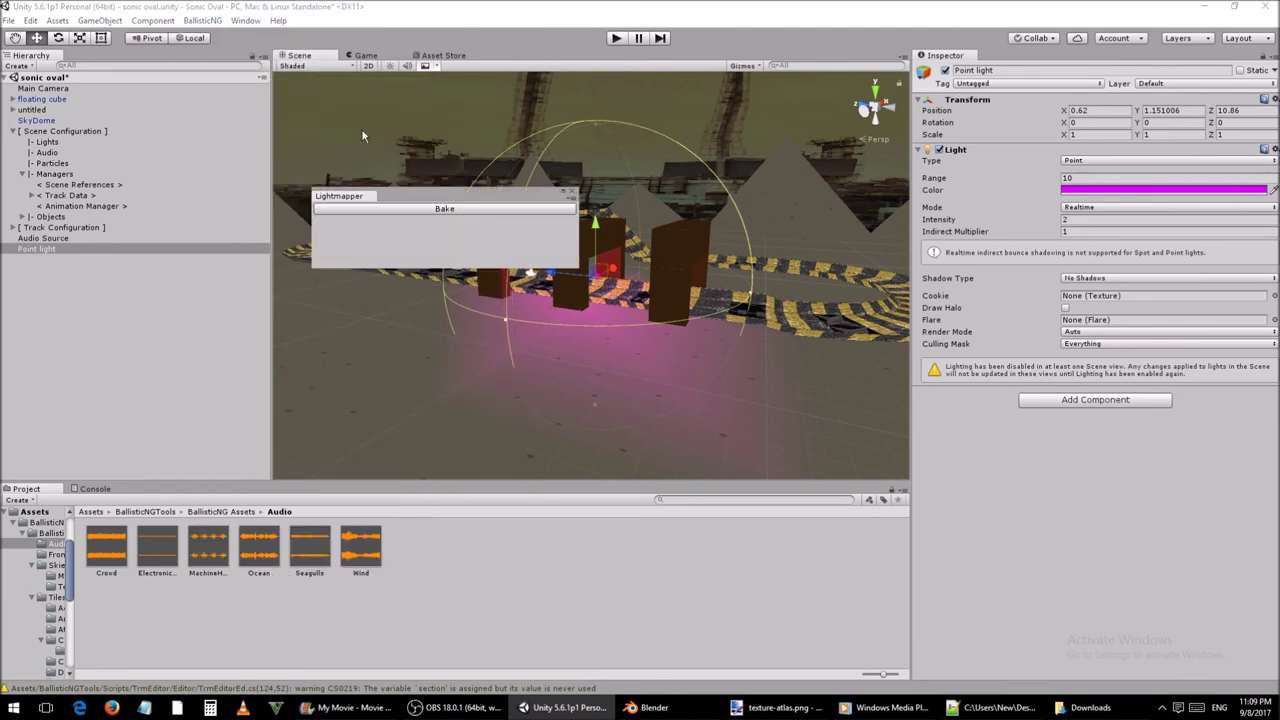
left_click(459, 210)
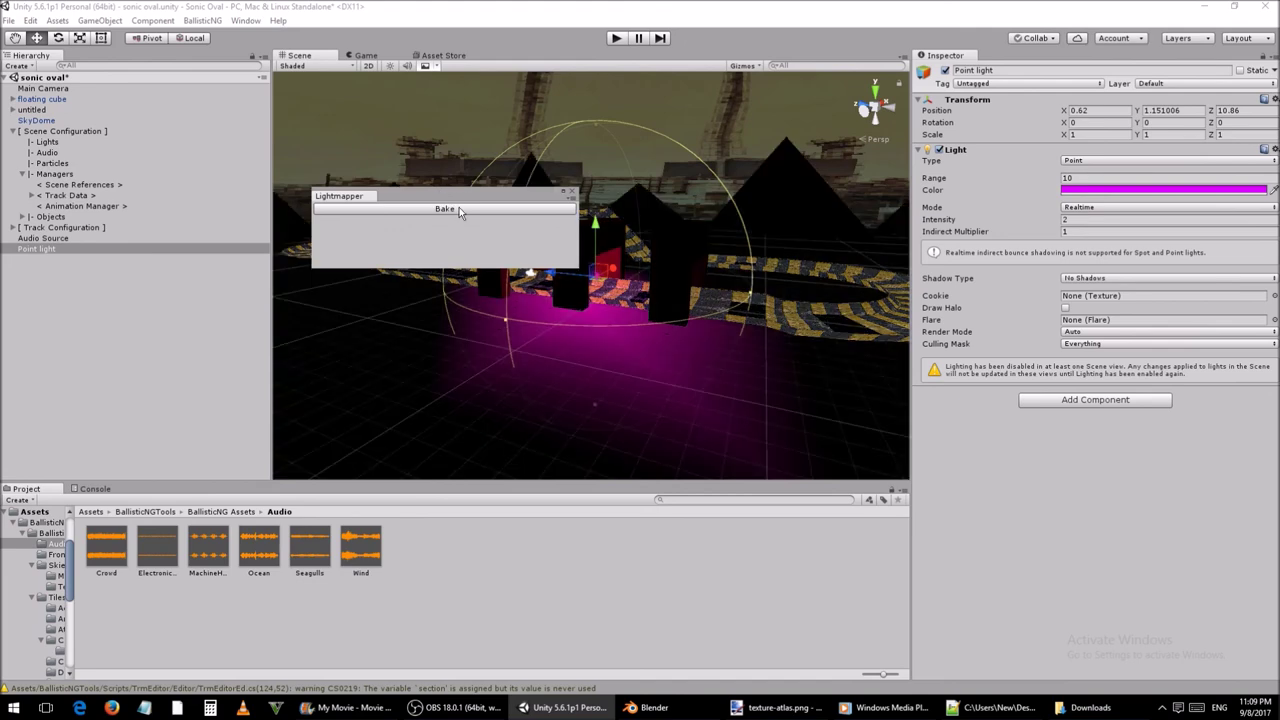
left_click(571, 191)
left_click_drag(608, 208, 611, 205, "alt")
right_click_drag(611, 205, 674, 242)
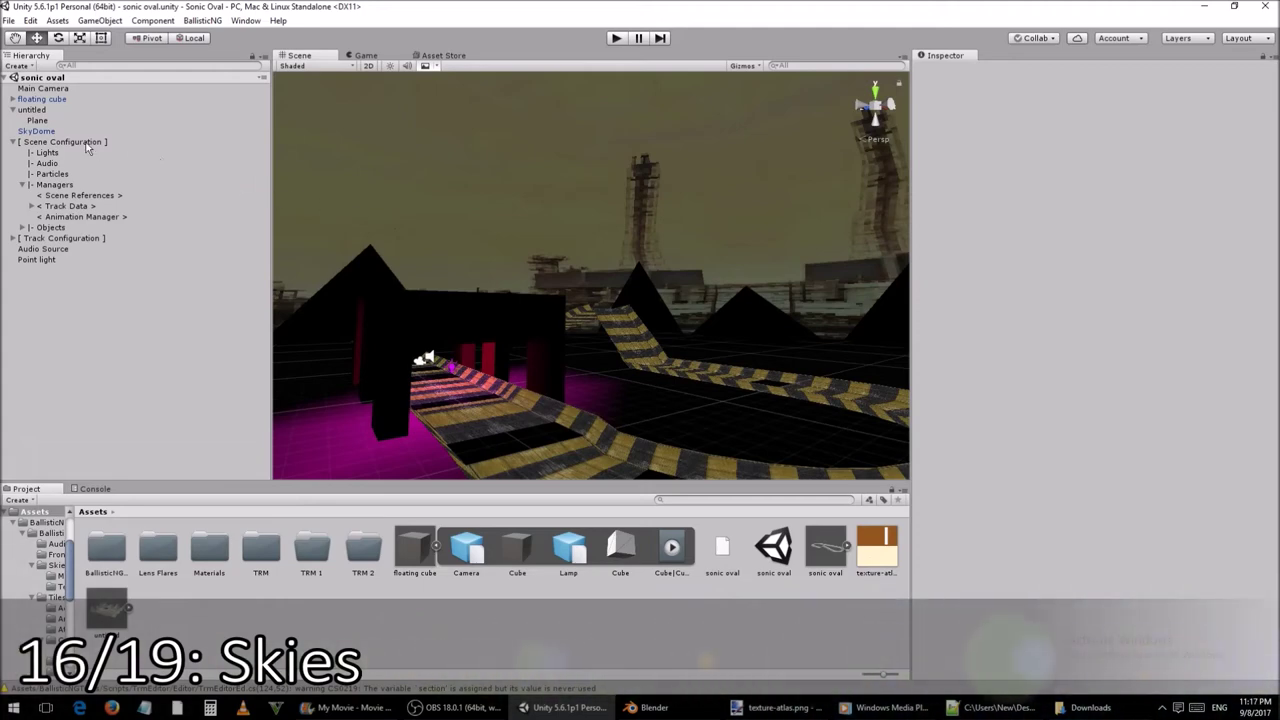
Step: Change the shader of the SkyDome's AcniknovaeSky material to Unlit/Texture
left_click(66, 133)
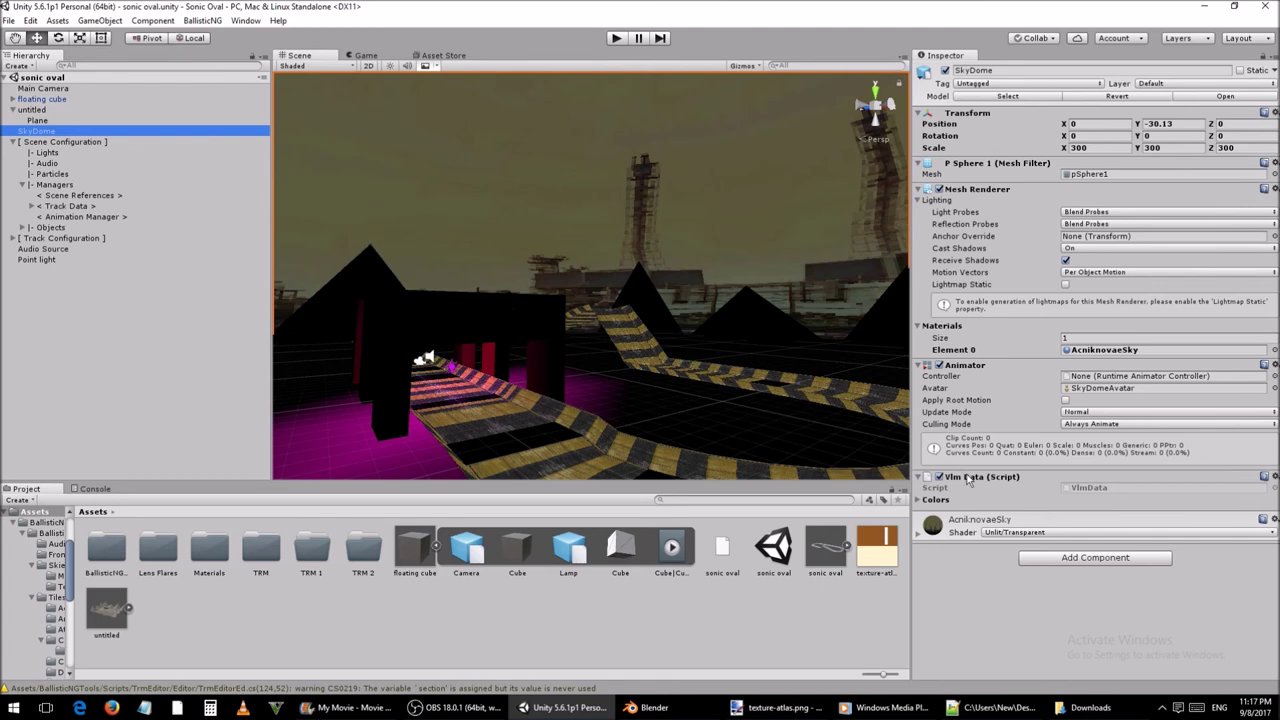
left_click(1062, 534)
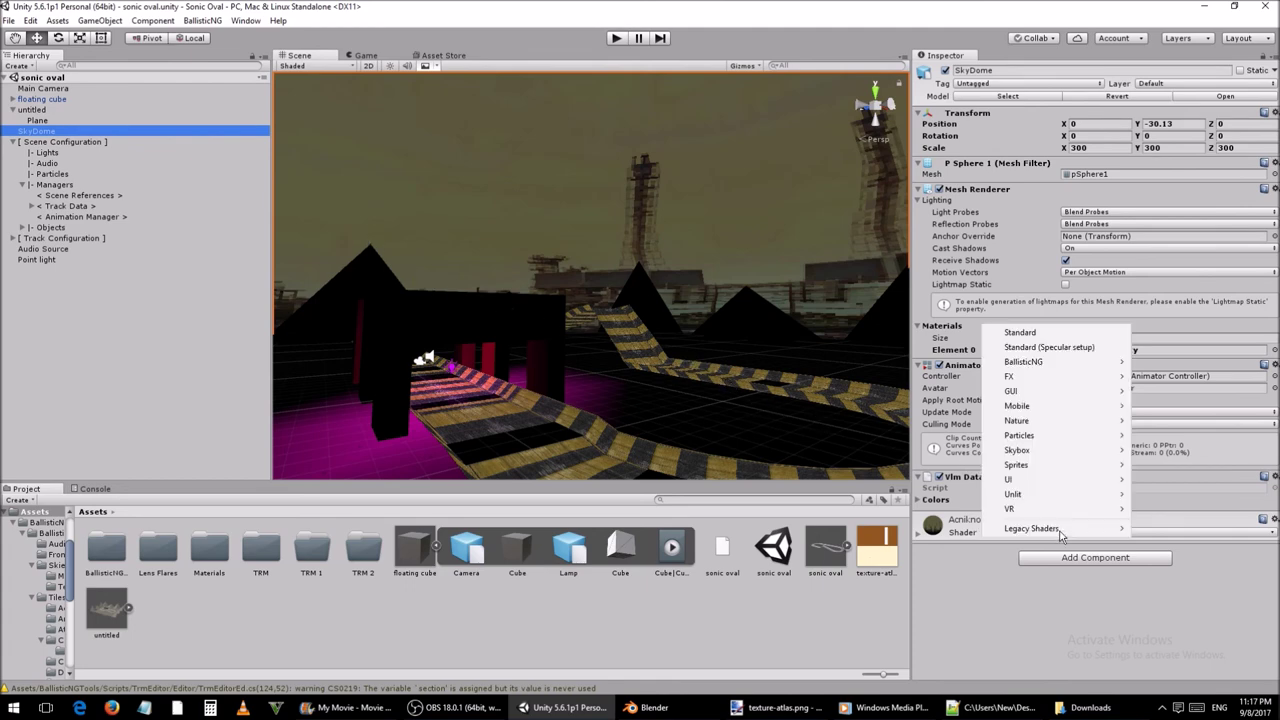
mouse_move(1080, 496)
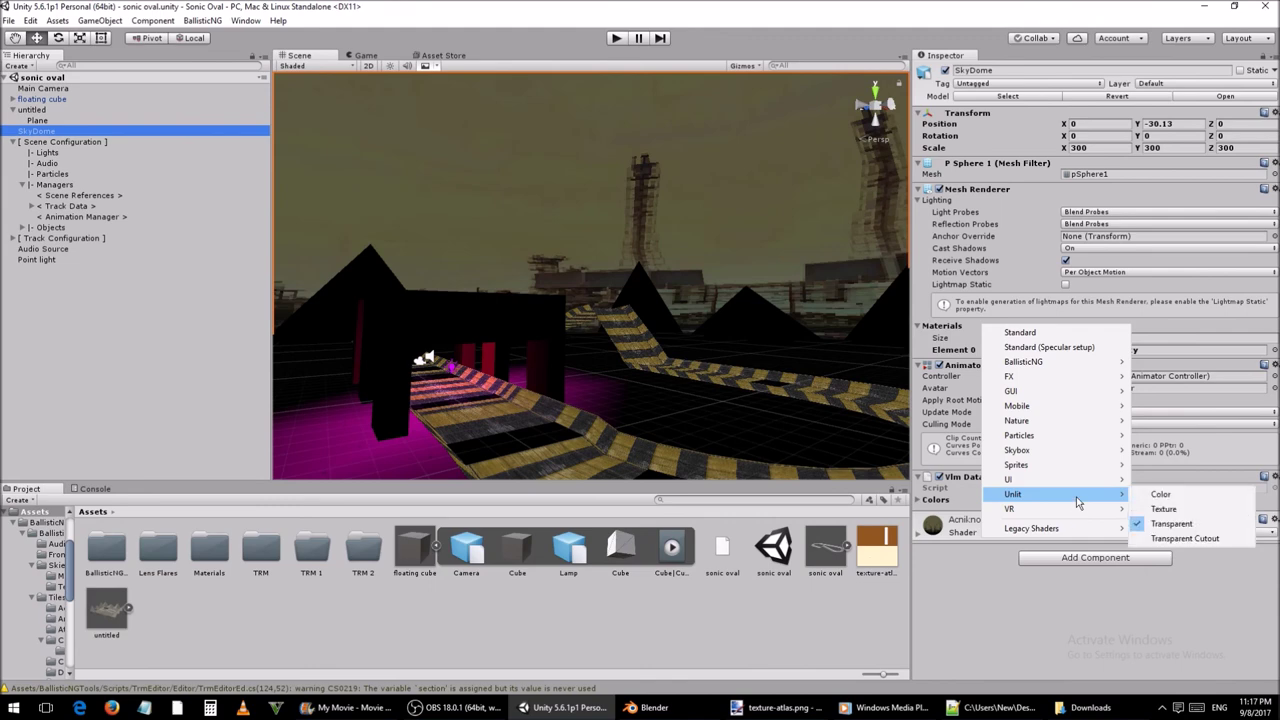
left_click(1179, 511)
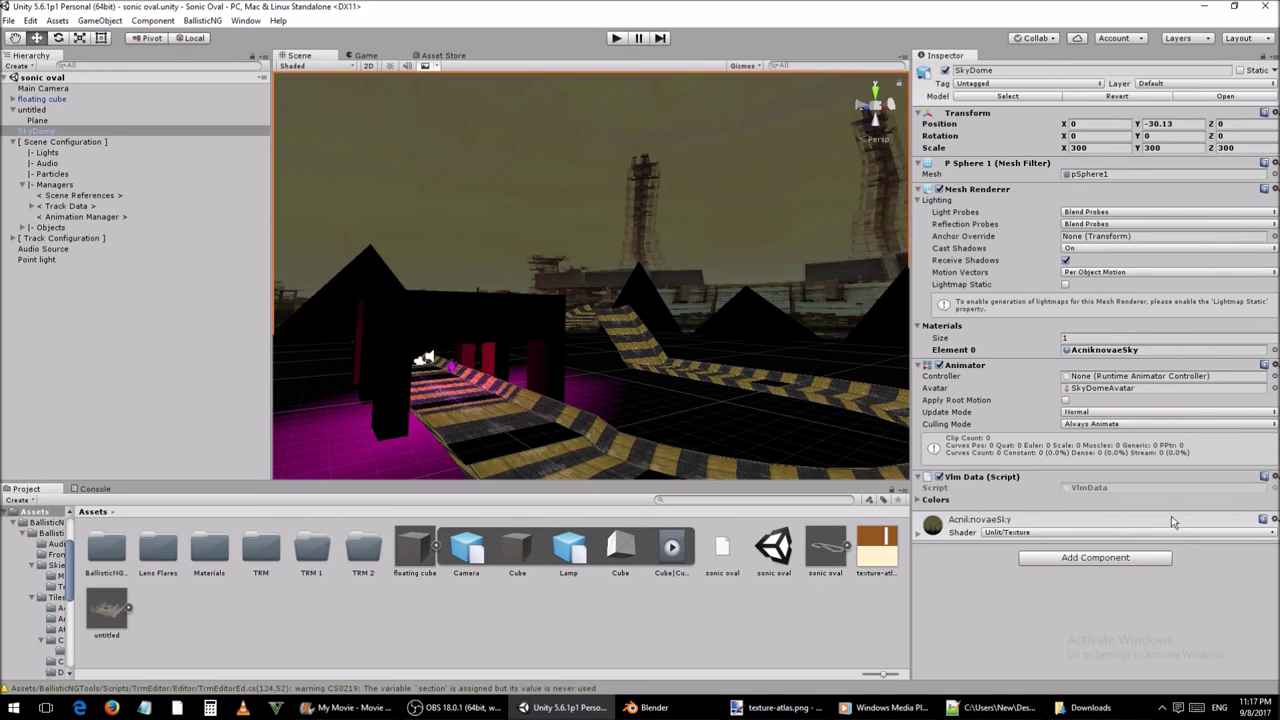
Step: Add a Lightmapping Options component to the SkyDome, enable Ignore Lightmapper and turn off casting and receiving shadows
left_click(1140, 557)
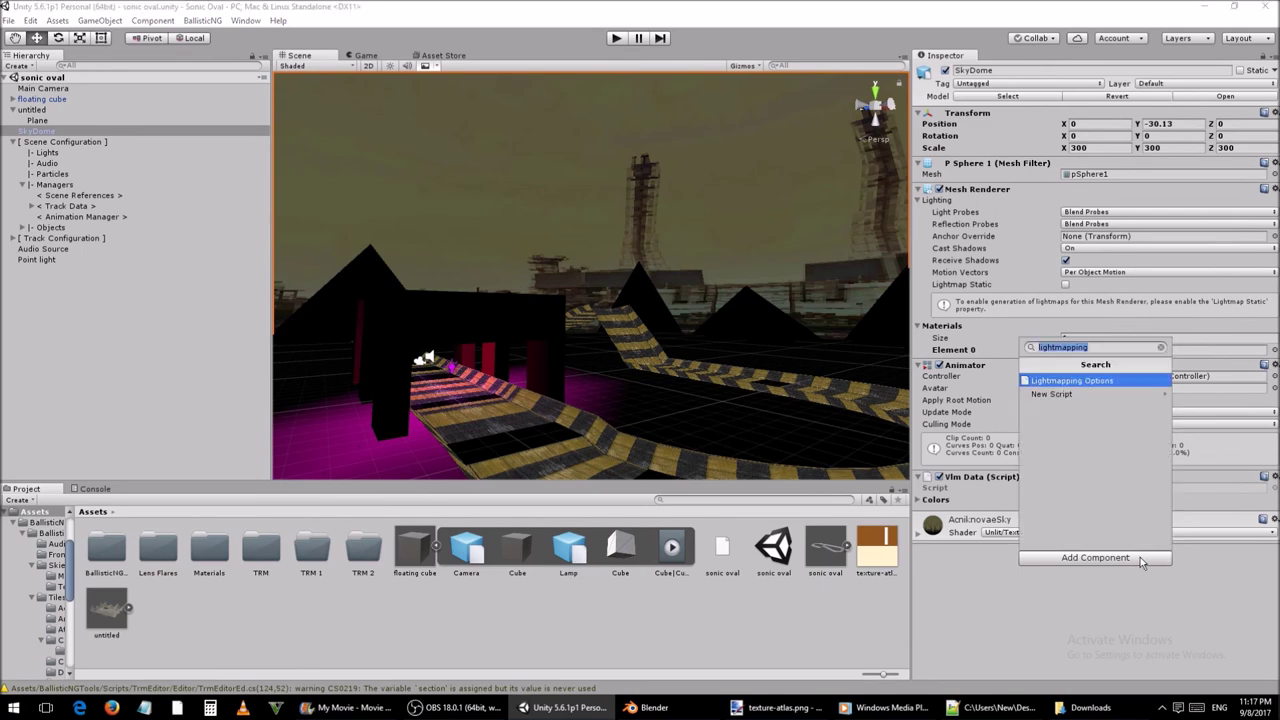
type("lightmapp")
left_click(1122, 387)
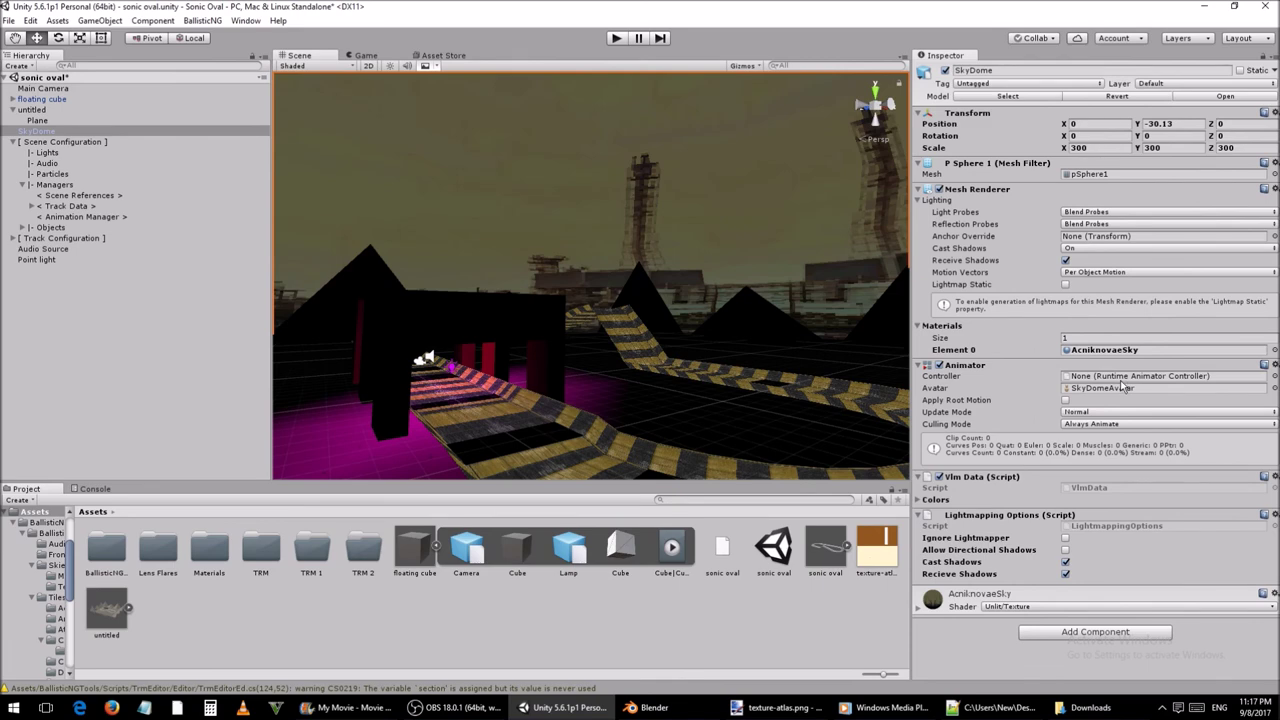
left_click(1066, 539)
left_click(1066, 563)
left_click(1066, 575)
Step: Open the Materials folder of the Skies assets under BallisticNGTools > BallisticNG Assets
double_click(108, 550)
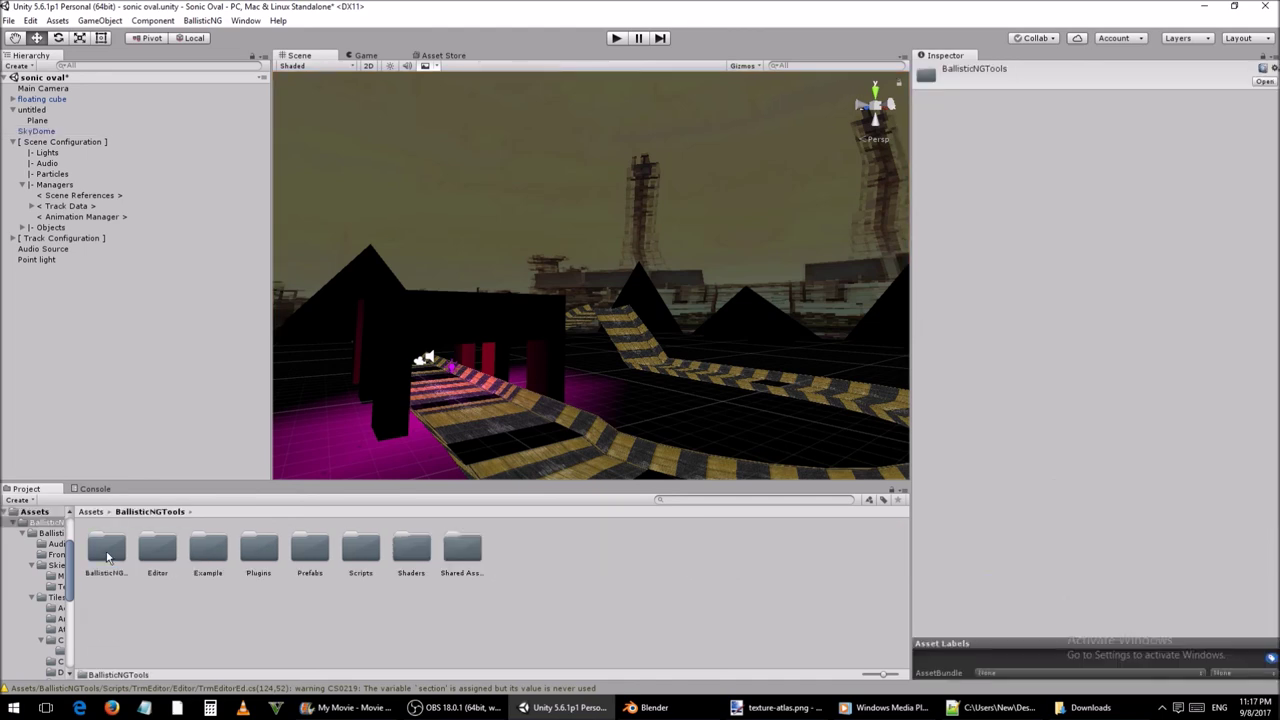
double_click(108, 550)
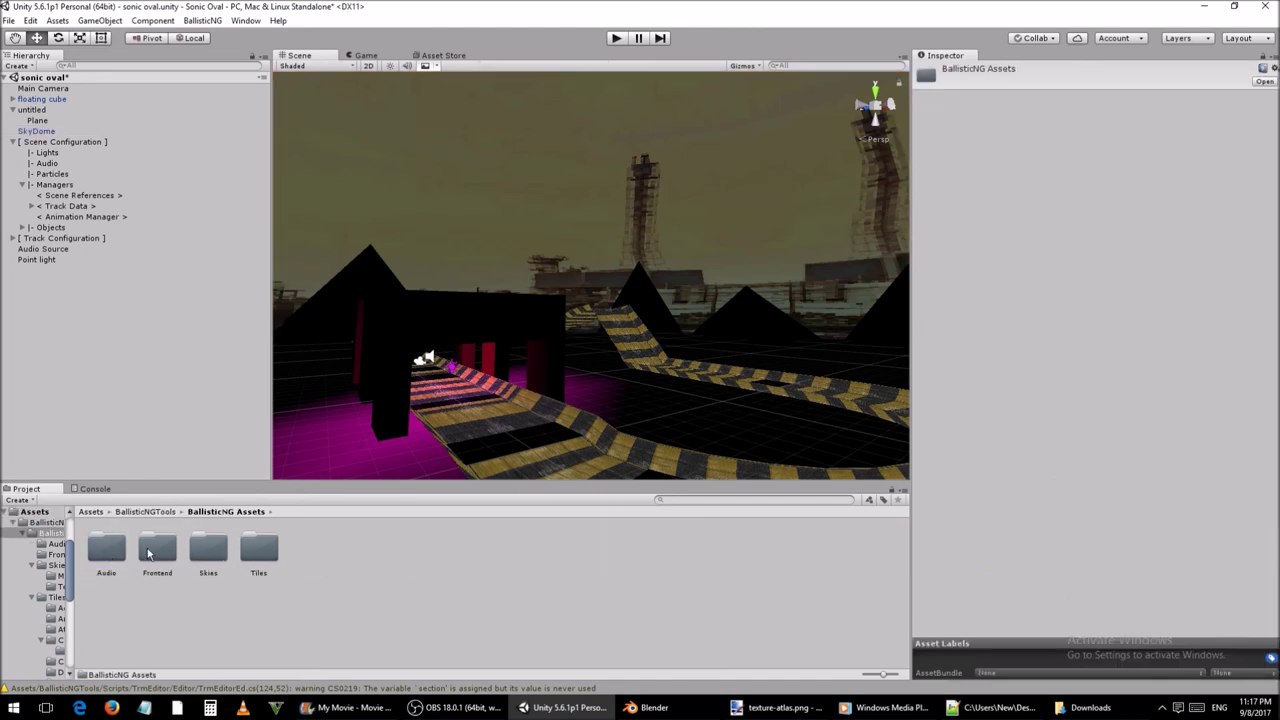
double_click(205, 552)
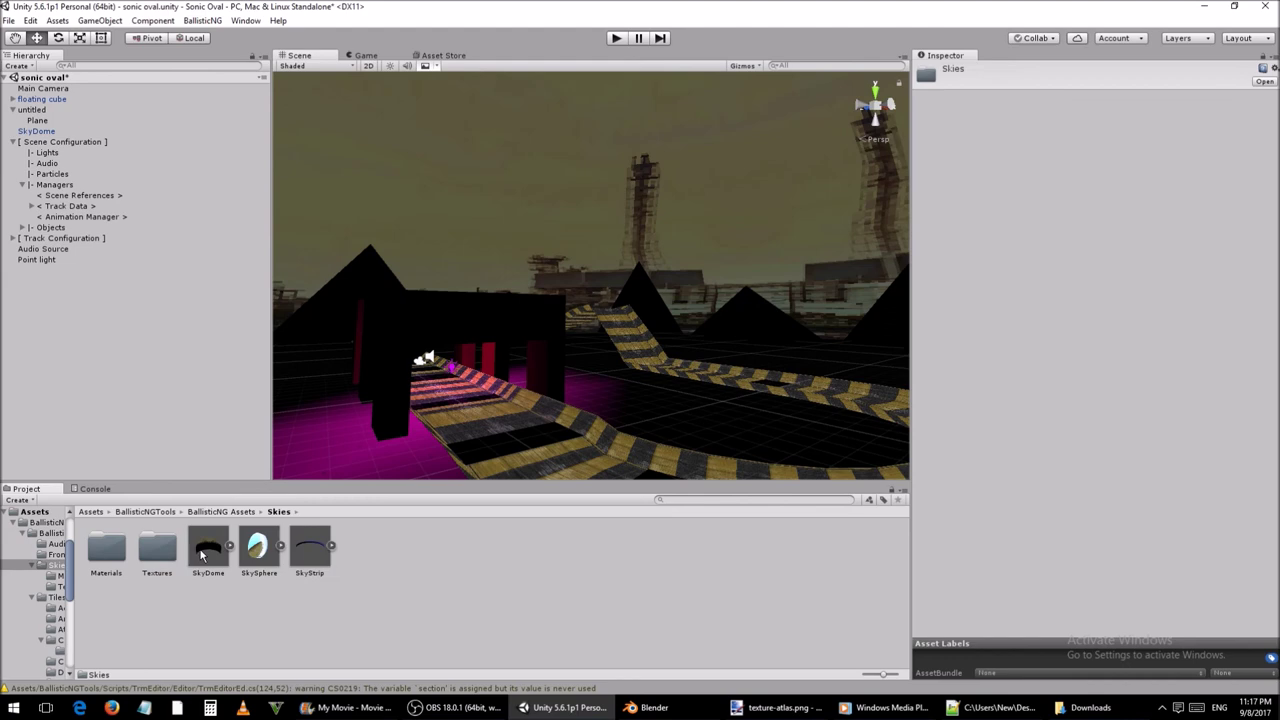
left_click(117, 558)
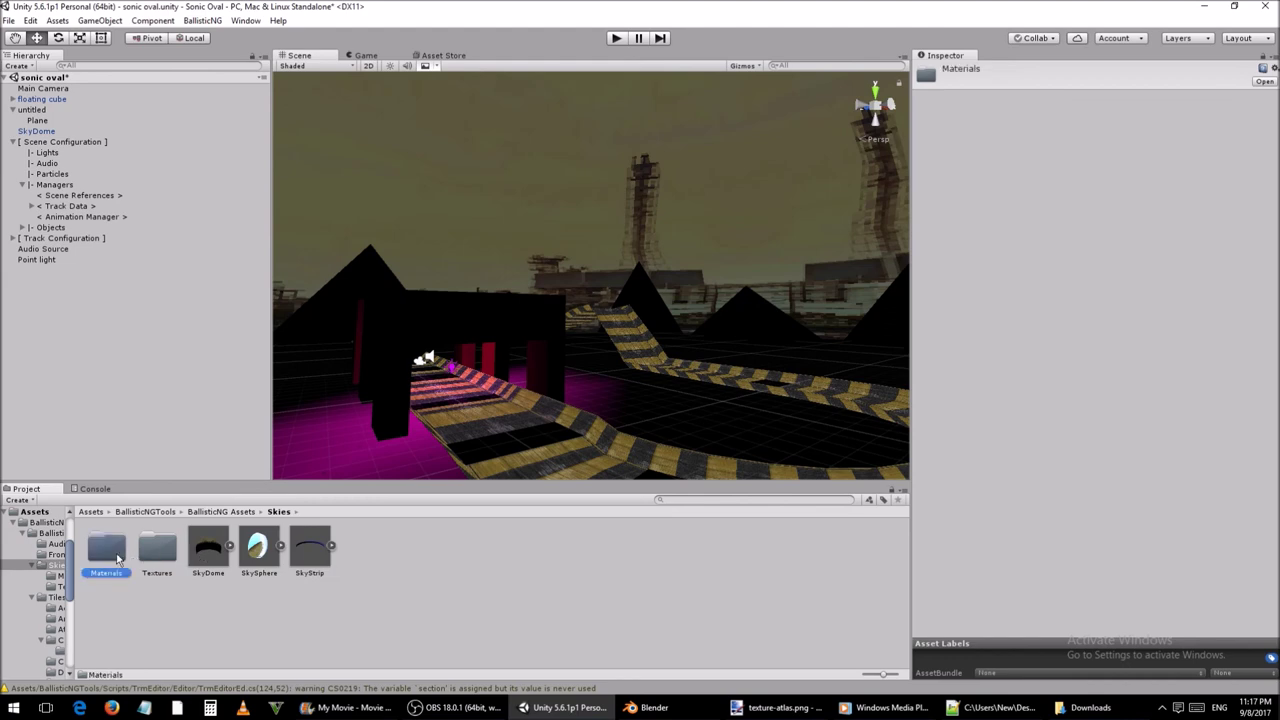
double_click(117, 558)
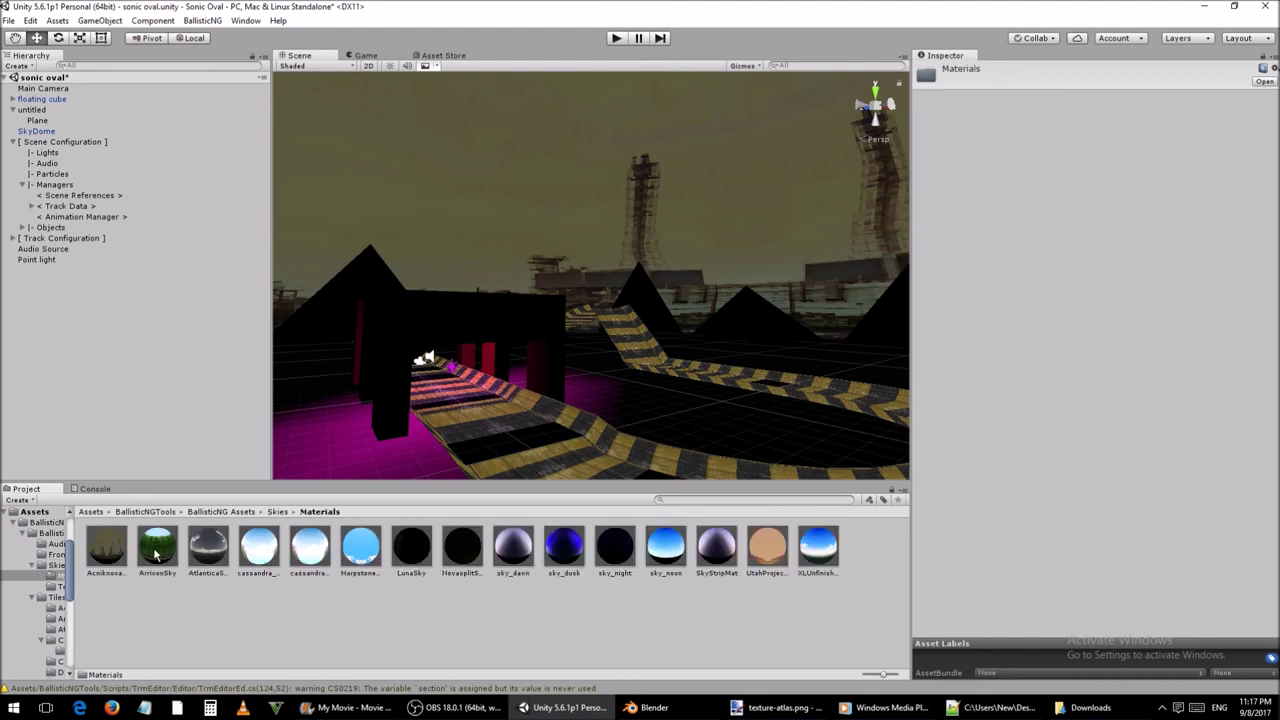
Step: Try several of the supplied sky materials, including a cassandra sky, on the SkyDome
right_click_drag(386, 439, 155, 382)
left_click_drag(150, 543, 328, 297)
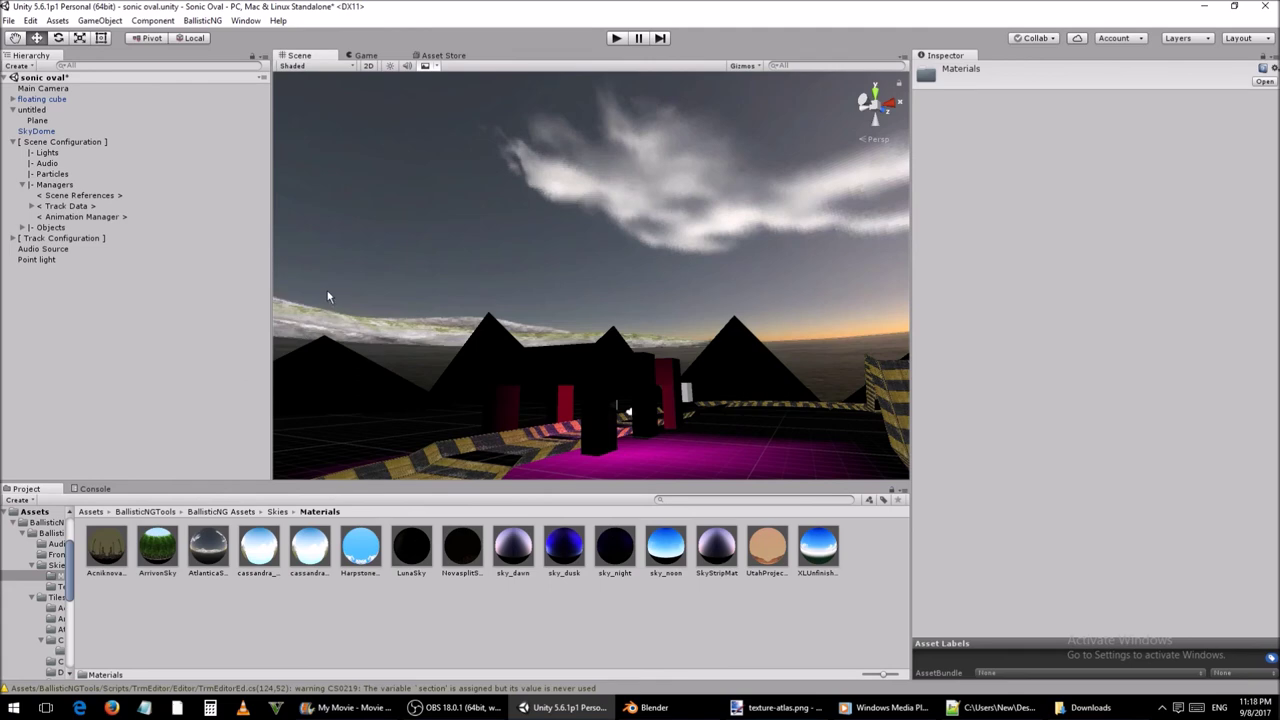
left_click_drag(268, 544, 257, 312)
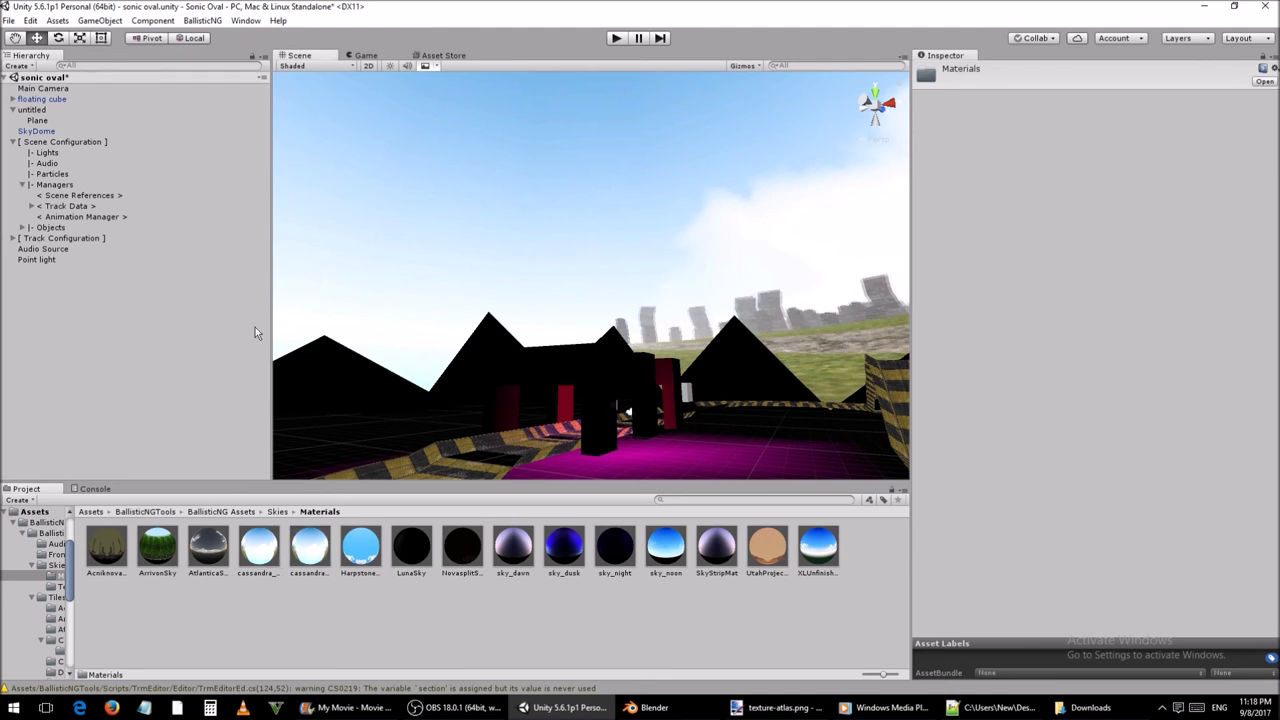
left_click_drag(361, 545, 317, 270)
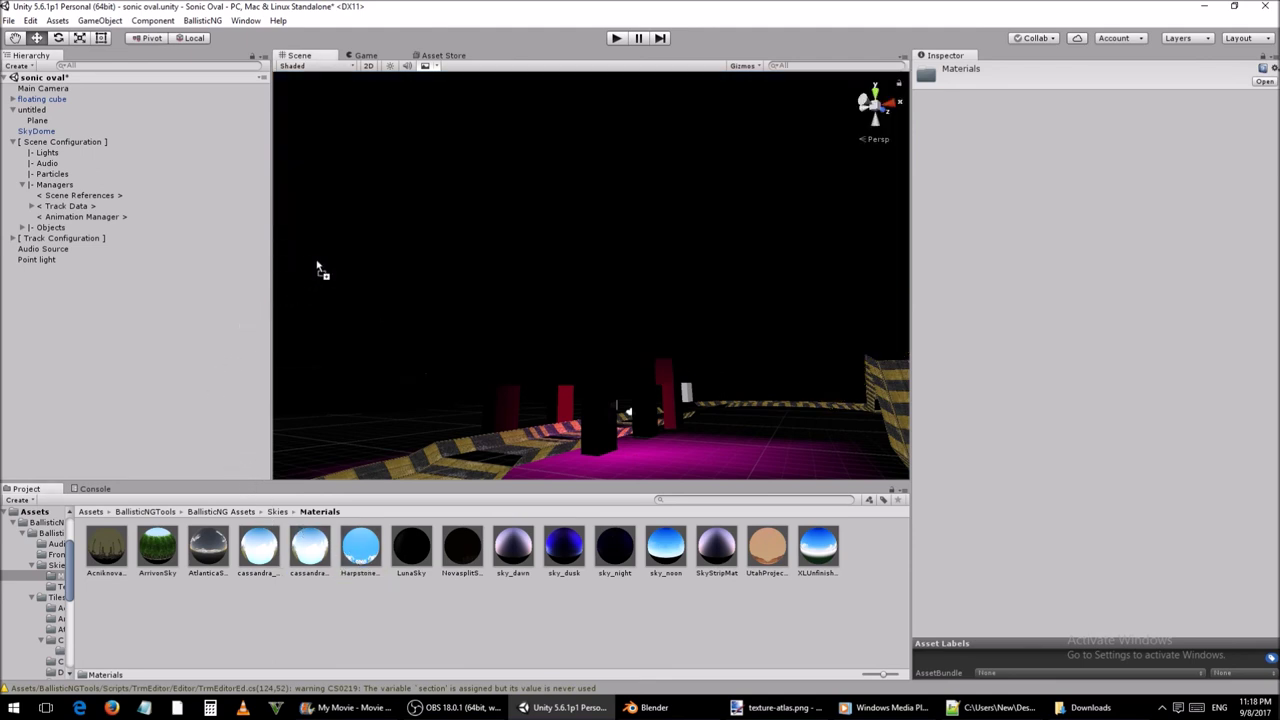
Step: Apply the sky_dawn material to the SkyDome and change its shader to Unlit/Texture
left_click_drag(513, 548, 361, 234)
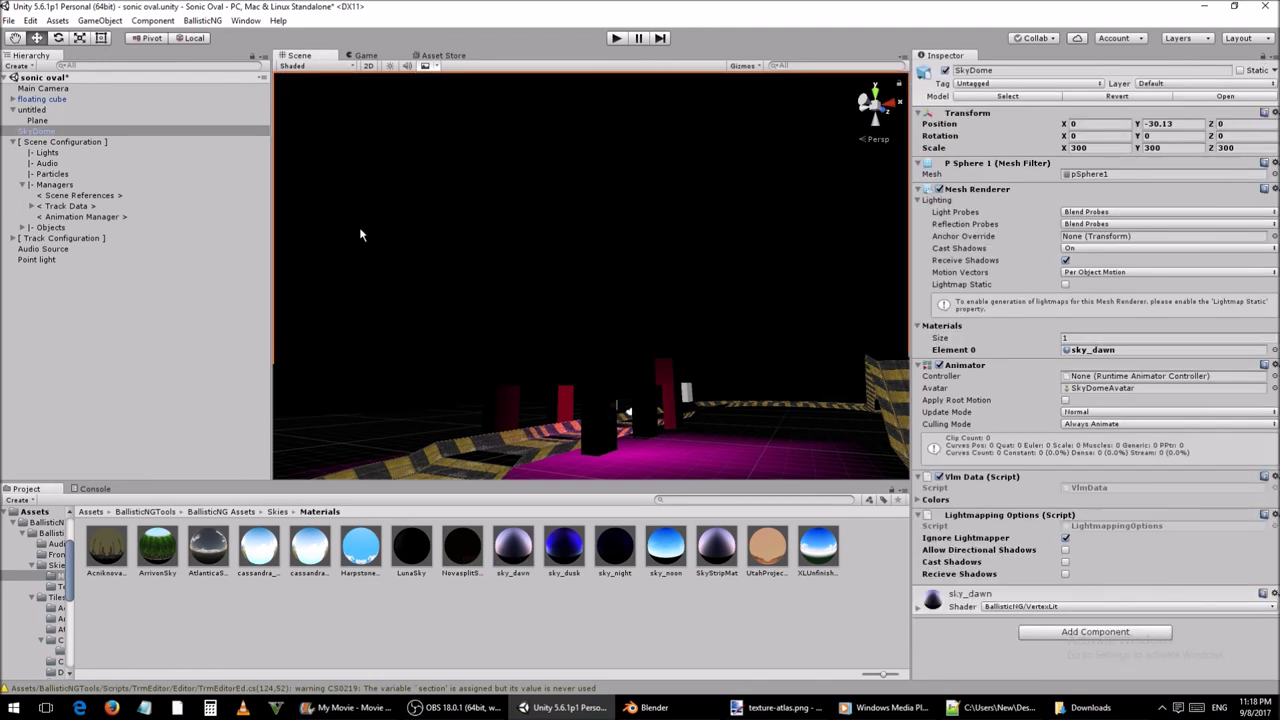
left_click(1015, 607)
mouse_move(1057, 568)
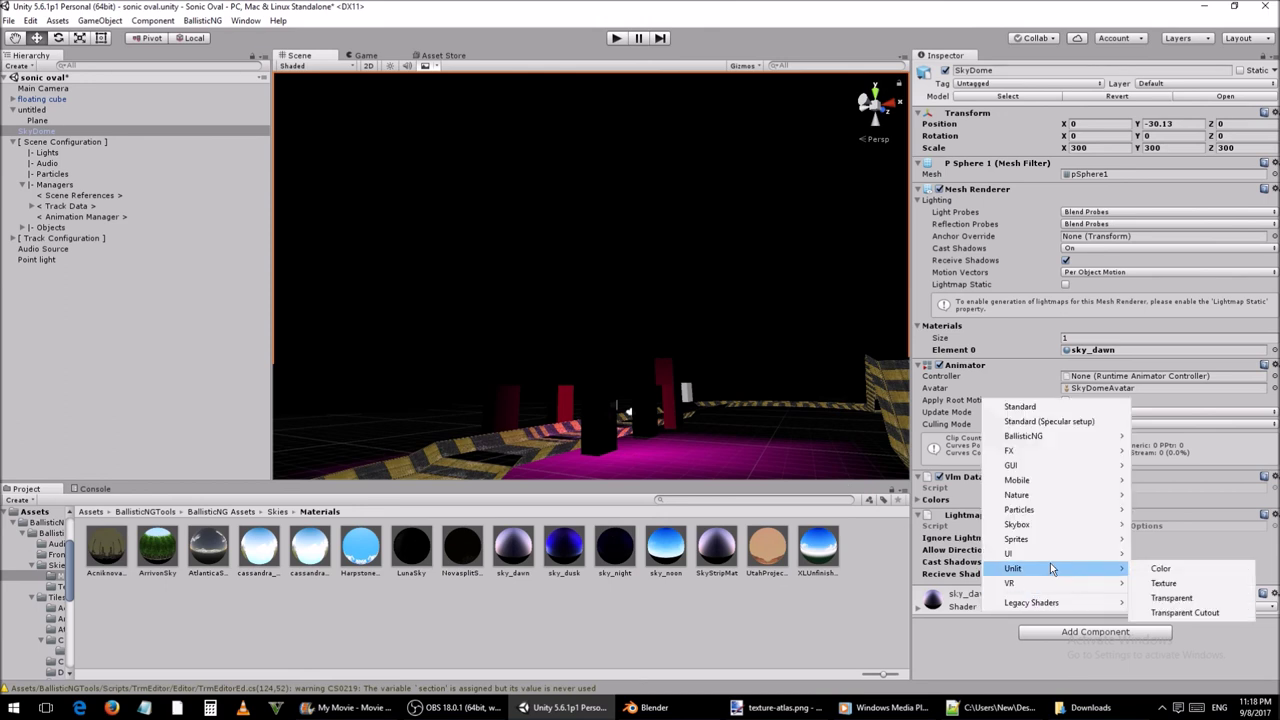
left_click(1170, 584)
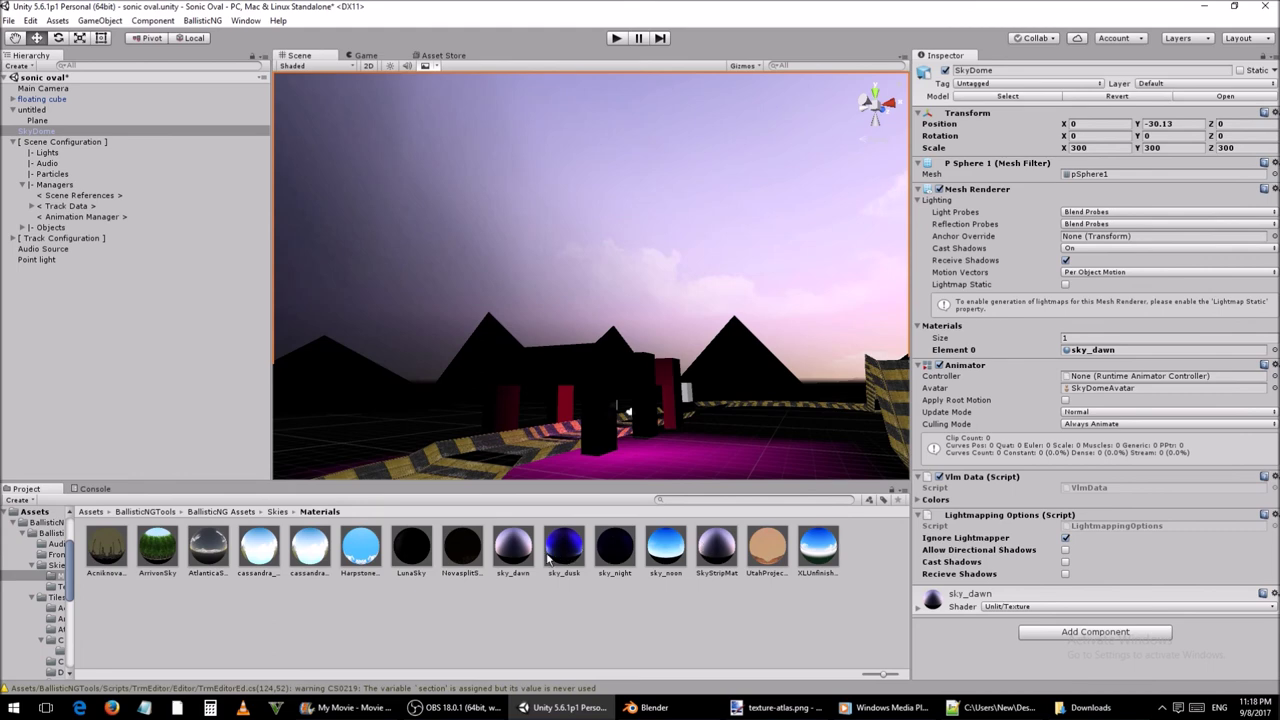
Step: Apply the sky_dusk material to the SkyDome and change its shader to Unlit/Texture
left_click_drag(553, 560, 475, 237)
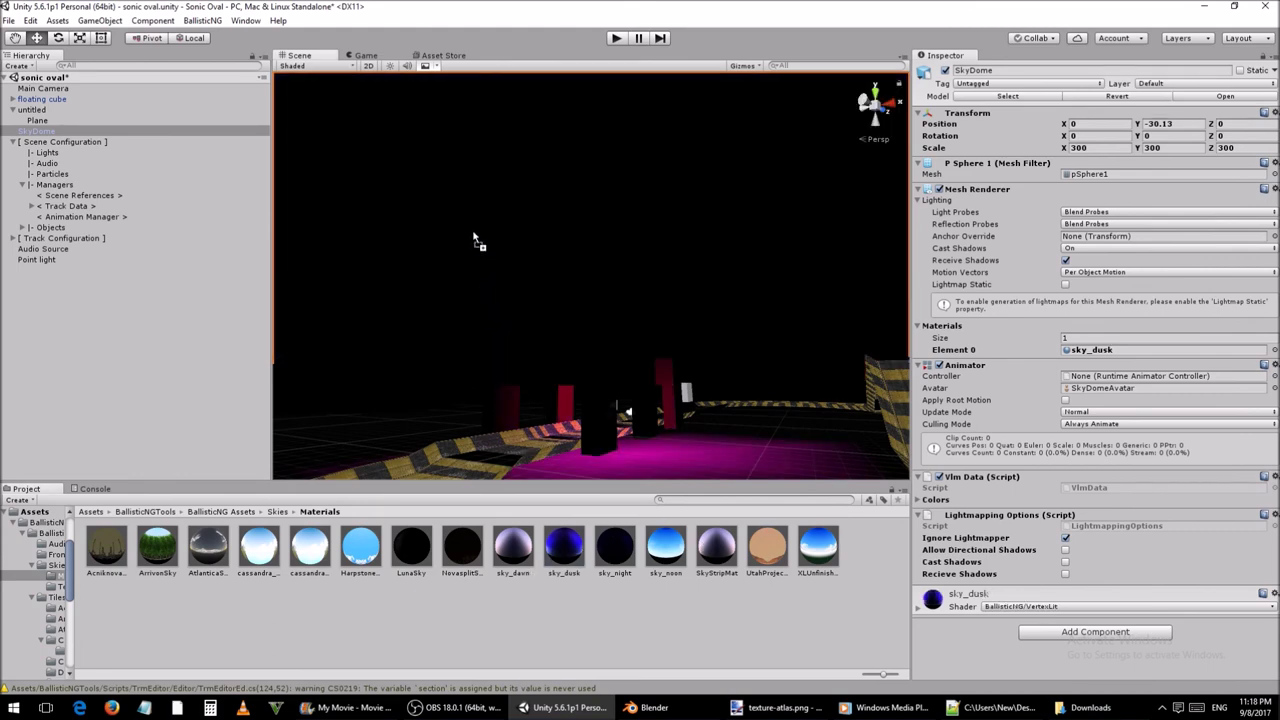
left_click(1055, 605)
mouse_move(1083, 572)
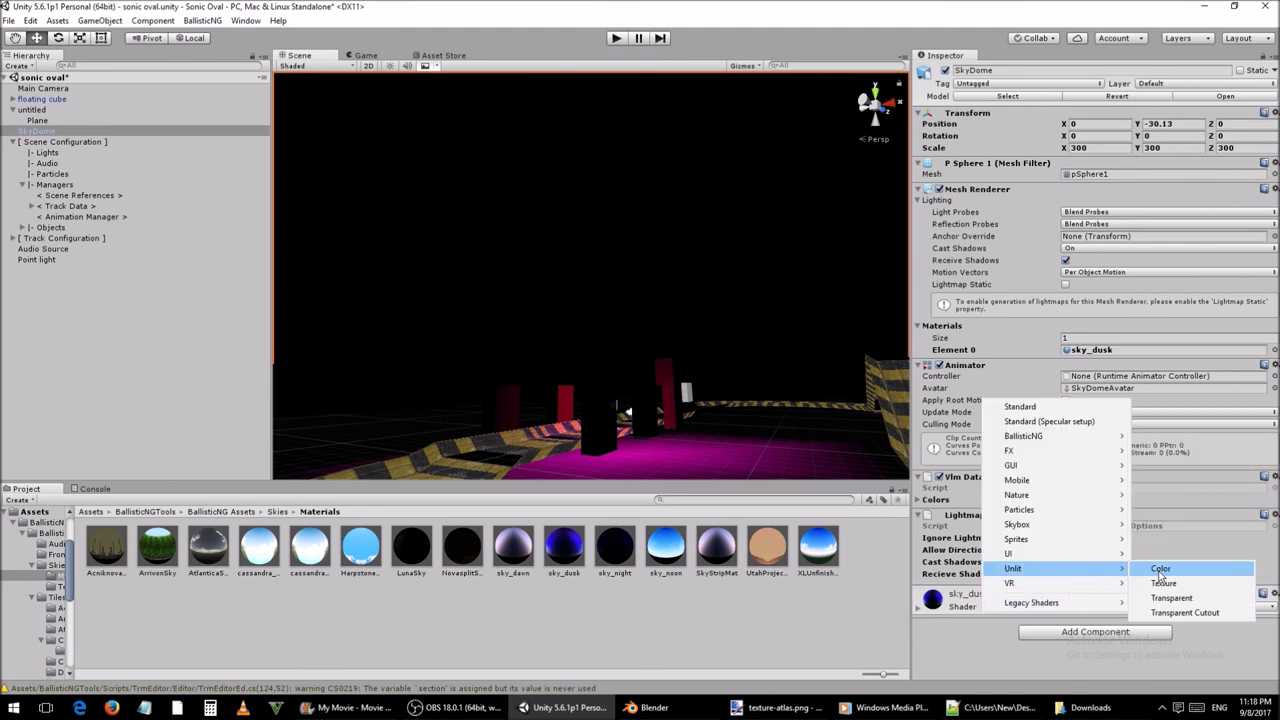
left_click(1172, 585)
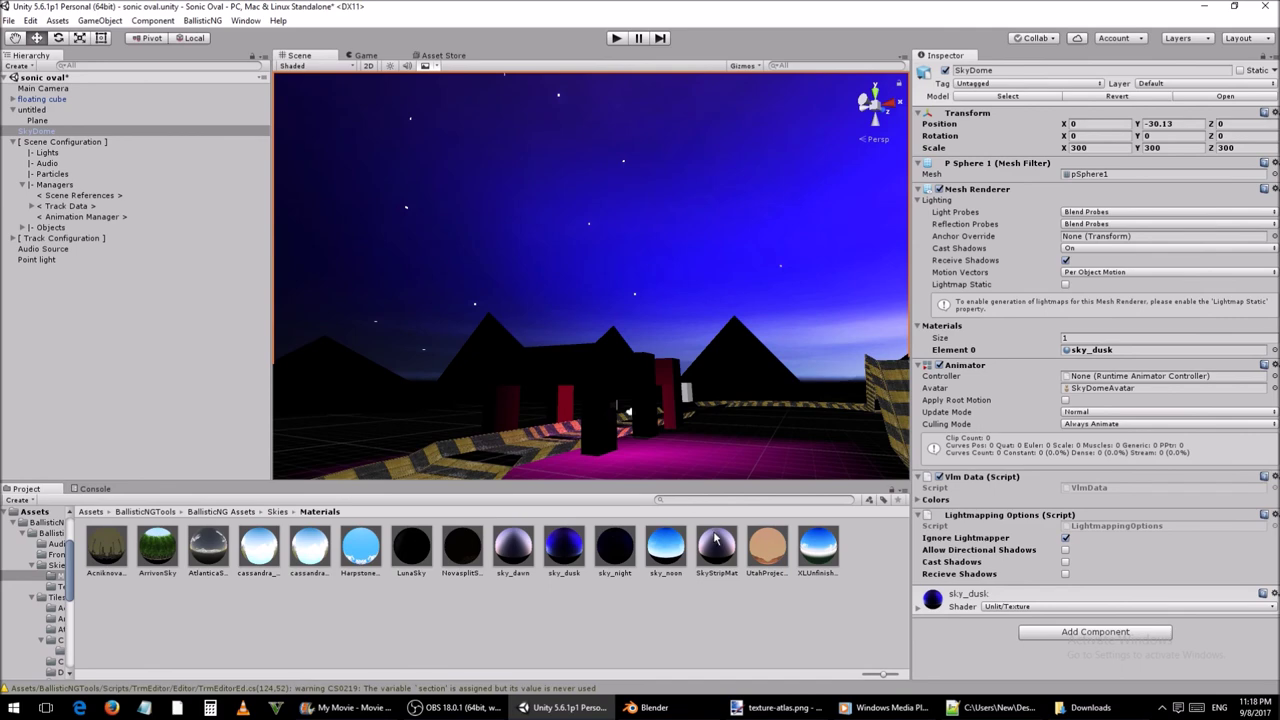
Step: Apply the UtahProjectDawnSky material to the SkyDome and rebake the vertex lighting
left_click_drag(767, 545, 432, 318)
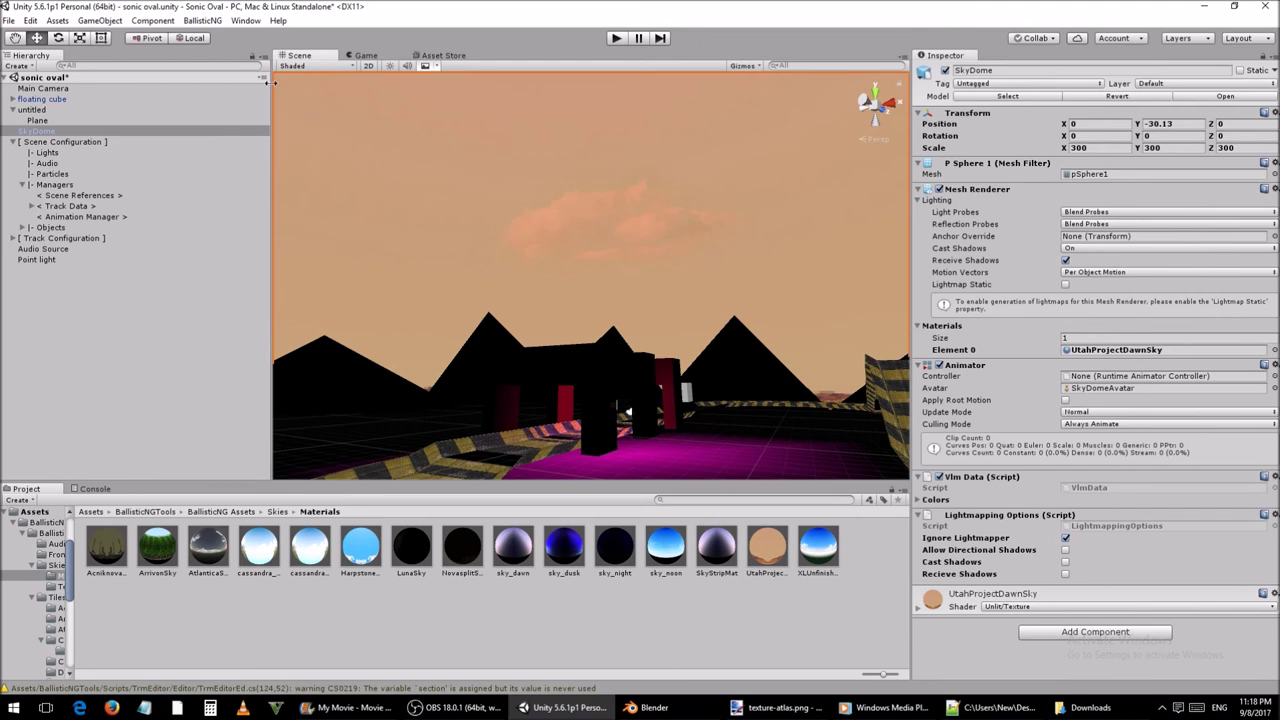
left_click(216, 22)
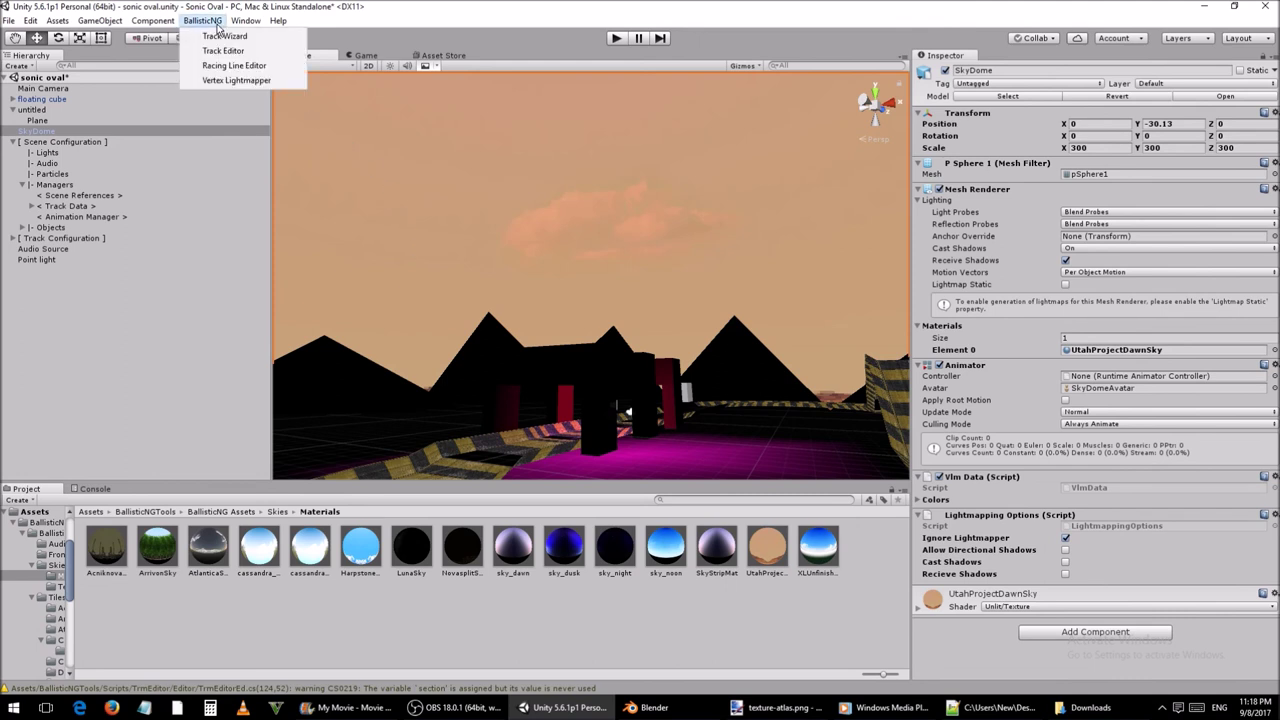
left_click(236, 80)
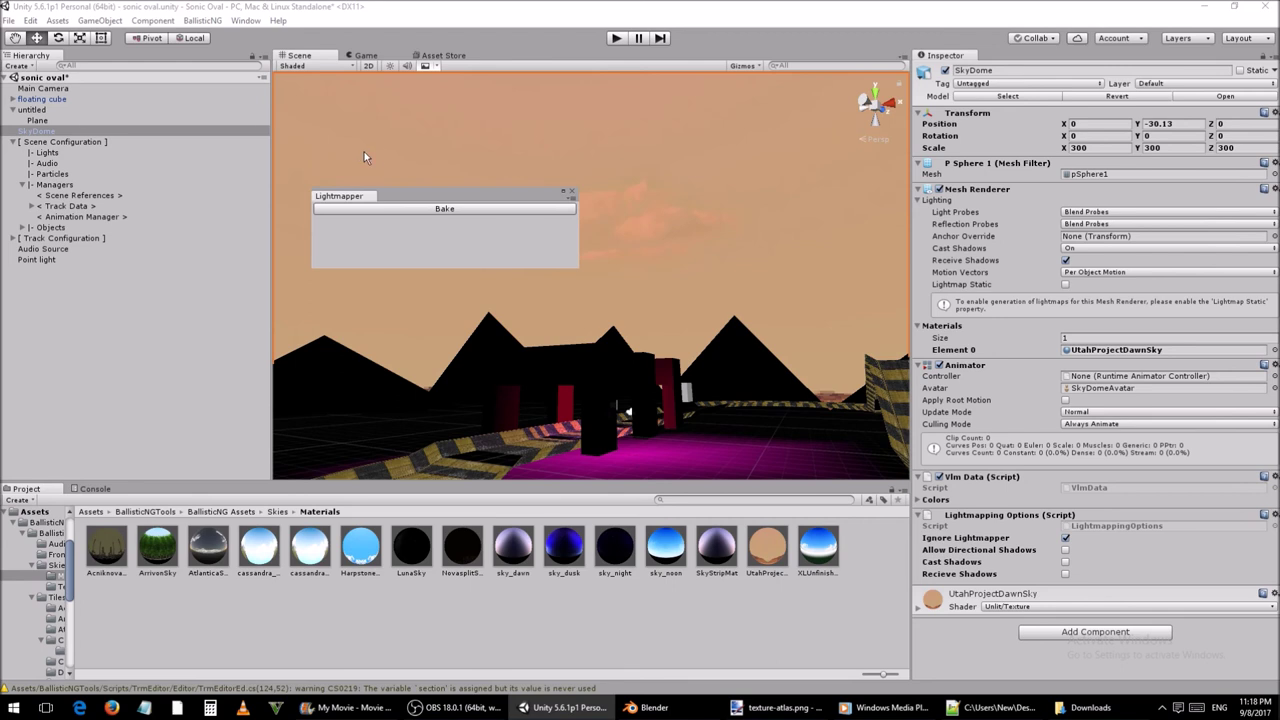
left_click(460, 210)
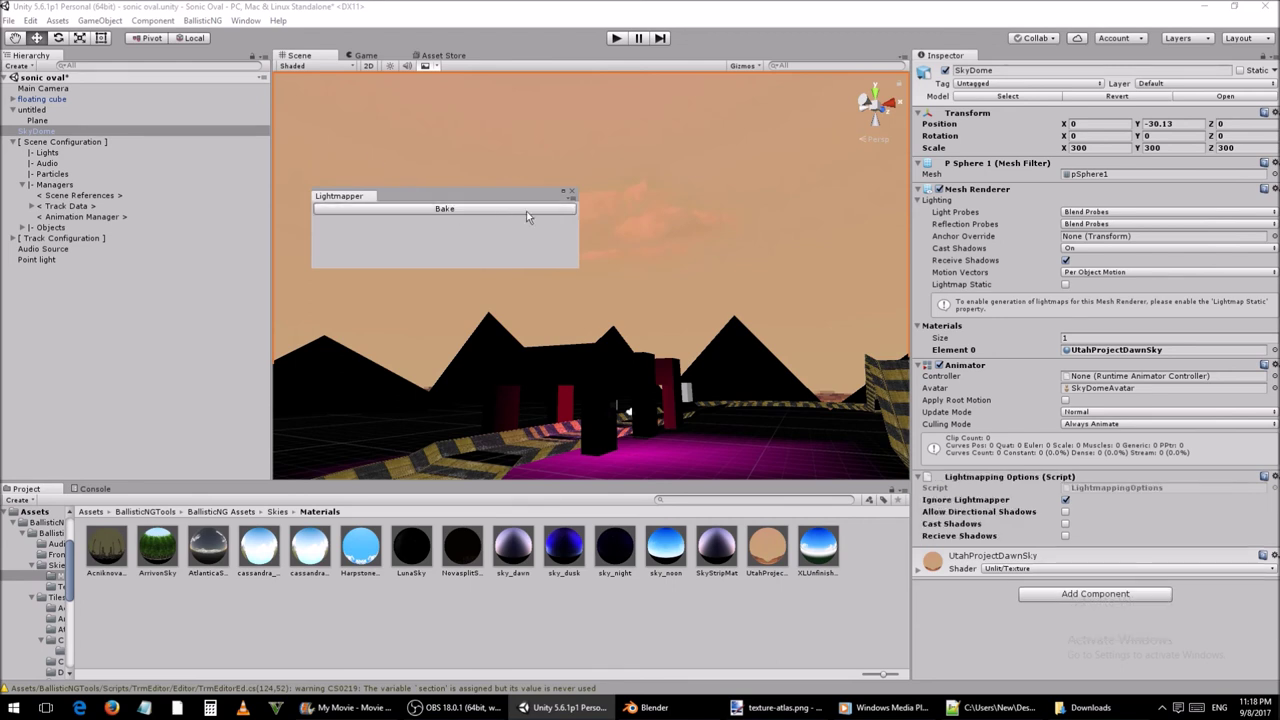
left_click(571, 193)
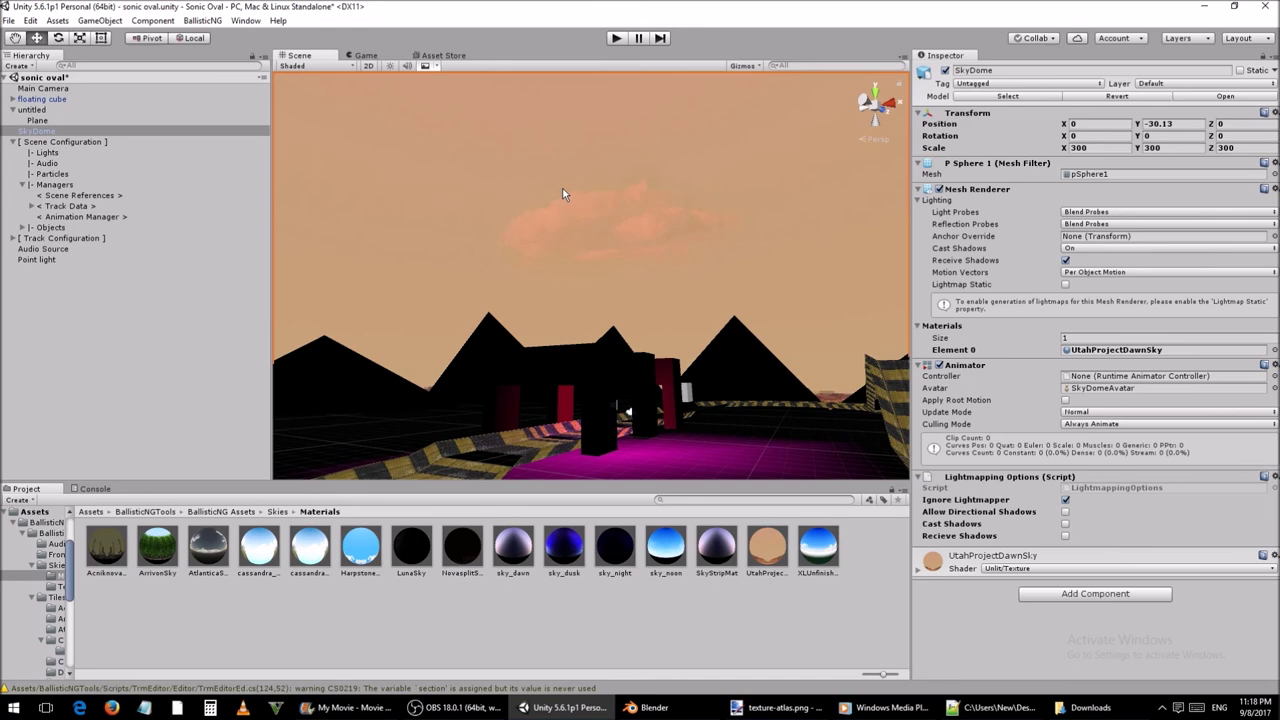
right_click(74, 76)
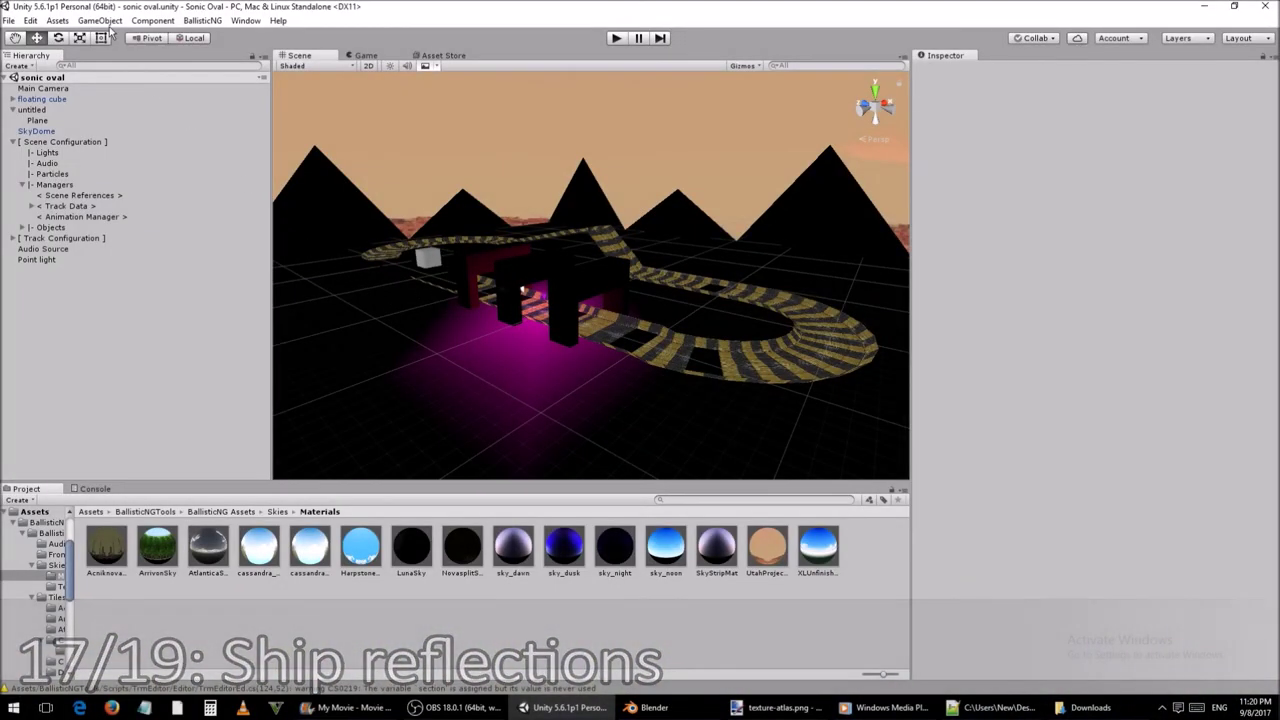
Step: Create an empty game object and add a Reflection Probe component to it
left_click(100, 21)
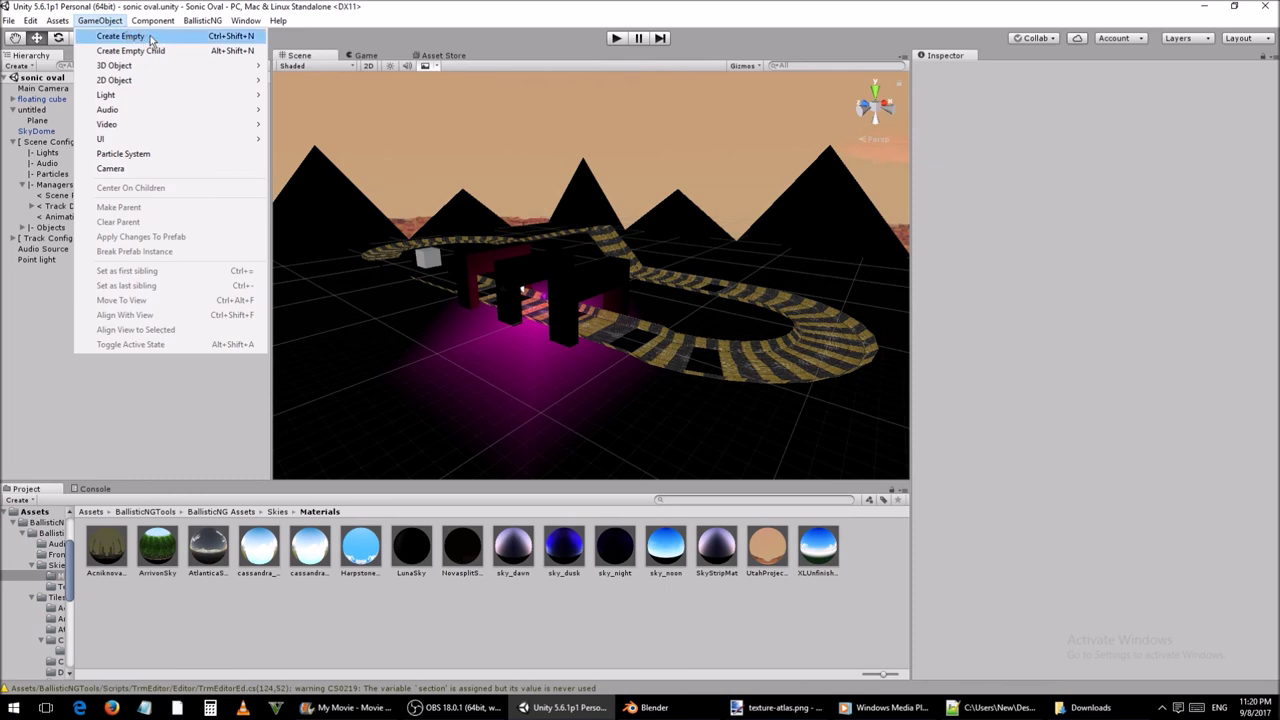
left_click(151, 37)
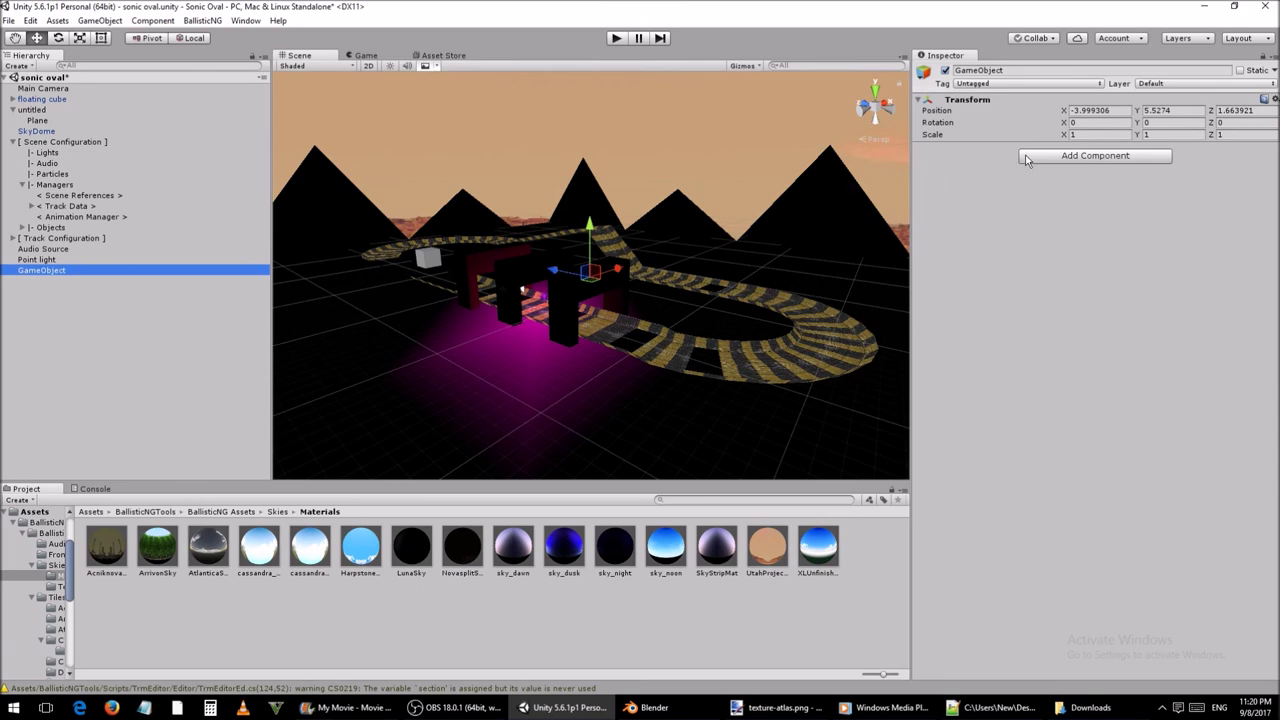
left_click(1141, 157)
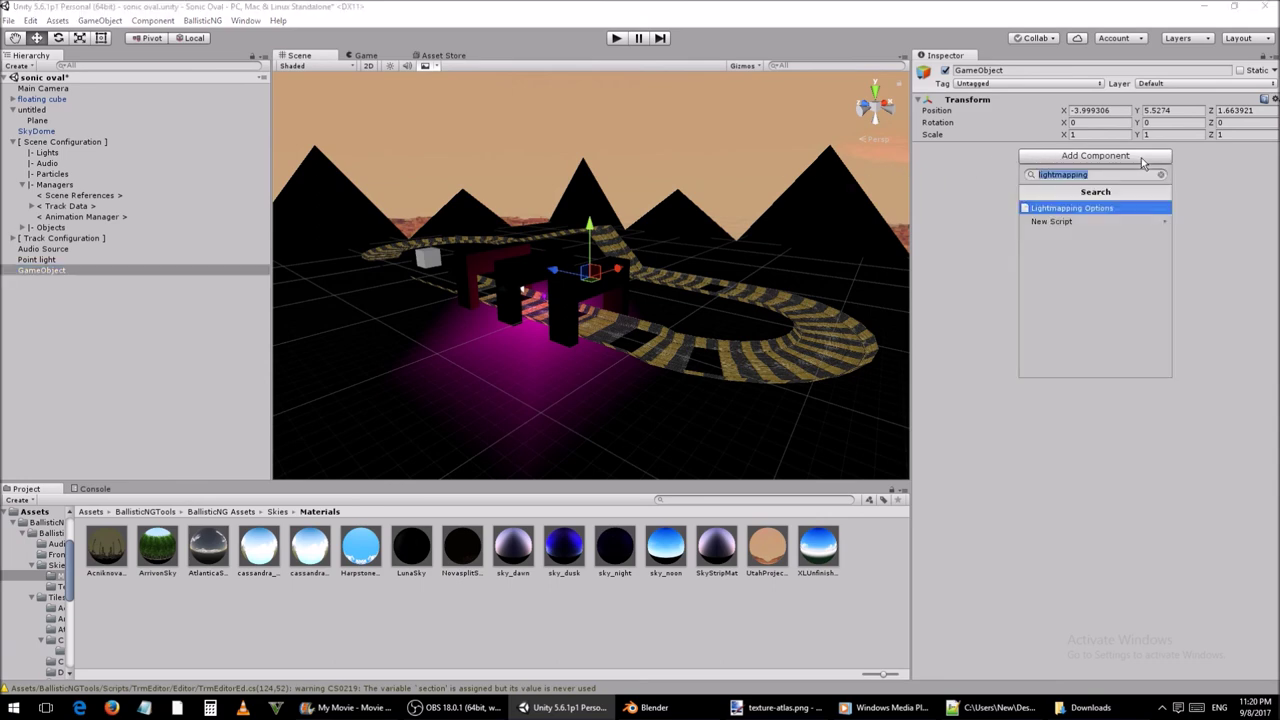
type("reflection probe")
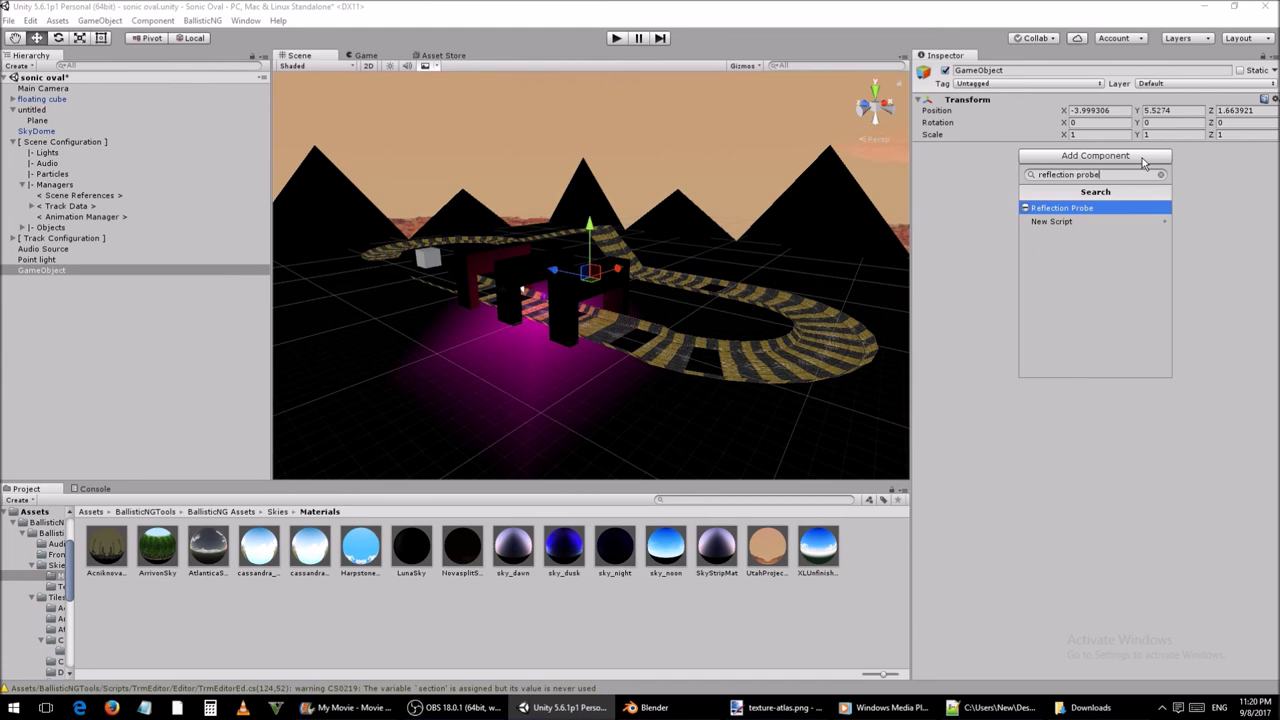
left_click(1100, 208)
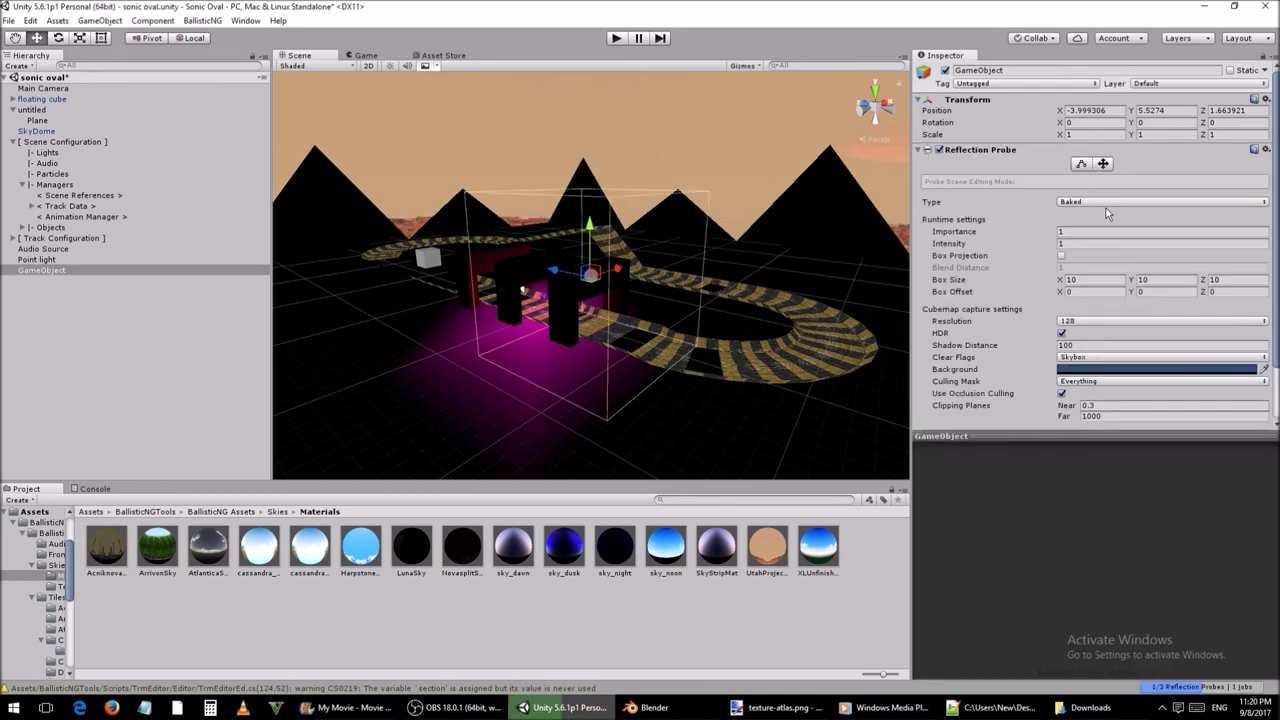
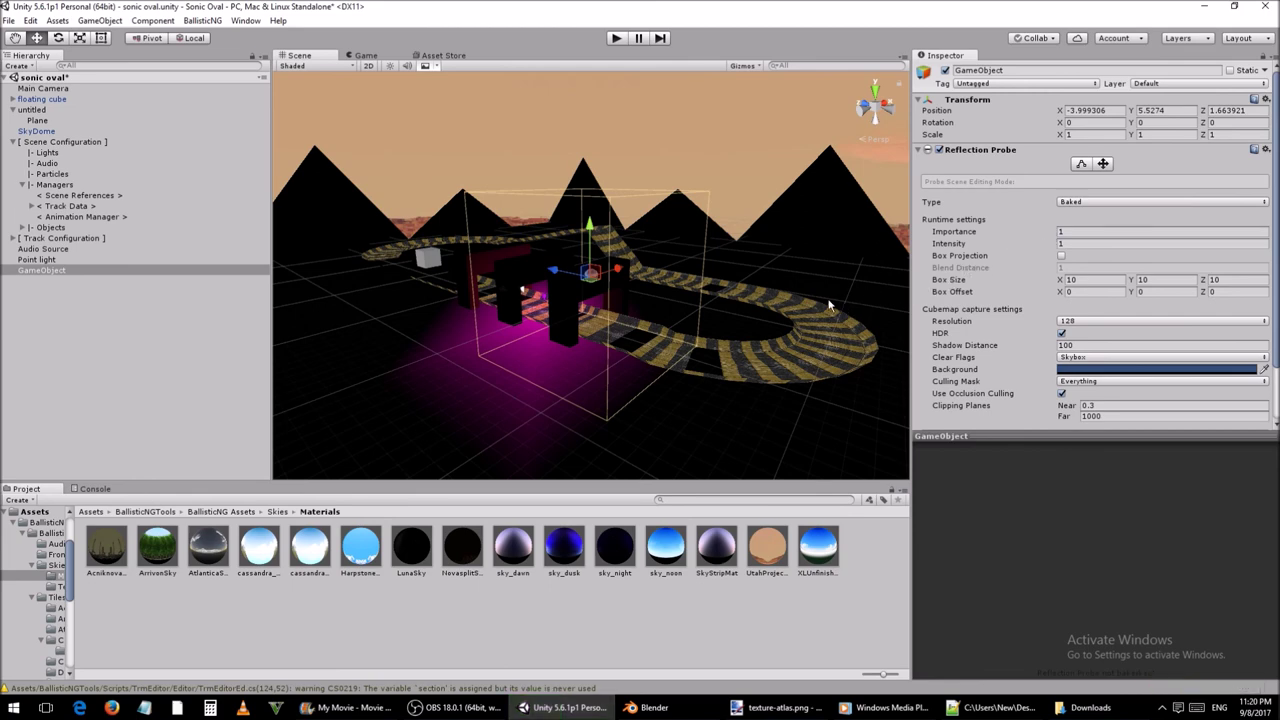
Step: Lower the reflection probe beside the arches to a Y position of 4.66
left_click_drag(821, 298, 810, 316, "alt")
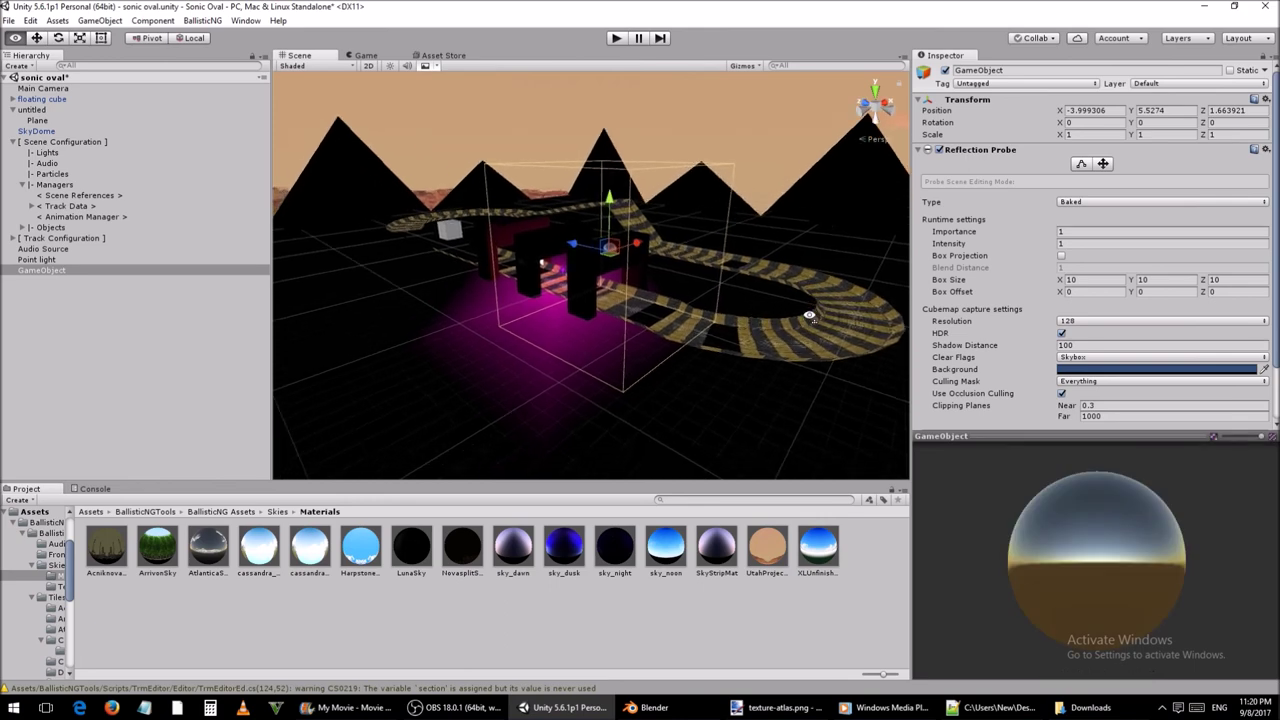
scroll(810, 316, "up", 10)
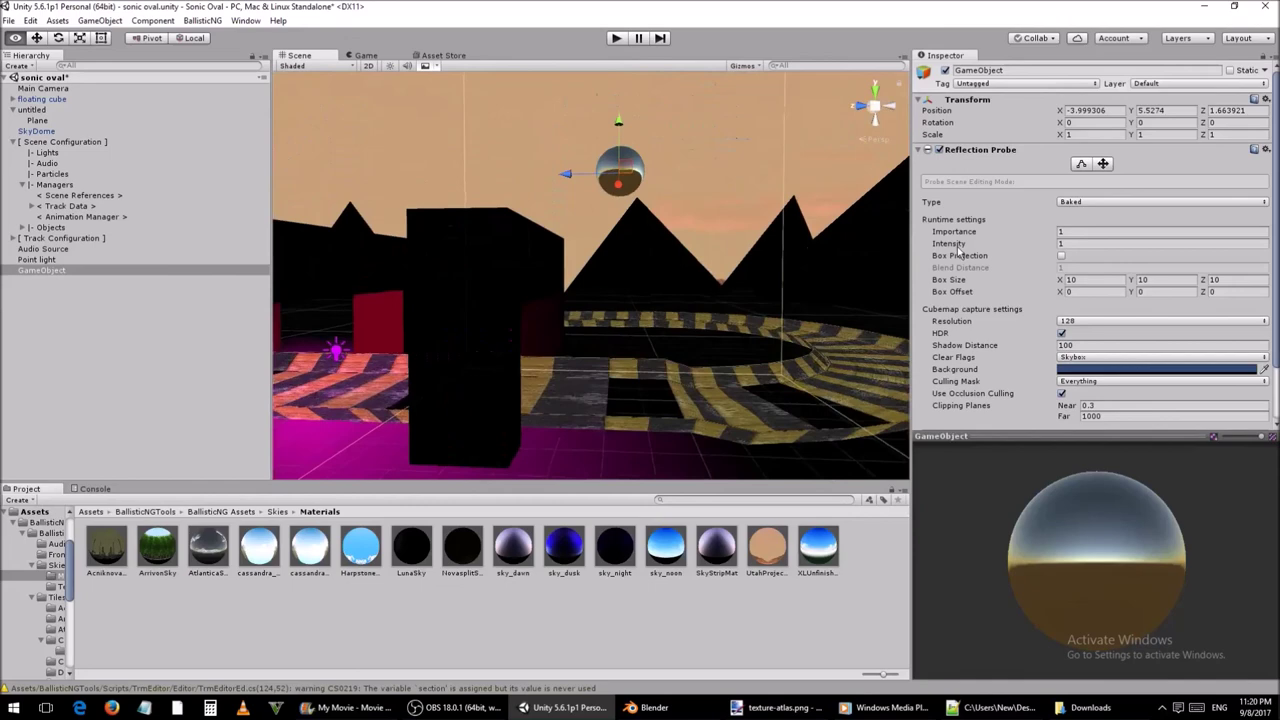
key("f")
left_click_drag(603, 184, 603, 203)
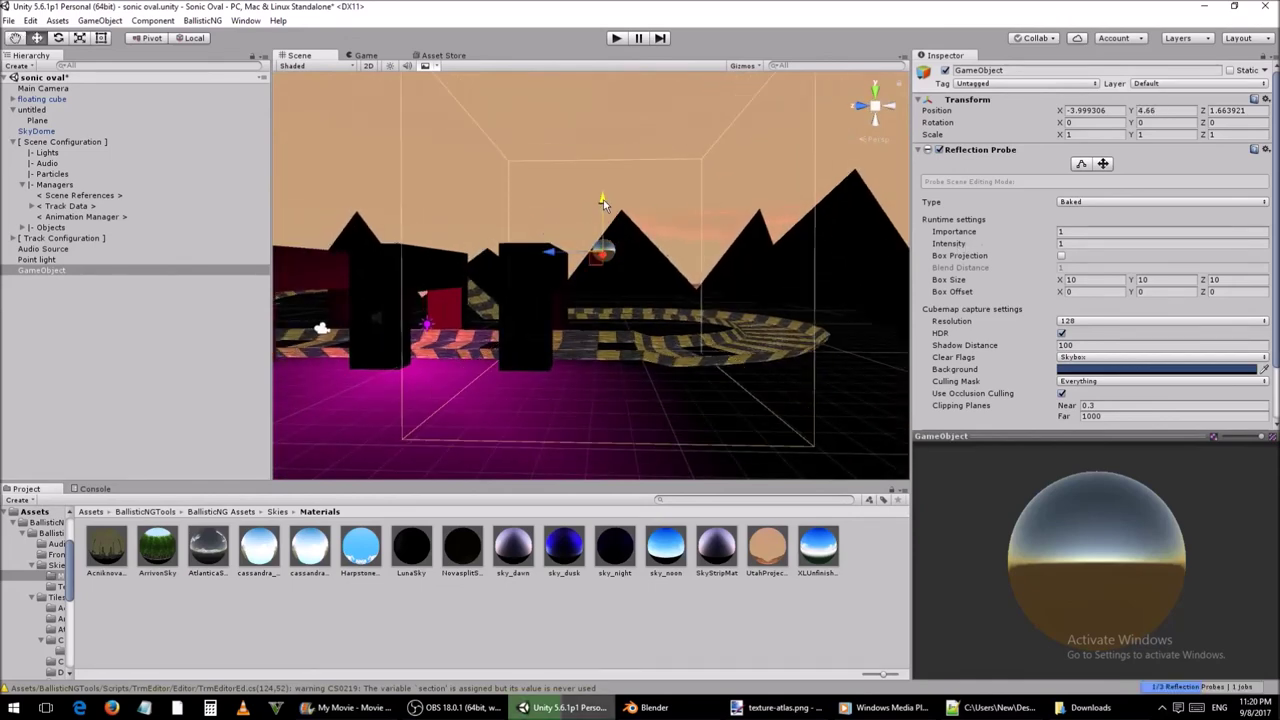
left_click_drag(683, 204, 788, 255, "alt")
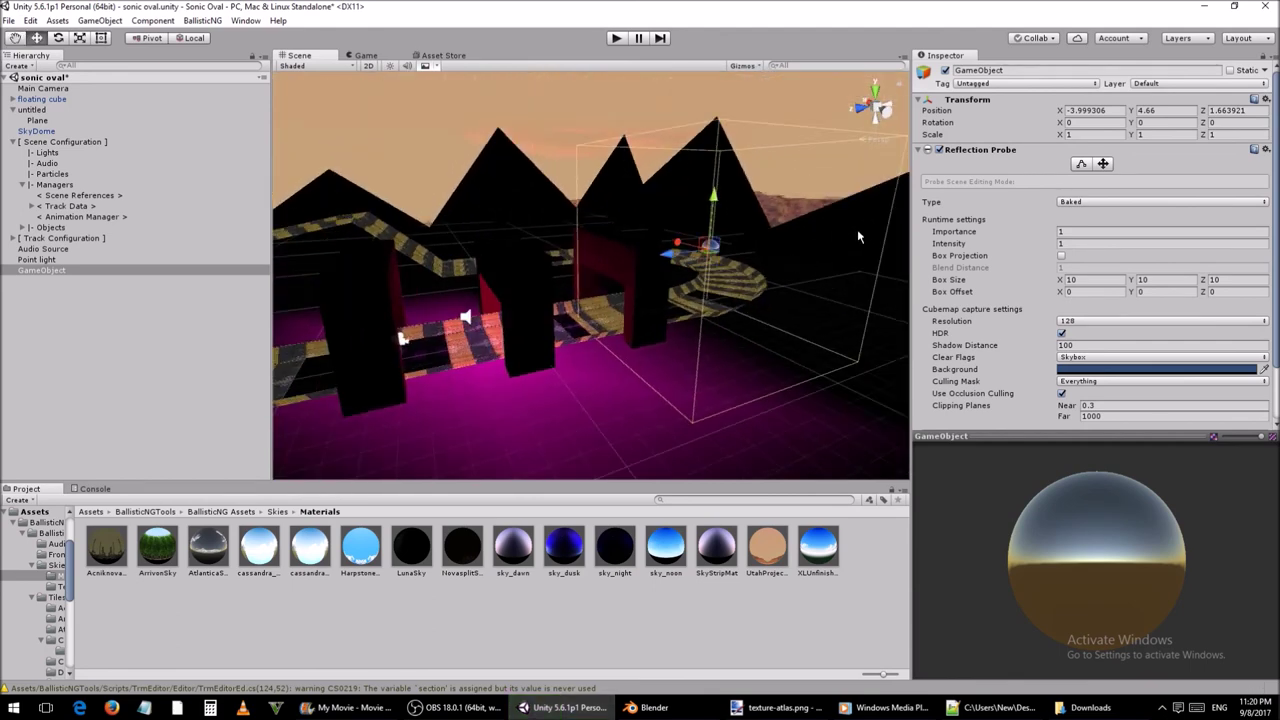
Step: Edit the probe's box projection bounds to enclose the arches, with a box size of about 11.2 × 10 × 27.8
left_click(1082, 164)
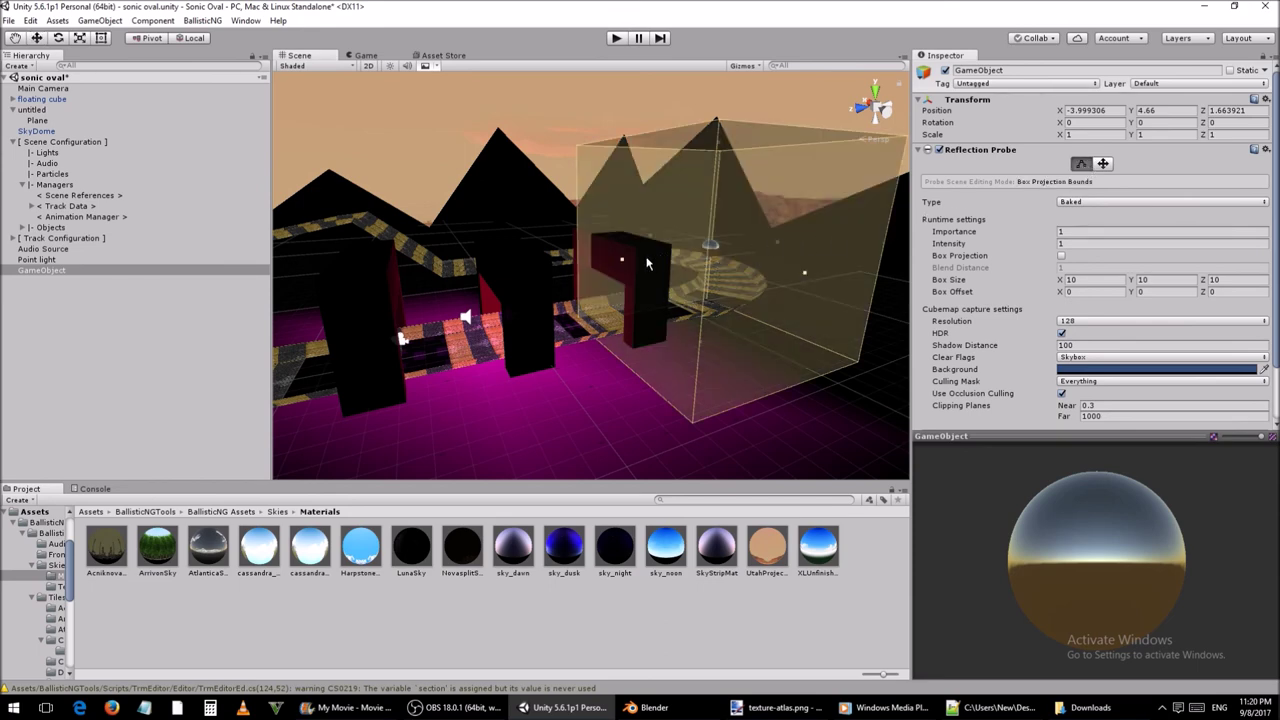
left_click_drag(622, 263, 432, 293)
scroll(400, 338, "down", 5)
left_click_drag(520, 300, 679, 252, "alt")
left_click(631, 265)
left_click(617, 232)
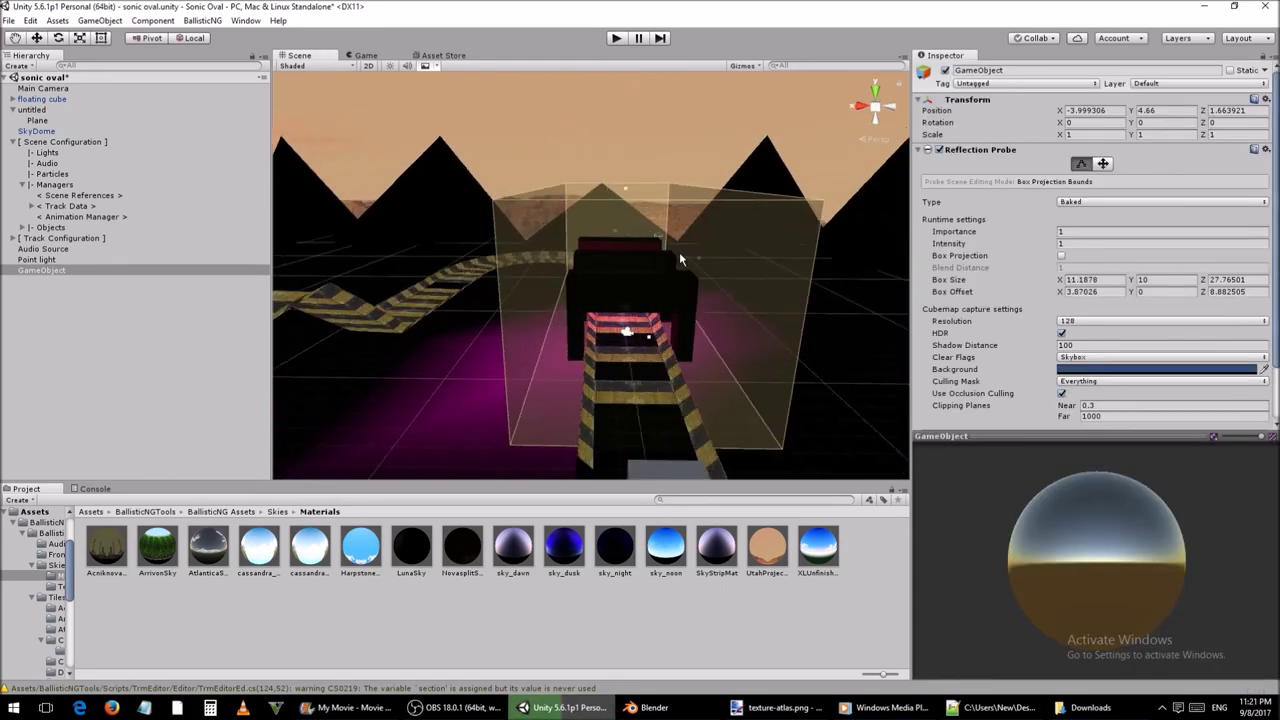
Step: Duplicate the reflection probe for neighbouring track areas, sizing the second copy's box projection bounds to about 27.7 × 10 × 33.9
right_click(41, 270)
left_click(123, 330)
left_click_drag(600, 280, 426, 268, "alt")
key("ctrl+d")
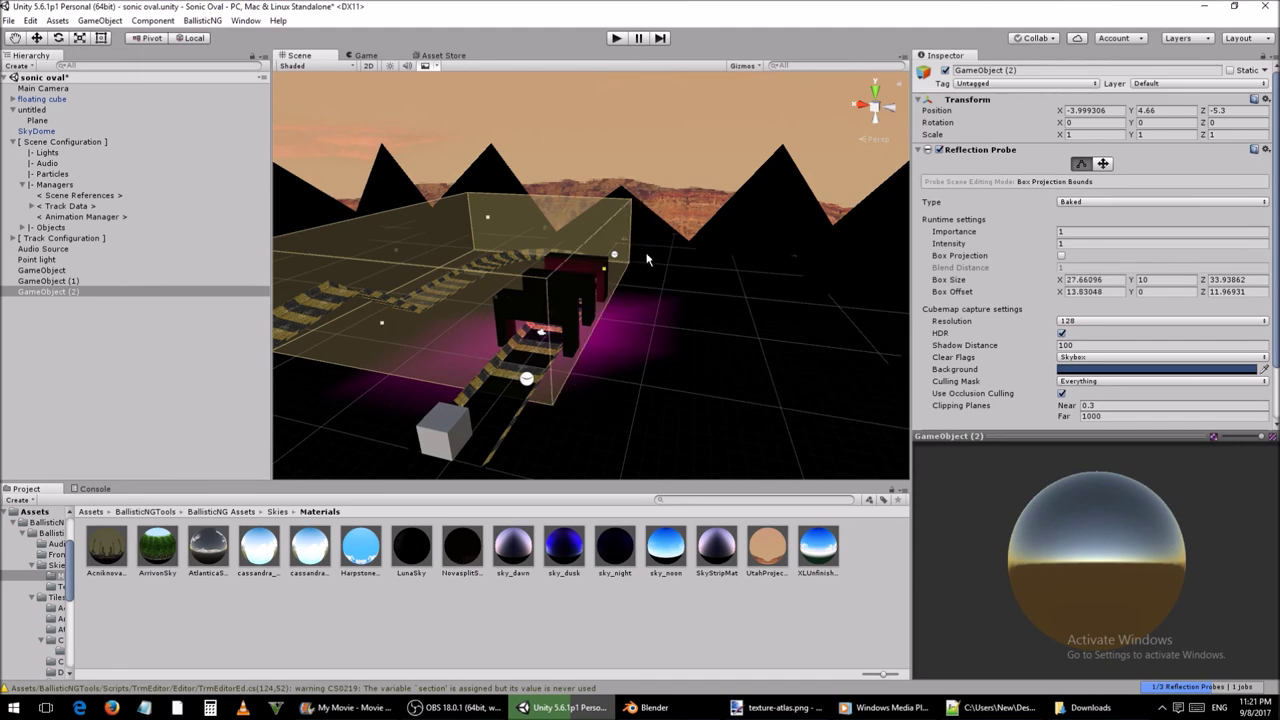
Step: Move the second probe copy's origin to about X 10.47 while leaving its projection box in place
left_click(1104, 164)
right_click_drag(751, 242, 673, 260)
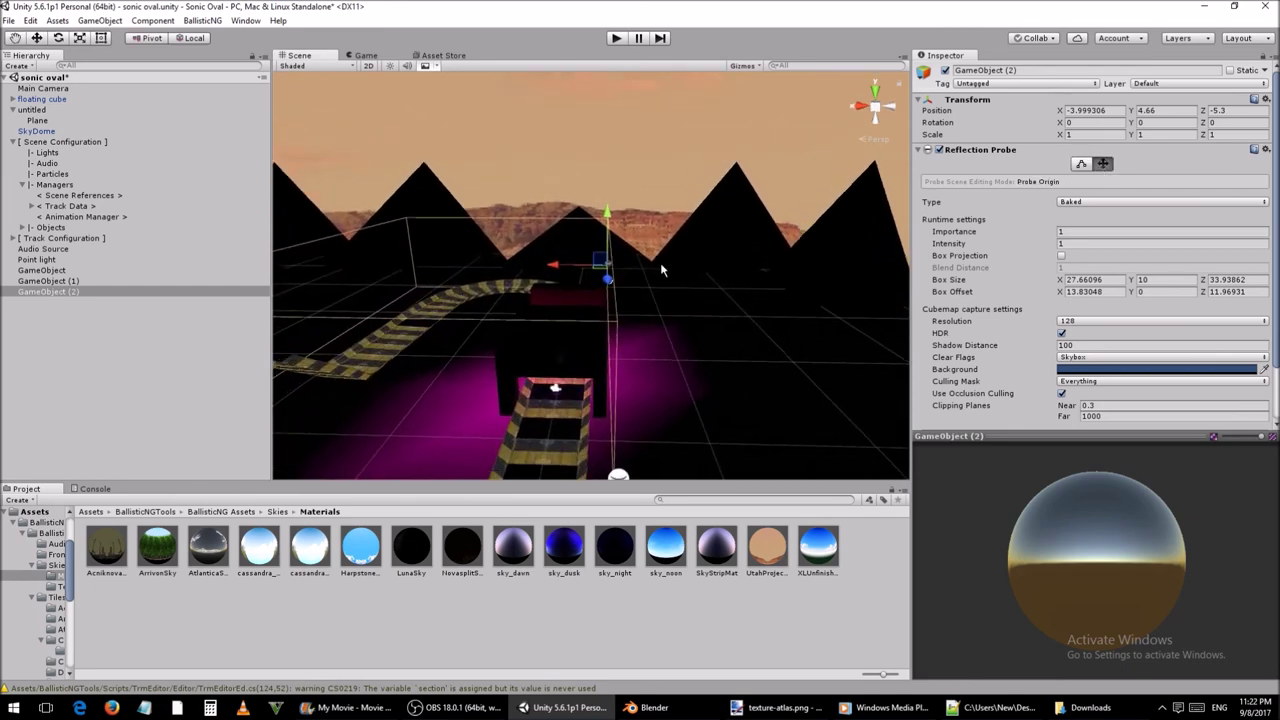
left_click_drag(555, 269, 476, 266)
right_click_drag(474, 264, 732, 245)
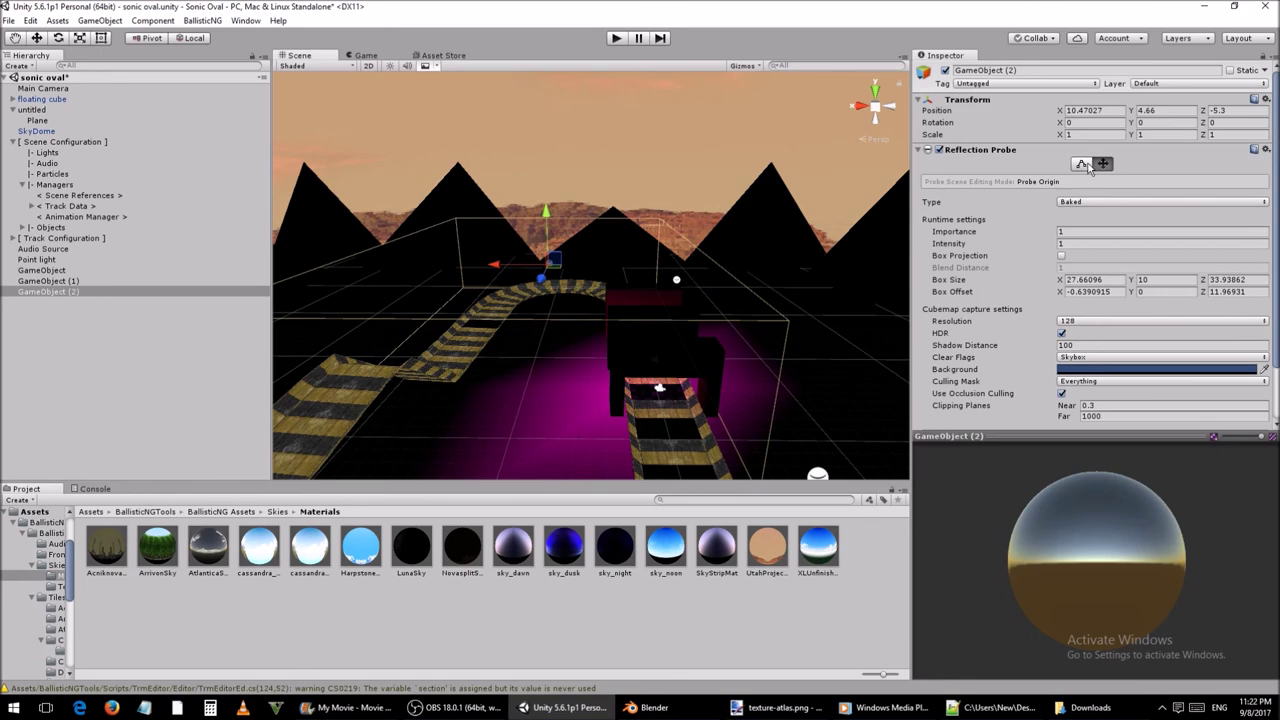
Step: Add a third probe copy at X -4.37, fit its bounds to about 15.2 × 10 × 19.6 around the curve, and save the scene
left_click(1081, 163)
left_click_drag(656, 265, 604, 274, "alt")
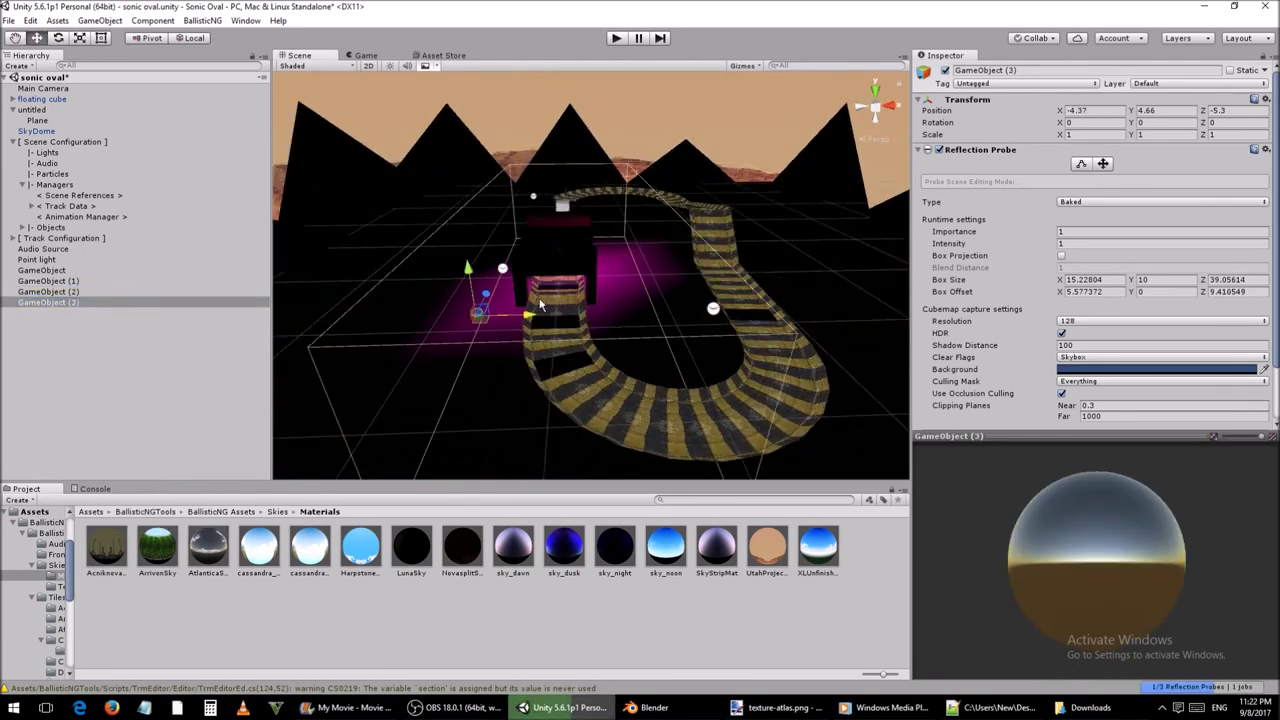
left_click_drag(540, 305, 691, 288, "alt")
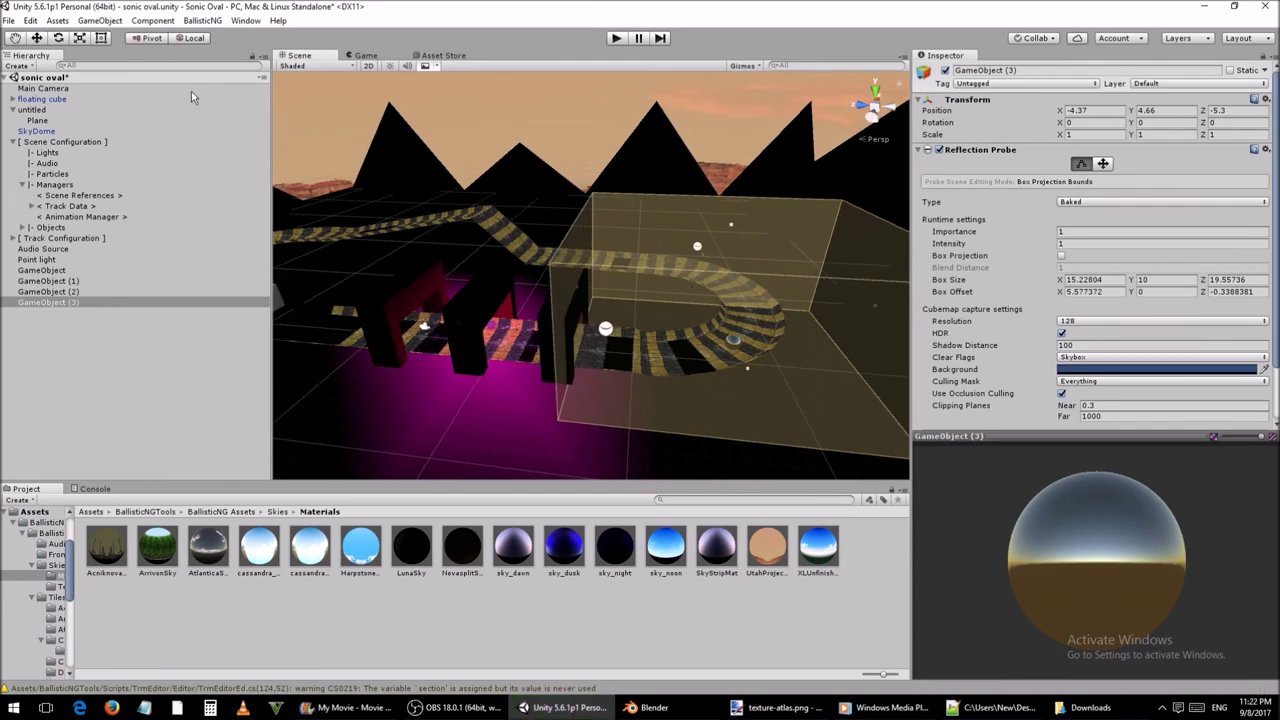
right_click(93, 77)
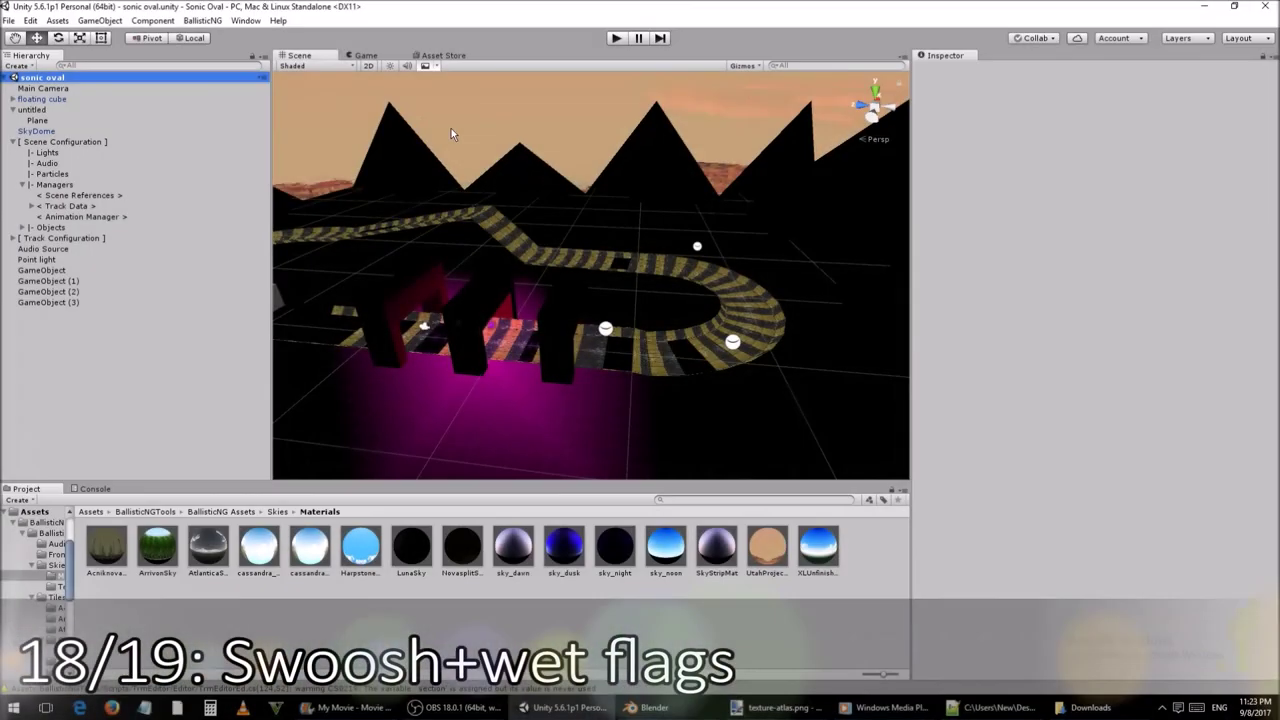
Step: Edit the swooshable flag on the floor tiles near the floating cube with the Track Editor, and close the editor
left_click(210, 22)
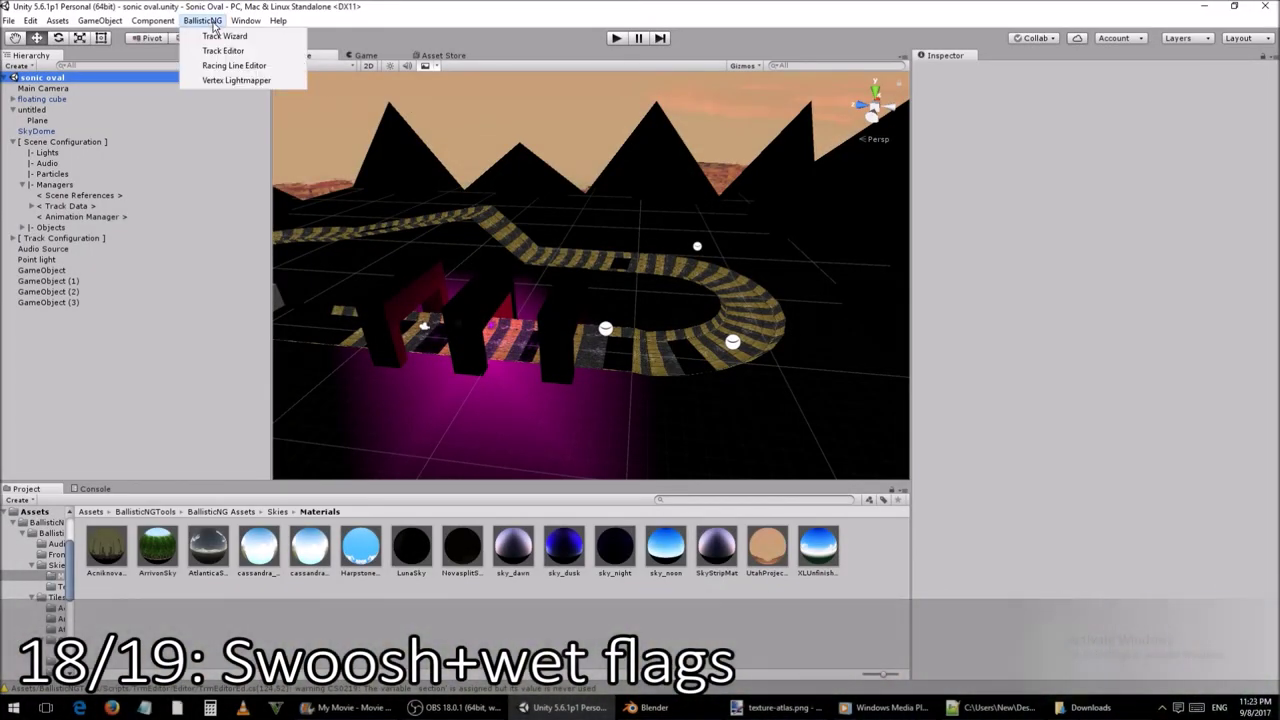
left_click(224, 50)
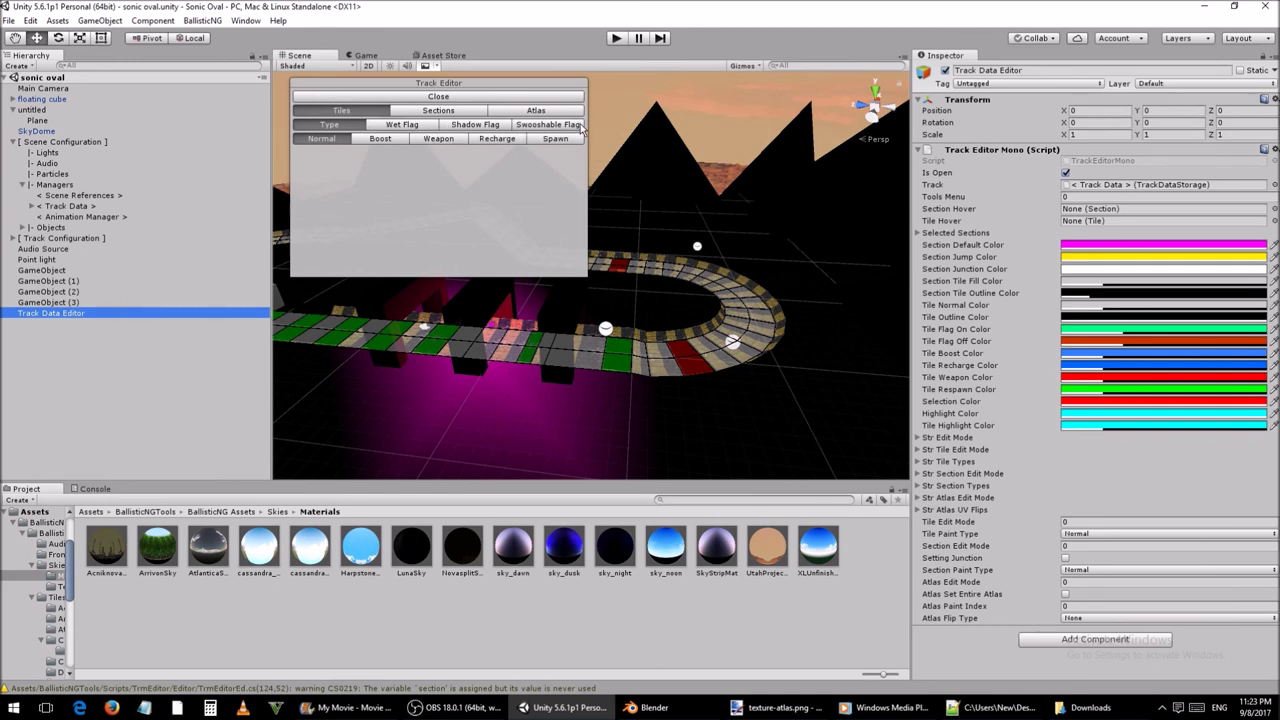
left_click(548, 124)
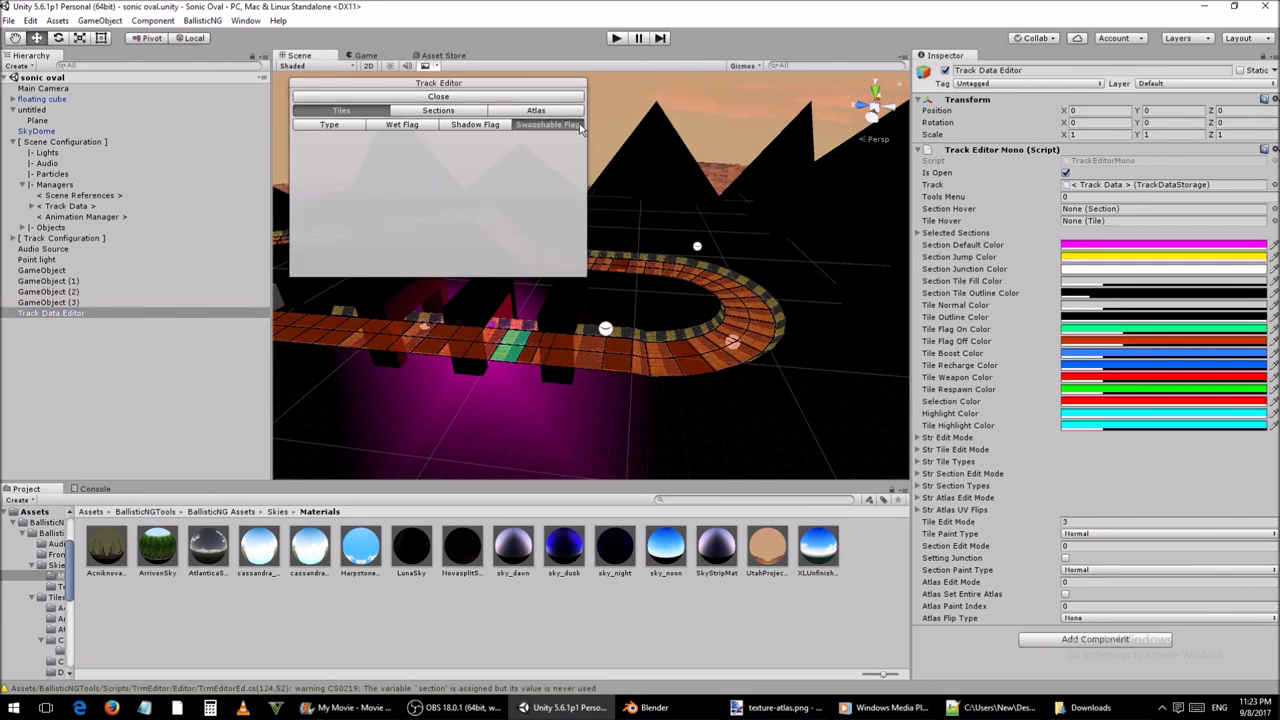
left_click_drag(599, 139, 736, 183, "alt")
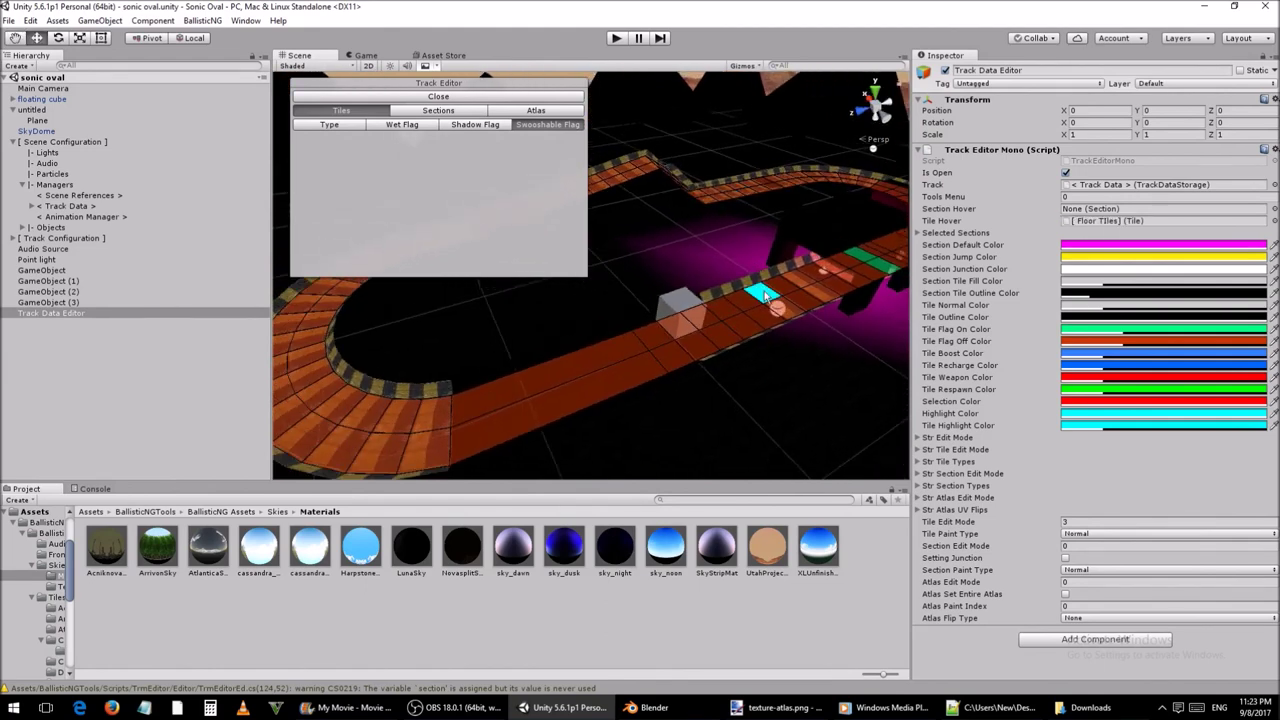
mouse_move(768, 289)
left_mouse_down()
mouse_move(821, 298)
mouse_move(771, 316)
mouse_move(747, 305)
mouse_move(650, 335)
left_mouse_up()
mouse_move(650, 335)
left_mouse_down("alt")
mouse_move(784, 336)
mouse_move(752, 413)
mouse_move(649, 436)
mouse_move(595, 423)
mouse_move(586, 342)
mouse_move(667, 346)
mouse_move(520, 410)
mouse_move(563, 386)
mouse_move(613, 395)
mouse_move(683, 382)
mouse_move(725, 342)
left_mouse_up("alt")
left_click_drag(725, 342, 730, 297, "alt")
left_click(406, 96)
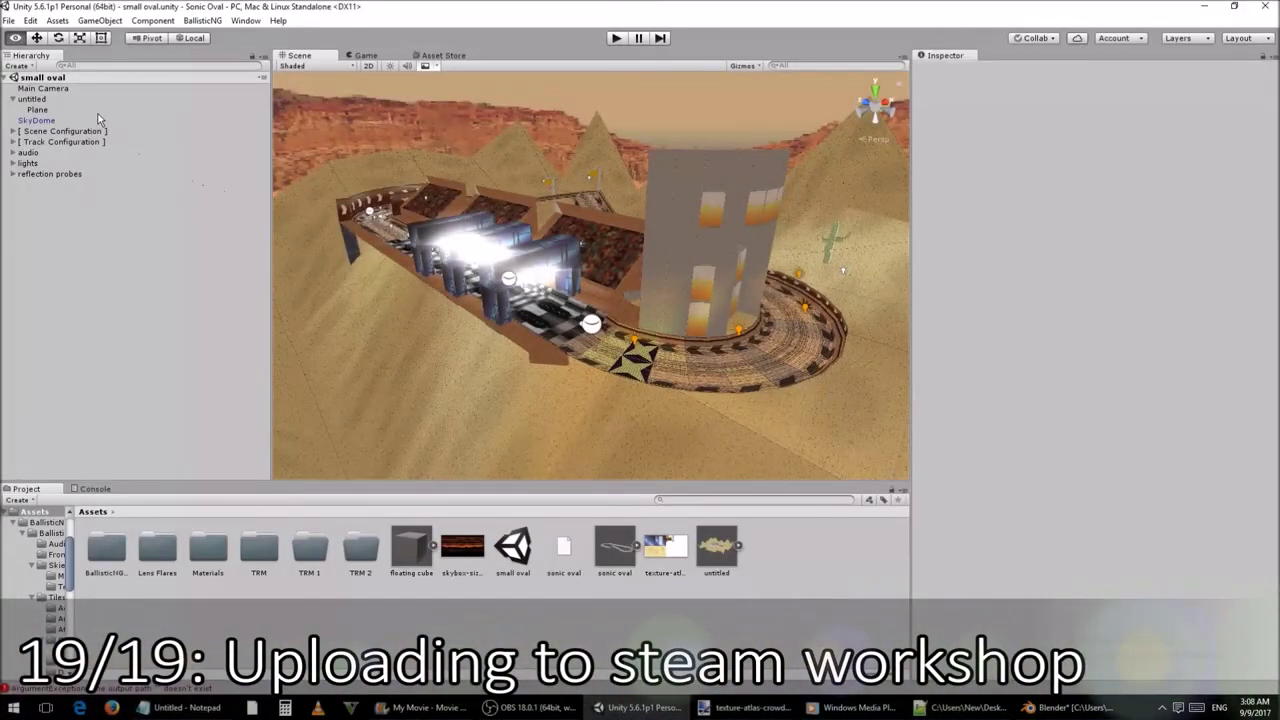
Step: Save the small oval scene and build it as a track into the MyTracks folder, without opening the output directory
right_click(66, 79)
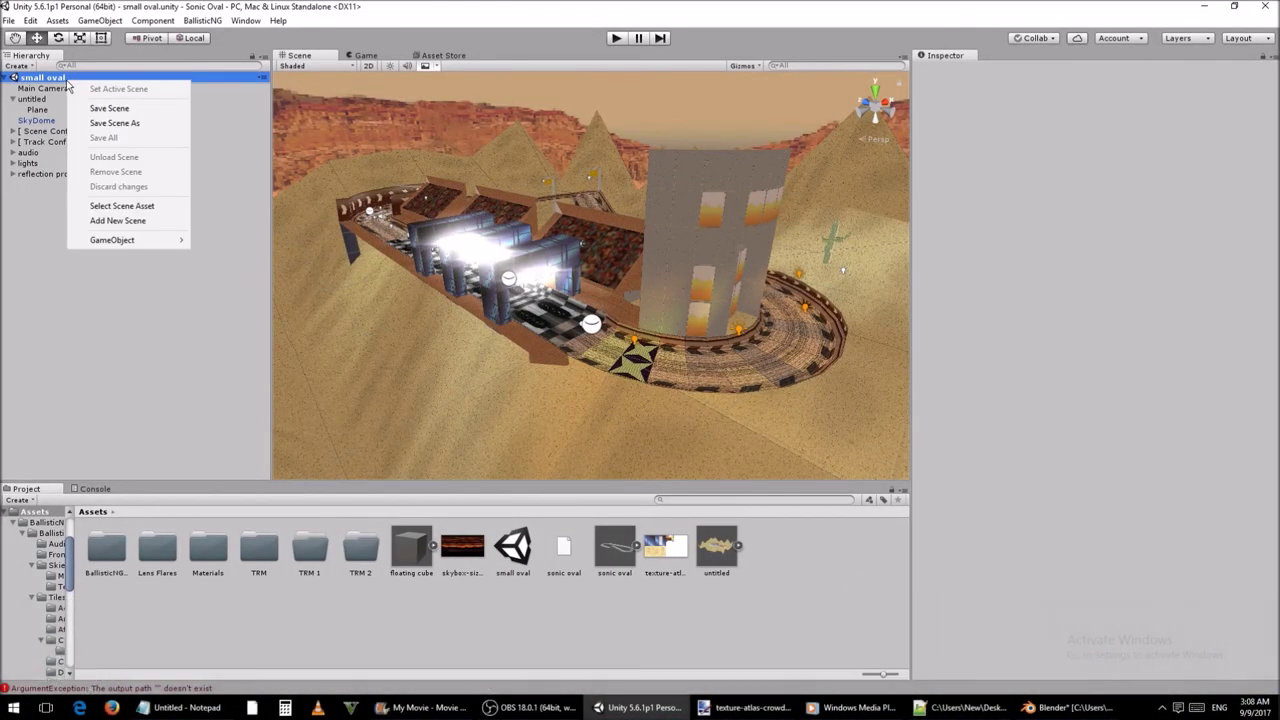
left_click(110, 108)
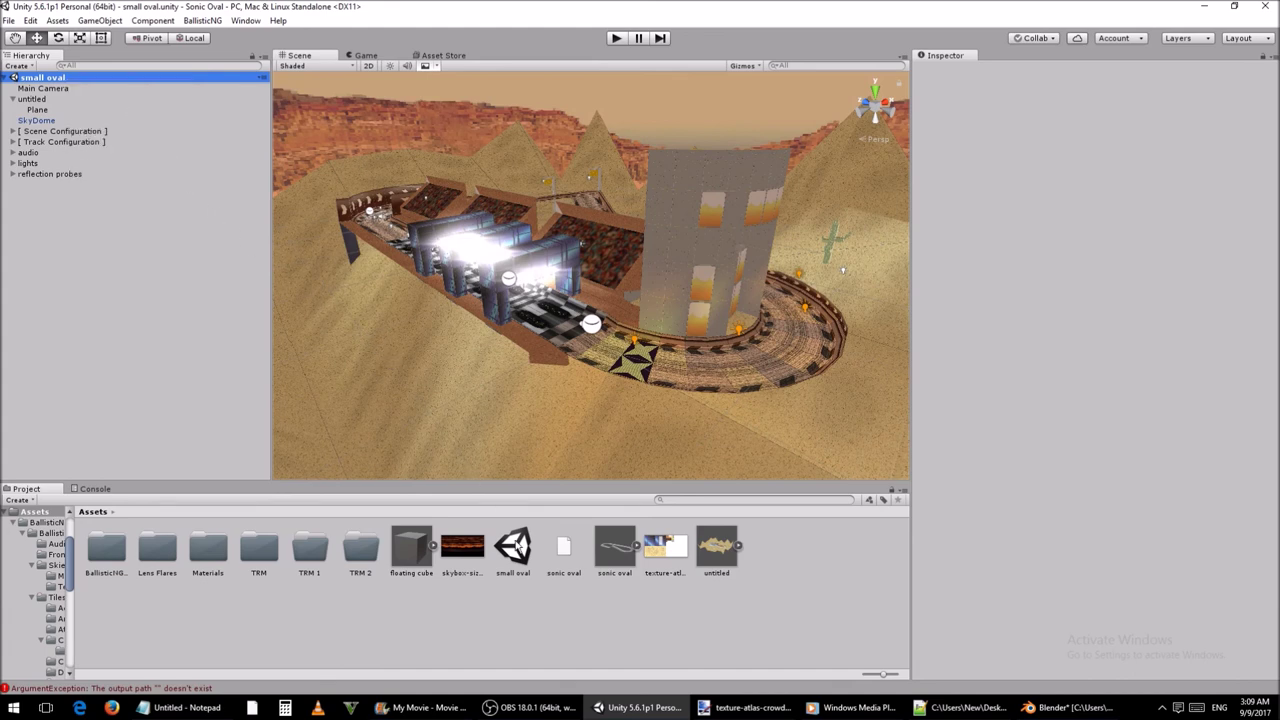
right_click(513, 546)
mouse_move(609, 518)
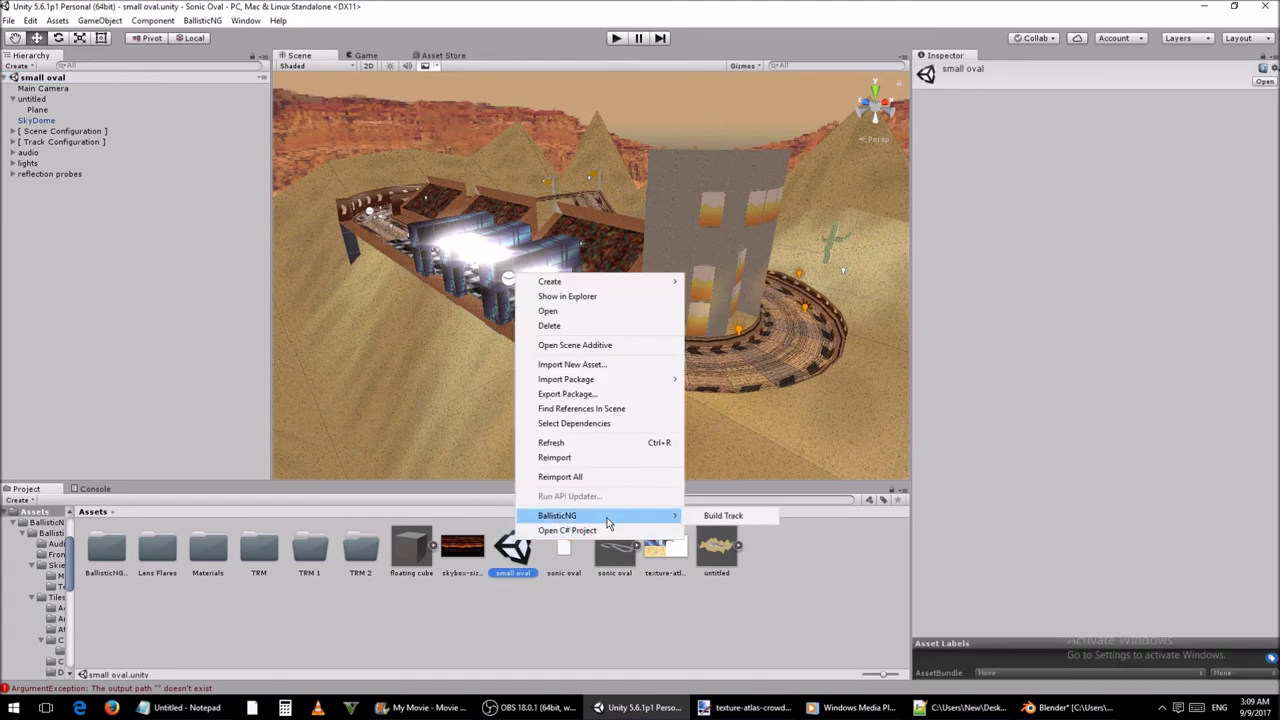
left_click(748, 517)
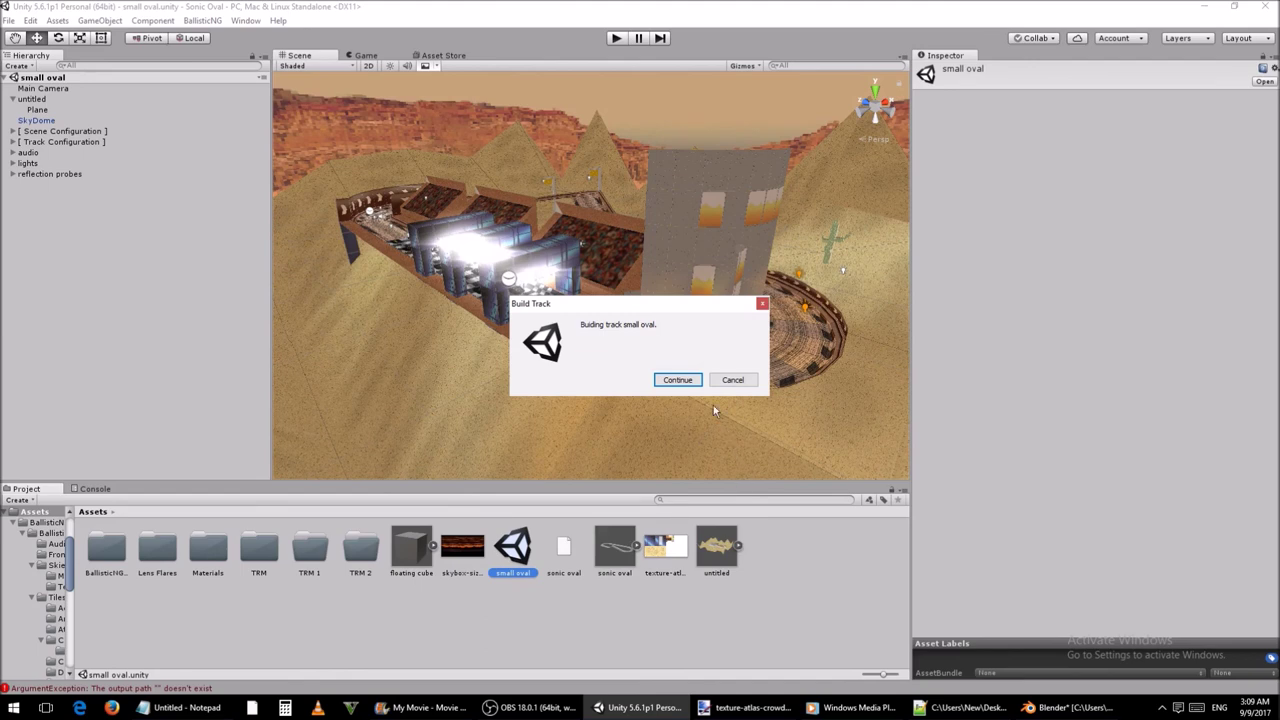
left_click(697, 381)
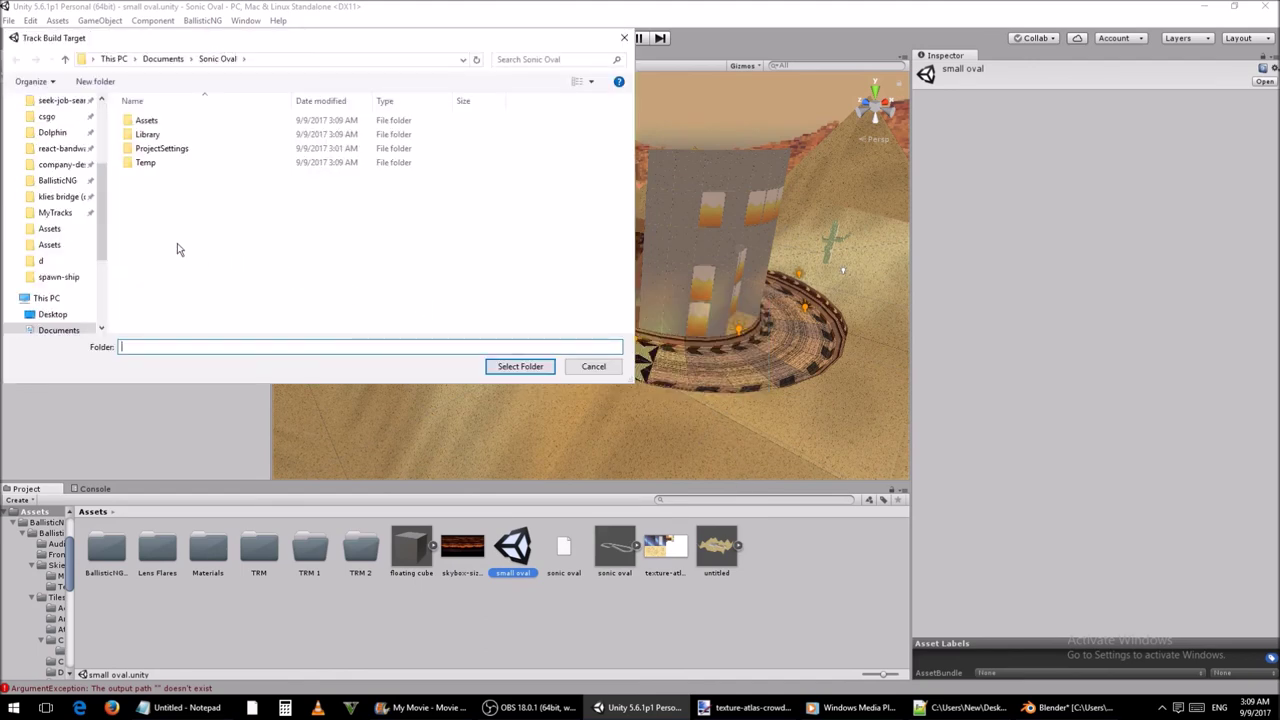
left_click(70, 215)
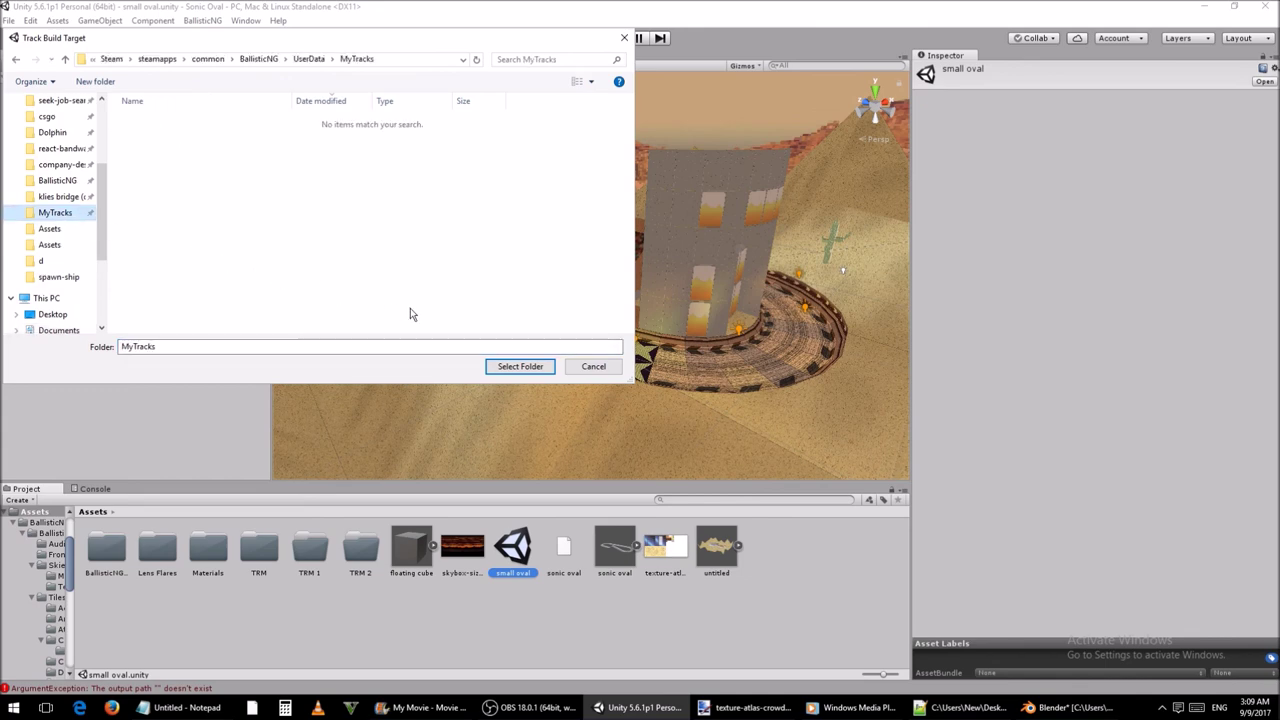
left_click(520, 366)
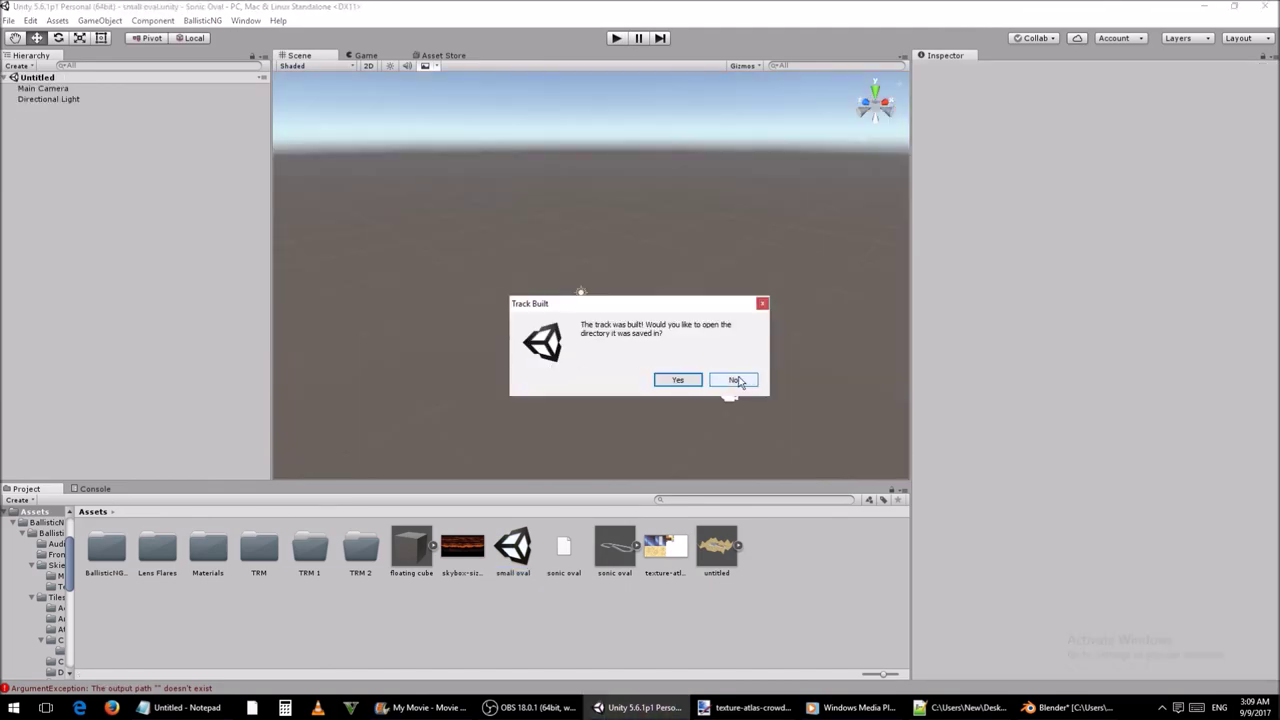
left_click(731, 379)
Step: Open File Explorer and navigate to the Track Uploader folder inside BallisticNG's Modding directory
right_click(95, 555)
left_click(150, 307)
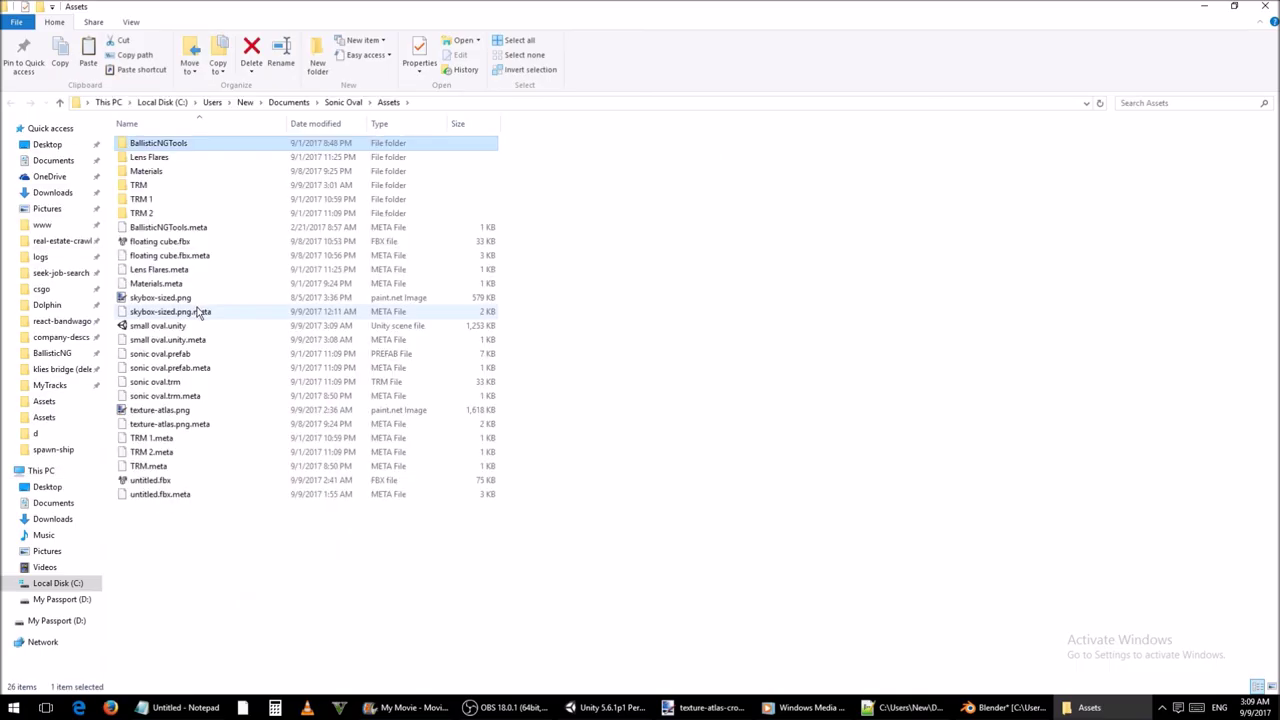
left_click(60, 356)
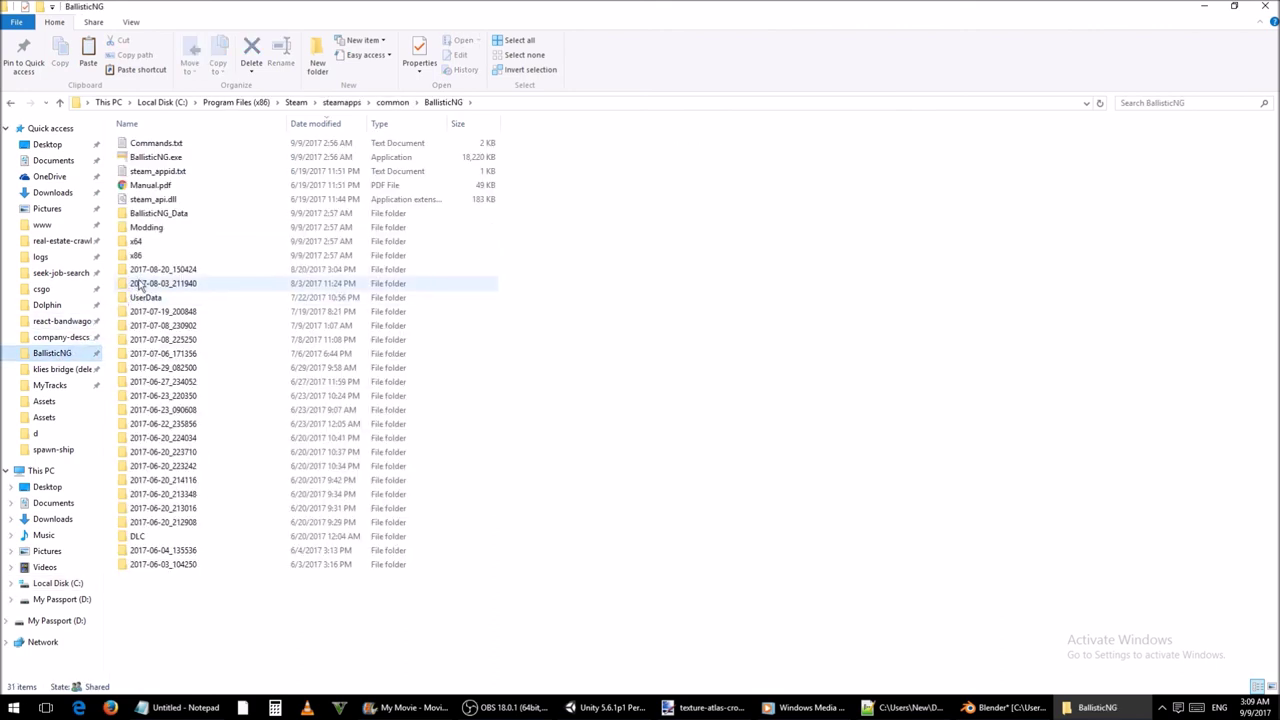
left_click(497, 103)
left_click(497, 103)
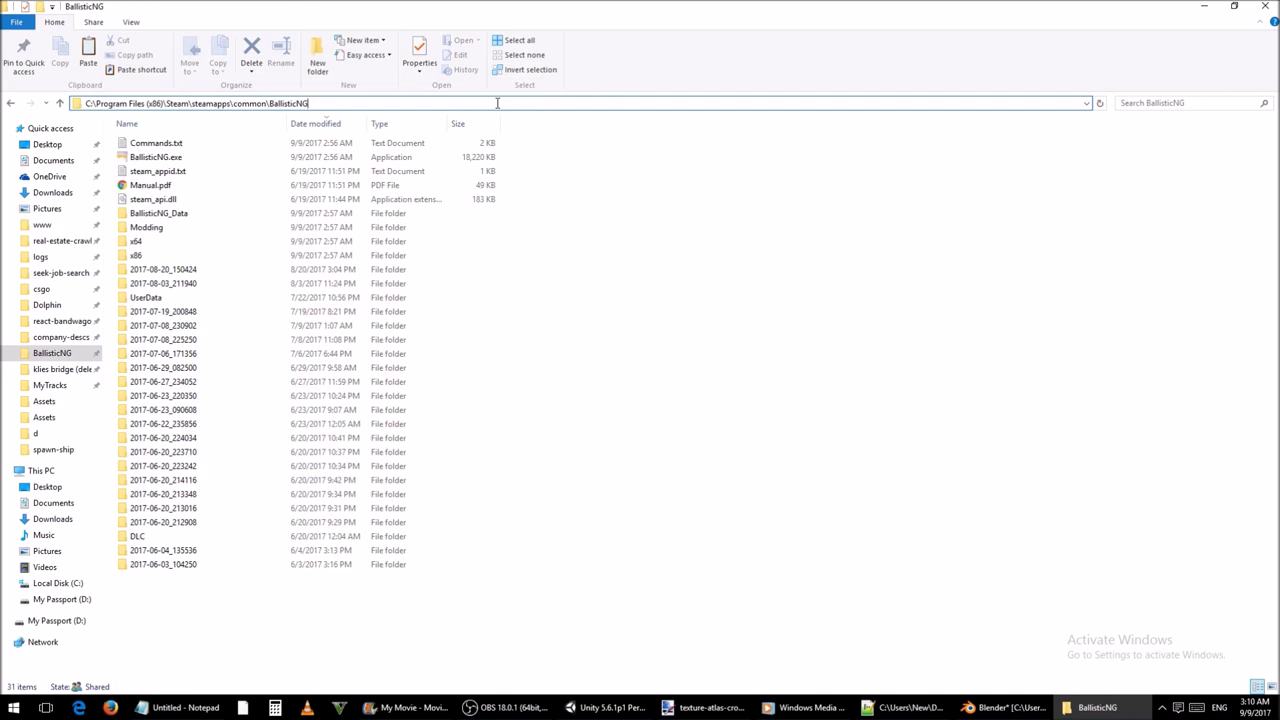
left_click(565, 166)
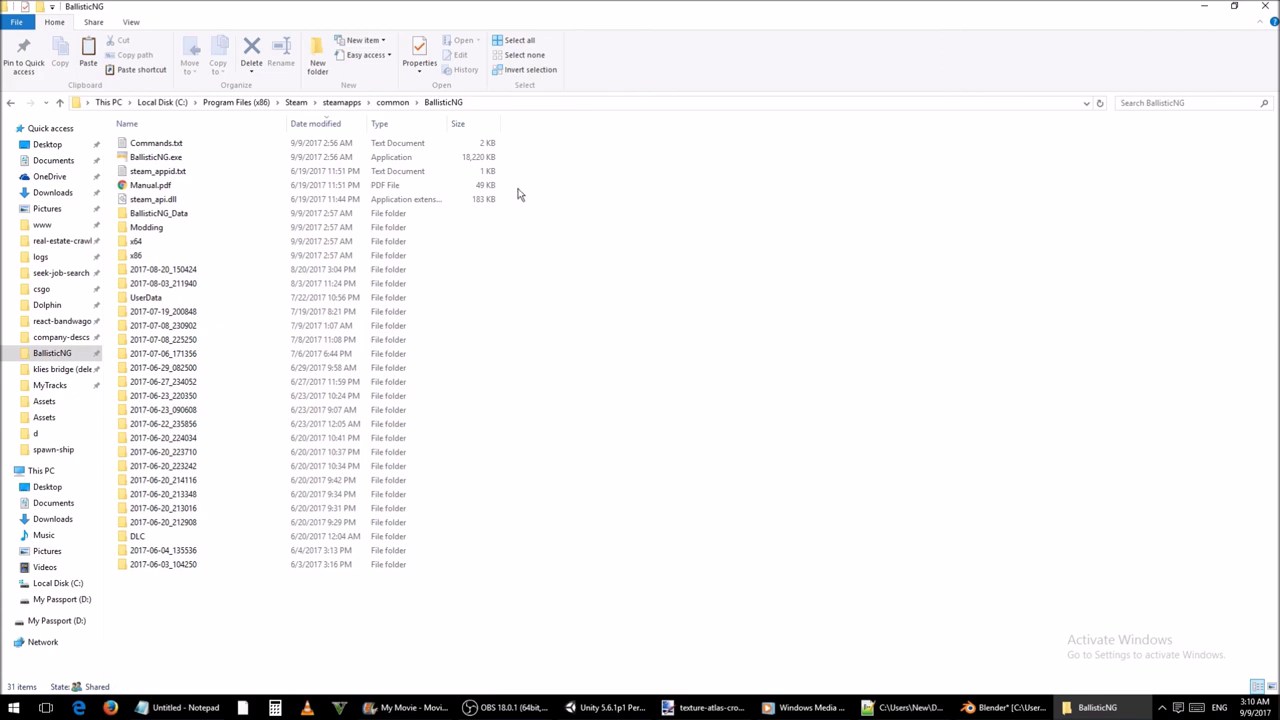
double_click(166, 229)
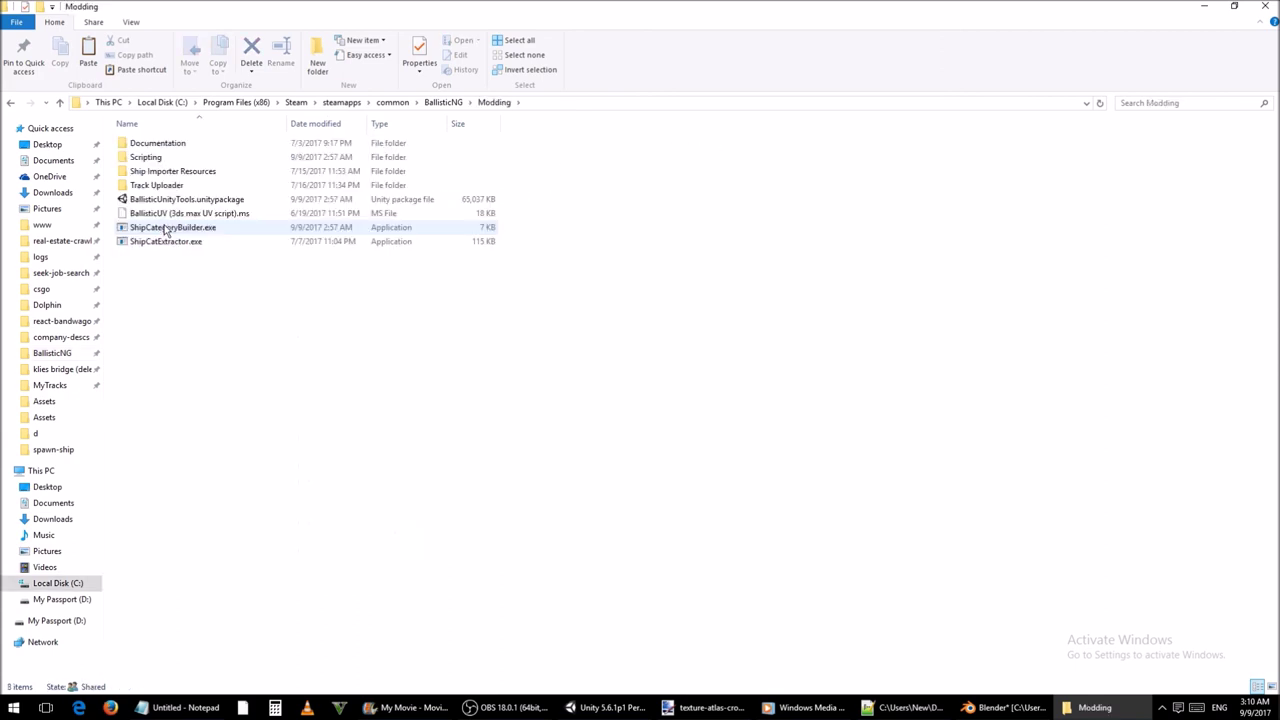
double_click(188, 186)
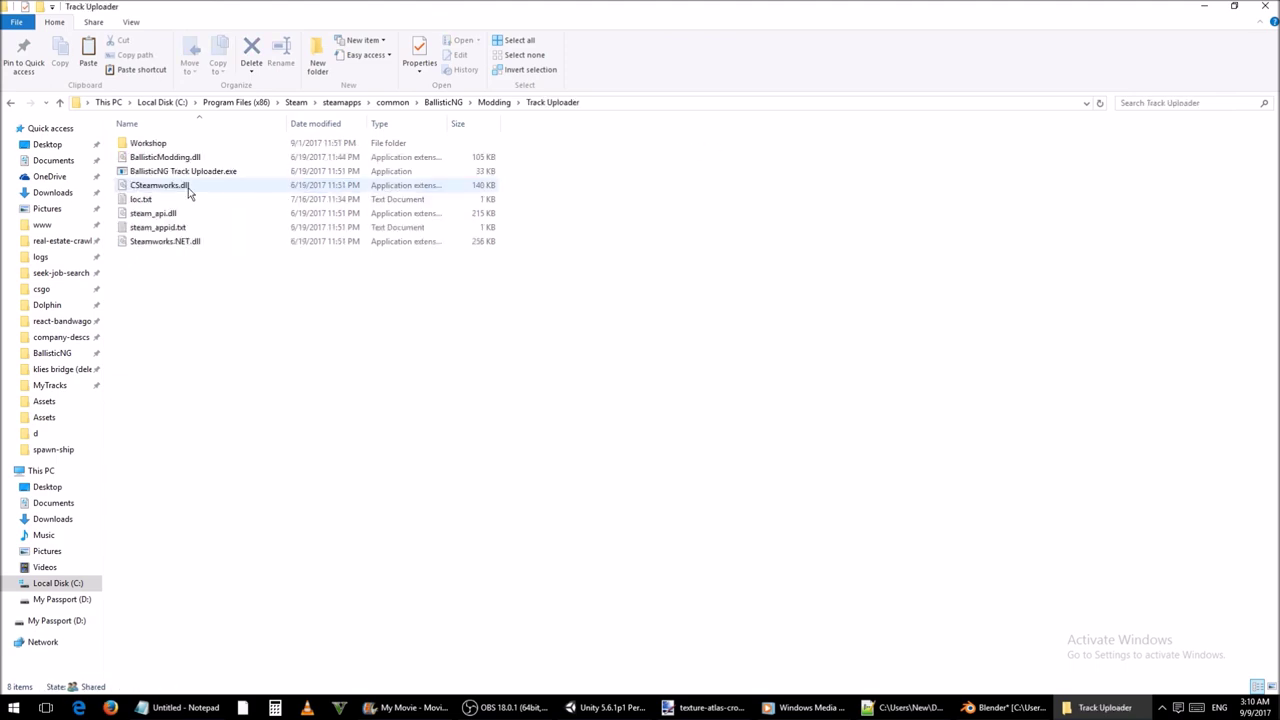
Step: Run BallisticNG Track Uploader.exe as administrator and convert small oval.trk to a Workshop file
right_click(240, 182)
left_click(237, 177)
right_click(237, 177)
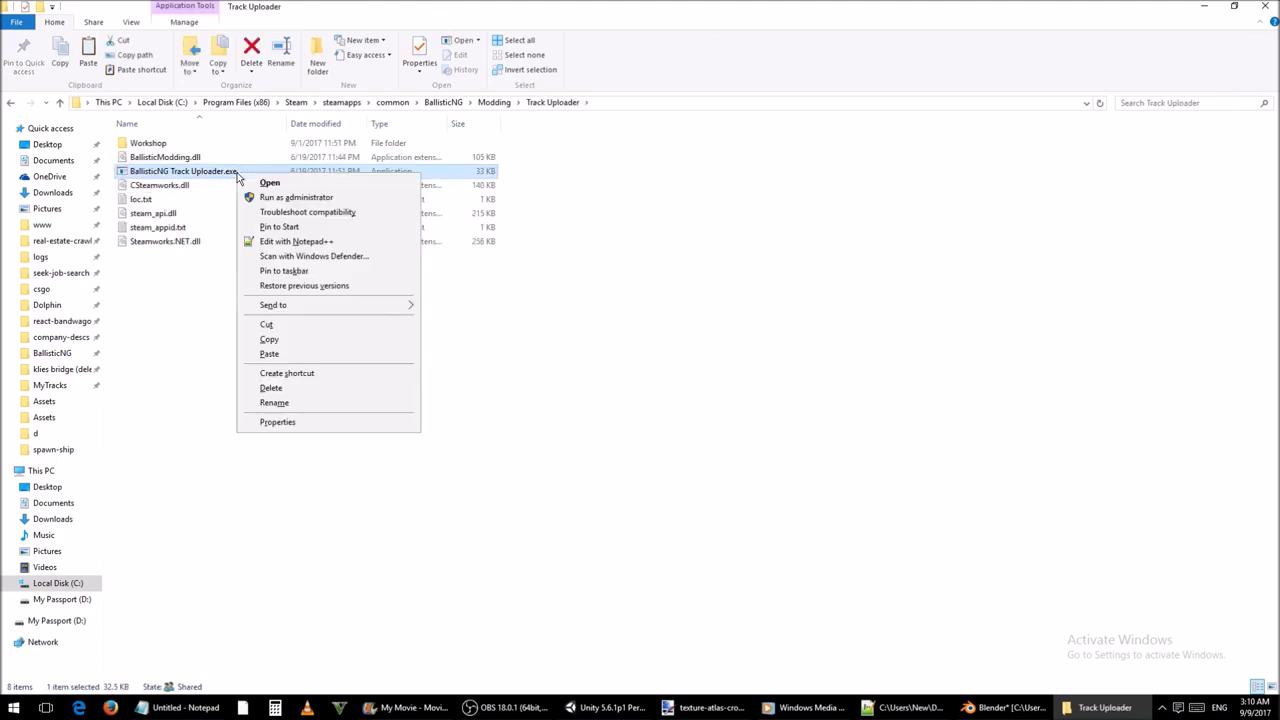
left_click(340, 197)
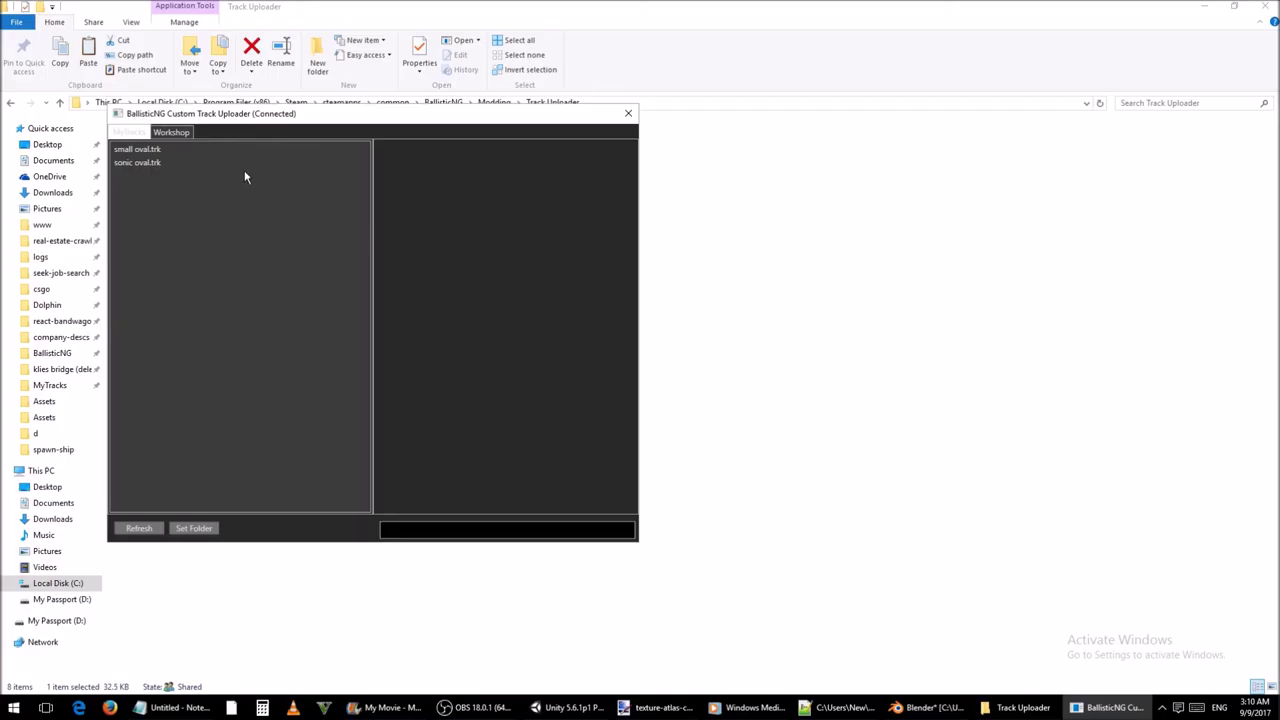
left_click(167, 150)
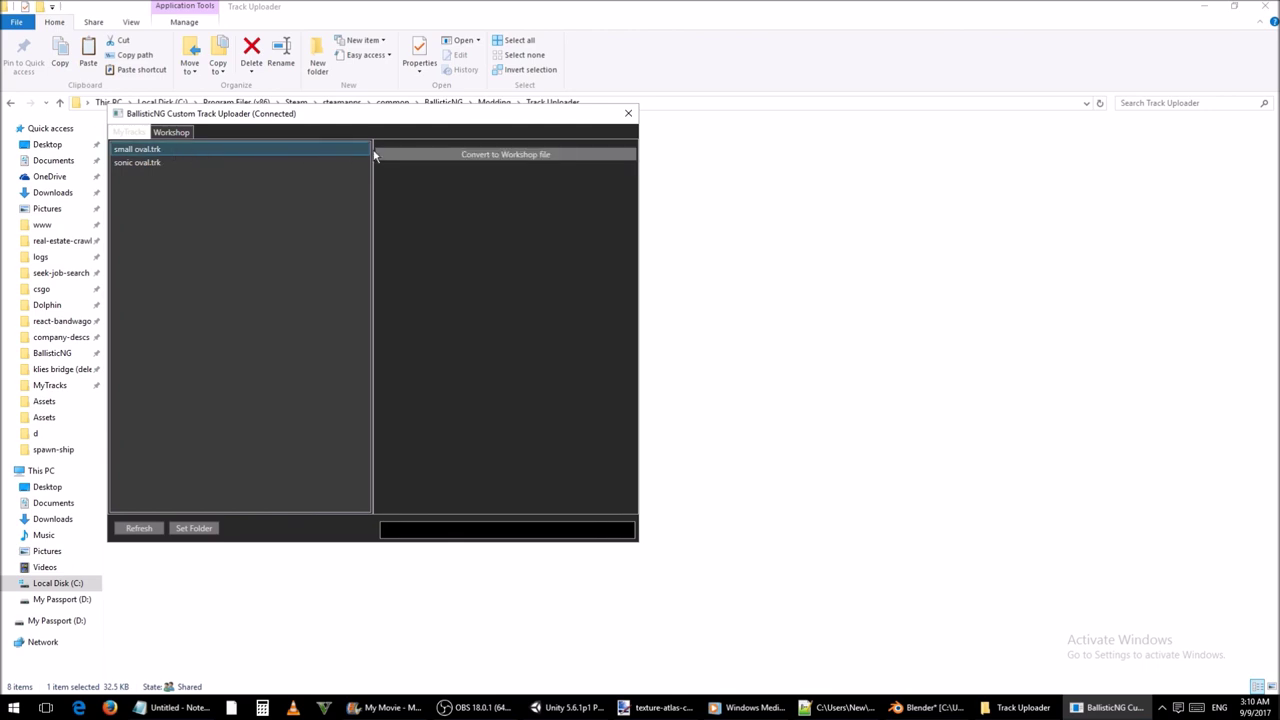
left_click(556, 158)
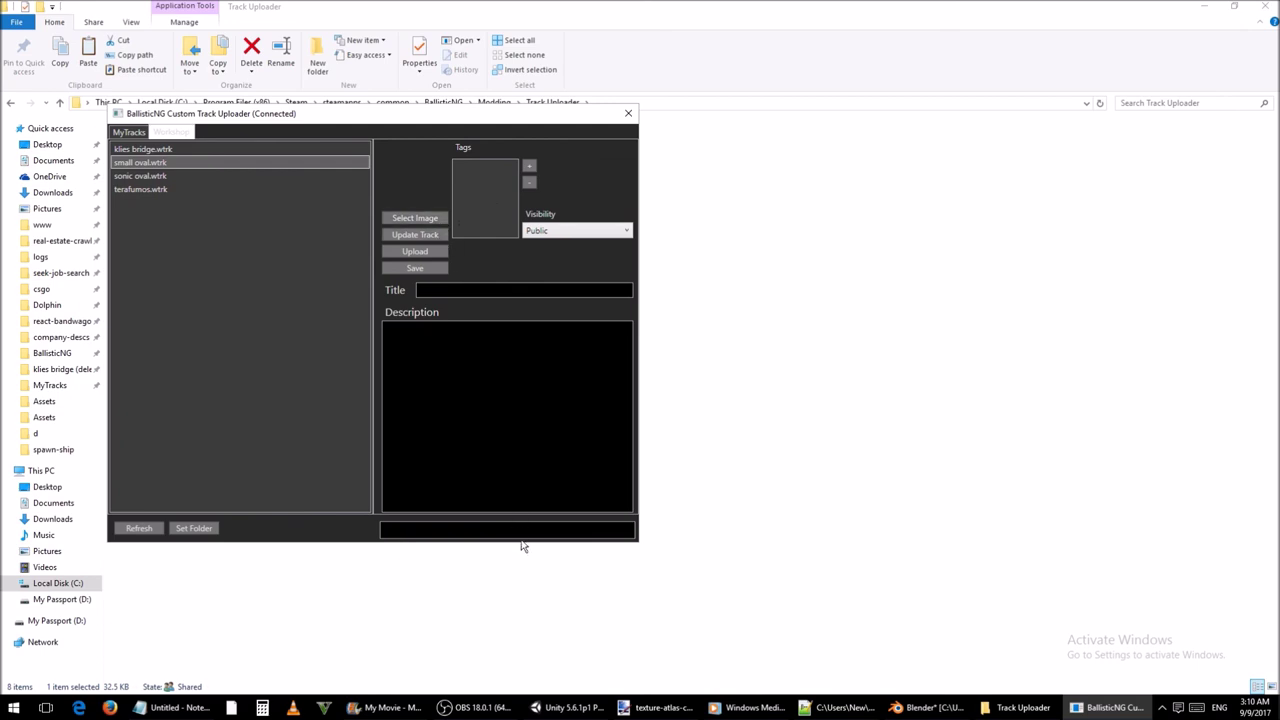
Step: Switch to Unity, frame the arches and the tower from near track level, and capture the screen for a preview image
left_click(556, 707)
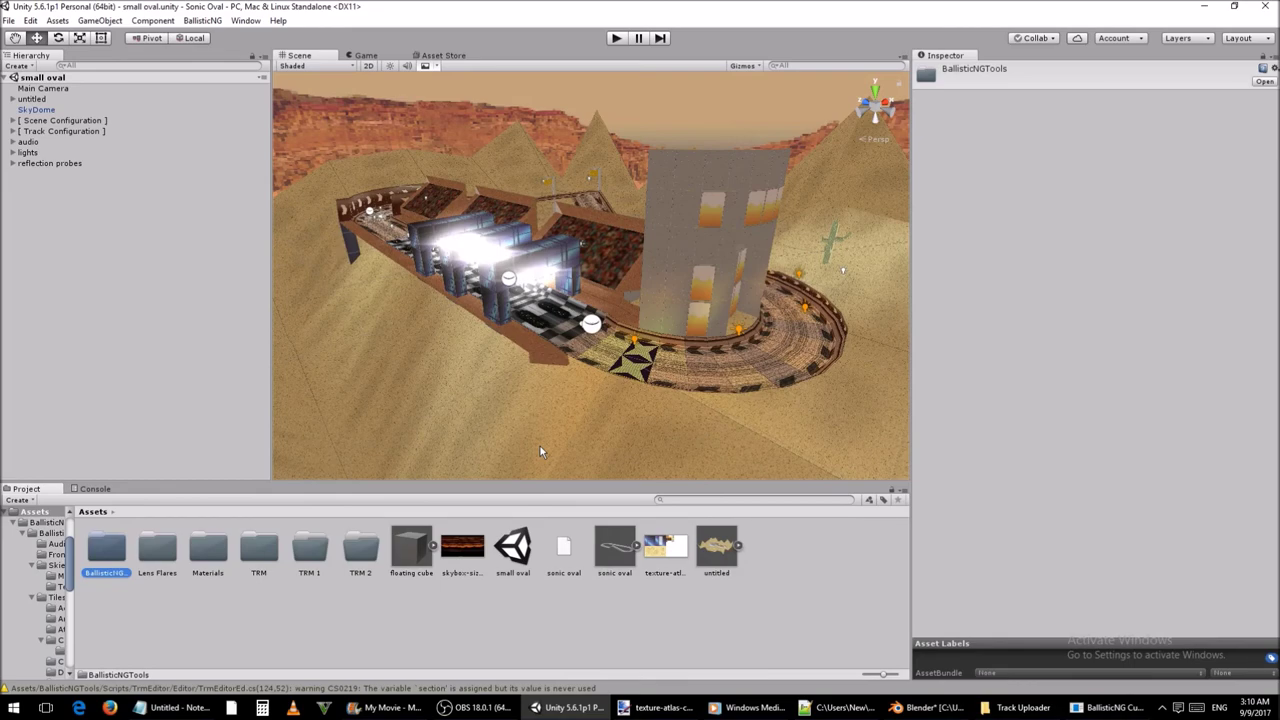
right_click_drag(579, 464, 643, 222)
key("super+r")
key("Return")
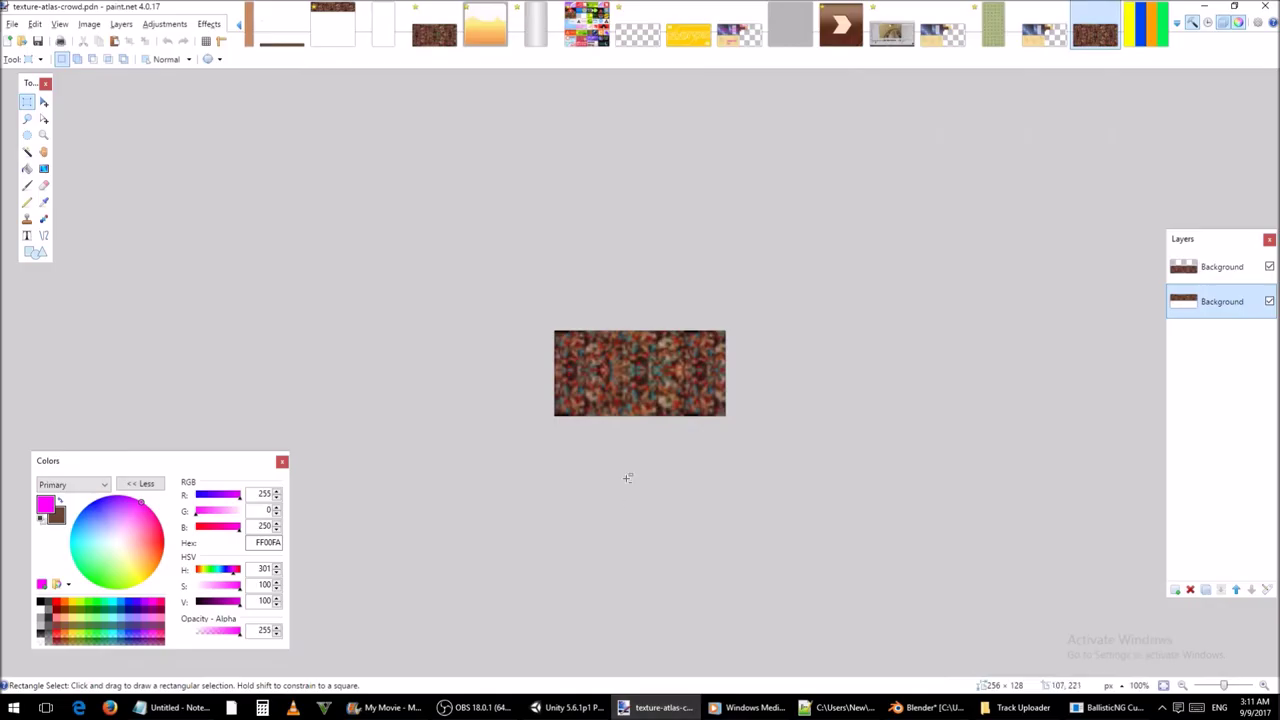
Step: Paste the screenshot as a new image in paint.net and crop it to a square of about 603 × 603 px
key("ctrl+alt+v")
left_click_drag(336, 134, 614, 410)
key("ctrl+shift+x")
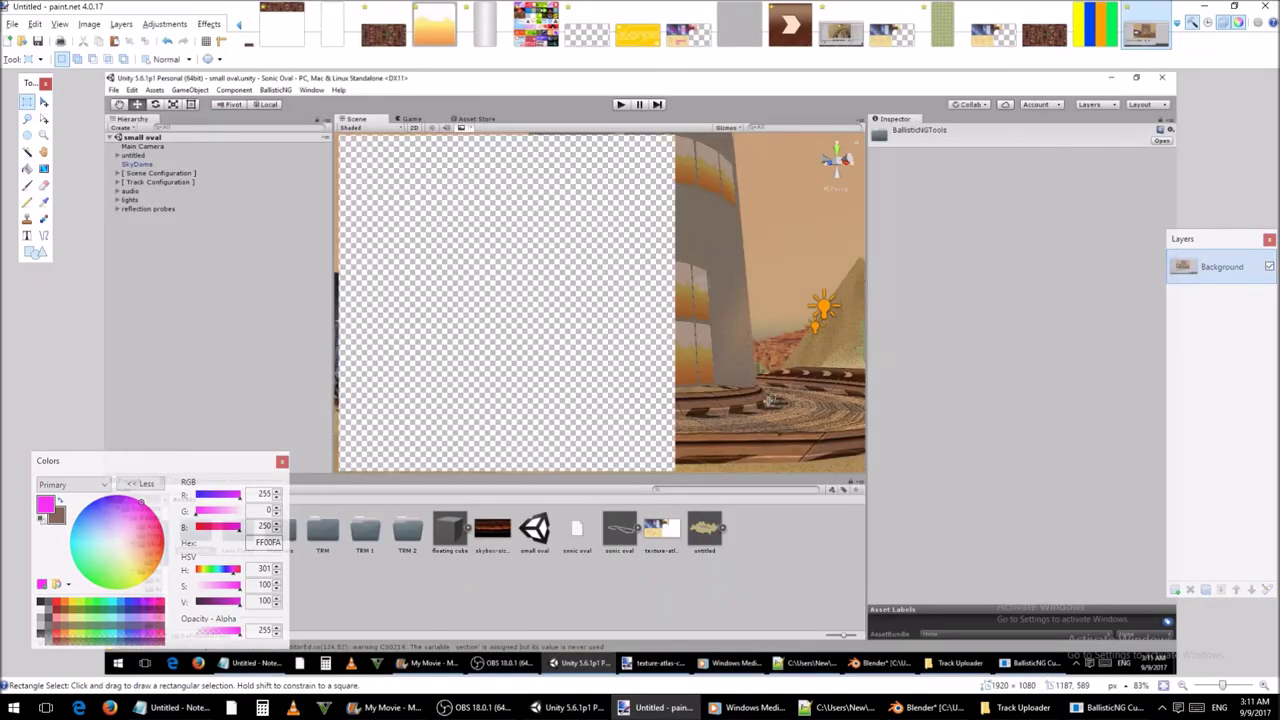
Step: Save the cropped image as small-oval-preview.png in the Desktop's d folder and return to the BallisticNG Custom Track Uploader
key("ctrl+s")
type("small-")
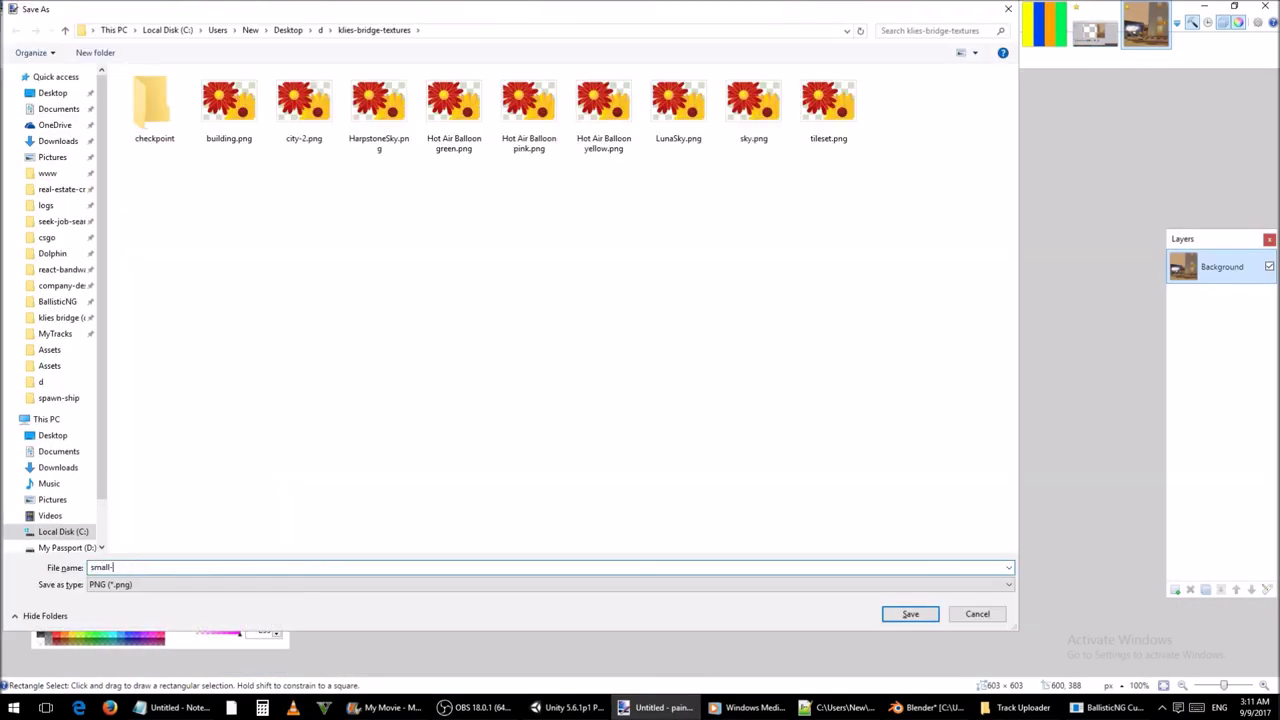
type("oval-preview")
left_click(320, 30)
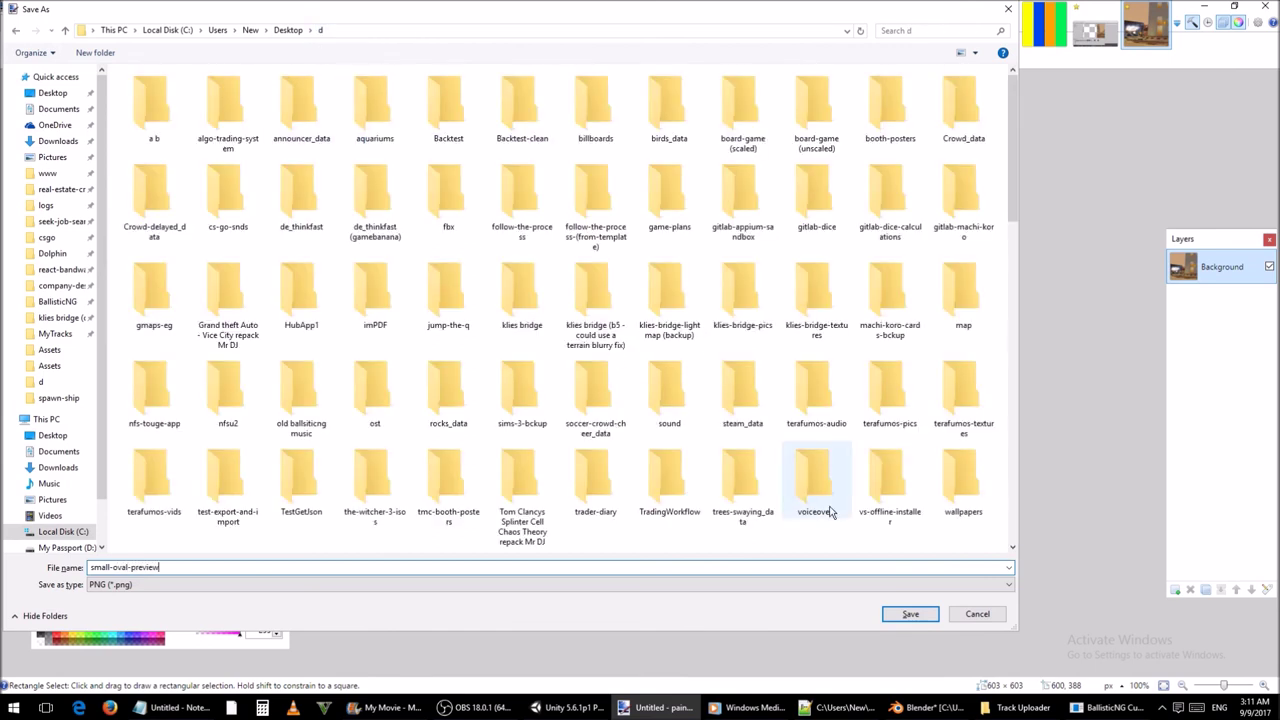
left_click(924, 613)
left_click(405, 355)
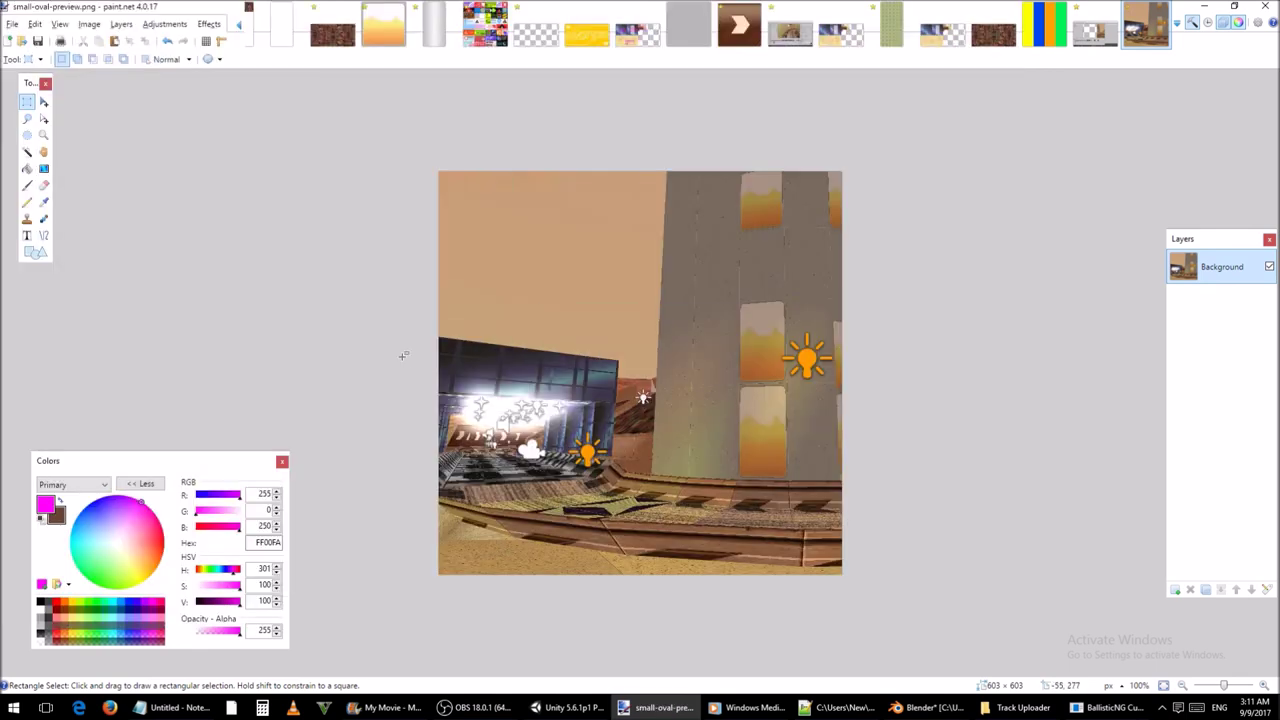
left_click(1100, 708)
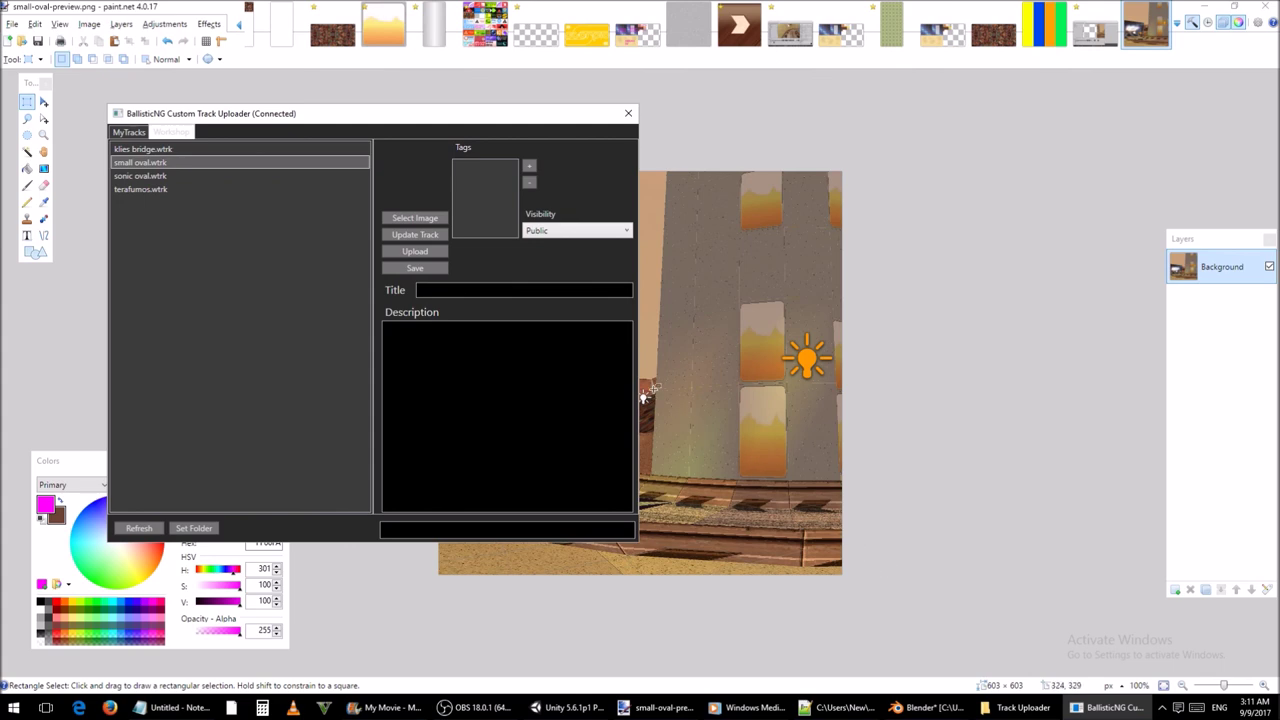
Step: Set small-oval-preview.png from the Desktop's d folder as the preview image of small oval.wtrk
left_click(443, 222)
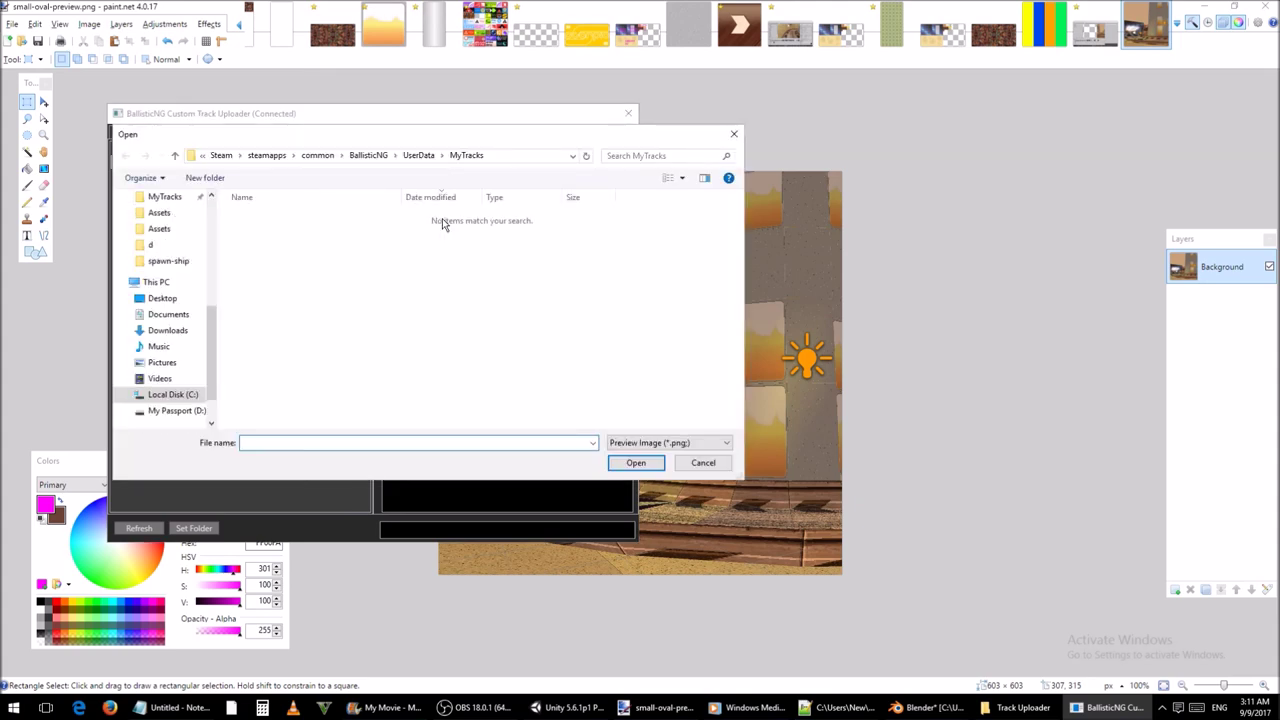
left_click(190, 297)
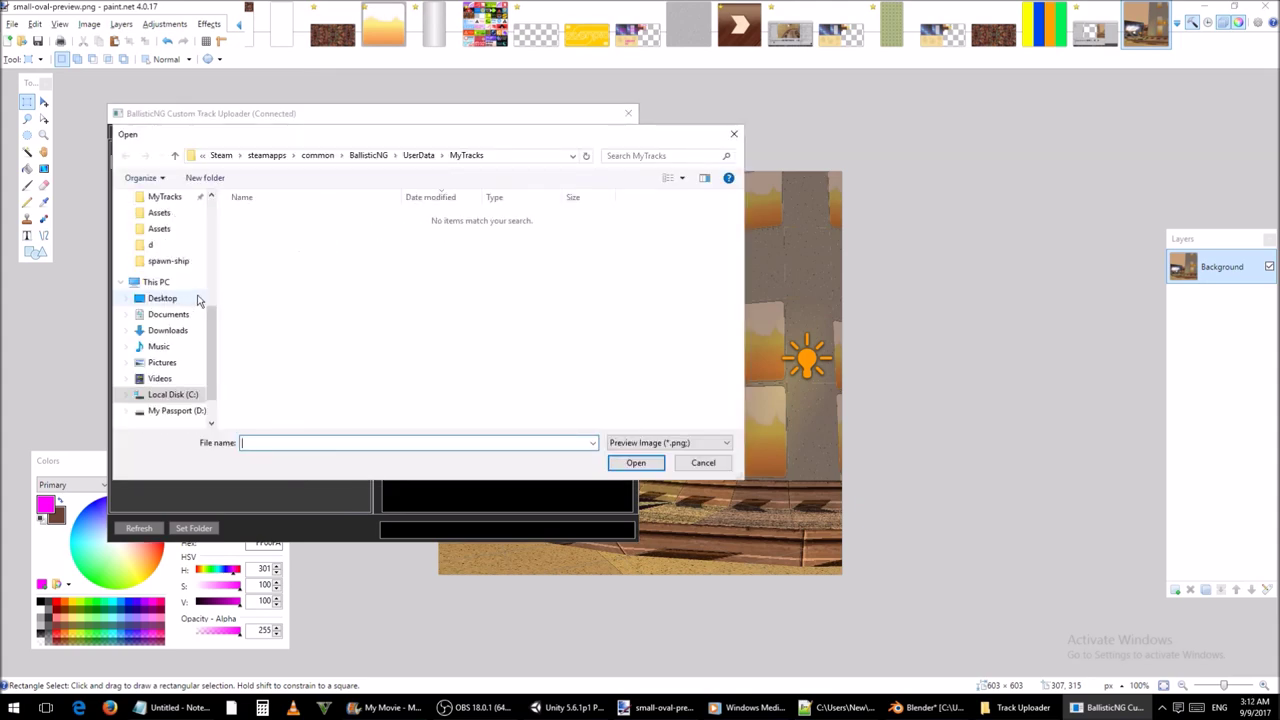
double_click(252, 258)
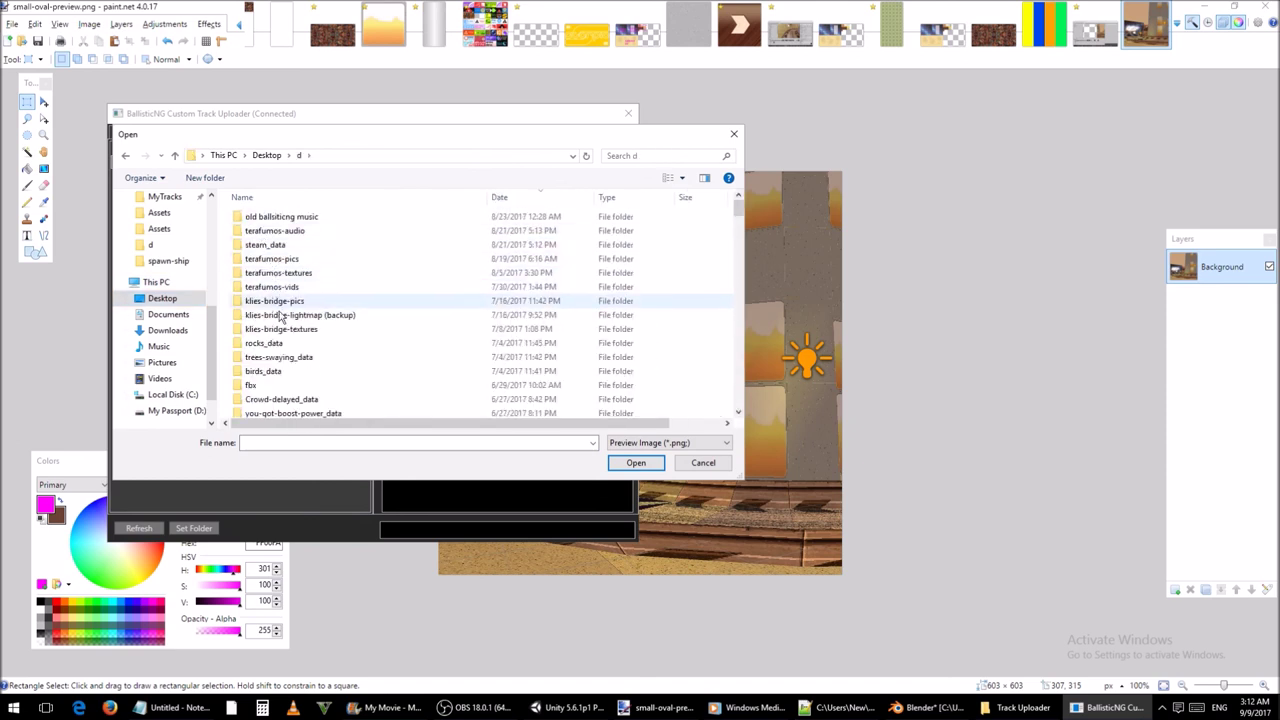
left_click(302, 441)
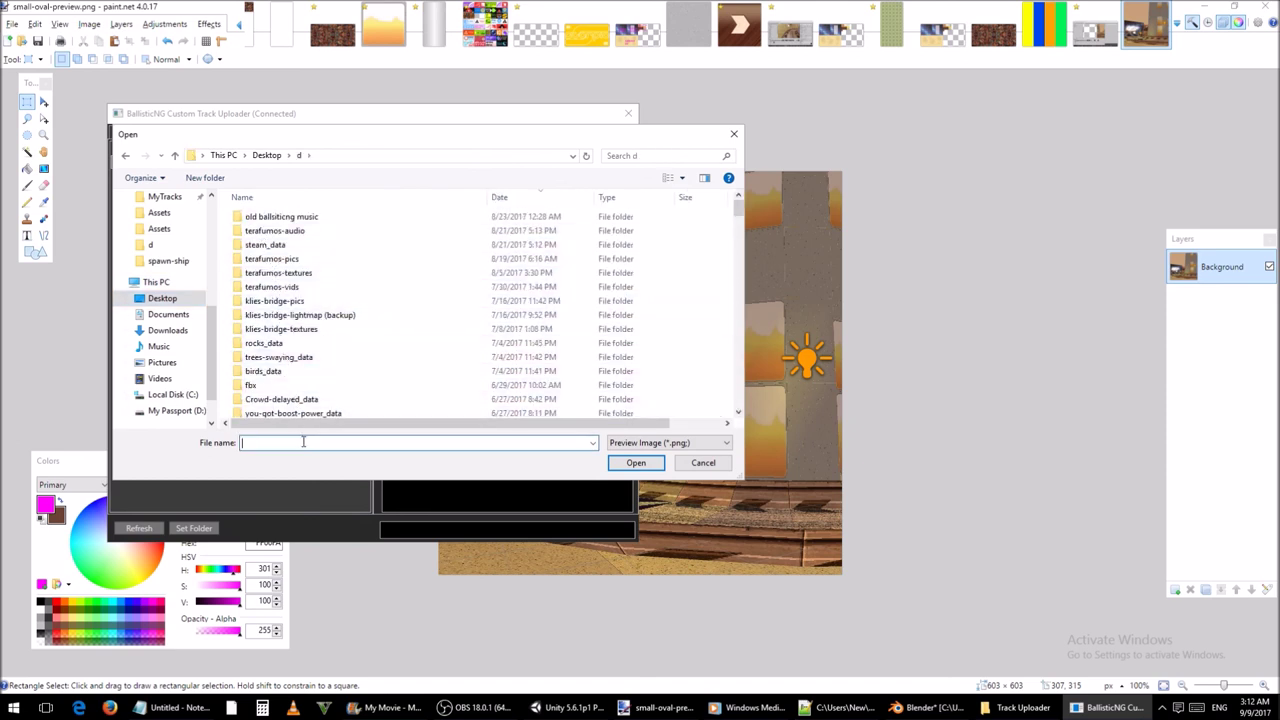
type("small")
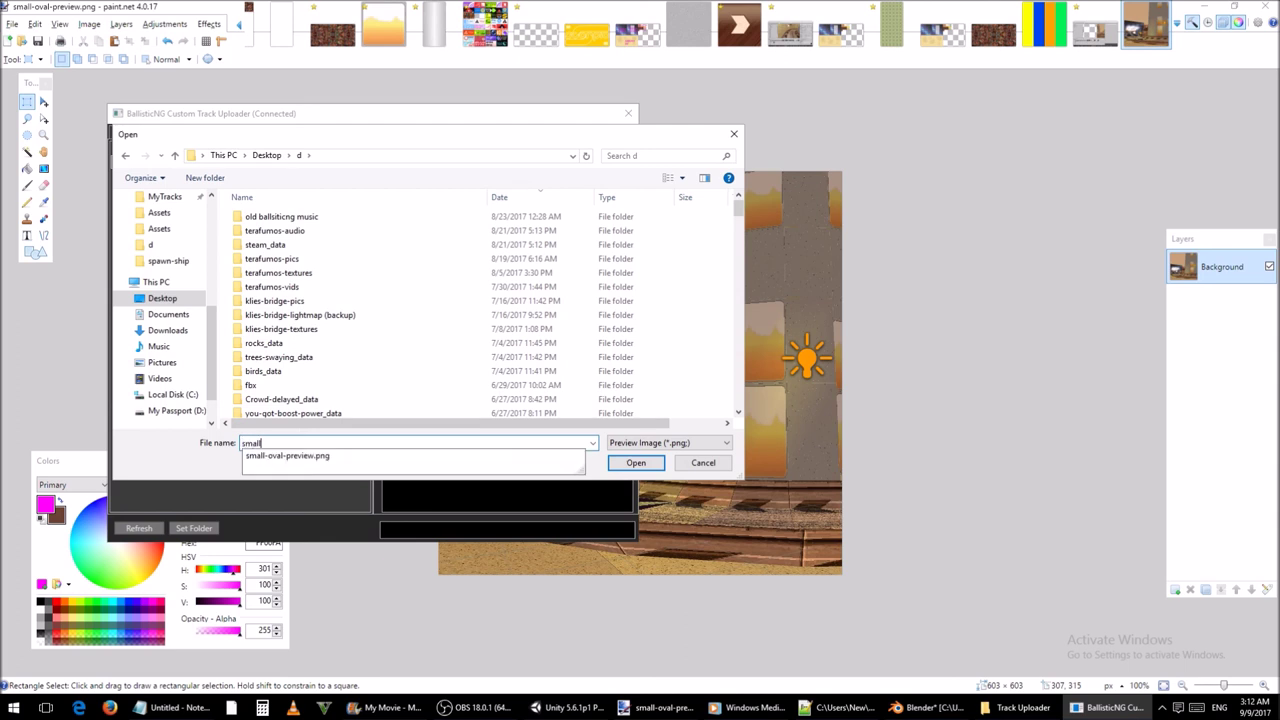
left_click(338, 456)
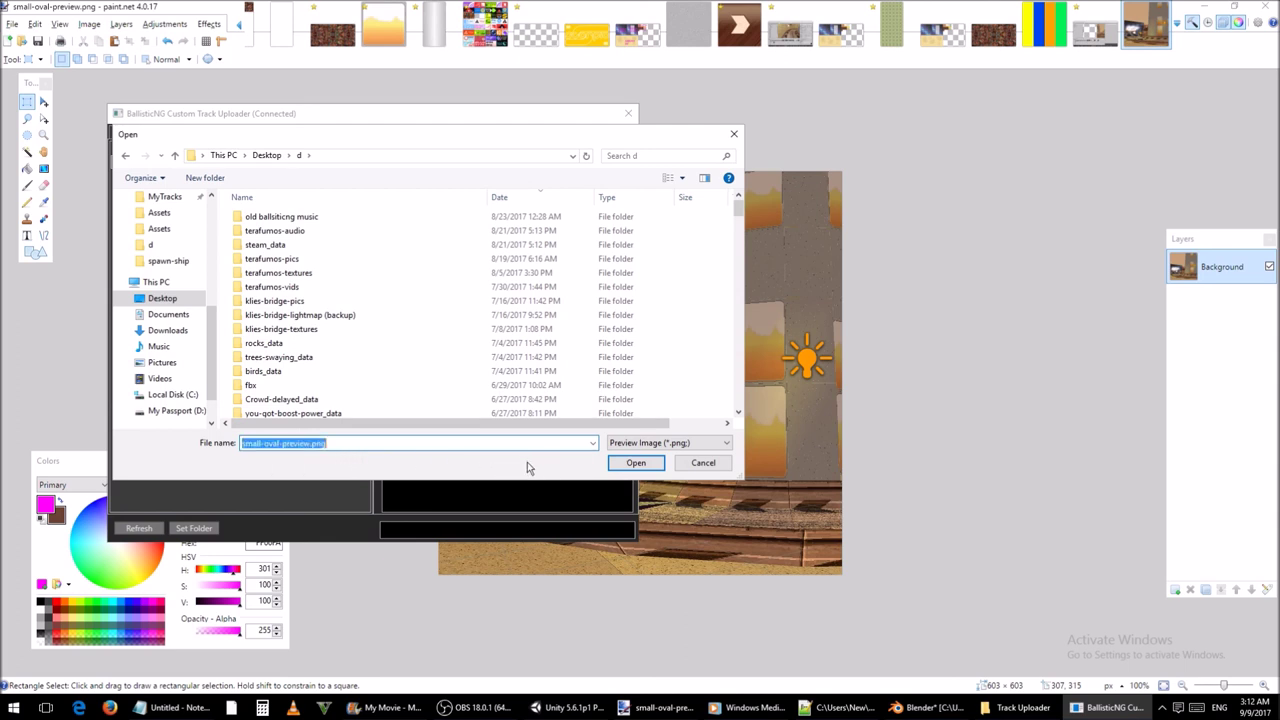
left_click(651, 466)
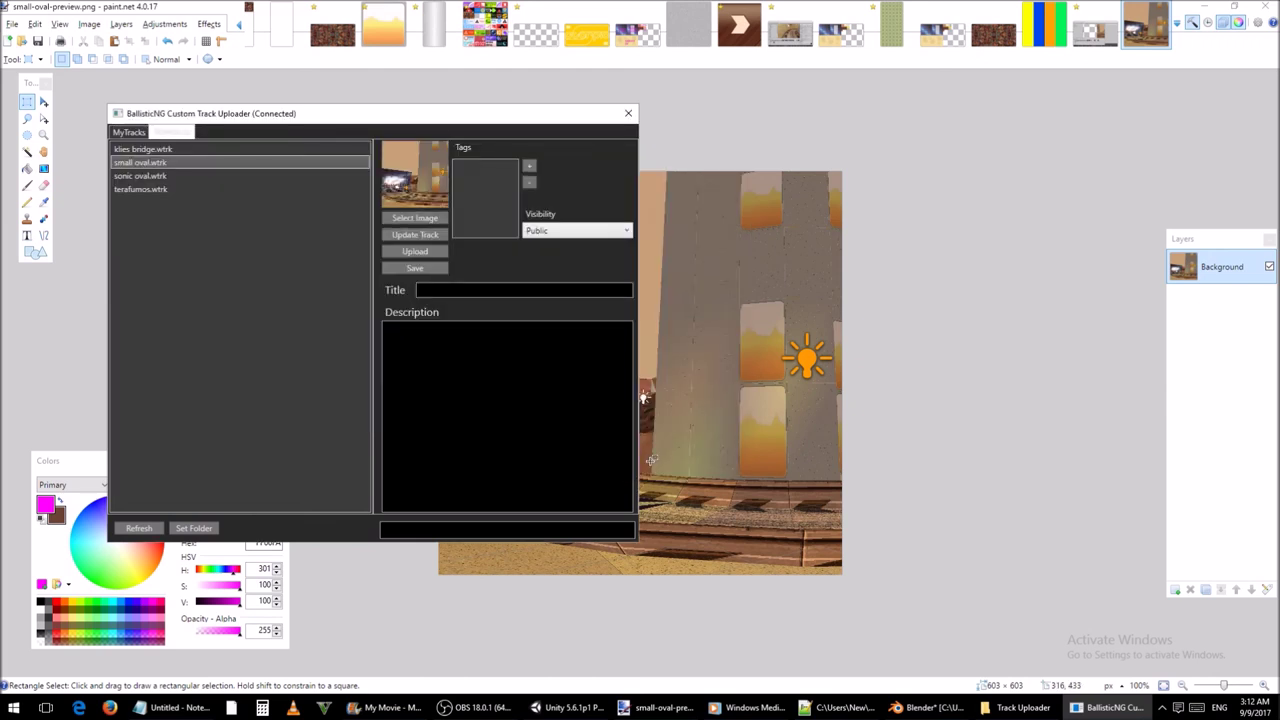
Step: Update the track file of small oval.wtrk with small oval.trk from the MyTracks folder
left_click(437, 242)
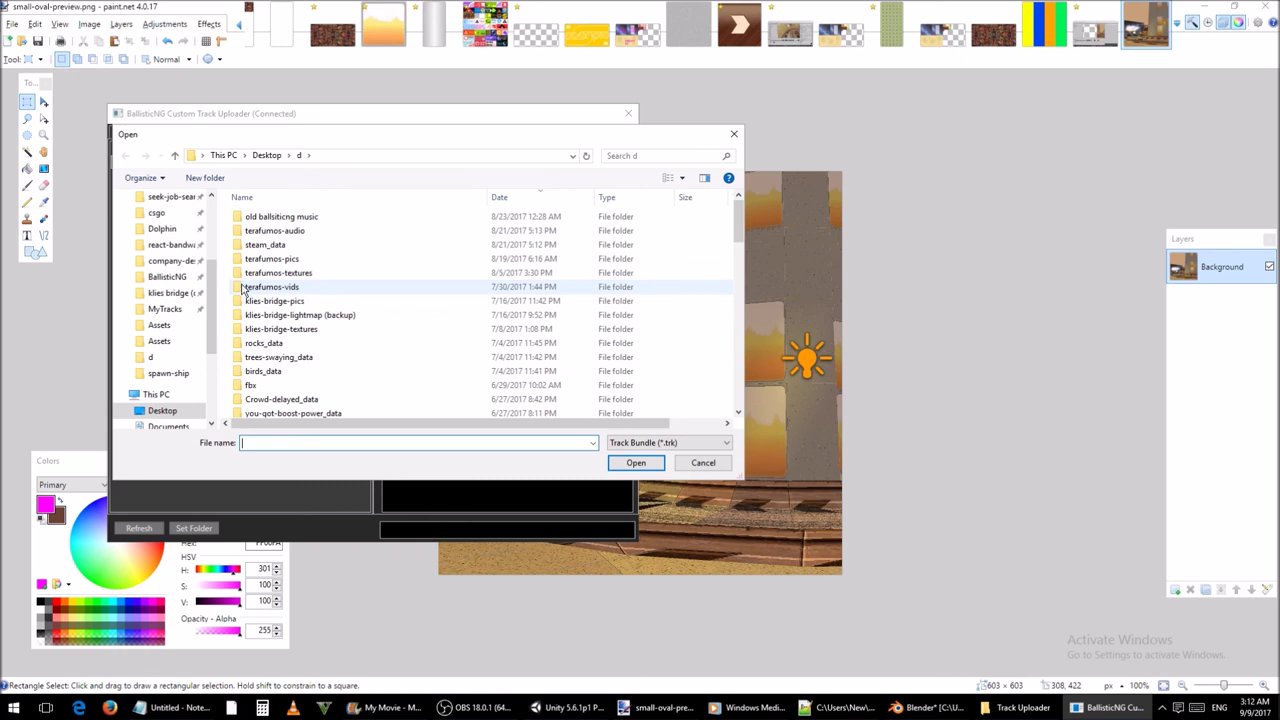
left_click(165, 309)
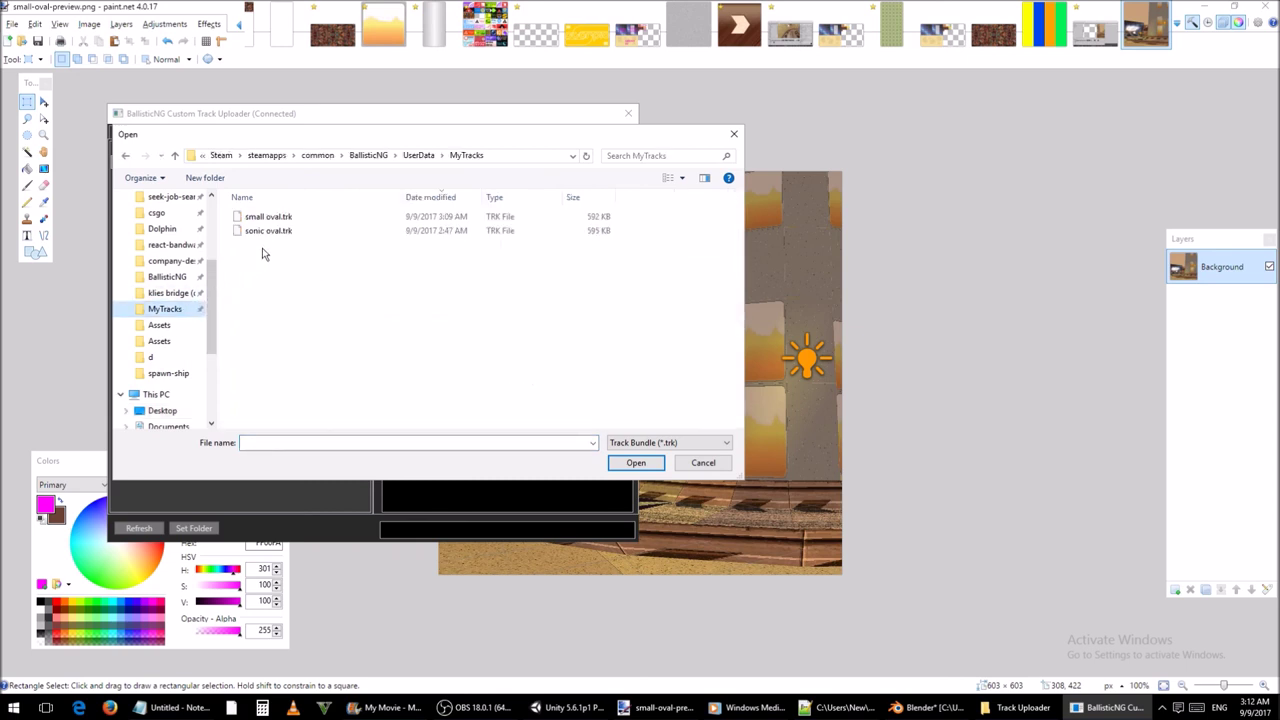
left_click(305, 224)
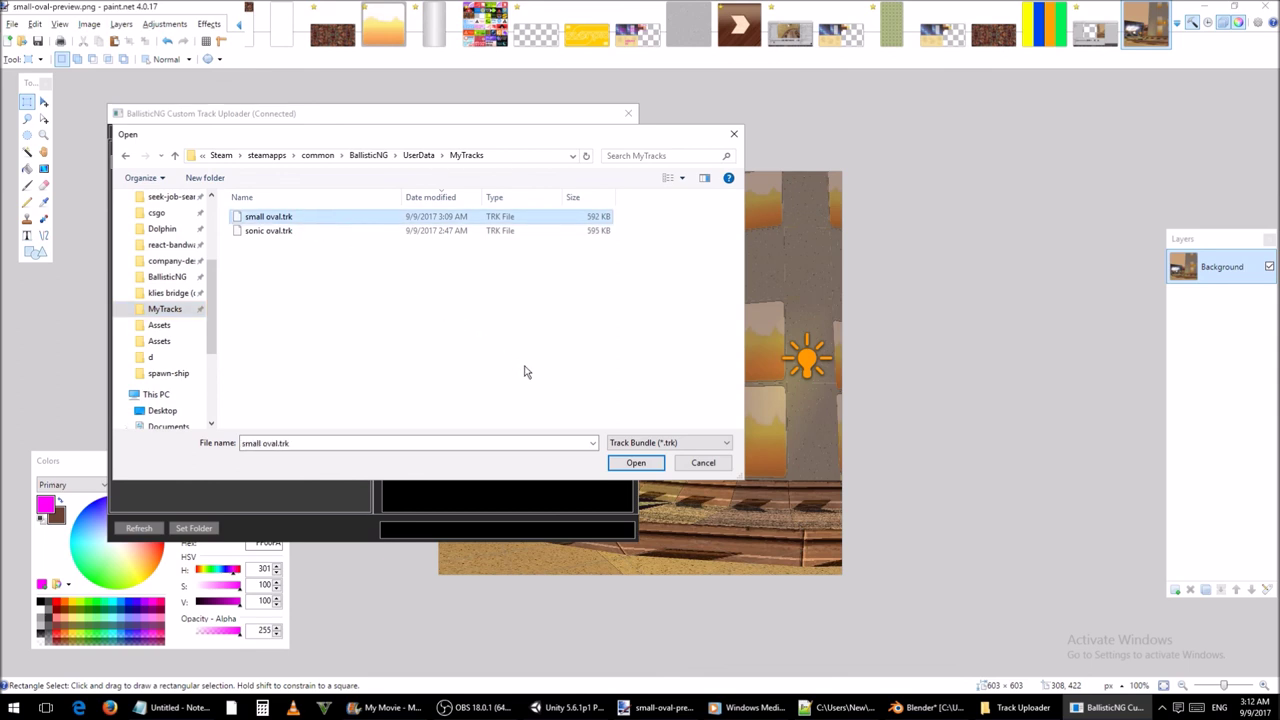
left_click(652, 463)
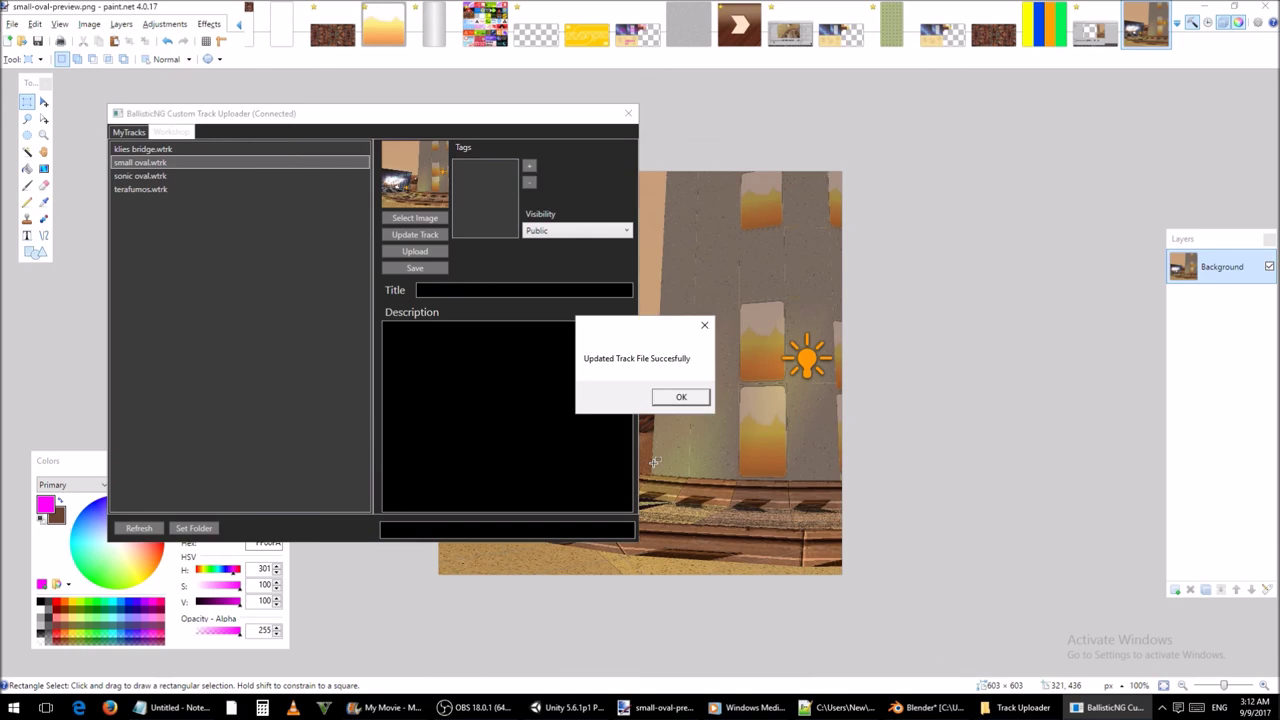
left_click(696, 403)
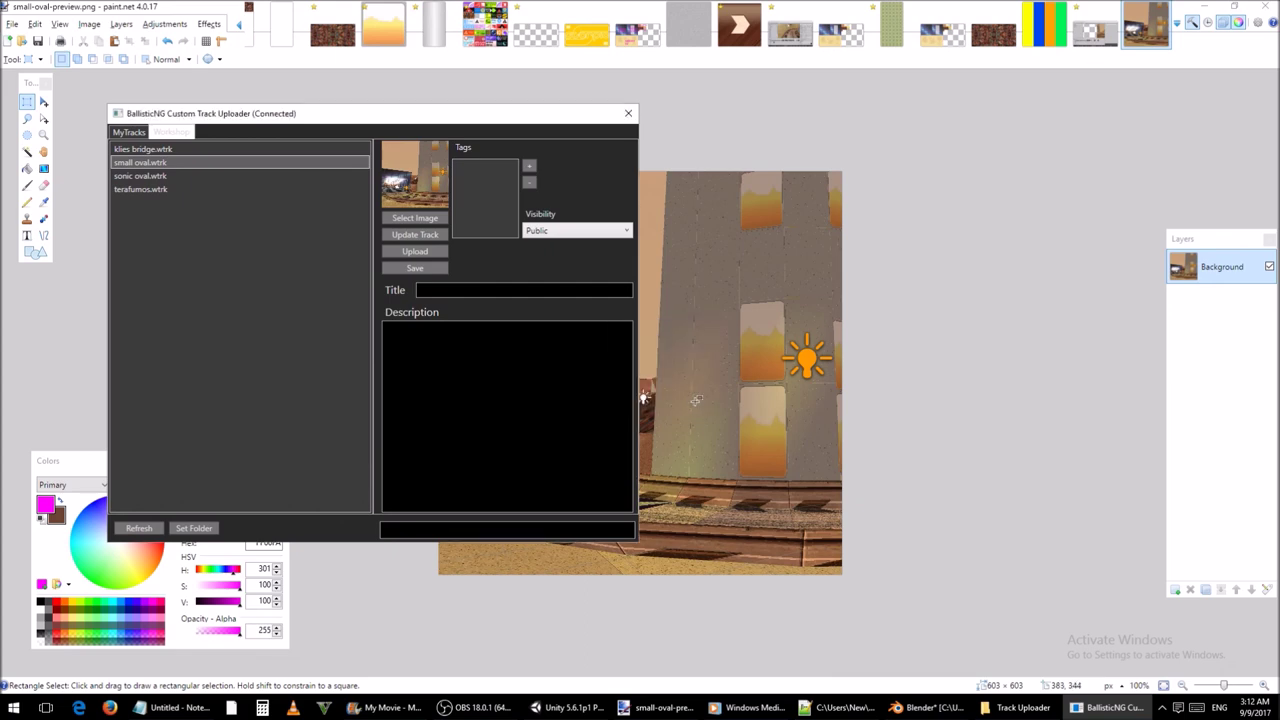
Step: Enter the title "Small Oval" and the description "A quick track made for a tutorial" for the Workshop item
type("Small Oval")
key("Tab")
type("Created for a tuto")
type("rial")
double_click(400, 327)
type("A quick track made")
left_click_drag(474, 327, 574, 327)
left_click(473, 327)
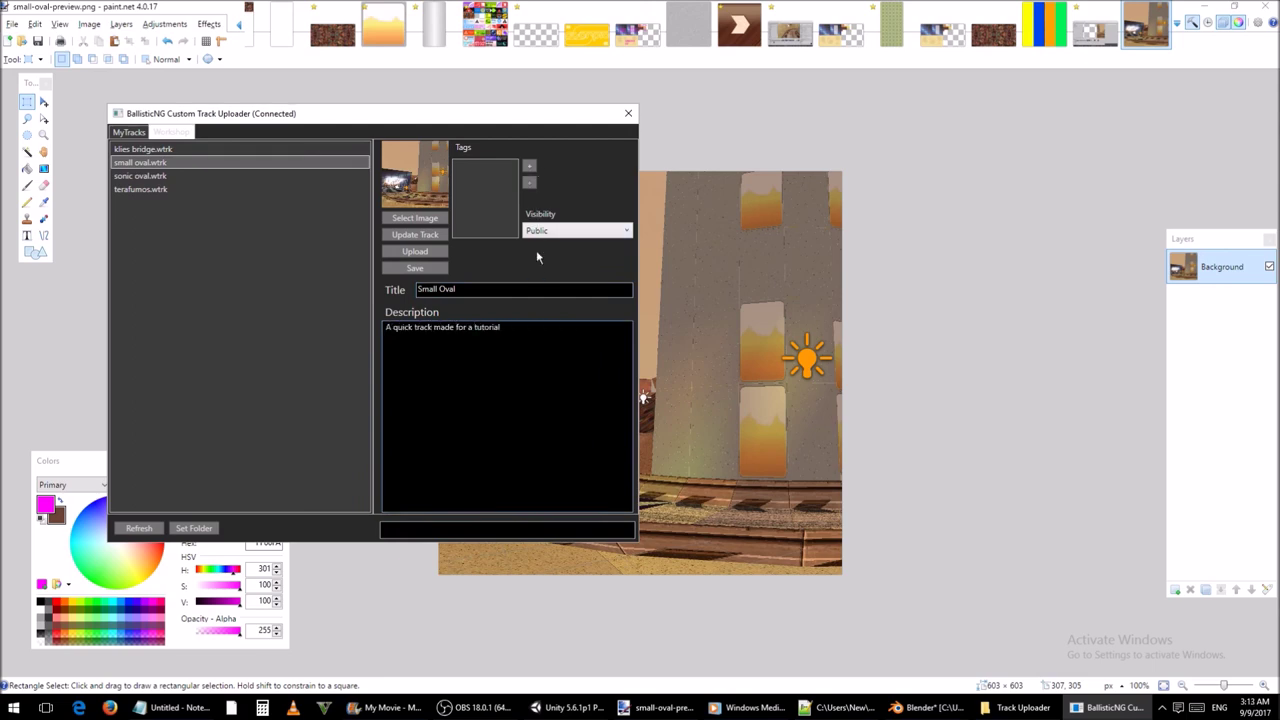
Step: Add the tag "Track" to the Small Oval Workshop item
left_click(530, 168)
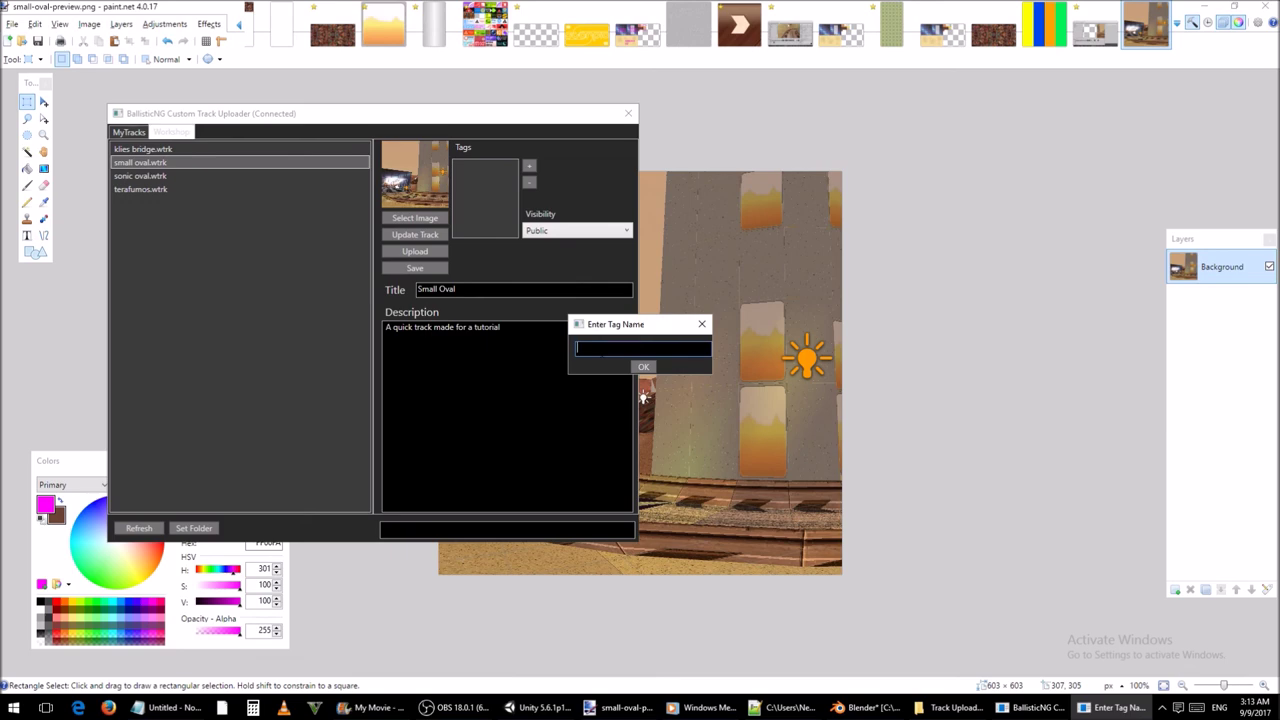
type("Track")
left_click(646, 367)
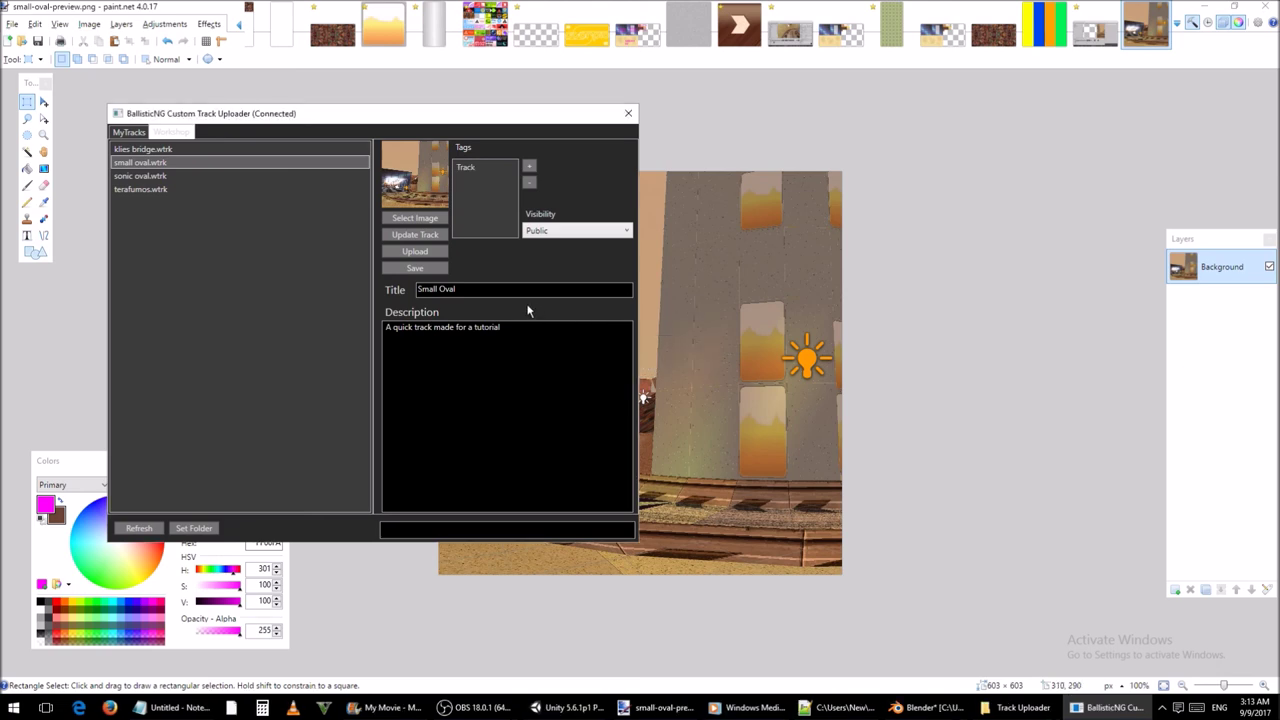
Step: Save the Small Oval item's details and upload it to the Workshop with the change note "initial upload"
left_click(443, 270)
left_click(441, 251)
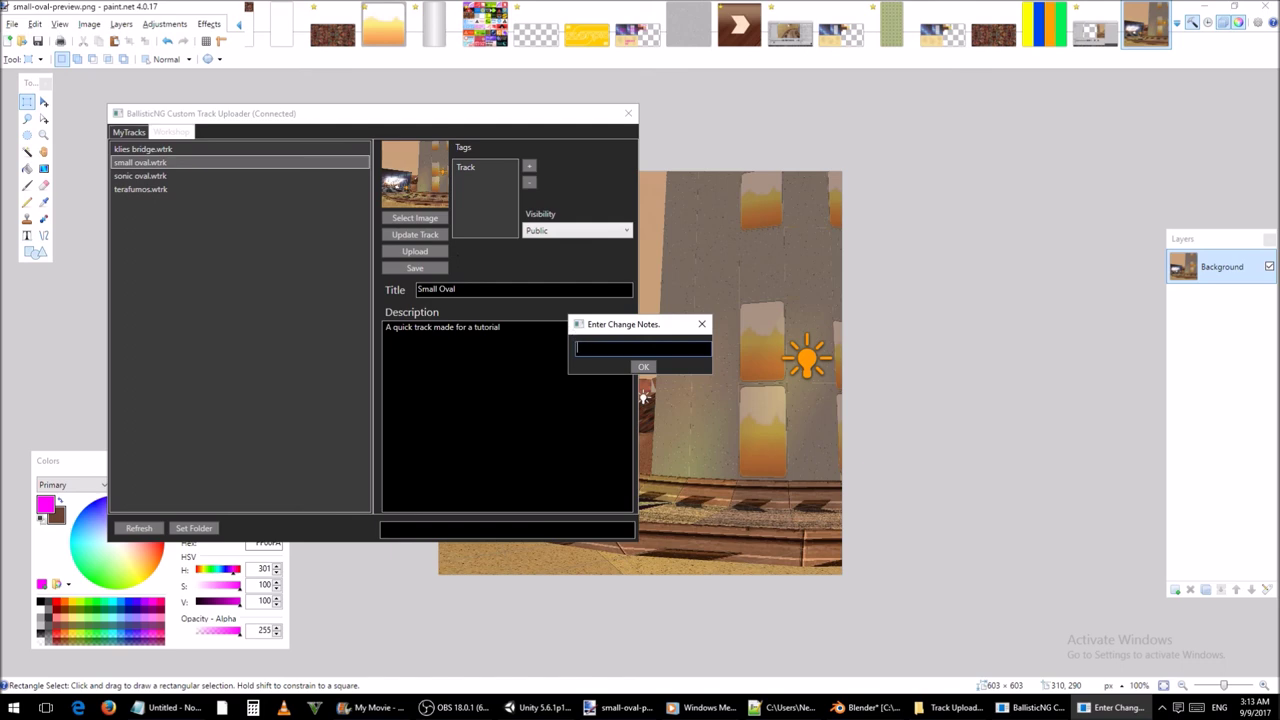
type("u")
key("BackSpace")
key("BackSpace")
type("initial upload")
left_click(644, 367)
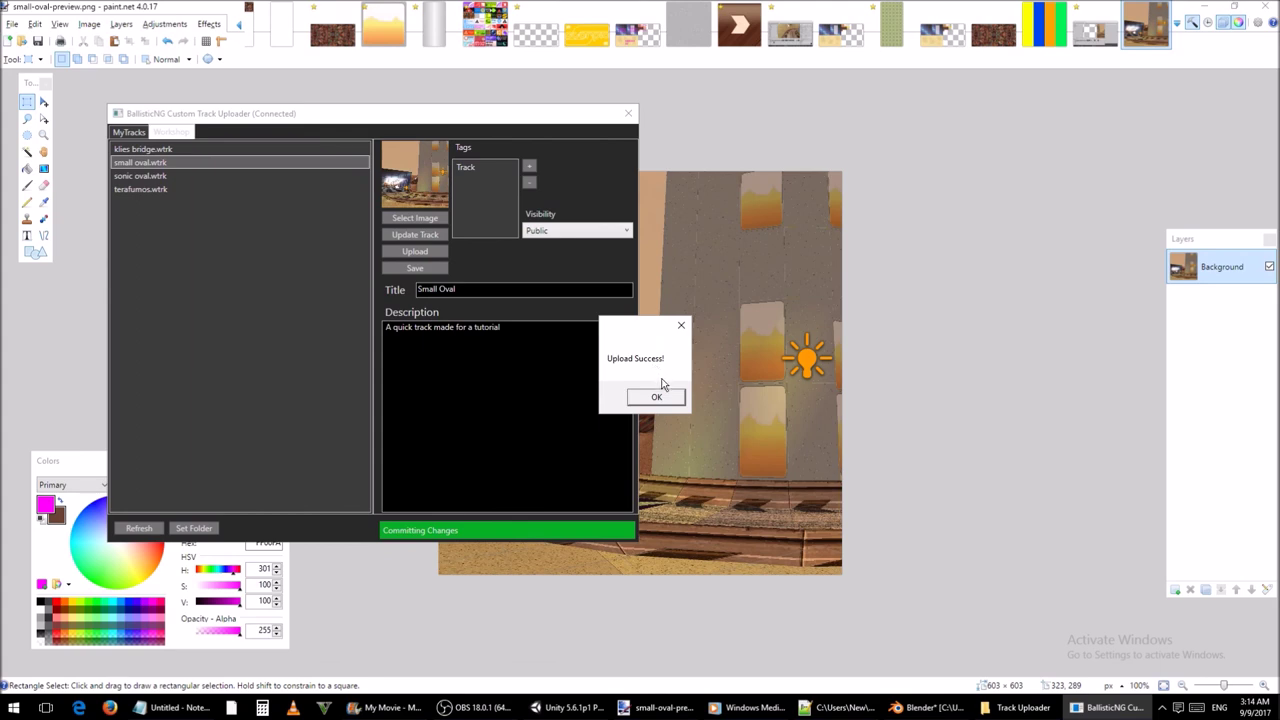
left_click(659, 397)
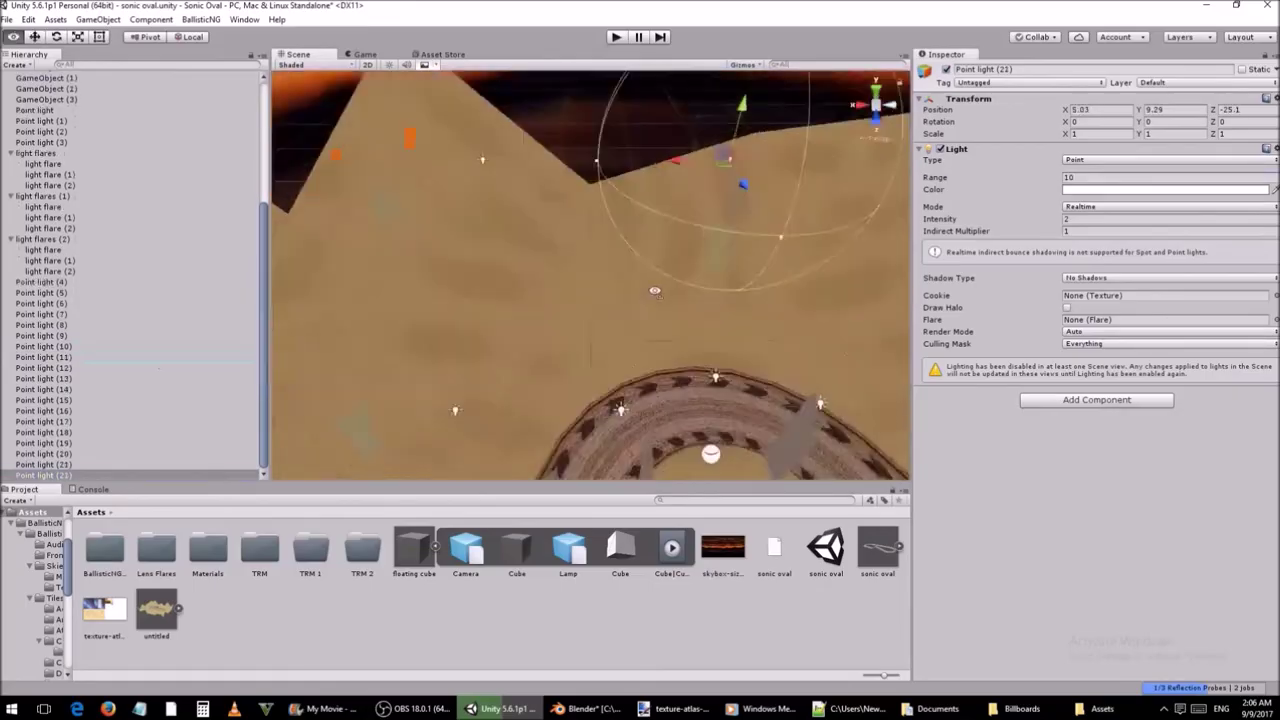
right_click_drag(620, 230, 632, 212)
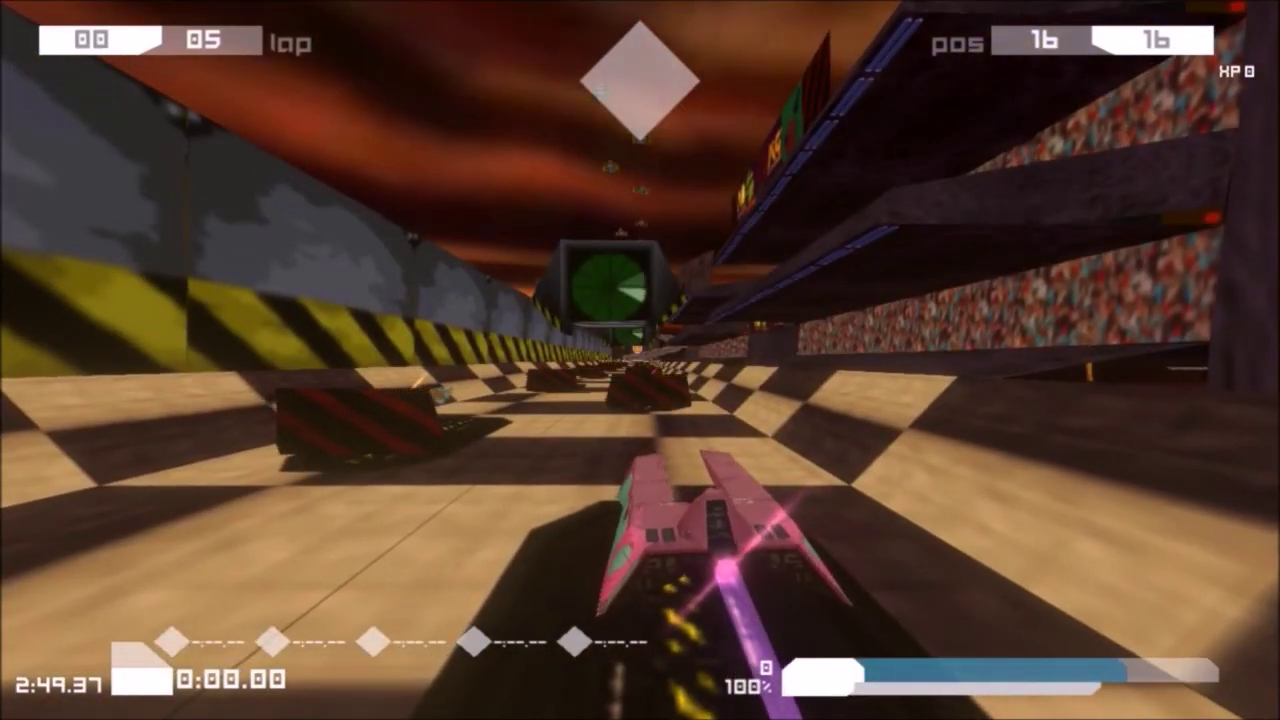
key("Up")
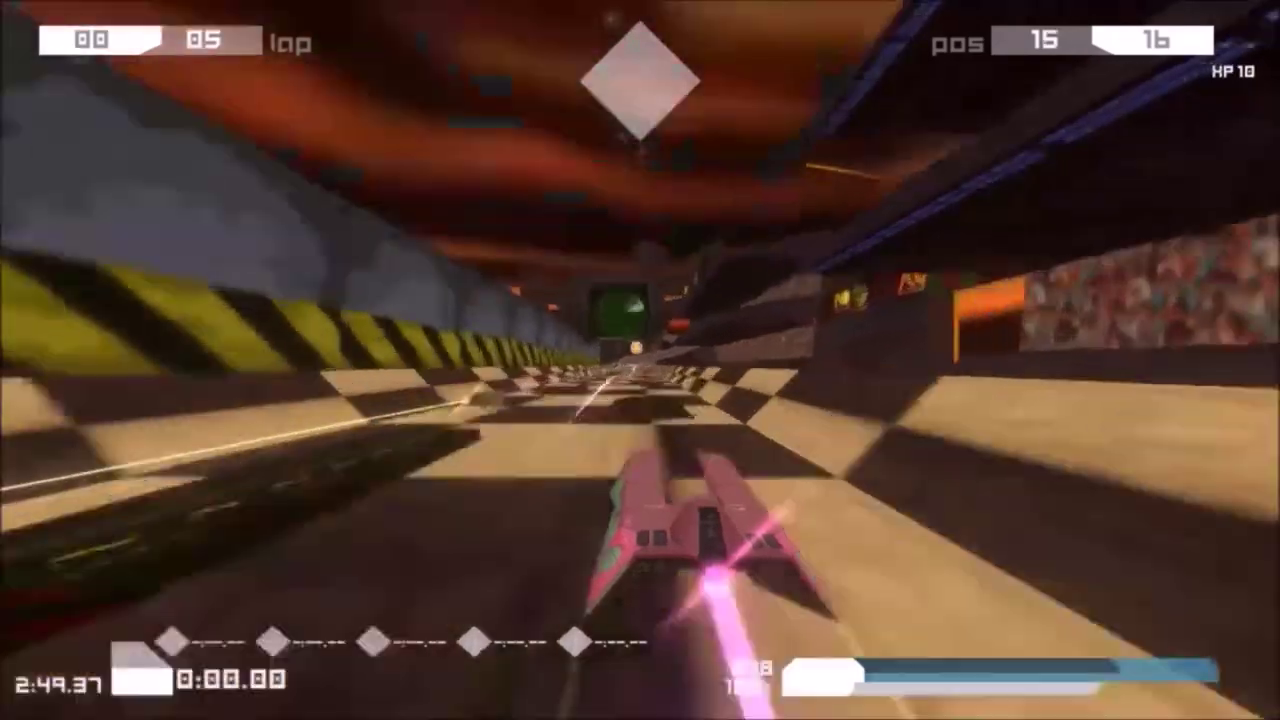